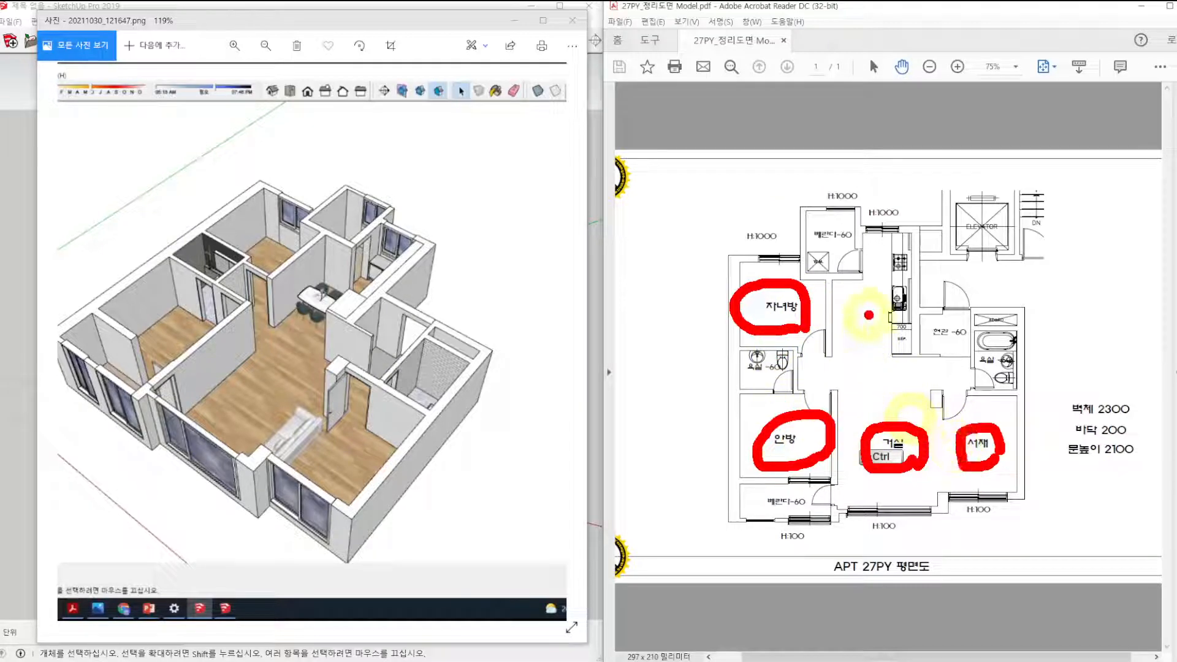
Examine the apartment floor plan's rooms and the route from the elevator through the entrance to the living room and kitchen.
drag(860, 300, 880, 296)
key(Escape)
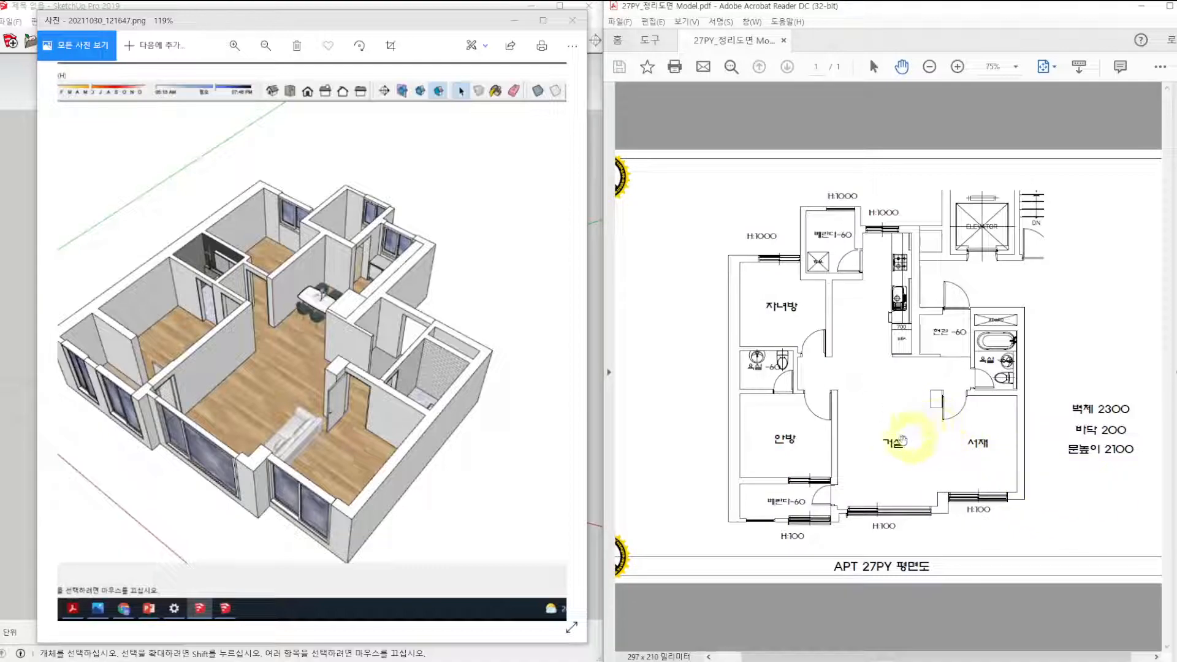
key(ctrl+2)
shift+drag(941, 411, 941, 487)
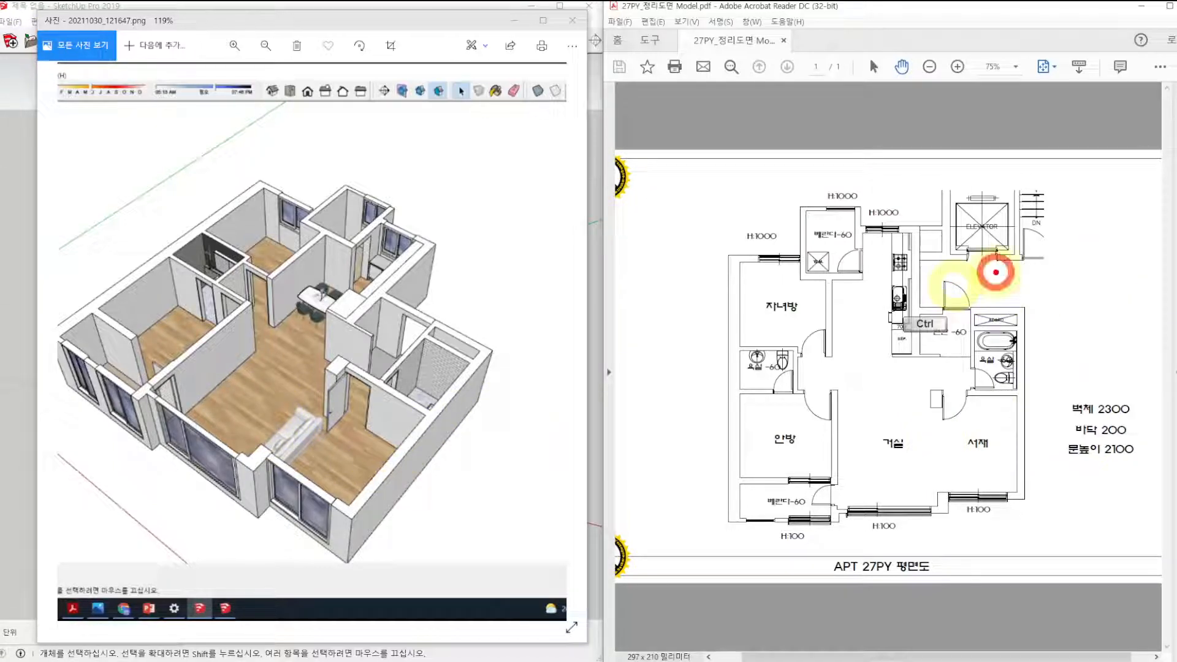
ctrl+drag(997, 270, 960, 304)
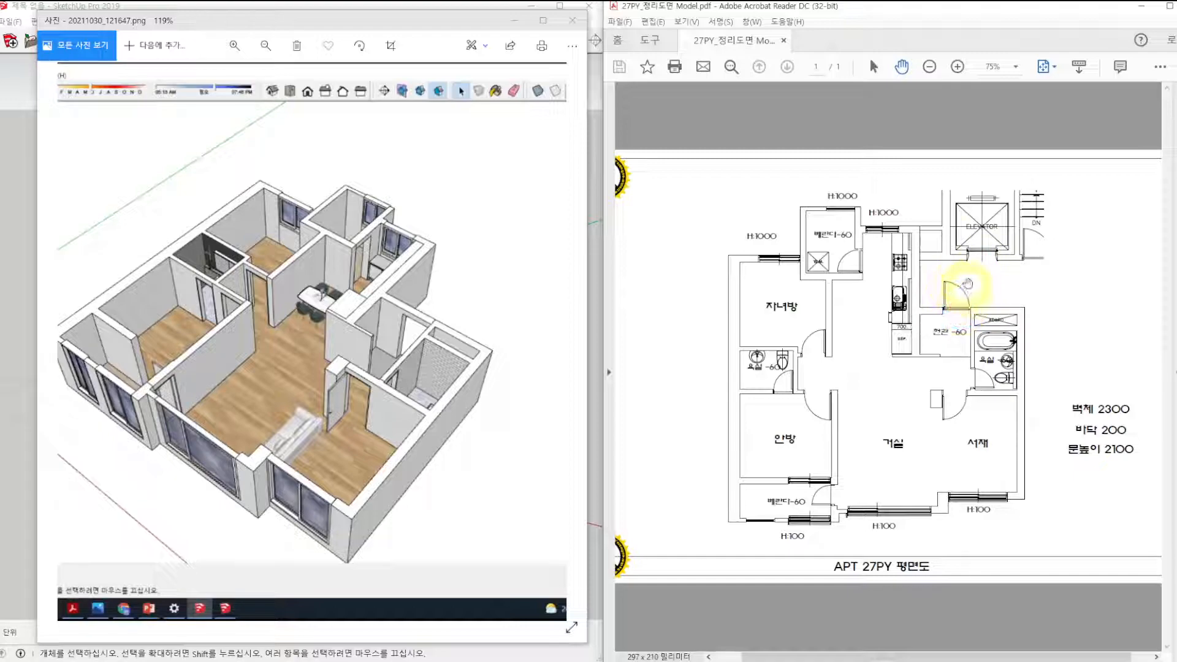
mouse_move(942, 188)
ctrl+mouse_down()
mouse_move(1028, 264)
mouse_move(963, 297)
mouse_move(944, 329)
mouse_move(967, 315)
ctrl+mouse_up()
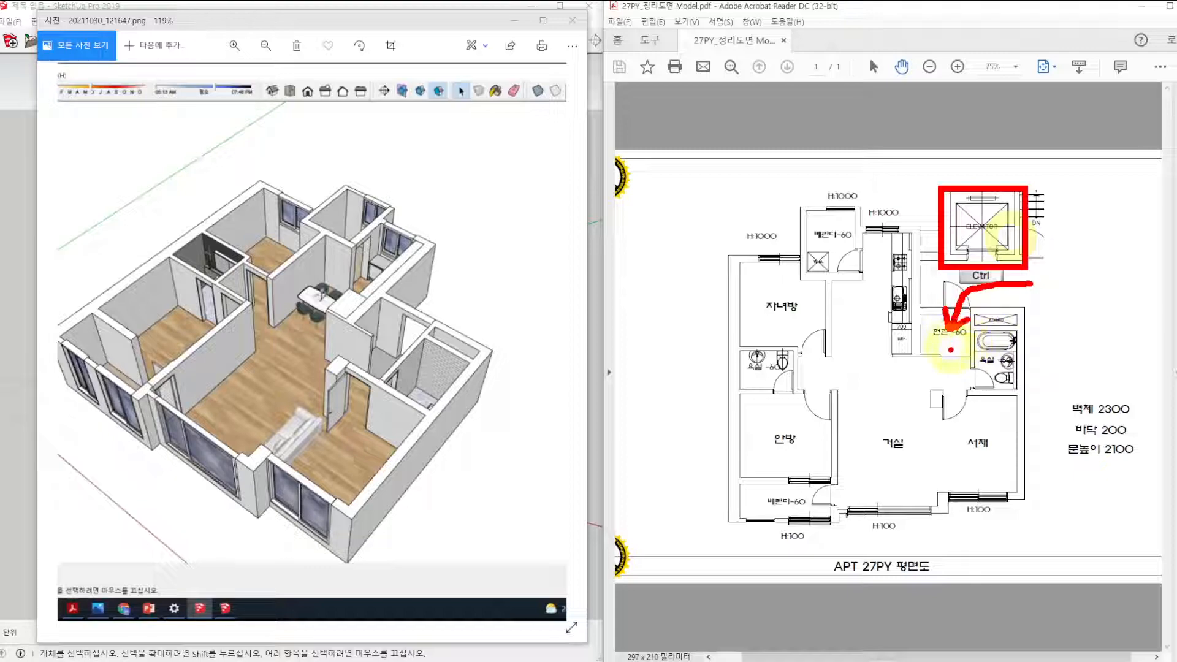
mouse_move(948, 356)
ctrl+mouse_down()
mouse_move(880, 394)
mouse_move(867, 381)
mouse_move(900, 407)
ctrl+mouse_up()
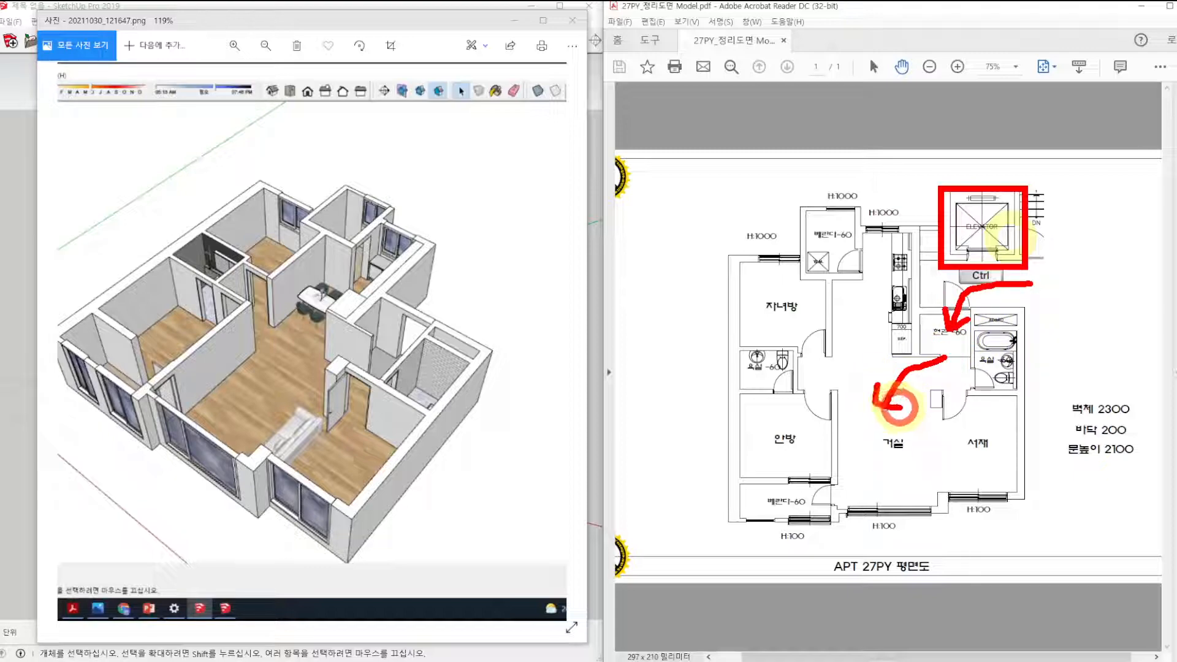
mouse_move(892, 354)
ctrl+mouse_down()
mouse_move(856, 337)
mouse_move(854, 309)
mouse_move(880, 328)
ctrl+mouse_up()
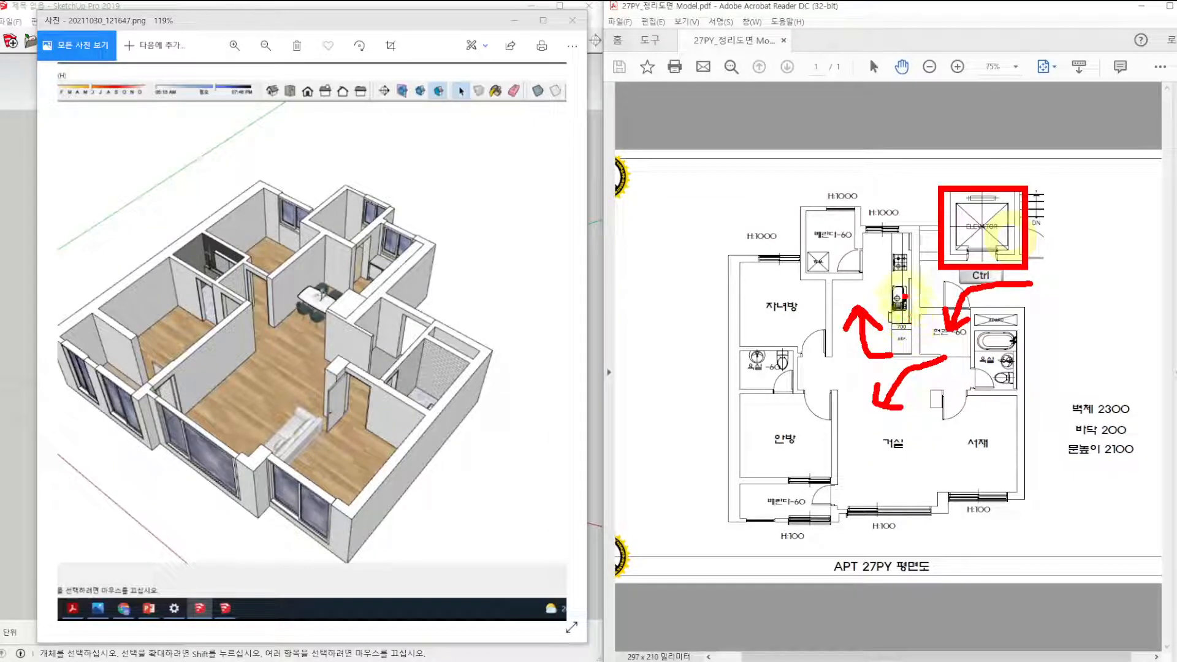
key(Escape)
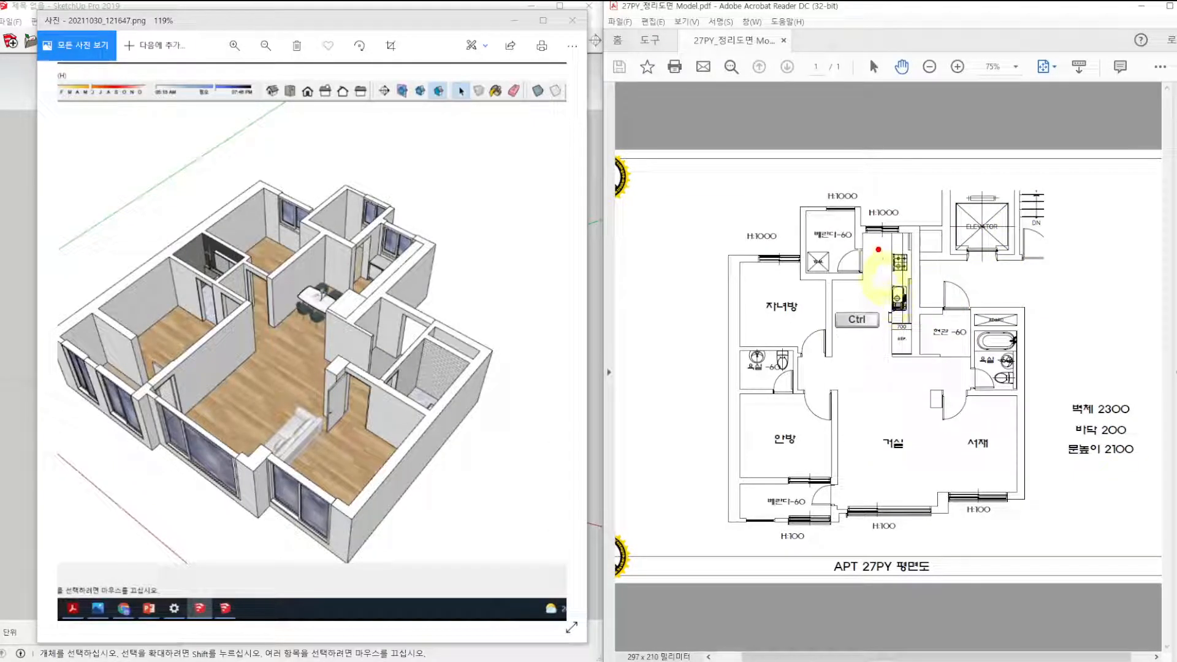
Examine the stove, sink and refrigerator positions along the kitchen counter in the floor plan.
ctrl+scroll(918, 279, up, 4)
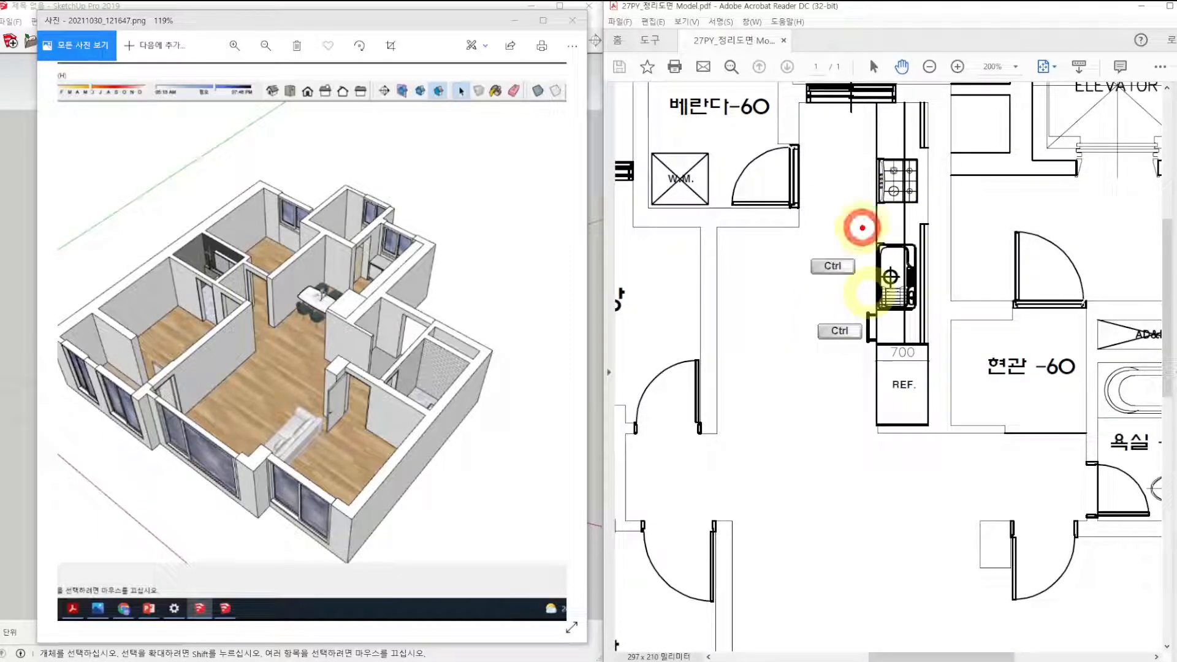
ctrl+drag(862, 227, 919, 323)
ctrl+drag(865, 150, 928, 210)
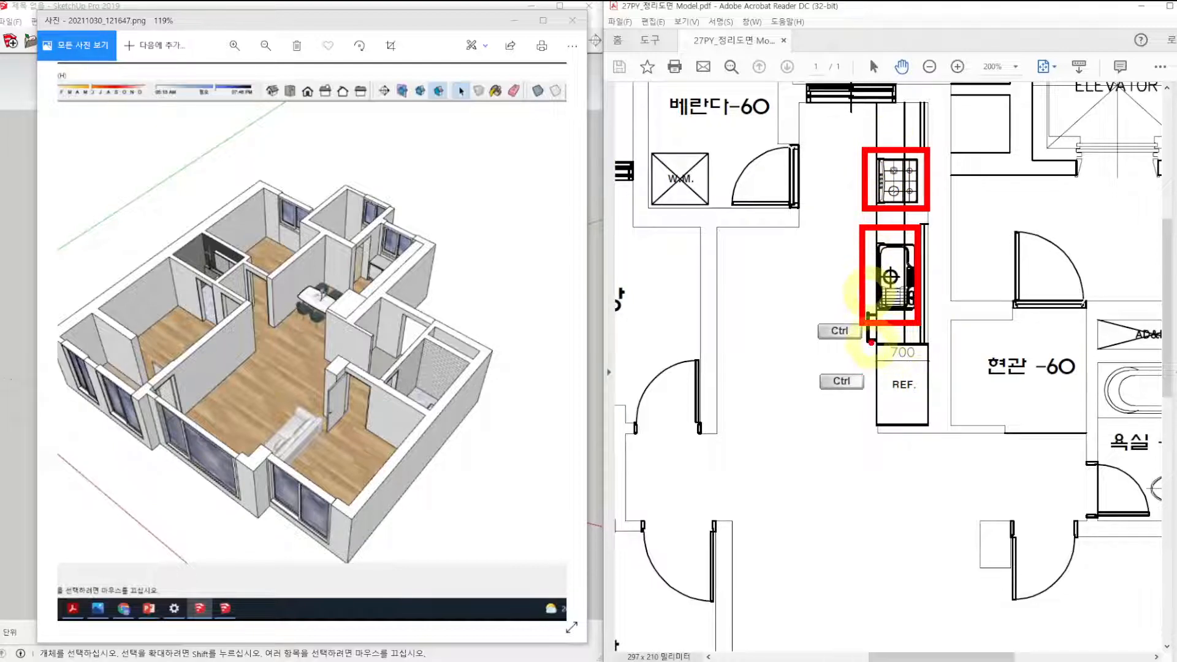
ctrl+drag(870, 344, 929, 424)
key(Escape)
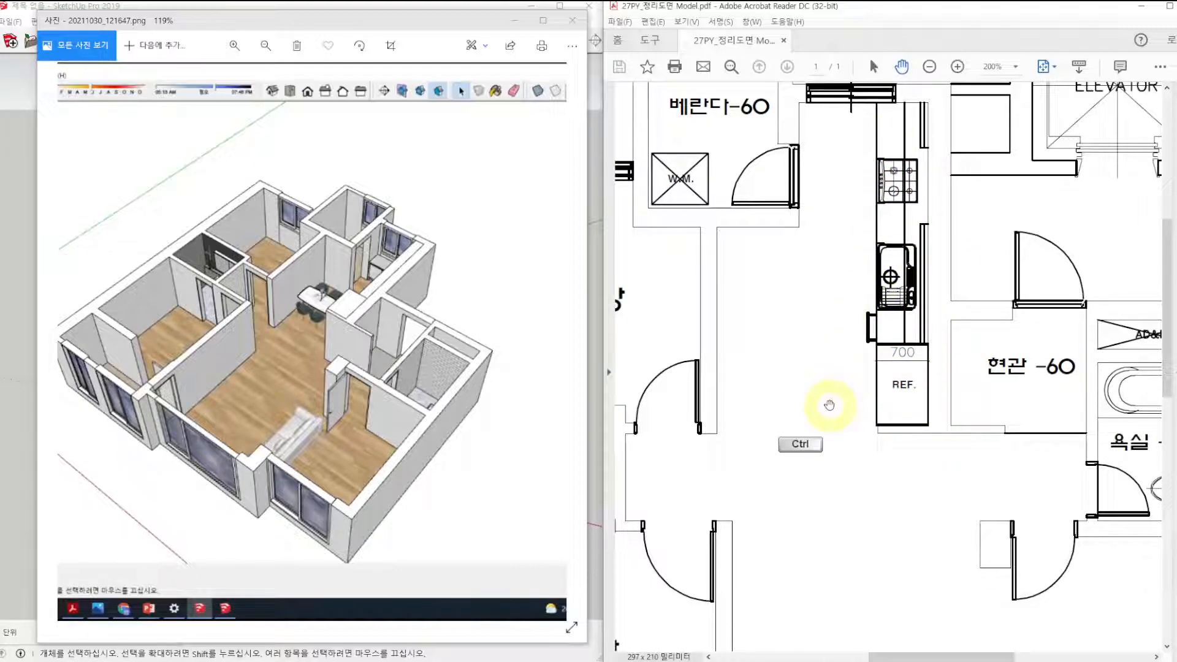
Examine the bathroom beside the entrance and the bathroom between the master bedroom and the children's room in the floor plan.
ctrl+scroll(839, 362, down, 3)
drag(884, 360, 906, 350)
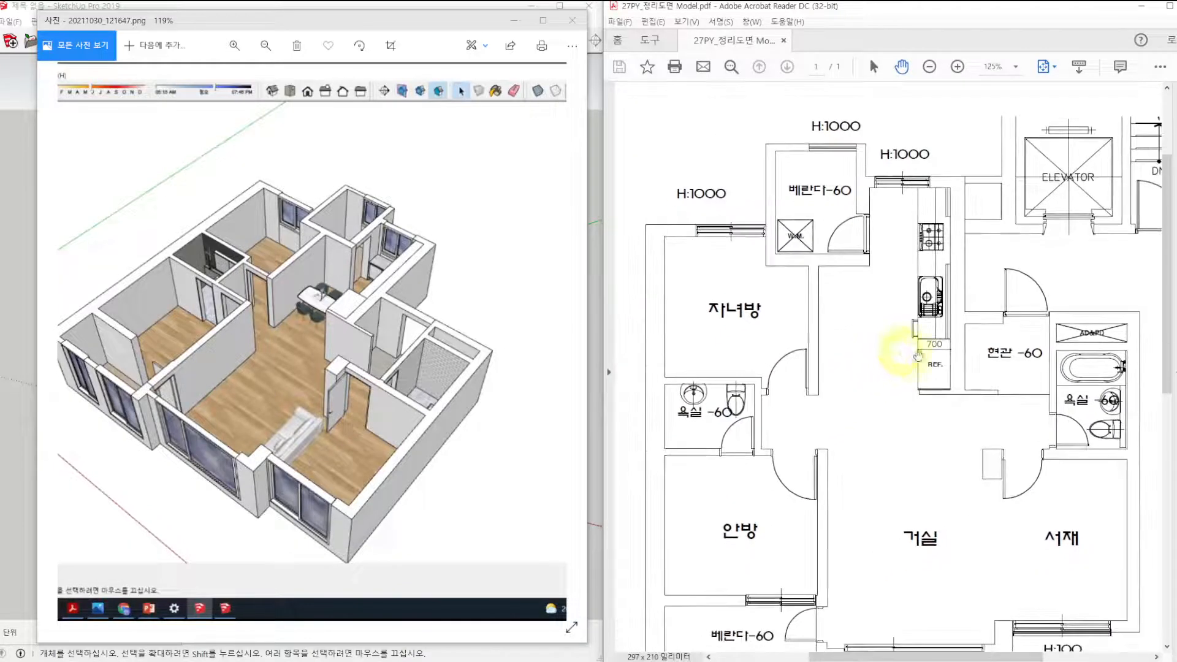
ctrl+drag(1042, 347, 1137, 466)
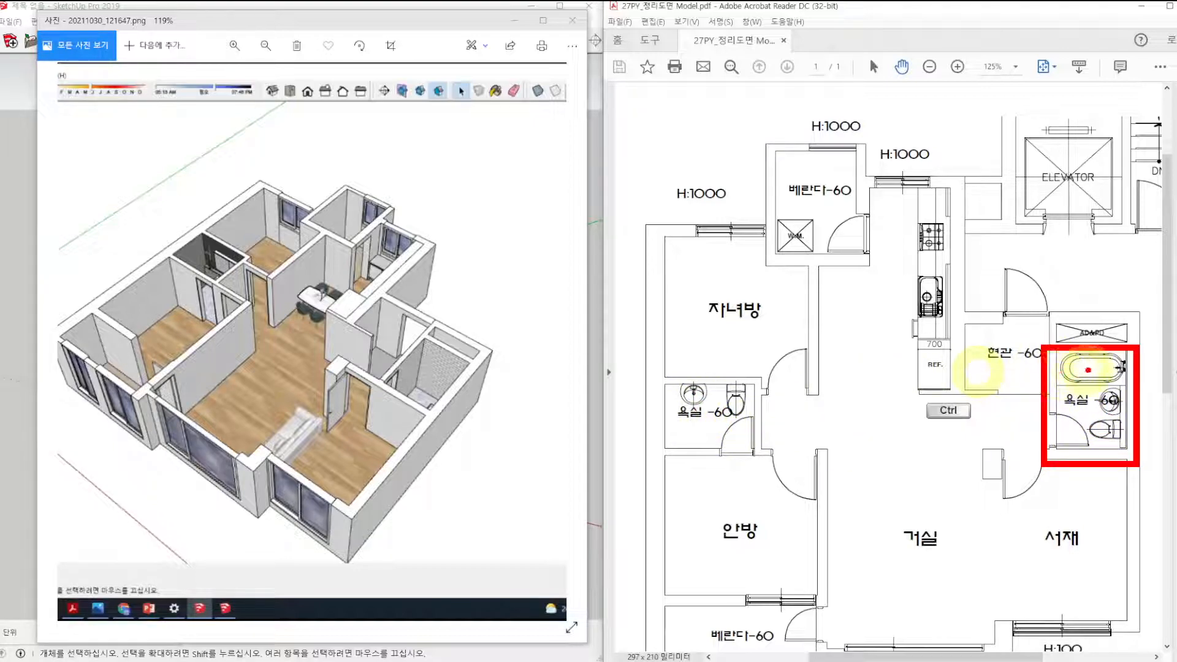
key(Escape)
ctrl+drag(1050, 346, 1135, 454)
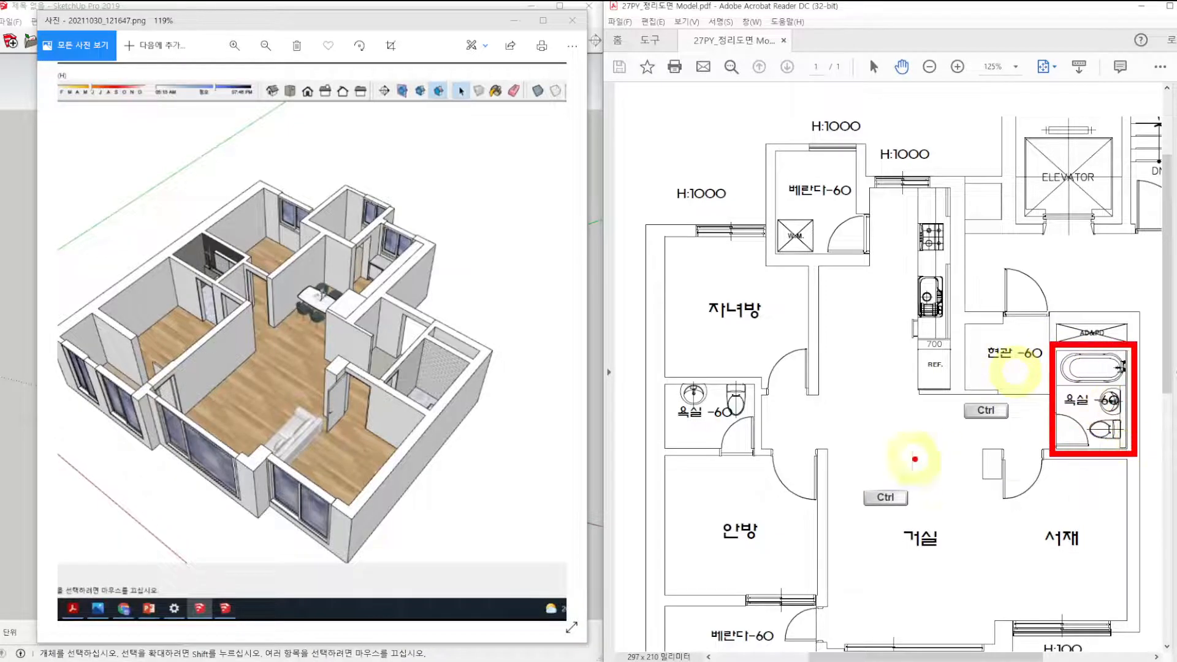
mouse_move(797, 453)
mouse_down()
mouse_move(733, 461)
mouse_move(746, 470)
mouse_up()
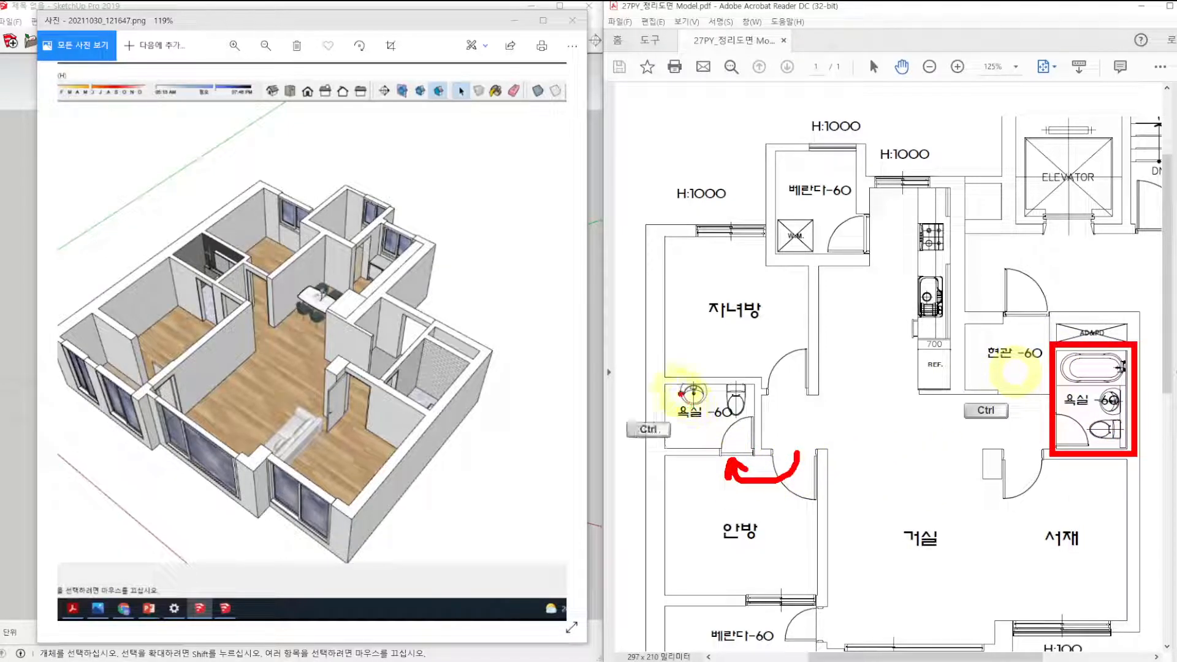
ctrl+drag(664, 376, 758, 454)
key(Escape)
Examine the window locations and their height labels along the front and rear outer walls of the floor plan.
ctrl+scroll(1070, 356, down, 2)
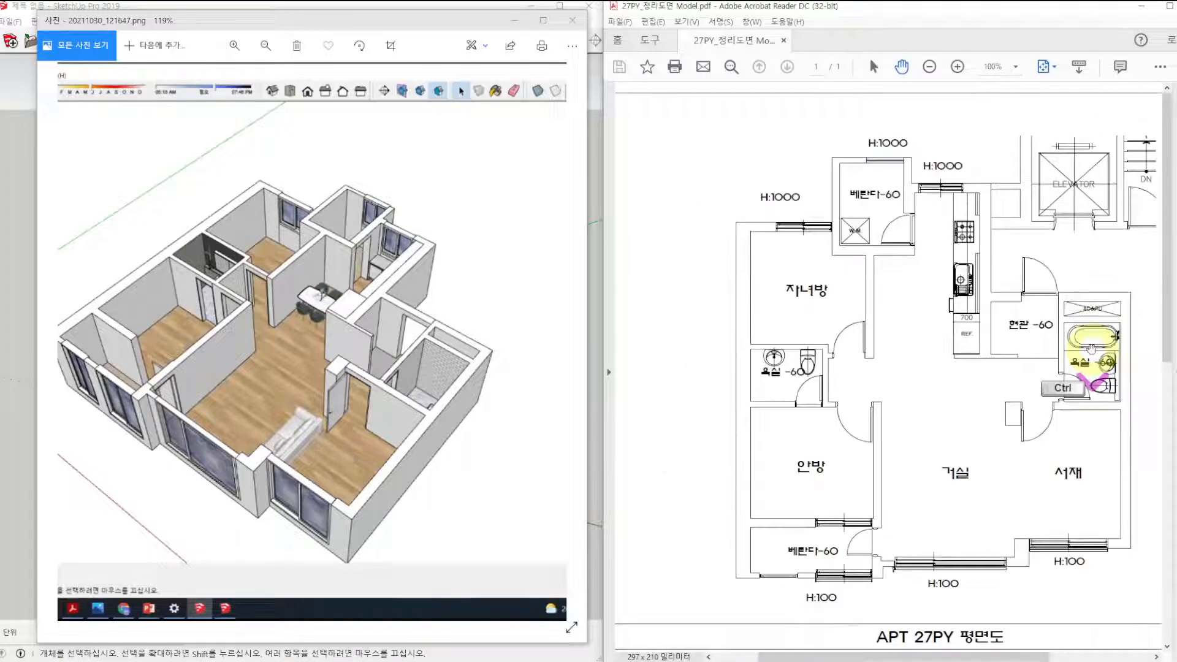
ctrl+scroll(980, 368, up, 1)
key(ctrl+2)
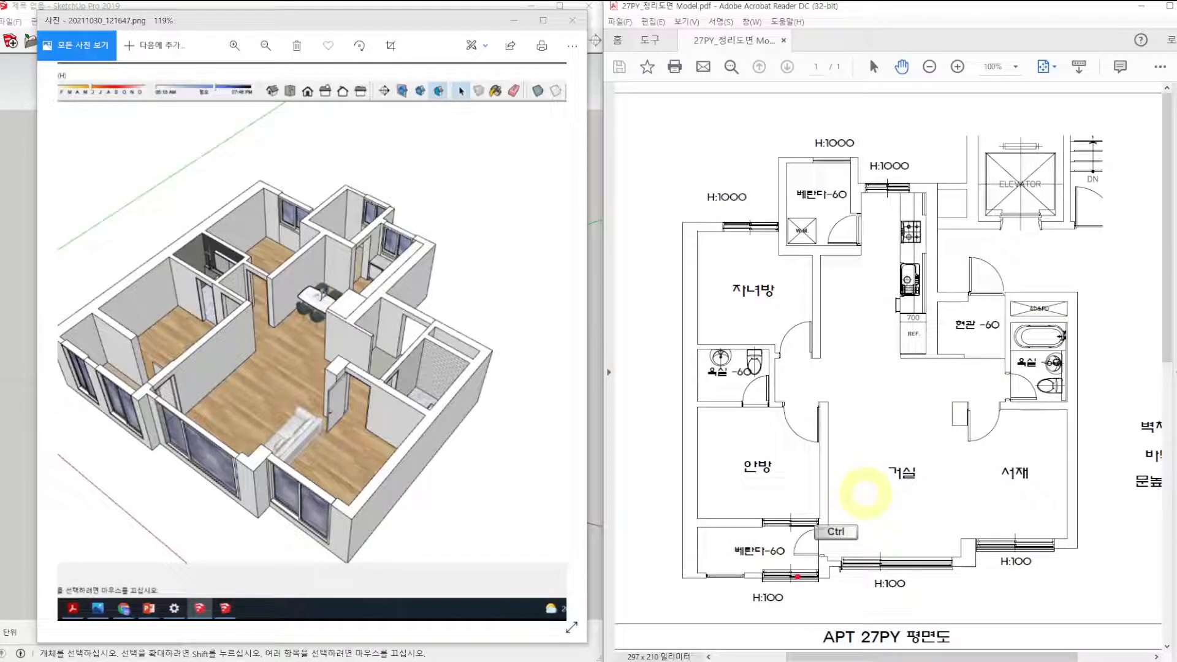
mouse_move(836, 550)
ctrl+mouse_down()
mouse_move(965, 576)
mouse_move(950, 574)
ctrl+mouse_up()
ctrl+drag(974, 535, 1055, 553)
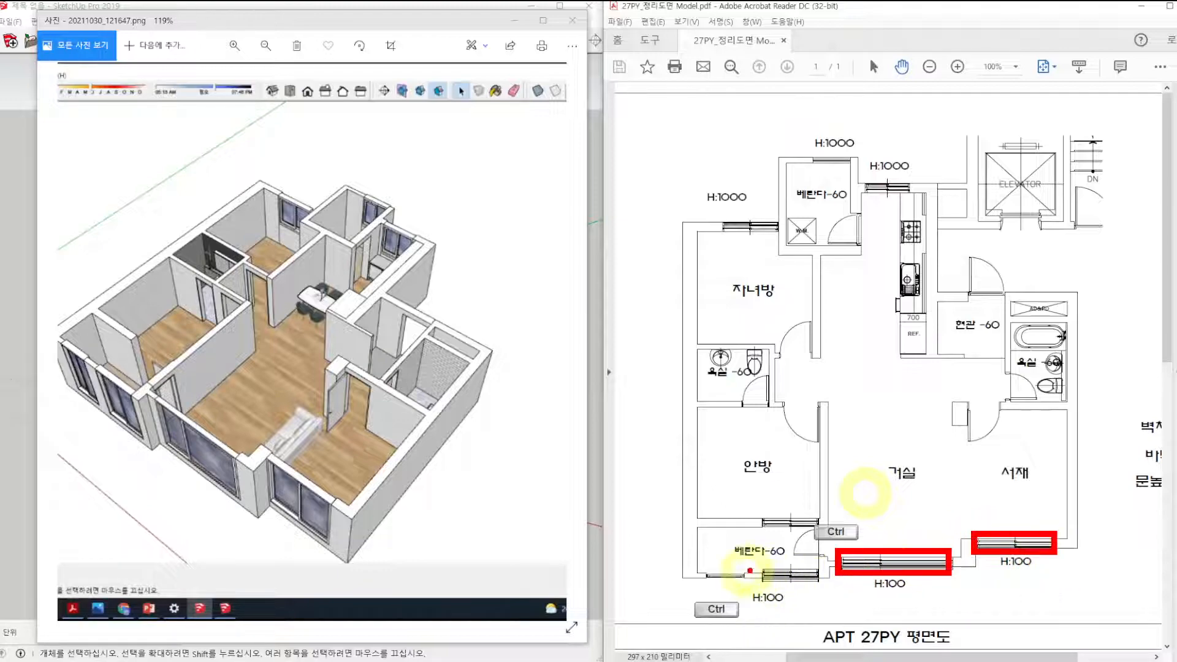
ctrl+drag(753, 563, 822, 585)
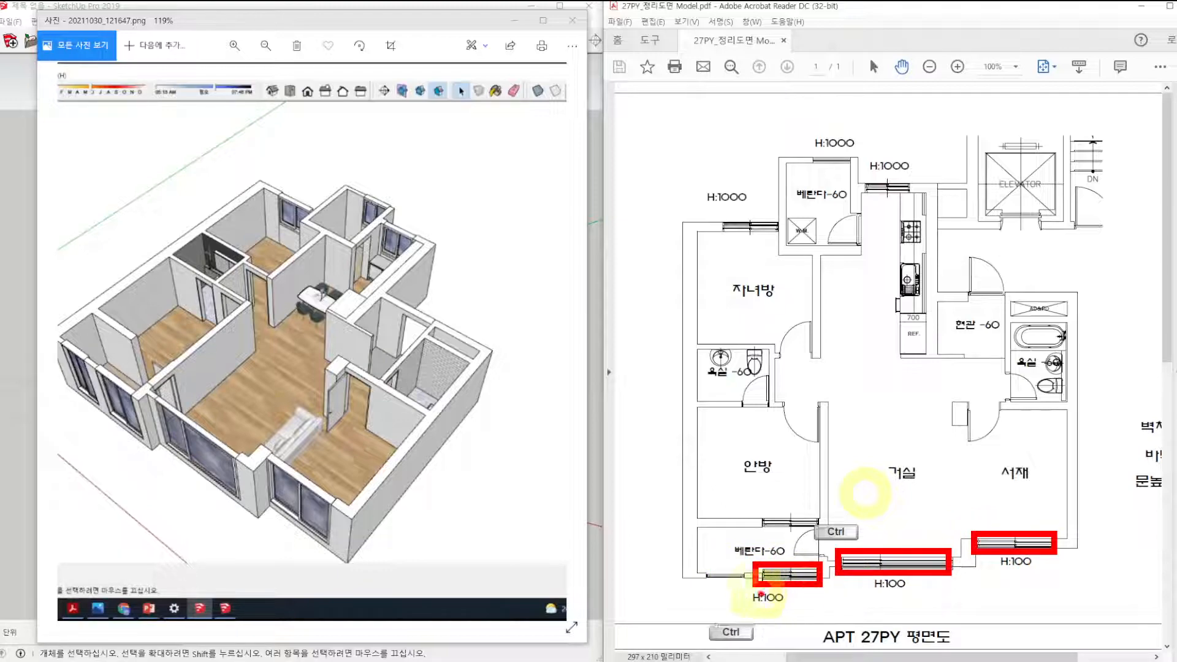
mouse_move(716, 595)
mouse_down()
mouse_move(710, 563)
mouse_move(724, 603)
mouse_up()
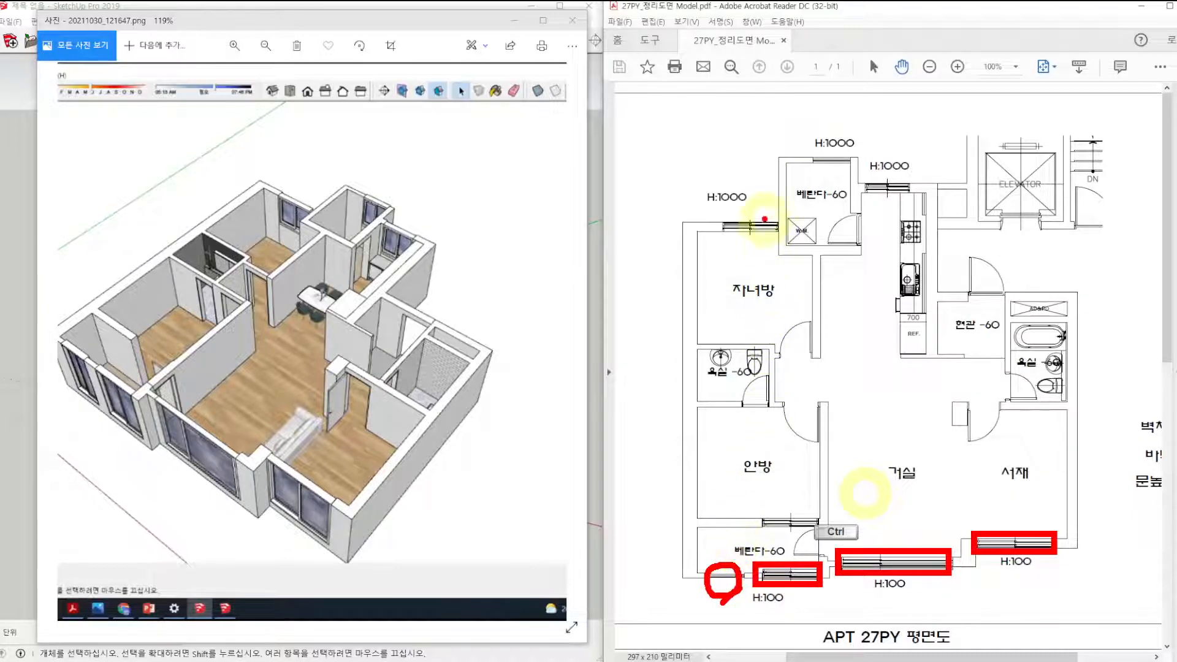
ctrl+drag(702, 213, 781, 242)
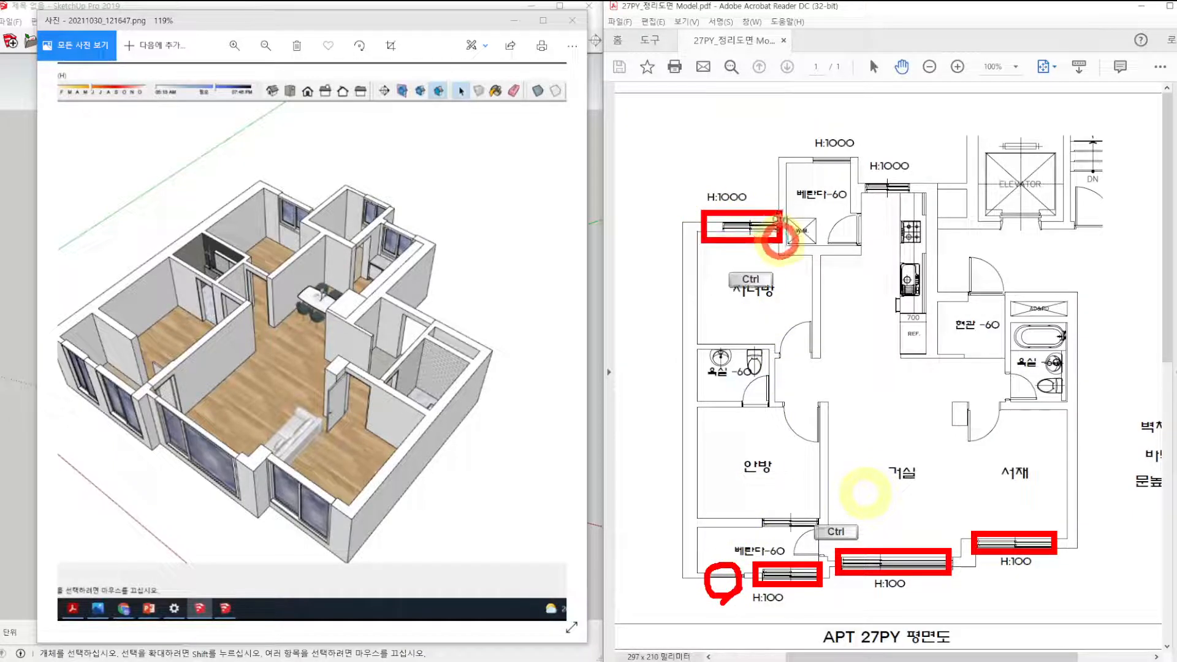
ctrl+drag(791, 146, 914, 197)
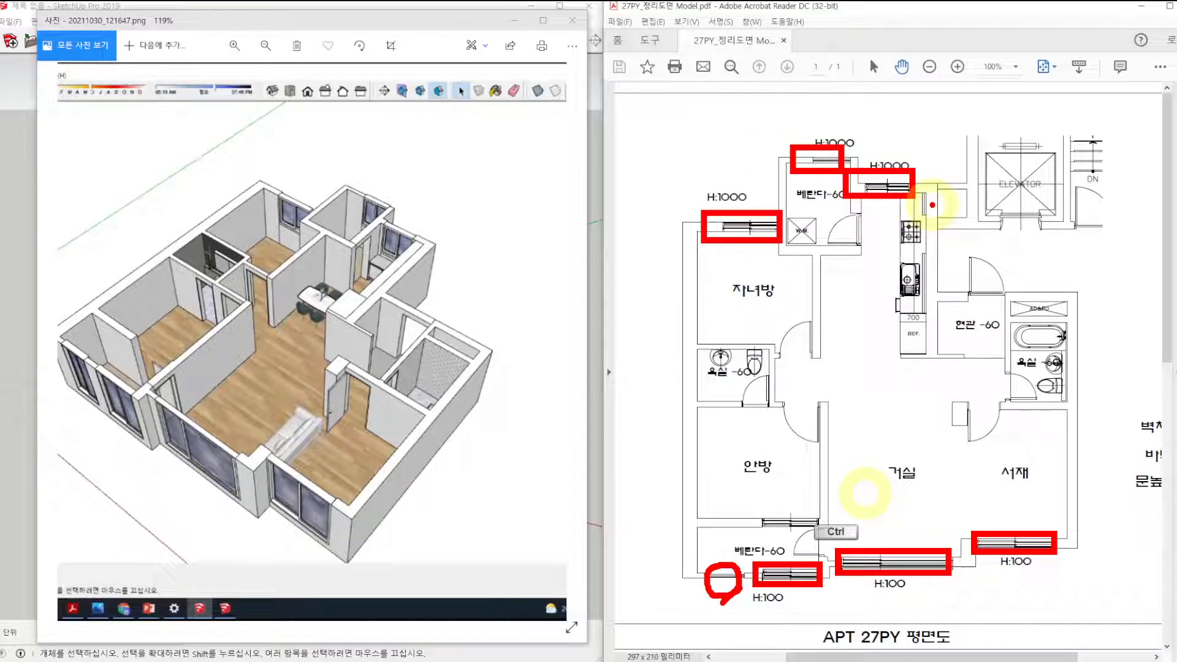
key(Escape)
Examine the entrance, study, master bedroom and children's room doors in the floor plan.
key(ctrl+2)
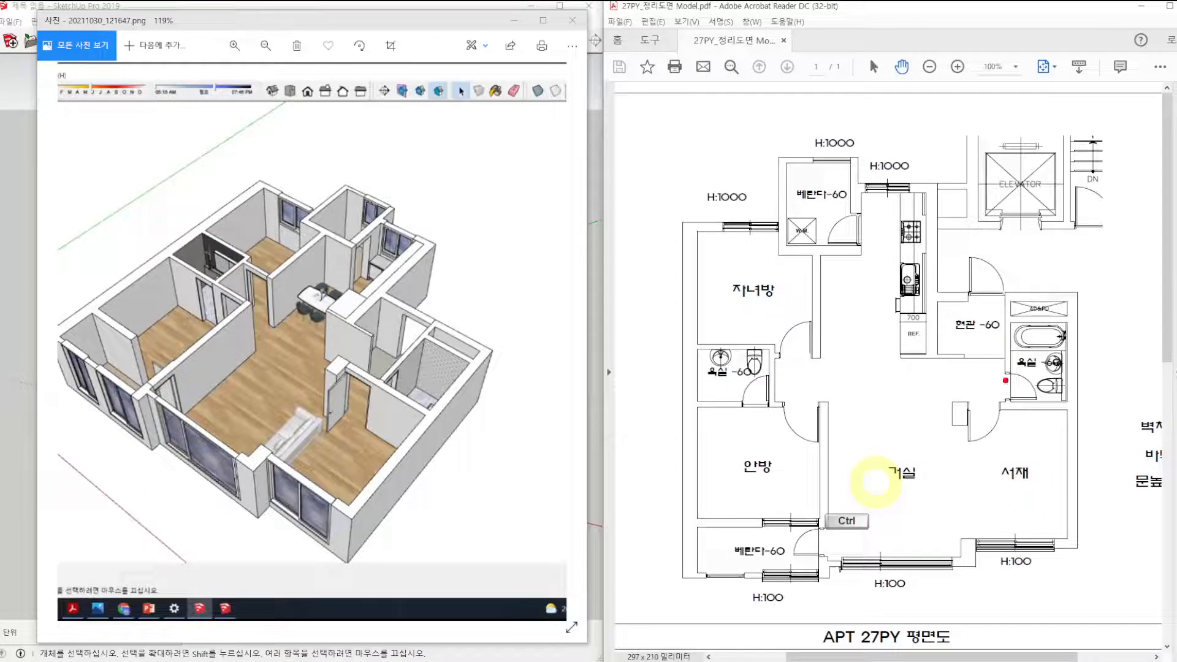
mouse_move(1010, 288)
mouse_down()
mouse_move(965, 299)
mouse_move(998, 254)
mouse_move(1005, 294)
mouse_up()
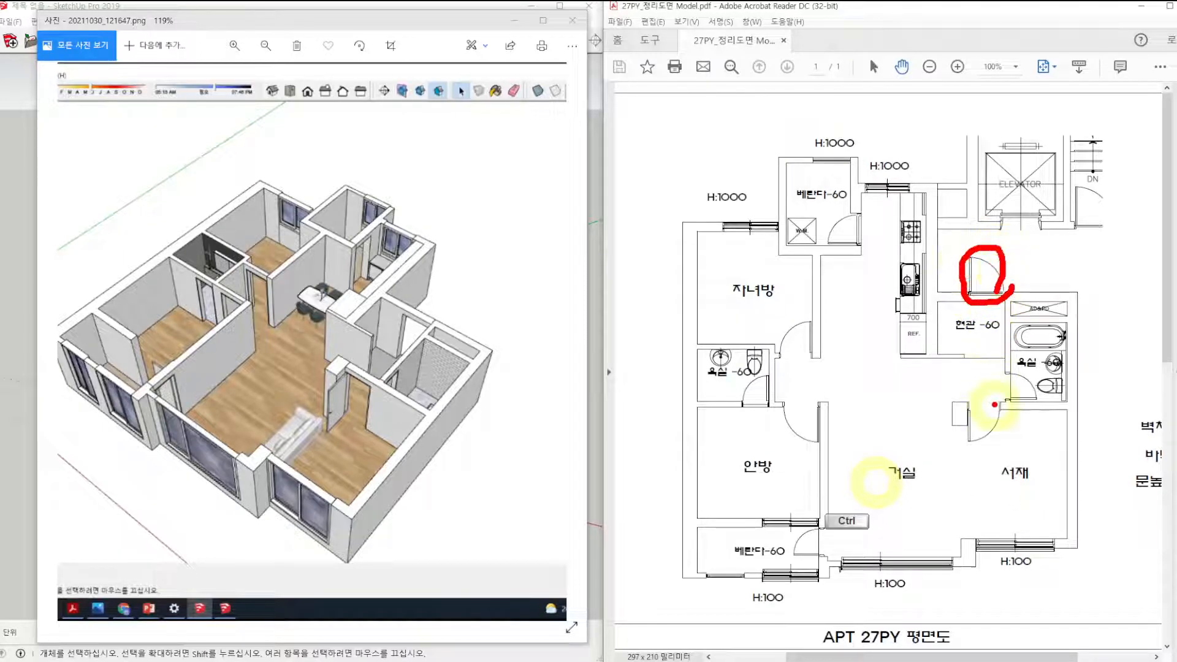
mouse_move(1004, 420)
mouse_down()
mouse_move(978, 440)
mouse_move(977, 407)
mouse_move(994, 406)
mouse_up()
mouse_move(828, 423)
mouse_down()
mouse_move(803, 447)
mouse_move(812, 401)
mouse_move(823, 406)
mouse_up()
mouse_move(779, 362)
mouse_down()
mouse_move(779, 341)
mouse_move(806, 316)
mouse_up()
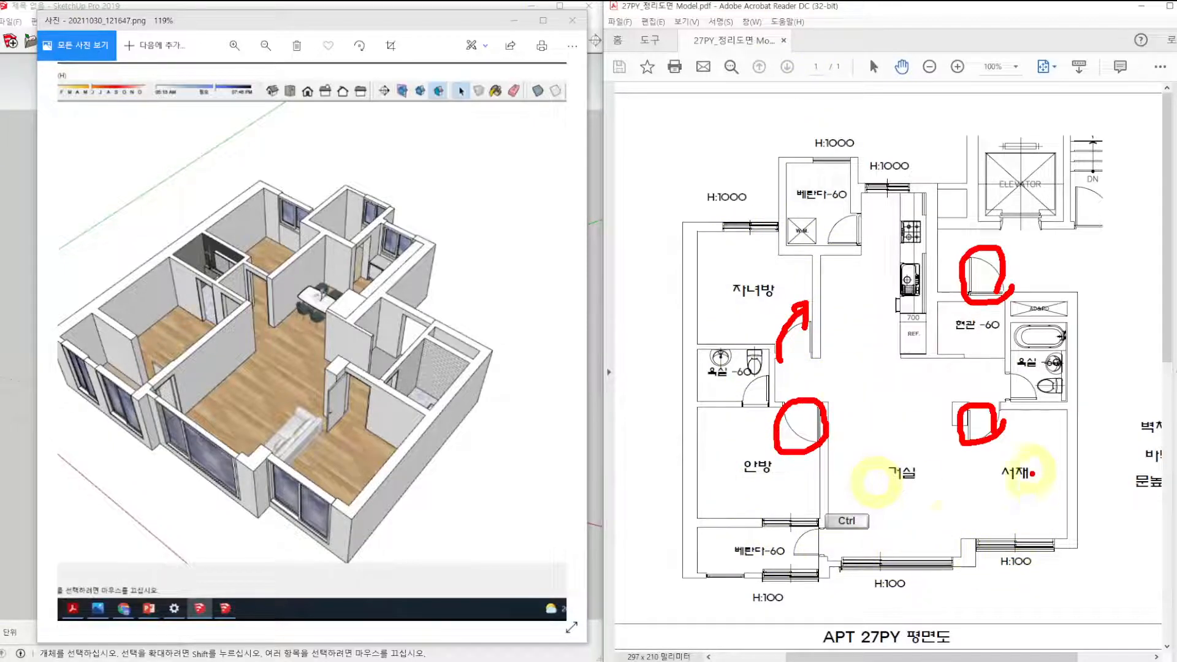
Read the floor plan's title and the notes giving the wall, floor and door heights.
drag(941, 368, 888, 368)
scroll(904, 387, down, 2)
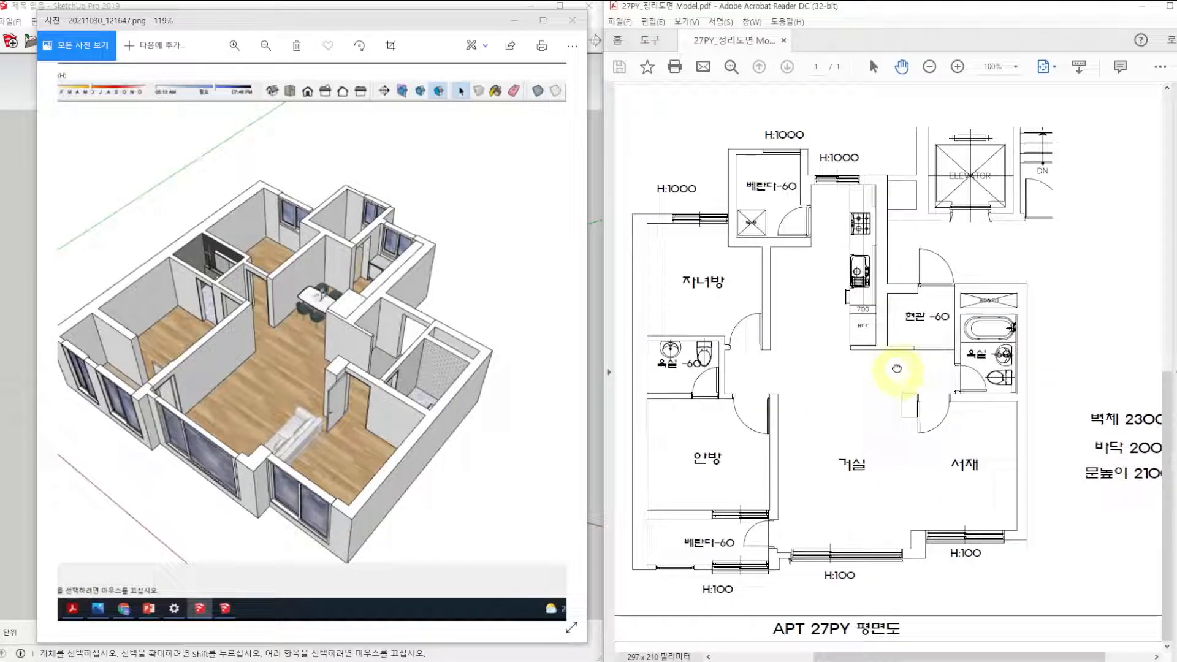
ctrl+drag(763, 612, 911, 644)
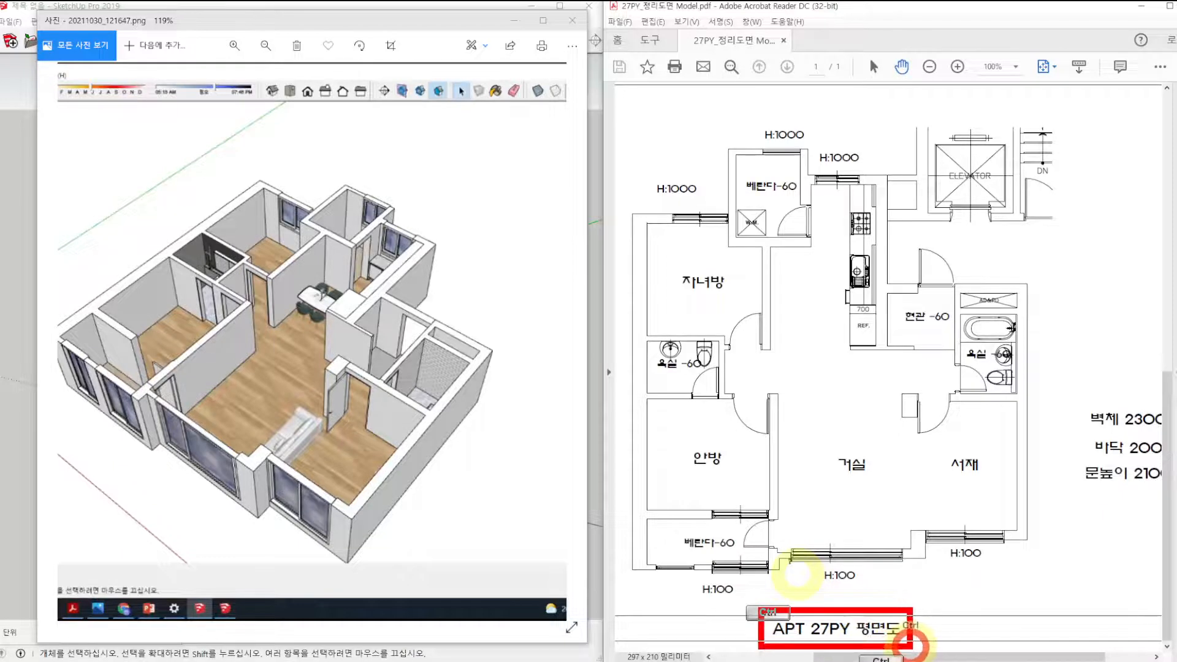
key(Escape)
scroll(905, 451, right, 2)
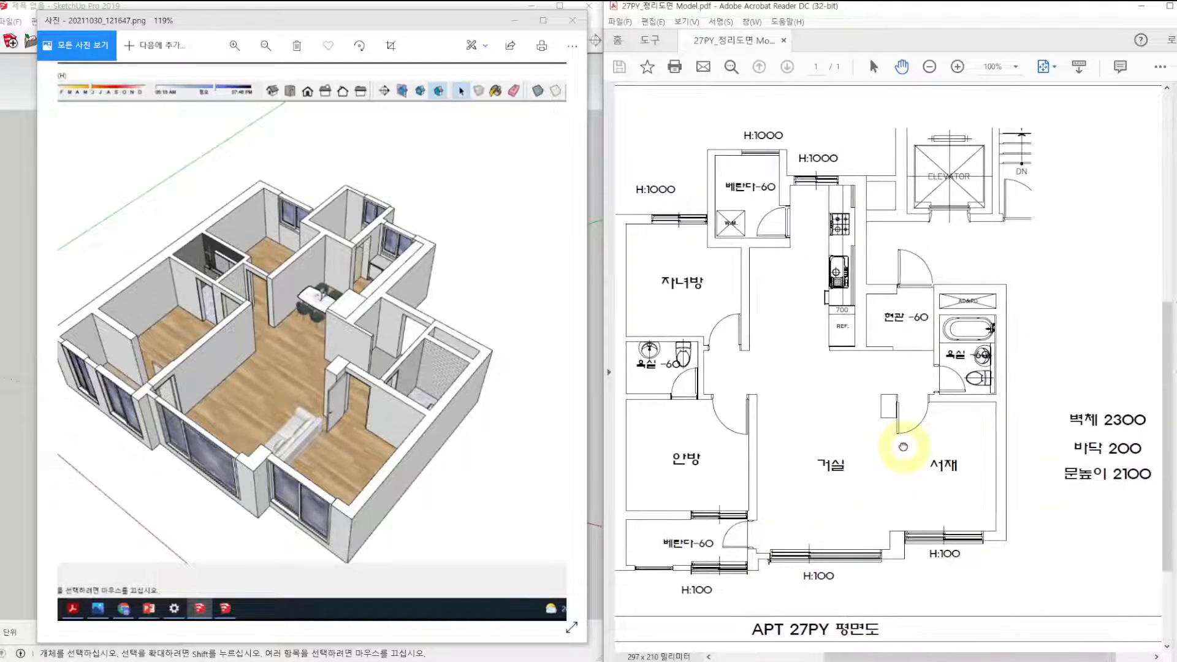
ctrl+drag(1036, 393, 1148, 506)
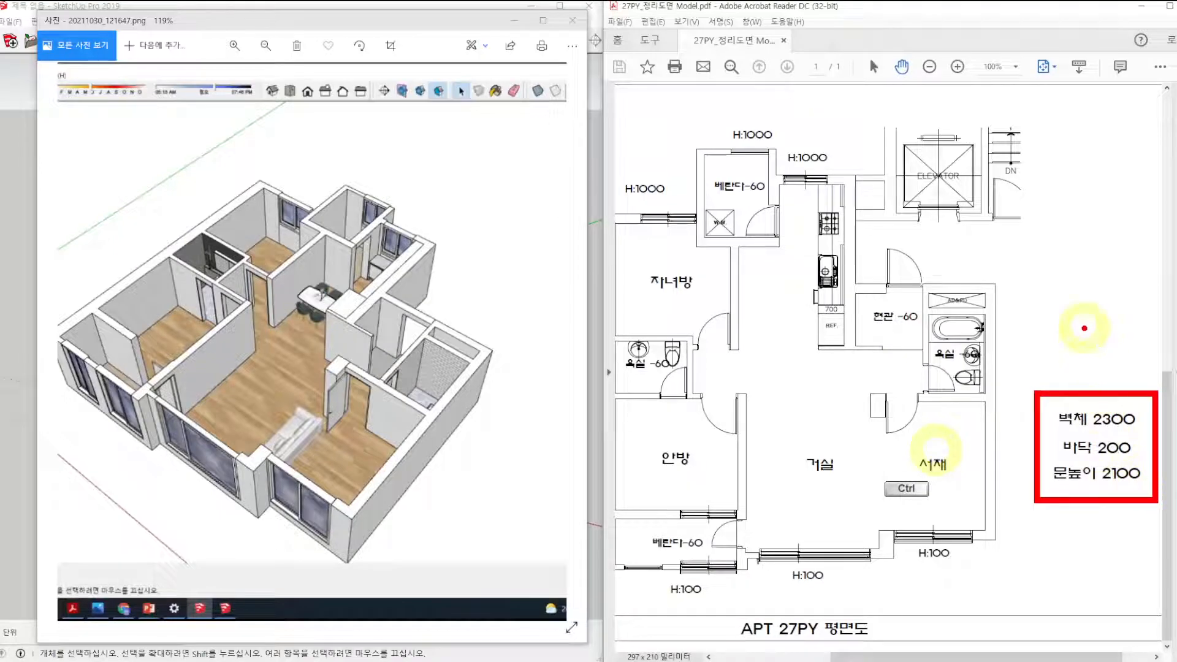
ctrl+drag(1081, 327, 1117, 316)
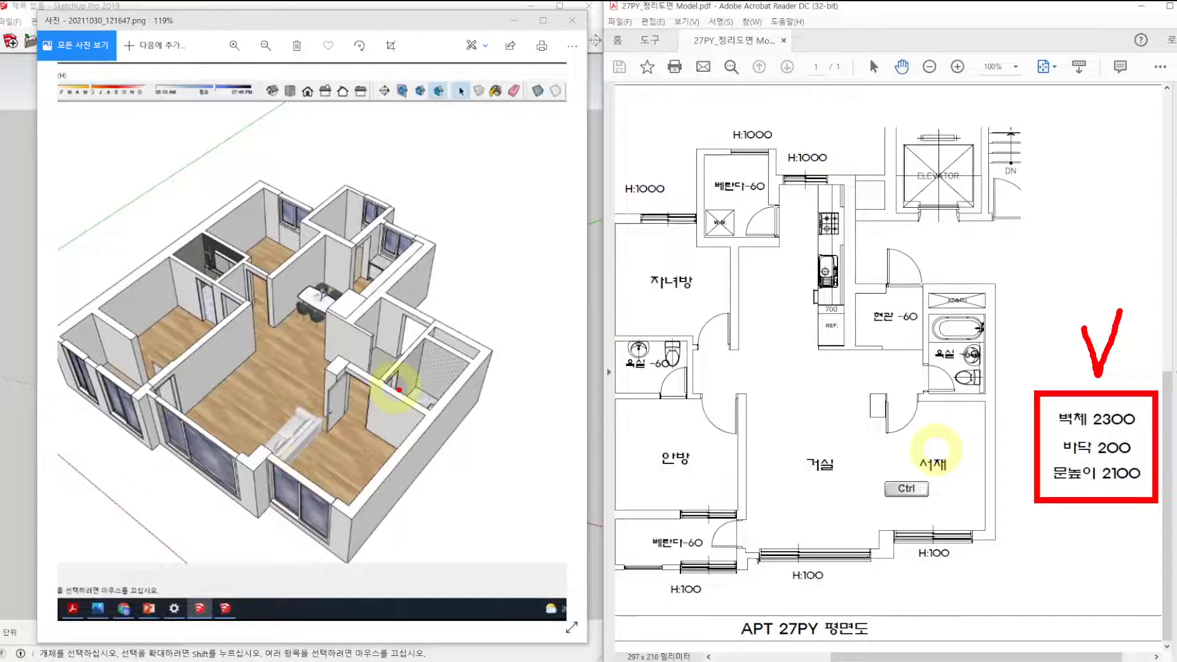
Examine the wall height, floor thickness and wall sections above the doors in the 3D reference image.
ctrl+drag(375, 381, 367, 437)
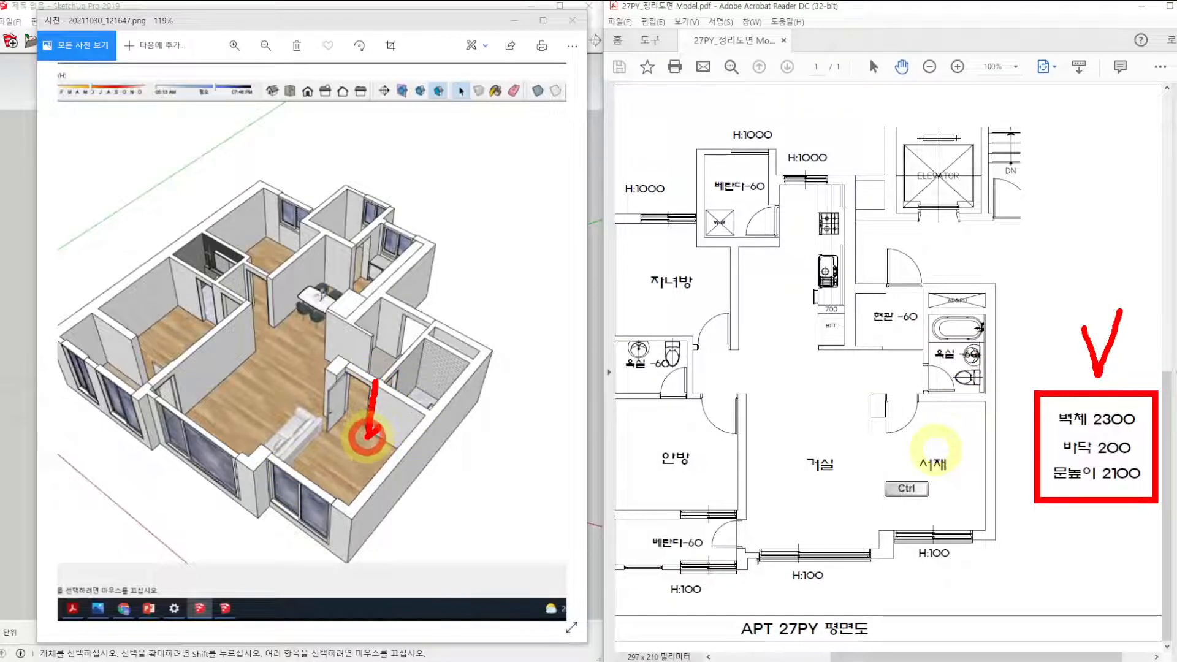
drag(387, 373, 368, 392)
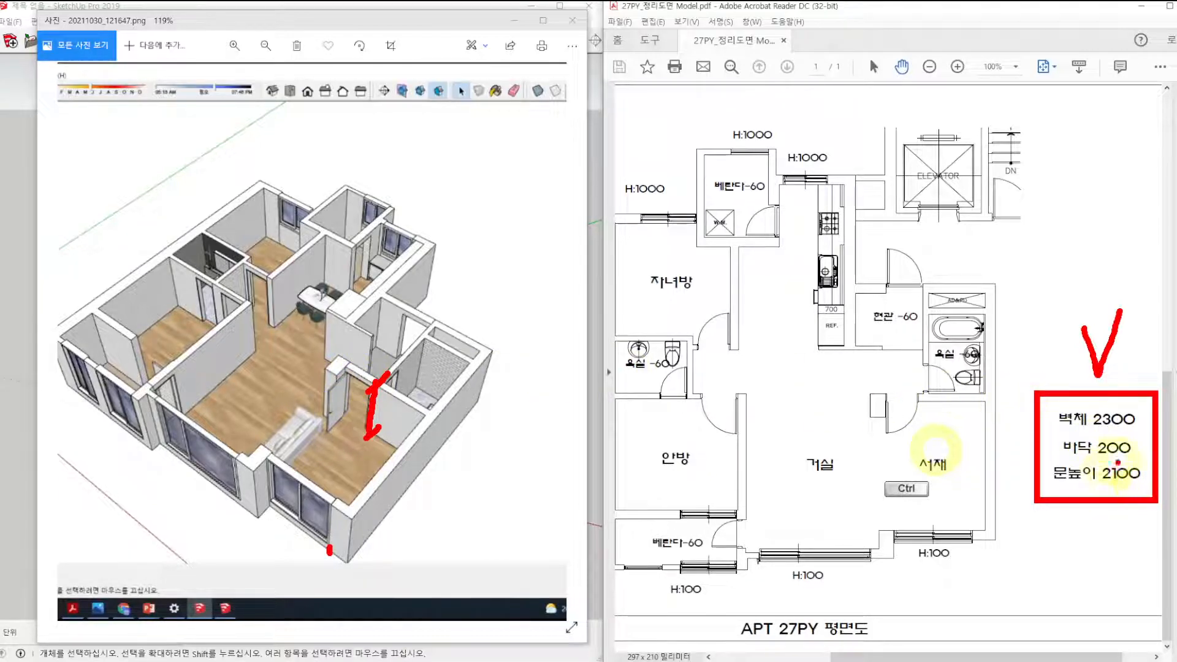
mouse_move(370, 385)
mouse_down()
mouse_move(352, 386)
mouse_move(370, 384)
mouse_up()
mouse_move(152, 399)
mouse_down()
mouse_move(158, 389)
mouse_move(169, 398)
mouse_up()
drag(268, 275, 267, 270)
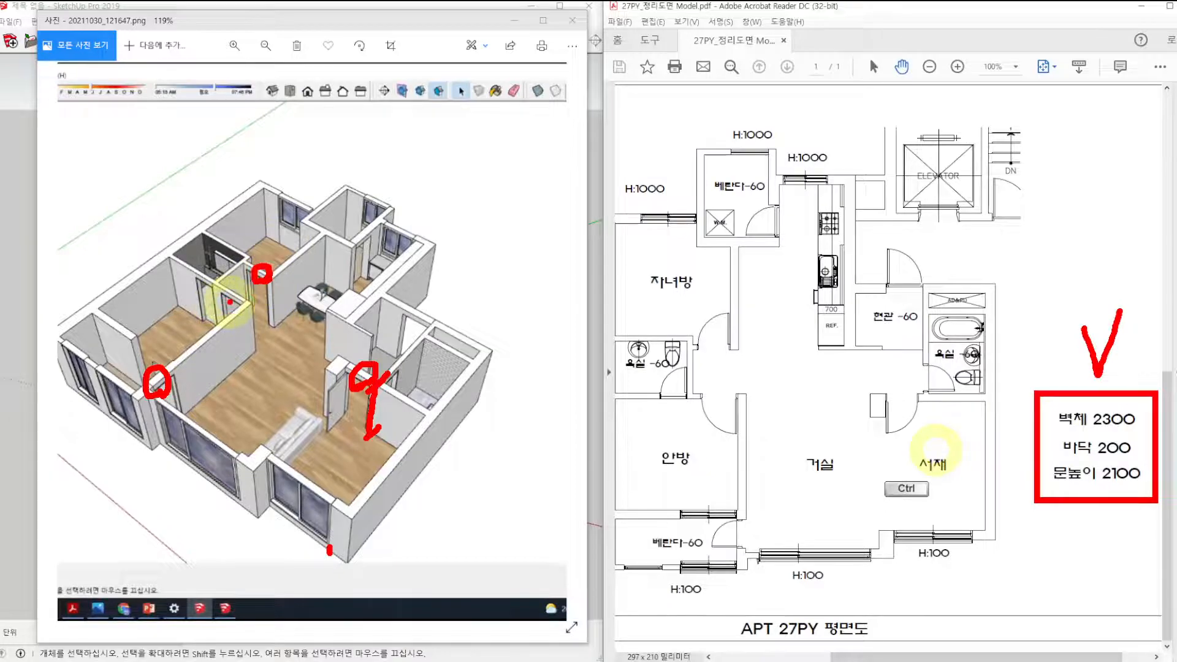
drag(225, 314, 241, 311)
key(Escape)
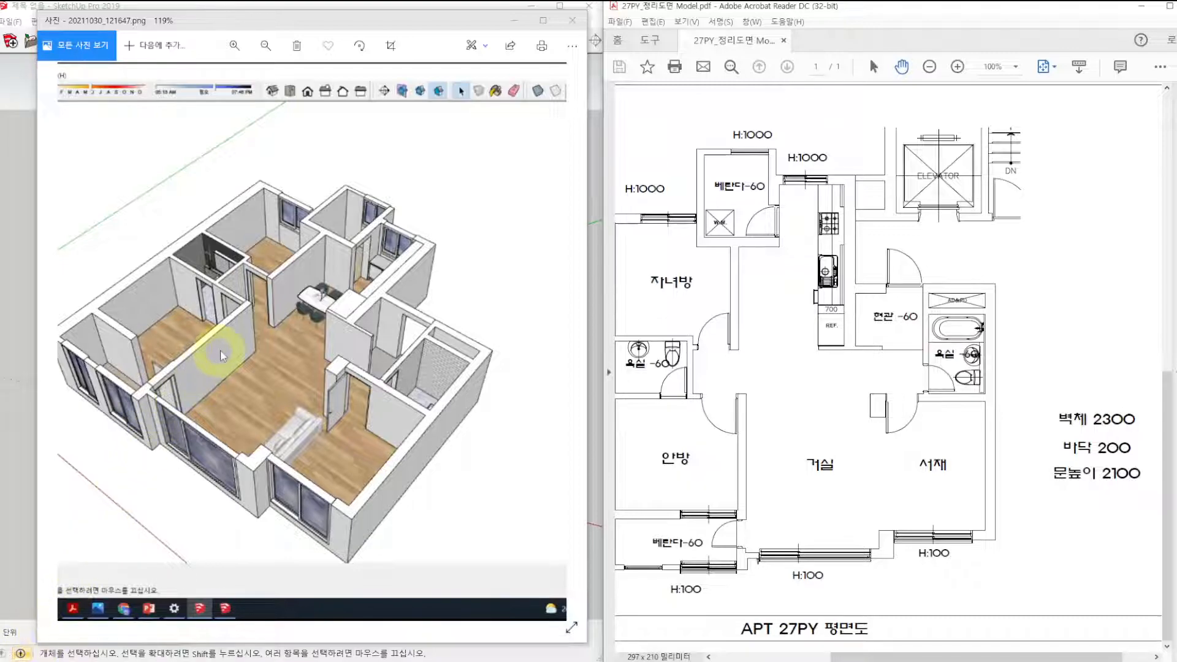
Examine the living room floor and the wall beside the dining area in the 3D reference image, and minimize the image window.
mouse_move(265, 365)
mouse_down()
mouse_move(270, 381)
mouse_move(290, 360)
mouse_up()
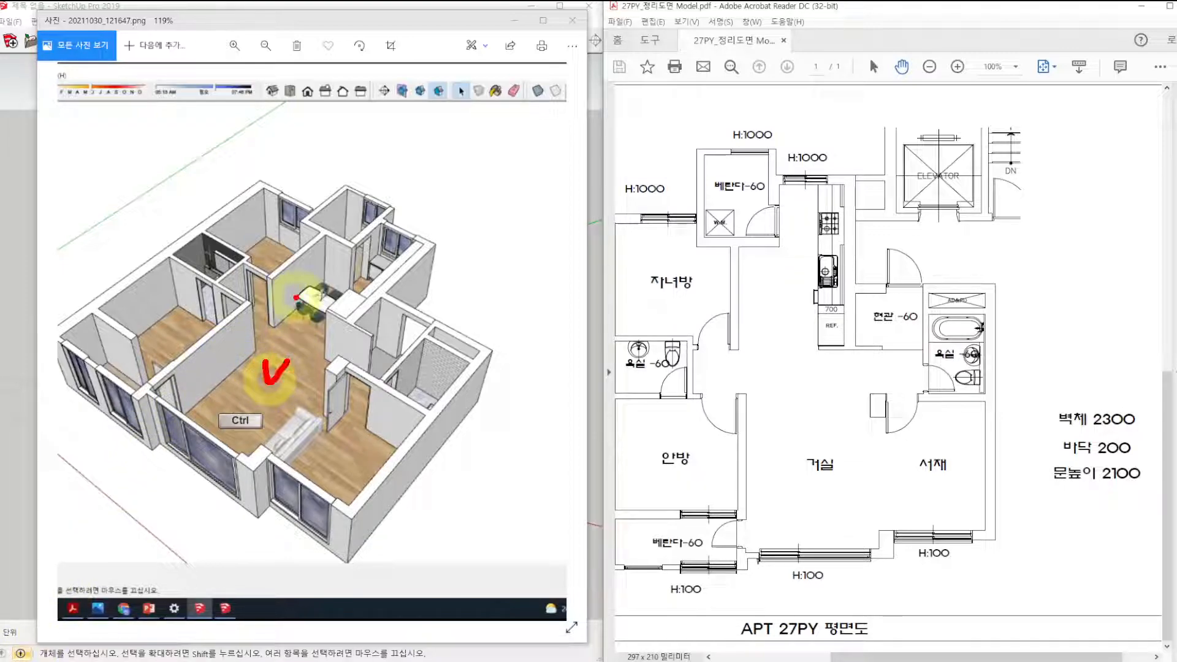
mouse_move(283, 271)
mouse_down()
mouse_move(287, 280)
mouse_move(304, 258)
mouse_up()
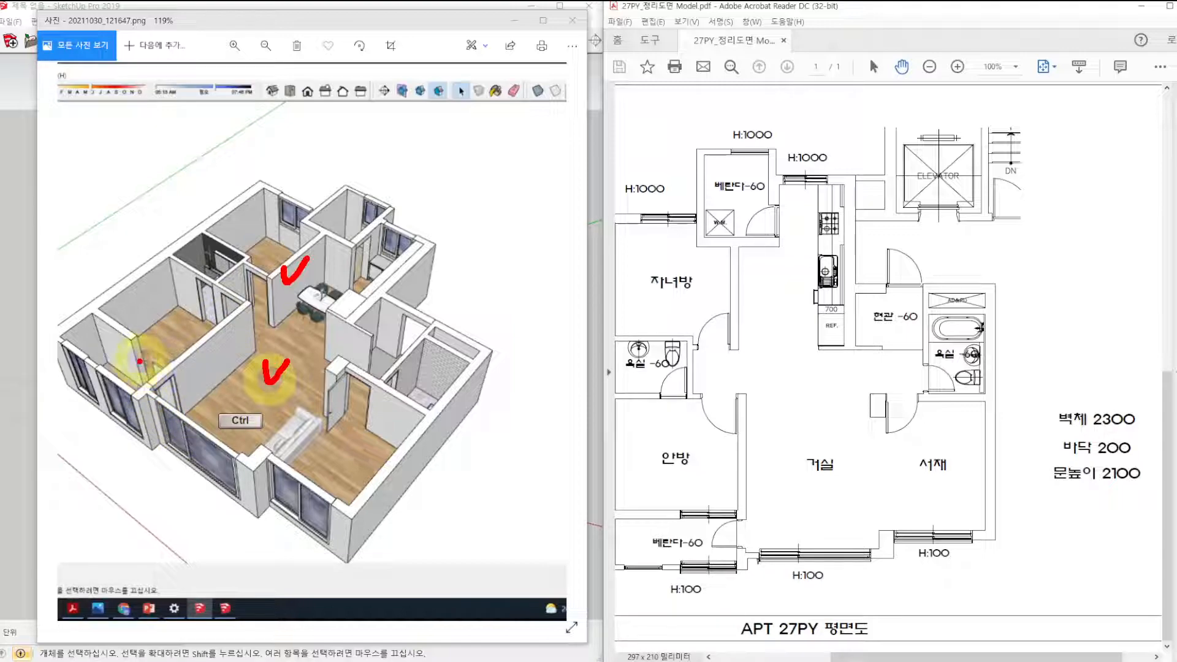
key(Escape)
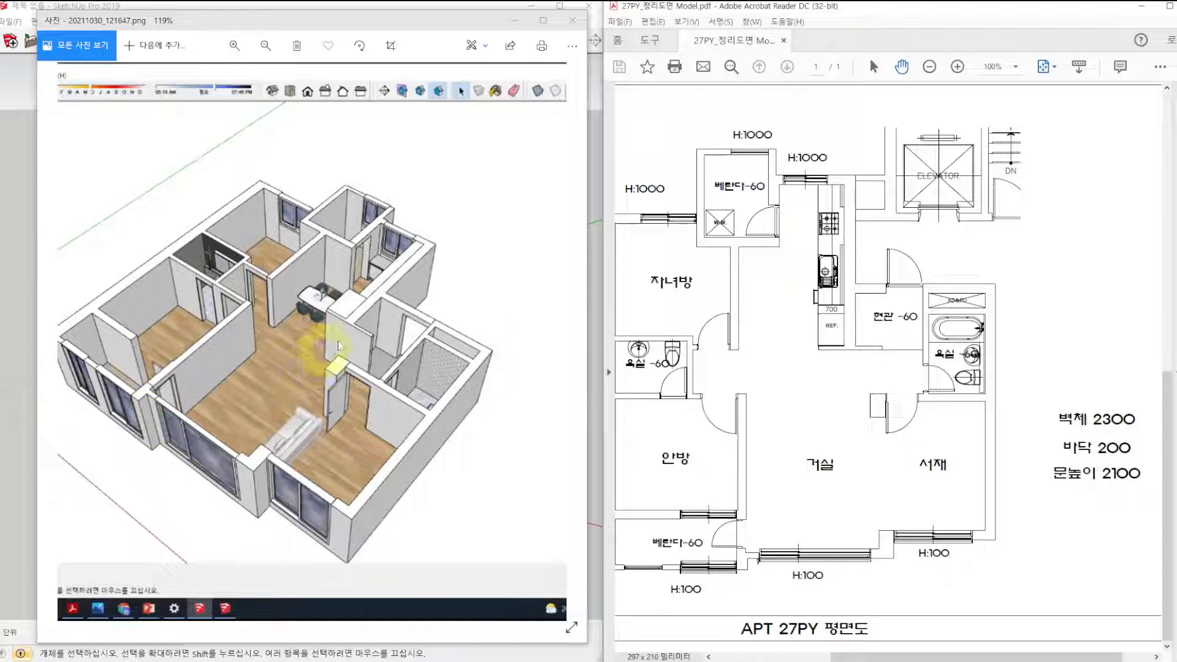
click(514, 20)
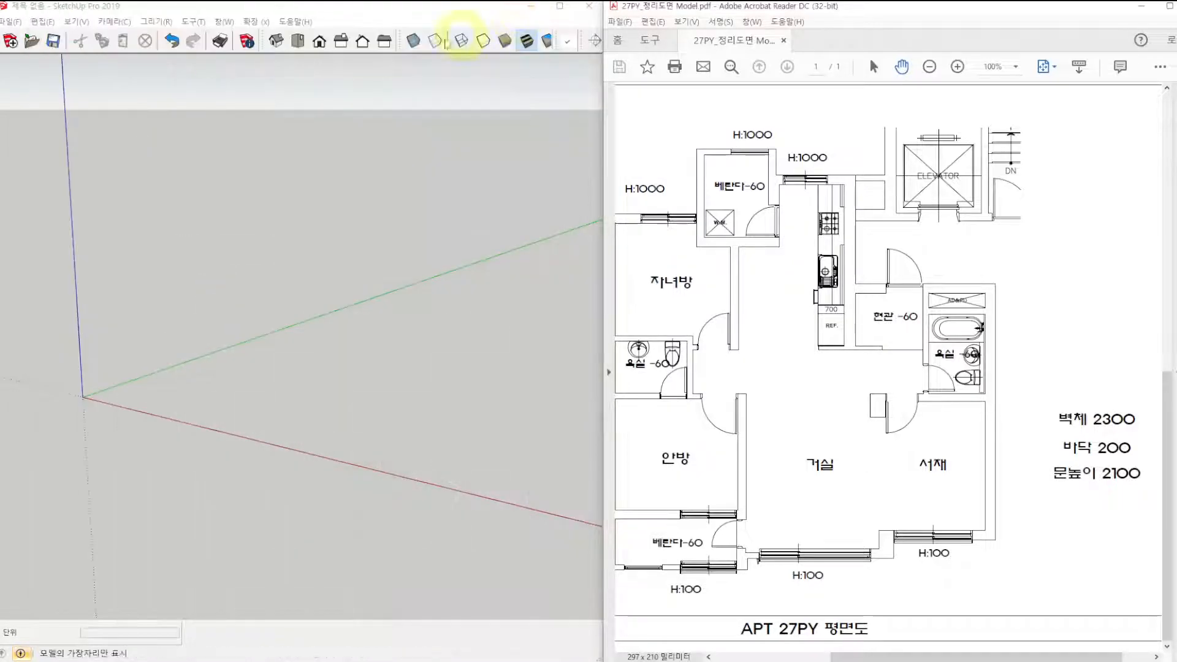
Start a file import in SketchUp and browse to the 스케치업 folder on the desktop.
click(12, 22)
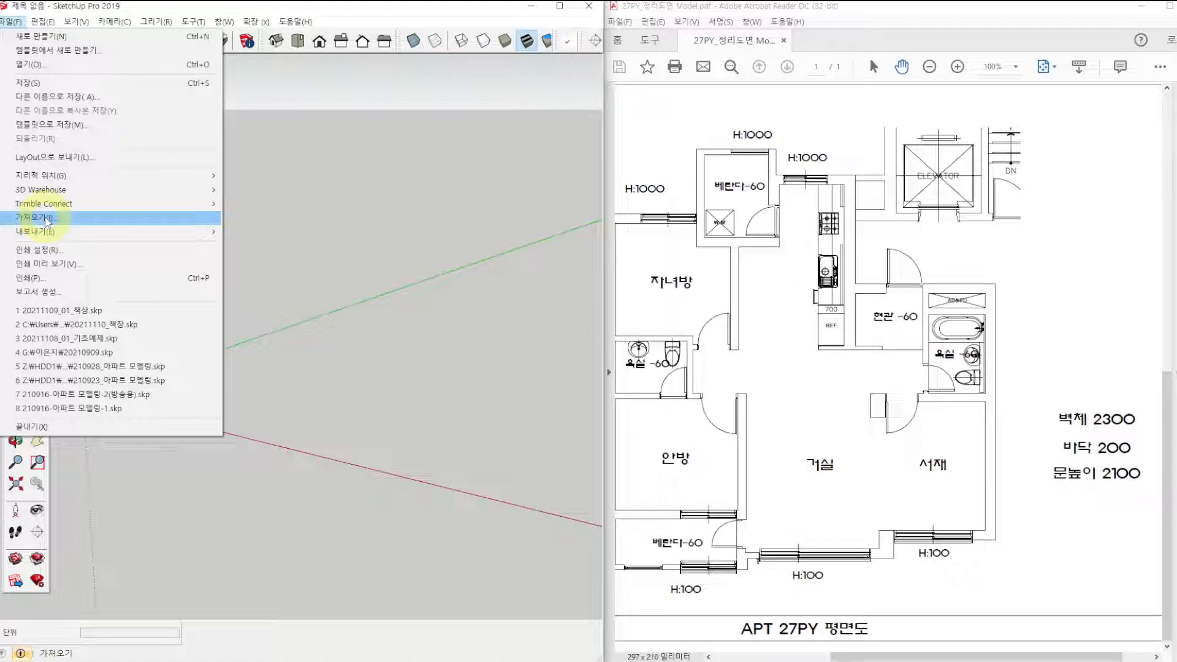
click(46, 218)
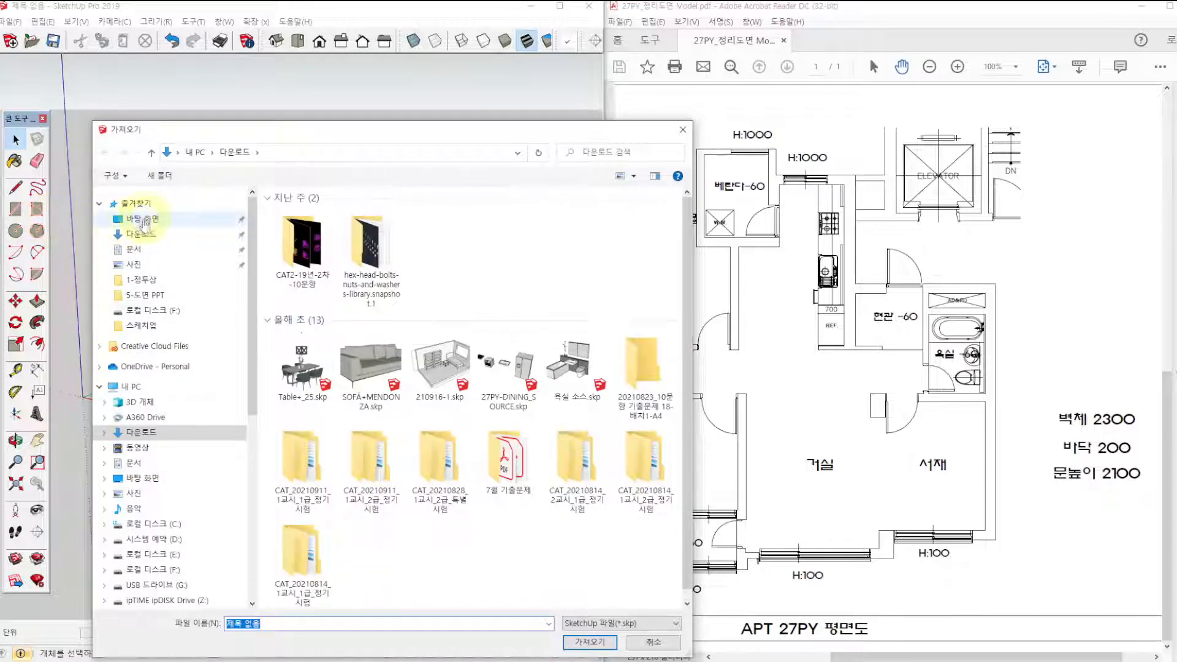
click(146, 221)
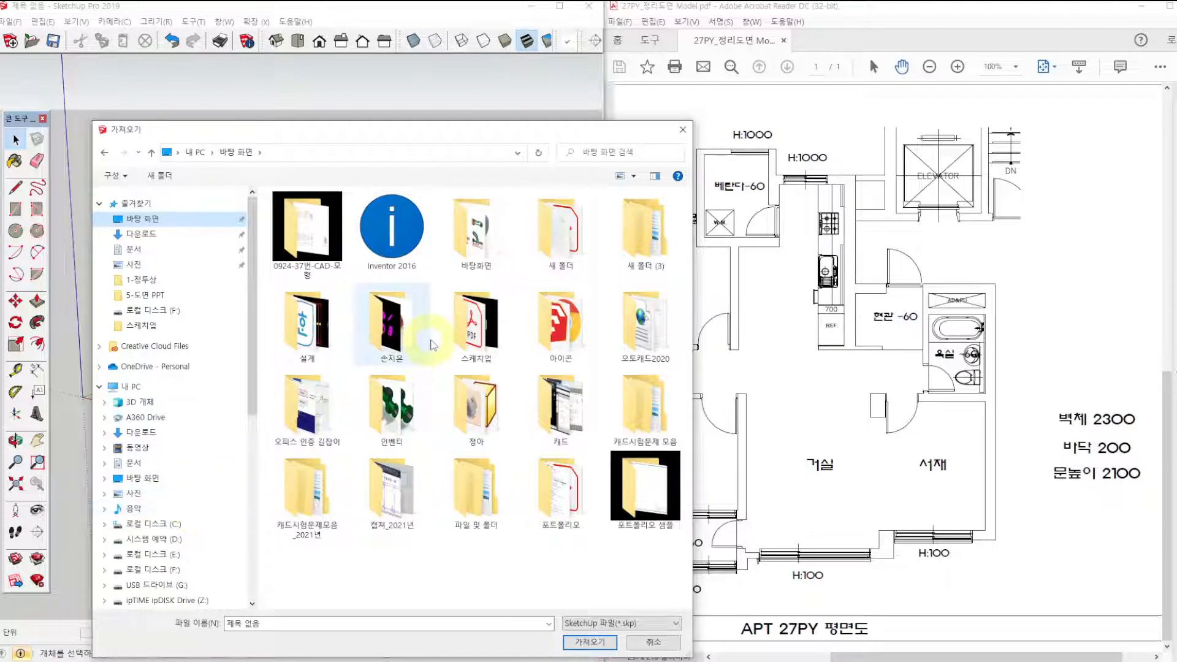
double_click(460, 325)
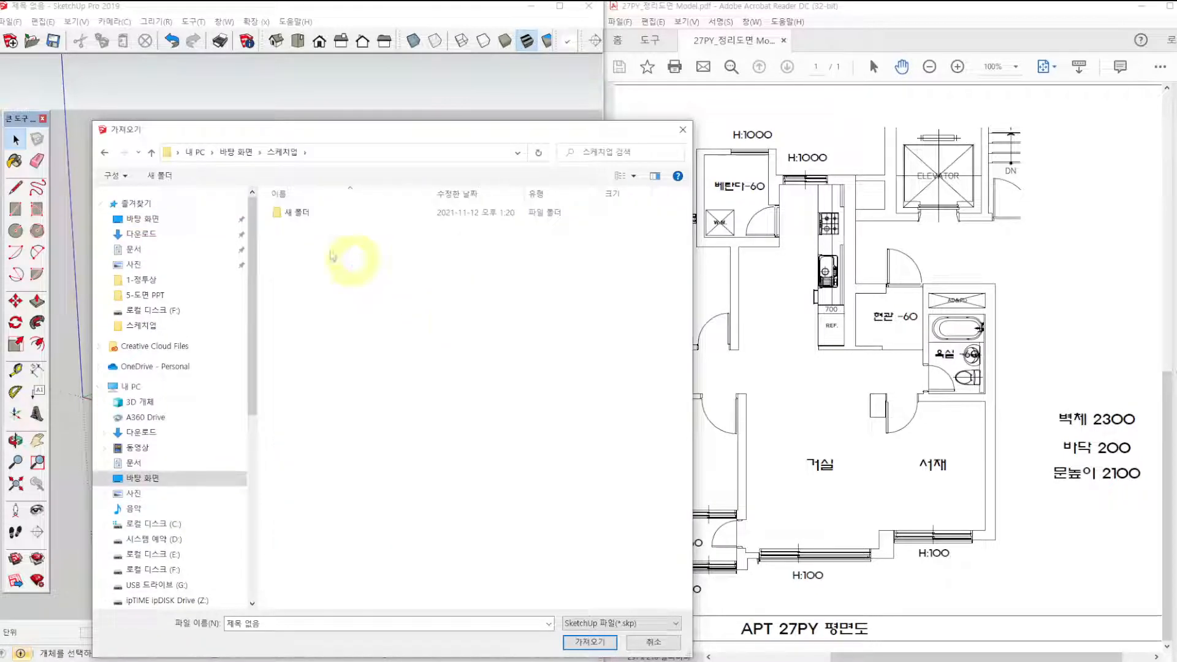
click(235, 152)
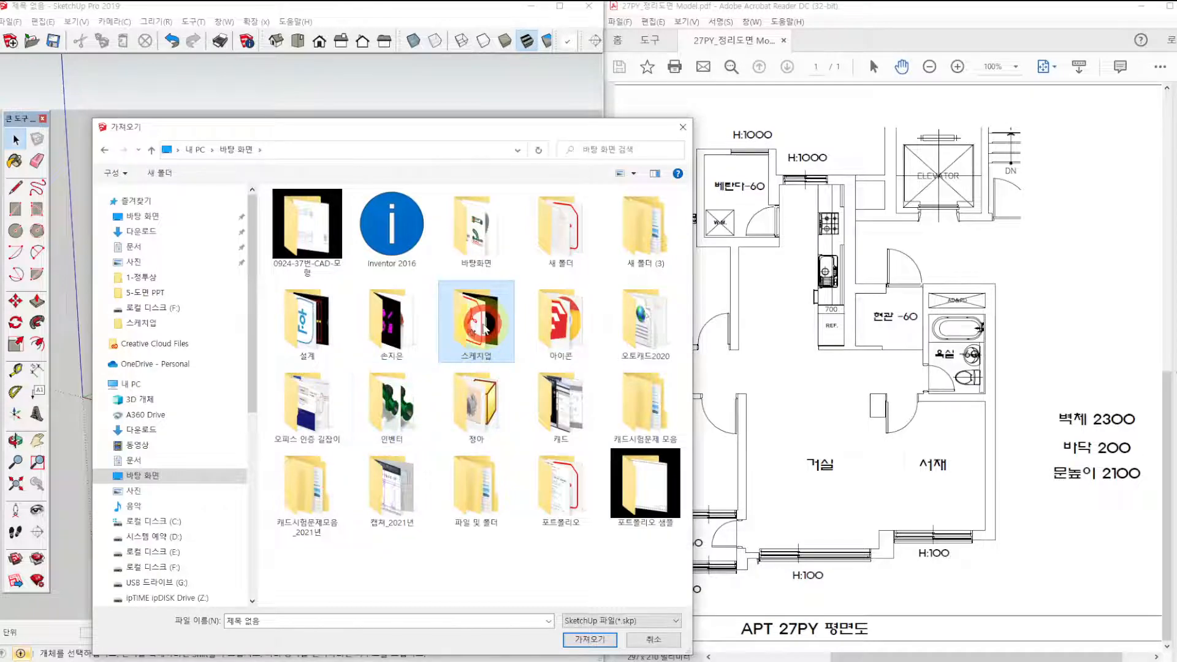
double_click(476, 319)
click(310, 208)
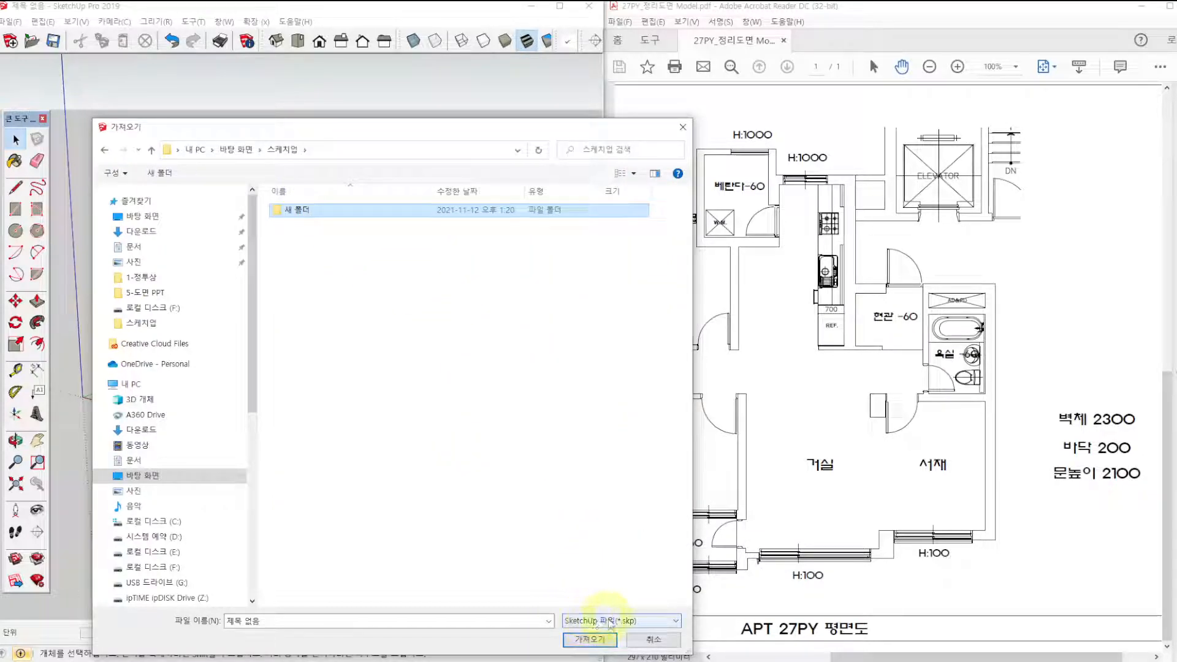
Set the import file type to AutoCAD (*.dwg, *.dxf) and select the drawing 27PY_정리도면(2013).dwg.
click(613, 621)
click(567, 109)
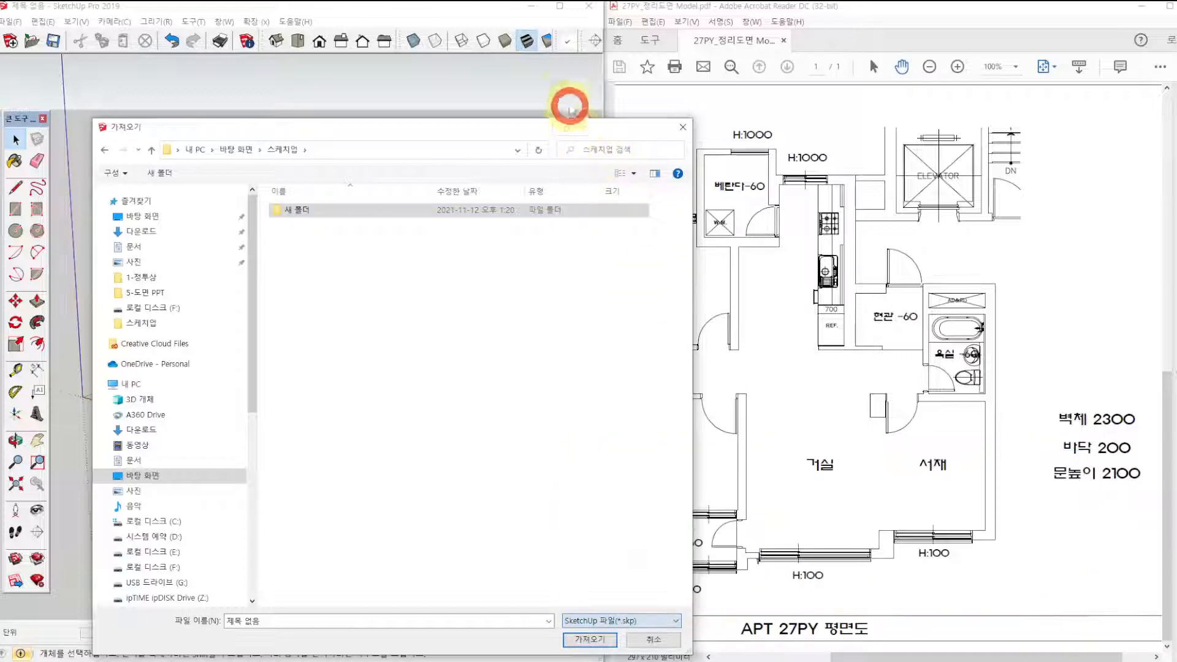
drag(553, 121, 533, 35)
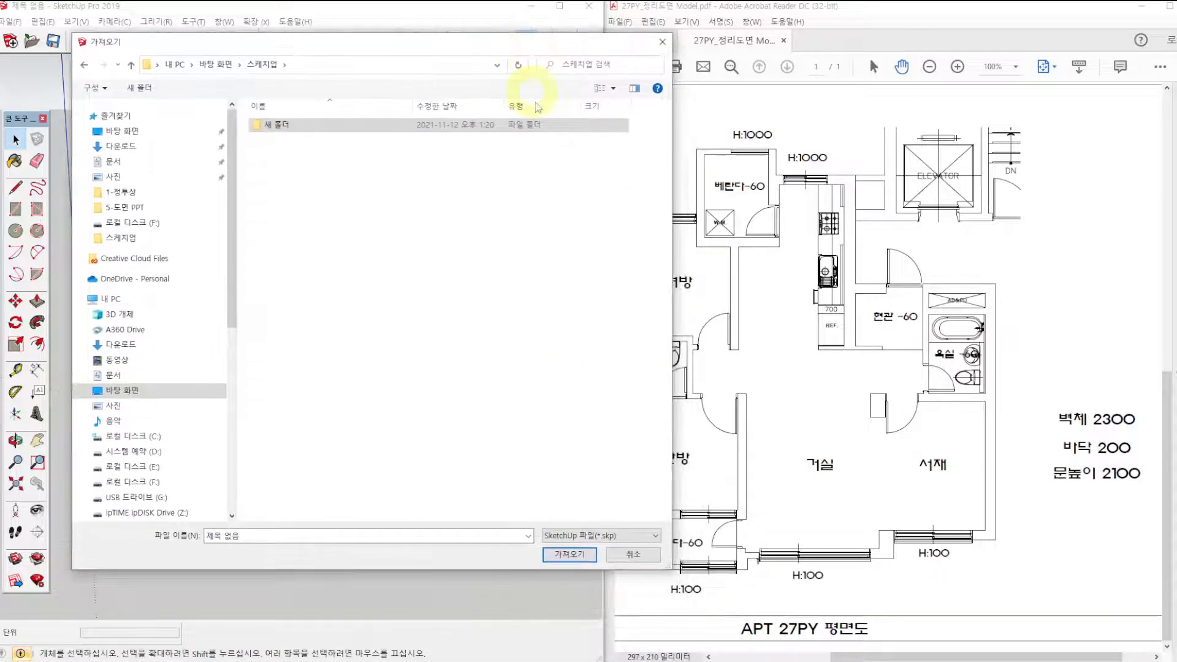
click(613, 535)
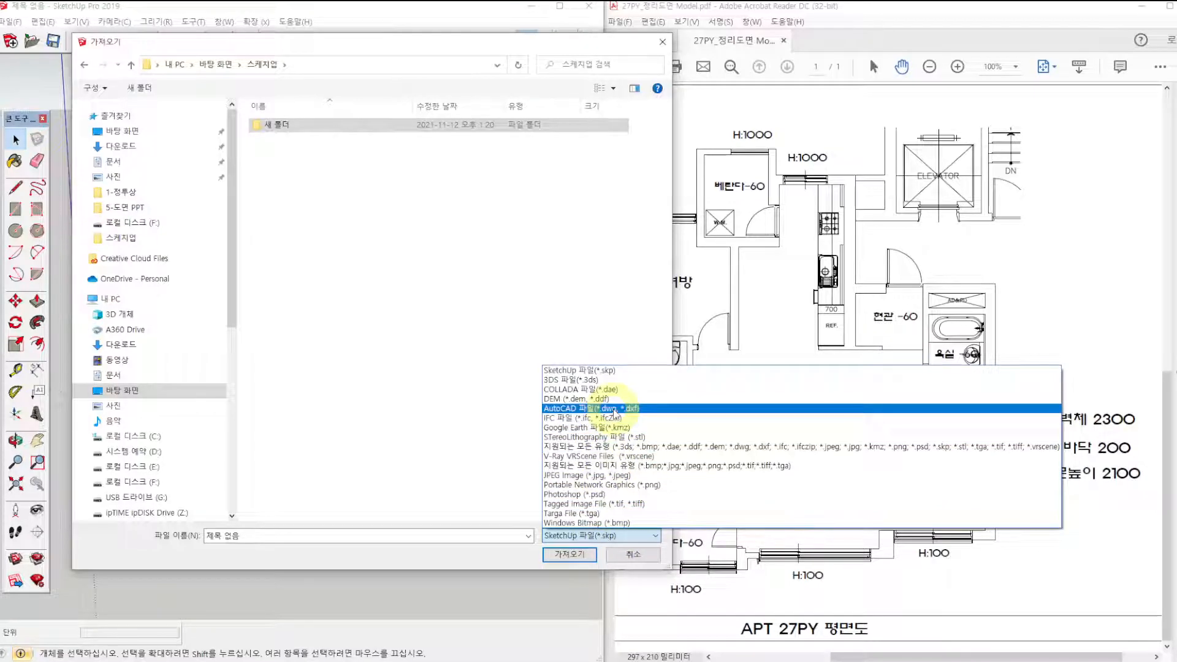
click(613, 408)
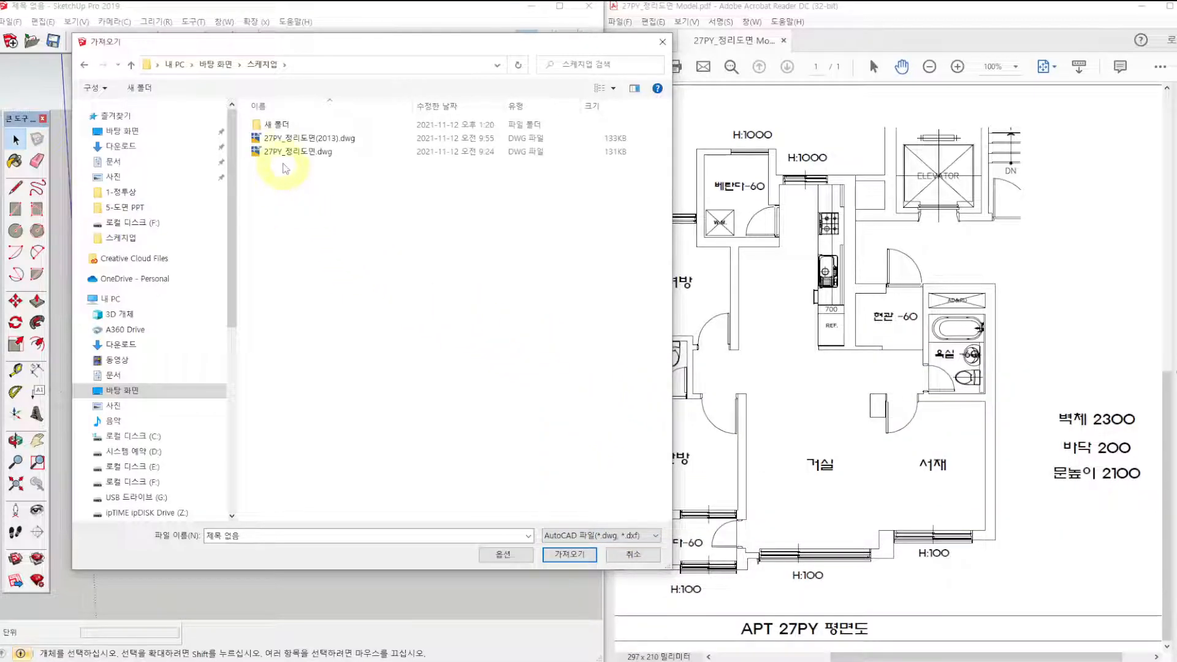
click(293, 140)
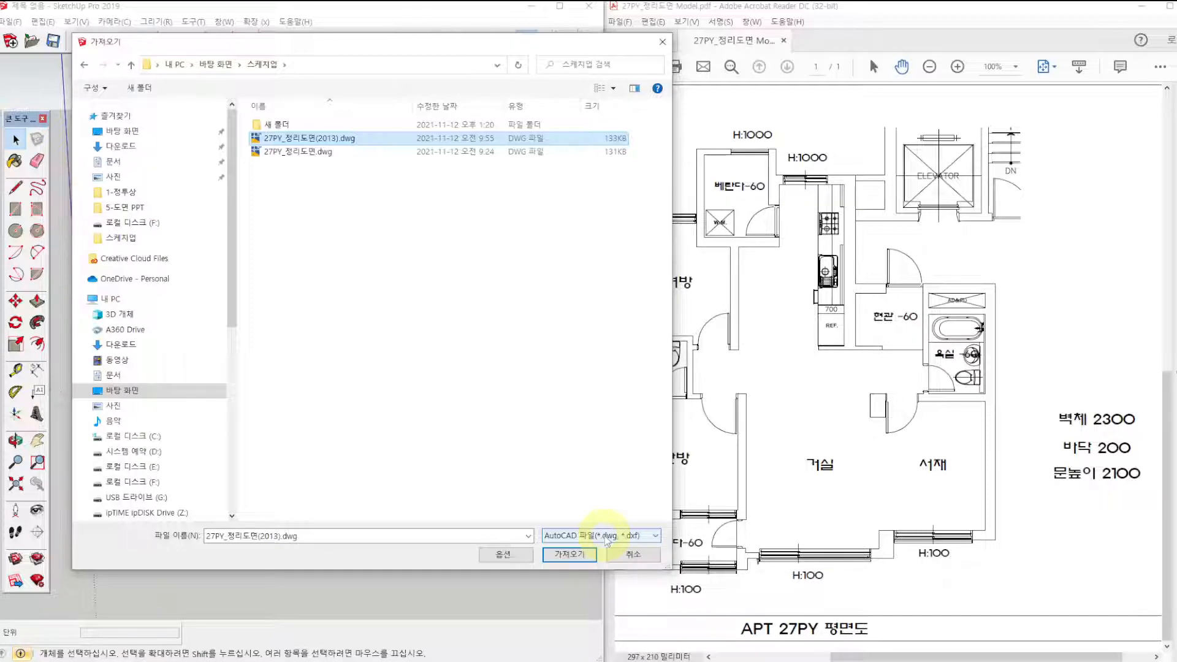
Review the DWG import options for geometry and the millimetre unit, recheck the chosen drawing and file type, and accept the options.
click(507, 555)
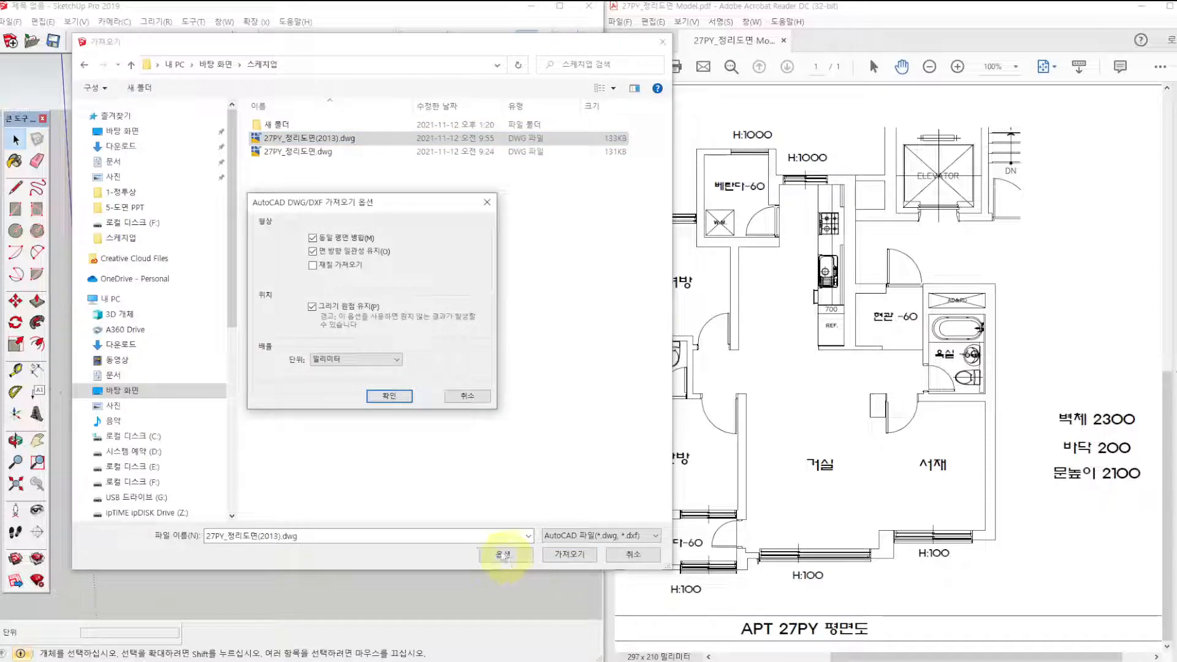
key(ctrl)
key(ctrl)
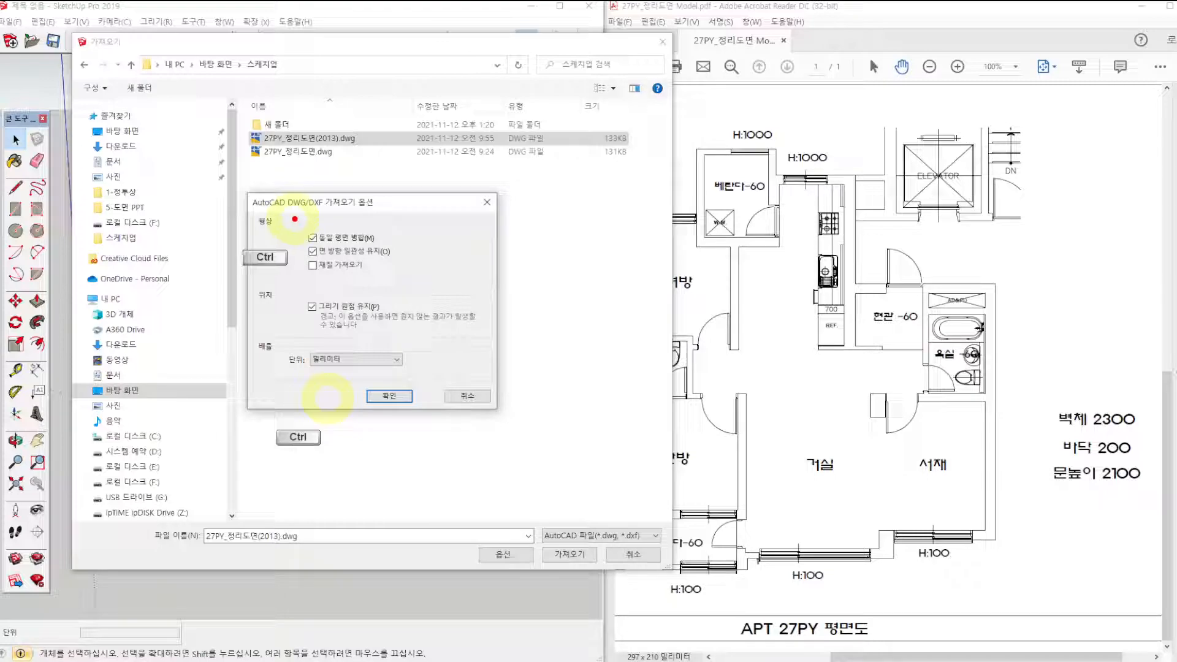
mouse_move(294, 218)
ctrl+mouse_down()
mouse_move(358, 279)
mouse_move(399, 283)
ctrl+mouse_up()
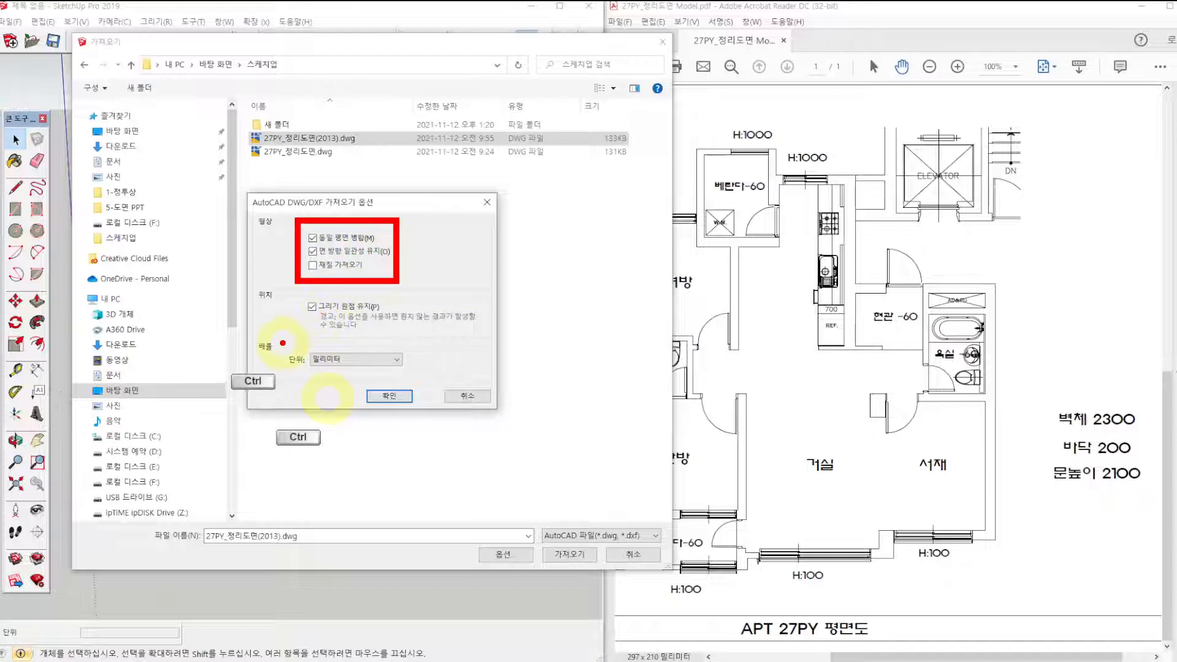
ctrl+drag(280, 341, 416, 378)
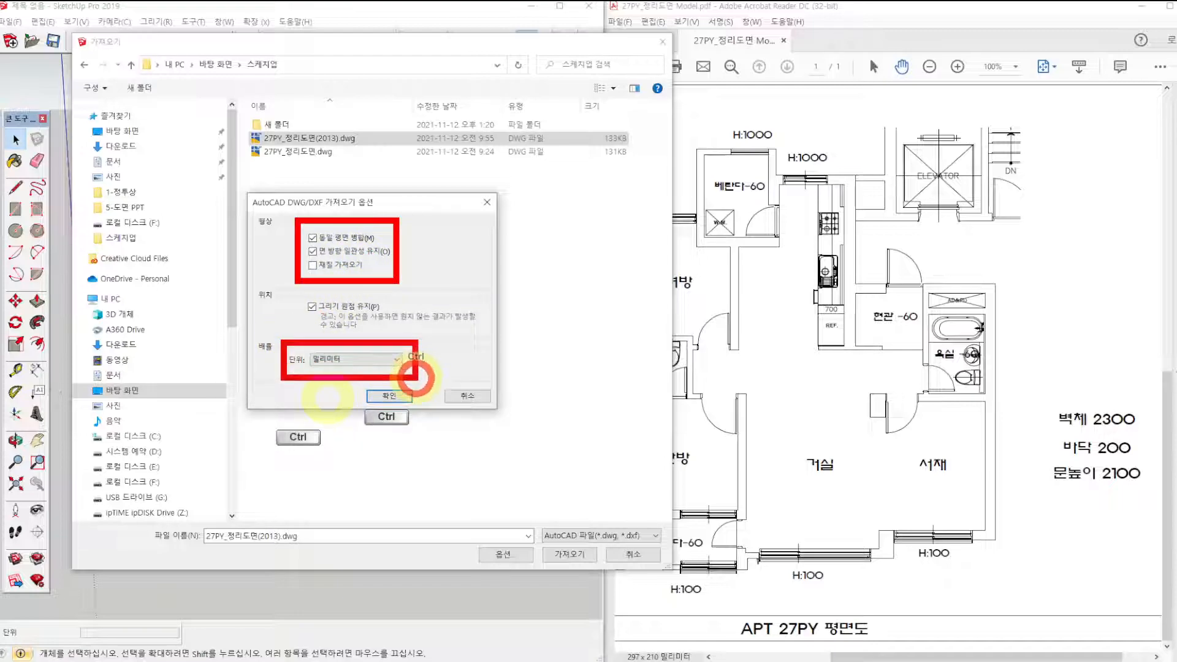
drag(389, 335, 411, 301)
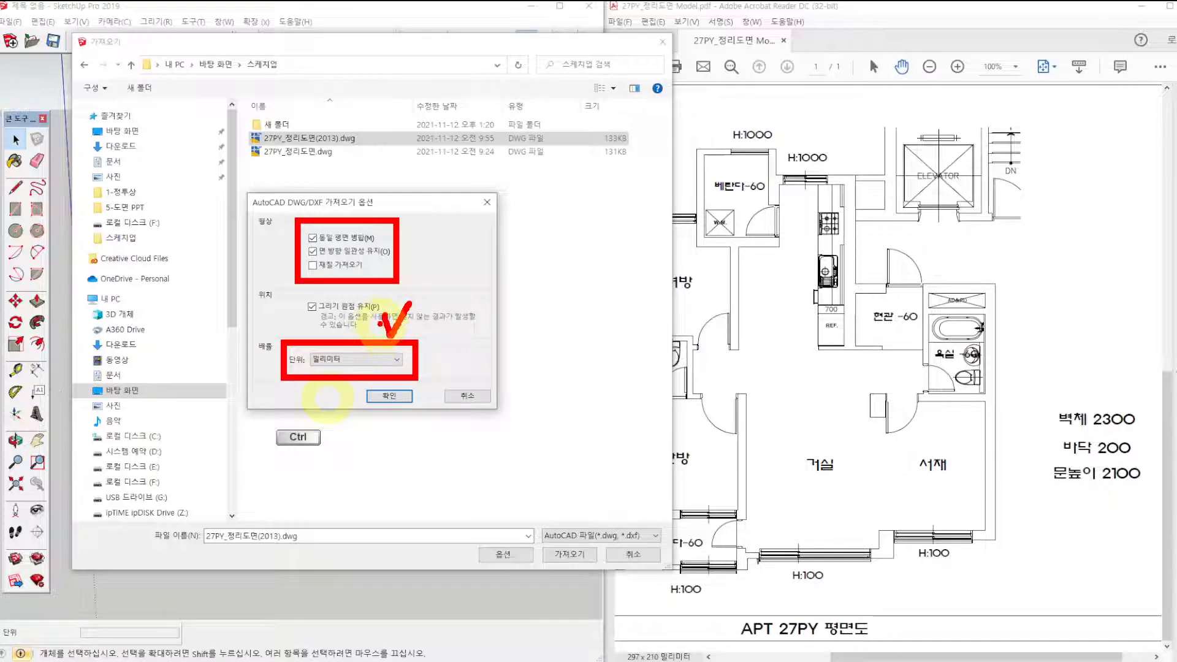
ctrl+drag(231, 122, 377, 157)
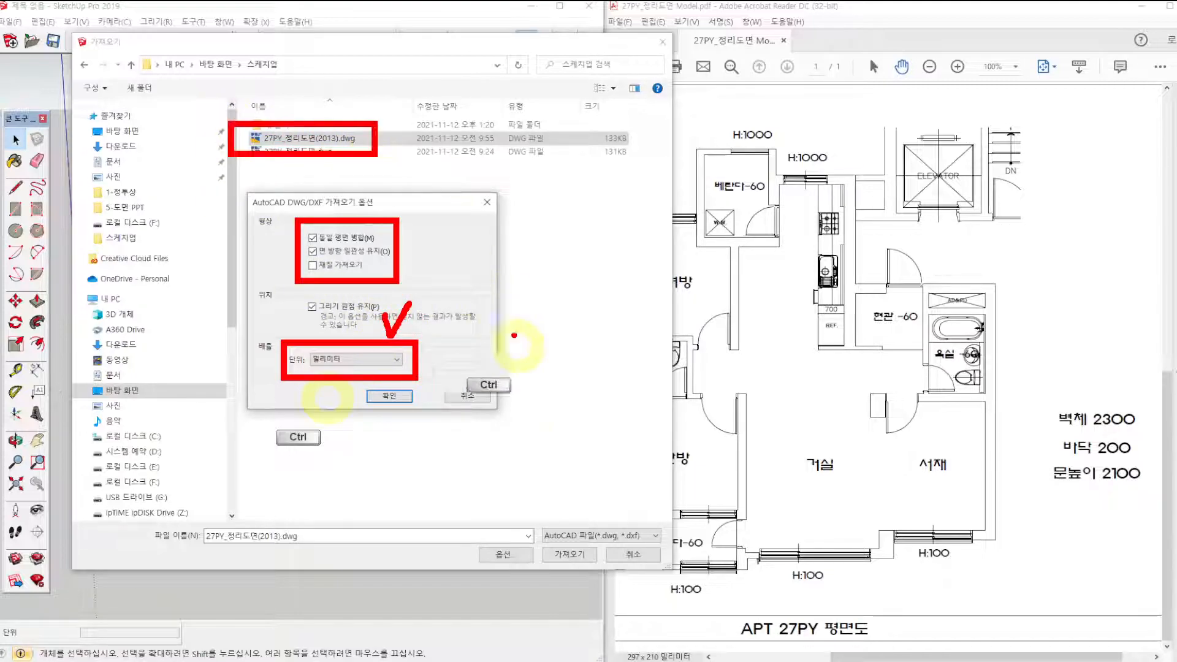
ctrl+drag(531, 511, 663, 552)
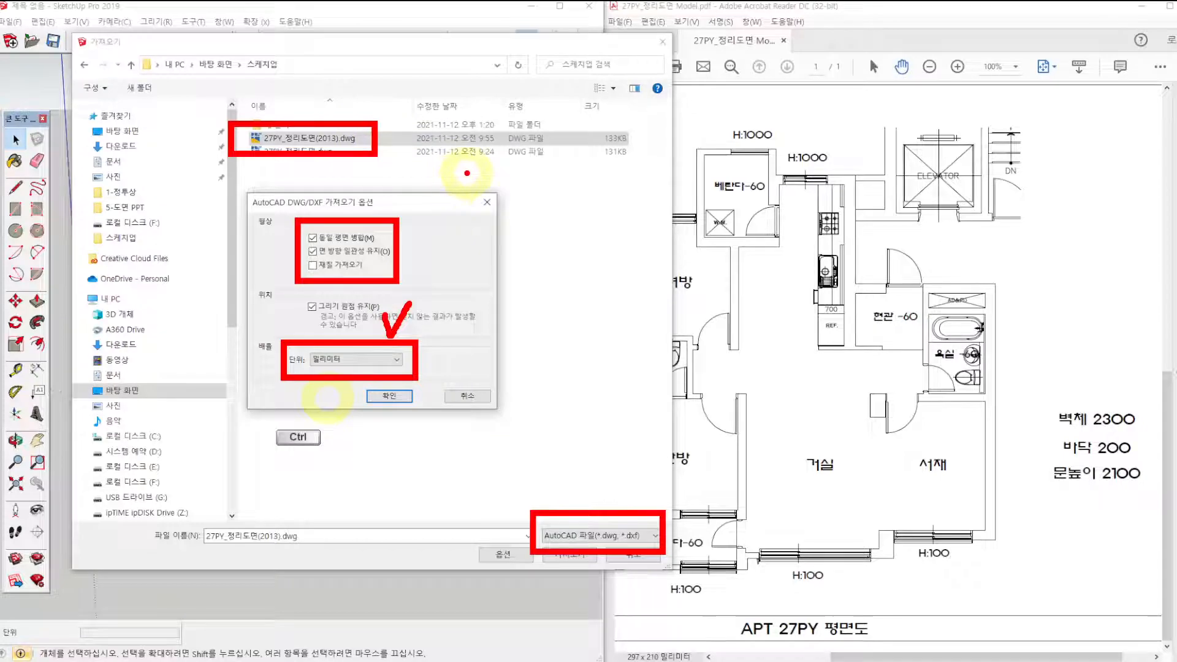
key(Escape)
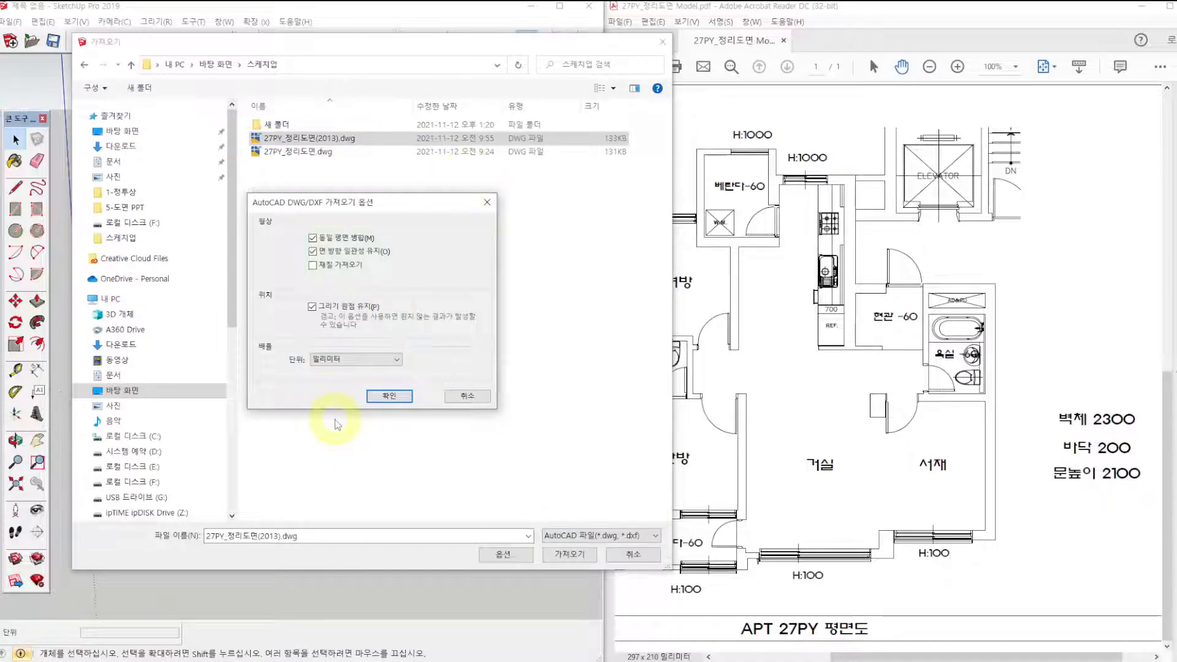
key(Return)
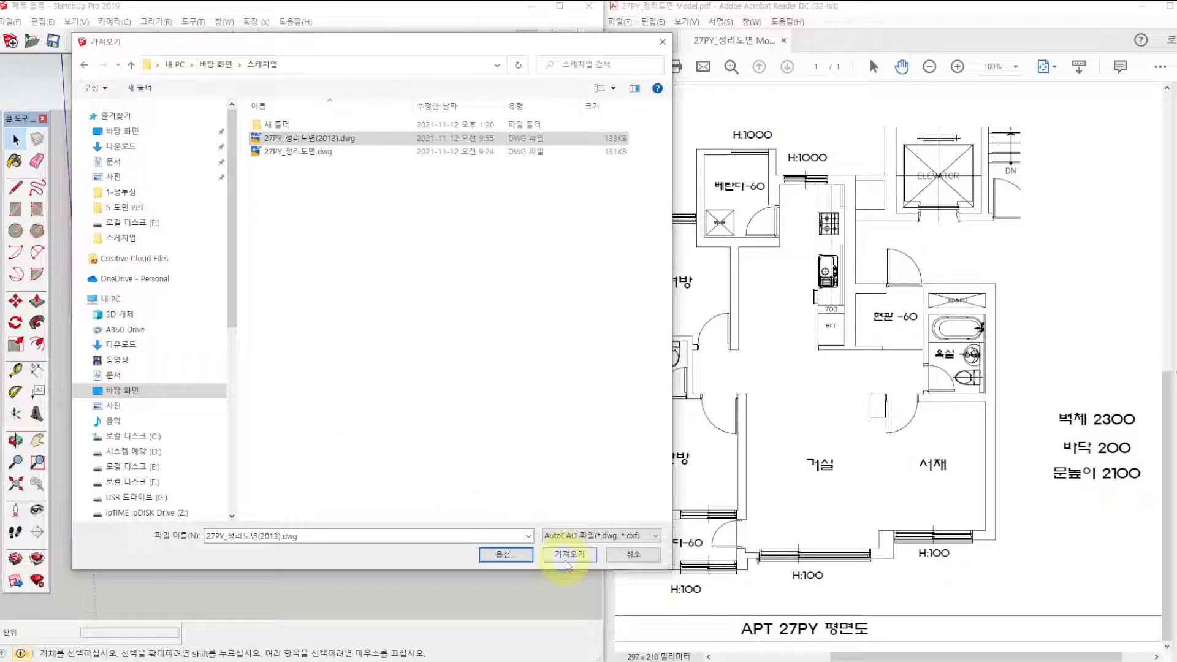
Import the selected DWG drawing, review the import results report and close it.
click(567, 555)
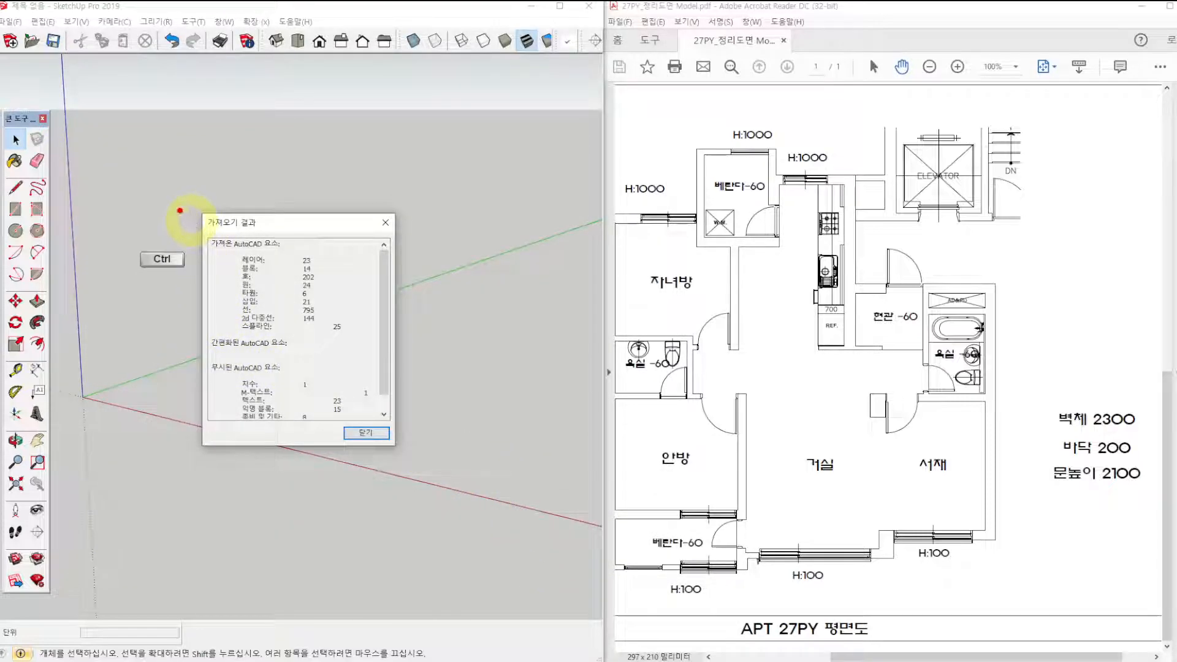
mouse_move(170, 196)
ctrl+mouse_down()
mouse_move(380, 439)
mouse_move(440, 480)
ctrl+mouse_up()
click(361, 434)
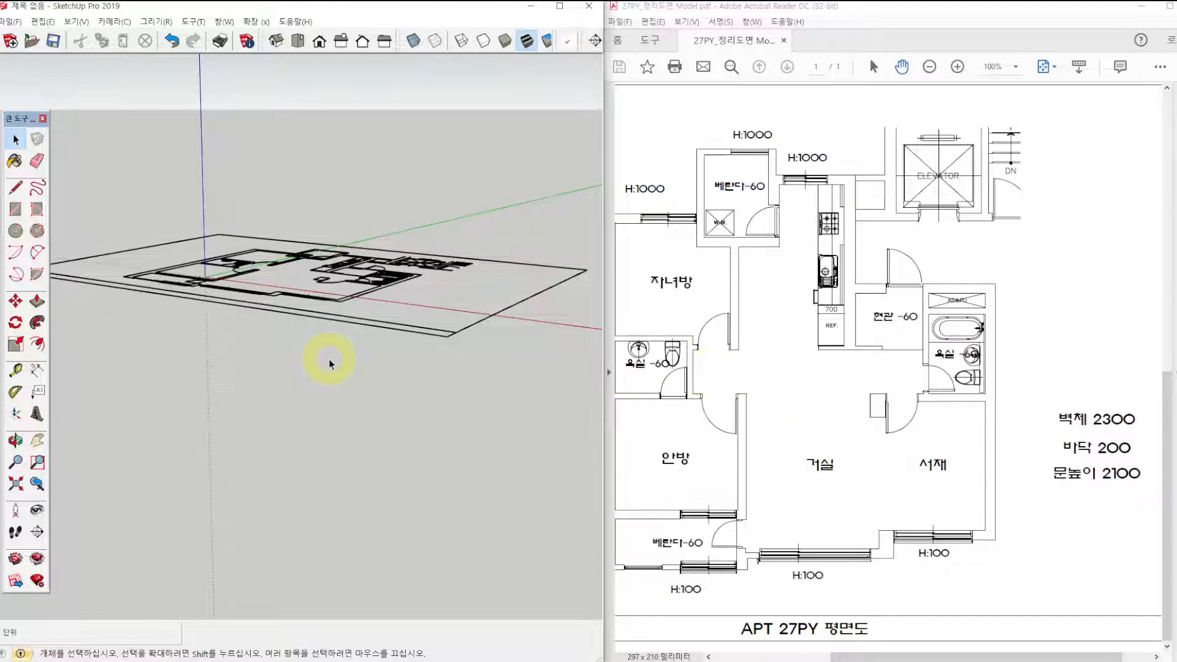
Display the imported floor plan straight from above and examine its drawn lines.
mouse_move(320, 360)
middle_down()
mouse_move(318, 465)
mouse_move(447, 539)
mouse_move(314, 472)
mouse_move(342, 513)
middle_up()
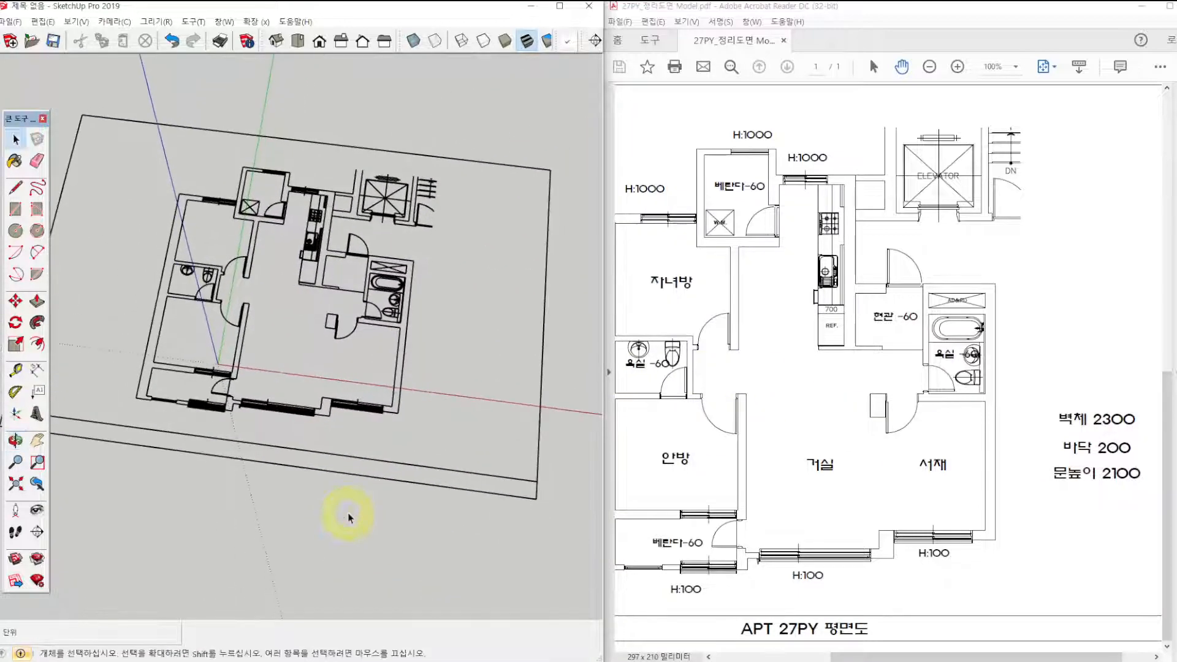
key(F2)
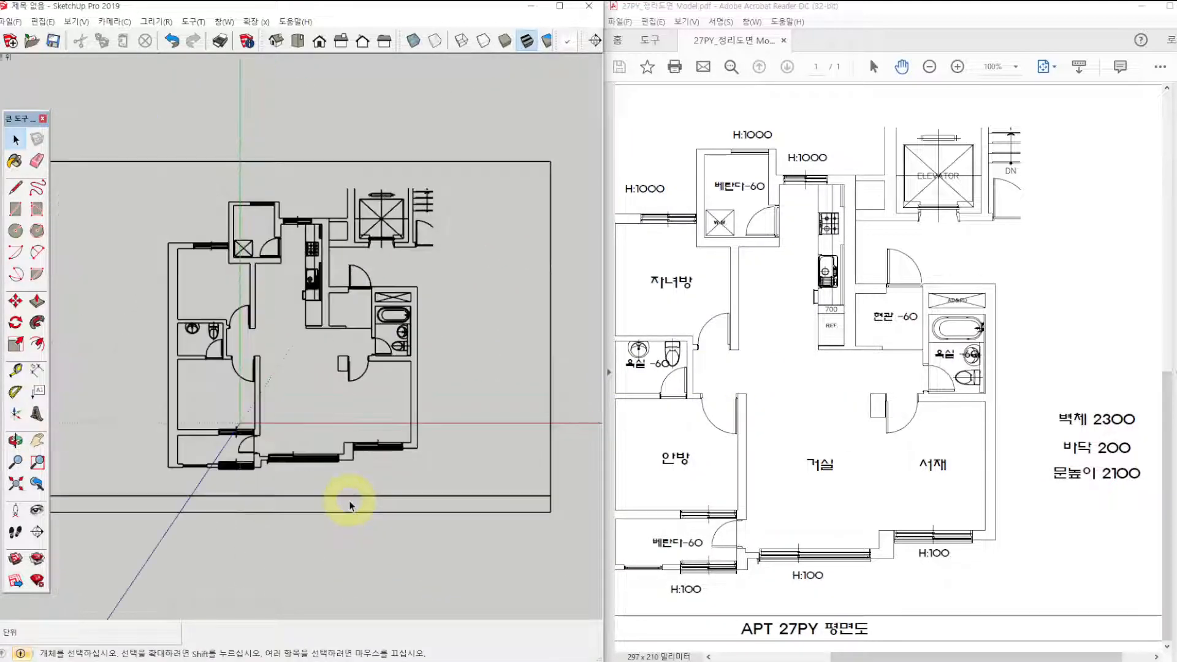
shift+middle_drag(271, 363, 308, 344)
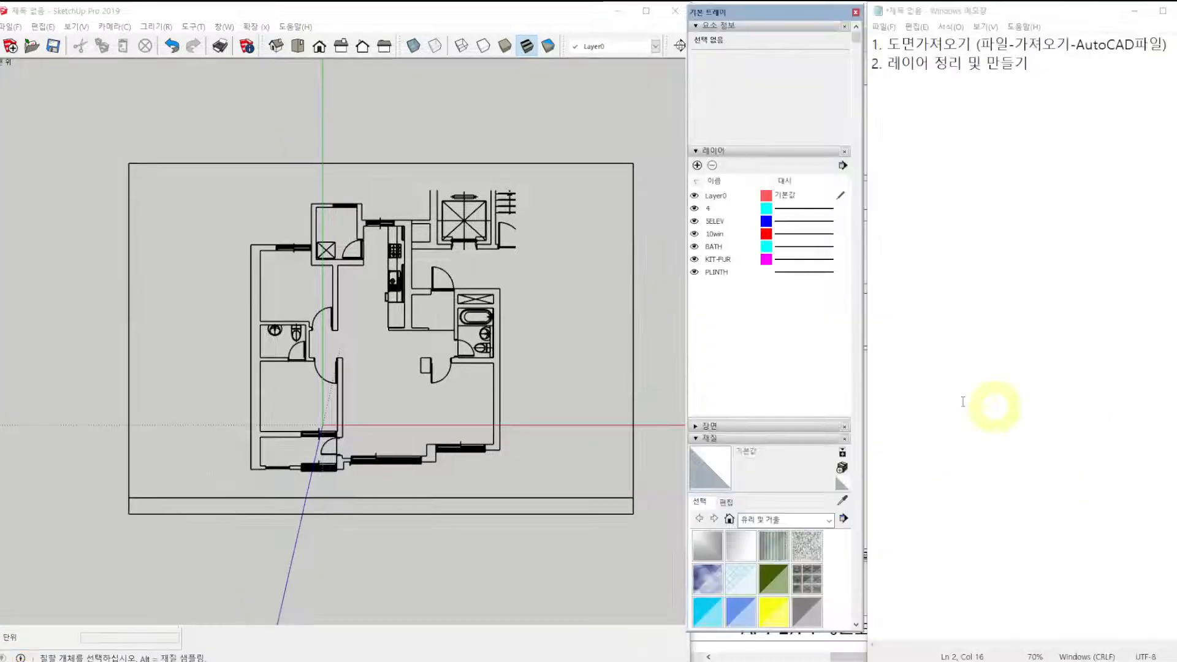
key(ctrl)
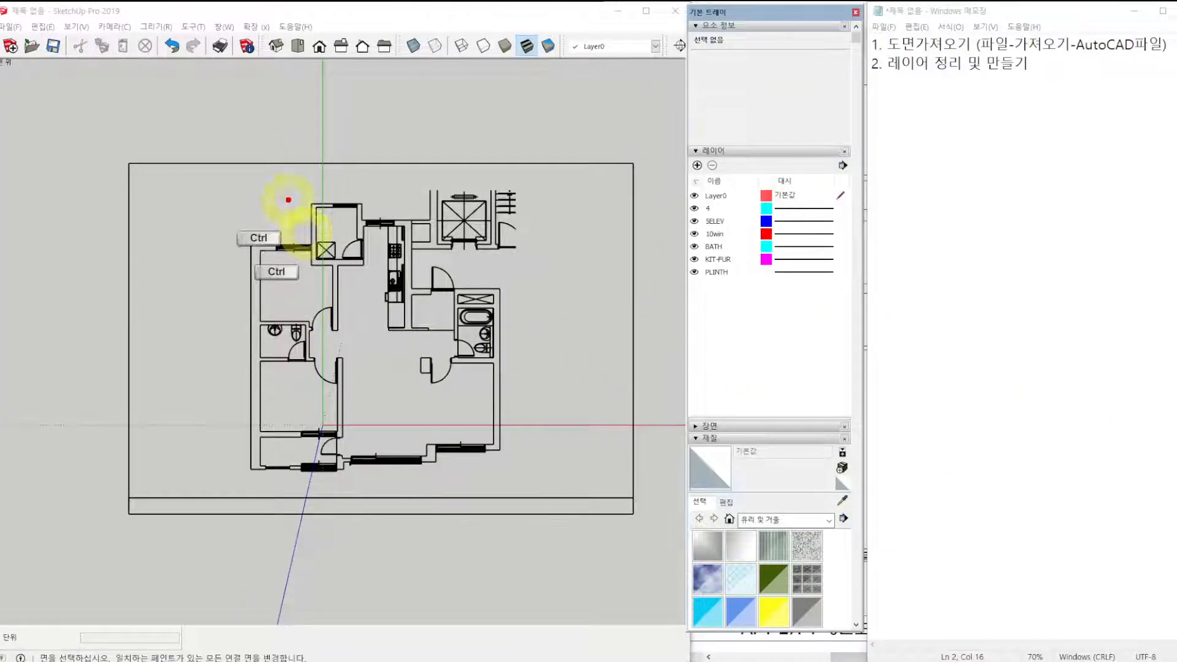
mouse_move(244, 176)
mouse_down()
mouse_move(458, 419)
mouse_move(561, 229)
mouse_up()
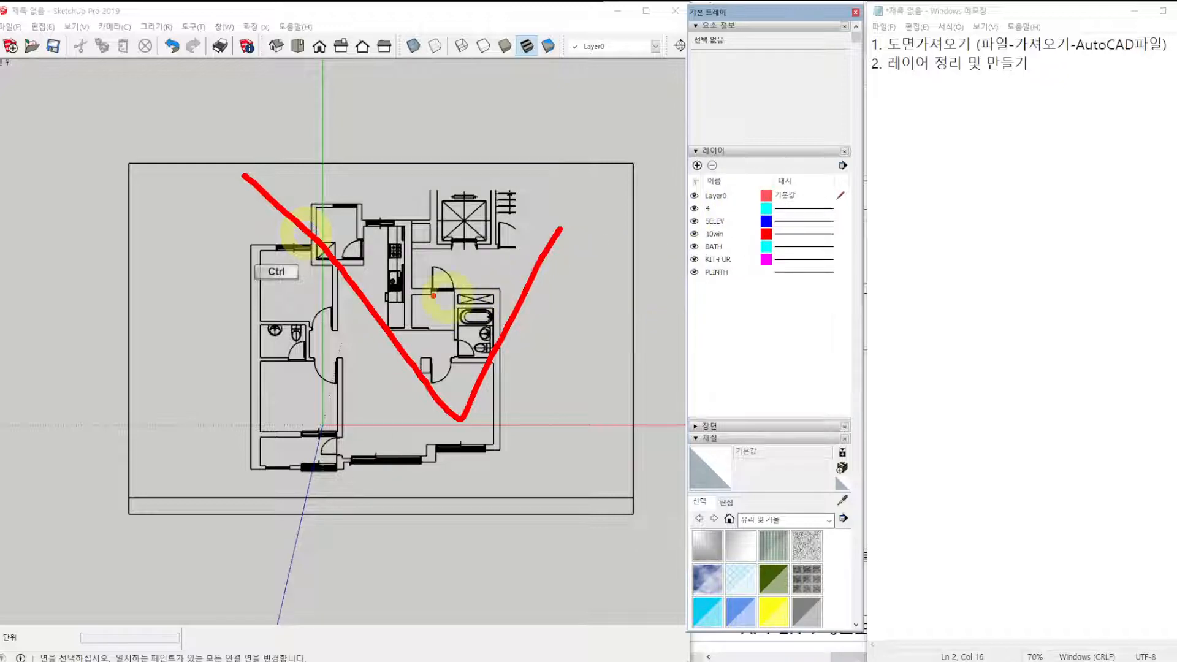
key(Escape)
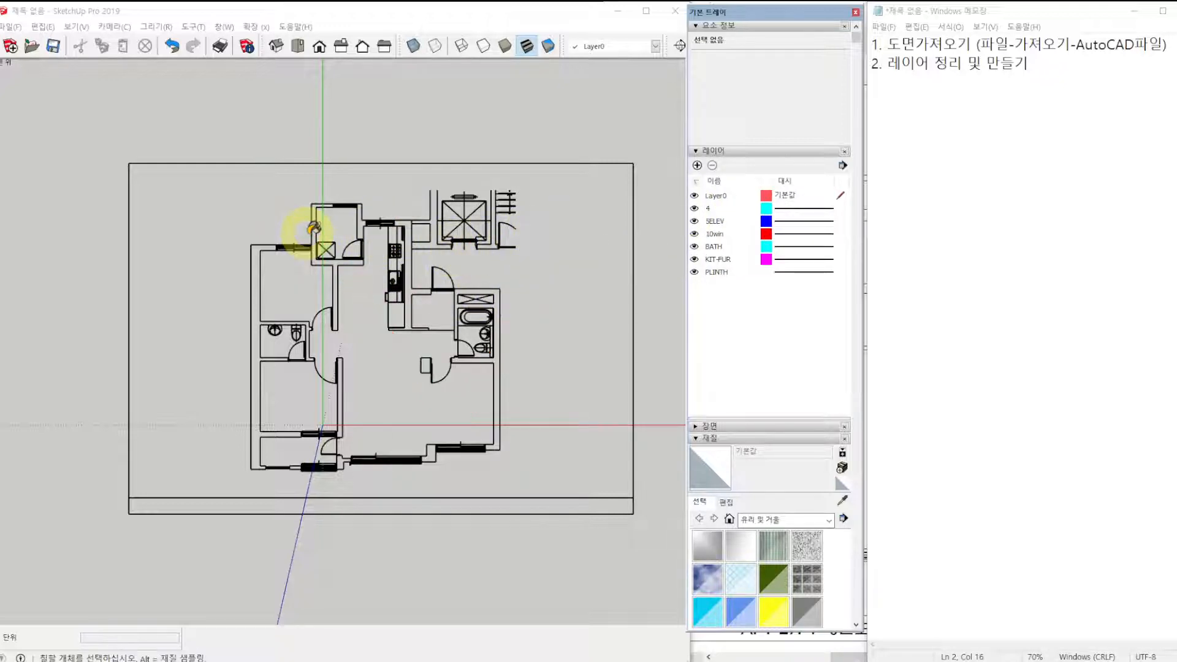
Activate the Select tool and widen the default tray containing the layer list.
click(760, 313)
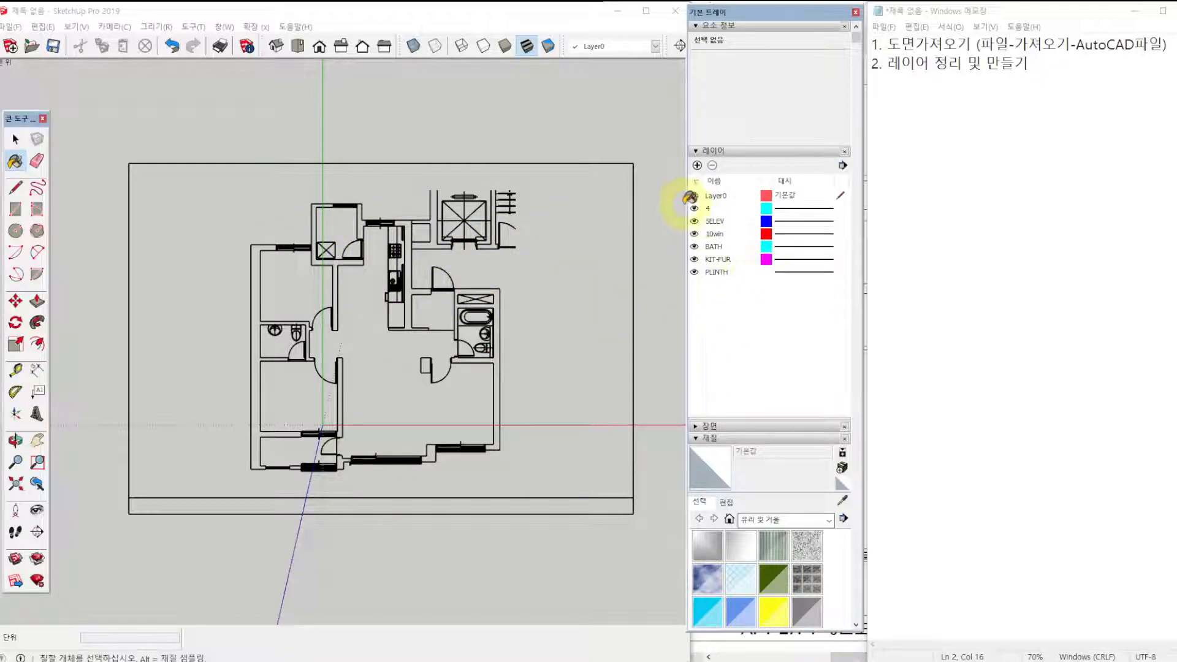
key(space)
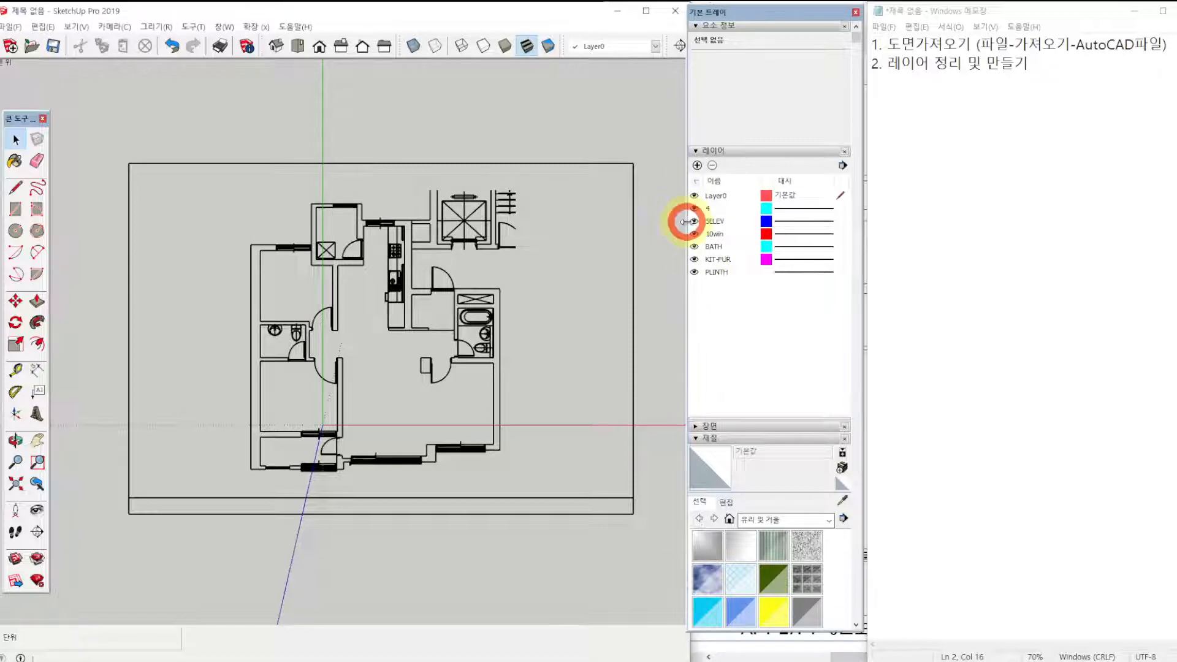
drag(686, 224, 675, 225)
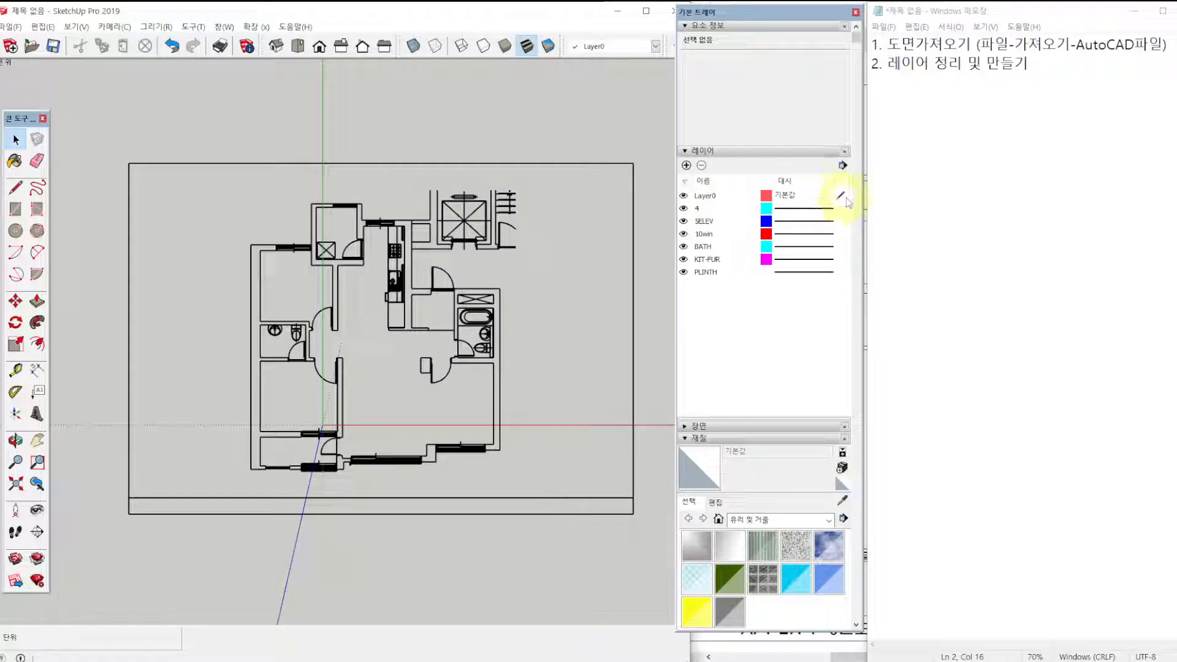
Delete the imported layers from 4 through PLINTH, moving their contents to the default layer.
click(703, 211)
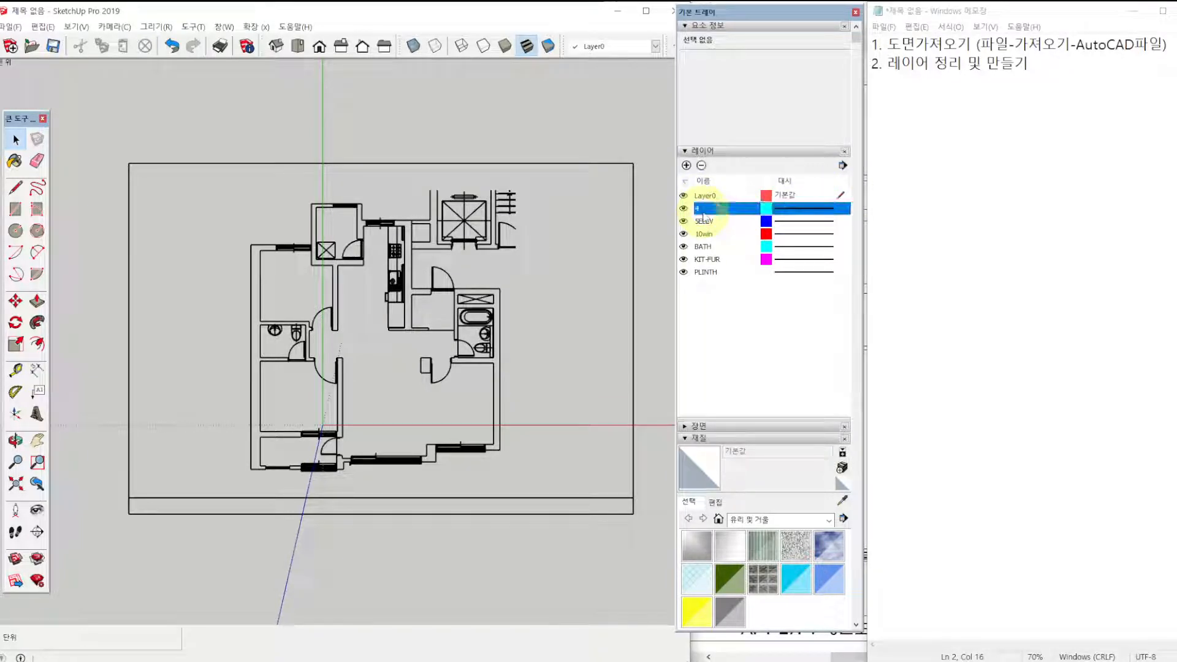
shift+click(710, 277)
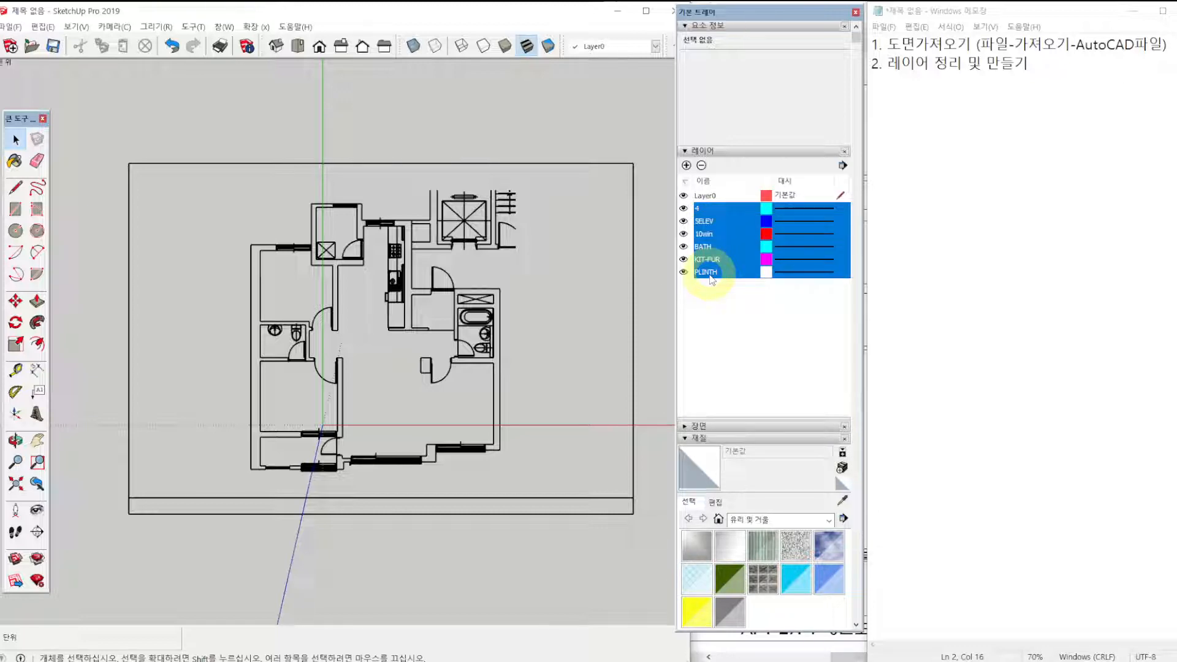
click(704, 209)
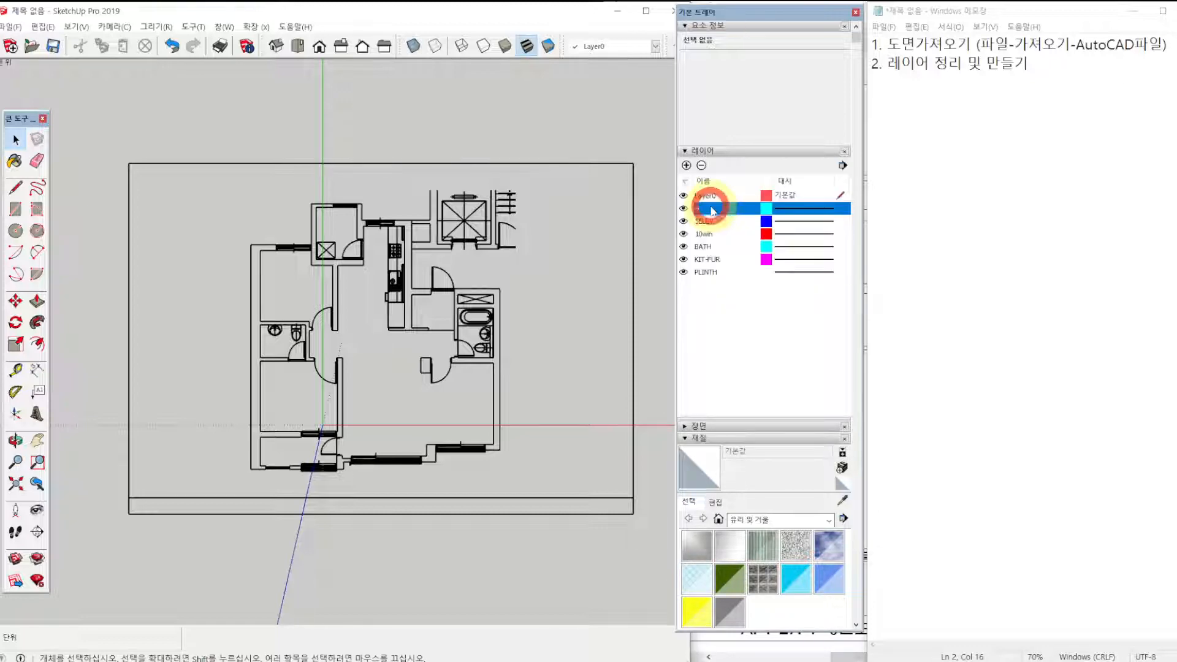
shift+click(709, 276)
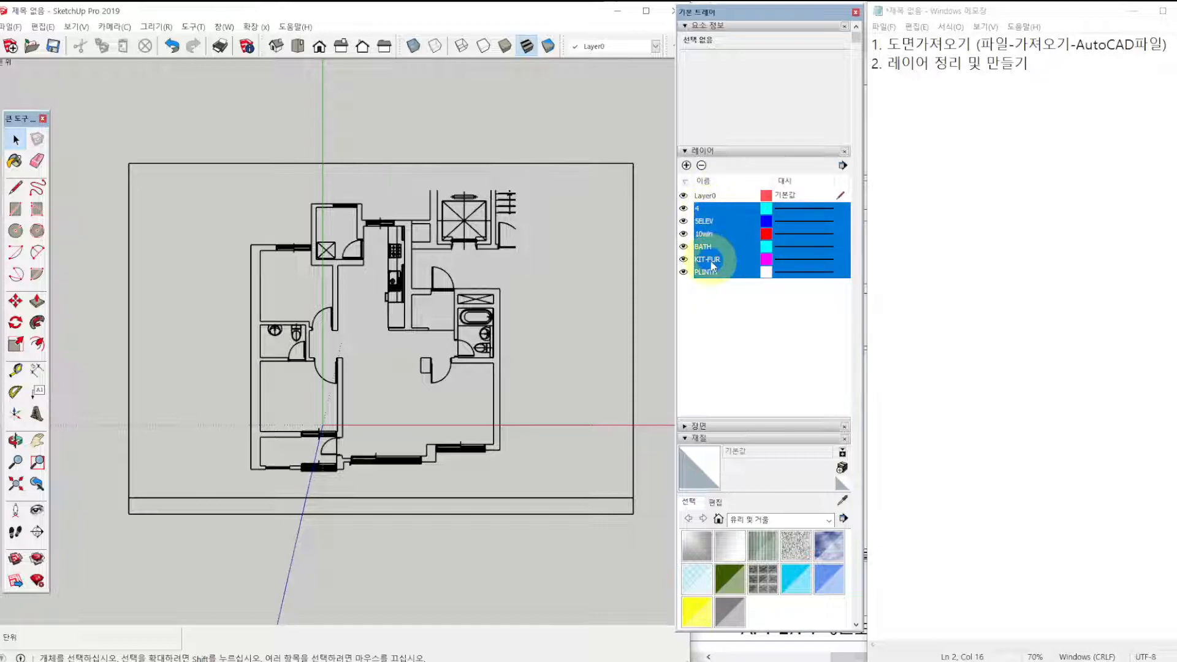
click(701, 166)
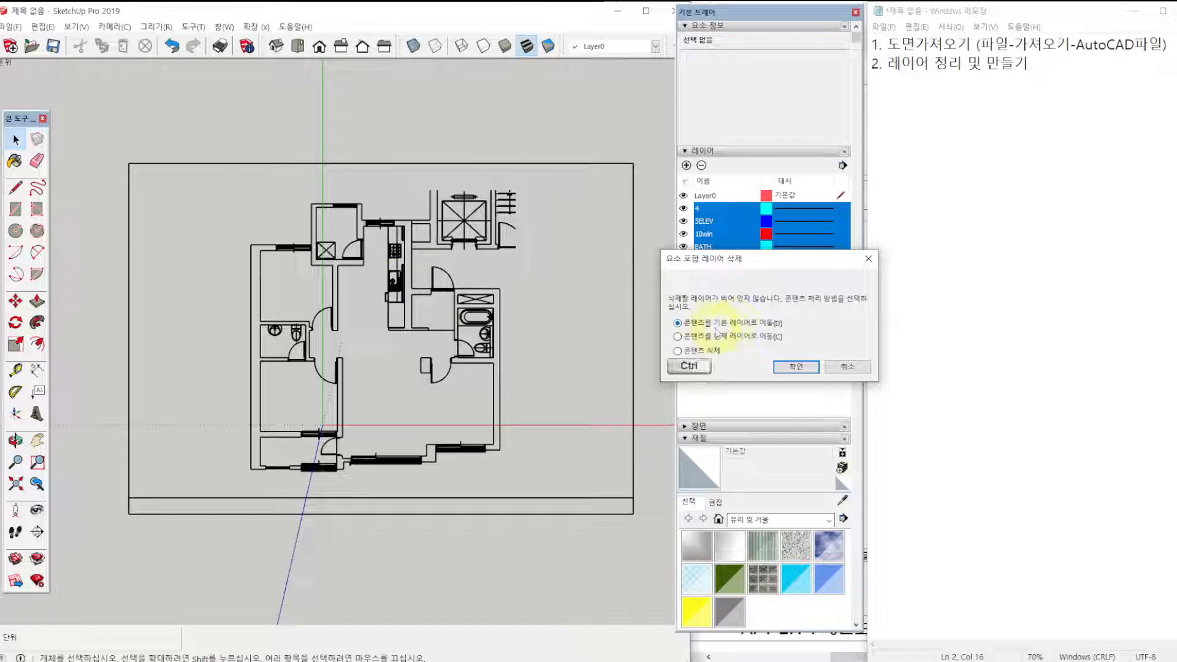
mouse_move(657, 310)
ctrl+mouse_down()
mouse_move(789, 333)
mouse_move(787, 352)
mouse_move(798, 336)
ctrl+mouse_up()
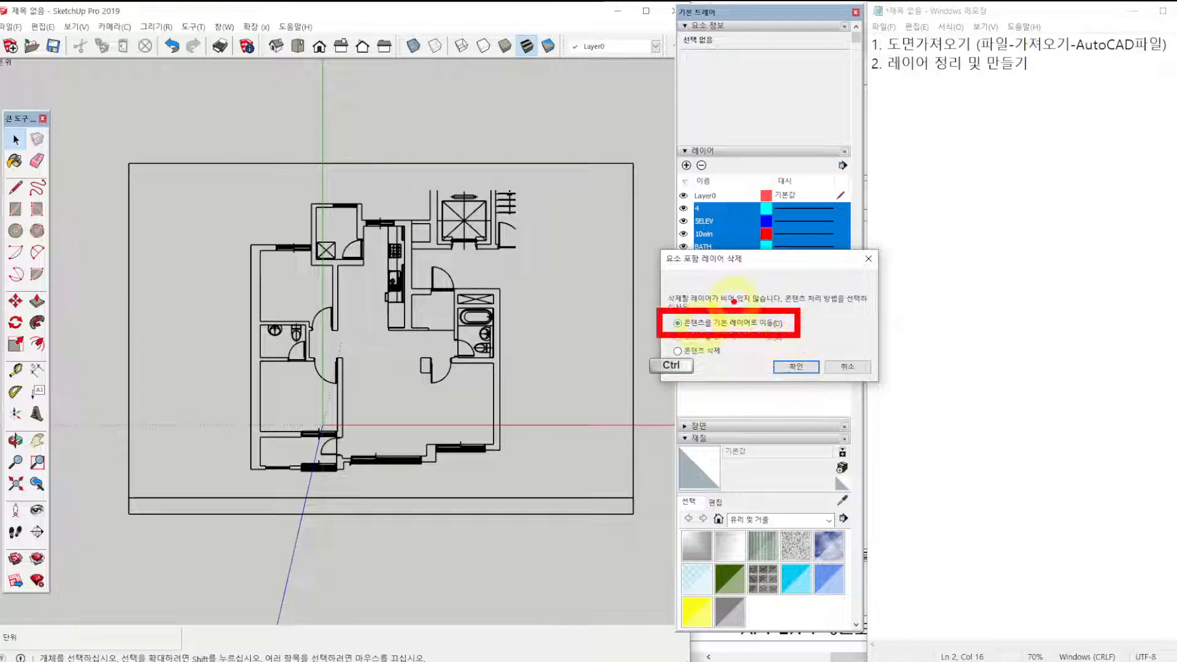
mouse_move(730, 284)
mouse_down()
mouse_move(747, 293)
mouse_move(755, 278)
mouse_up()
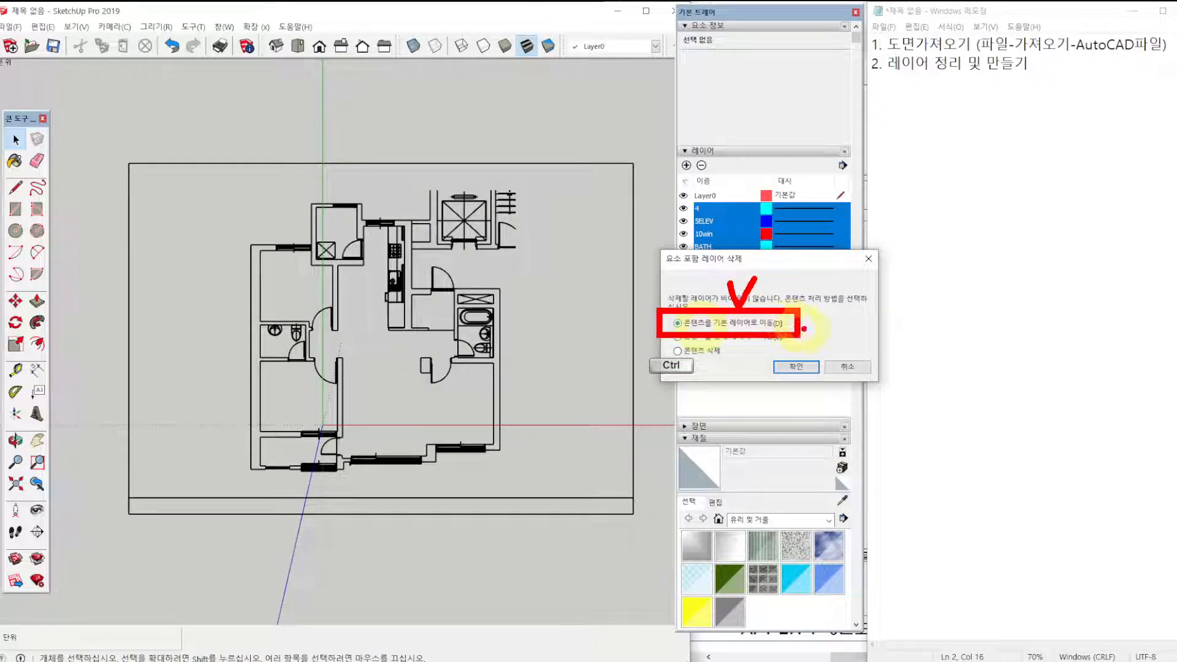
right_click(810, 323)
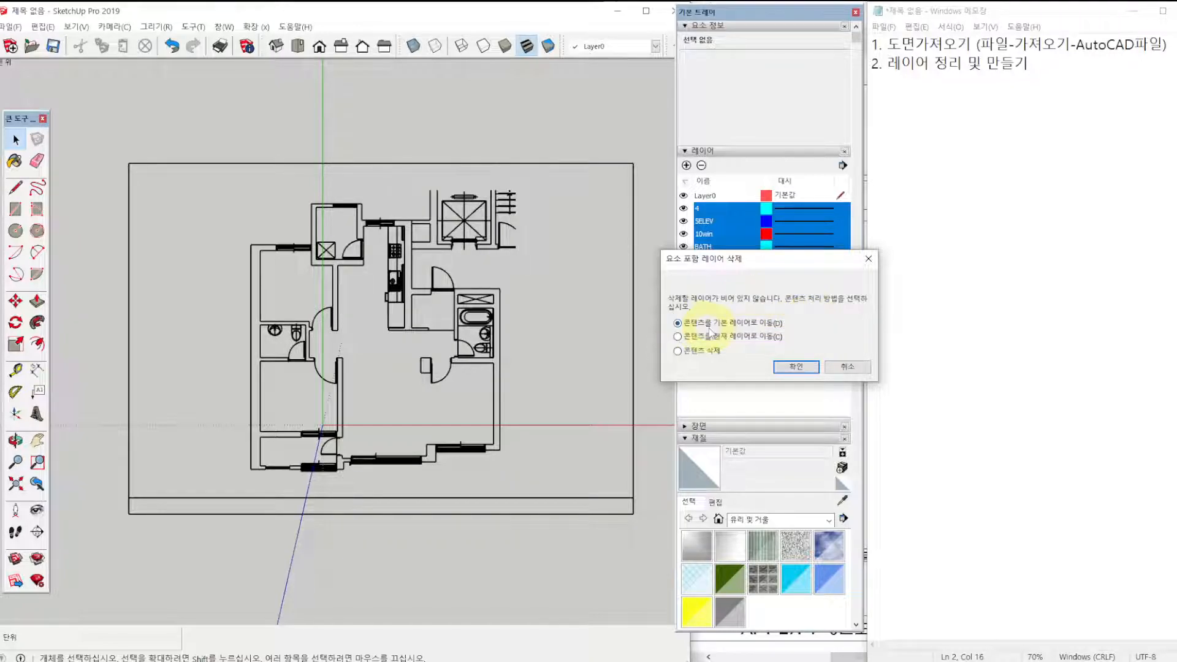
click(795, 367)
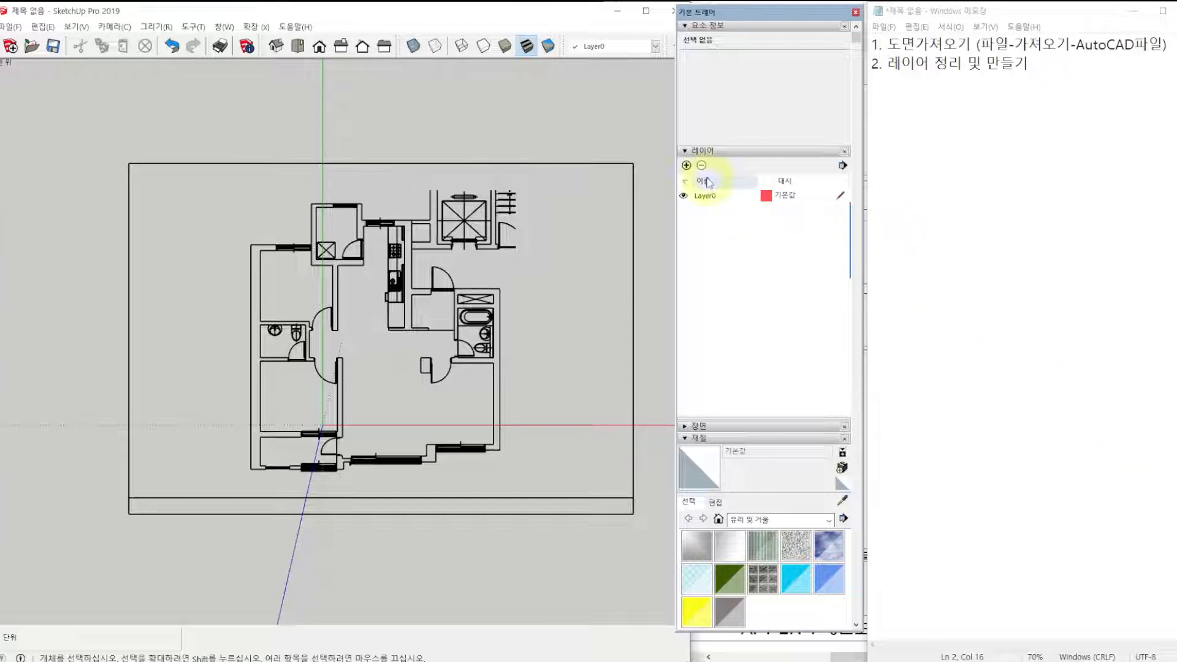
Add five new layers below Layer0 in the layer list.
click(686, 166)
click(686, 166)
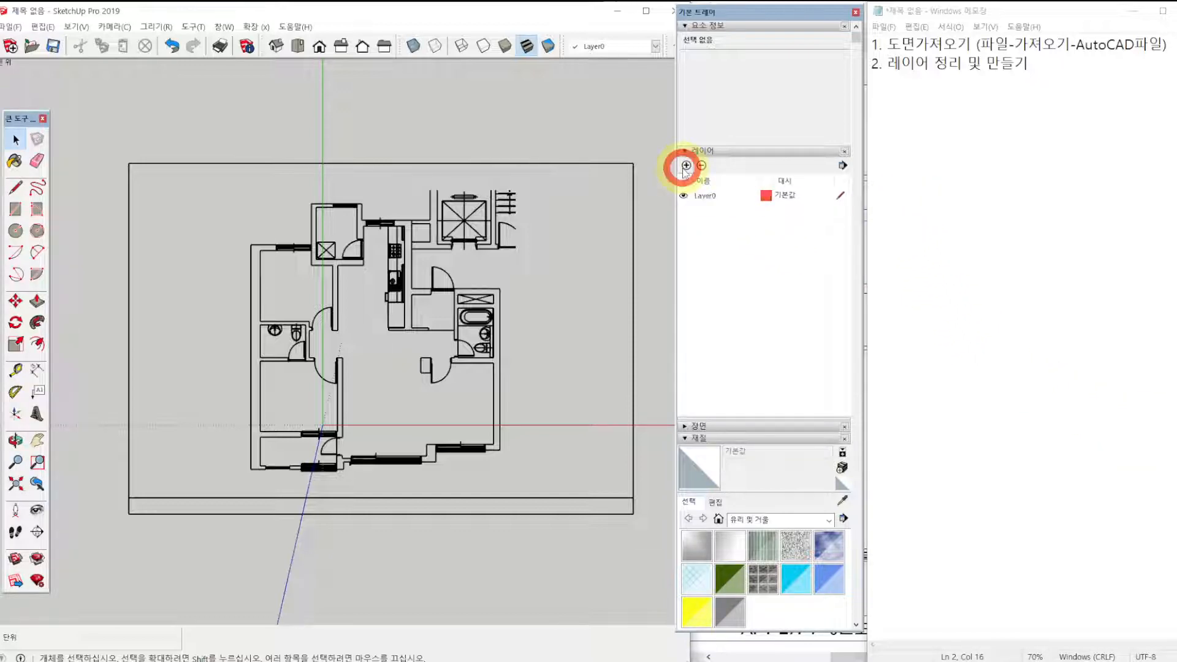
click(686, 166)
click(686, 166)
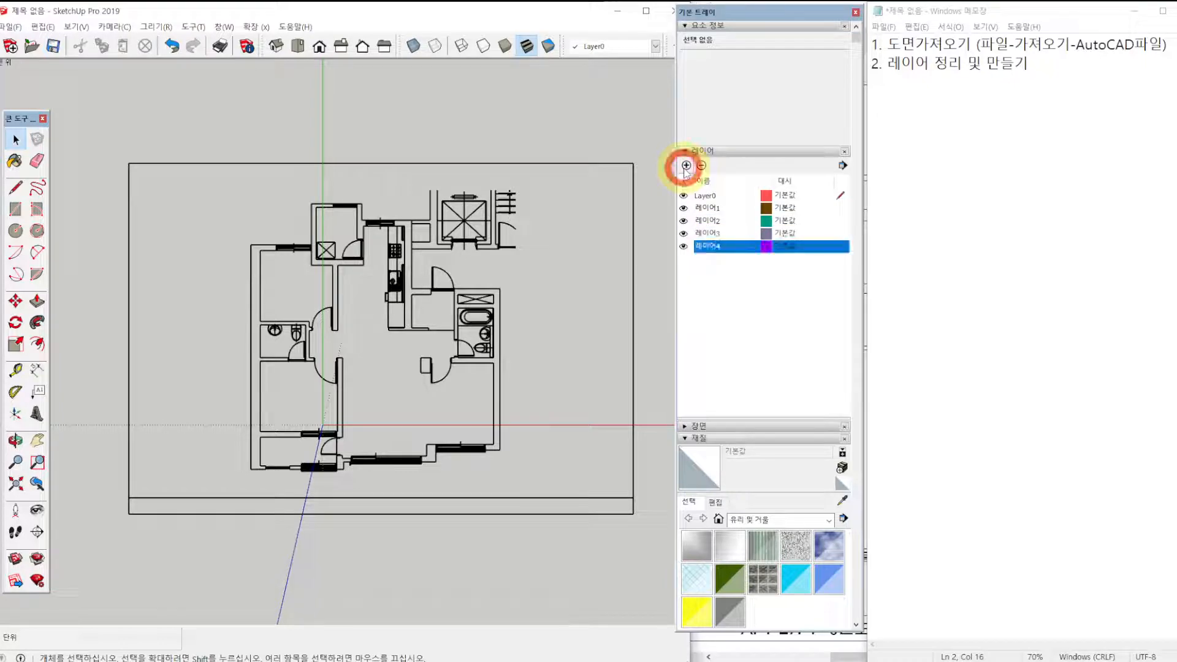
click(686, 165)
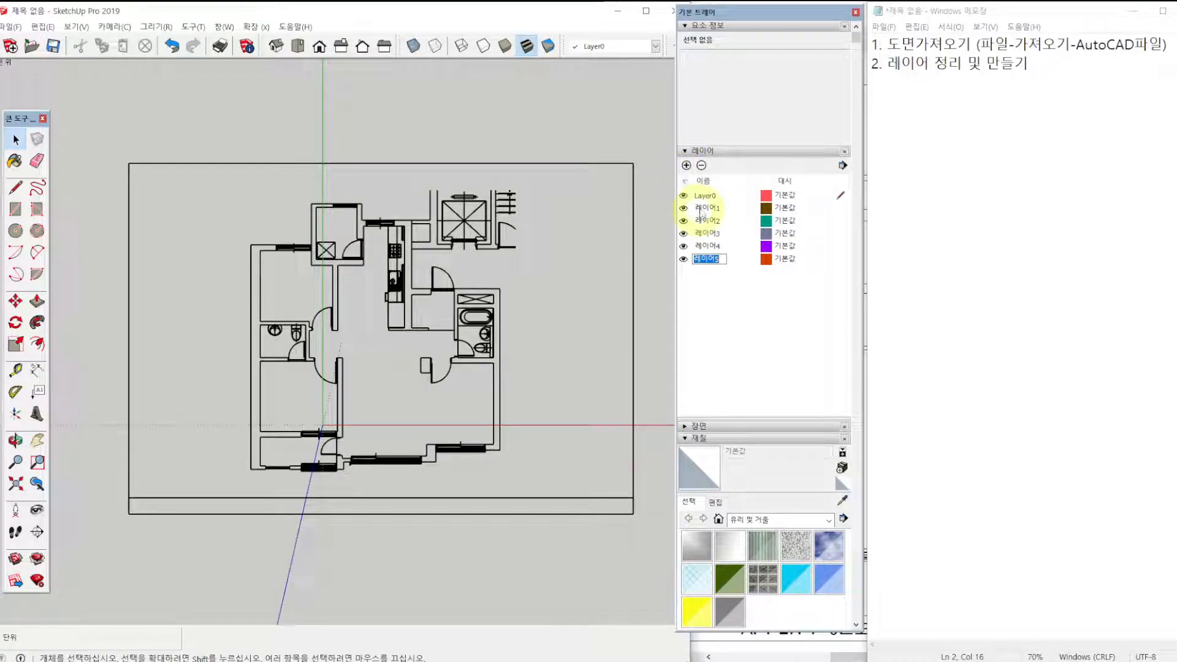
Rename the first new layer 01-벽체 and the second new layer 02-문.
double_click(705, 208)
text(01-벽체)
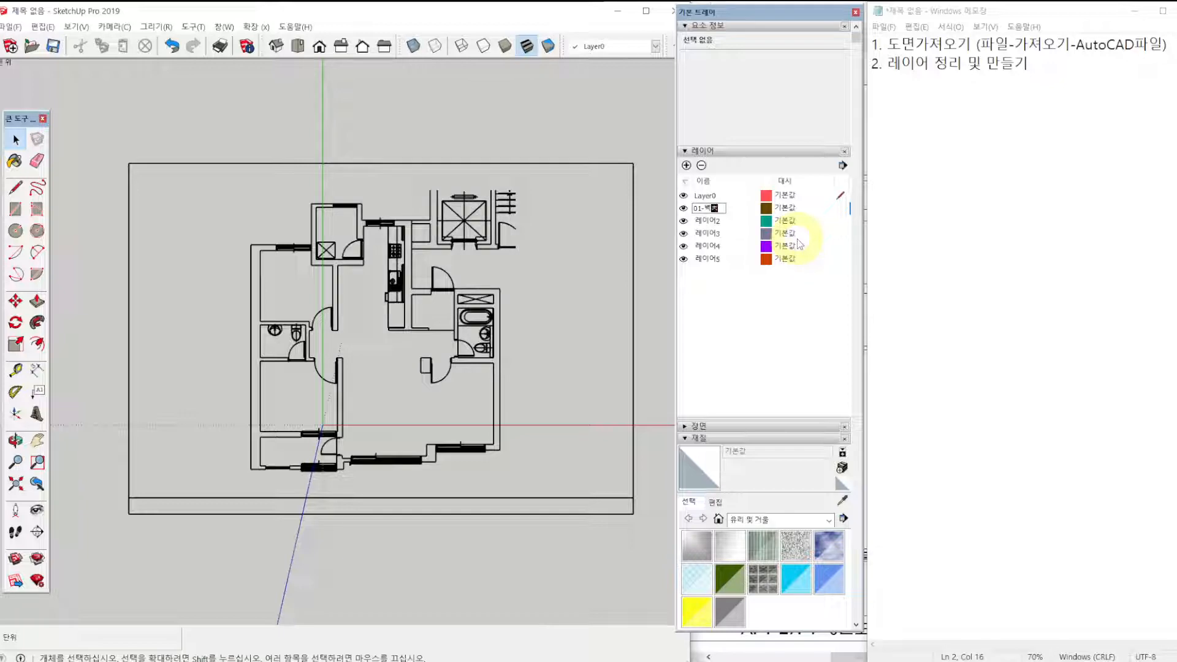
double_click(704, 220)
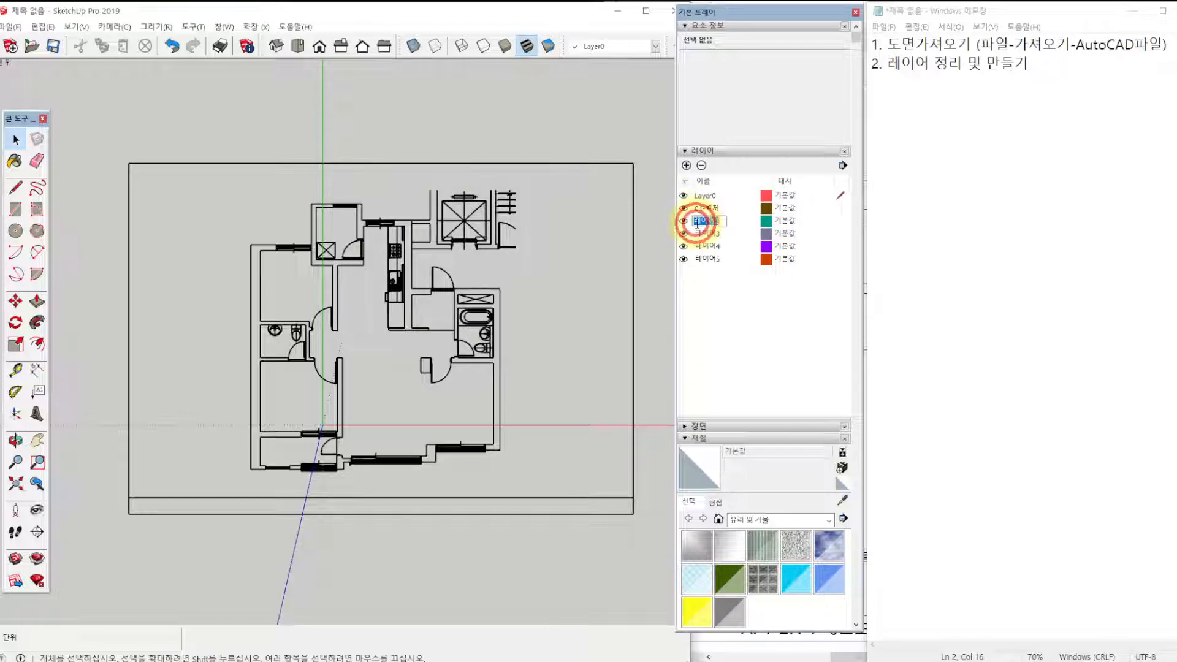
text(02-틀)
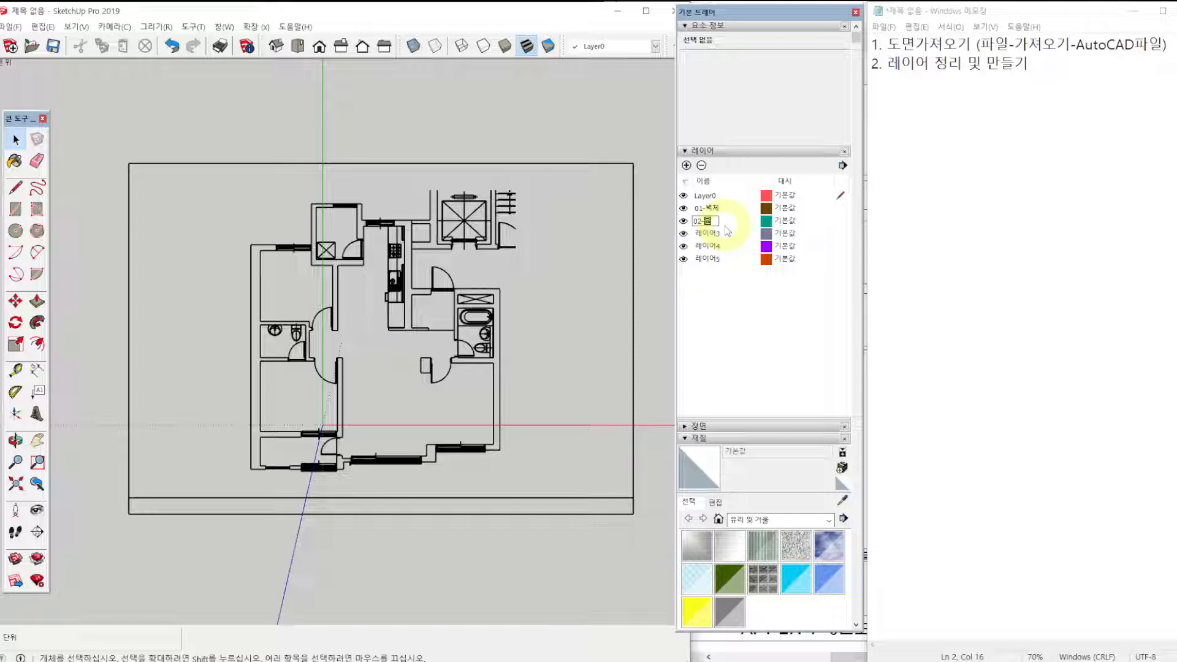
key(Return)
Rename the third new layer 03-창문 and the fourth new layer 04-주방.
double_click(709, 233)
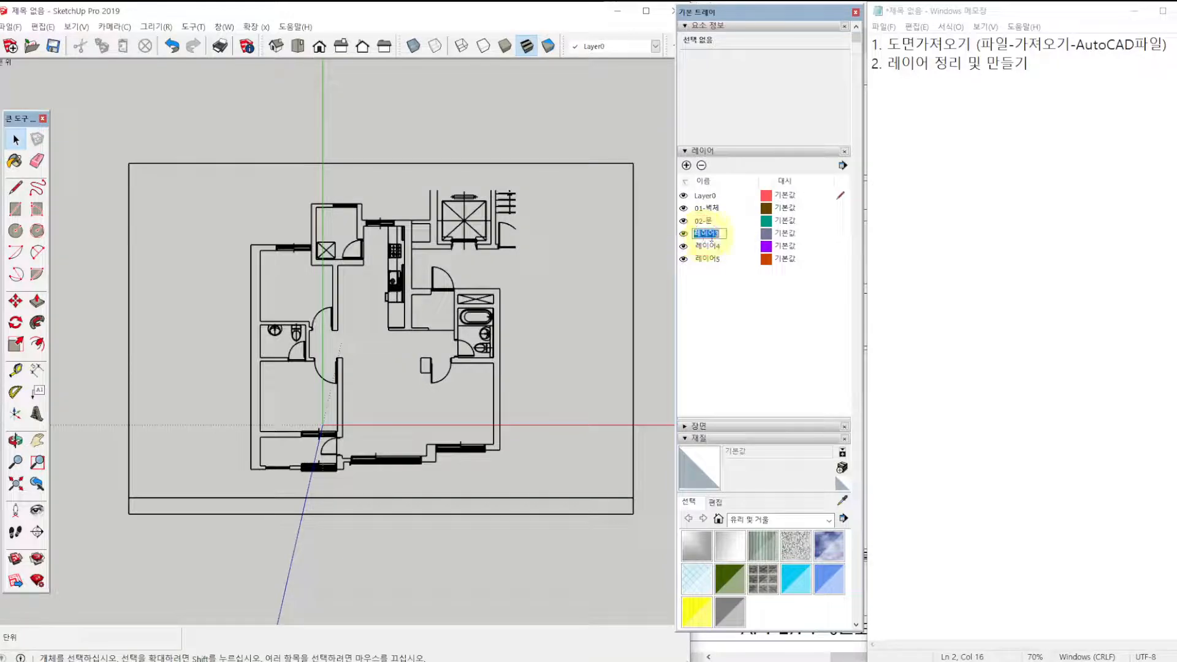
text(03-창문)
key(Return)
double_click(711, 246)
text(04-)
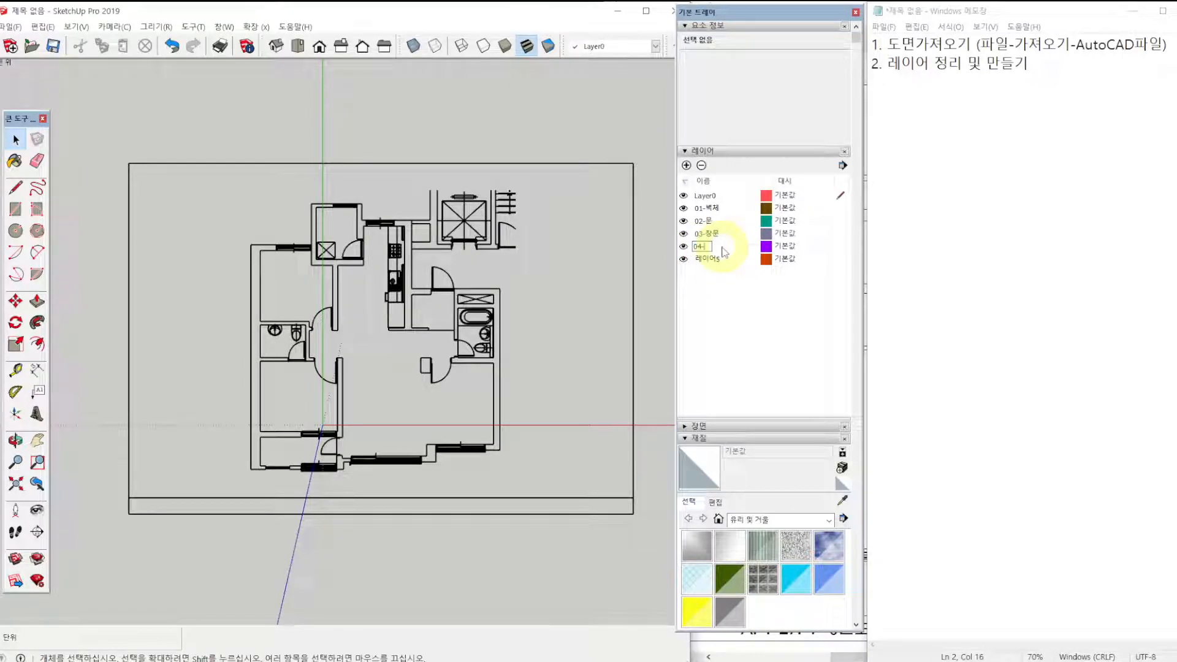
text(주방)
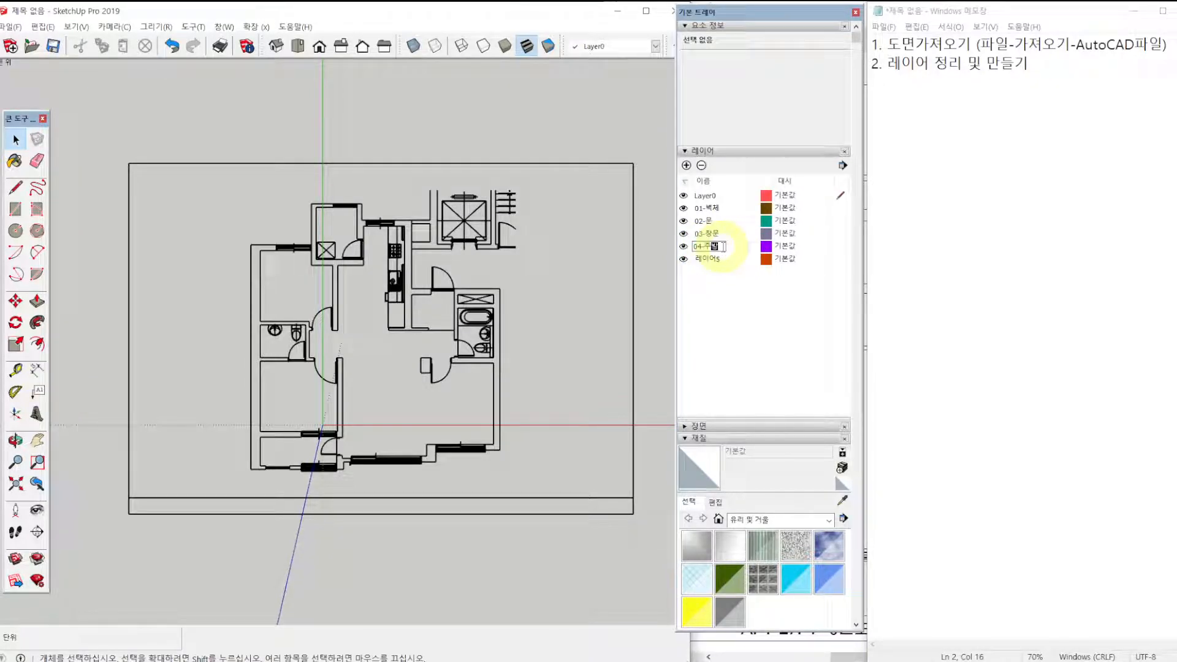
Rename the fifth new layer 05-욕실.
click(709, 262)
double_click(709, 262)
text(05-)
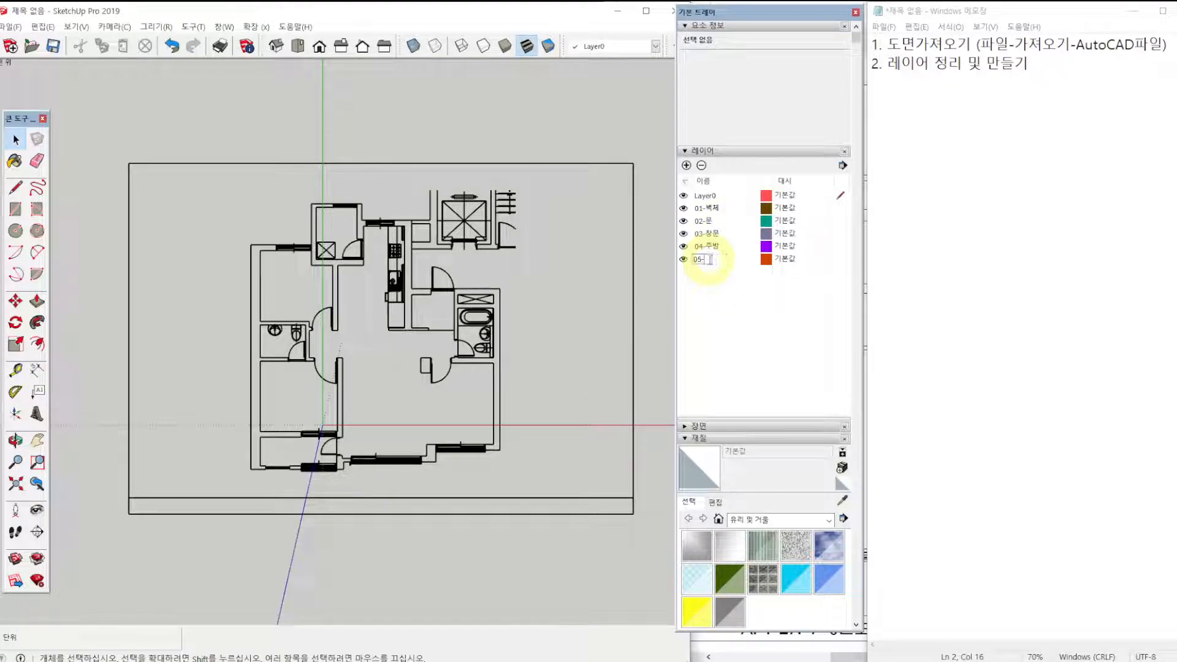
text(욕실)
click(769, 303)
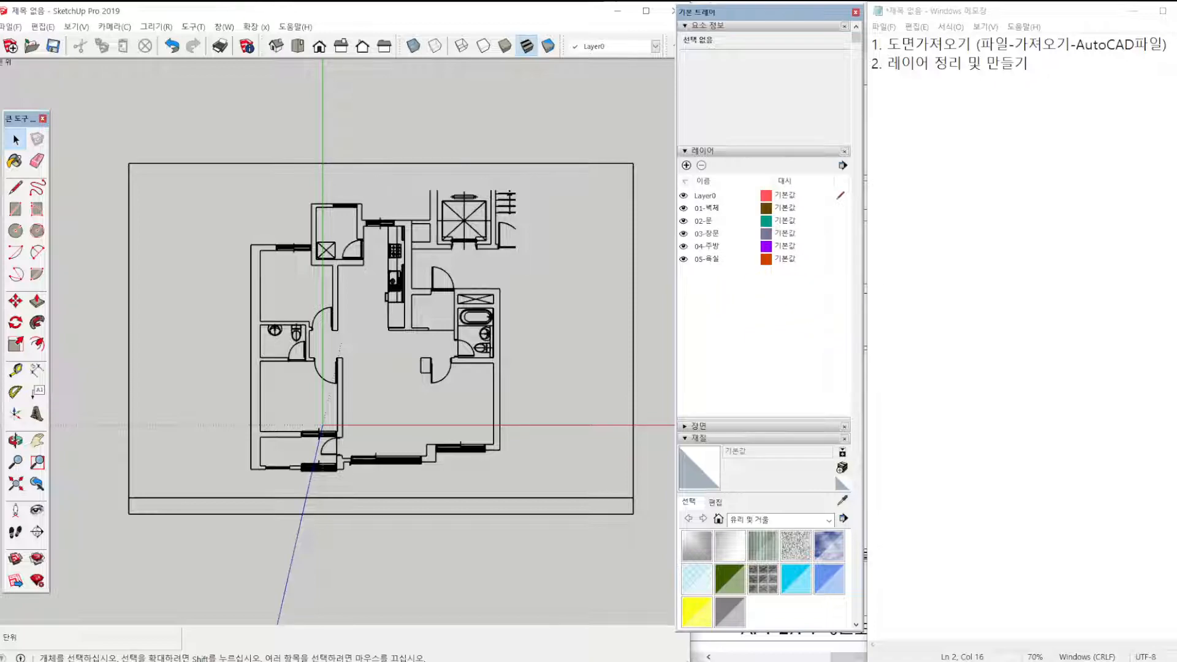
ctrl+click(828, 391)
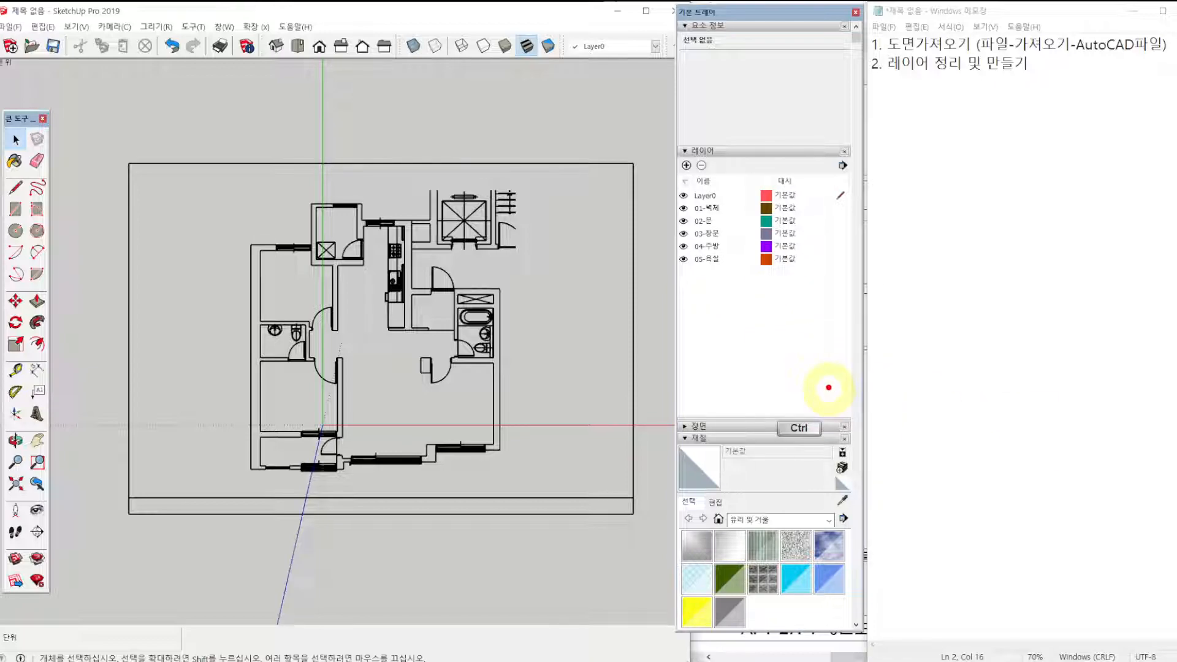
key(ctrl+1)
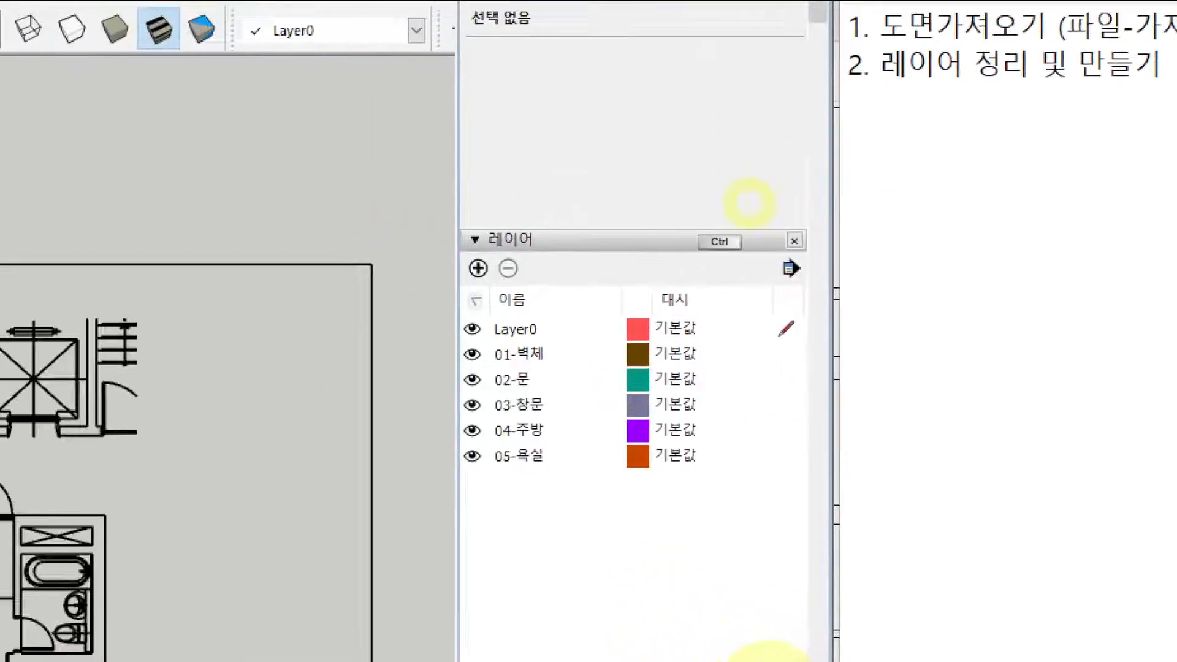
click(736, 198)
mouse_move(470, 337)
ctrl+mouse_down()
mouse_move(547, 394)
mouse_move(788, 512)
ctrl+mouse_up()
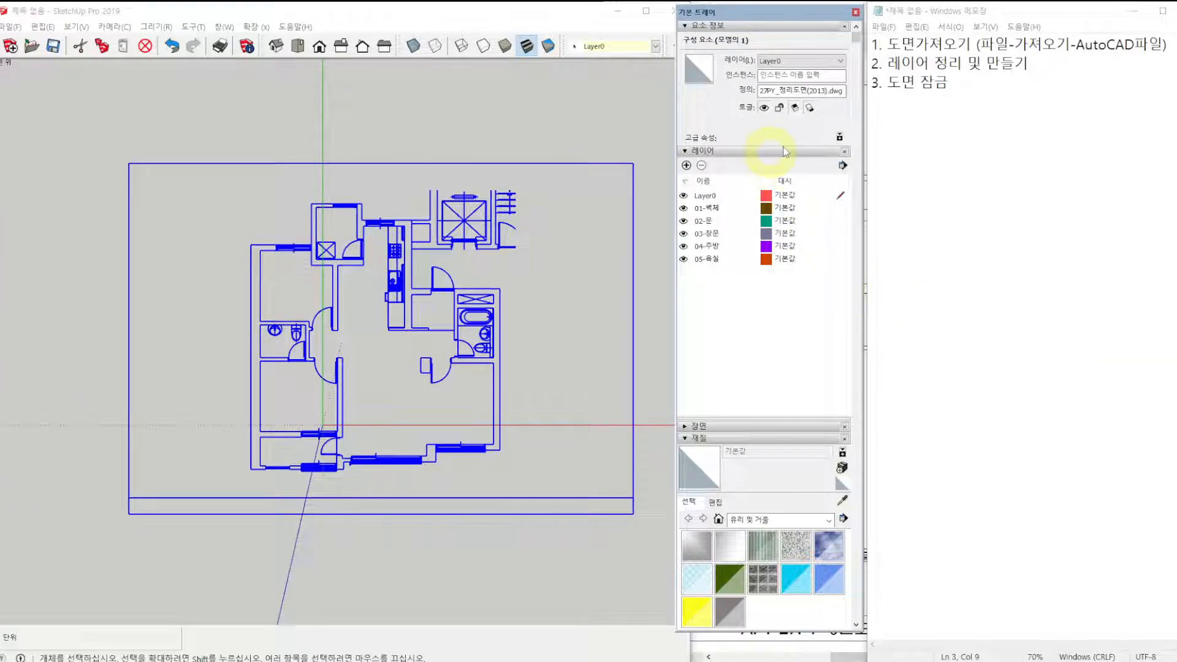
Add the line "3. 도면 잠금" to the Notepad outline and lock the imported floor plan component in SketchUp.
click(965, 82)
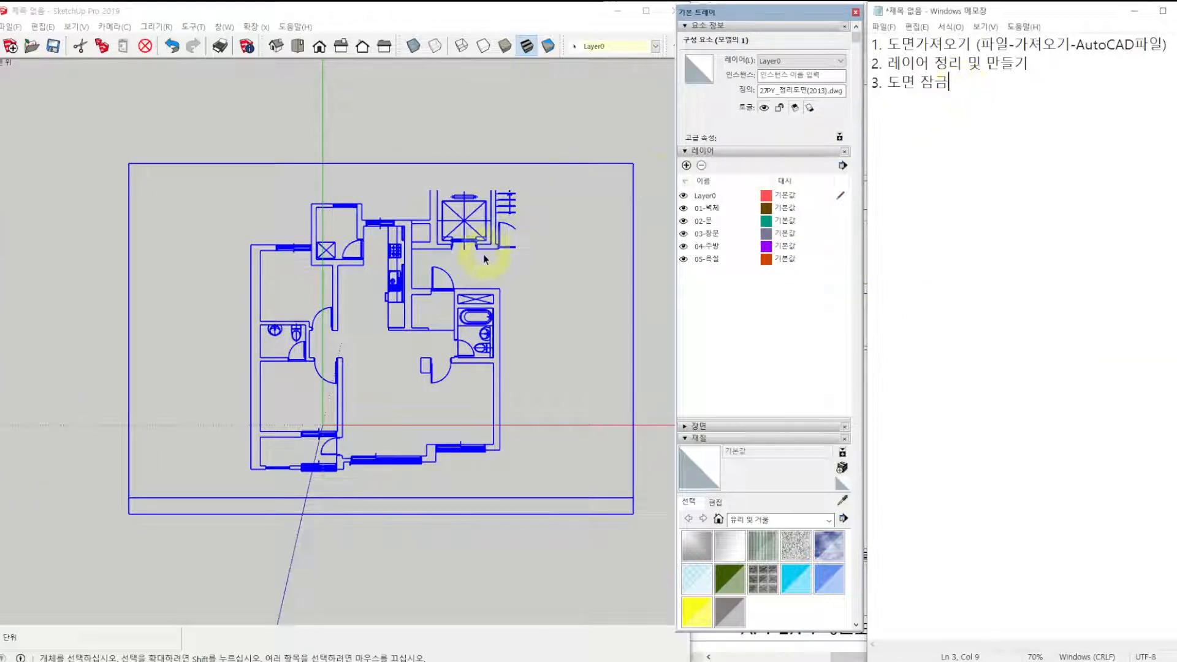
right_click(443, 238)
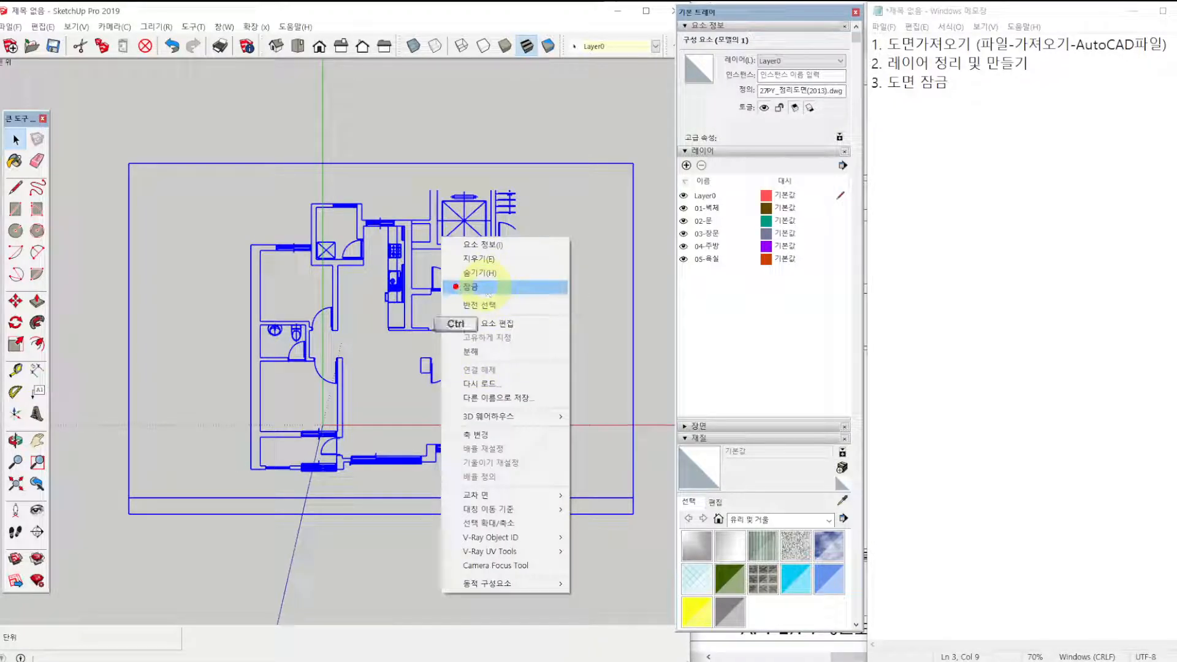
ctrl+drag(437, 272, 501, 306)
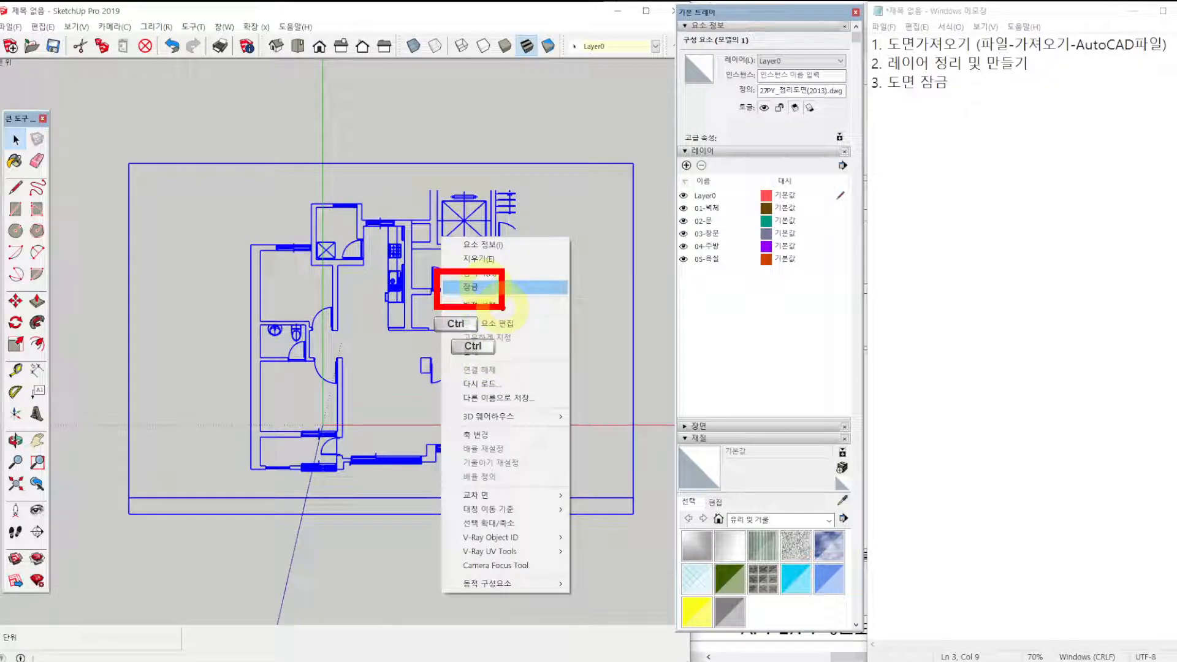
click(481, 233)
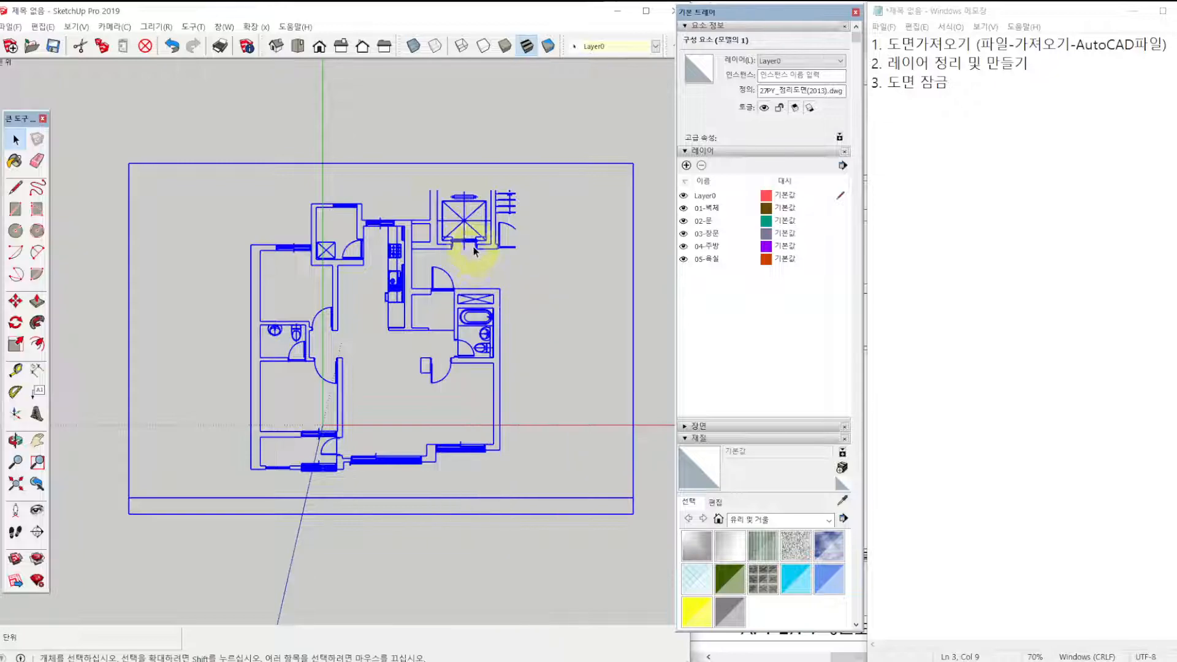
right_click(476, 246)
click(501, 296)
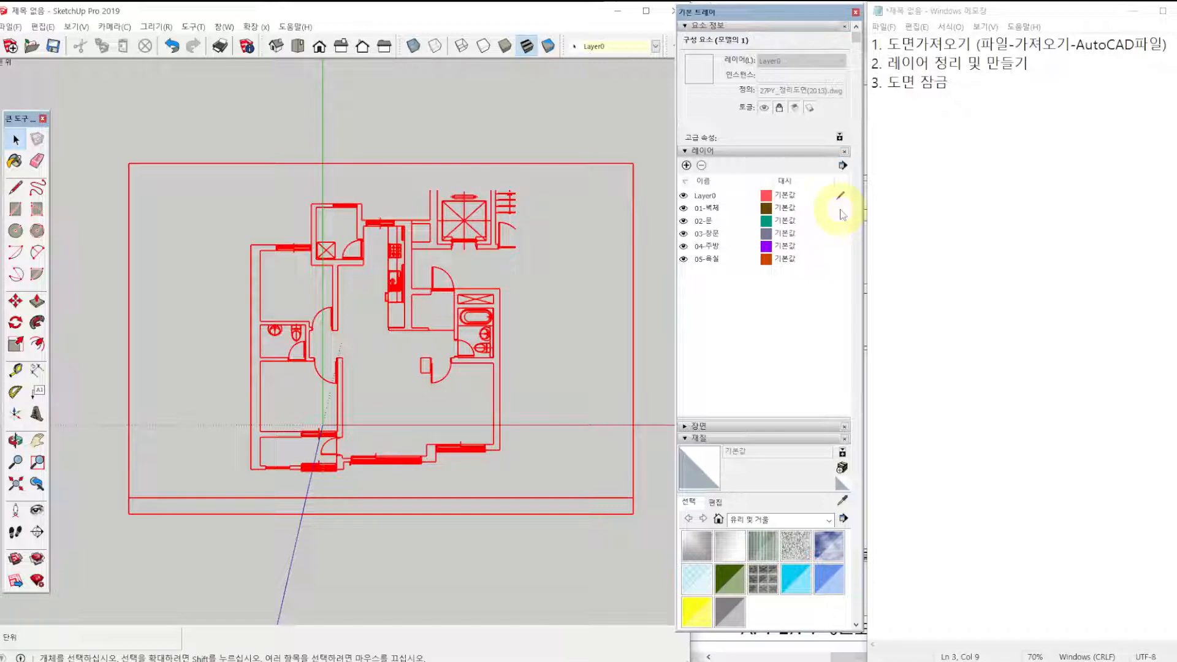
Make 01-벽체 the active layer and add the line "4. 벽체 만들기" to the Notepad outline, leaving the floor plan deselected.
click(841, 208)
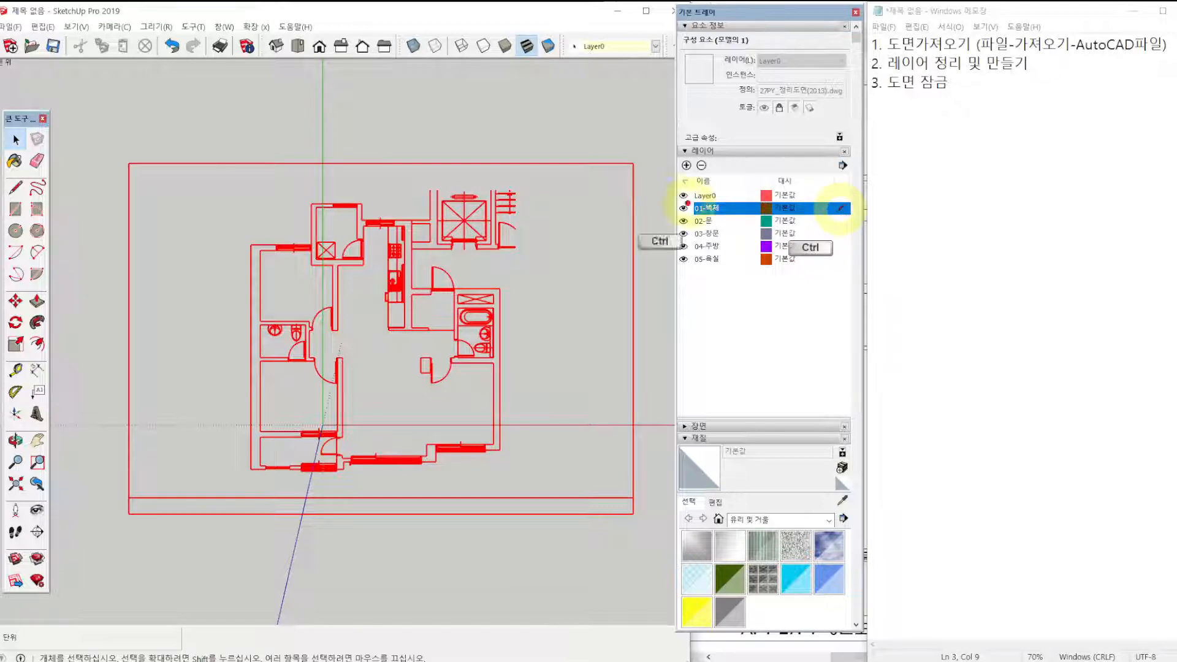
mouse_move(669, 195)
ctrl+mouse_down()
mouse_move(715, 221)
mouse_move(864, 222)
ctrl+mouse_up()
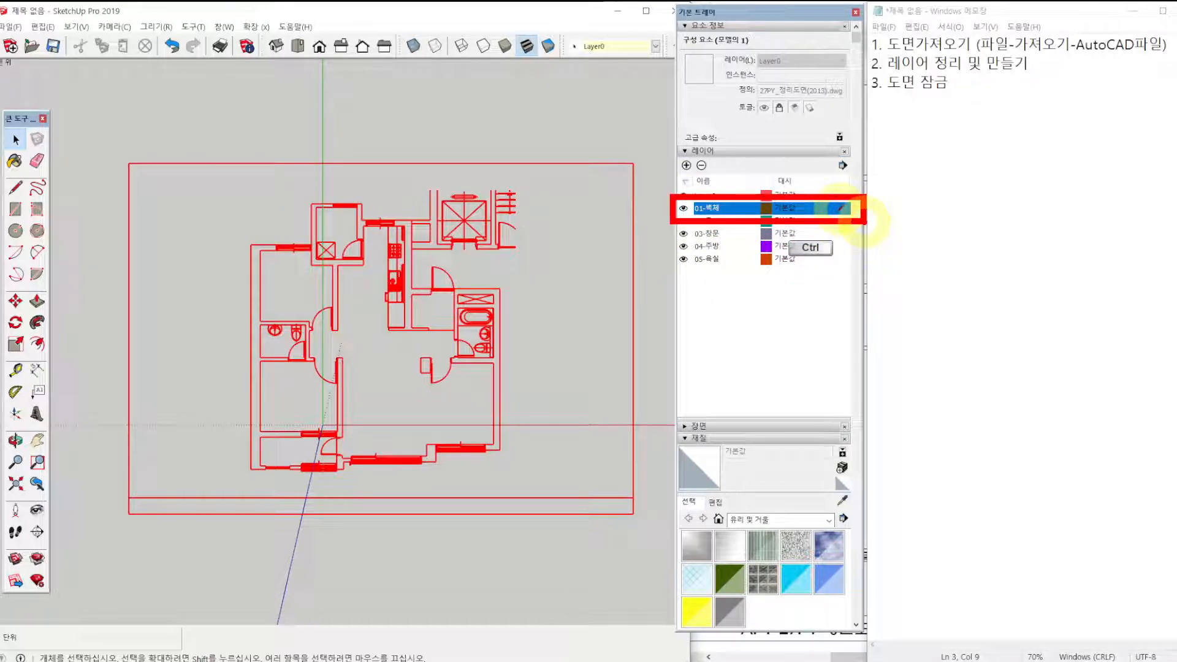
click(985, 91)
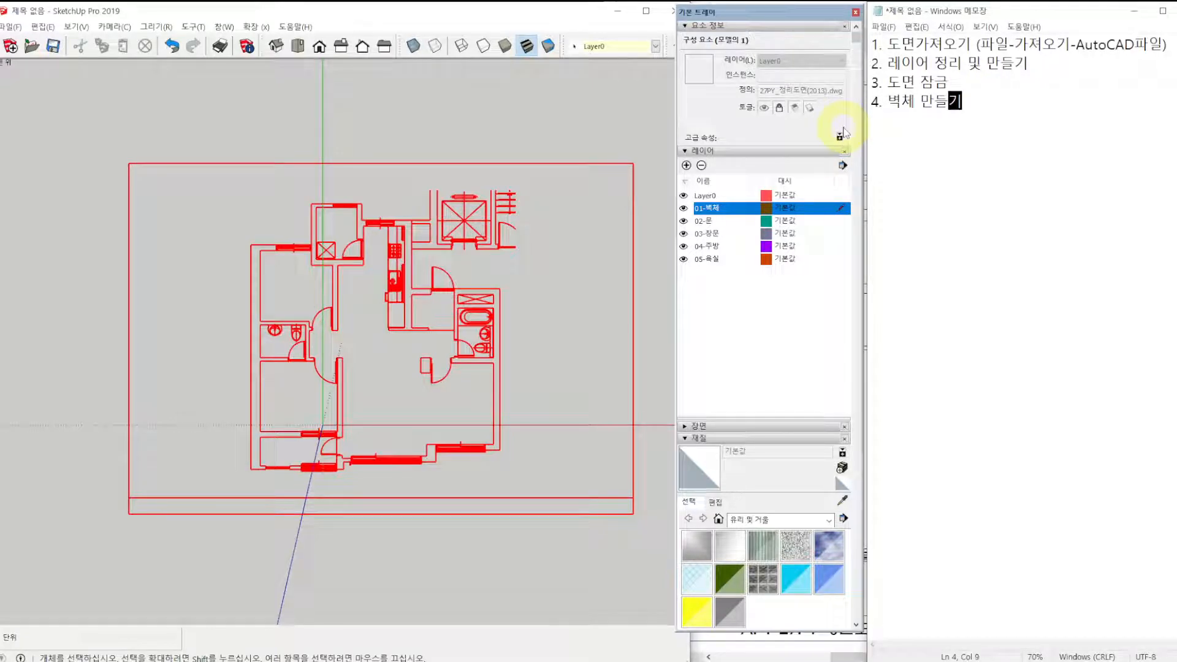
text(4. 벽체 만들기)
click(559, 276)
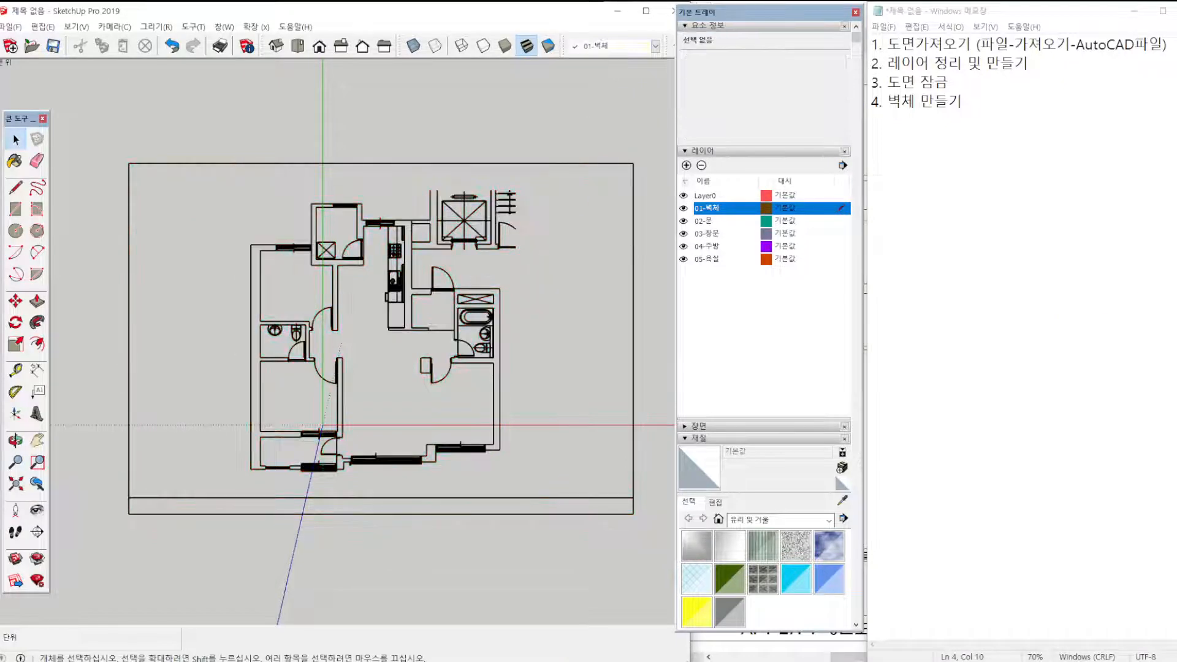
Insert the line "4. 바닥만들기" before 벽체 만들기 in the Notepad outline and renumber the wall line to 5.
click(997, 130)
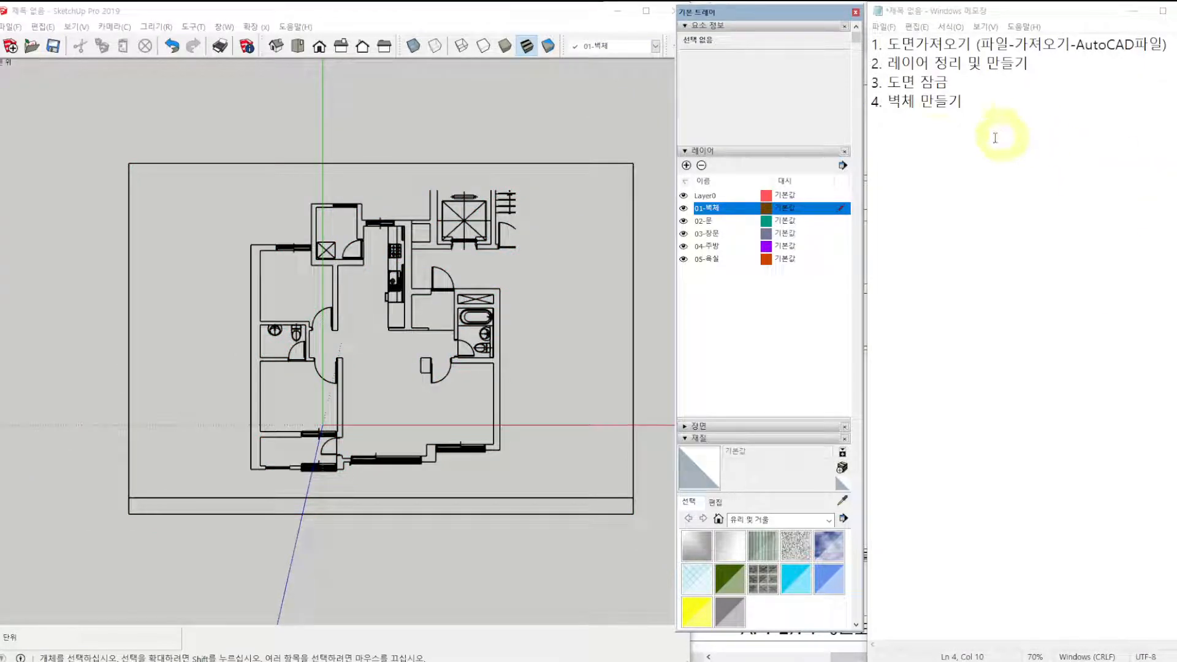
click(885, 101)
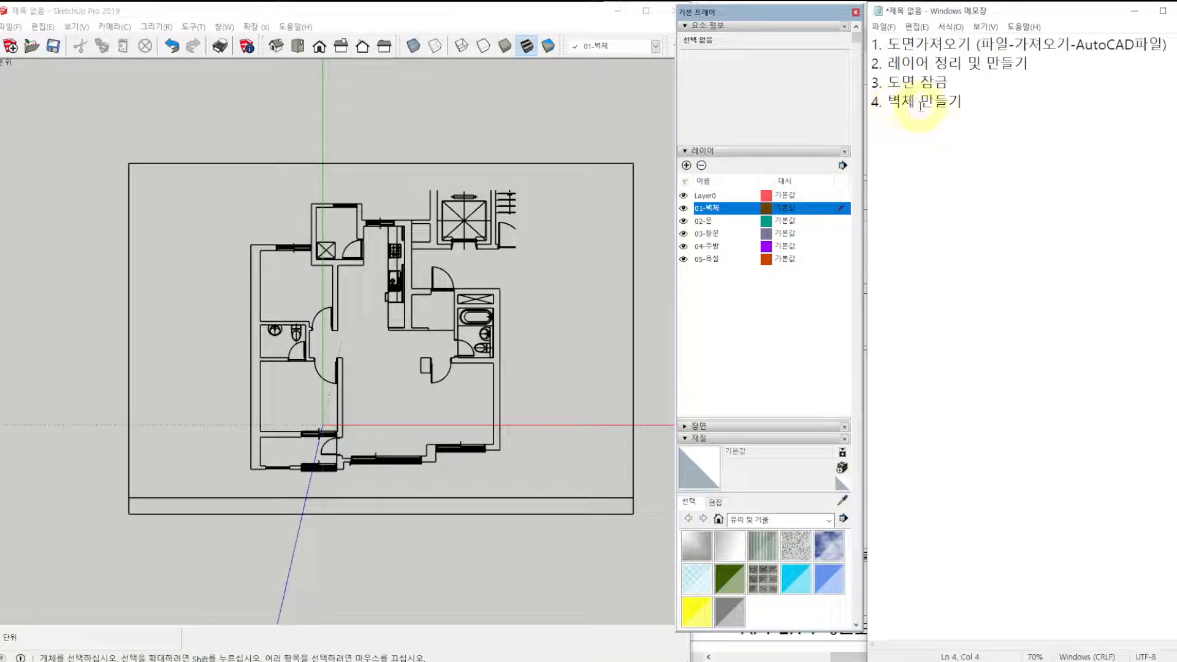
text(바다만드)
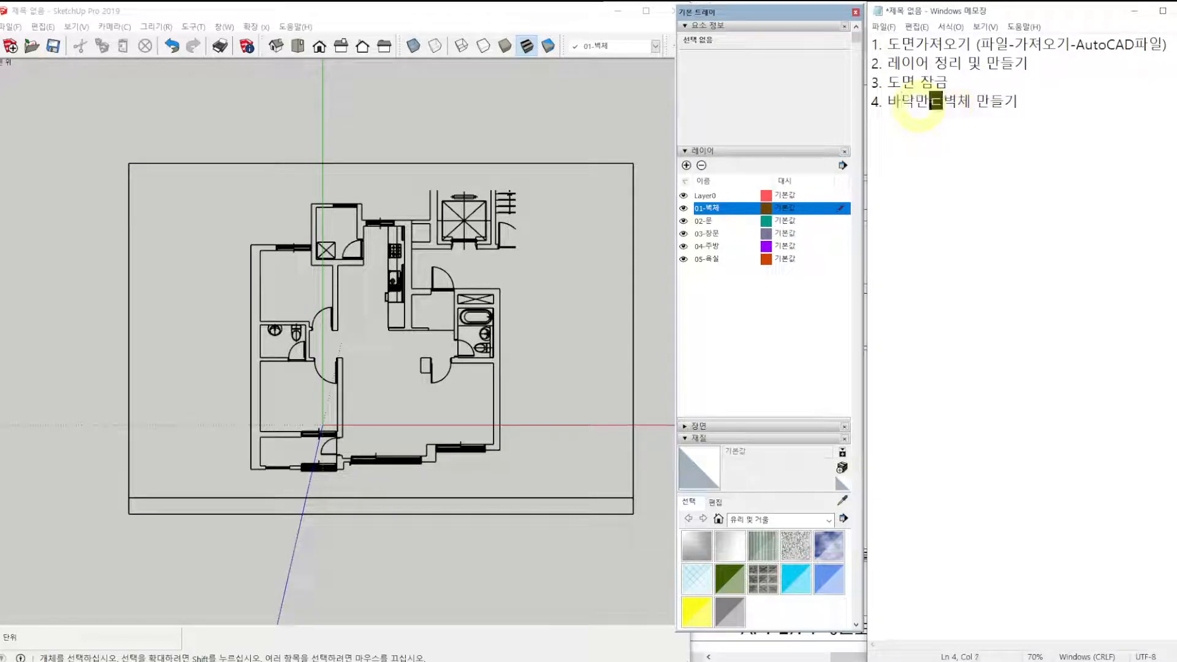
text(들기)
key(Return)
text(5)
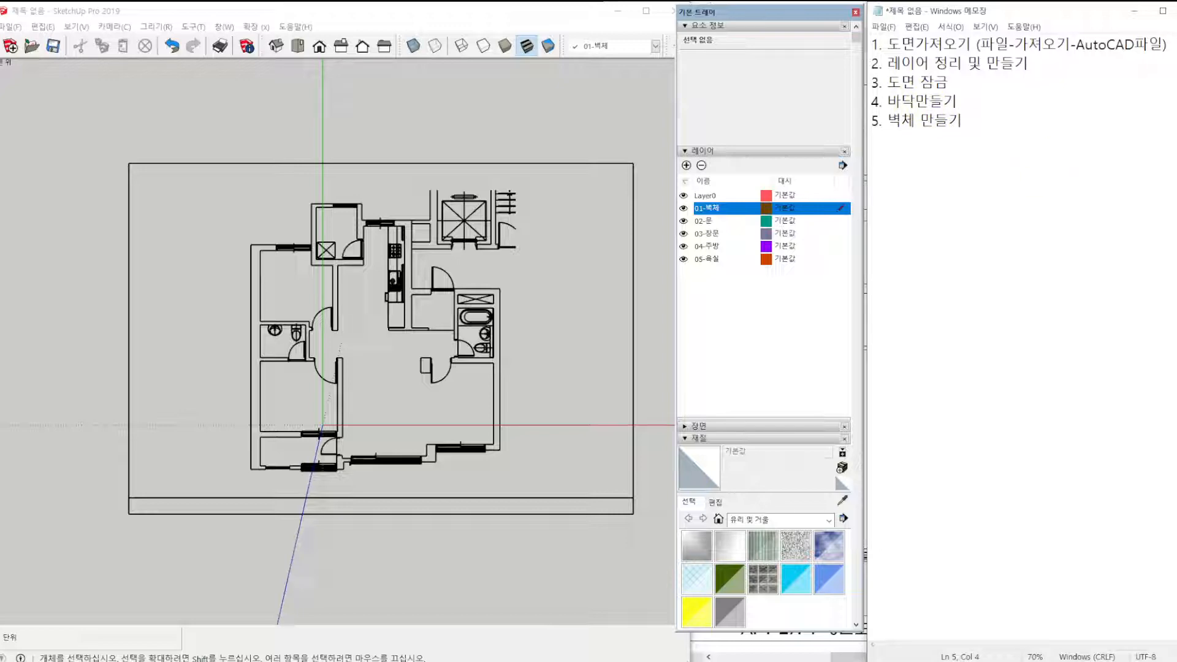
scroll(283, 284, up, 3)
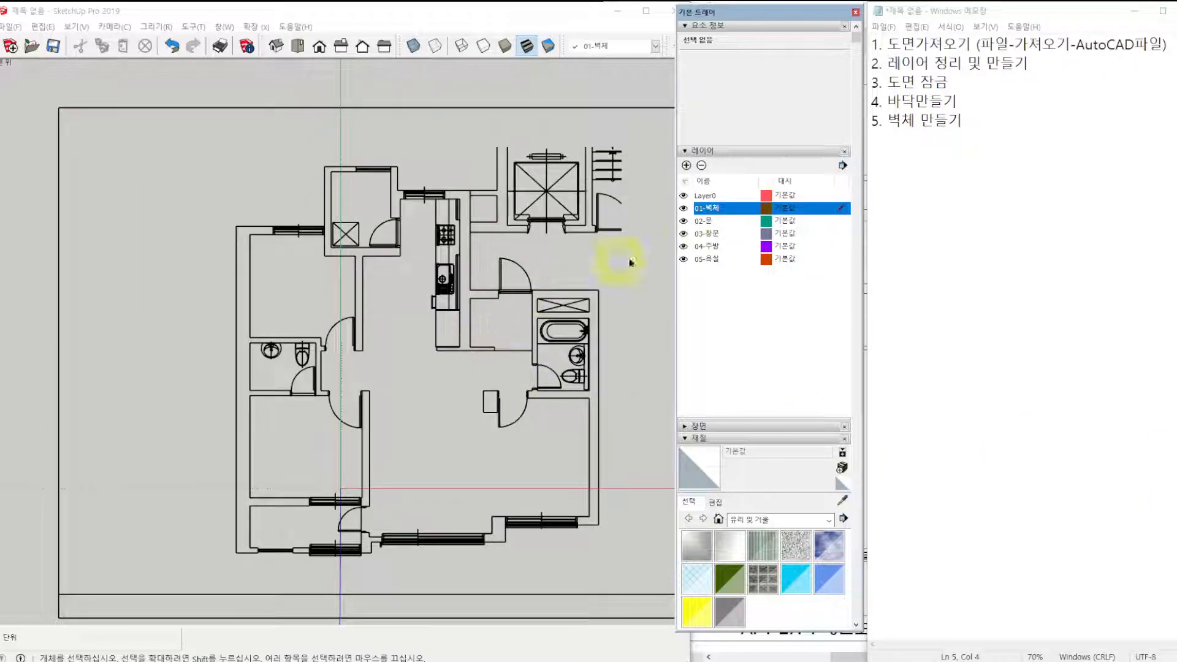
key(ctrl)
key(l)
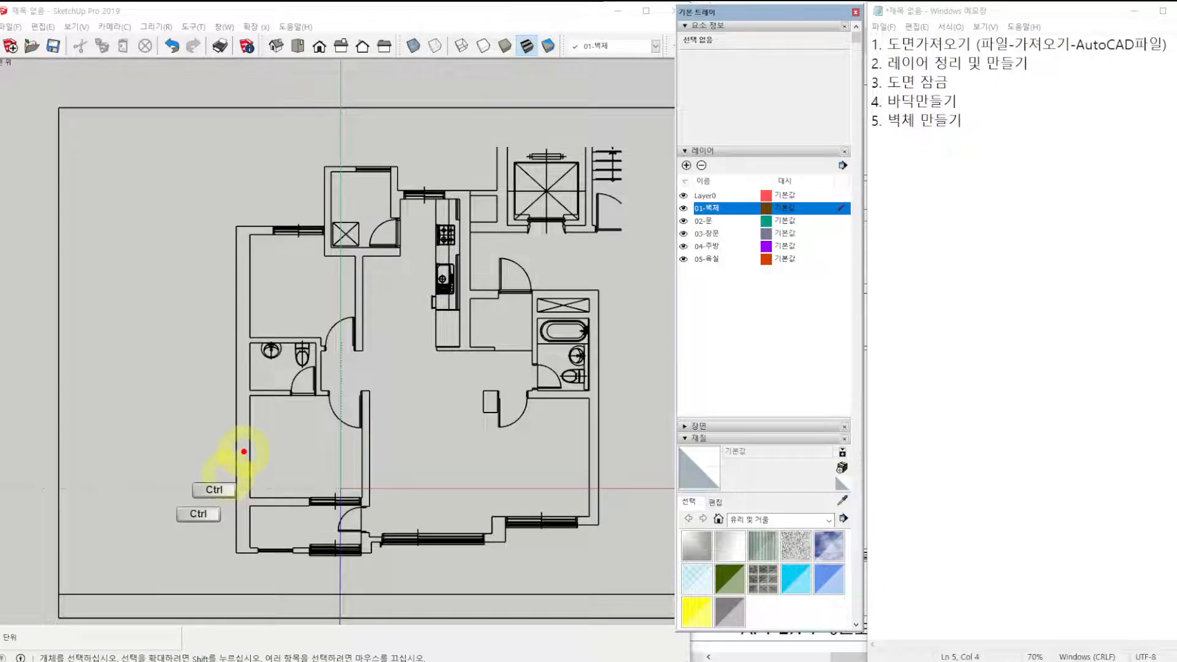
mouse_move(474, 152)
mouse_down()
mouse_move(473, 222)
mouse_move(513, 234)
mouse_move(609, 240)
mouse_move(641, 163)
mouse_move(546, 149)
mouse_move(453, 158)
mouse_up()
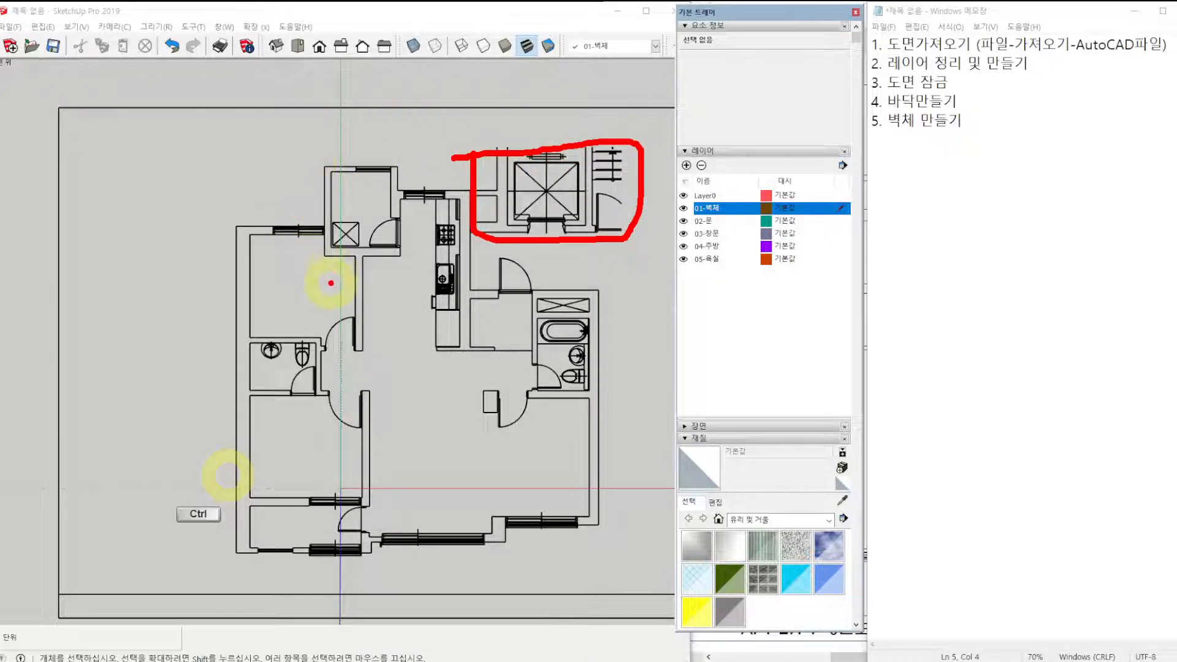
key(Escape)
In SketchUp, draw a 10655 × 8790 mm floor rectangle over the main apartment area and a 4290 × 1750 mm rectangle over the upper projection.
scroll(350, 435, up, 1)
shift+middle_drag(439, 347, 381, 358)
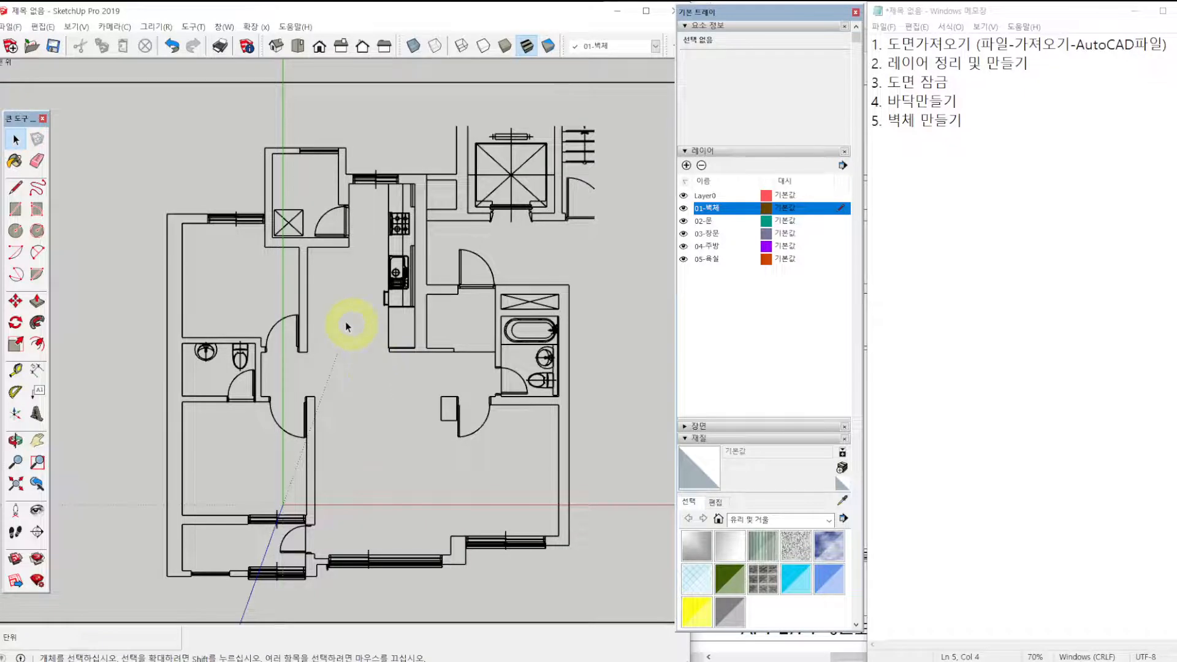
key(r)
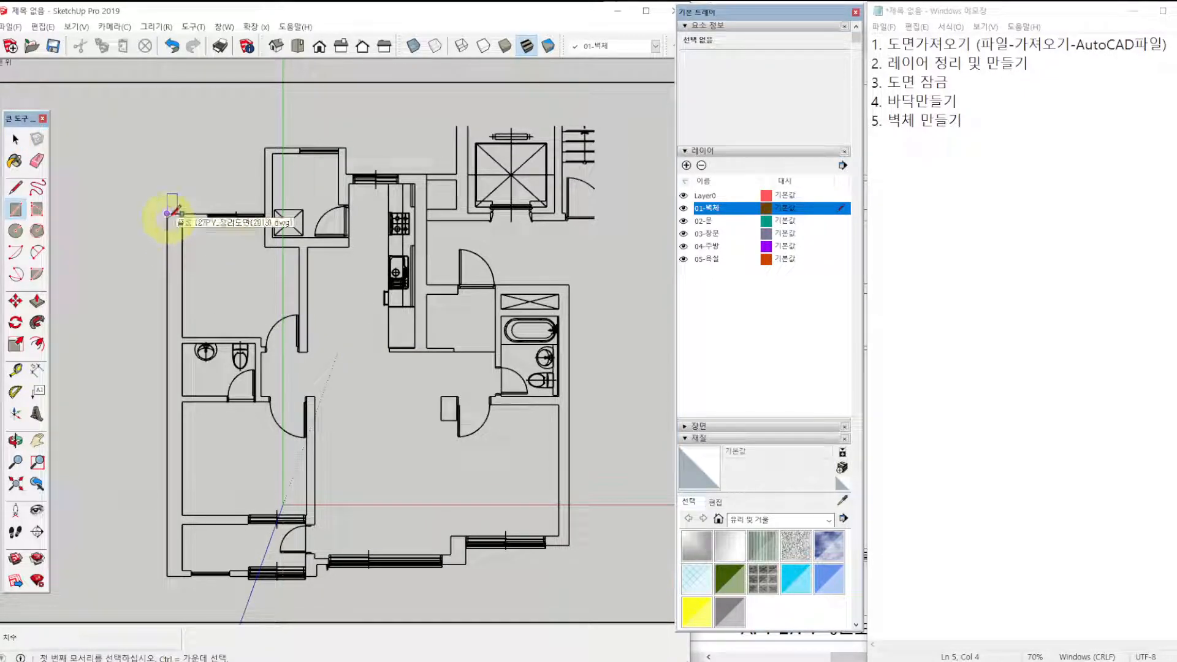
click(167, 214)
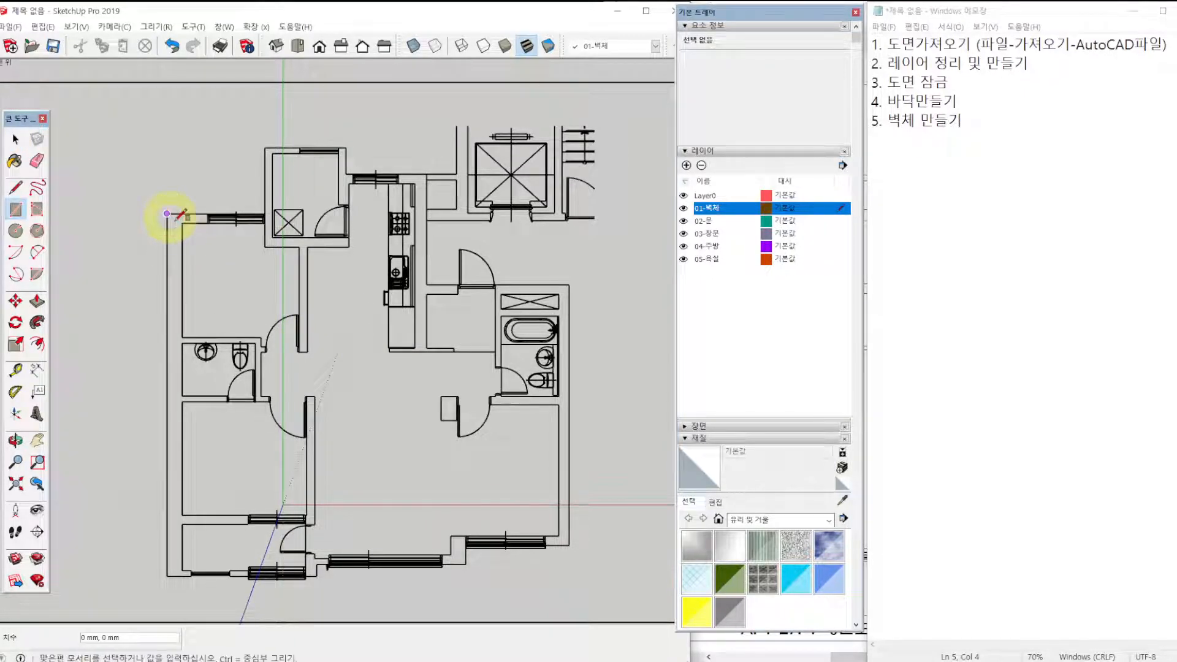
click(568, 545)
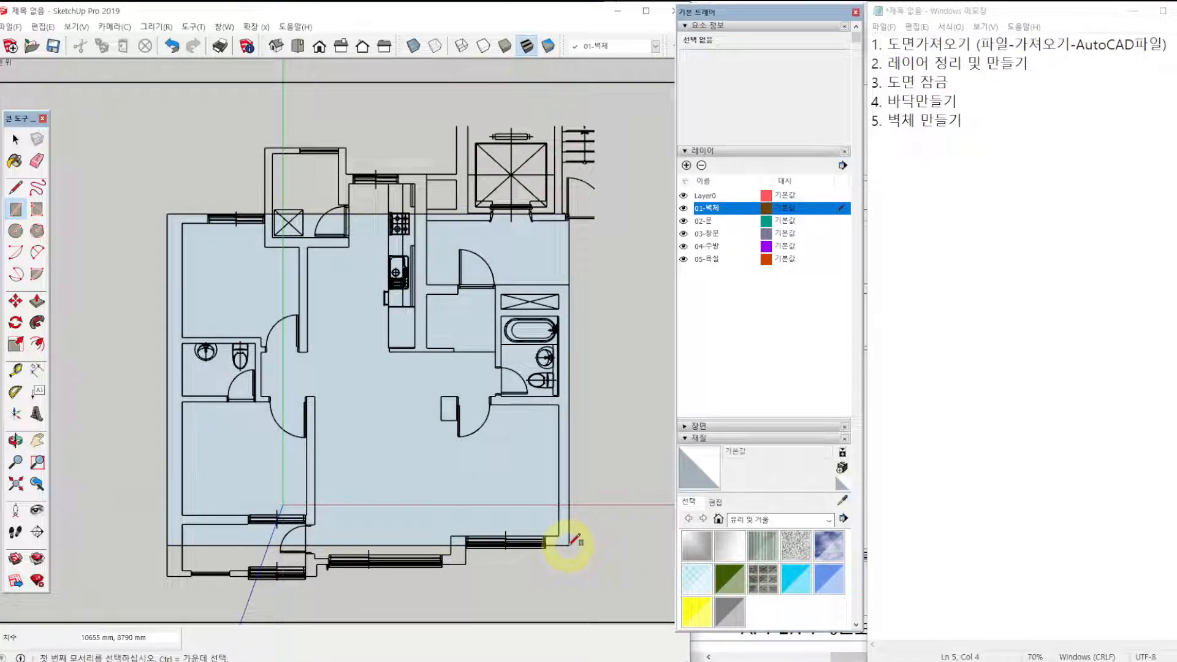
click(264, 148)
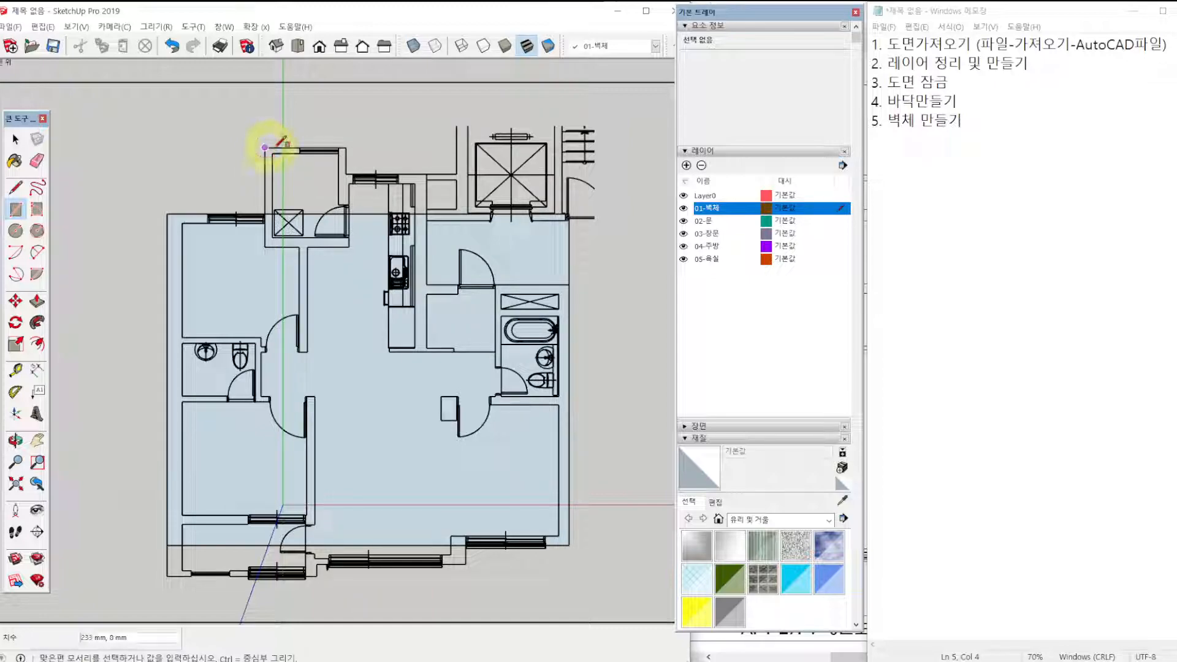
click(427, 214)
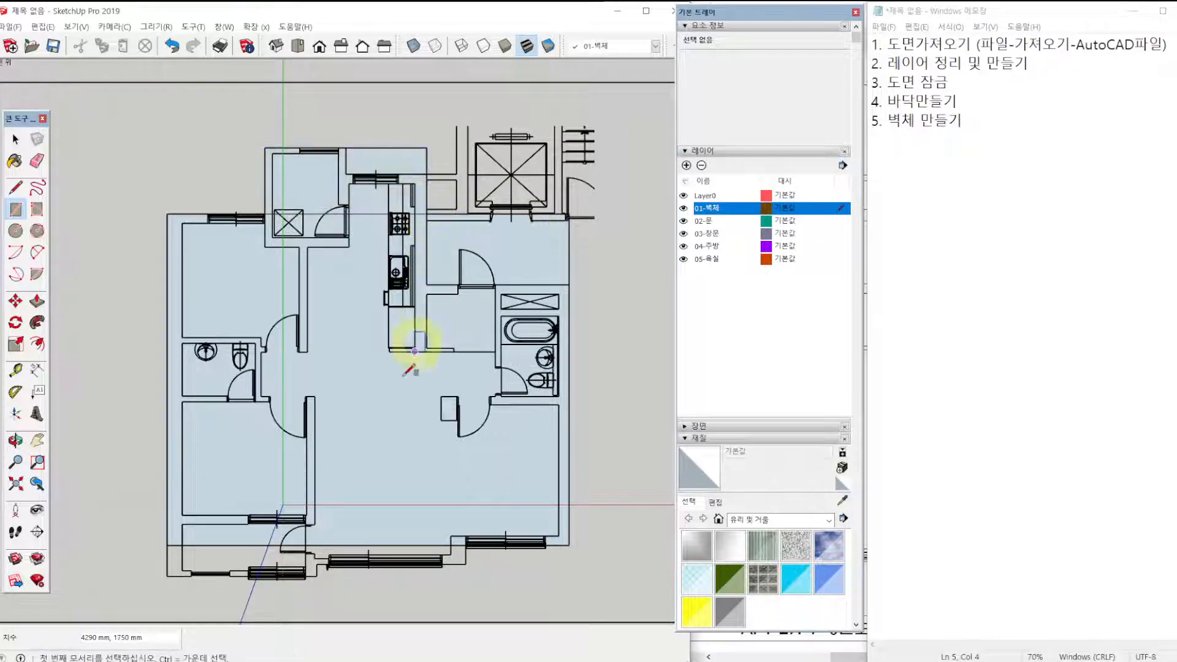
Draw a 7915 × 820 mm rectangle from the plan's lower-left outer corner to cover the balcony and living room front strip.
click(167, 575)
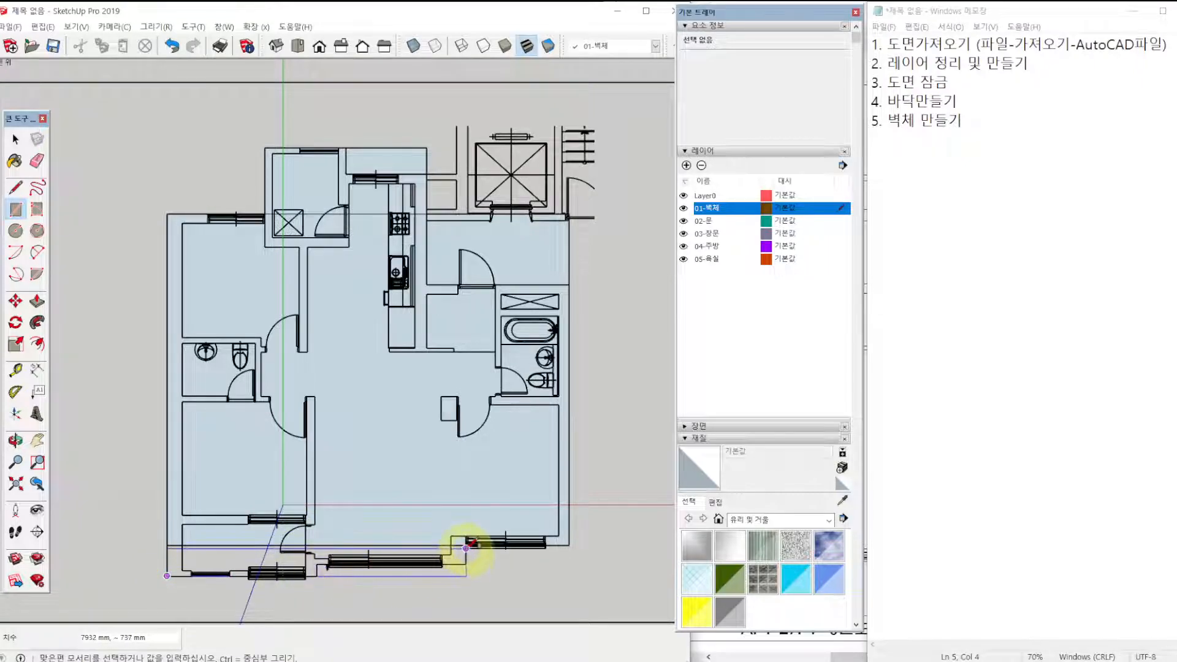
scroll(464, 545, up, 5)
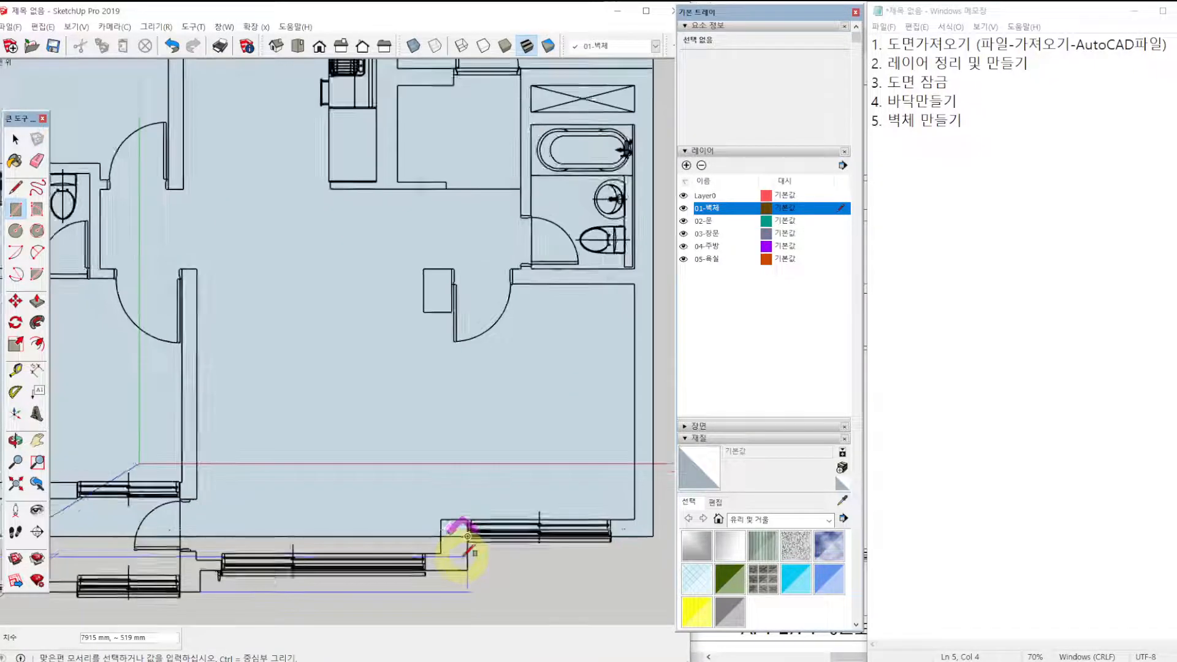
click(454, 545)
scroll(490, 472, up, 3)
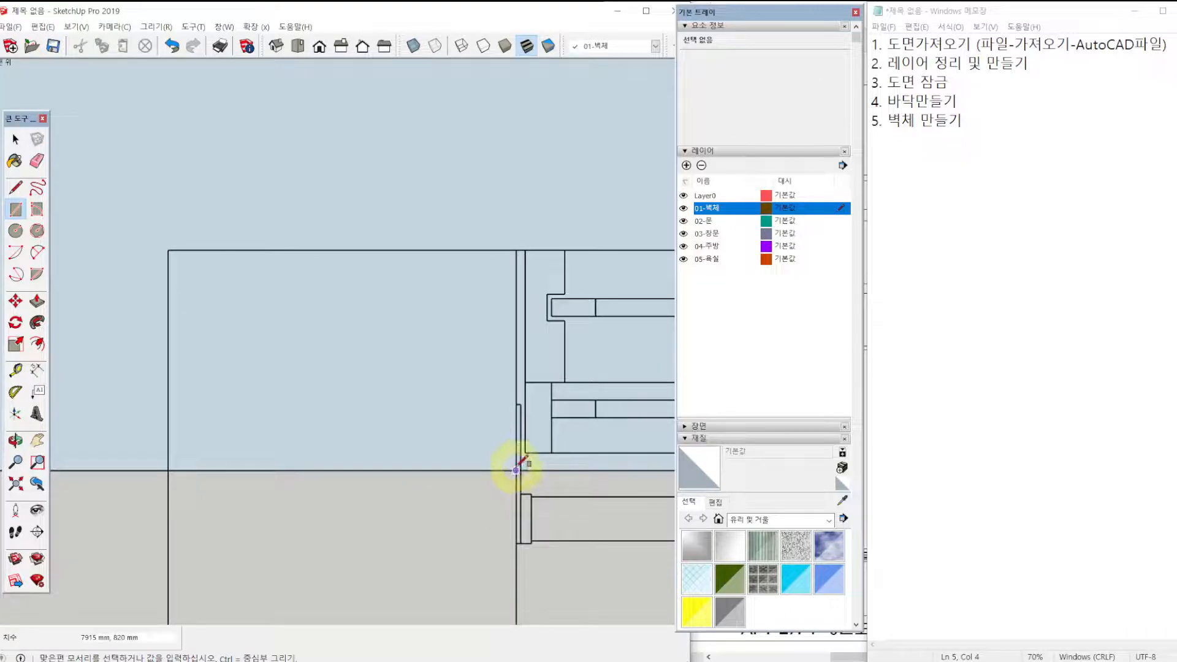
scroll(517, 467, down, 8)
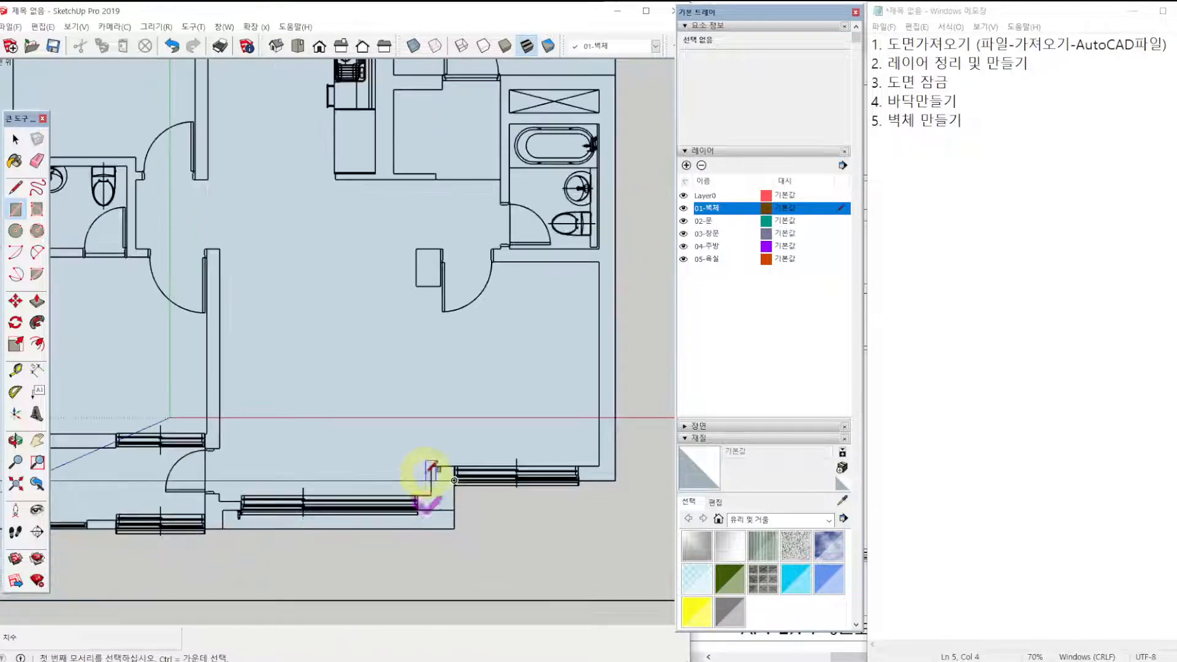
Draw a rectangle over the notch outside the kitchen window and a 3775 × 1880 mm rectangle over the area outside the entrance door.
shift+middle_drag(420, 162, 420, 247)
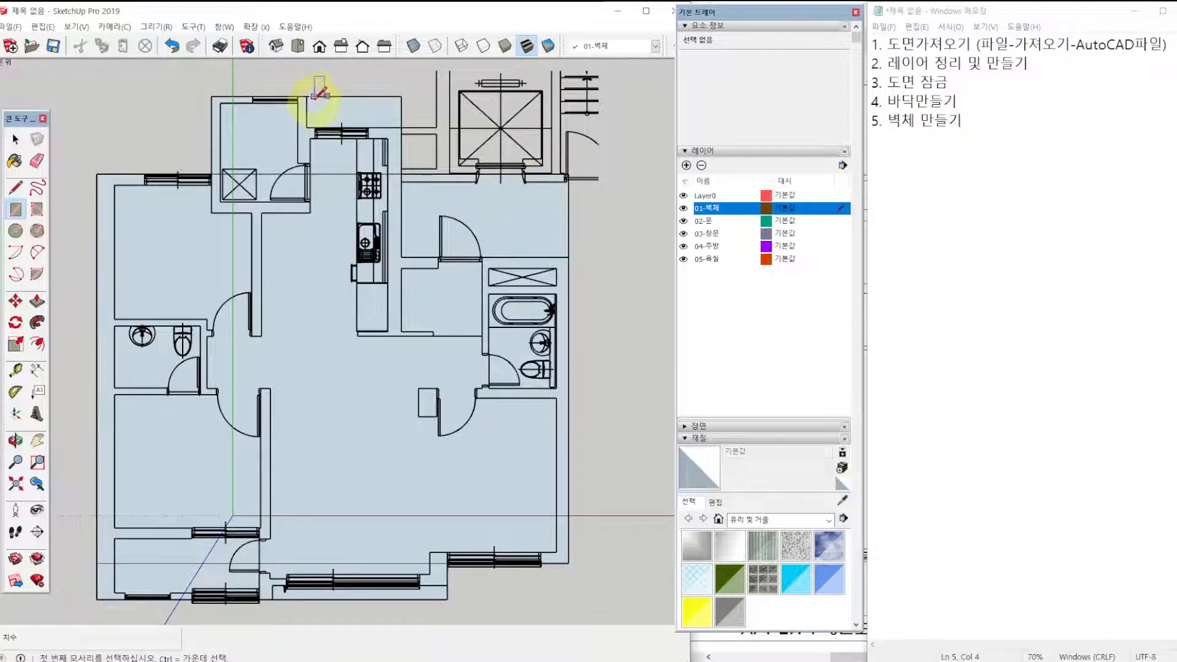
click(401, 97)
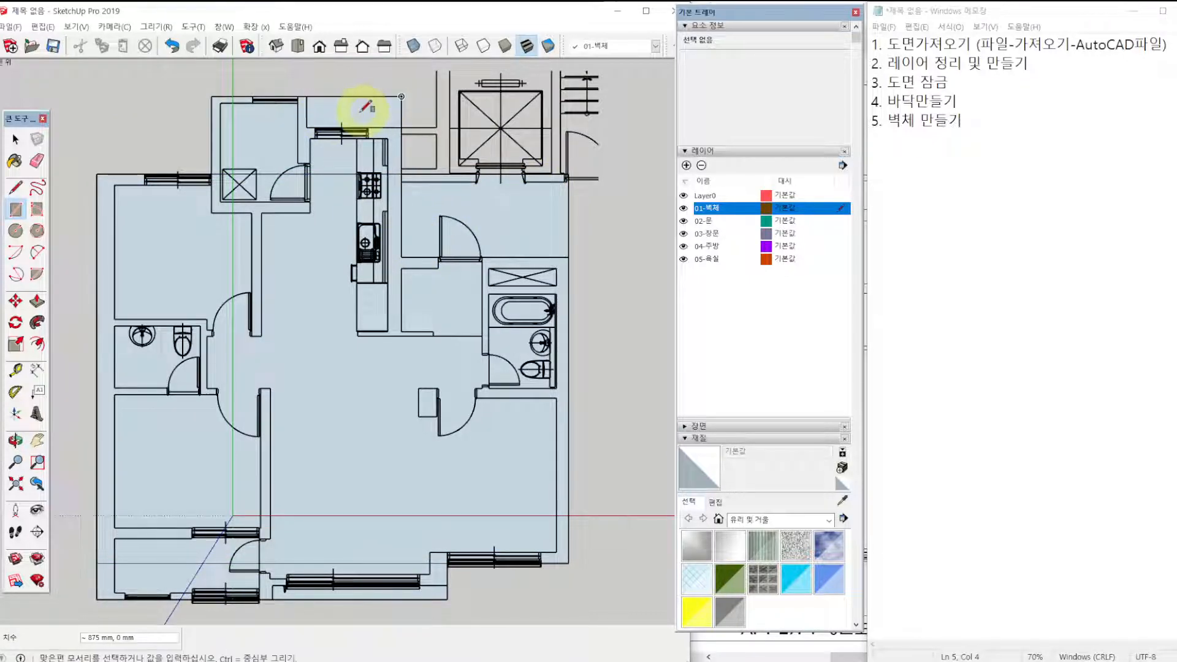
click(307, 128)
scroll(576, 150, up, 5)
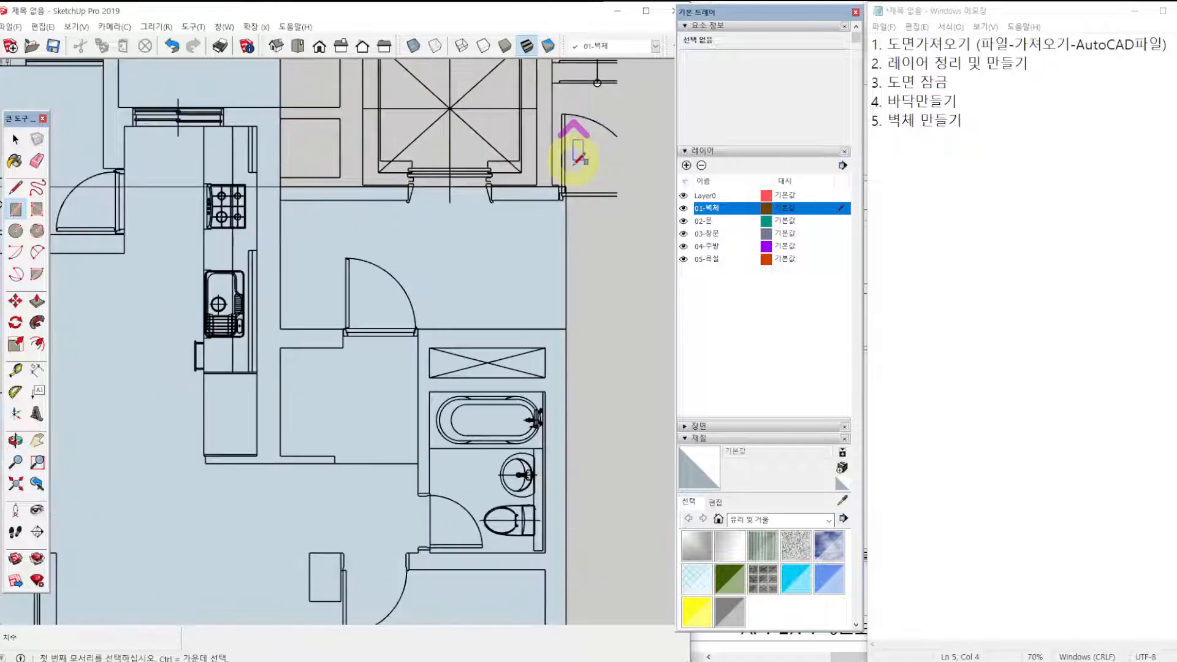
click(556, 198)
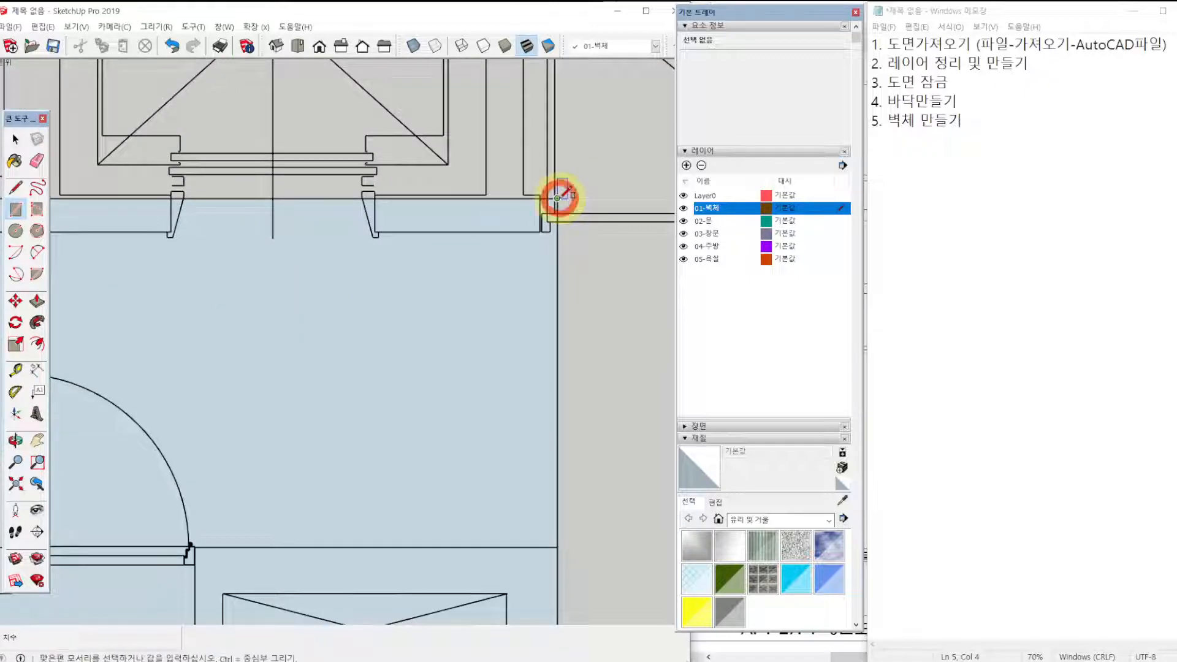
scroll(426, 337, down, 4)
click(175, 428)
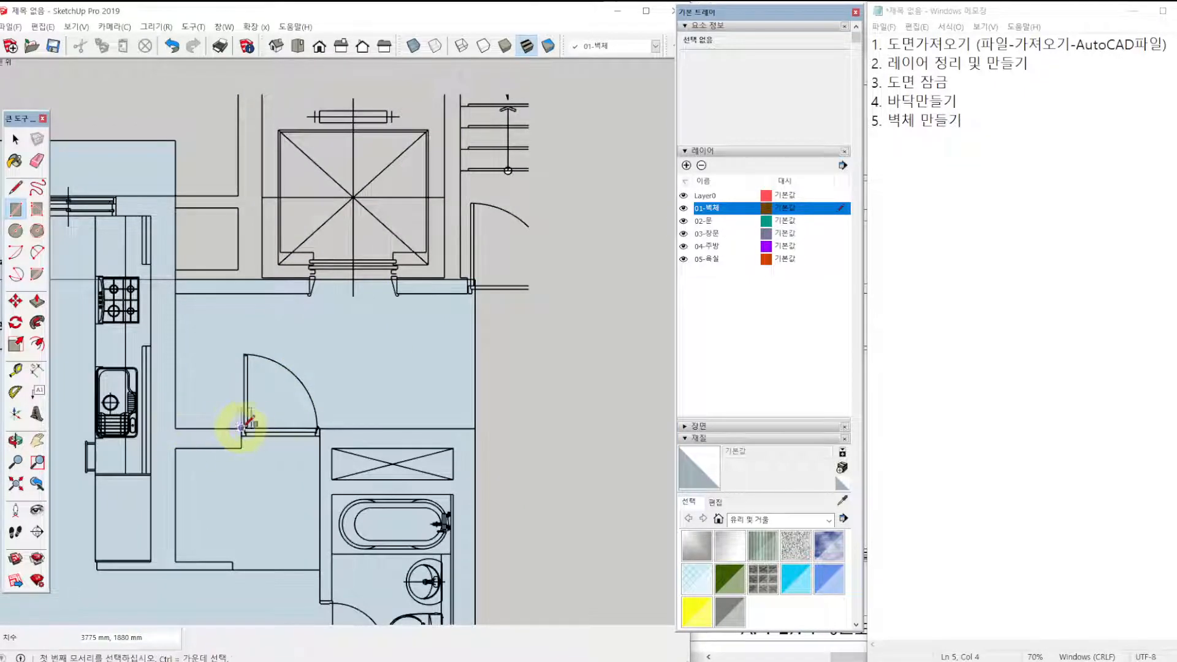
Draw a rectangle over the notch outside the large living room window at the plan's lower edge.
scroll(250, 429, down, 6)
shift+middle_drag(264, 460, 394, 313)
scroll(284, 442, up, 3)
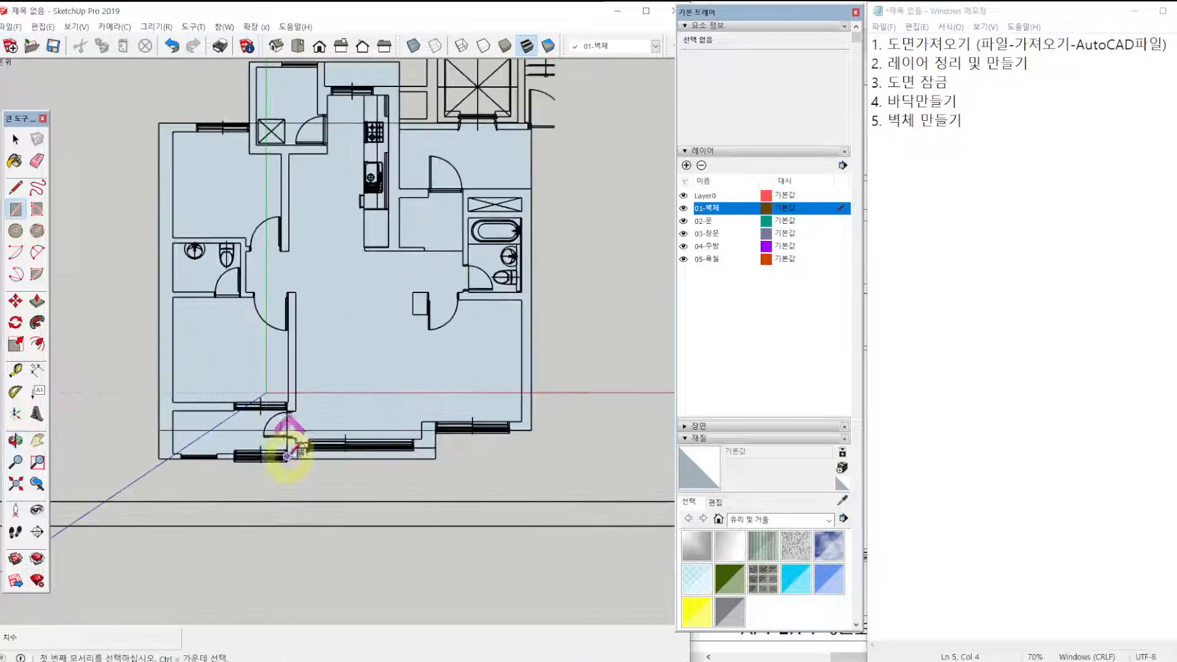
scroll(465, 468, up, 3)
scroll(539, 451, up, 1)
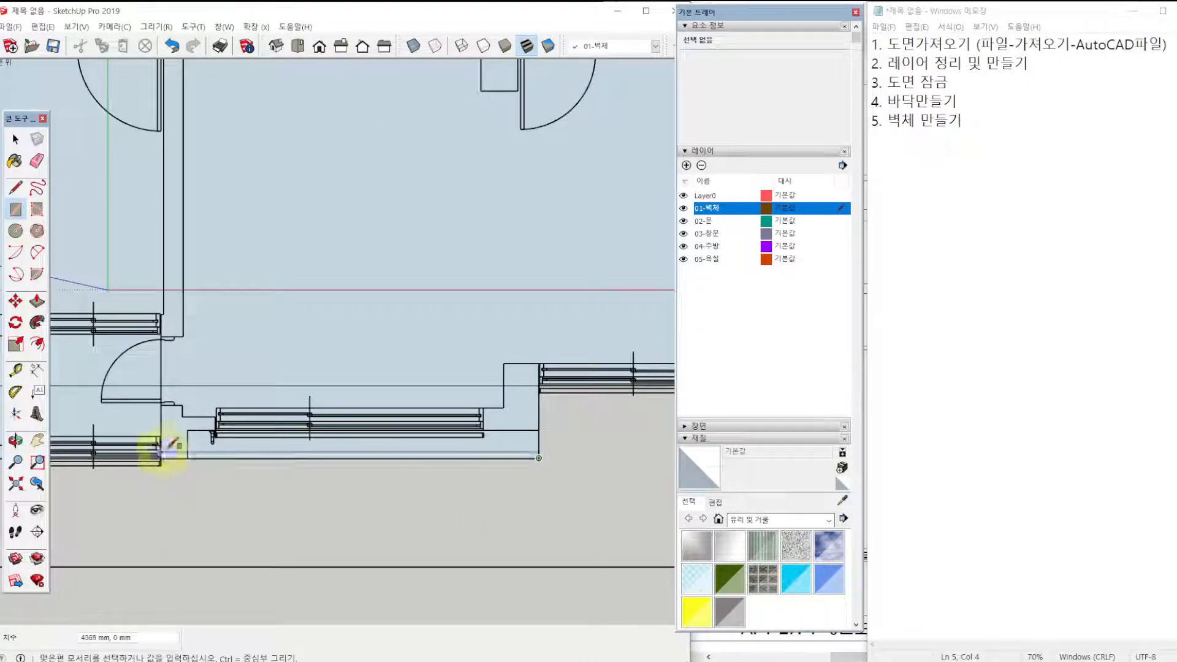
scroll(325, 429, down, 1)
scroll(325, 429, down, 3)
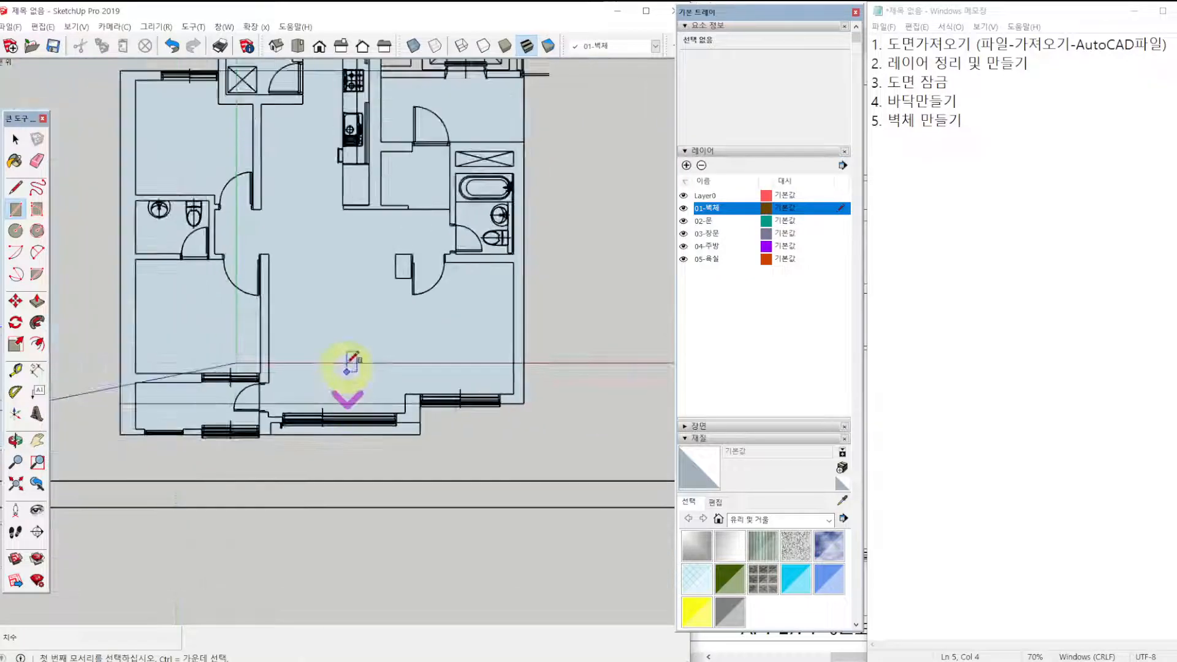
shift+middle_drag(332, 299, 388, 416)
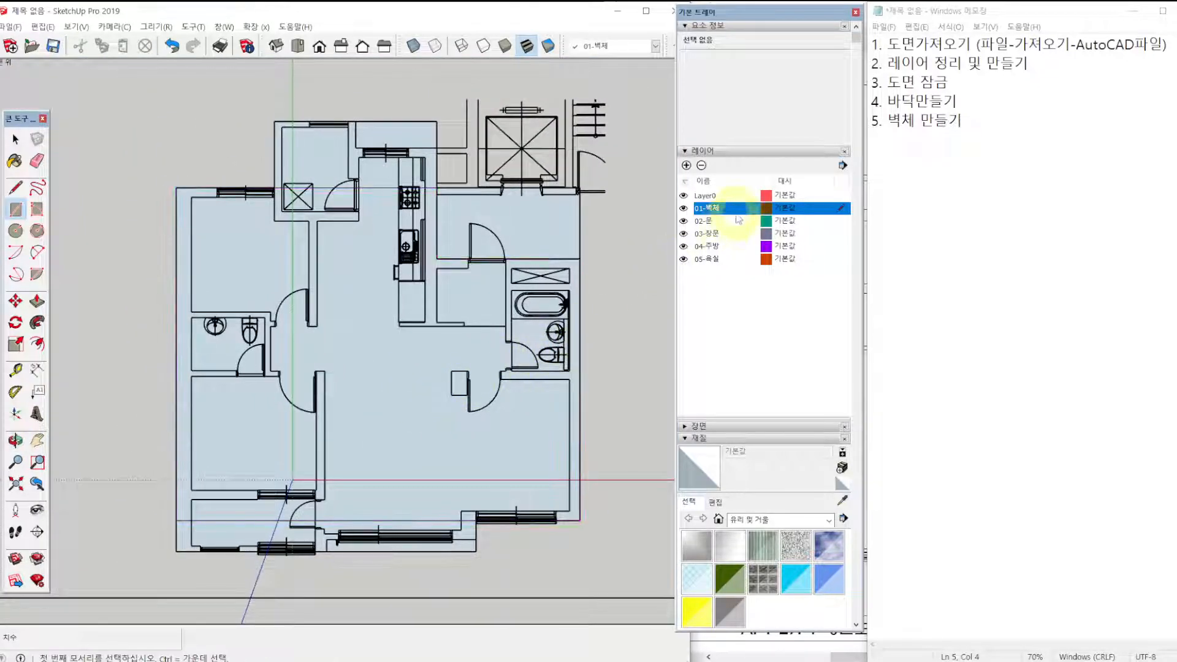
Check the drawn rectangles with Layer0 hidden, show it again, and erase the surplus outer edges around the notches and entrance area.
click(683, 196)
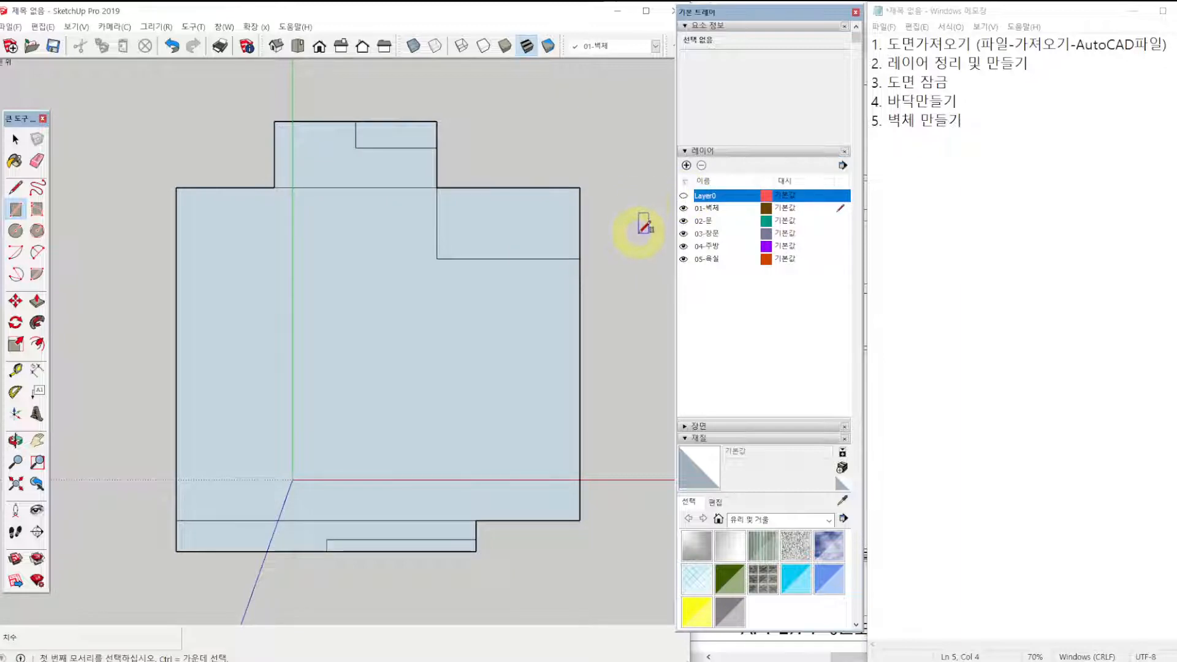
click(683, 196)
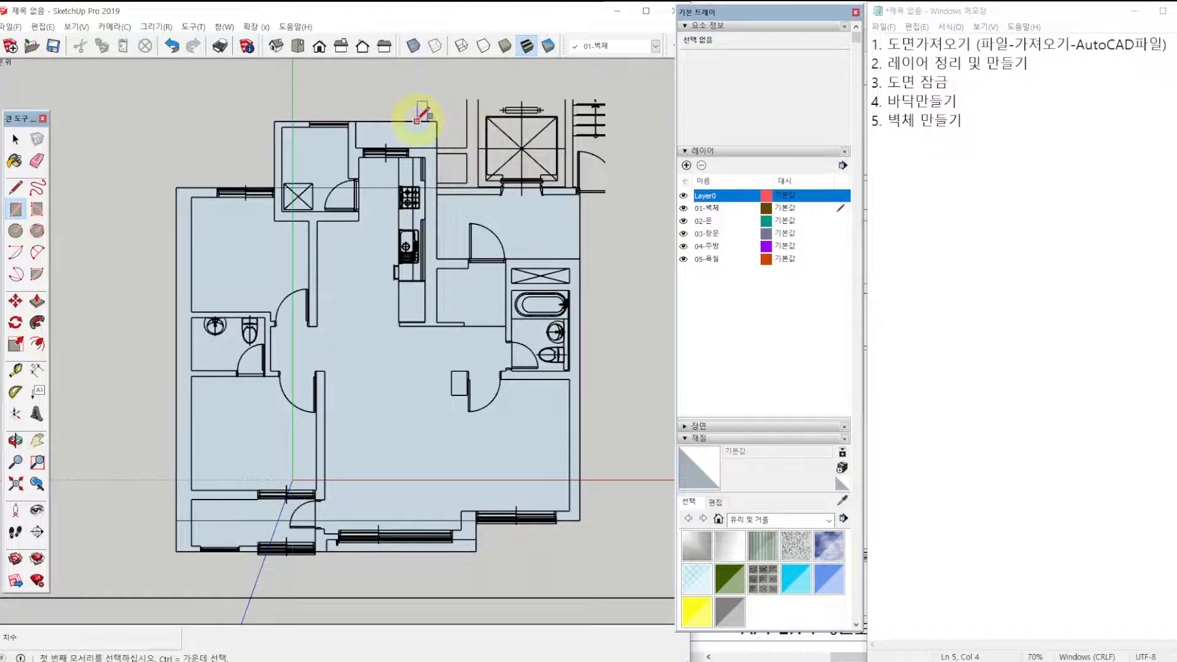
key(e)
mouse_move(423, 114)
mouse_down()
mouse_move(499, 189)
mouse_move(601, 221)
mouse_up()
drag(489, 543, 454, 561)
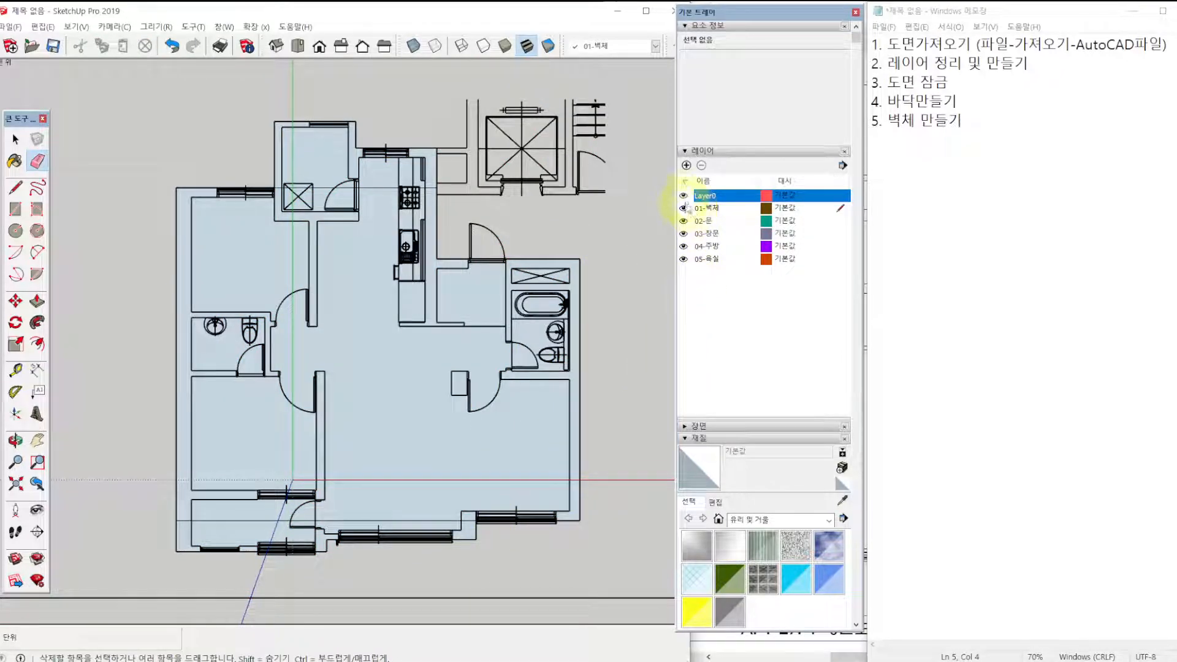
Erase the remaining dividing edge inside the floor with Layer0 hidden, show Layer0 again, and remove the whole floor shape.
click(683, 195)
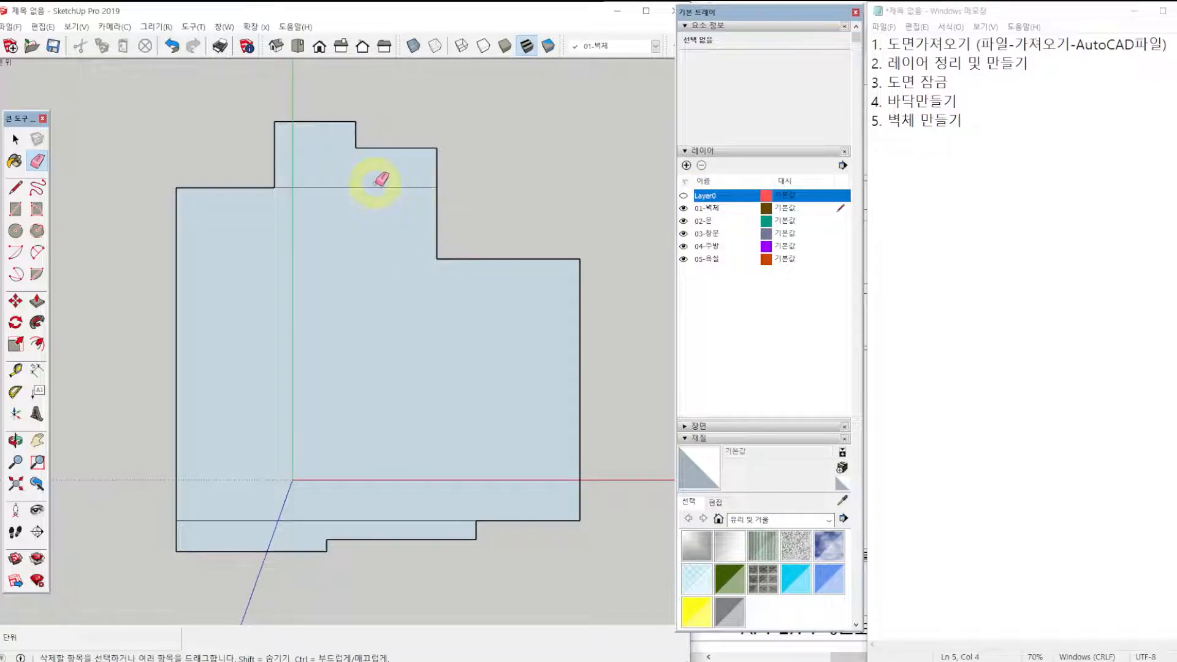
click(377, 521)
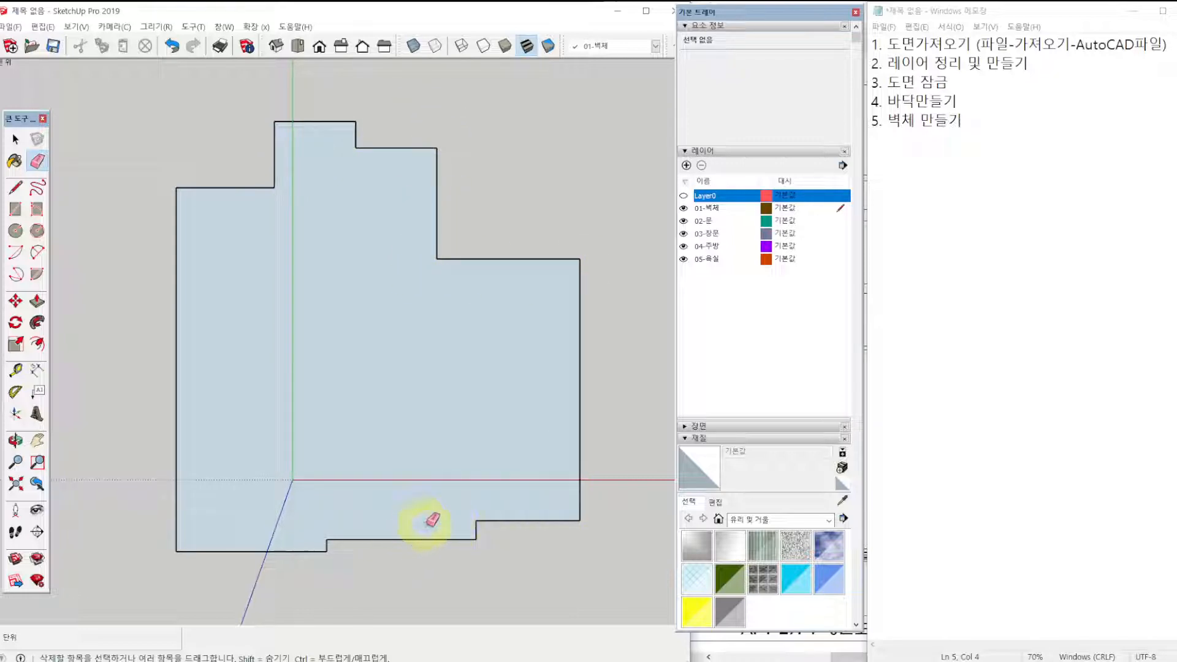
click(683, 196)
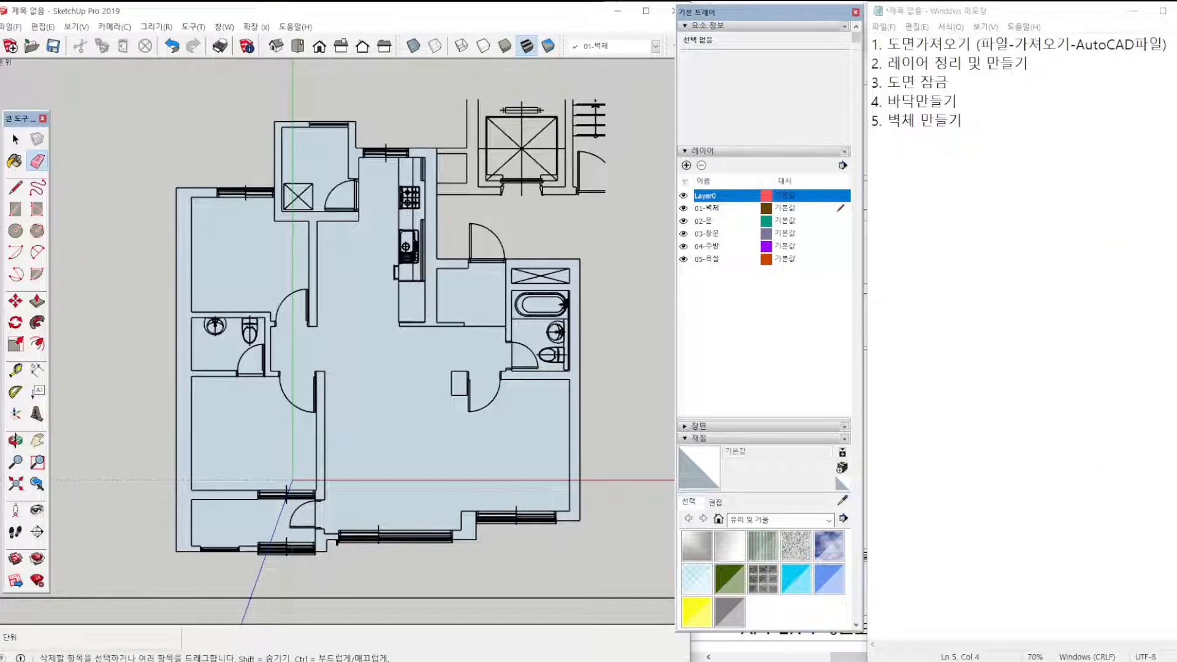
click(420, 371)
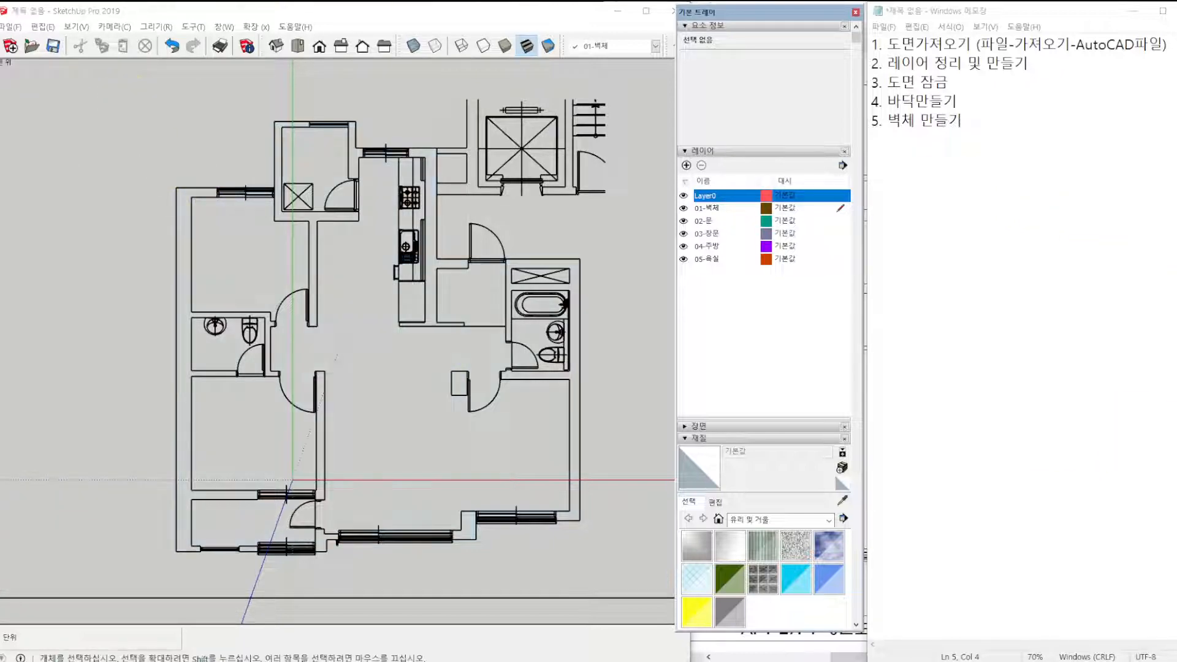
Select the locked plan and draw a 10655 × 8790 mm floor rectangle between the upper-left and lower-right outer wall corners.
click(179, 554)
key(r)
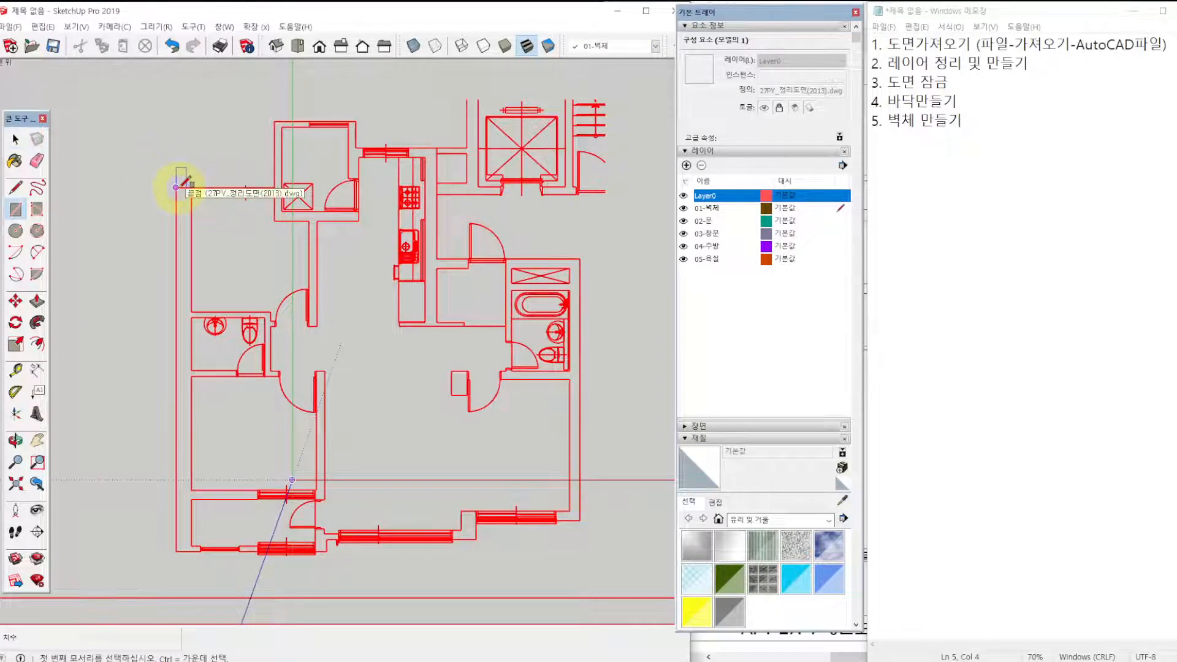
click(176, 187)
click(580, 519)
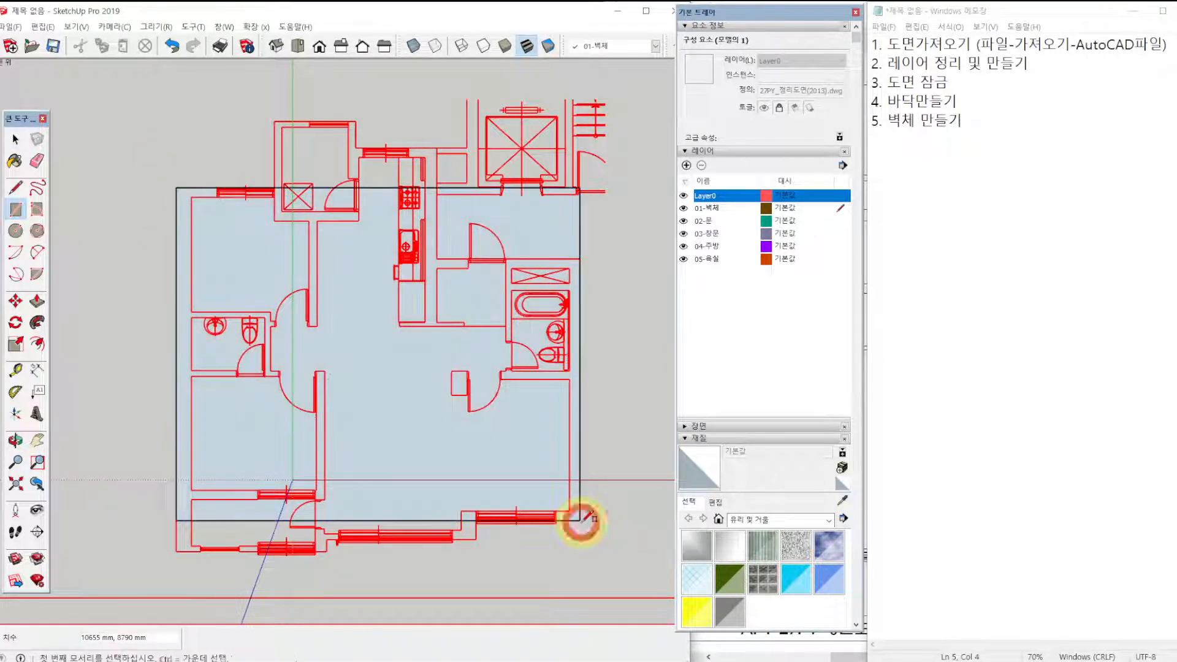
Draw a 7915 × 820 mm rectangle from the plan's lower-left outer wall corner to the step beside the right-hand lower window.
click(176, 551)
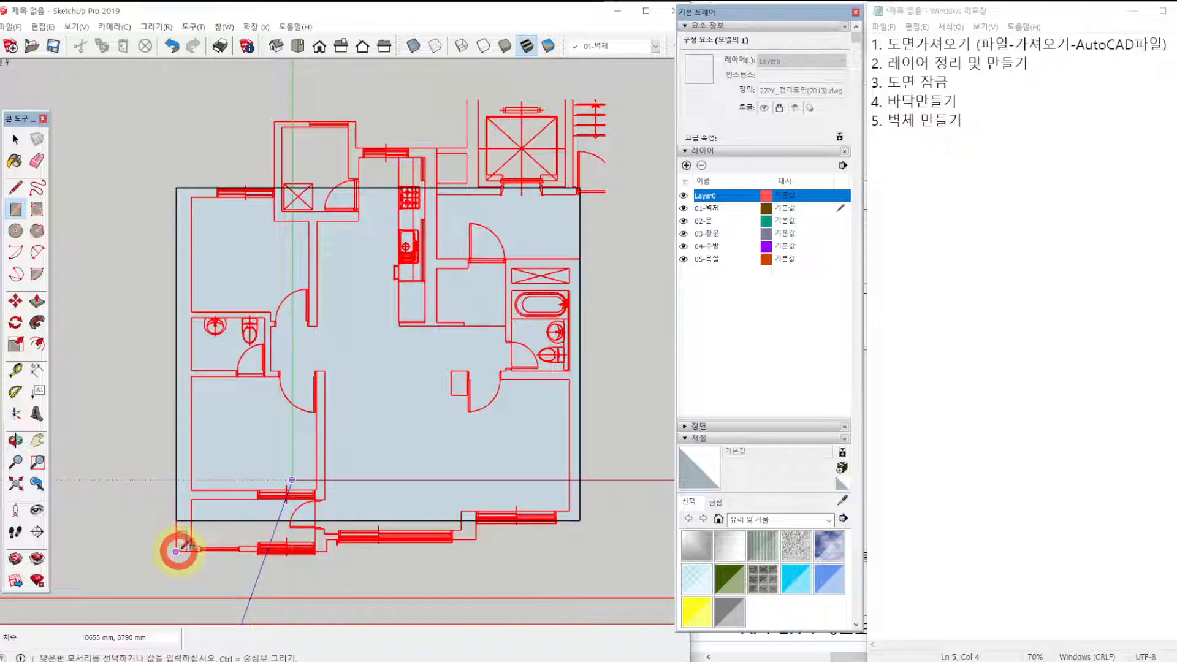
scroll(467, 535, up, 3)
scroll(475, 524, up, 3)
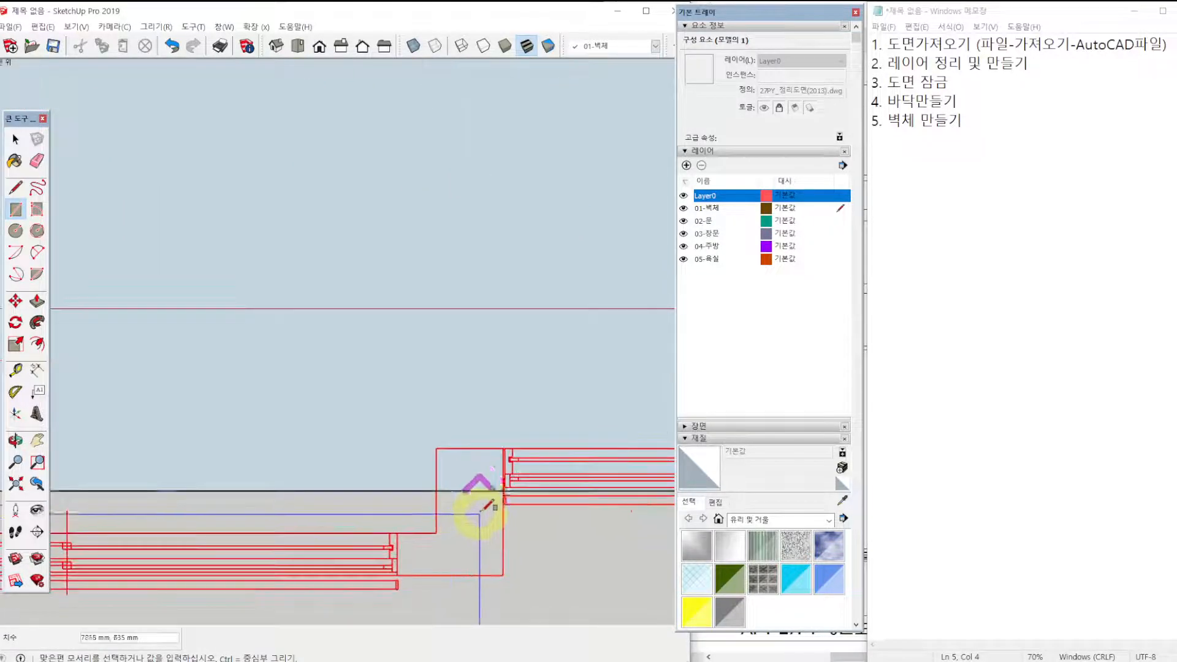
click(502, 491)
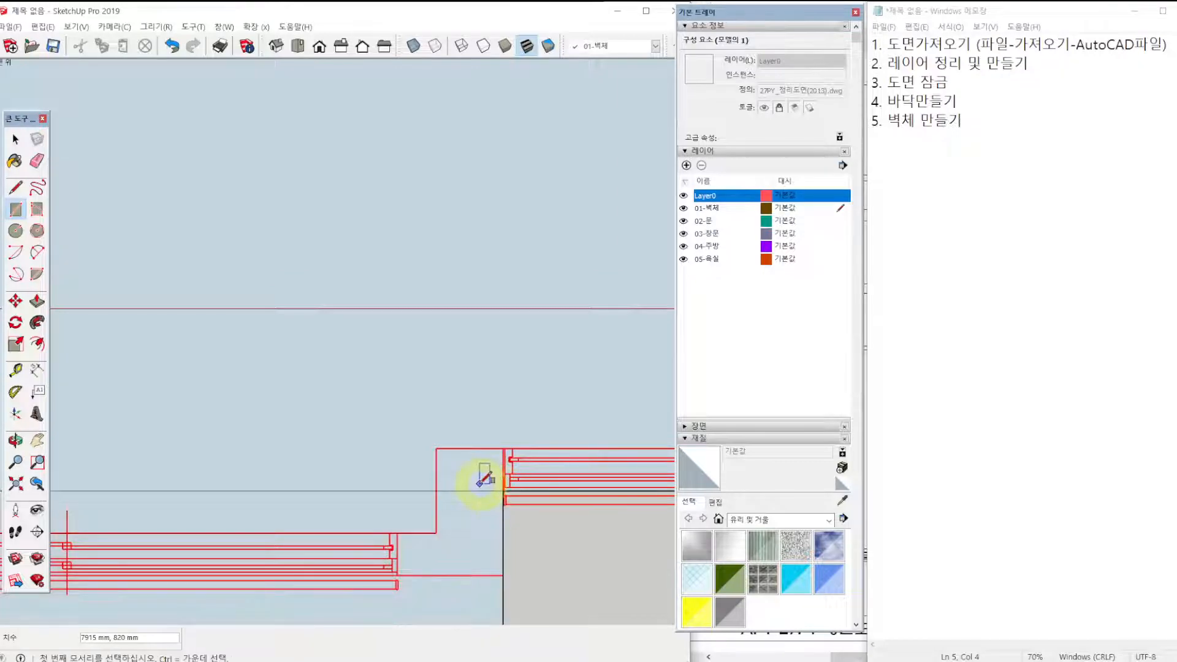
Draw a 4290 × 1750 mm rectangle from the upper utility room's outer left corner to the kitchen's right wall on the floor's upper edge.
scroll(478, 478, down, 6)
shift+middle_drag(413, 163, 412, 302)
click(270, 154)
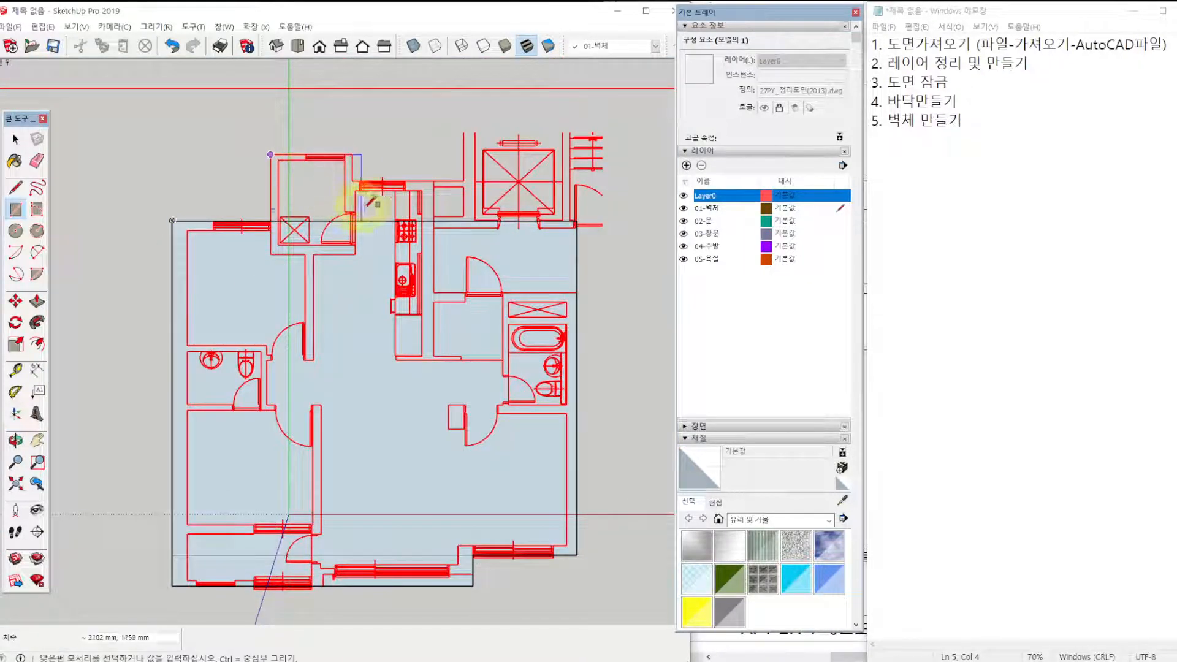
scroll(403, 210, up, 1)
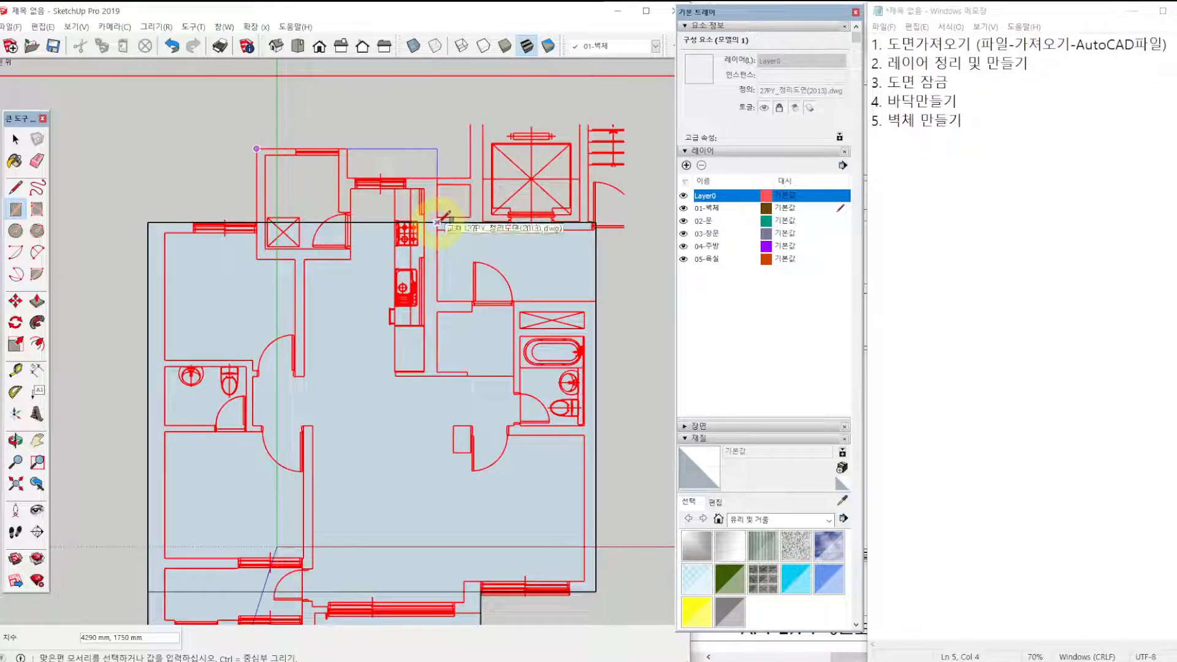
click(437, 221)
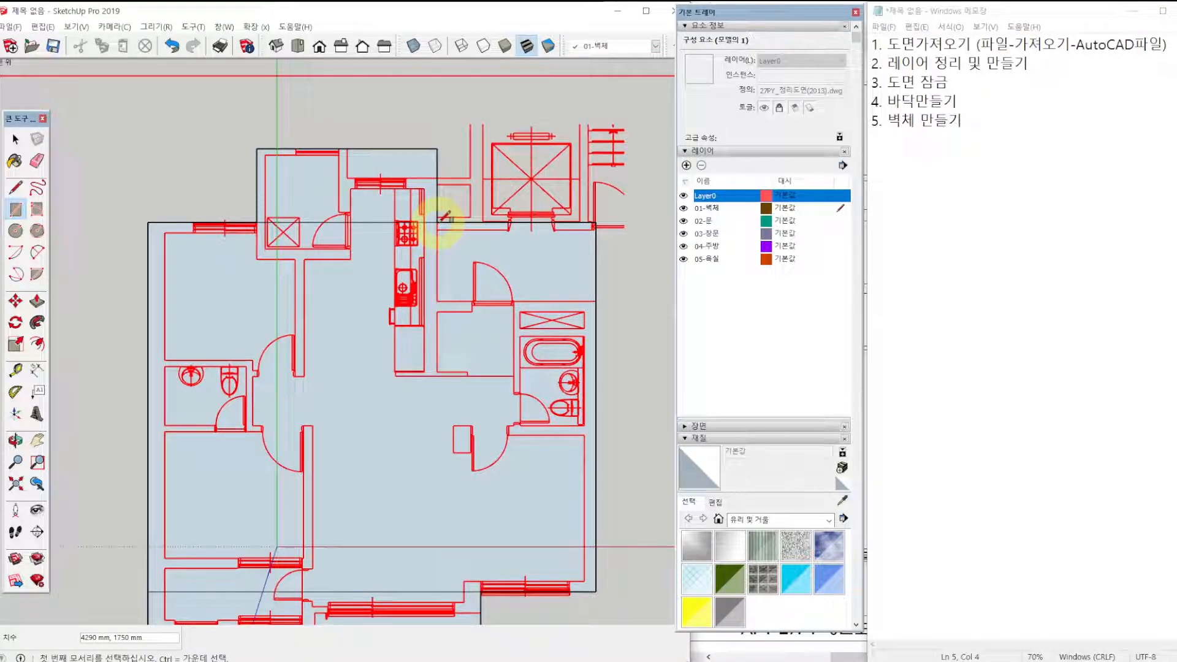
Draw rectangles over the entrance area outside the front door and over the 2140 × 700 mm notch above the kitchen window.
click(595, 300)
click(437, 222)
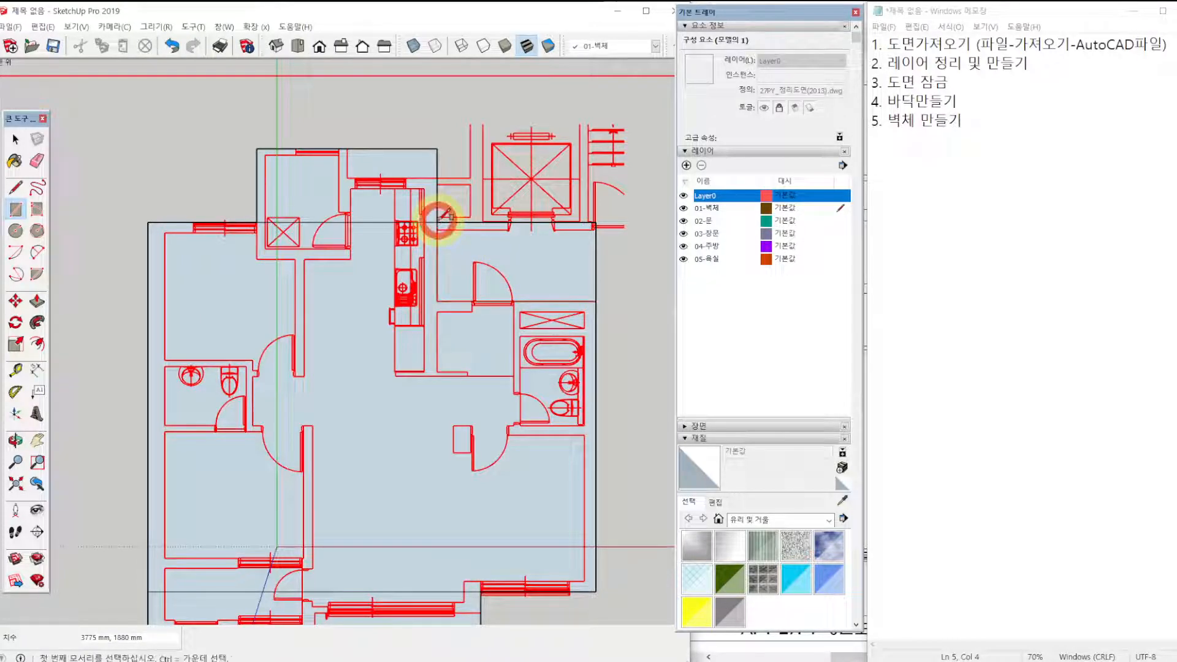
click(437, 149)
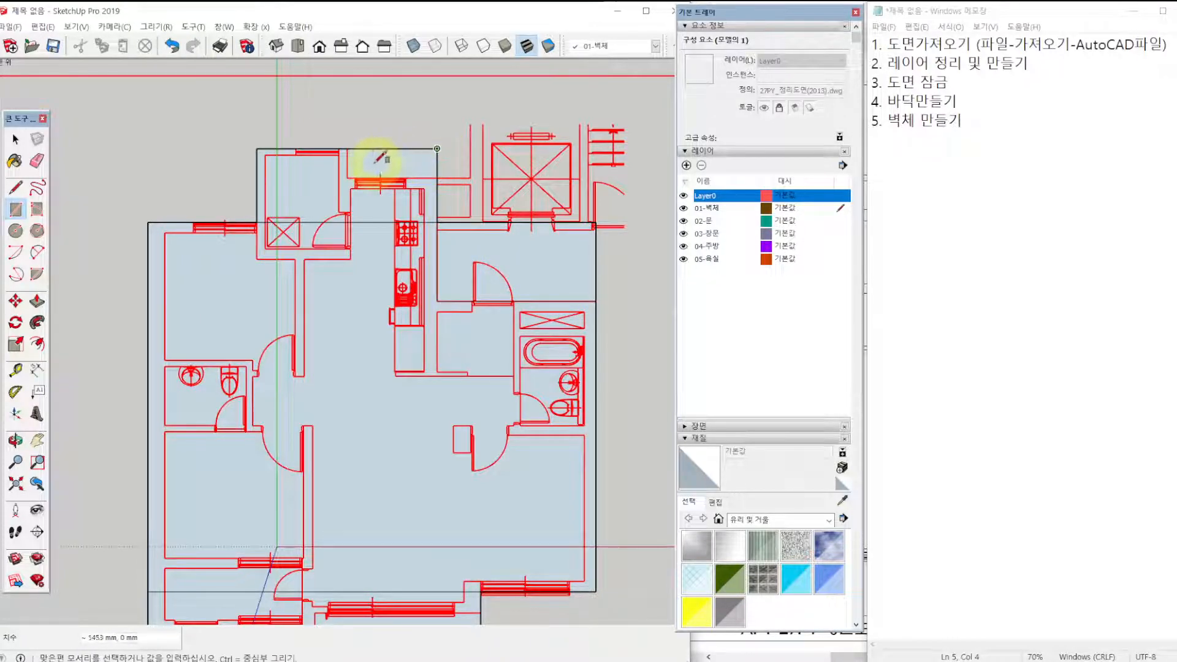
click(347, 178)
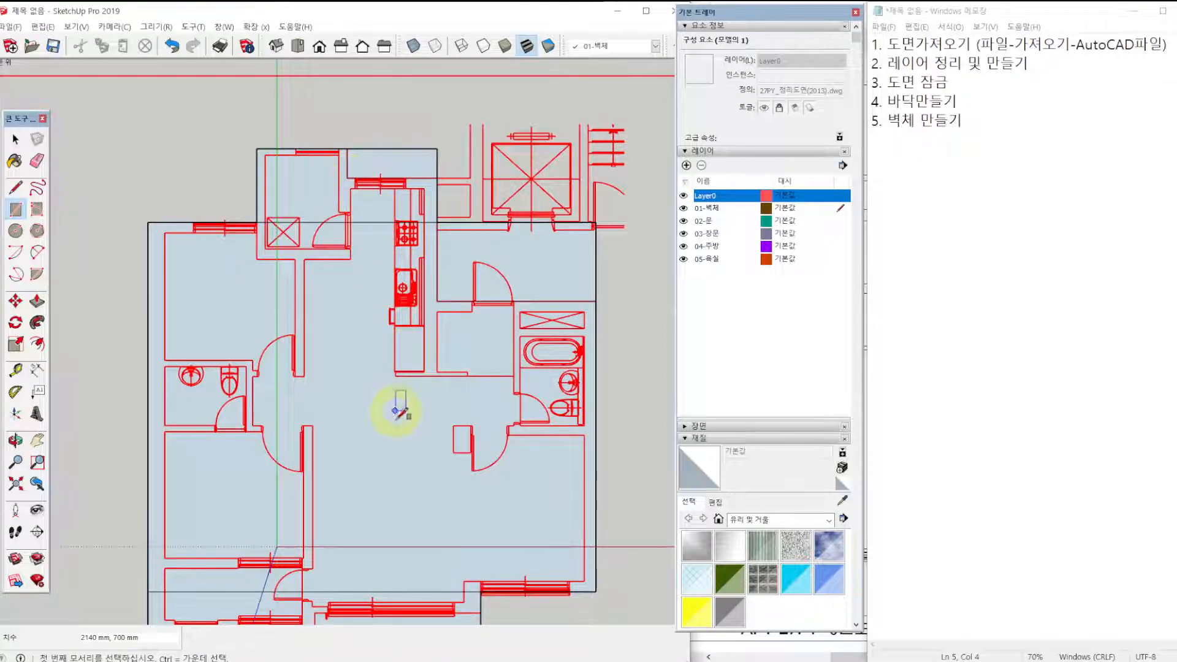
Draw a 3945 × 320 mm rectangle over the notch outside the large living room window at the plan's lower edge.
shift+middle_drag(391, 449, 399, 388)
click(488, 563)
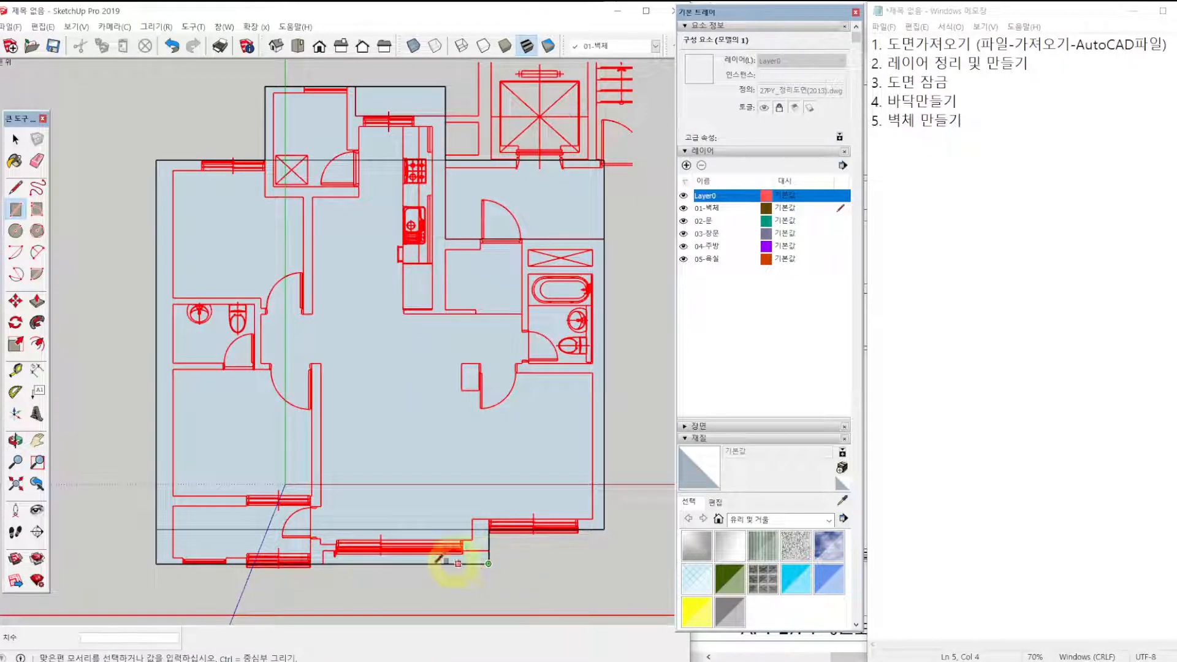
click(323, 551)
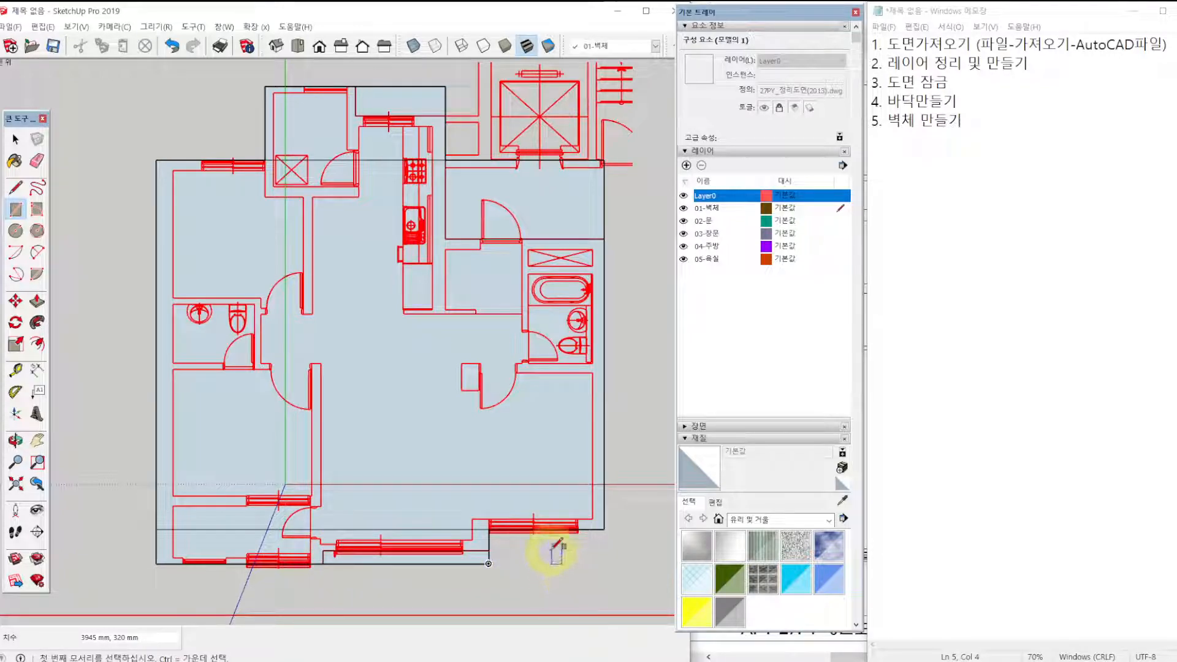
Erase the surplus outer edges around the kitchen notch, the entrance area and the notch below the living room window.
key(e)
drag(432, 84, 462, 87)
drag(600, 183, 557, 137)
drag(494, 559, 481, 573)
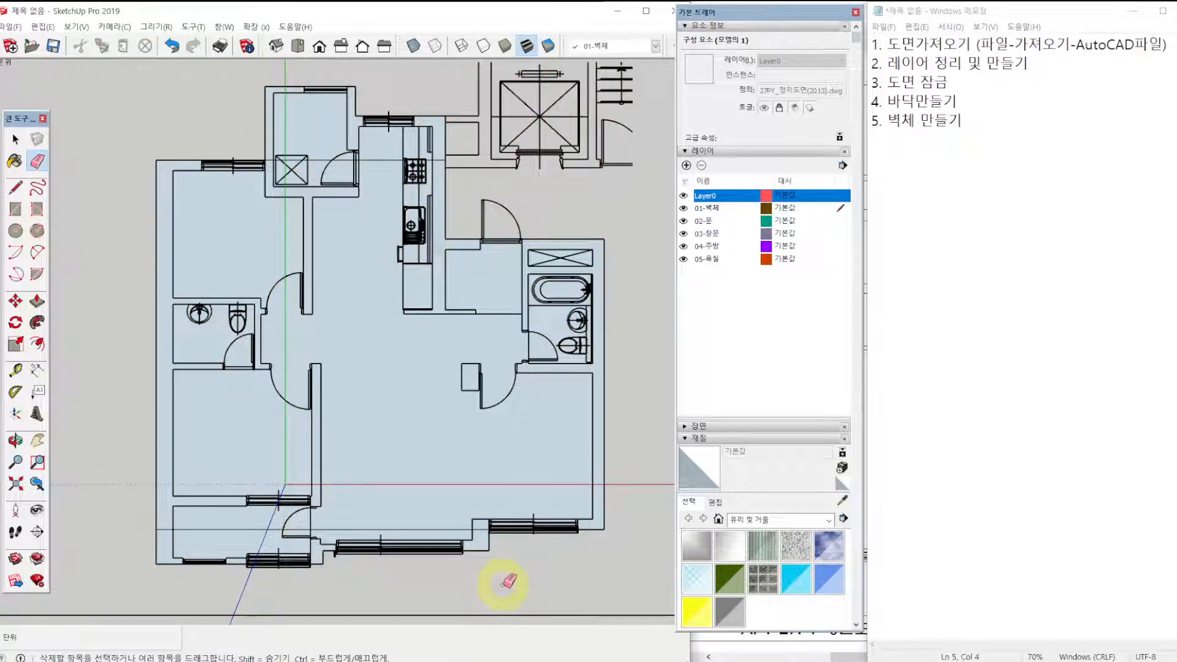
Hide Layer0, erase the dividing edge across the lower part of the floor, and show Layer0 again.
click(683, 196)
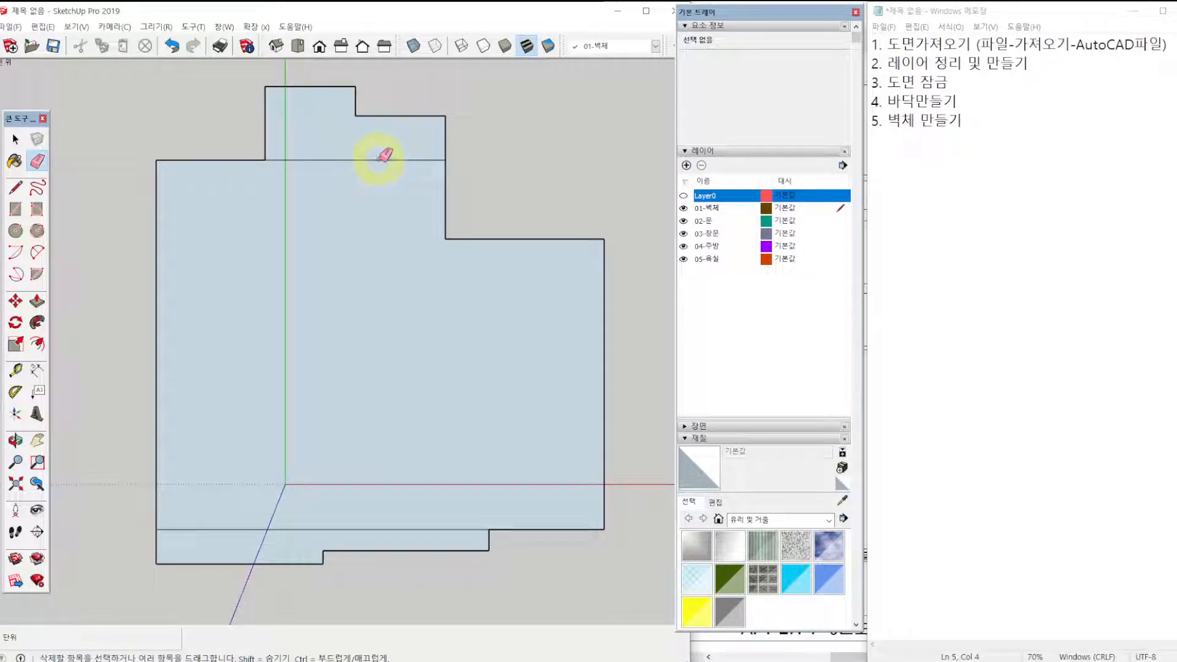
click(366, 530)
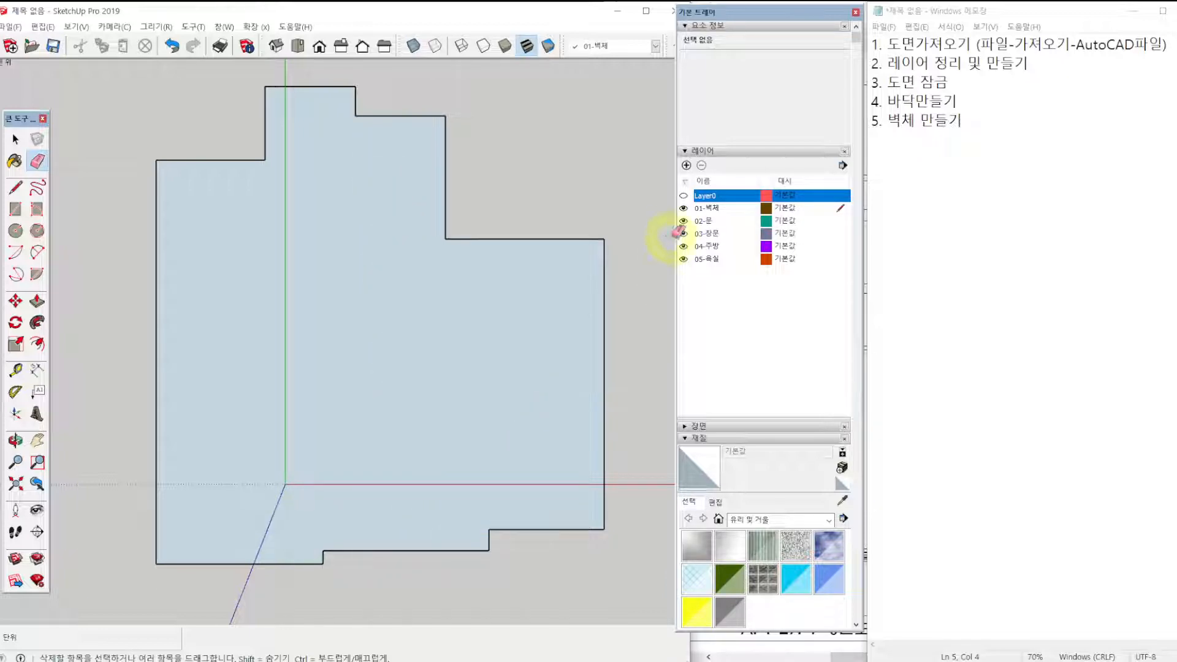
click(684, 196)
Switch the materials to the colors (색상) collection and pick the yellow E05 swatch.
click(760, 519)
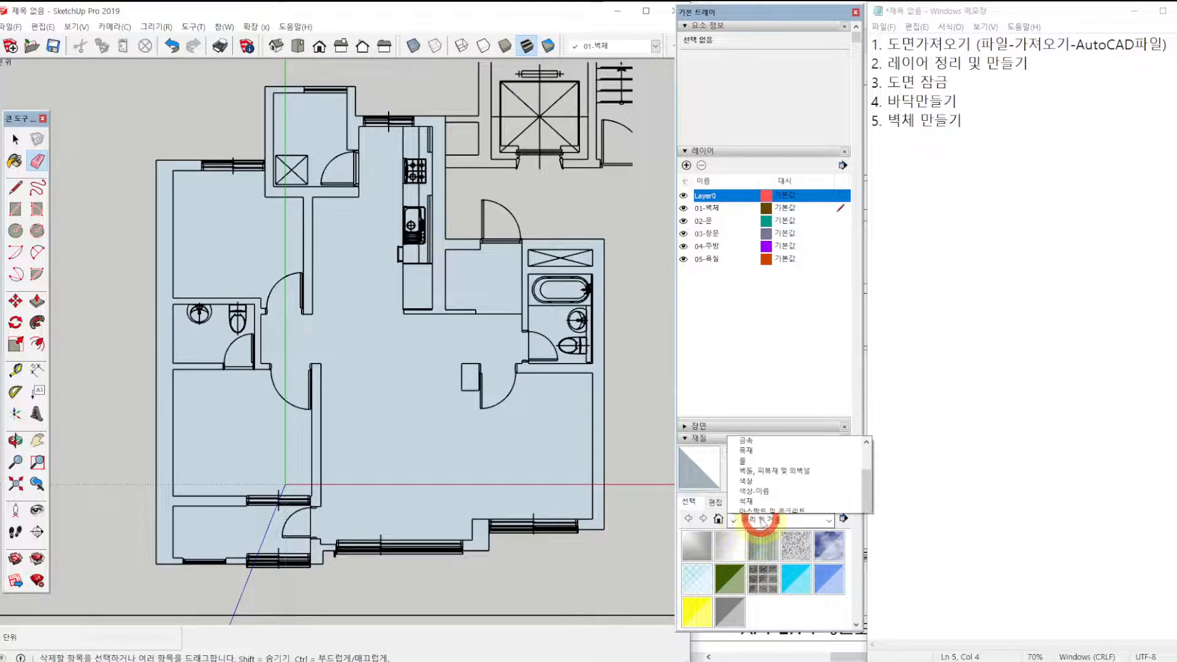
click(754, 394)
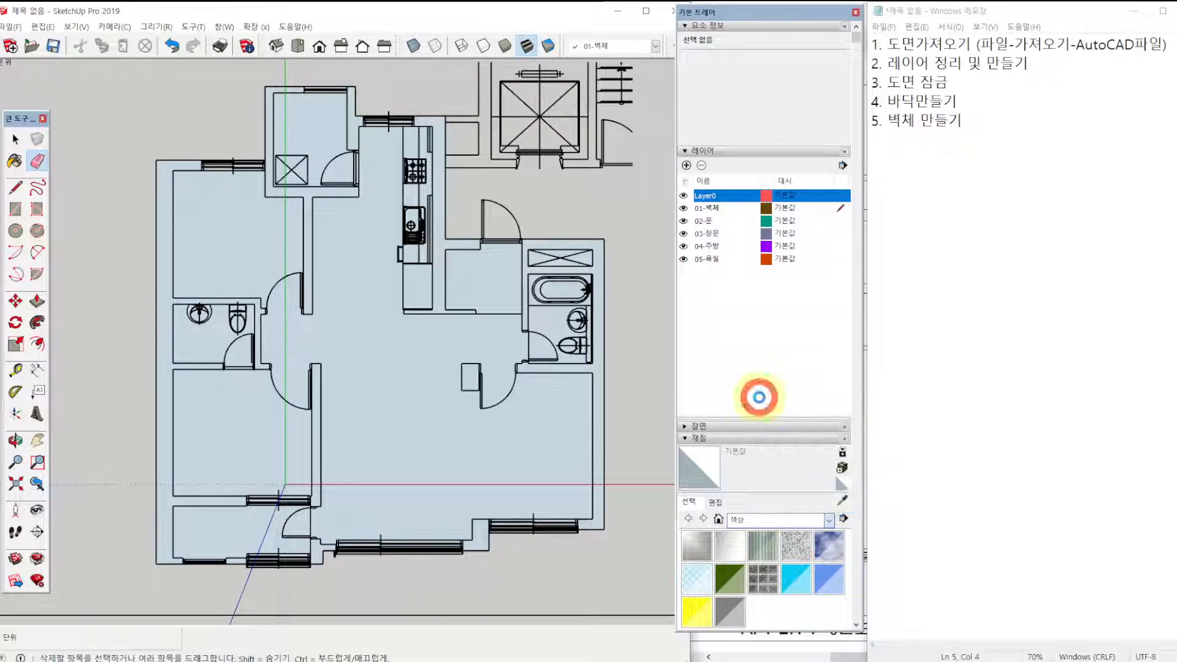
click(707, 552)
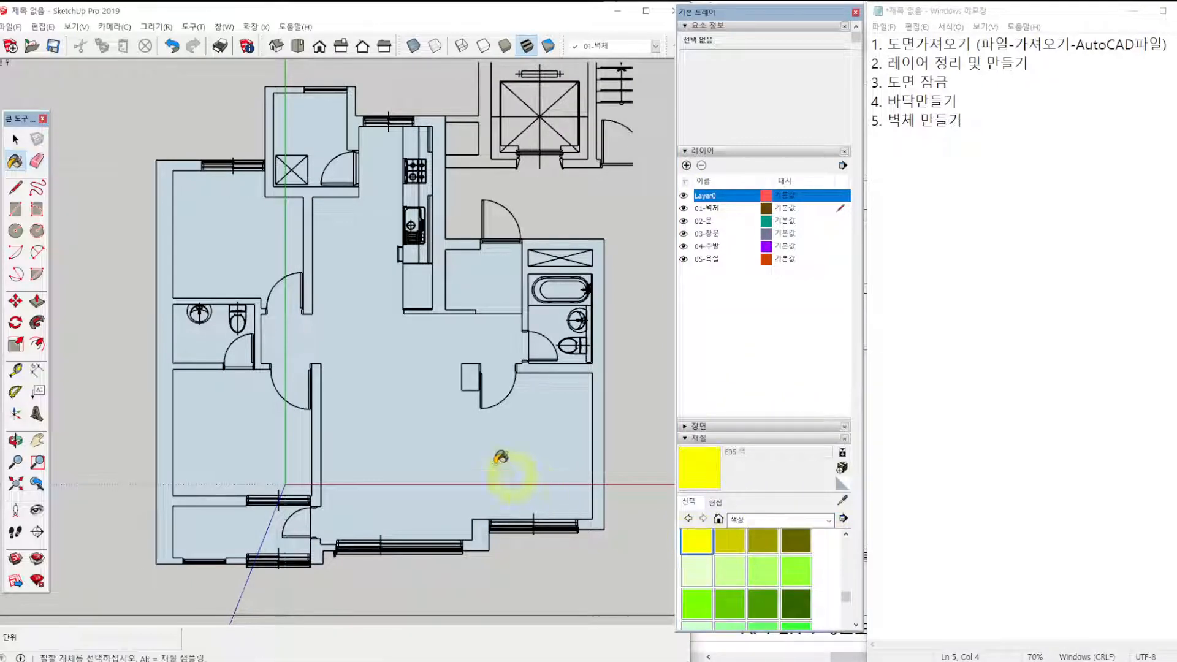
Try painting the unreversed floor face yellow, and undo the paint.
click(490, 453)
click(15, 140)
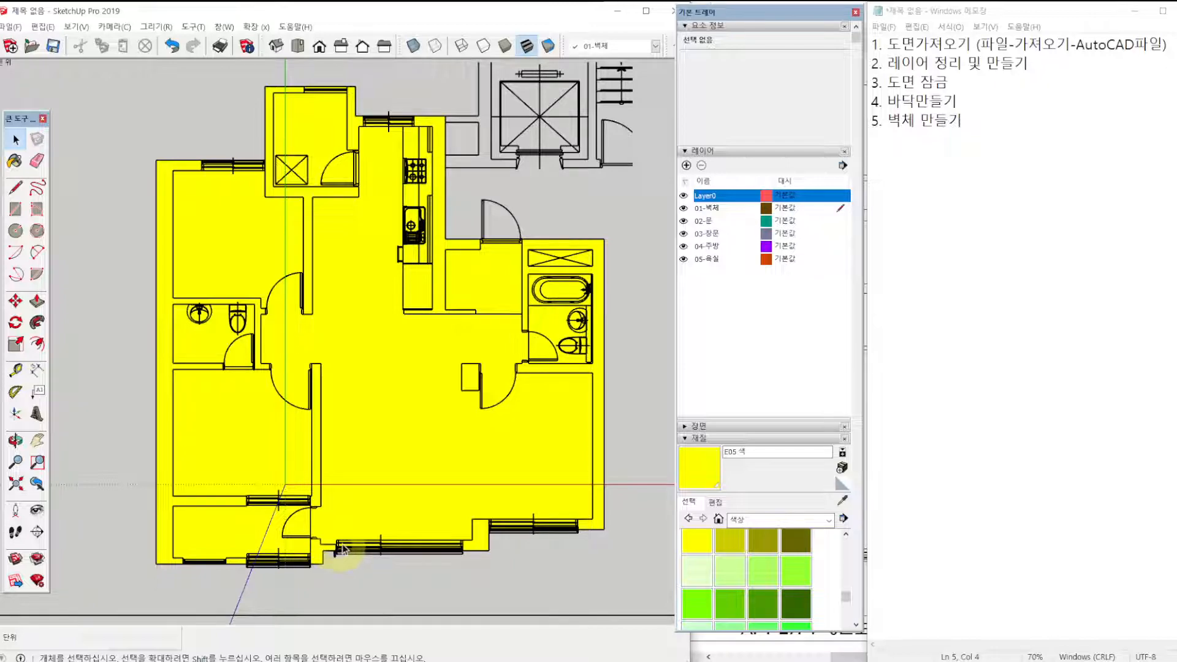
key(ctrl+z)
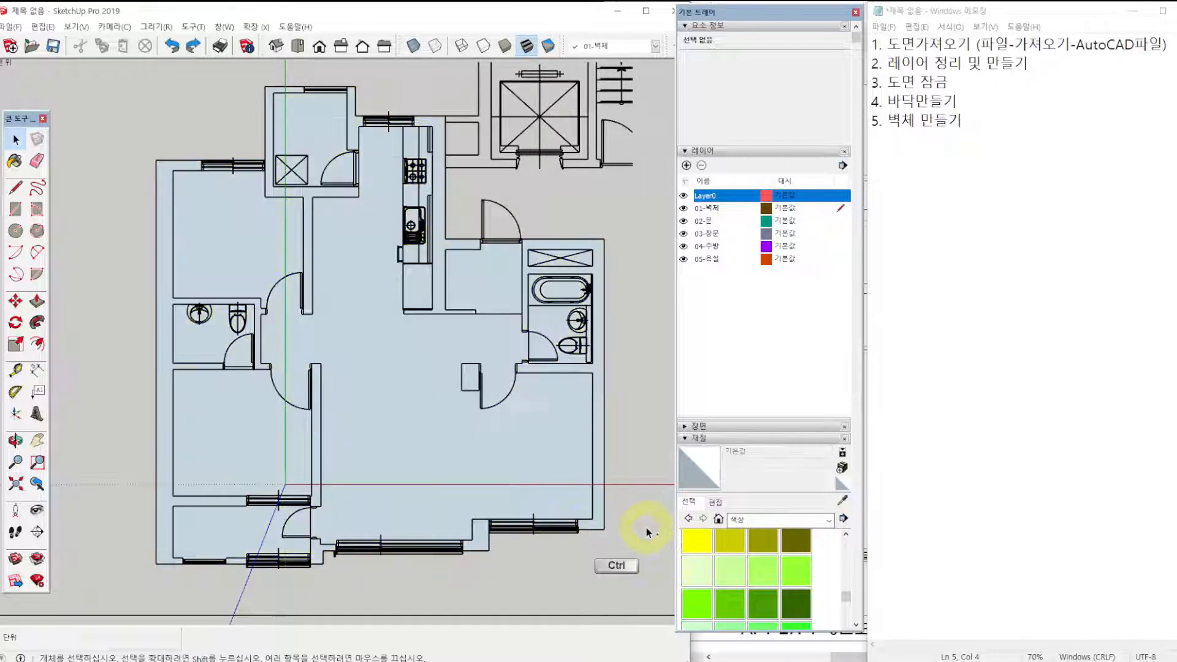
Reverse the floor face, paint its upward side with yellow E05, and clear the selection.
right_click(400, 388)
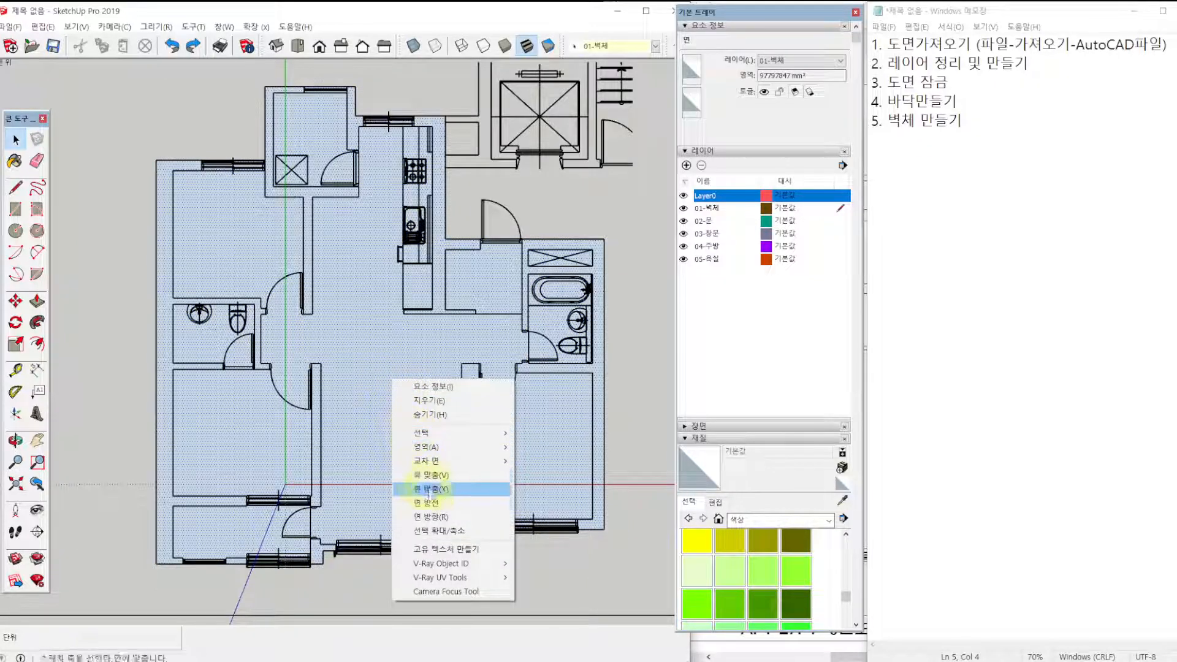
click(436, 506)
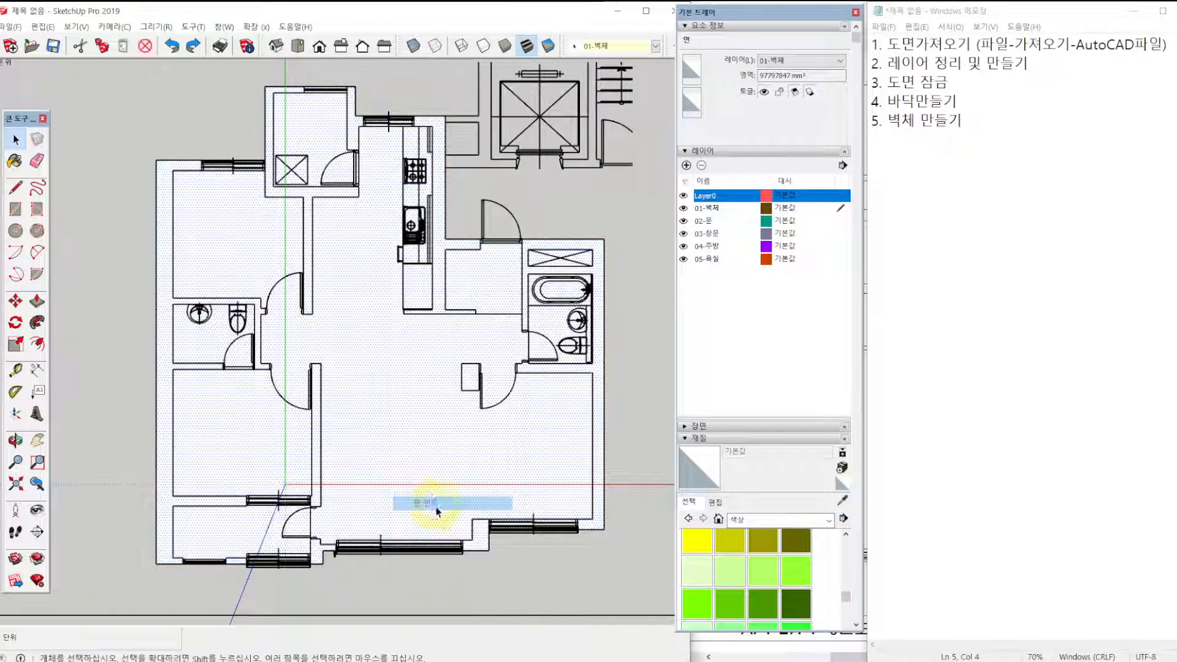
click(697, 539)
click(458, 444)
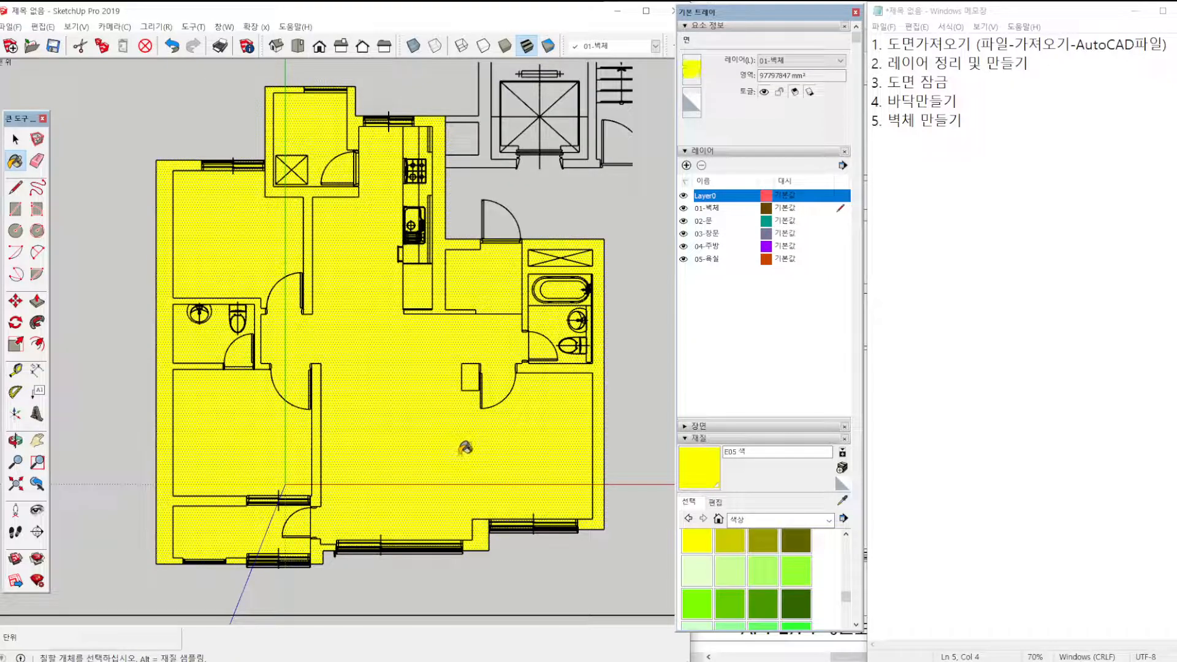
click(16, 140)
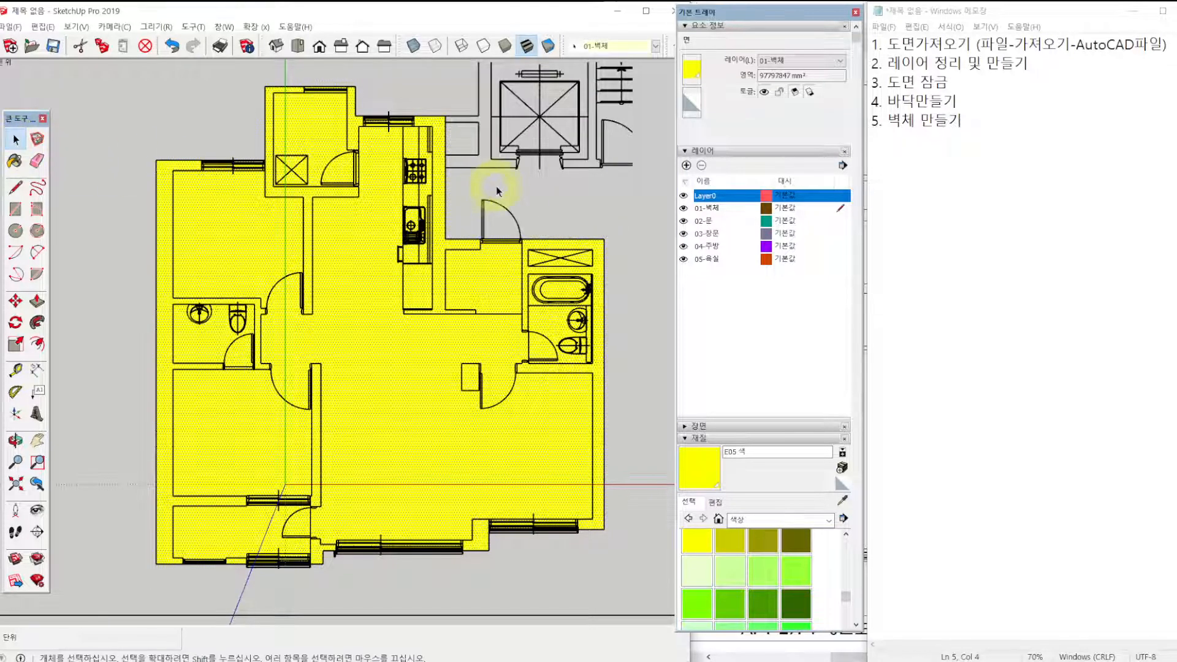
click(570, 200)
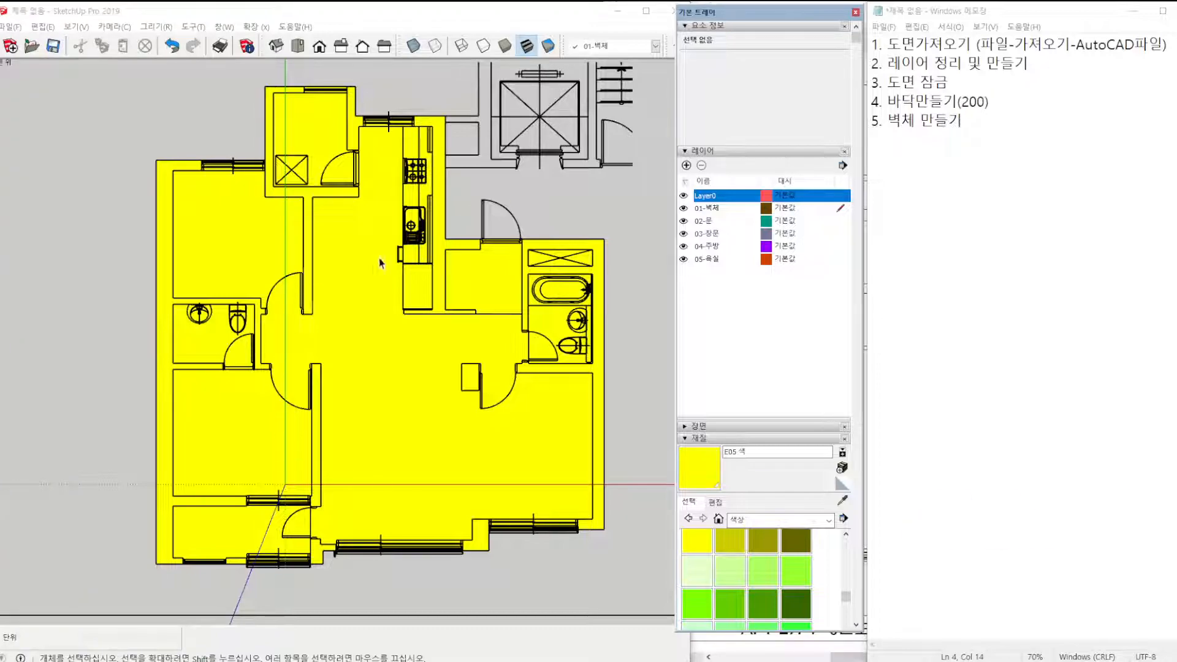
click(539, 213)
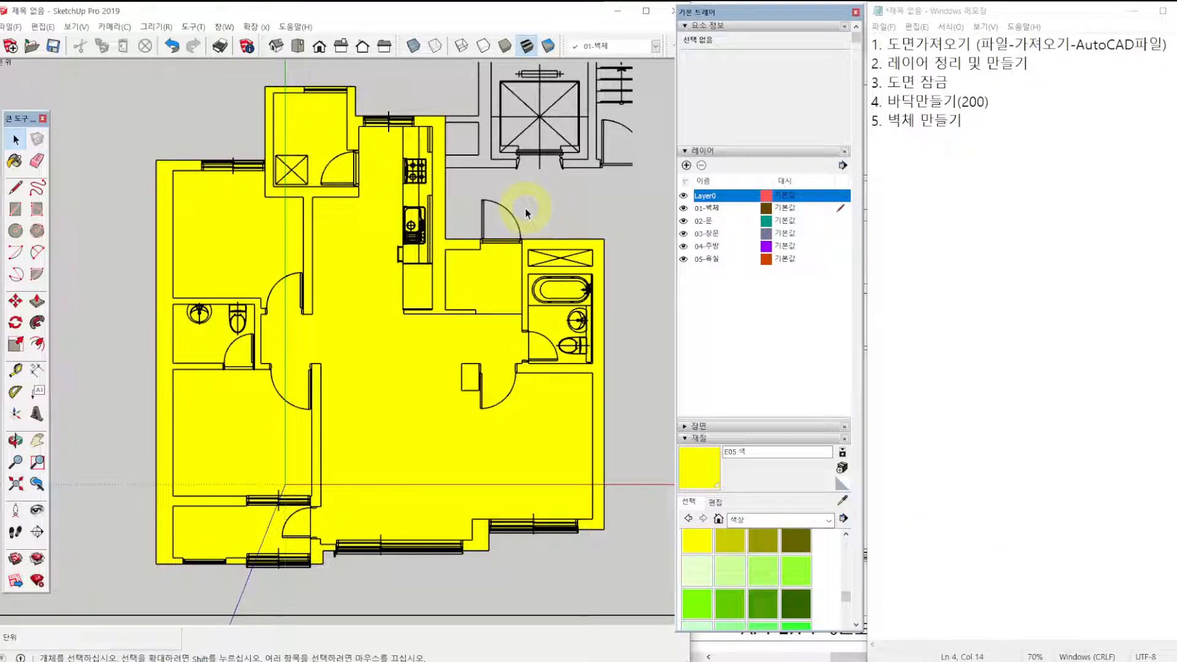
Select the yellow floor face in a perspective view and push it 200 mm downward to form the slab.
key(F8)
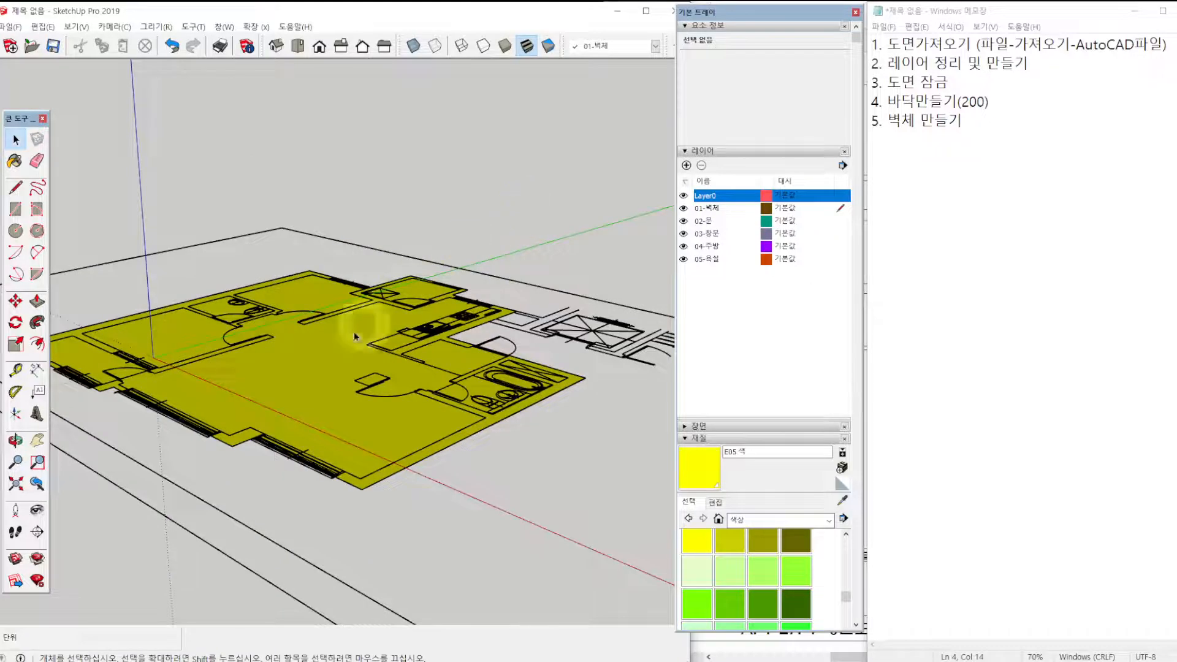
shift+middle_drag(280, 358, 362, 340)
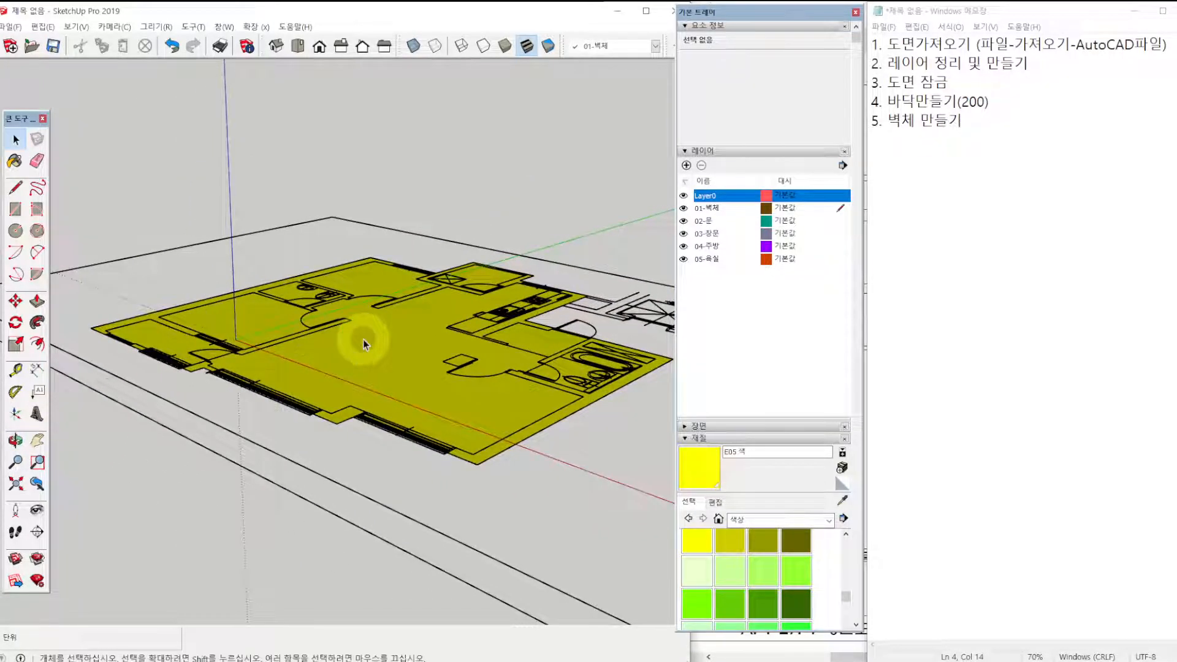
click(371, 347)
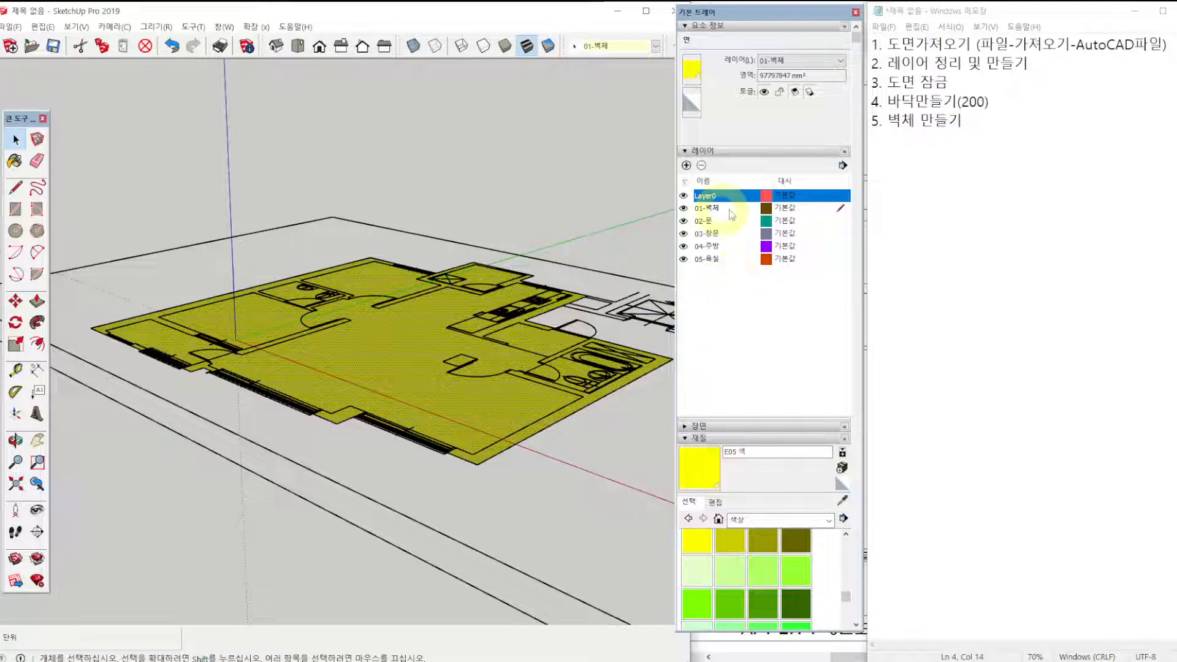
click(759, 301)
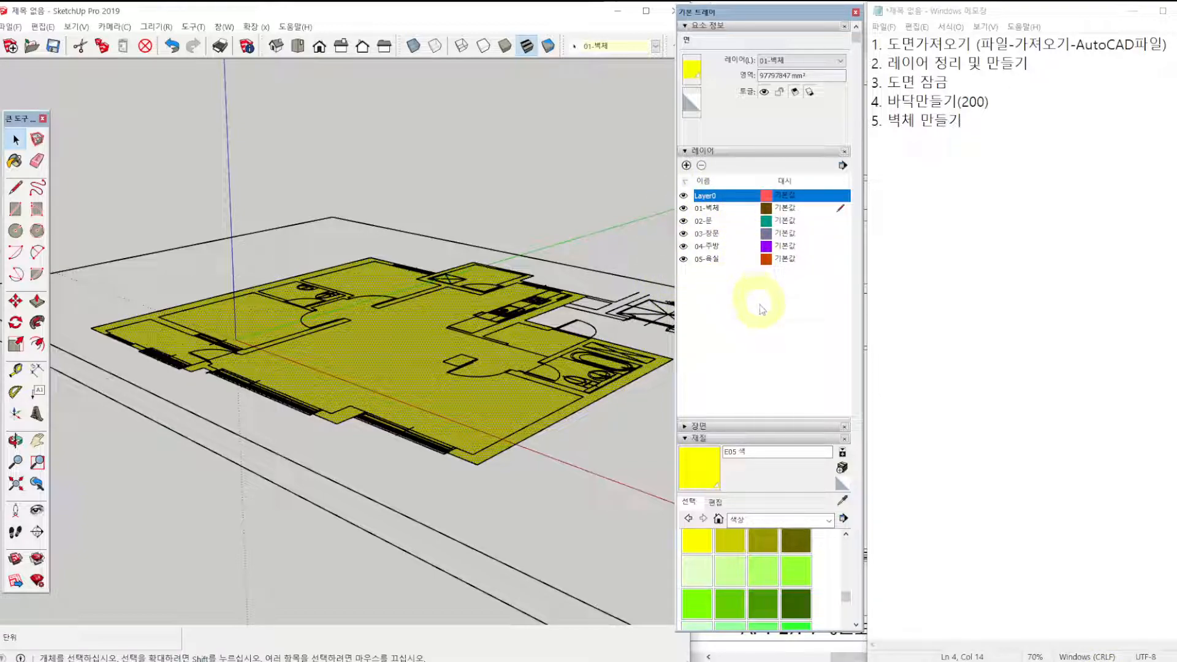
click(498, 436)
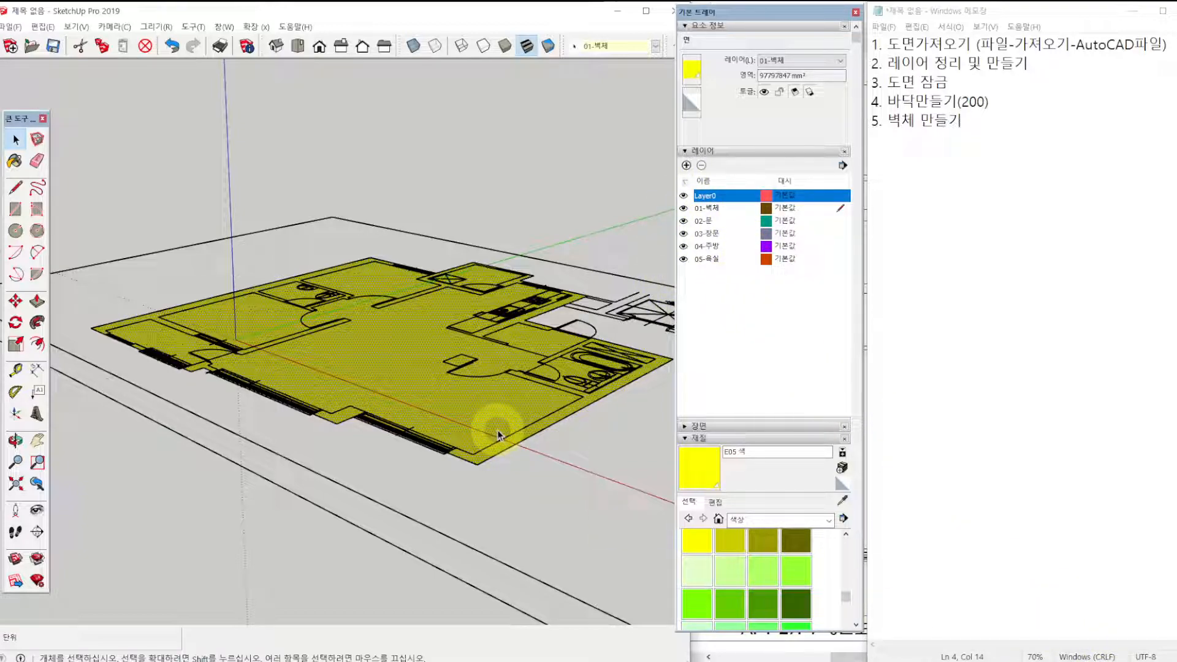
key(p)
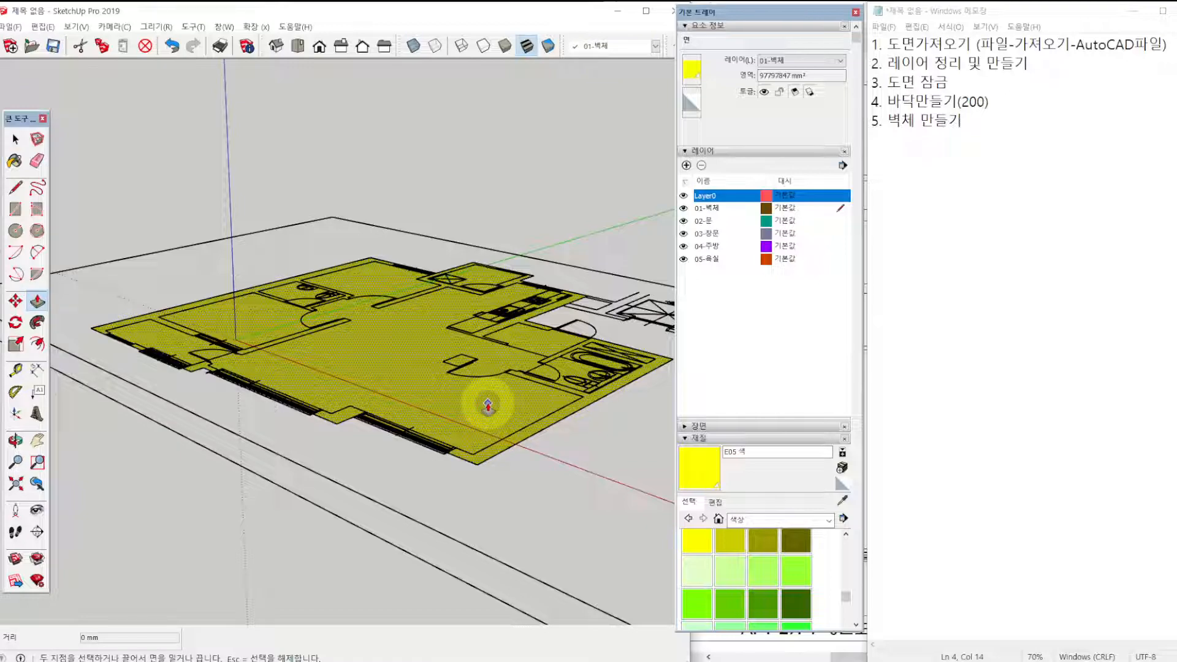
drag(488, 399, 487, 442)
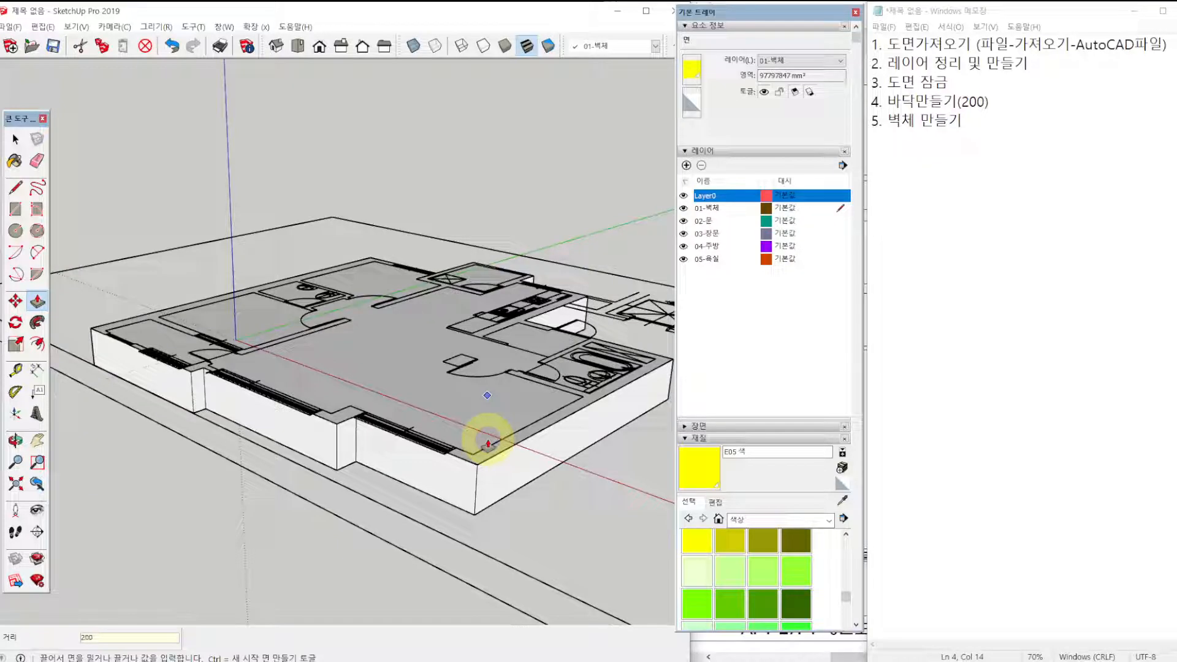
text(200)
key(Return)
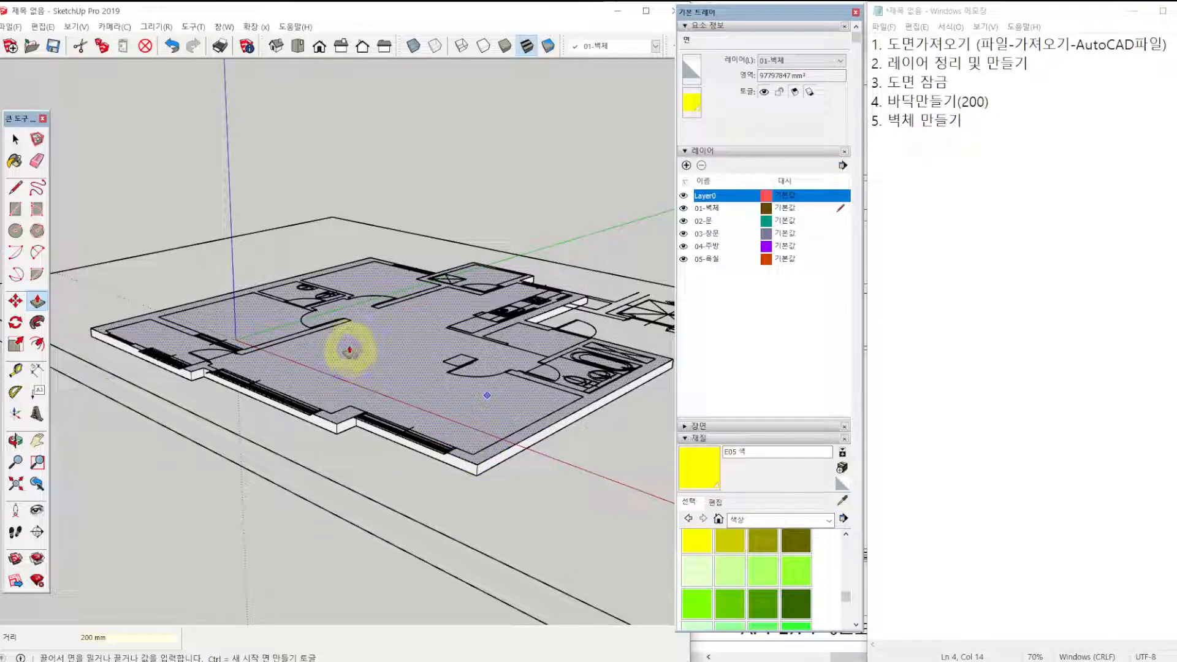
Switch to the top view of the plan and highlight the 01-벽체 layer.
key(F2)
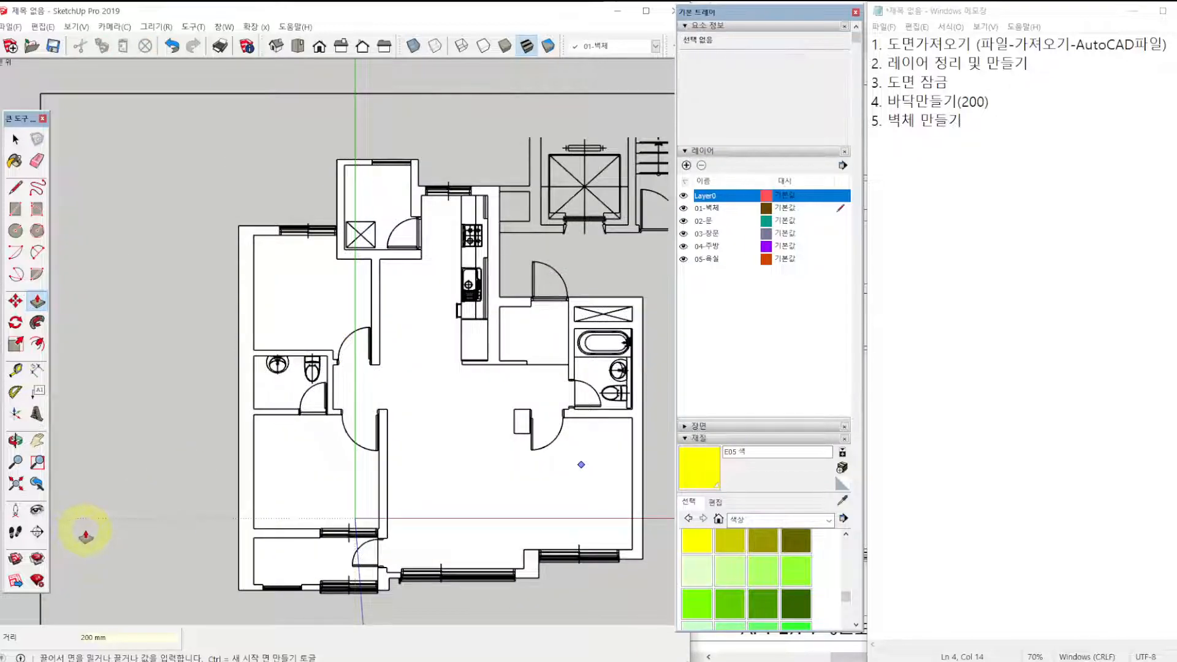
click(727, 210)
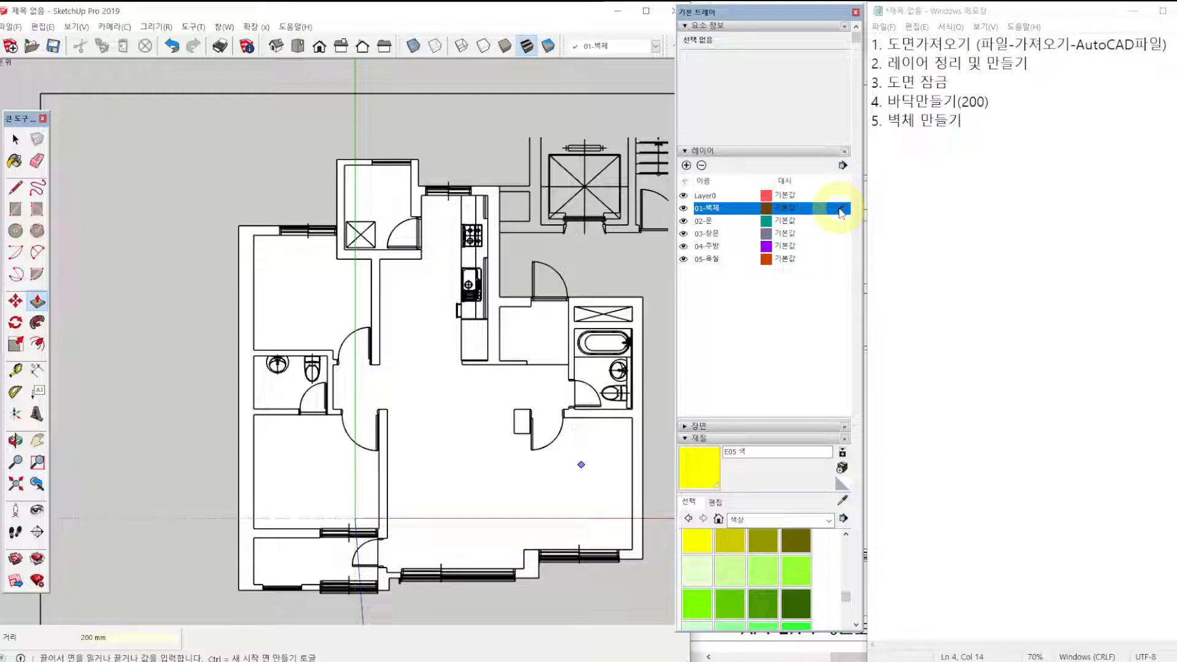
click(314, 427)
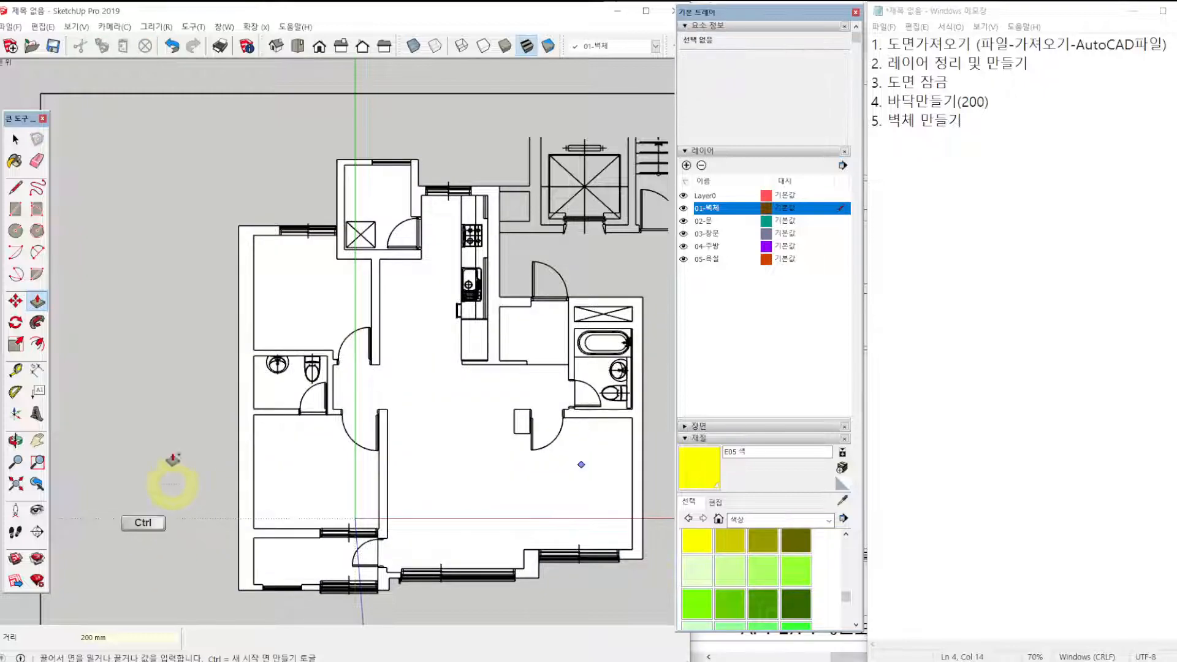
key(ctrl+2)
mouse_move(267, 229)
mouse_down()
mouse_move(245, 229)
mouse_move(244, 368)
mouse_move(250, 576)
mouse_move(265, 590)
mouse_up()
drag(249, 533, 313, 532)
drag(251, 412, 288, 412)
mouse_move(251, 354)
mouse_down()
mouse_move(326, 354)
mouse_move(326, 408)
mouse_move(384, 491)
mouse_move(383, 533)
mouse_up()
mouse_move(378, 369)
mouse_down()
mouse_move(394, 256)
mouse_move(381, 263)
mouse_move(331, 233)
mouse_move(329, 176)
mouse_move(367, 163)
mouse_move(502, 263)
mouse_move(471, 375)
mouse_up()
key(Escape)
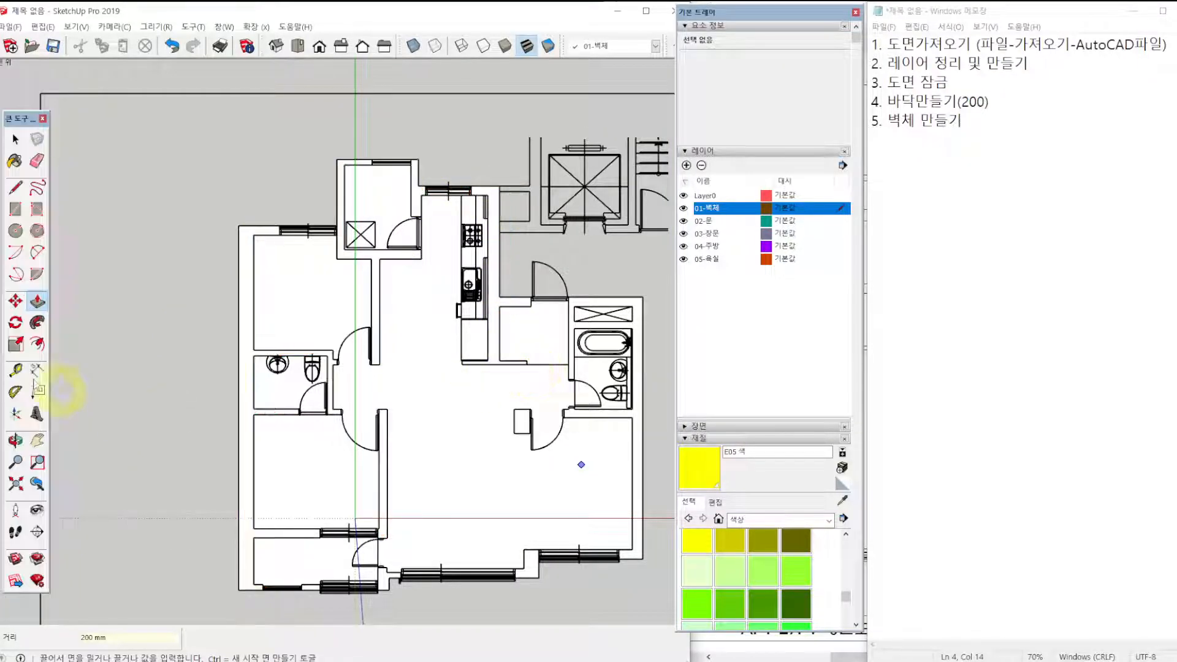
Hide Layer0 to inspect the slab without the plan linework, show it again, and highlight the 01-벽체 layer.
scroll(248, 305, up, 1)
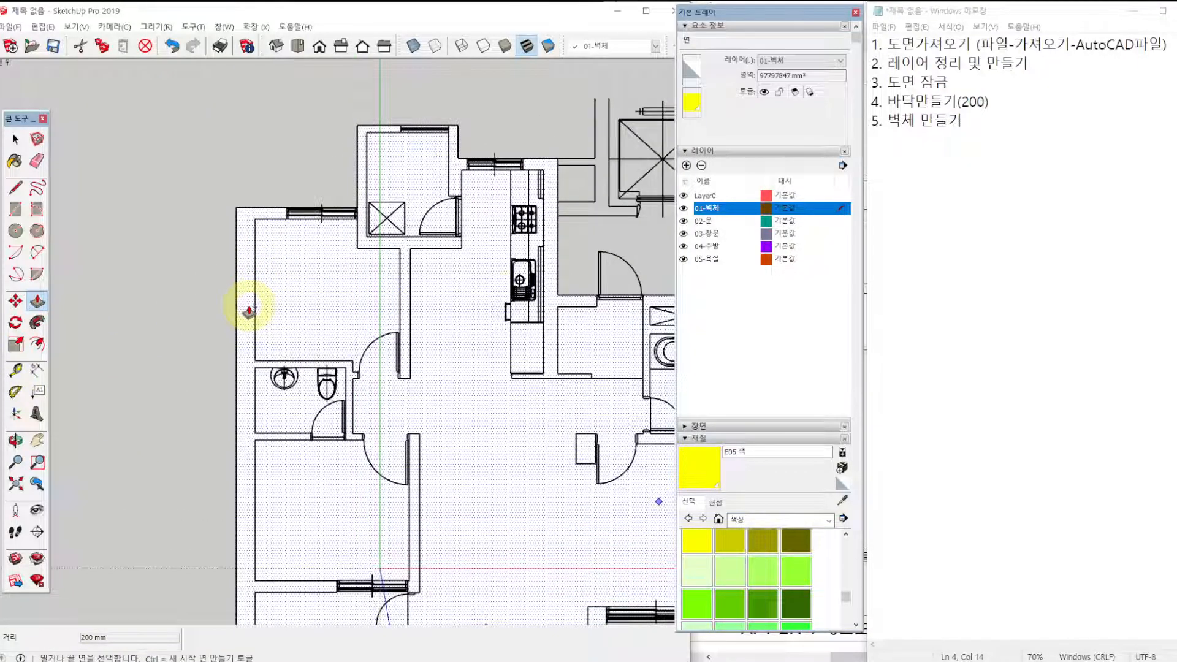
click(684, 196)
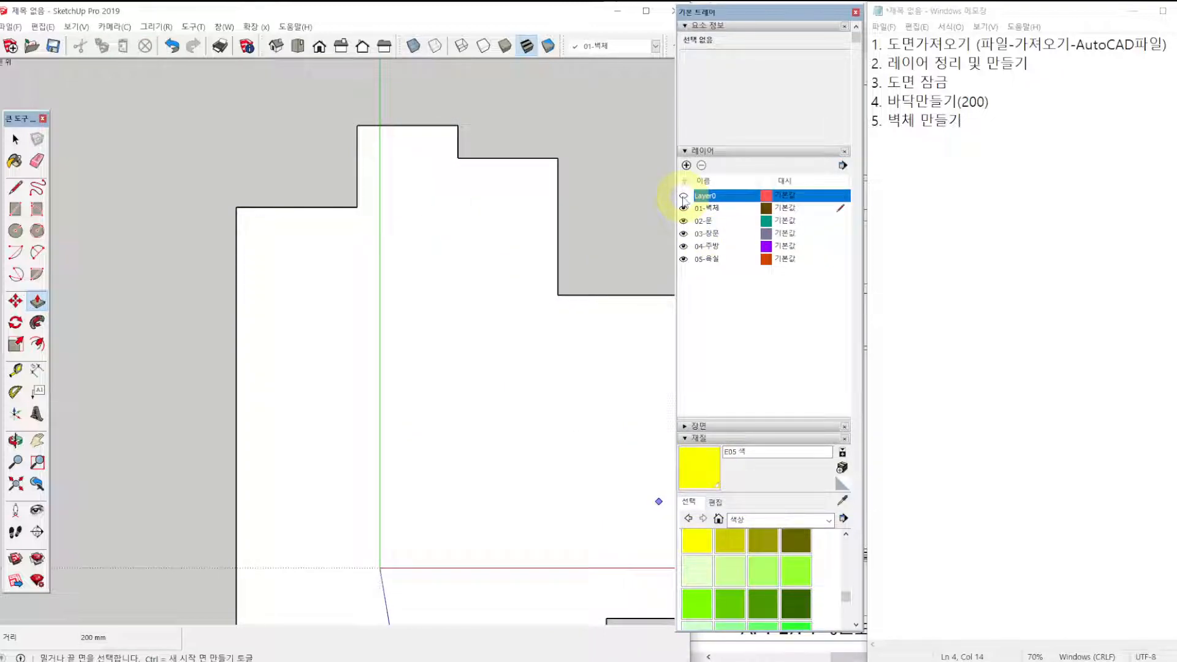
scroll(366, 241, down, 2)
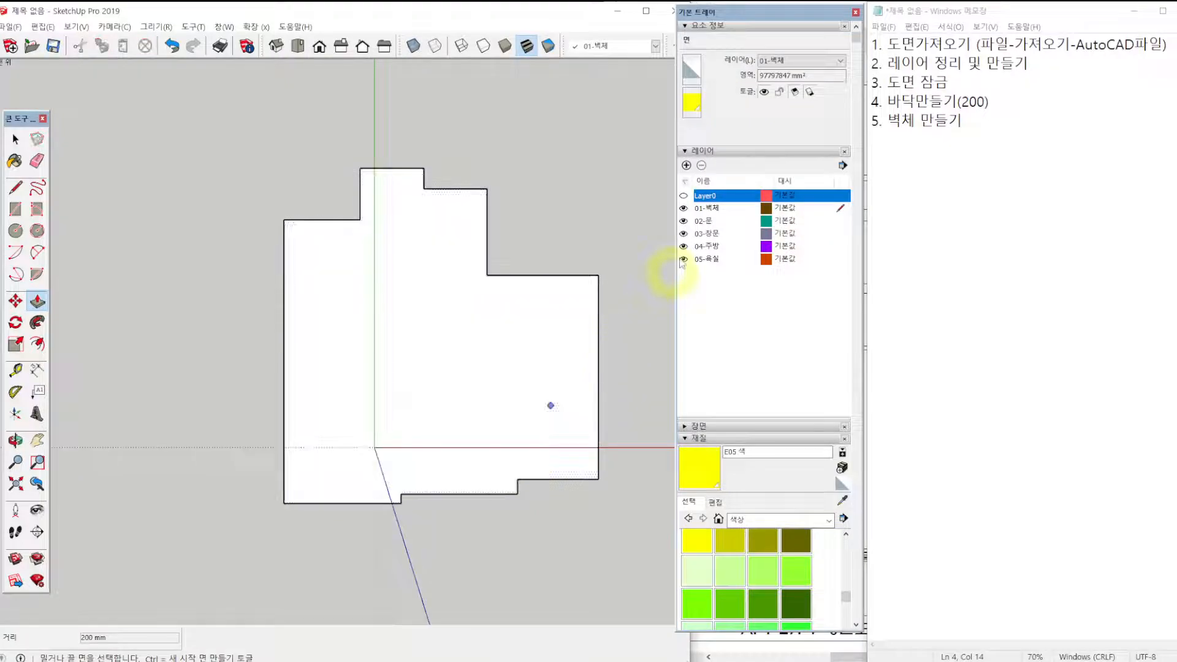
click(683, 195)
click(706, 207)
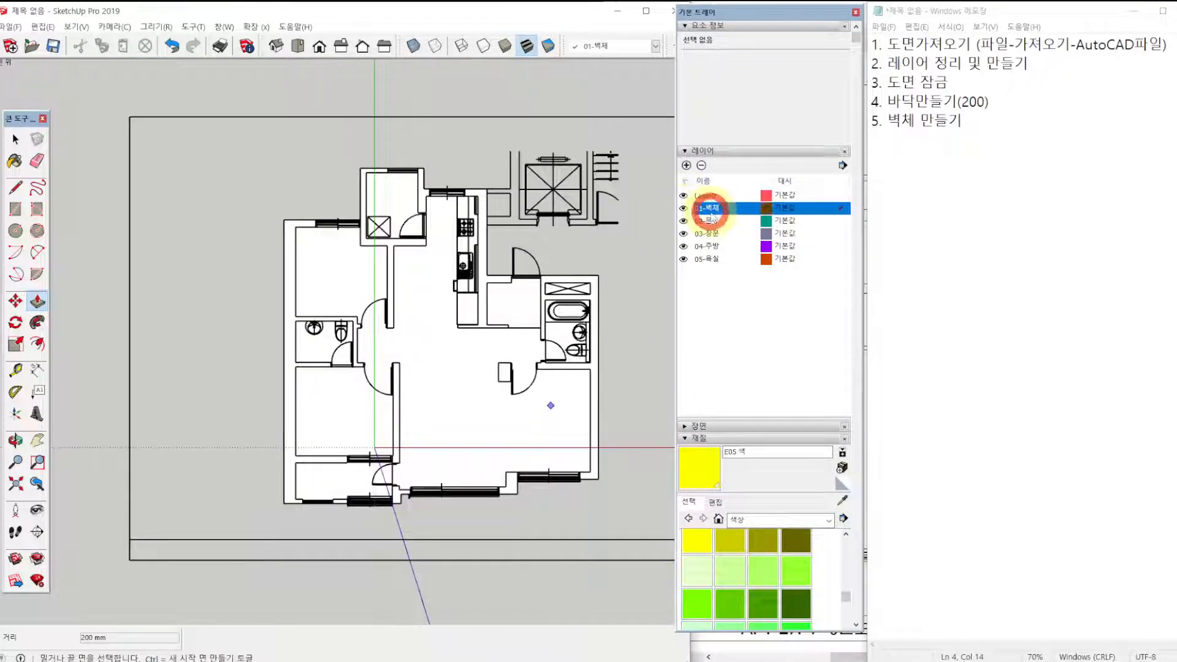
Draw a 640 × 415 mm rectangle over the freestanding column outline beside the living-room-side bedroom door.
scroll(295, 225, up, 4)
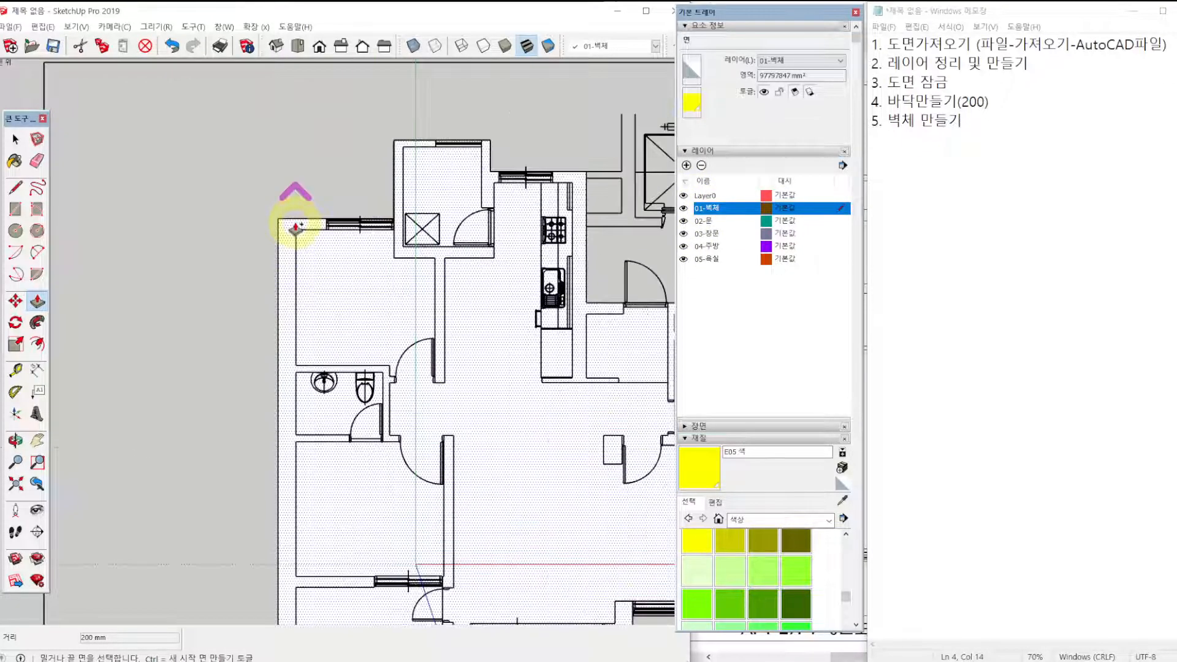
click(284, 245)
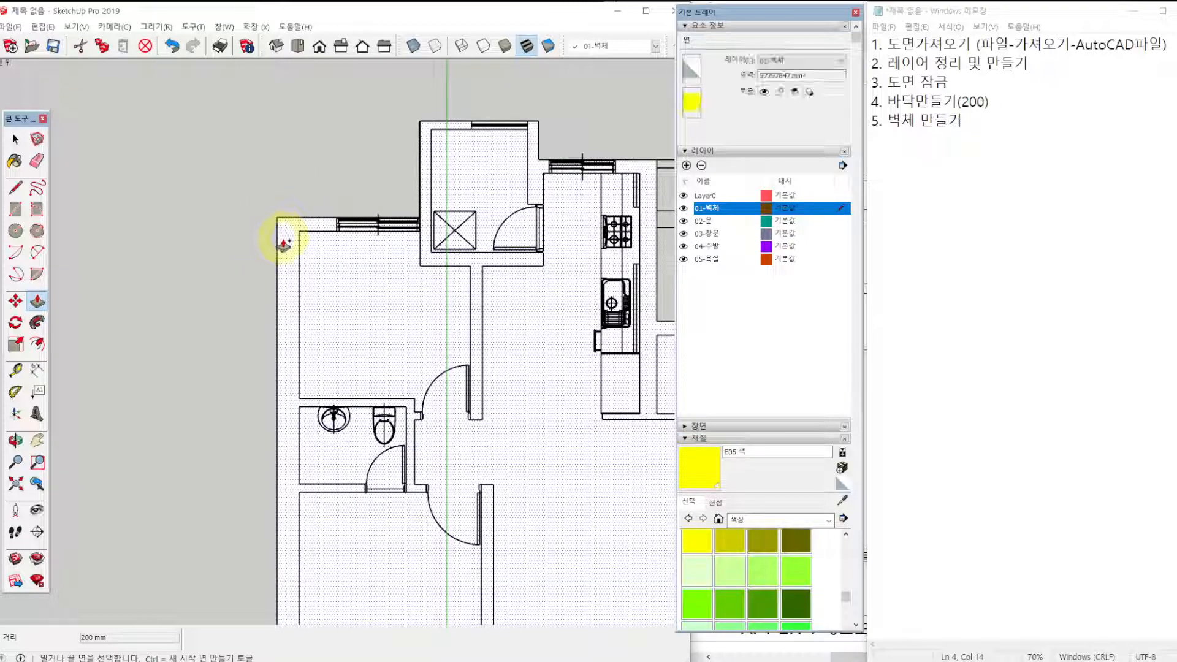
scroll(288, 245, down, 4)
scroll(462, 512, up, 5)
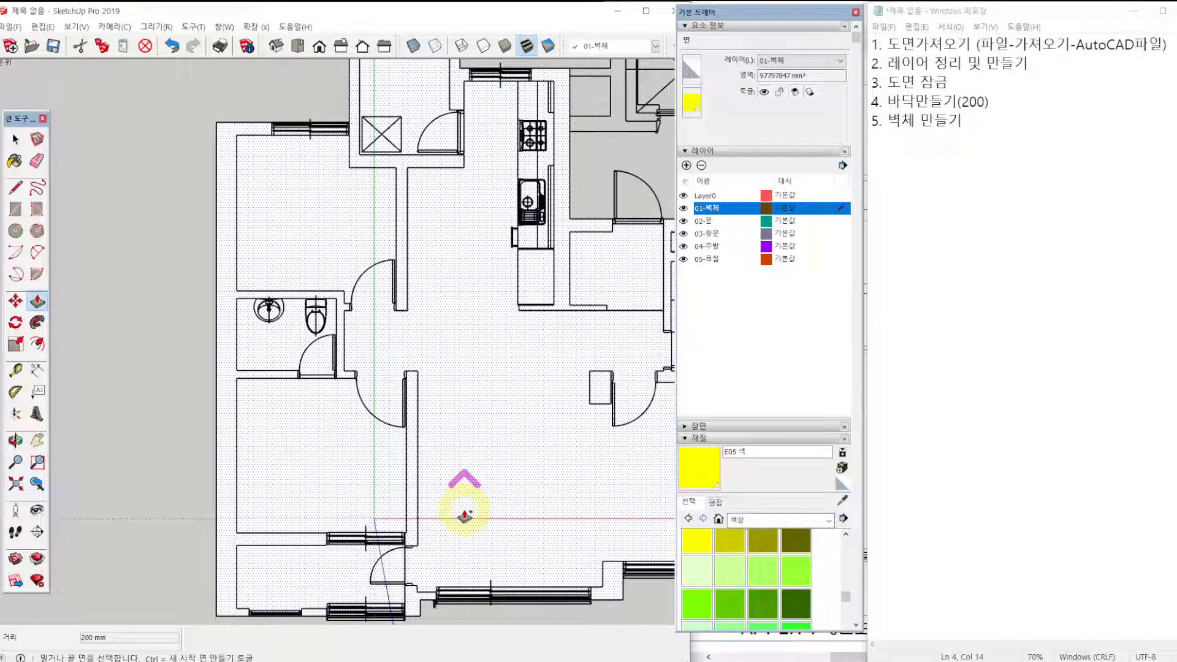
key(r)
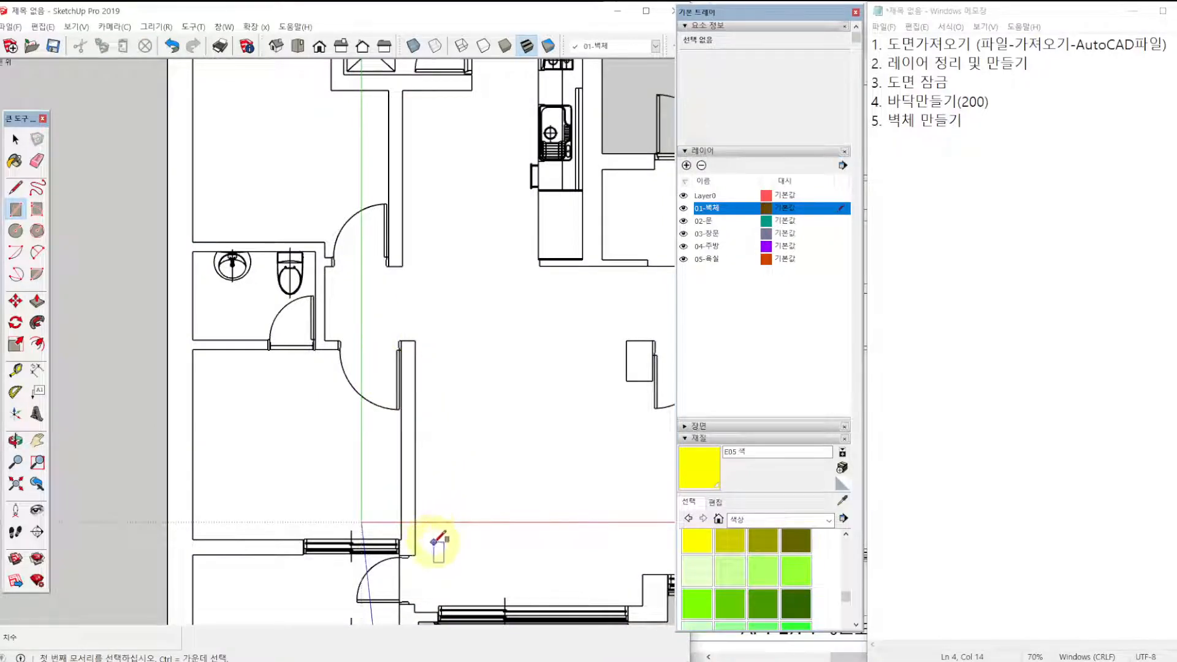
scroll(437, 551, up, 1)
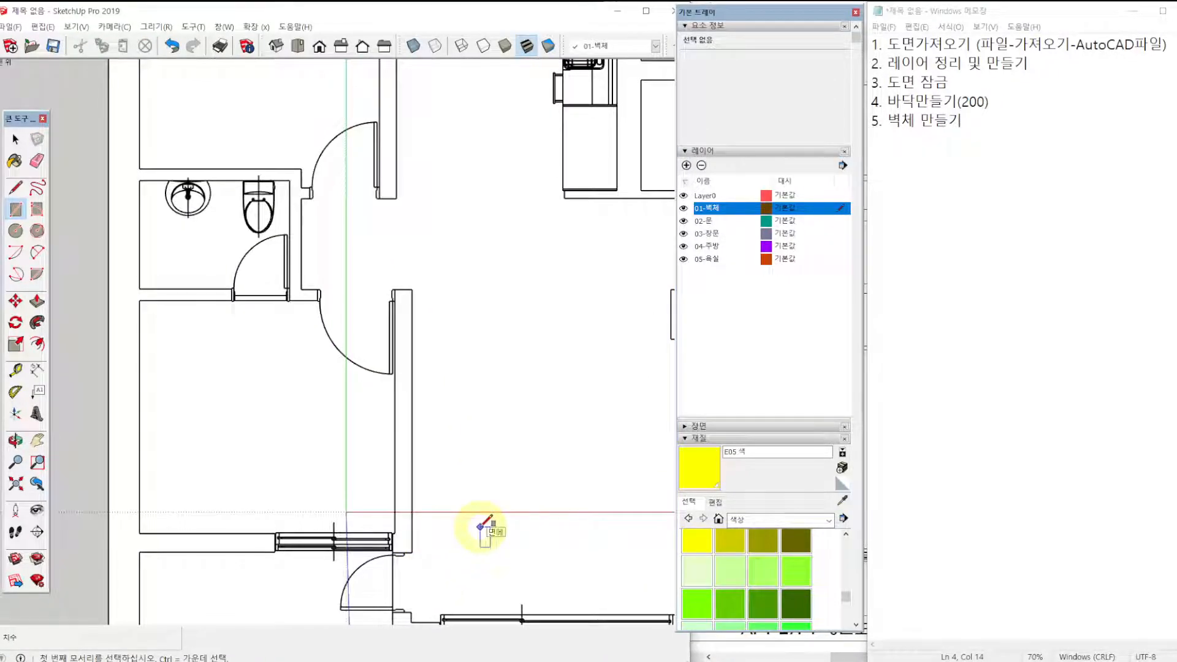
scroll(407, 546, up, 1)
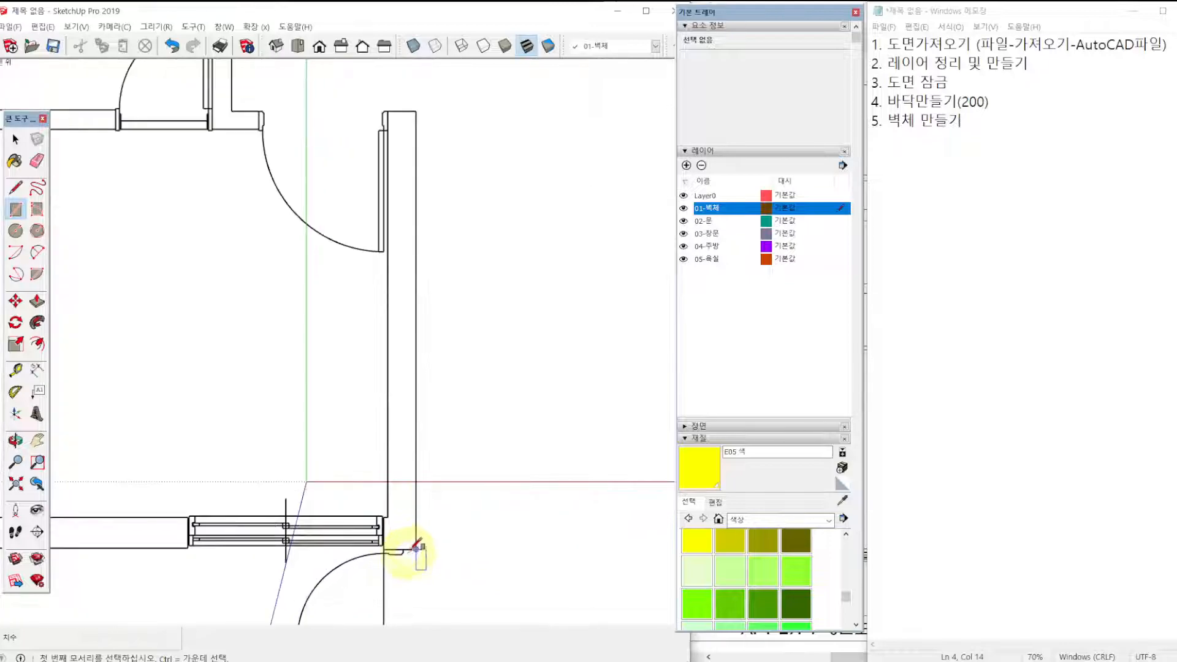
scroll(407, 515, down, 2)
scroll(422, 365, down, 1)
scroll(481, 347, up, 5)
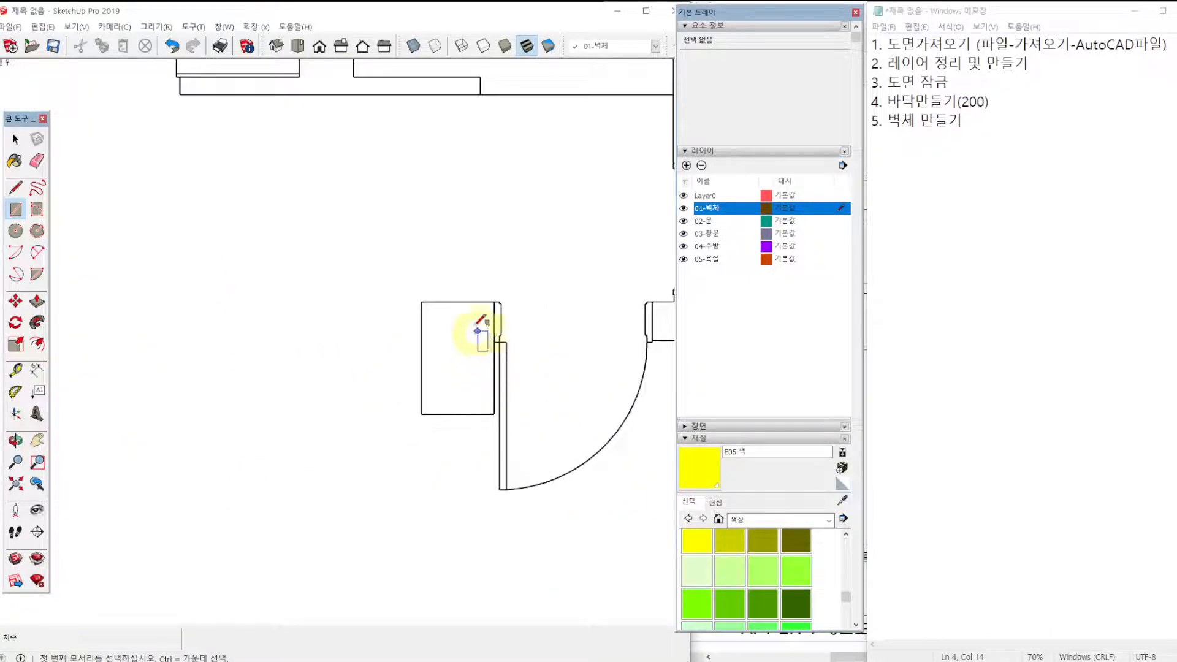
click(421, 301)
click(494, 413)
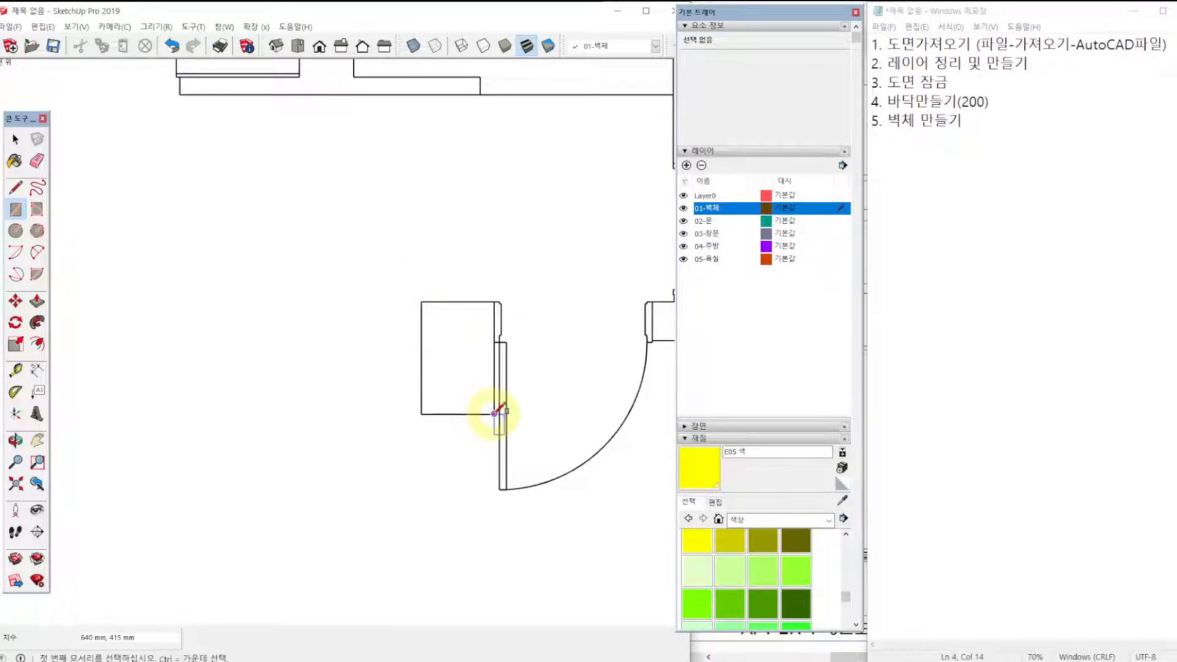
Paint the column rectangle yellow E05, then hide and show Layer0 to check it against the slab.
key(b)
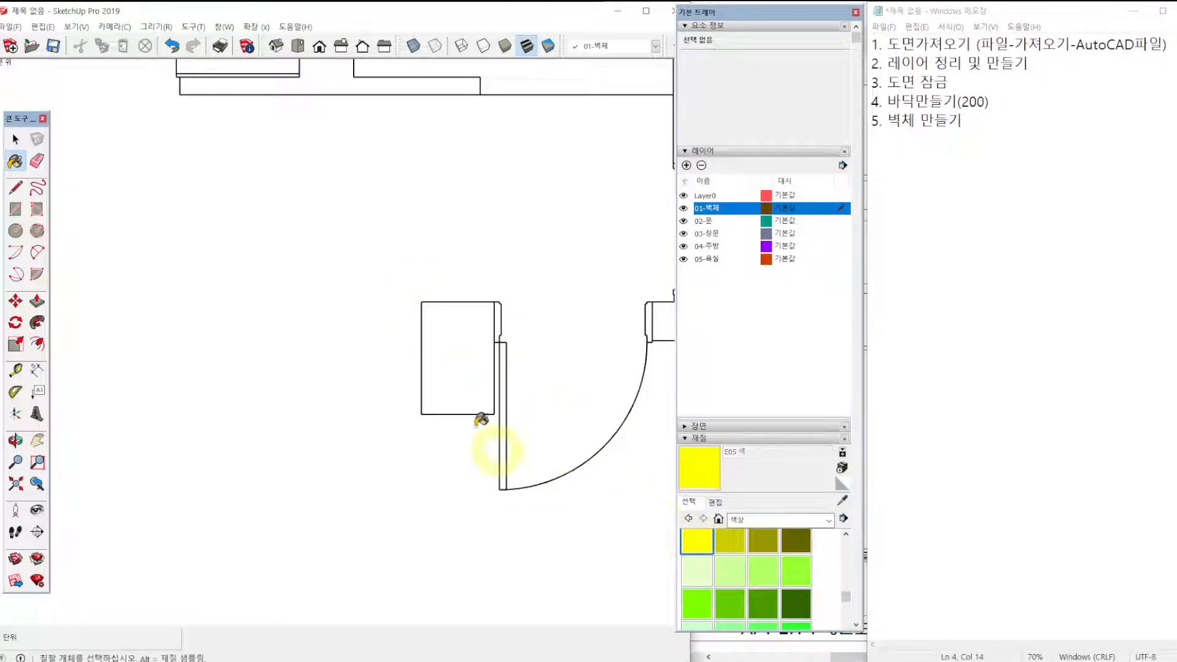
click(460, 369)
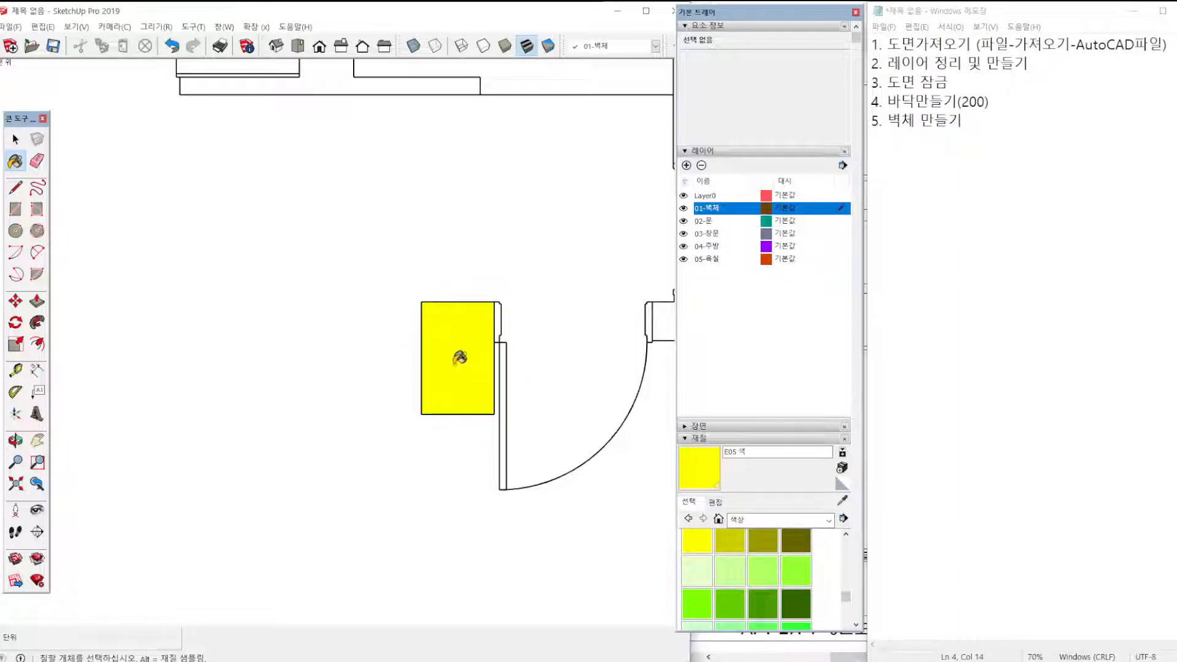
click(683, 195)
scroll(407, 416, down, 5)
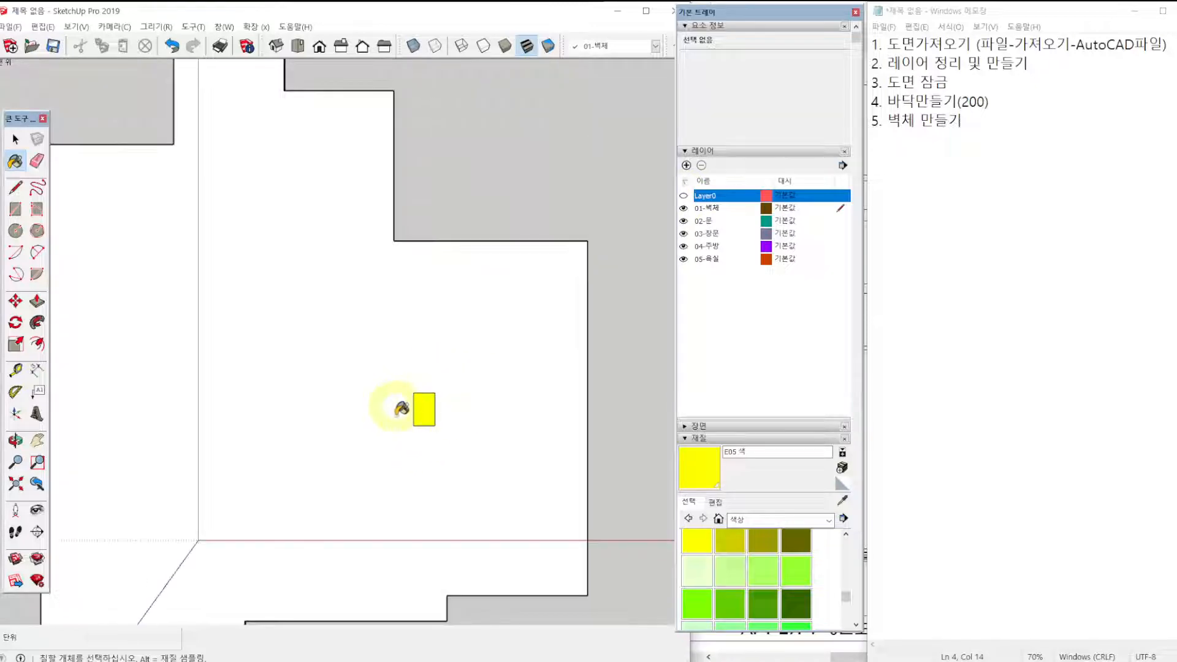
click(684, 195)
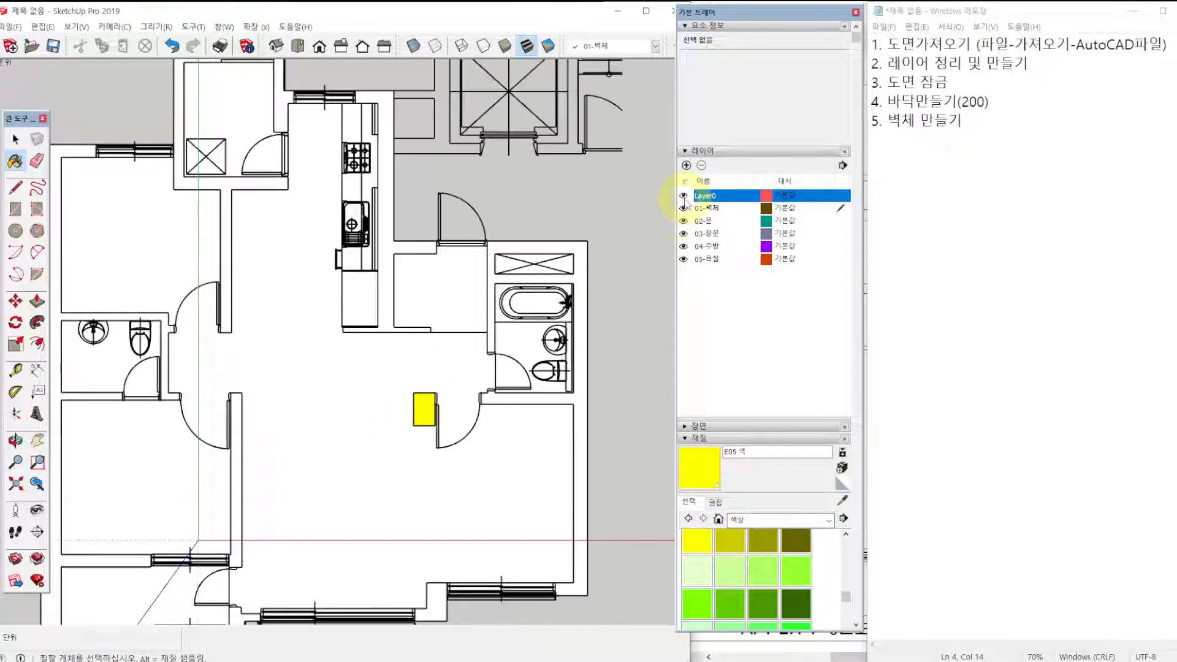
Draw a 3150 × 220 mm rectangle over the long interior wall between the bedroom and the living room.
scroll(385, 367, up, 3)
scroll(384, 368, up, 3)
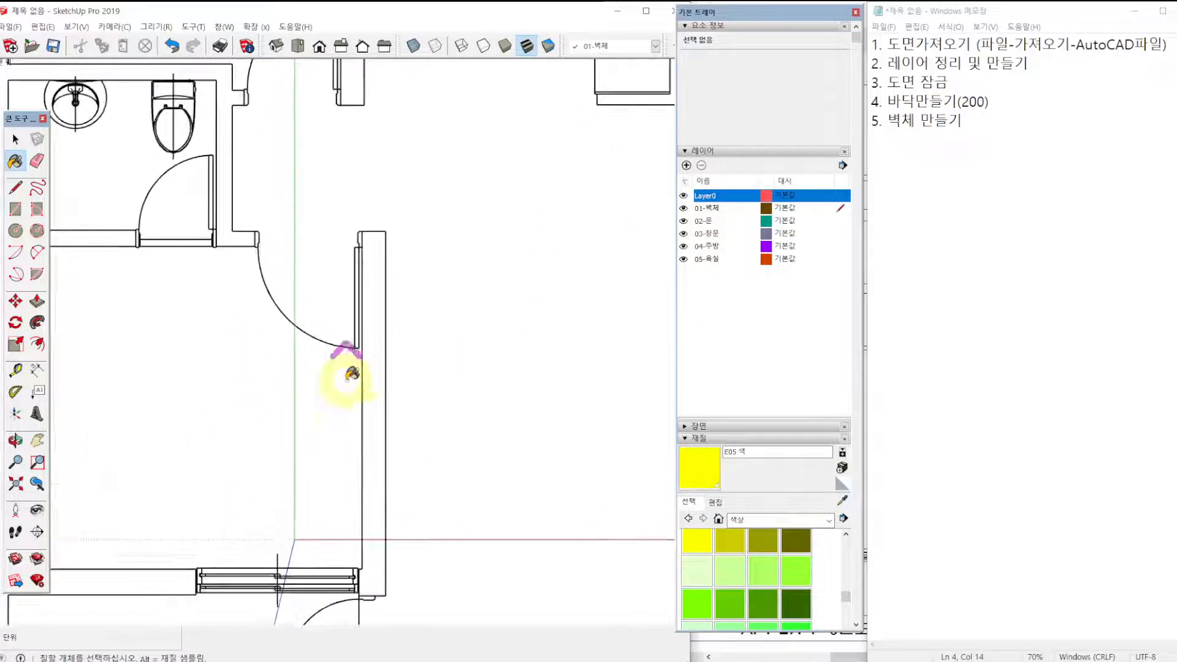
key(r)
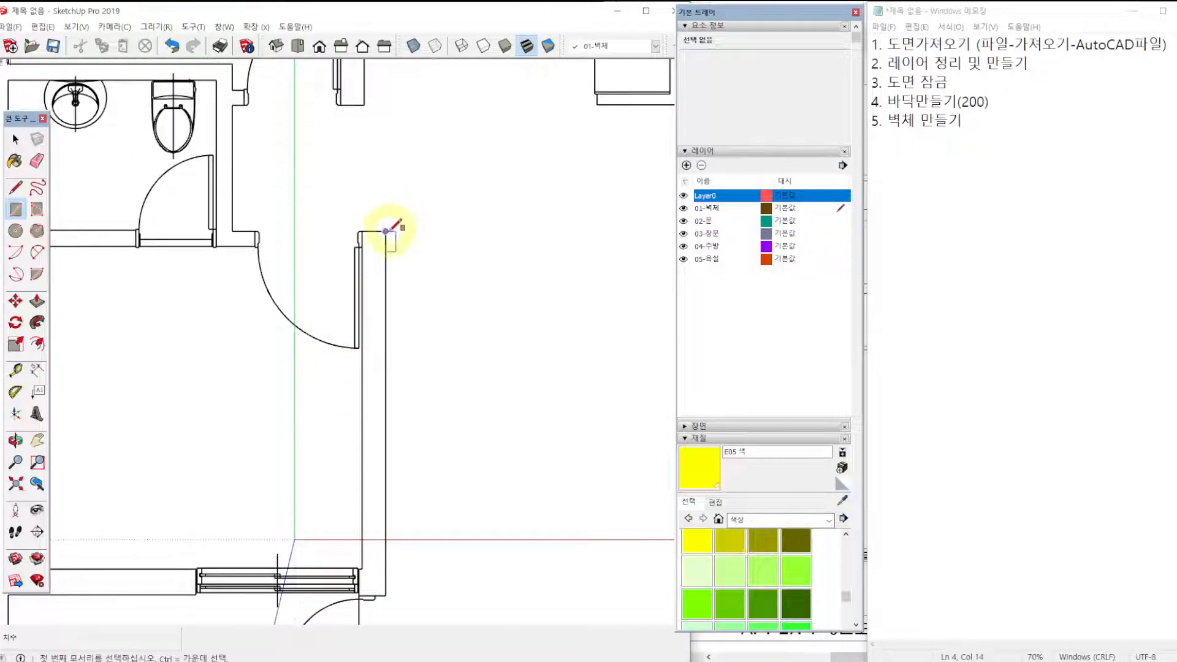
click(385, 231)
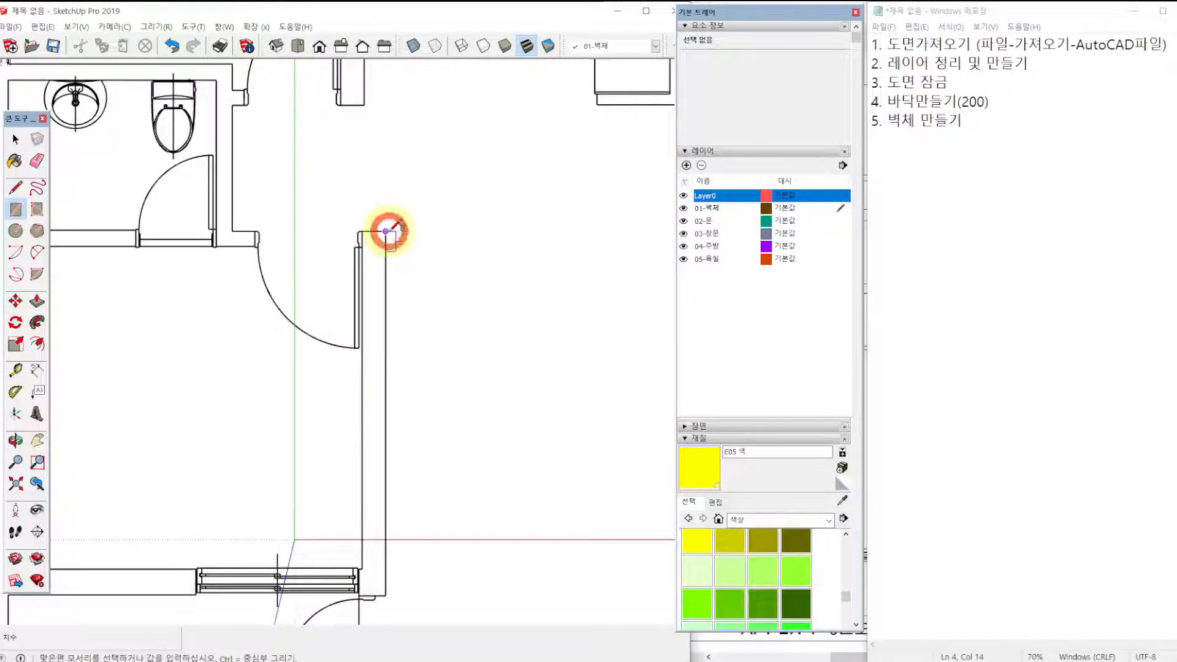
click(367, 565)
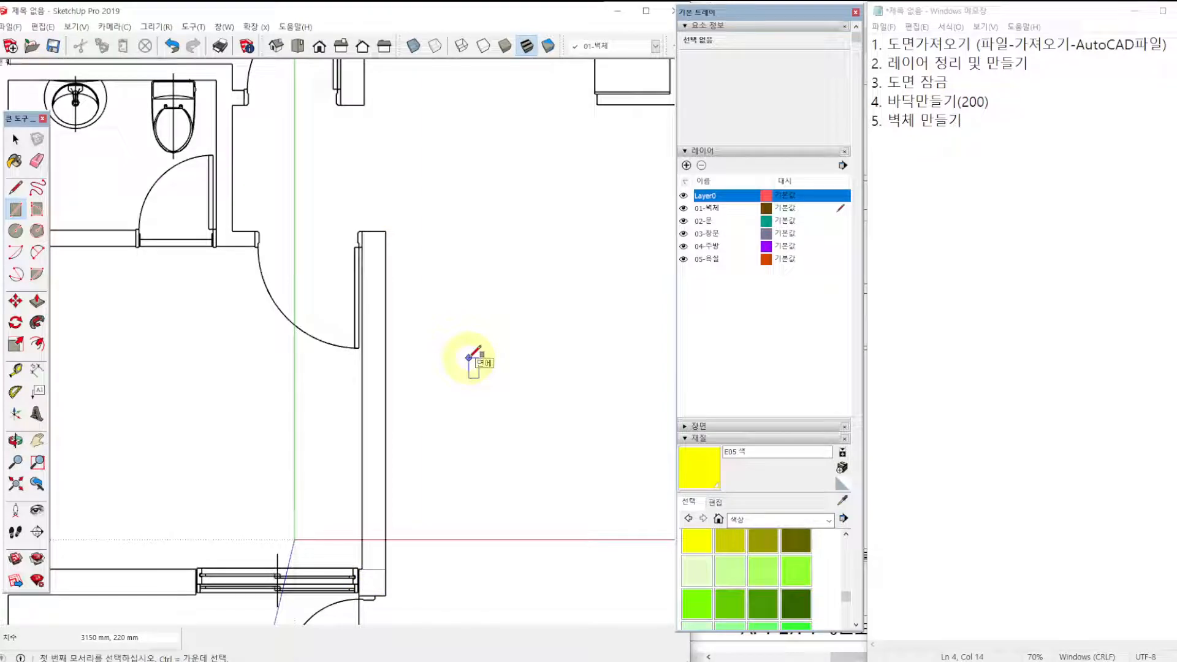
Undo the interior wall rectangle, the column's yellow paint and the column rectangle.
scroll(473, 350, down, 5)
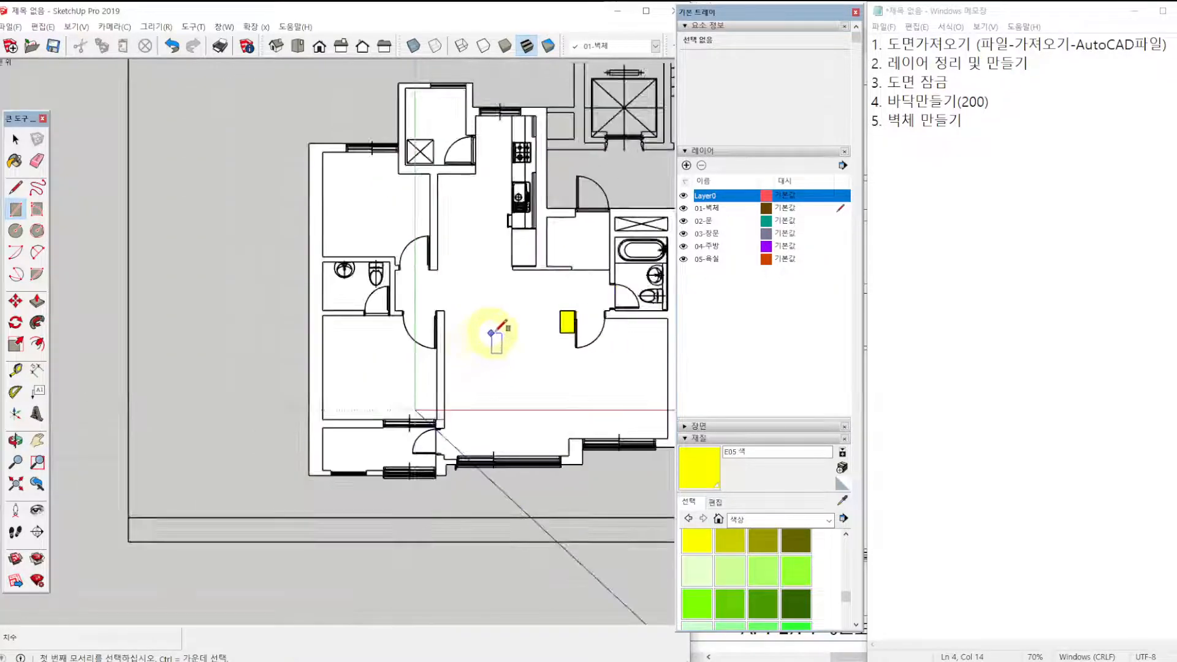
key(ctrl+z)
key(ctrl+z)
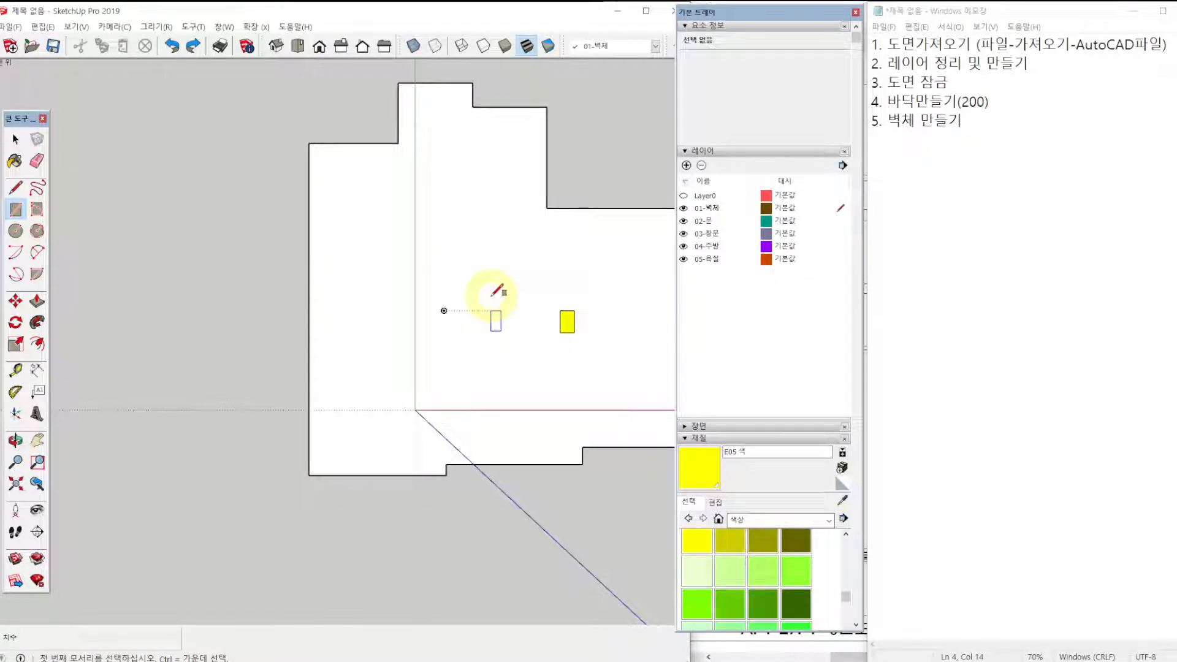
key(ctrl+y)
Try reversing the slab's top face, undo the reversal, and clear the selection.
key(space)
click(494, 300)
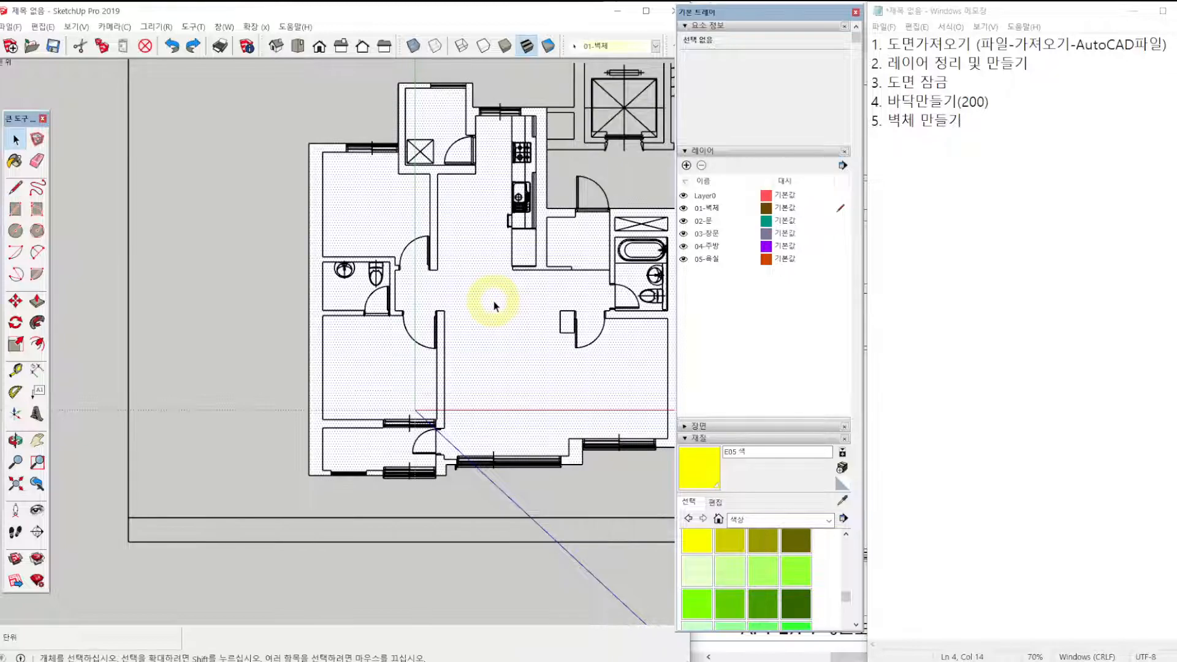
right_click(494, 301)
click(545, 440)
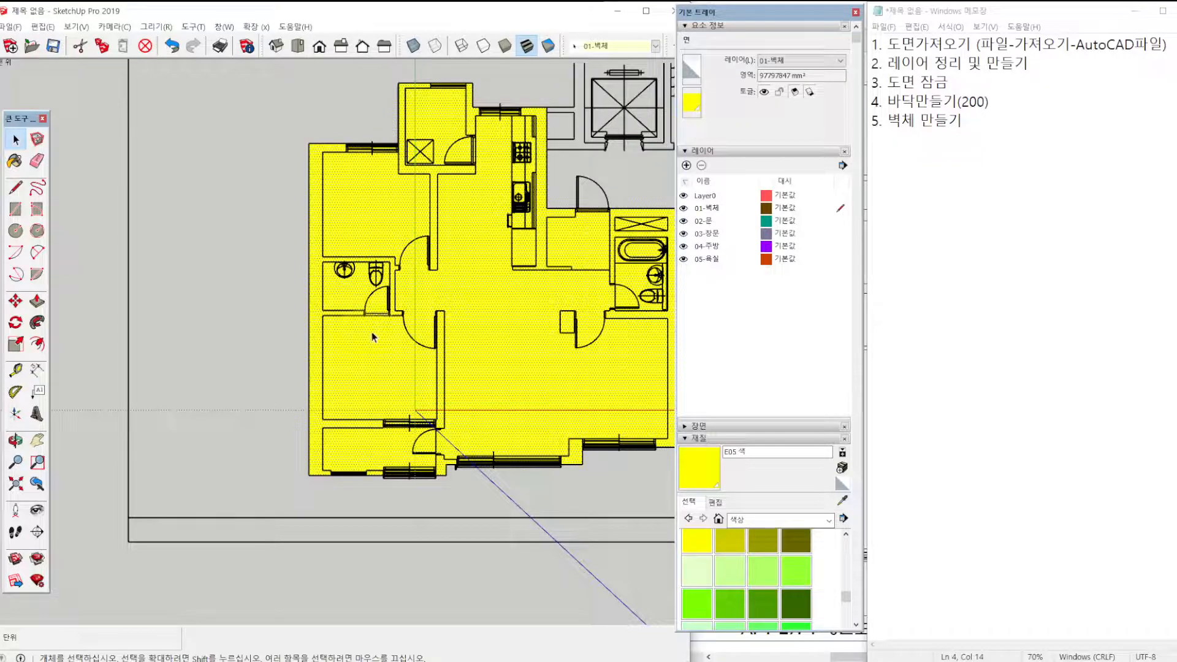
key(ctrl+z)
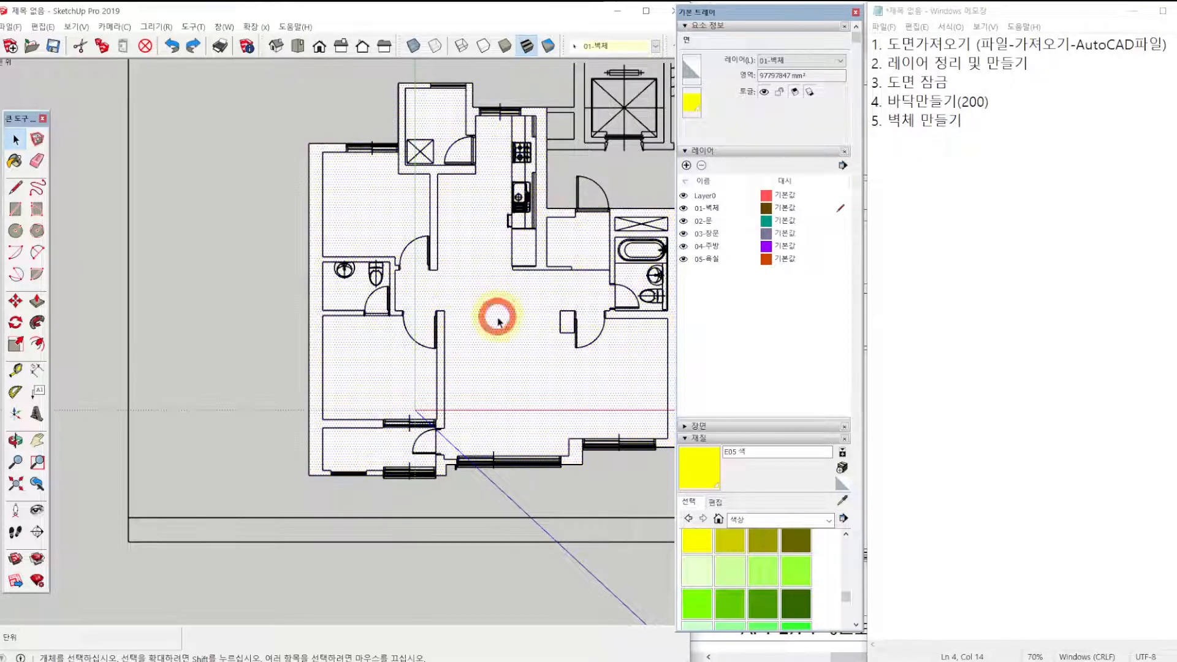
click(443, 497)
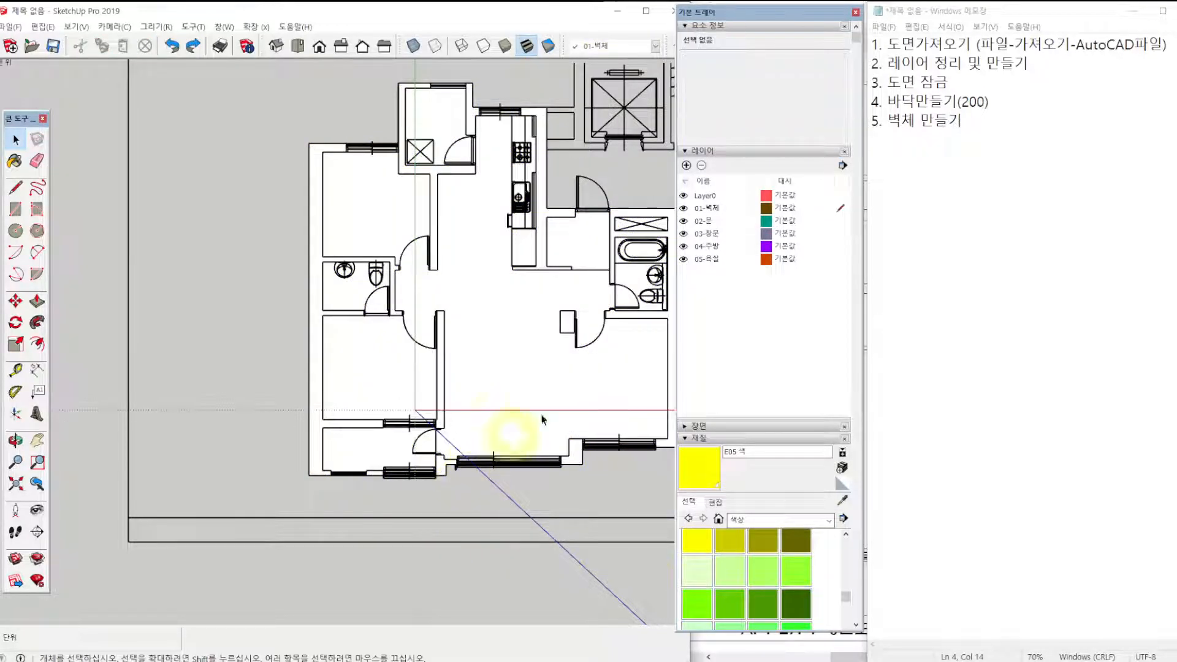
Highlight the 01-벽체 layer and redraw the 640 × 415 mm rectangle over the freestanding column outline.
click(712, 209)
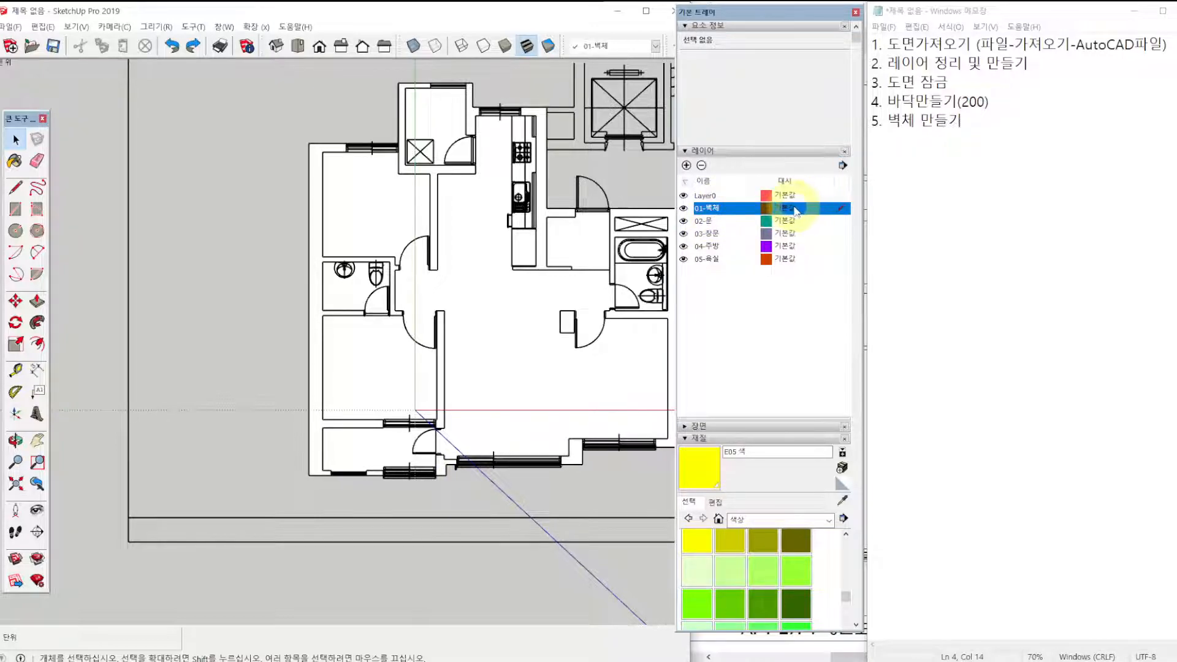
key(r)
scroll(558, 306, up, 6)
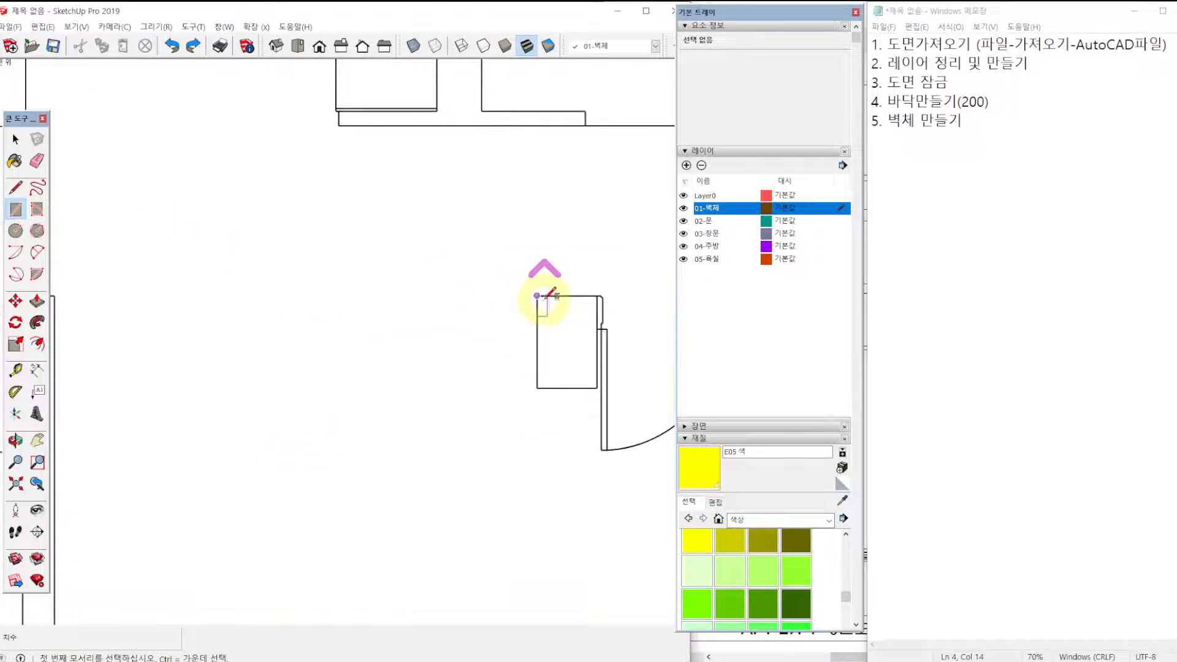
click(537, 296)
click(597, 388)
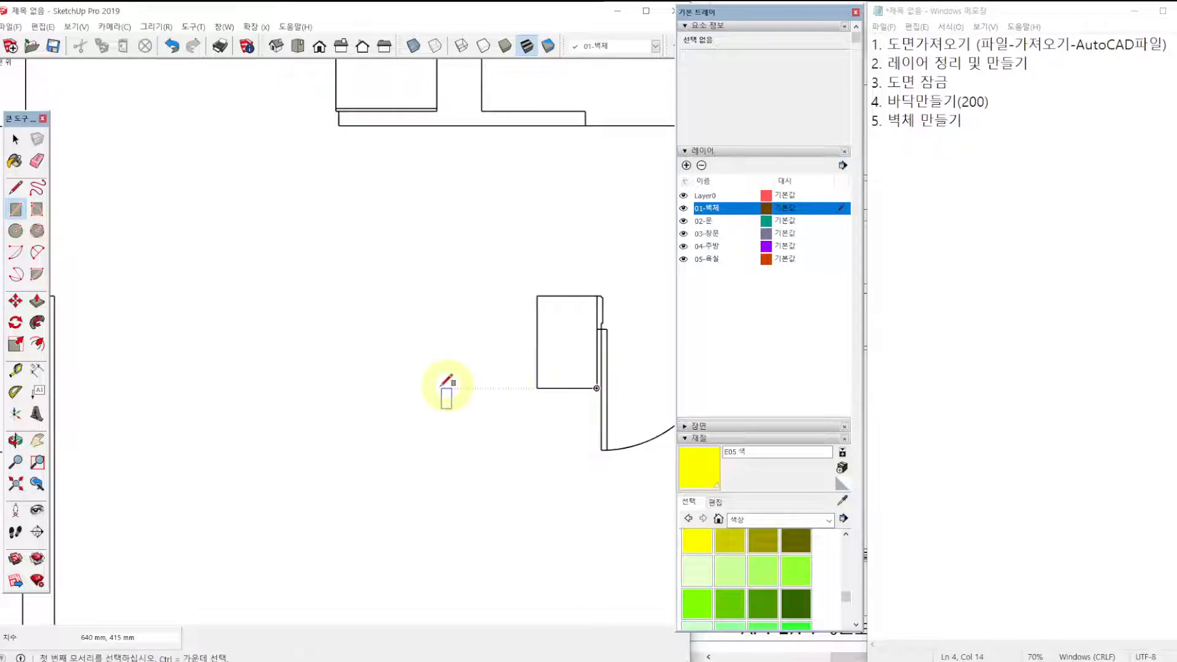
Draw a 3150 × 220 mm rectangle over the long interior wall between the bedroom and the living room.
scroll(342, 395, down, 3)
scroll(387, 258, up, 6)
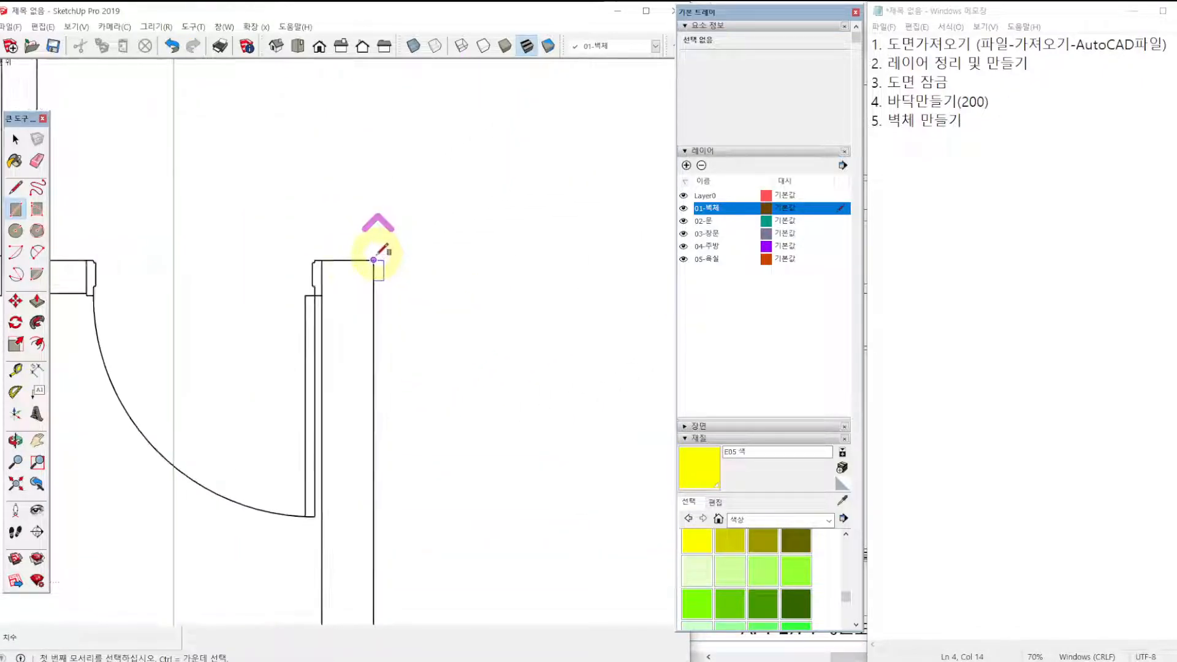
click(375, 258)
scroll(321, 473, down, 3)
scroll(339, 553, up, 1)
shift+middle_drag(339, 553, 381, 360)
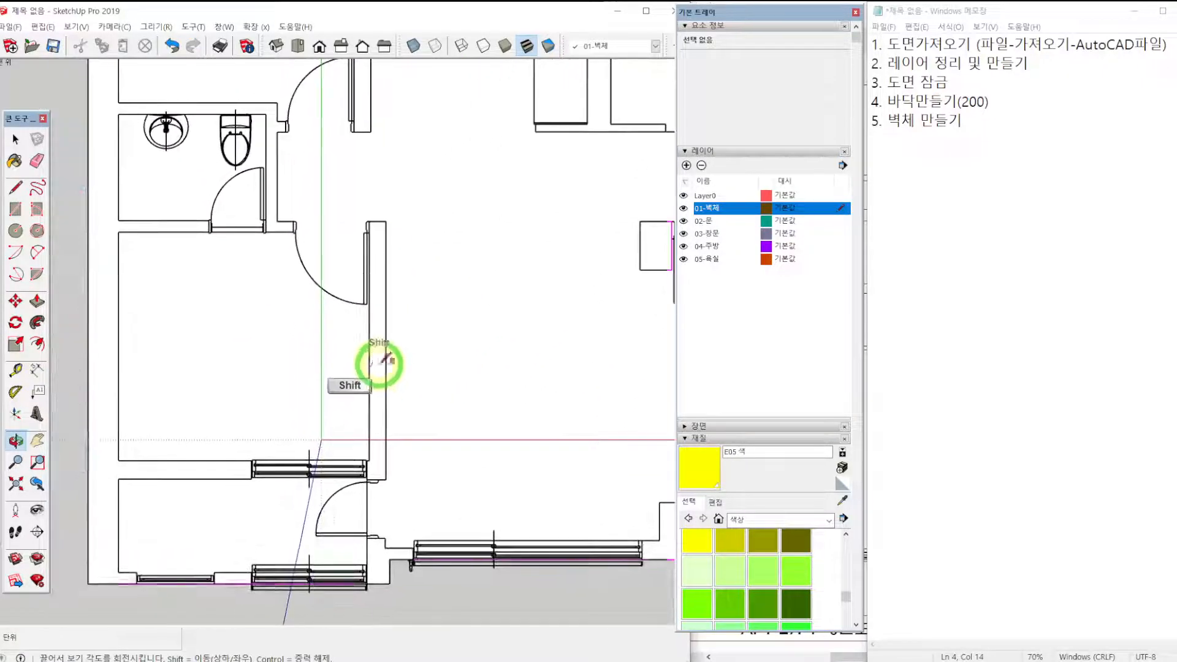
scroll(379, 460, up, 2)
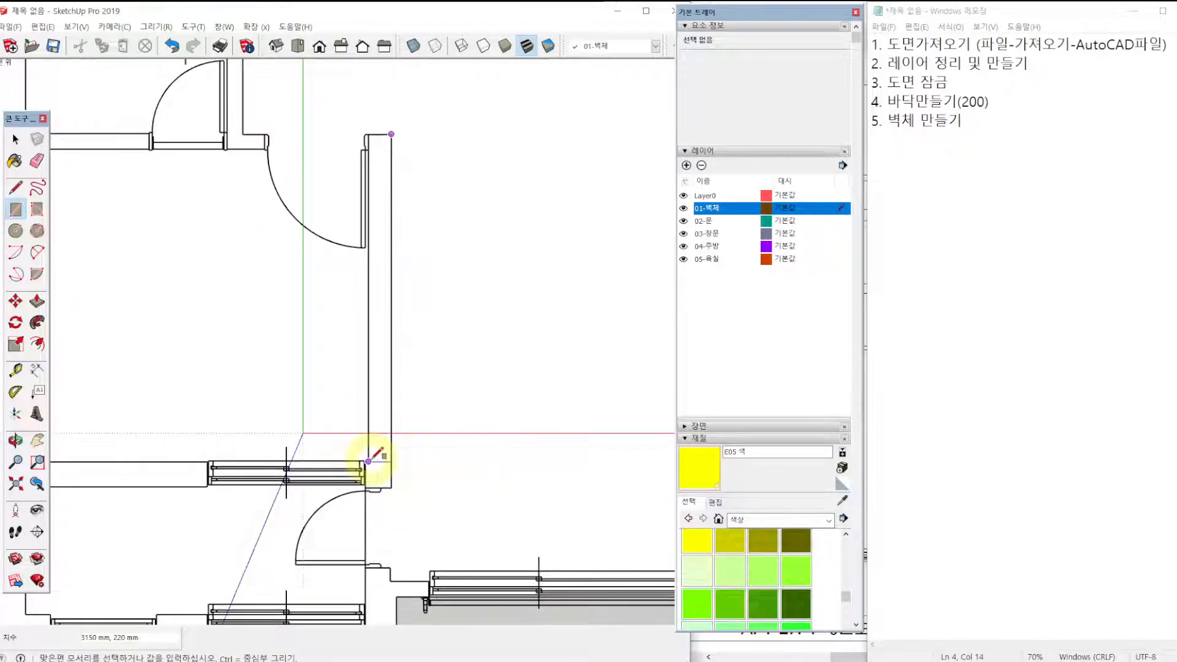
scroll(374, 461, up, 3)
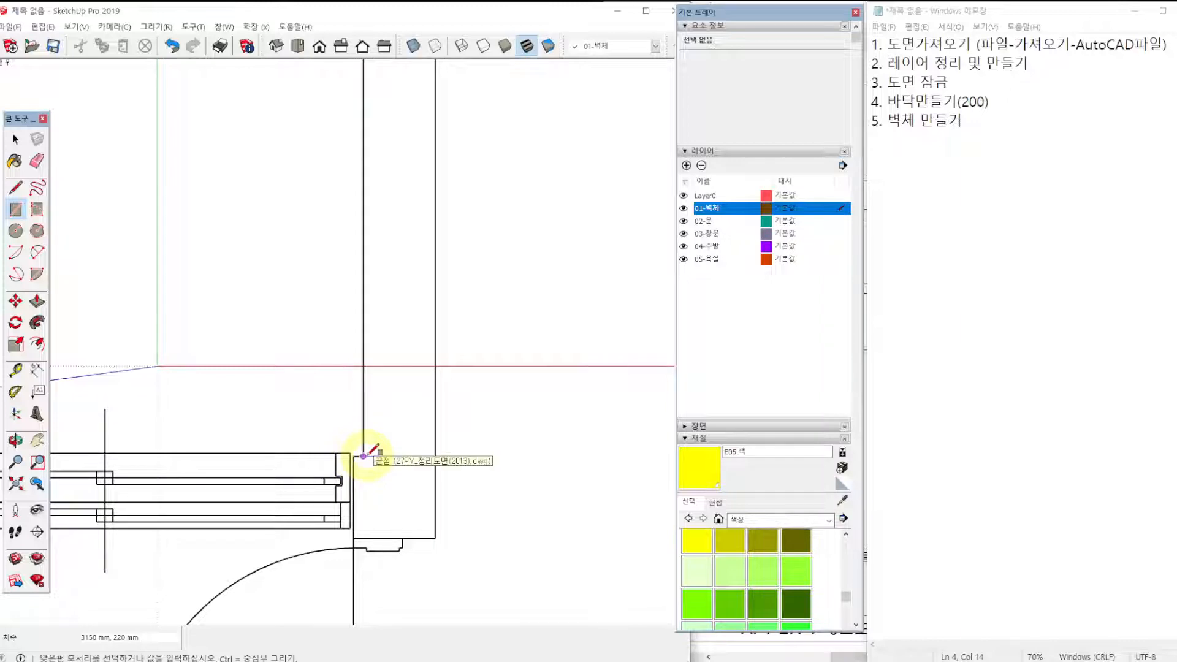
click(364, 456)
Draw a rectangle over the square block at the balcony end of the long interior wall.
click(353, 456)
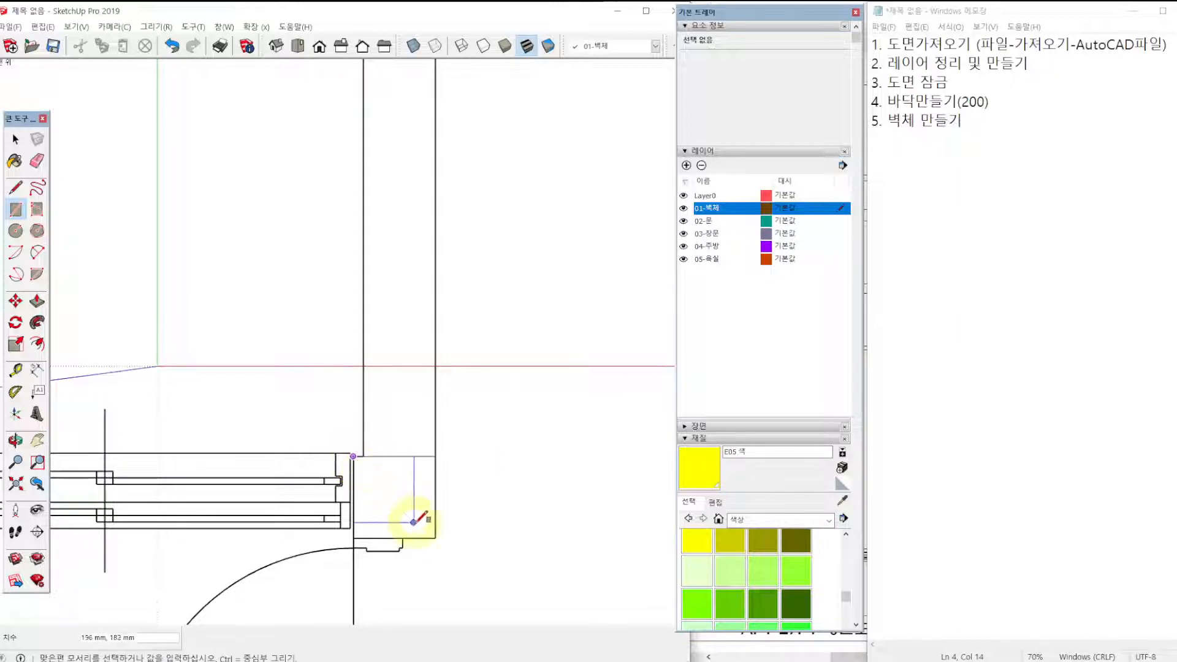
click(435, 537)
scroll(421, 480, down, 8)
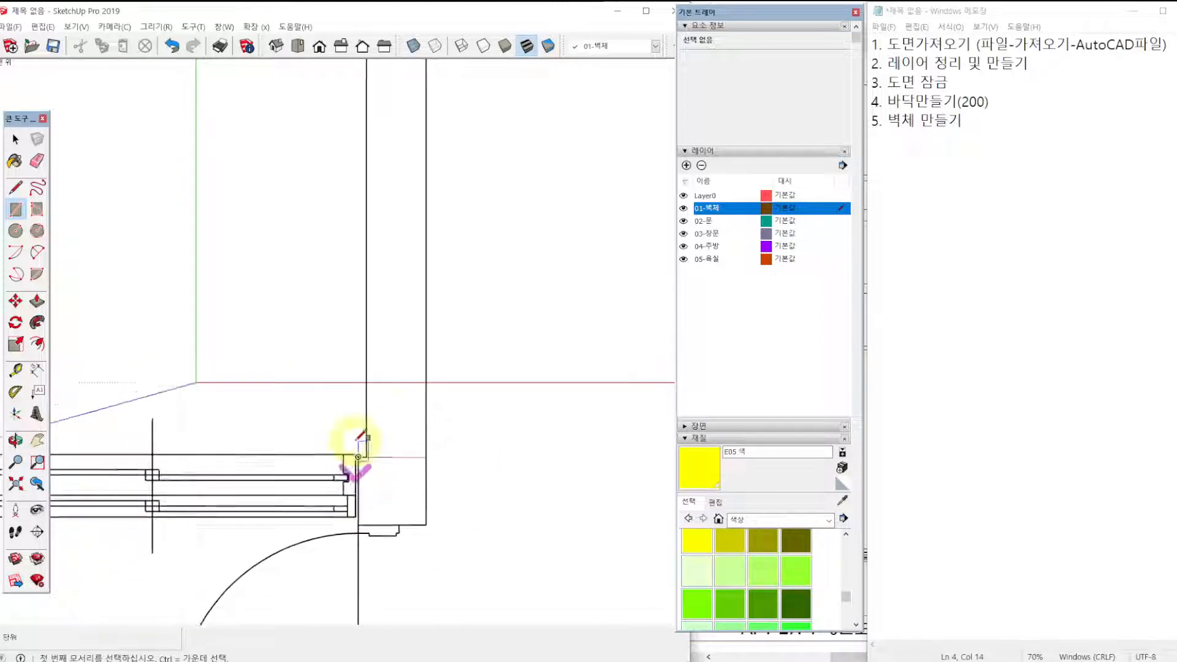
Draw a 9460 × 400 mm rectangle over the long exterior wall beside the bedrooms and bathroom.
shift+middle_drag(389, 284, 441, 386)
key(r)
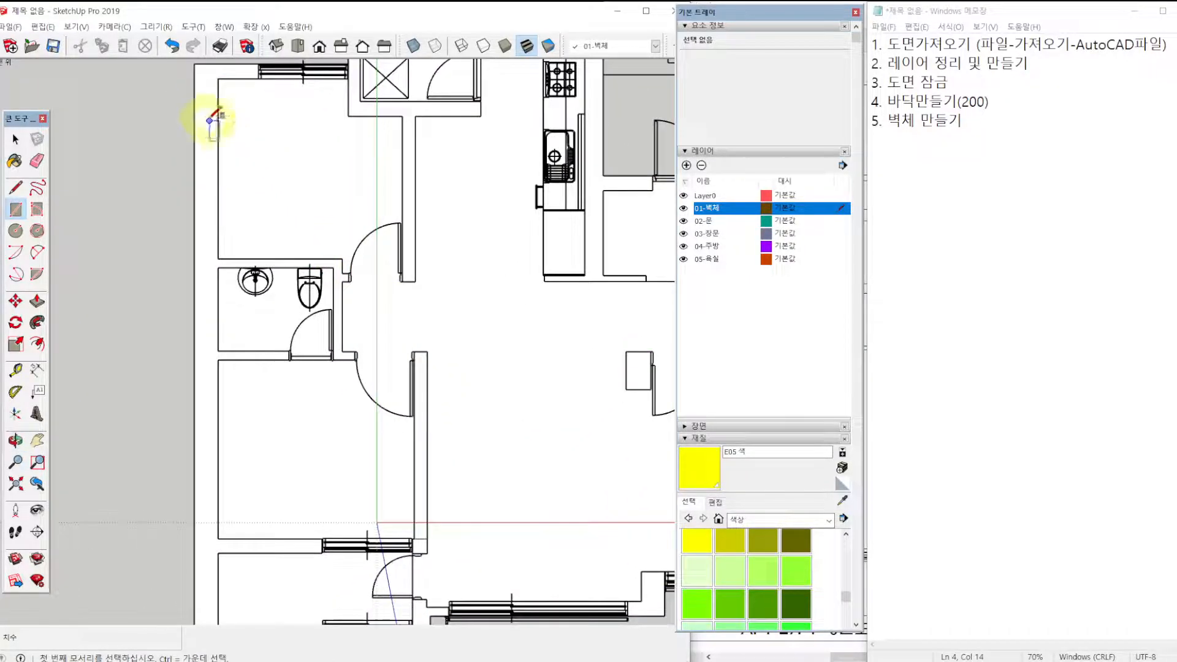
click(195, 63)
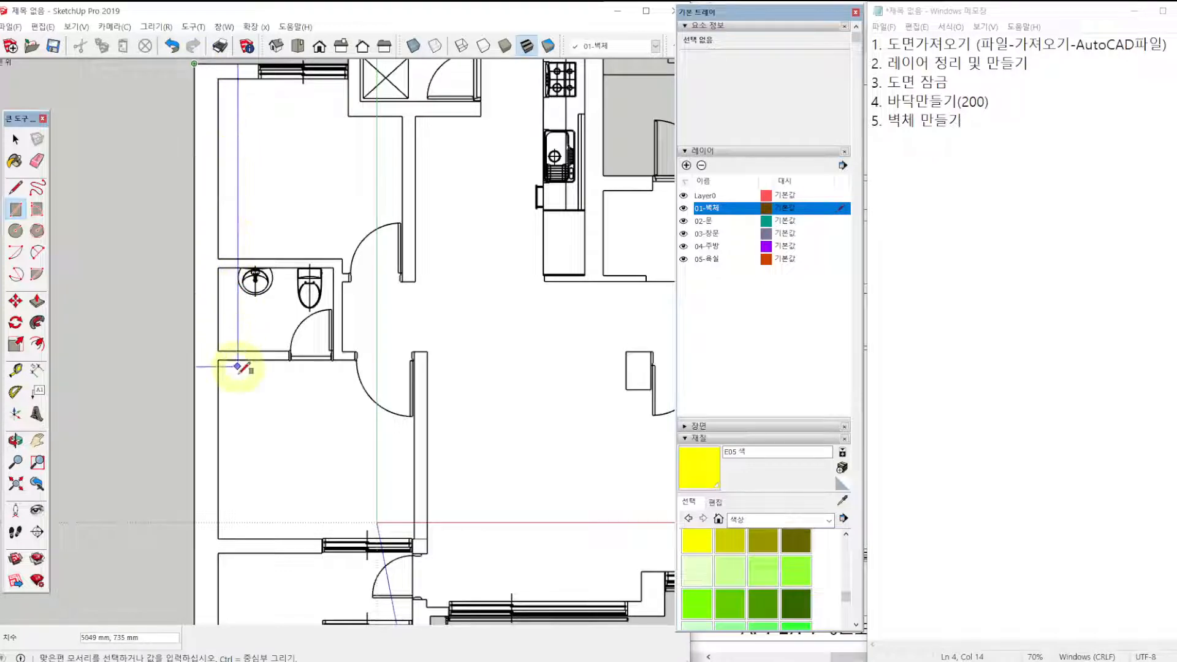
shift+middle_drag(219, 579, 227, 494)
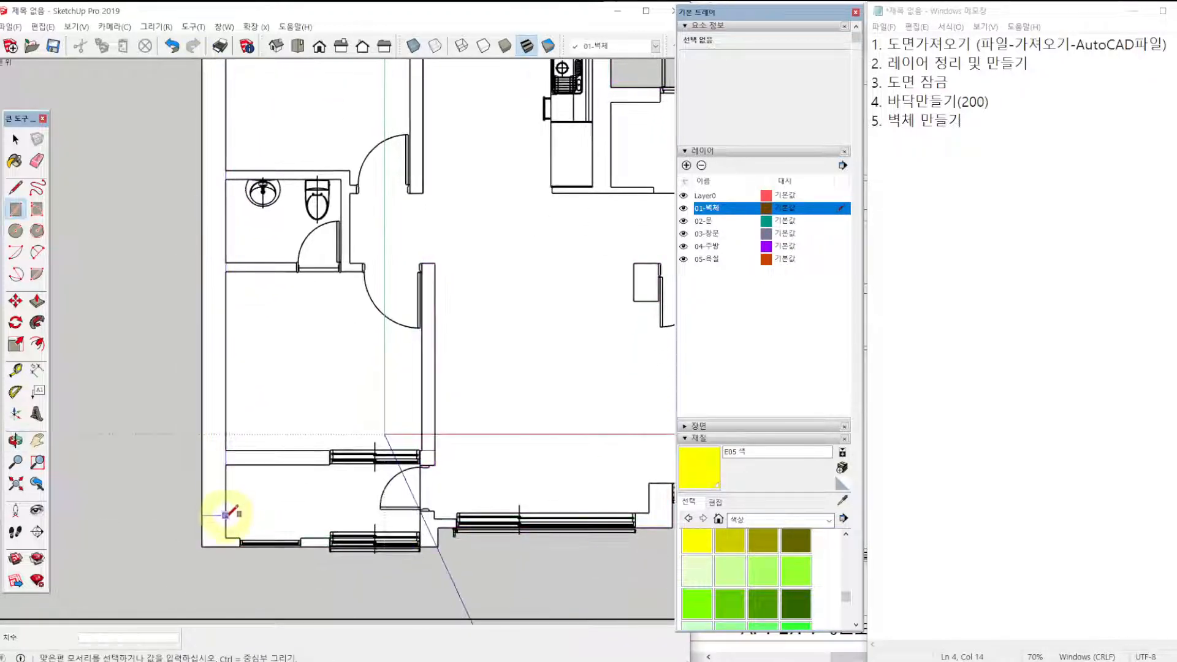
click(225, 542)
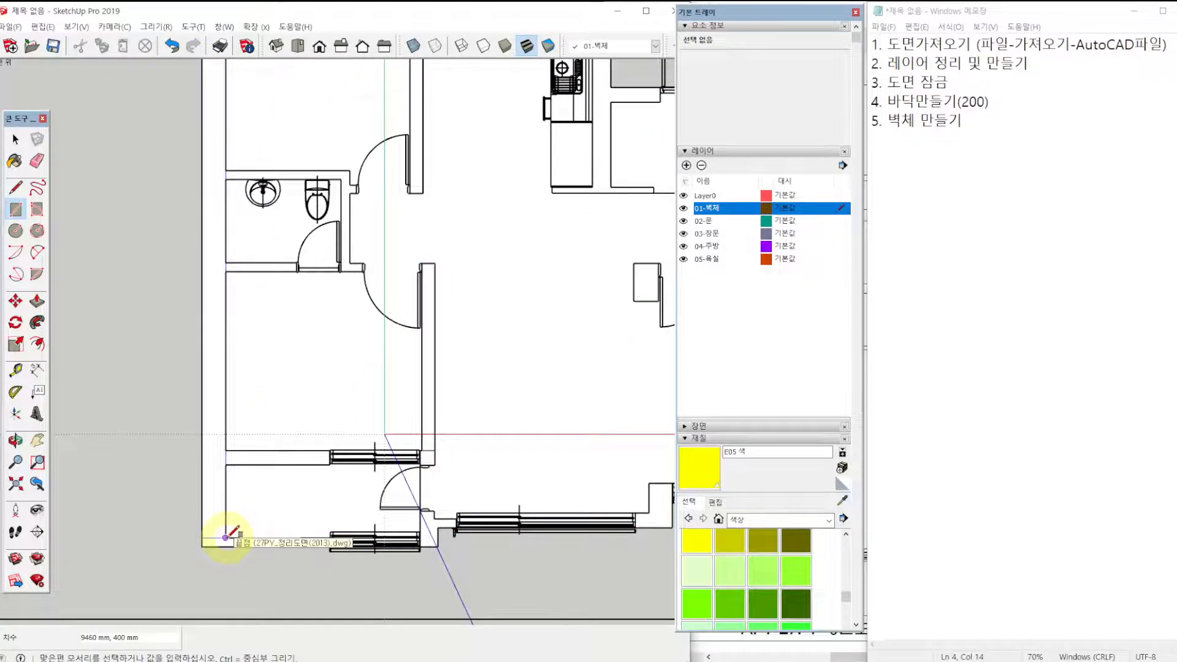
Draw 640 × 150 mm and 490 × 150 mm rectangles over the balcony wall segments on either side of the small window.
scroll(205, 539, up, 5)
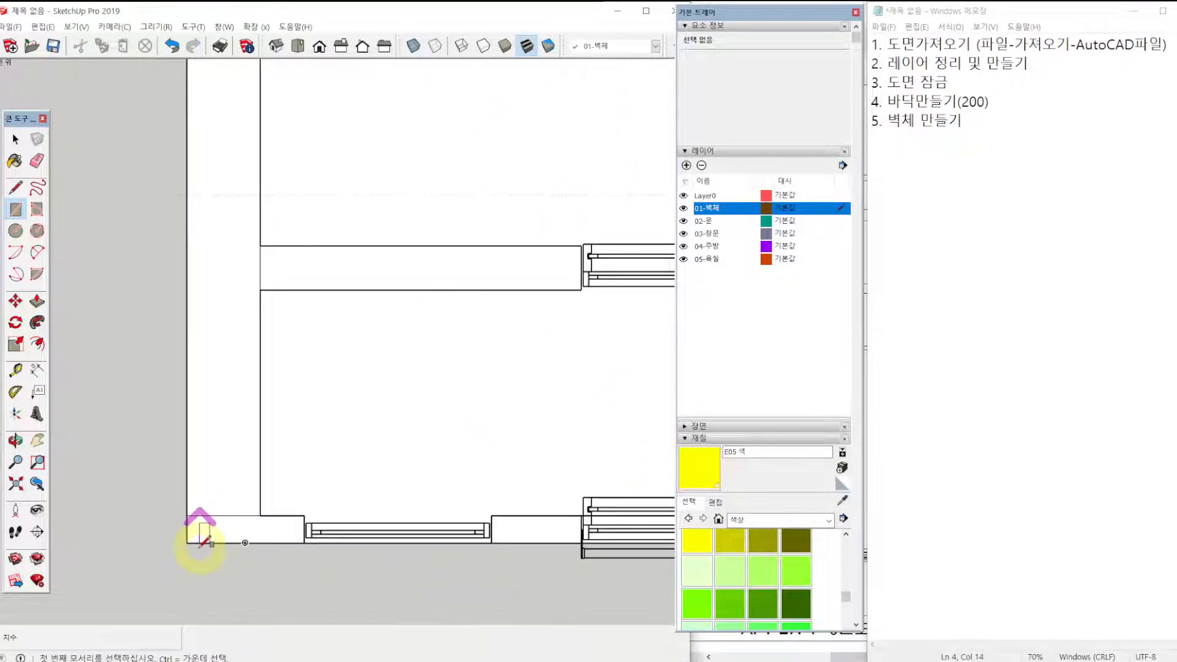
click(187, 540)
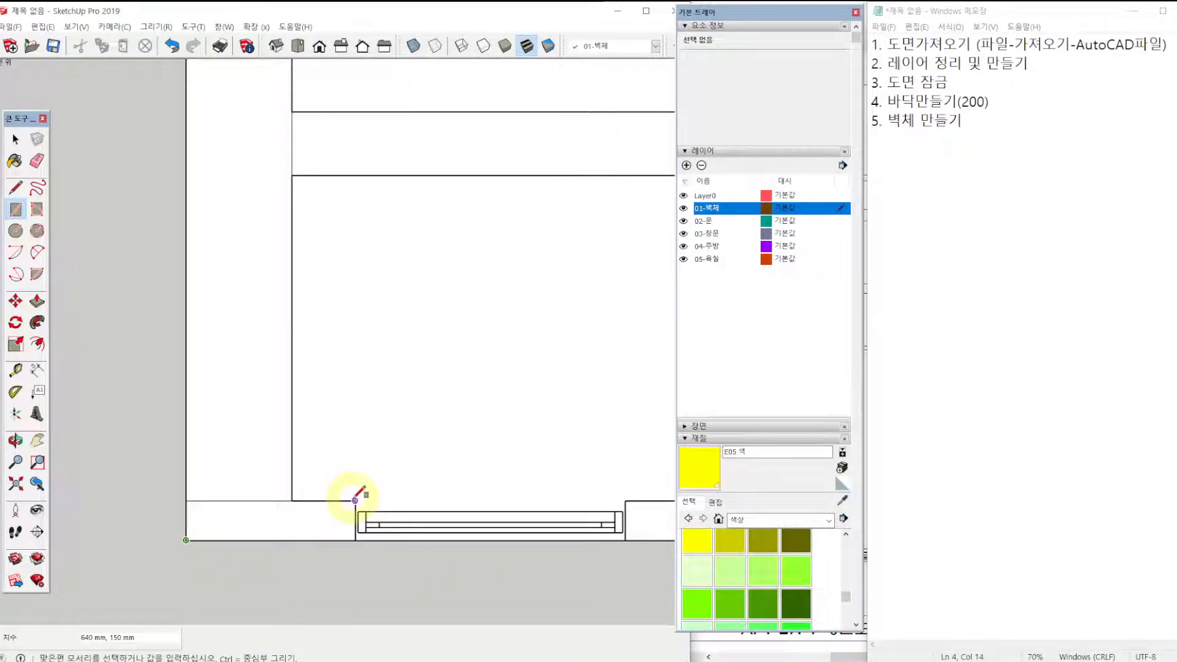
click(355, 500)
shift+middle_drag(473, 429, 125, 434)
click(277, 506)
scroll(306, 512, up, 5)
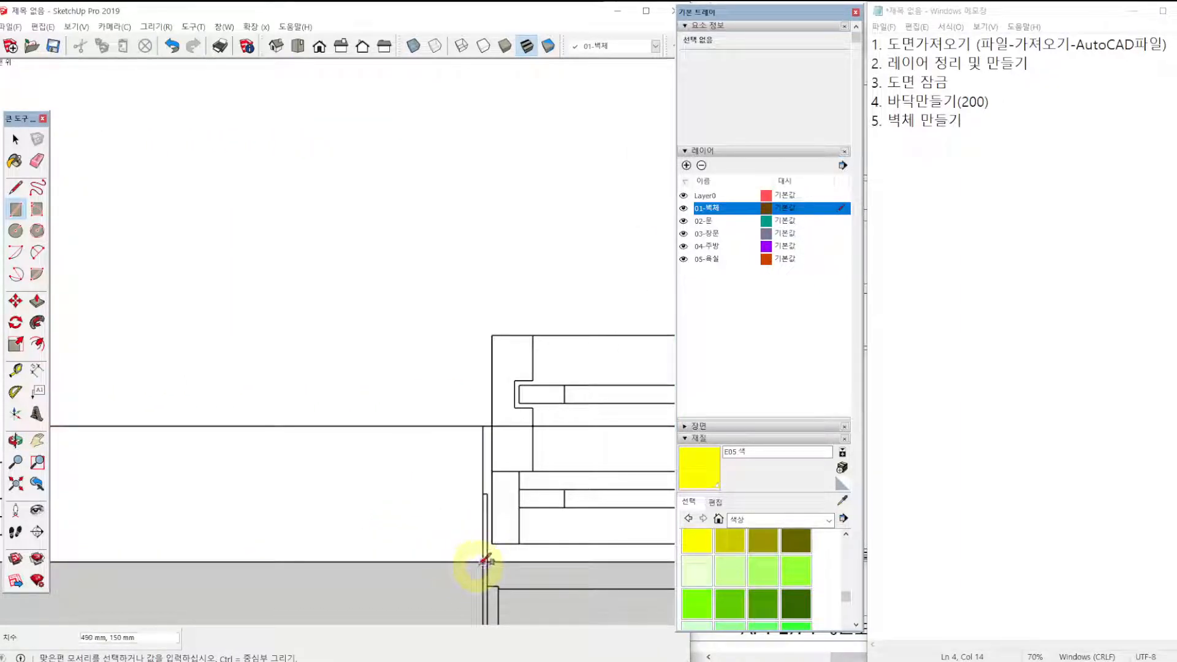
click(485, 559)
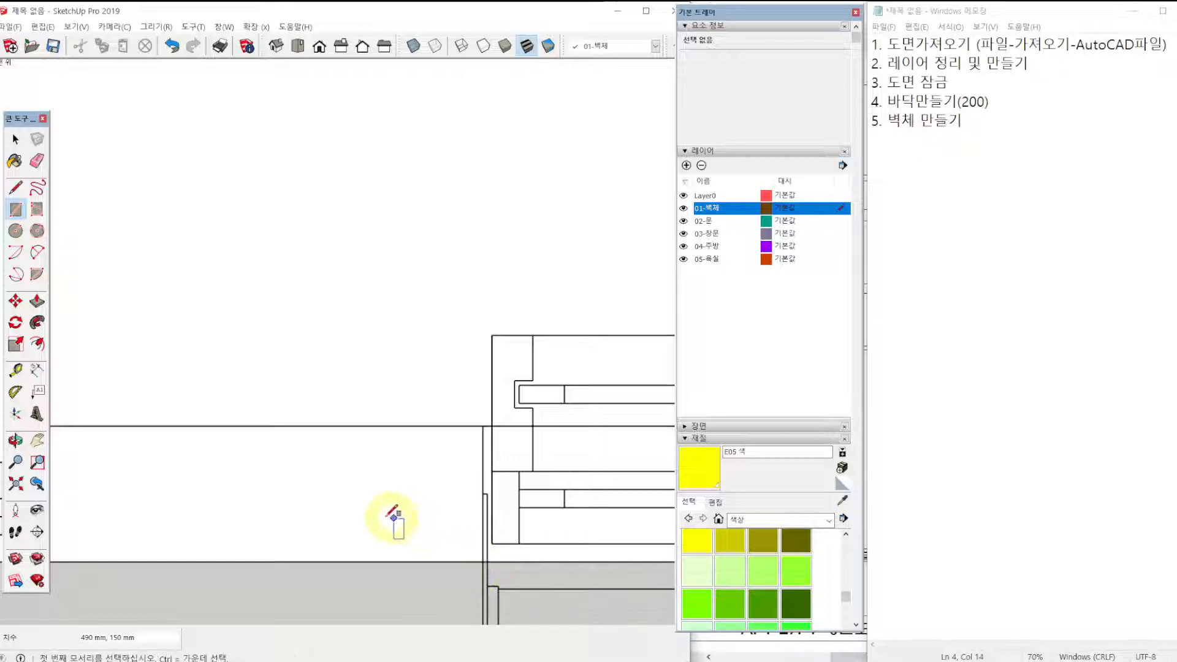
Paint the long exterior wall, the freestanding column, the long interior wall and the balcony corner segment yellow with color E05.
scroll(379, 498, down, 3)
scroll(372, 490, down, 9)
shift+middle_drag(376, 291, 269, 471)
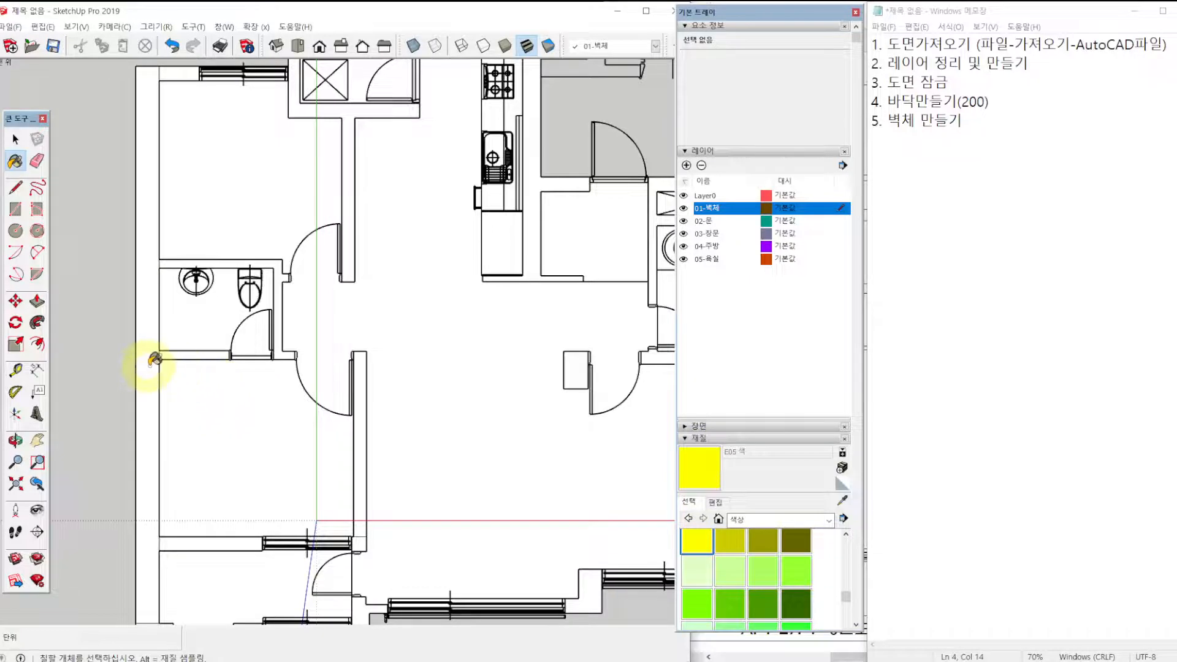
click(149, 361)
click(574, 362)
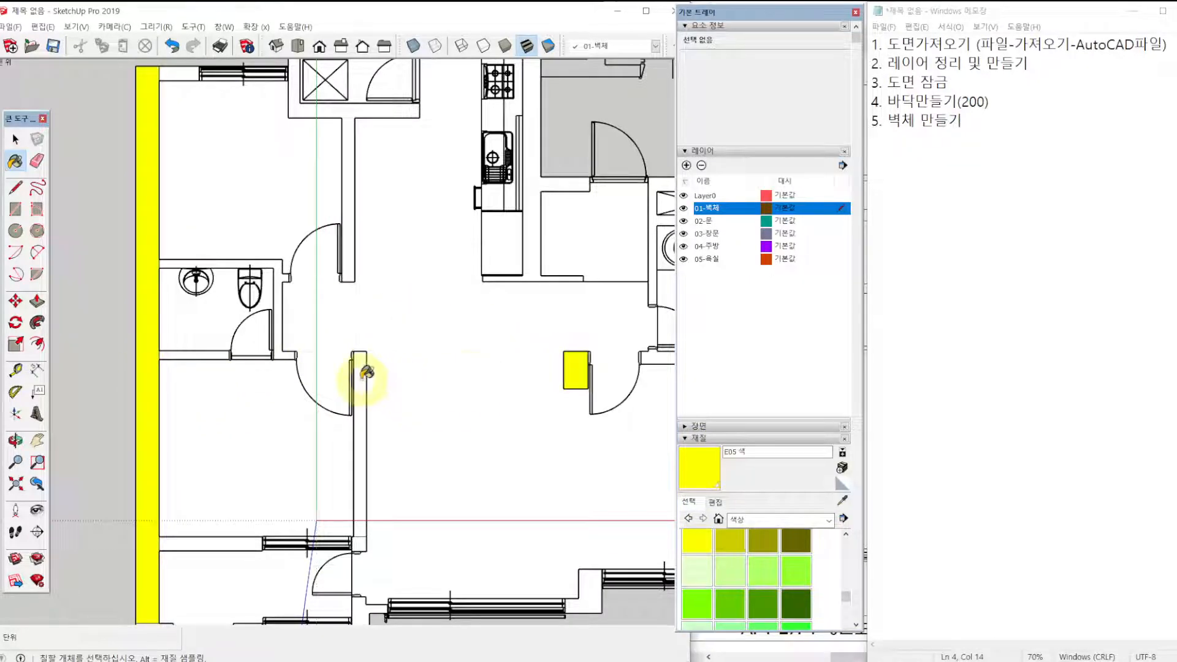
click(362, 375)
shift+middle_drag(307, 426, 312, 380)
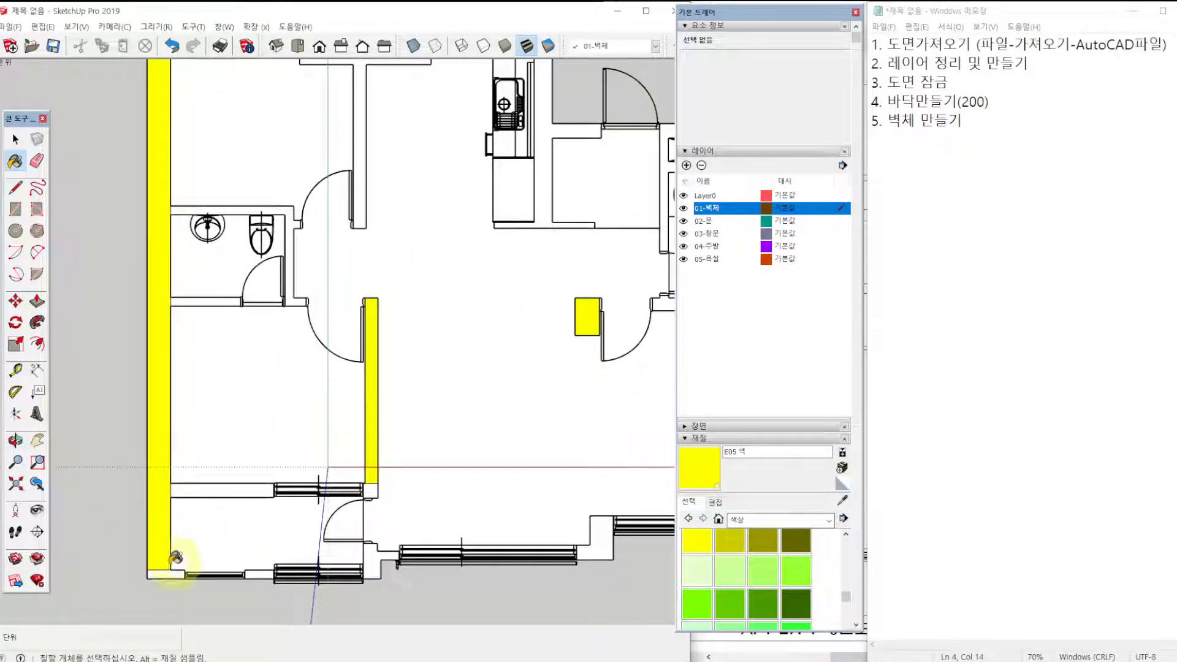
click(158, 571)
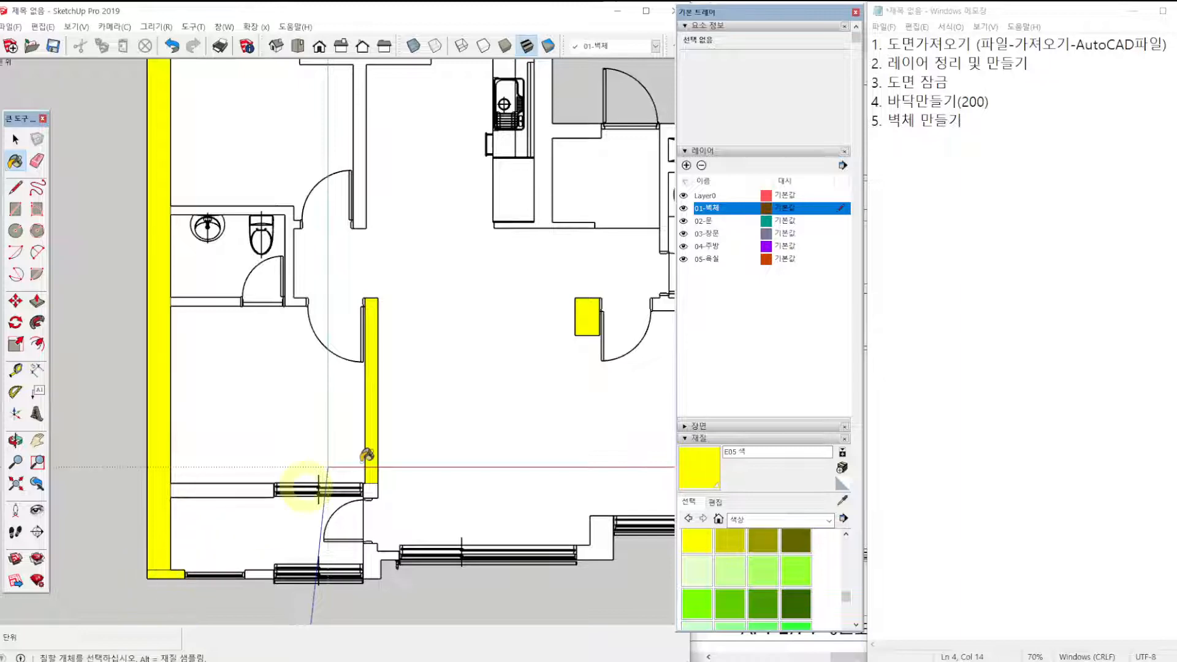
Hide Layer0 to inspect the traced wall shapes without the plan, and show the layer again.
click(683, 196)
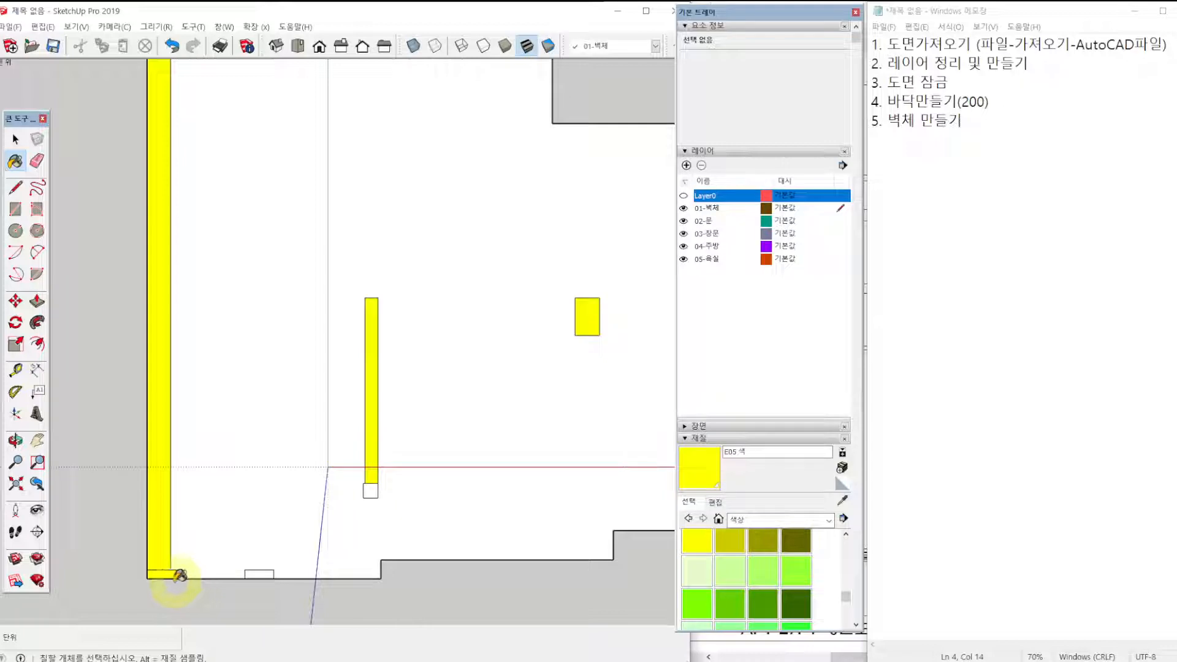
key(e)
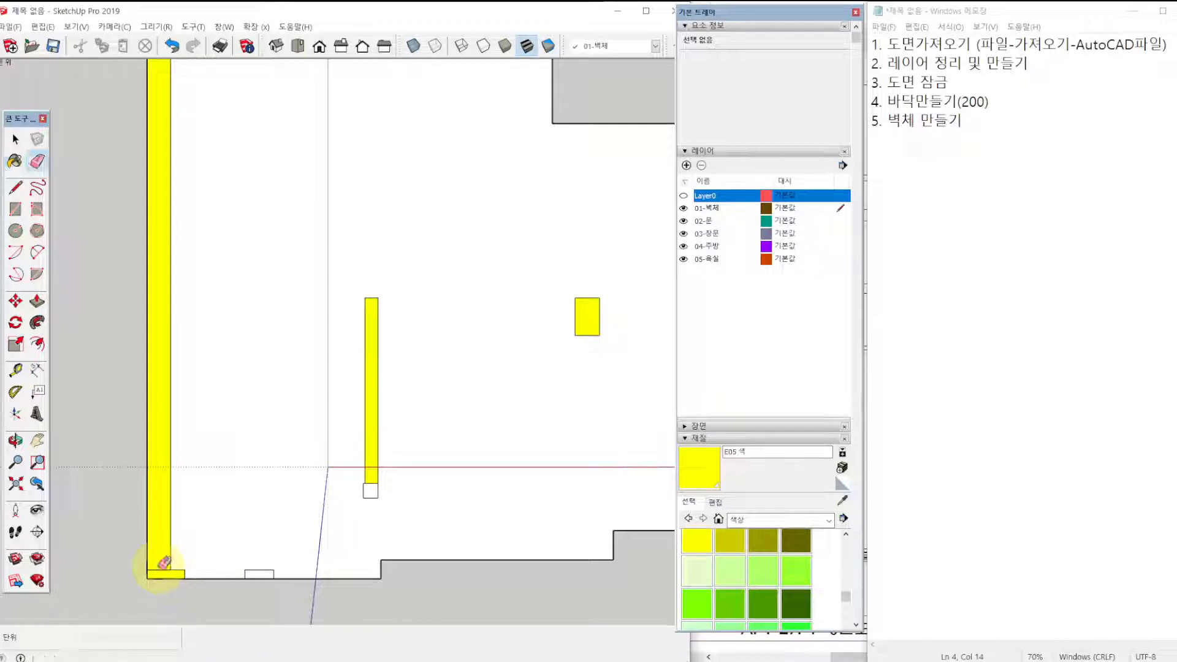
click(683, 196)
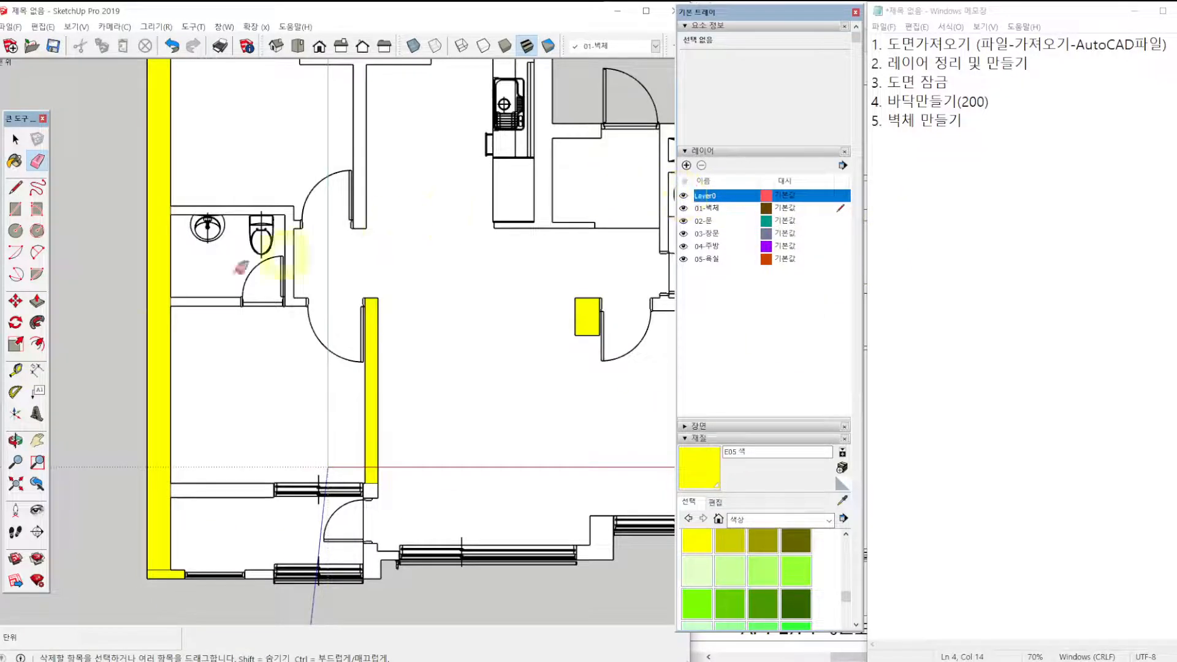
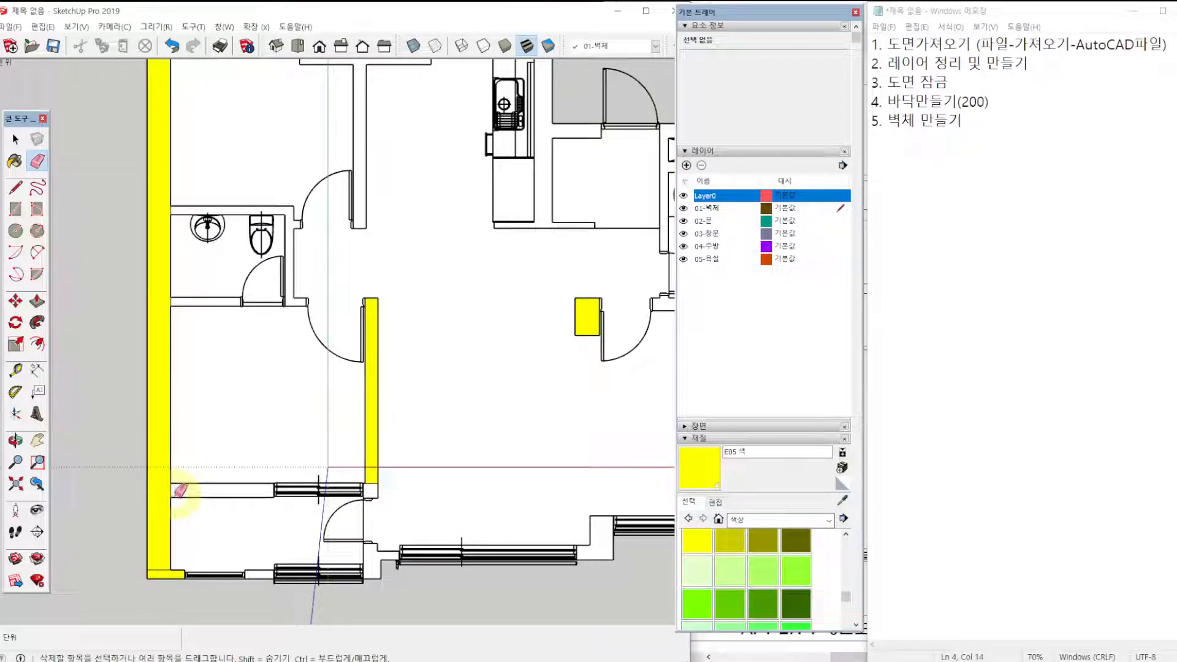
Draw a rectangle over the wall segment between the bedroom and the balcony, from the exterior wall to the window.
key(r)
click(170, 497)
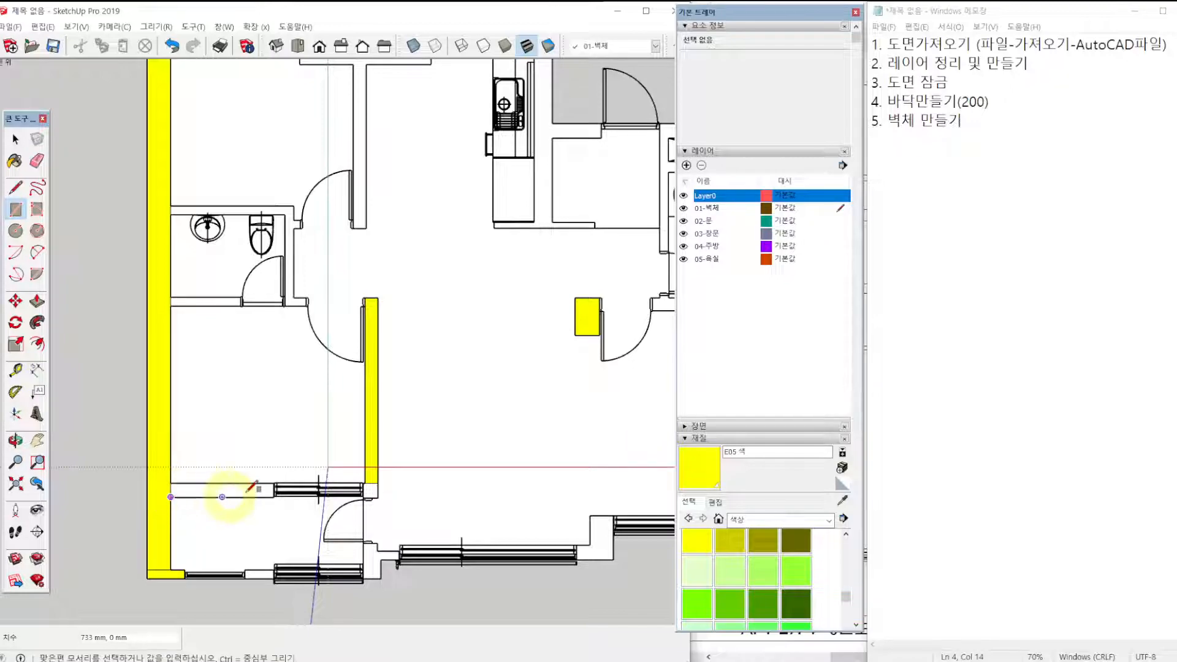
scroll(268, 486, up, 8)
click(298, 473)
scroll(283, 441, down, 3)
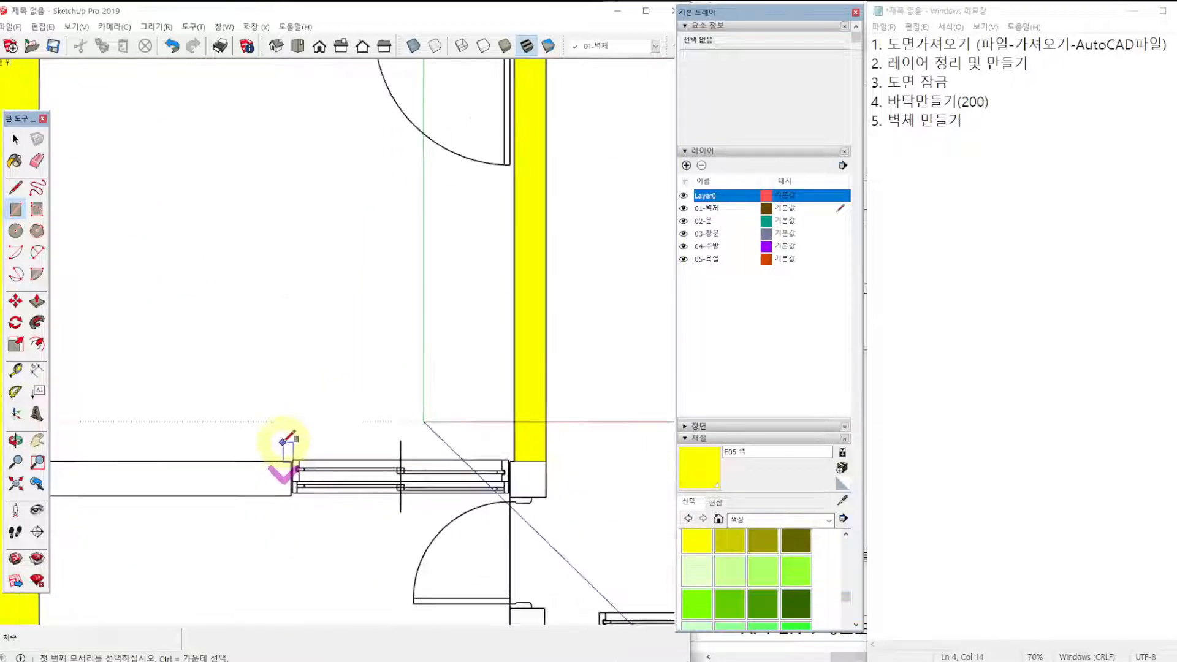
Draw a 150 mm thick rectangle over the bathroom wall up to the door, and a 360 × 140 mm rectangle beyond the door.
scroll(551, 432, up, 3)
scroll(554, 466, down, 3)
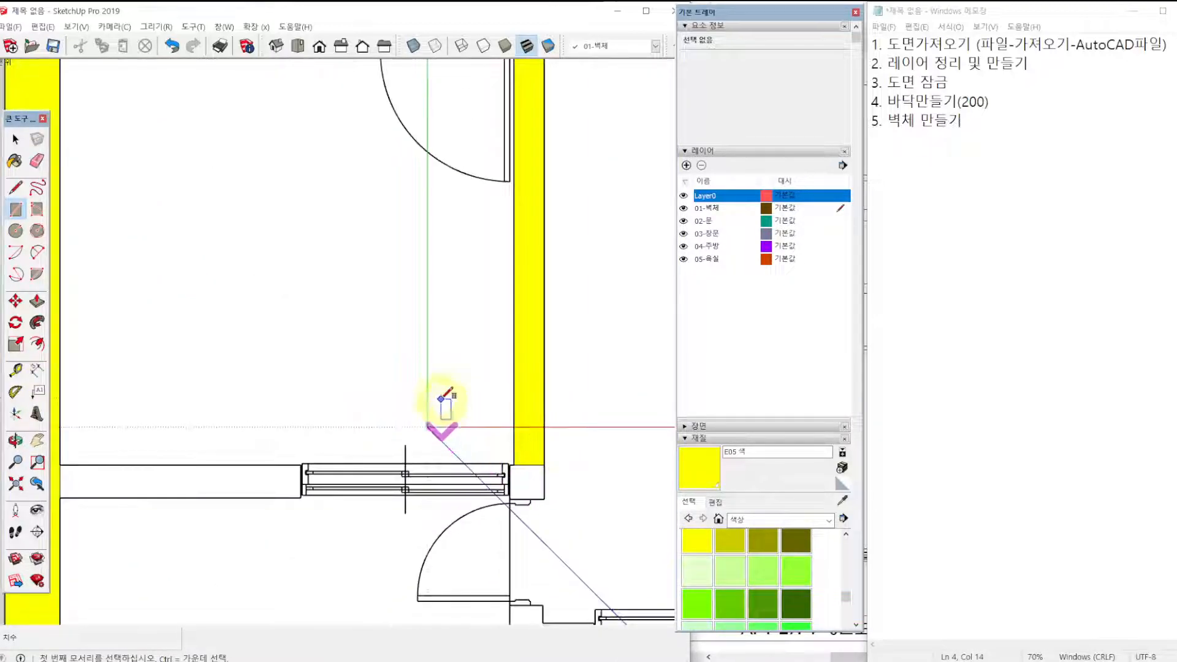
scroll(252, 205, up, 3)
click(213, 203)
scroll(300, 191, up, 4)
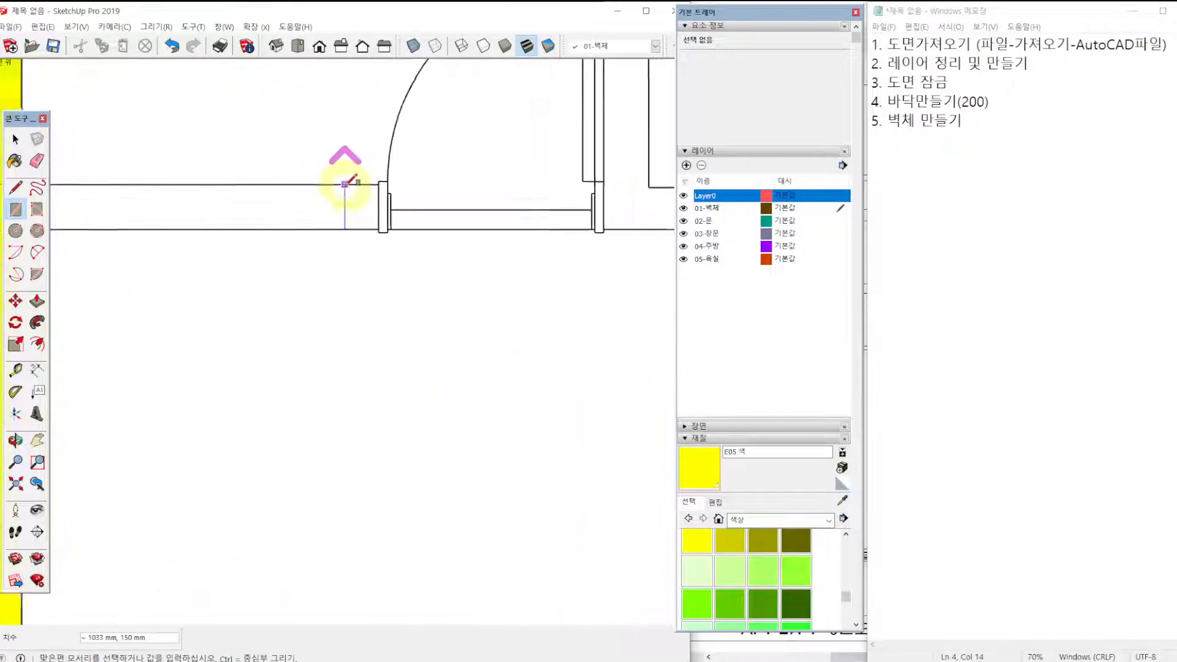
click(395, 182)
scroll(328, 263, down, 3)
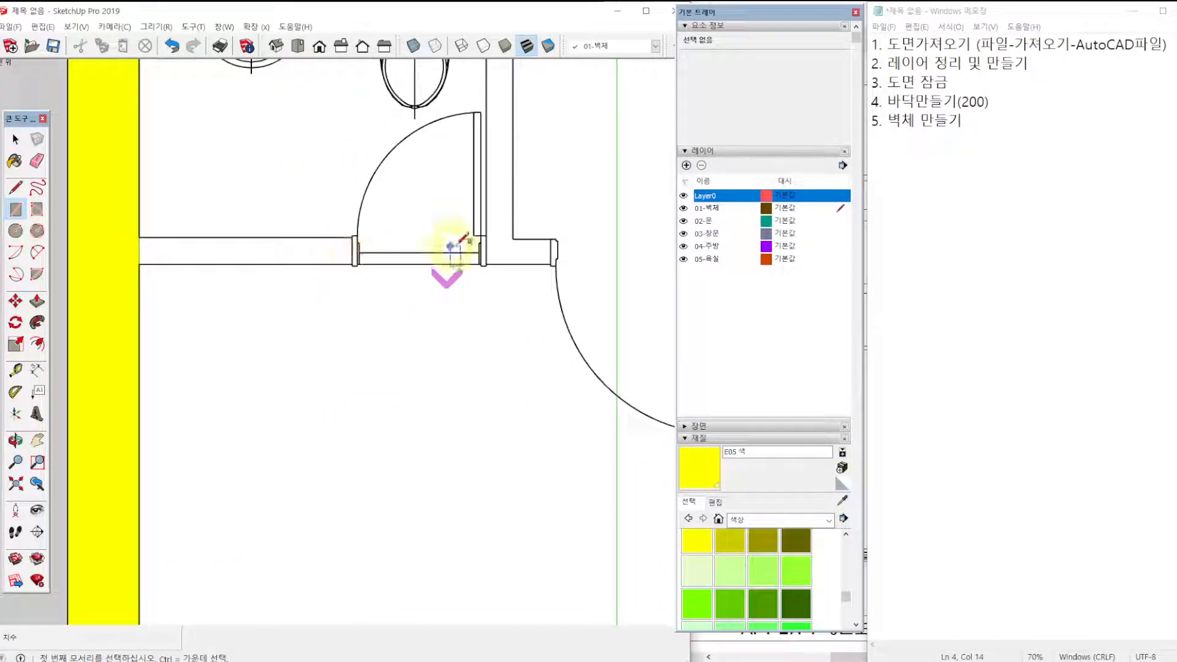
scroll(527, 245, up, 2)
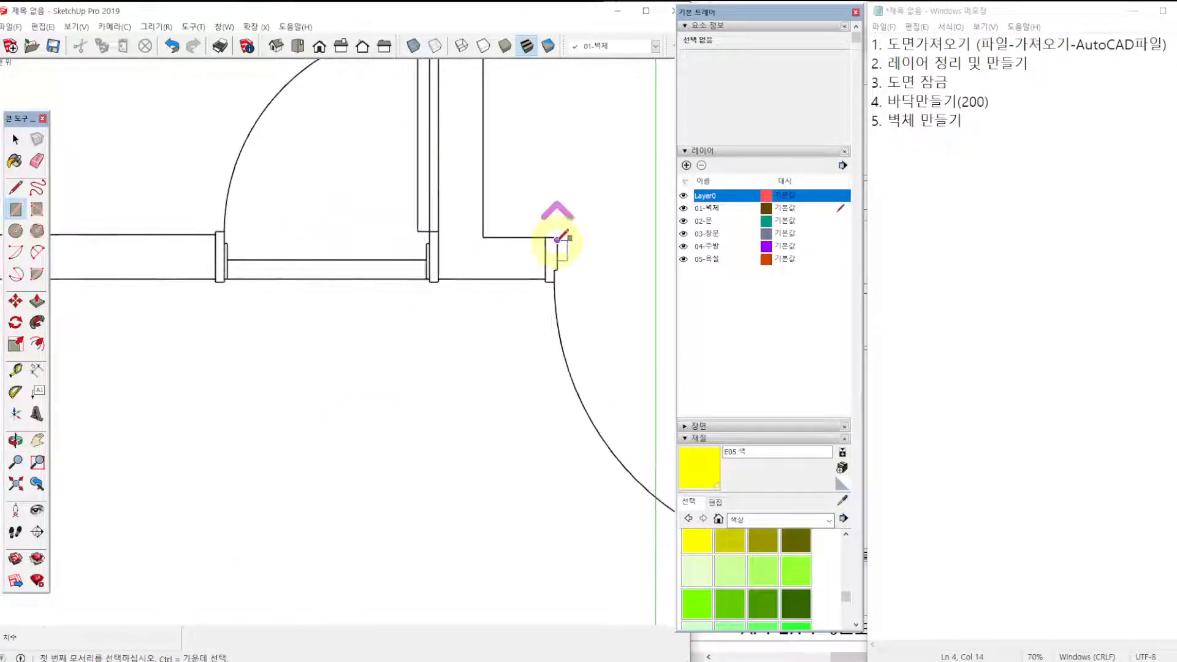
click(439, 279)
click(545, 238)
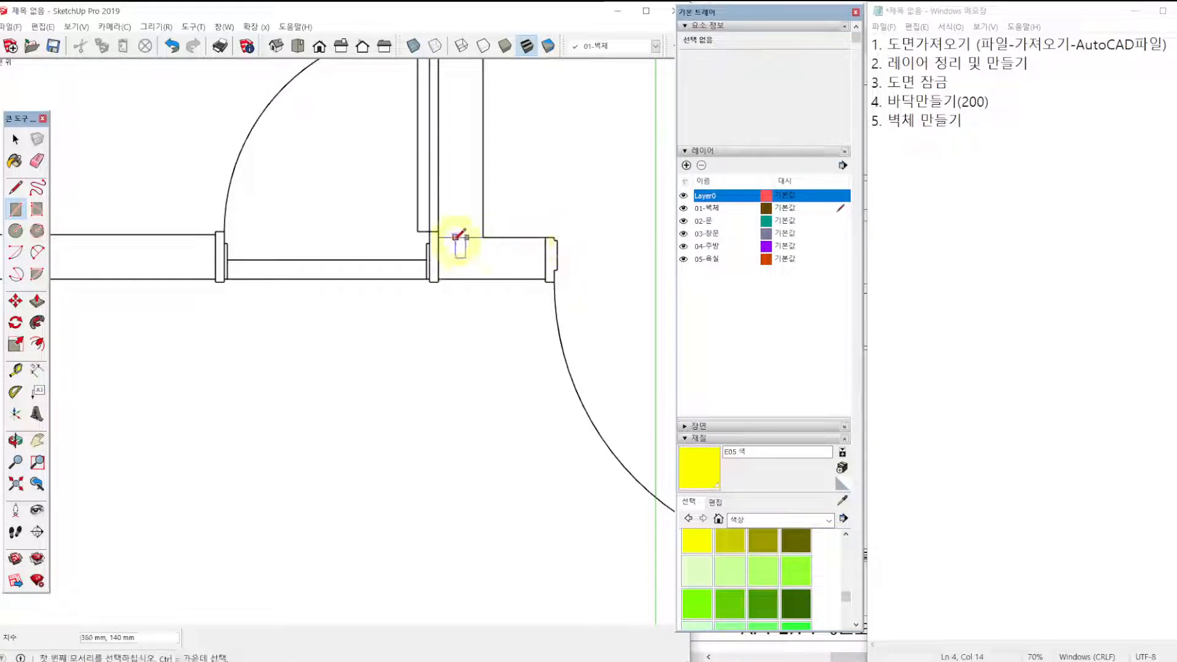
Draw rectangles over the bathroom's side wall beside the door and its 1940 × 150 mm wall behind the washbasin and toilet.
click(439, 237)
scroll(463, 224, down, 4)
scroll(472, 215, up, 3)
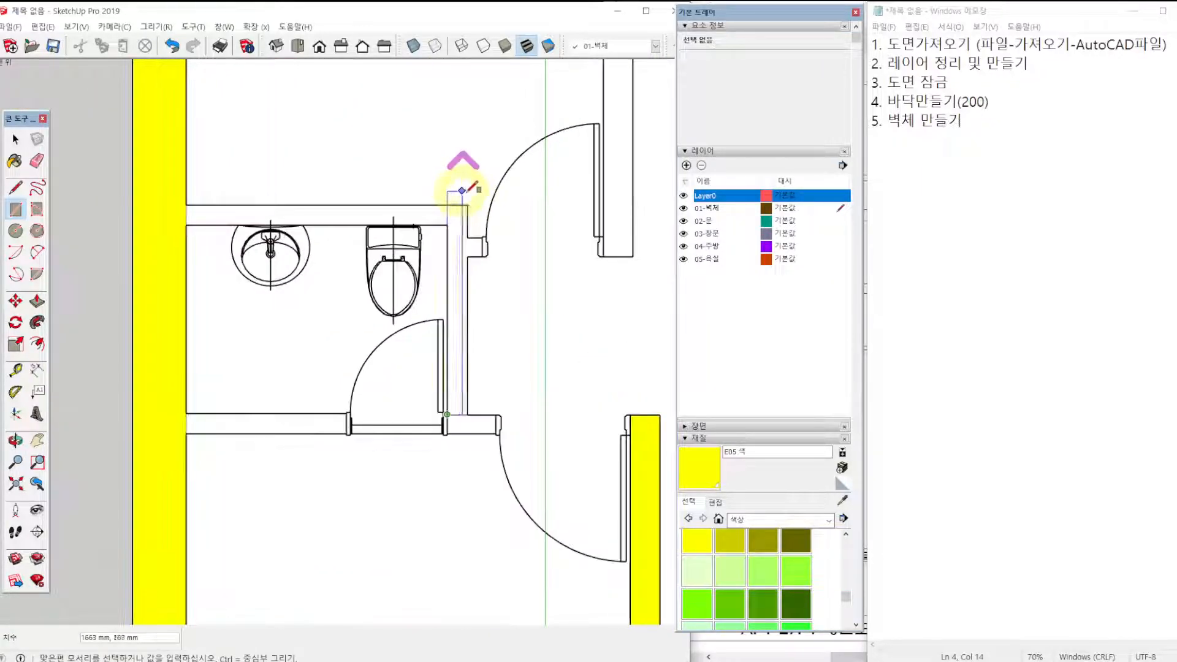
click(464, 205)
click(437, 205)
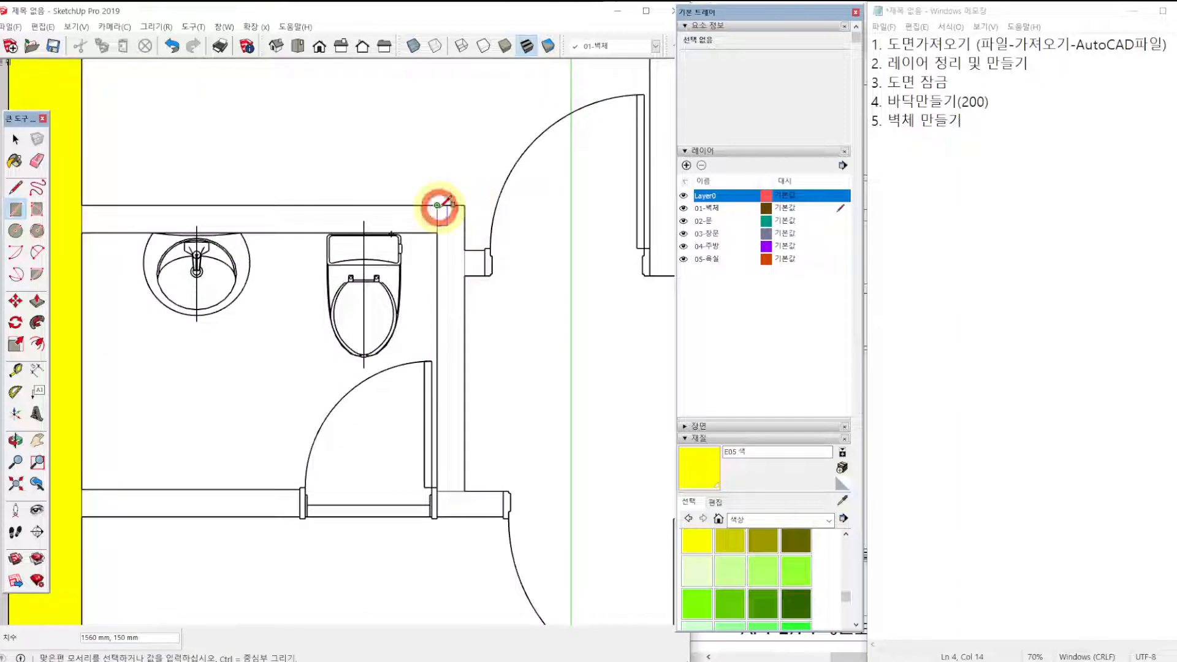
click(83, 233)
Paint all the traced bathroom wall rectangles yellow with color E05.
scroll(294, 226, down, 2)
click(697, 542)
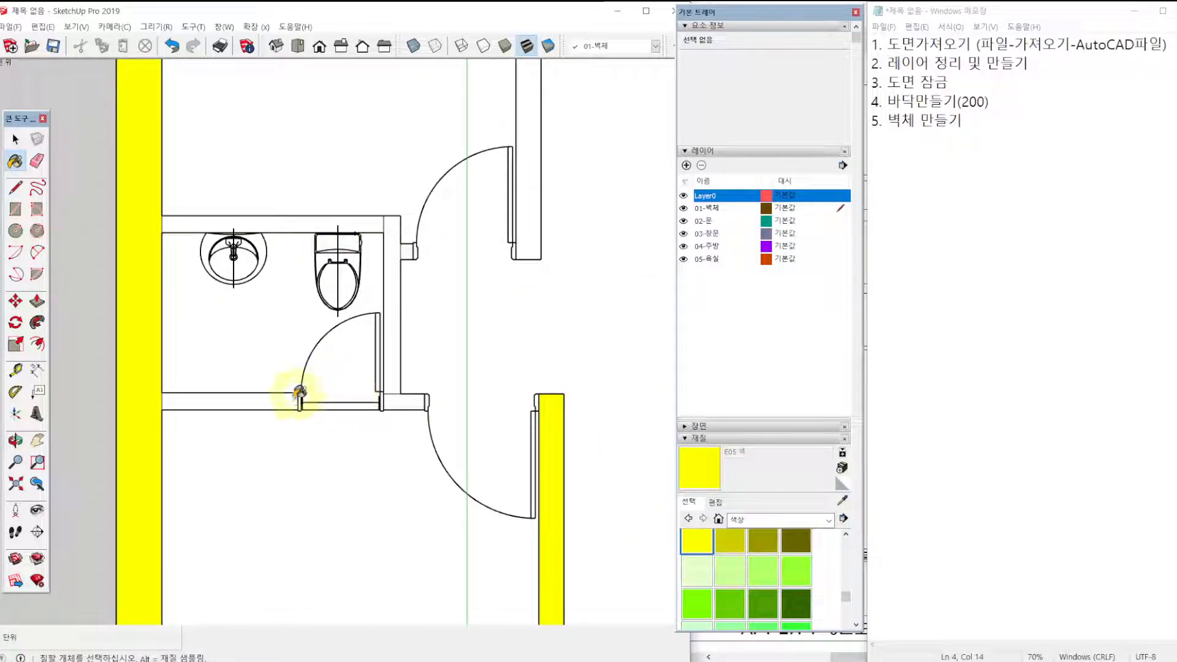
click(279, 400)
click(397, 376)
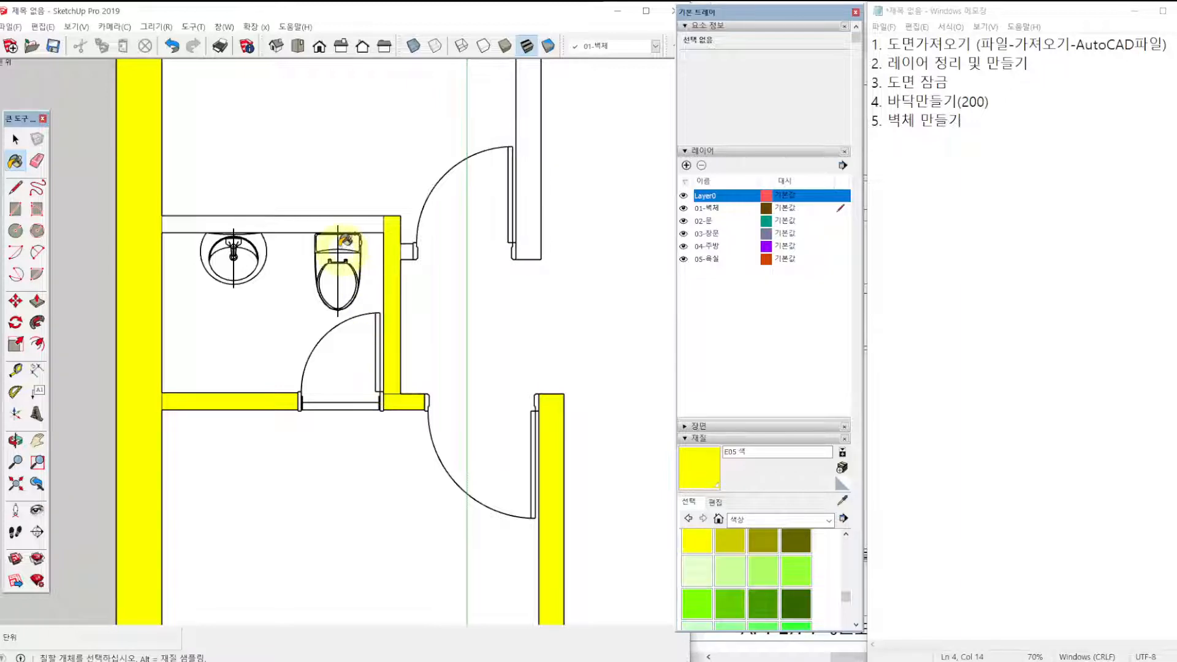
click(346, 221)
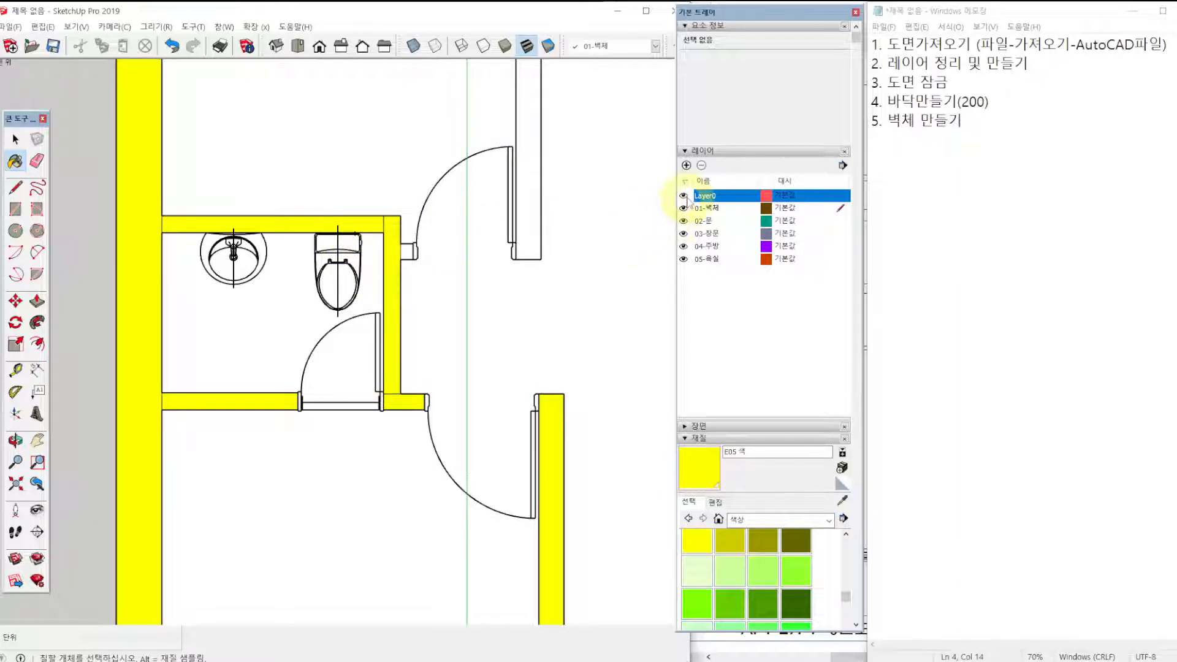
Hide Layer0, erase the dividing lines where the bathroom wall shapes meet each other and the exterior wall, and show Layer0 again.
click(684, 196)
scroll(487, 310, down, 2)
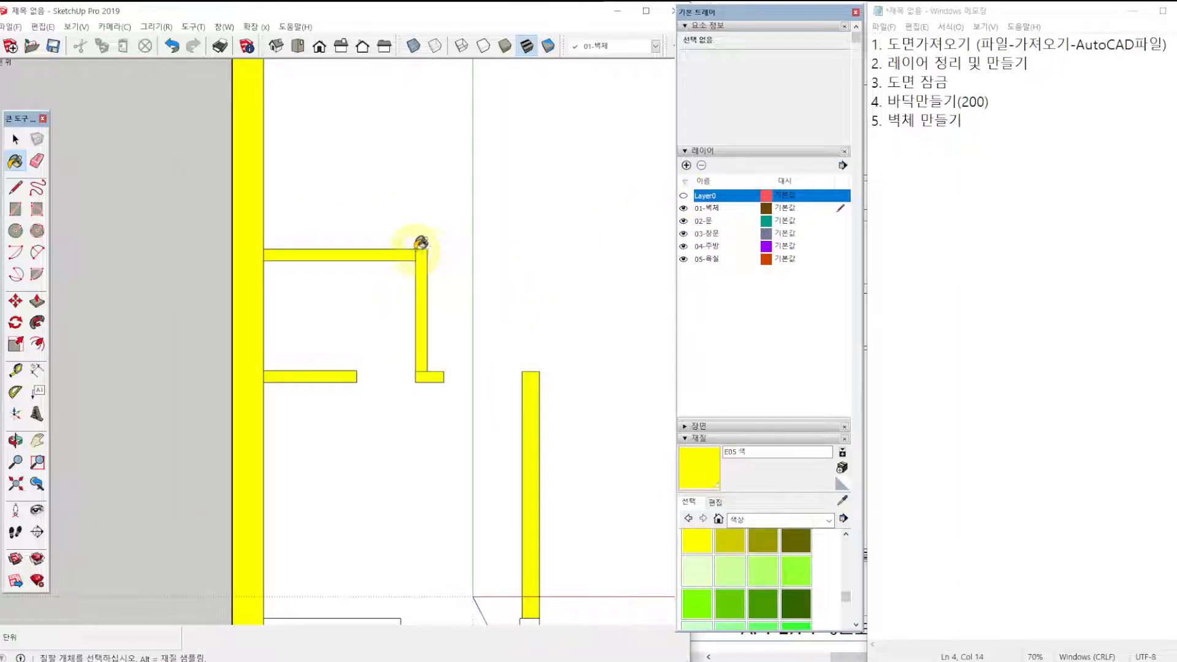
scroll(402, 248, up, 2)
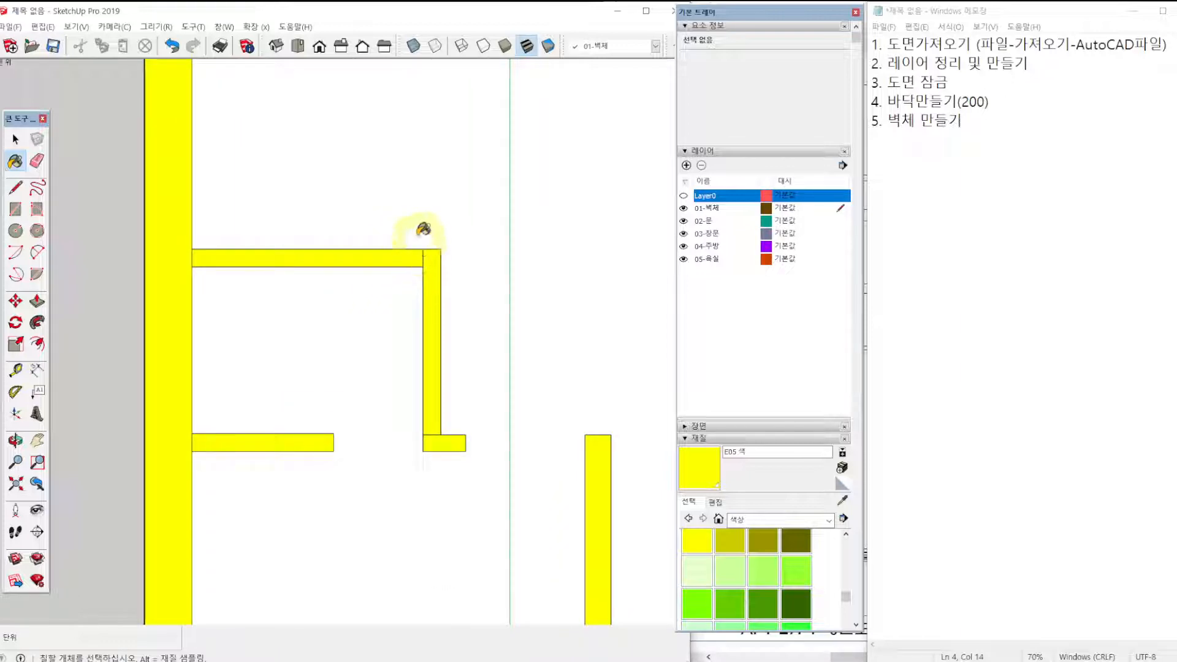
key(e)
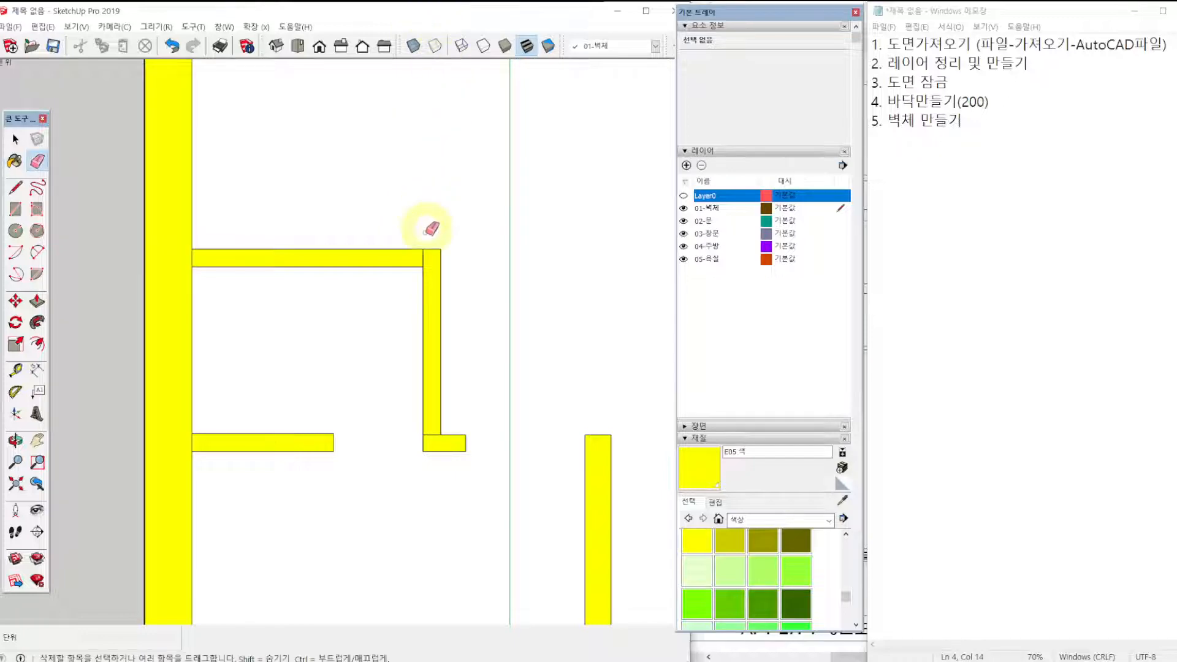
click(429, 434)
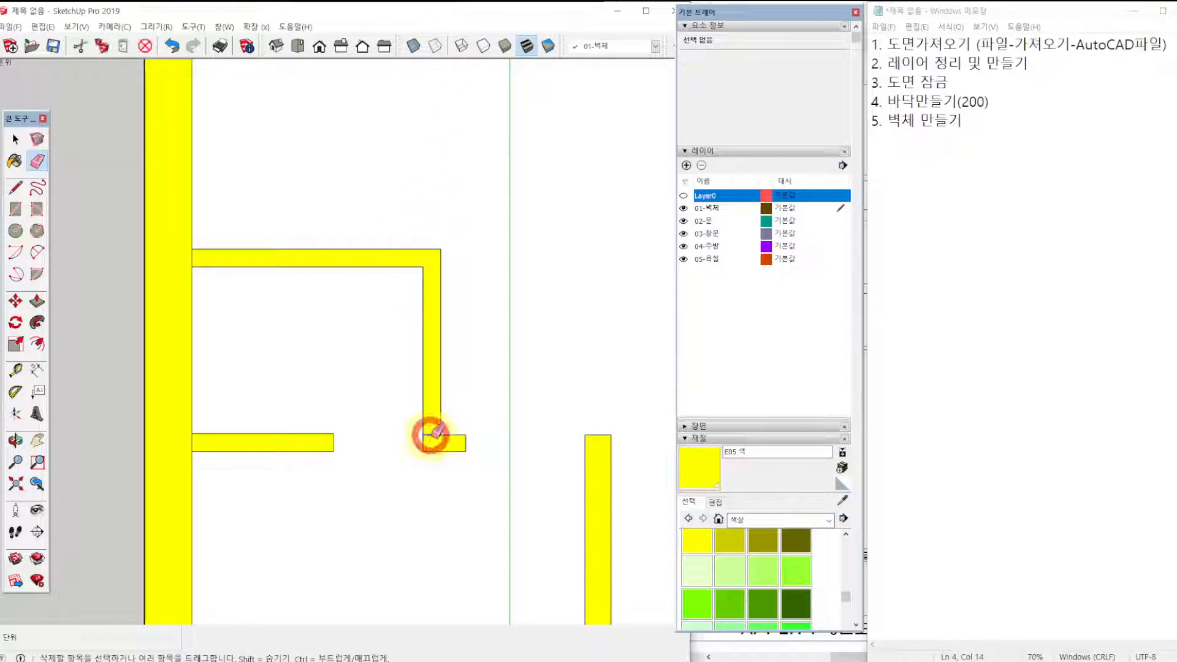
click(198, 439)
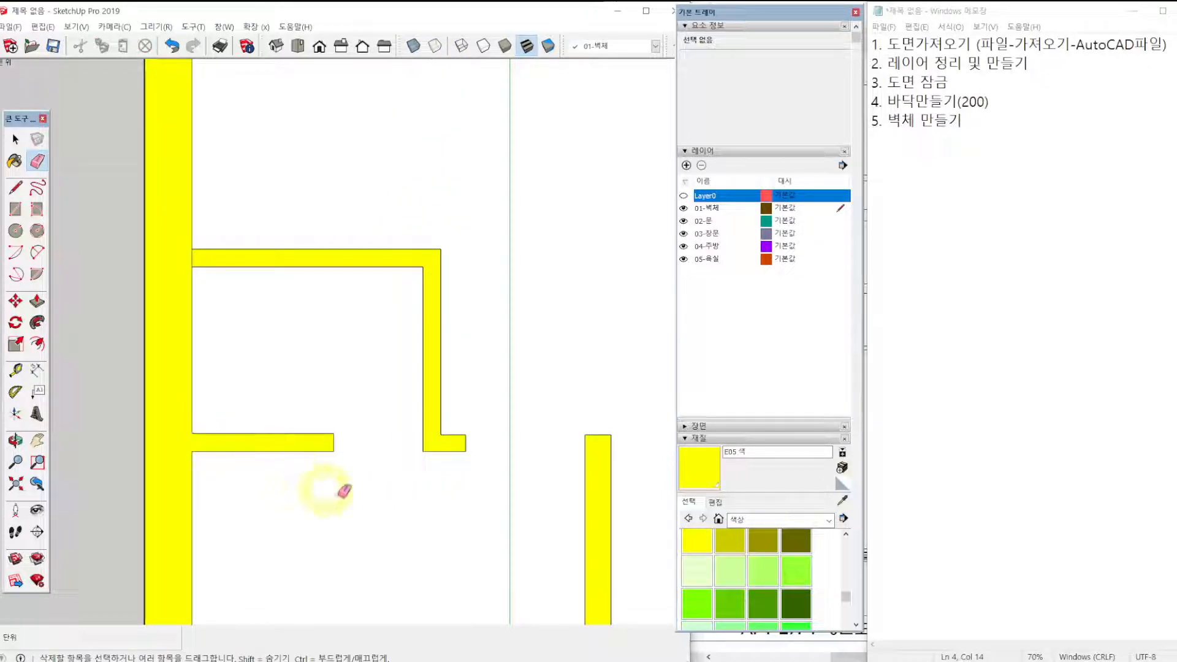
click(198, 258)
click(684, 196)
Paint the bedroom-balcony wall segment, the corner block by the balcony door and the short balcony wall segment yellow with E05.
scroll(552, 263, down, 5)
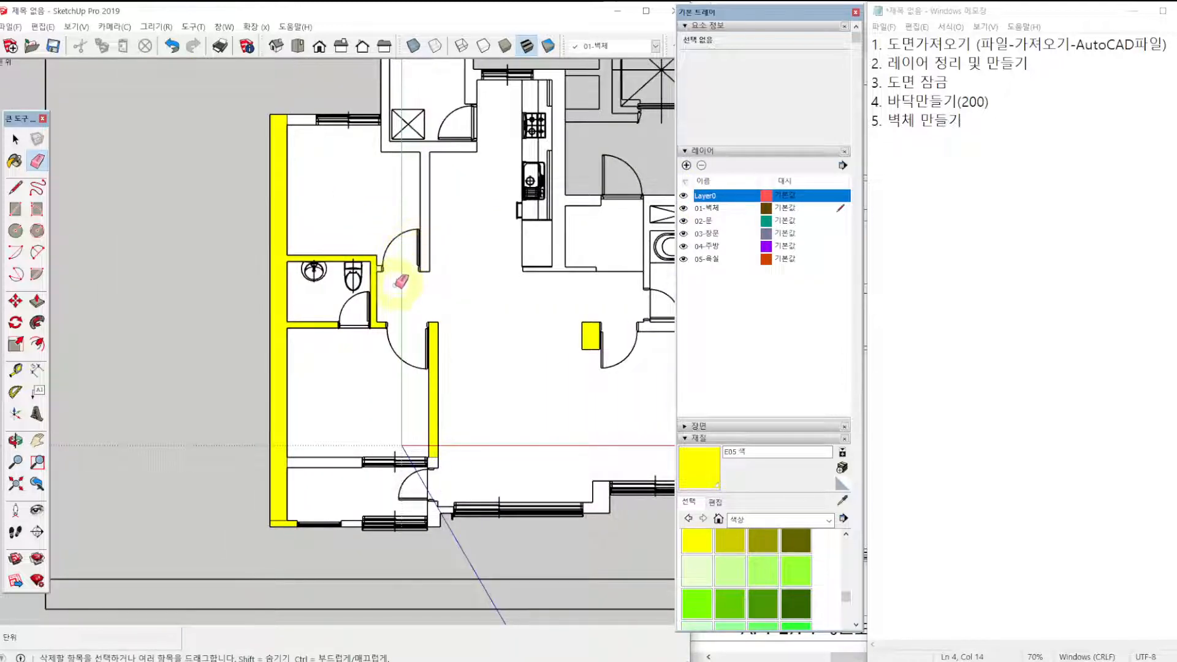
key(r)
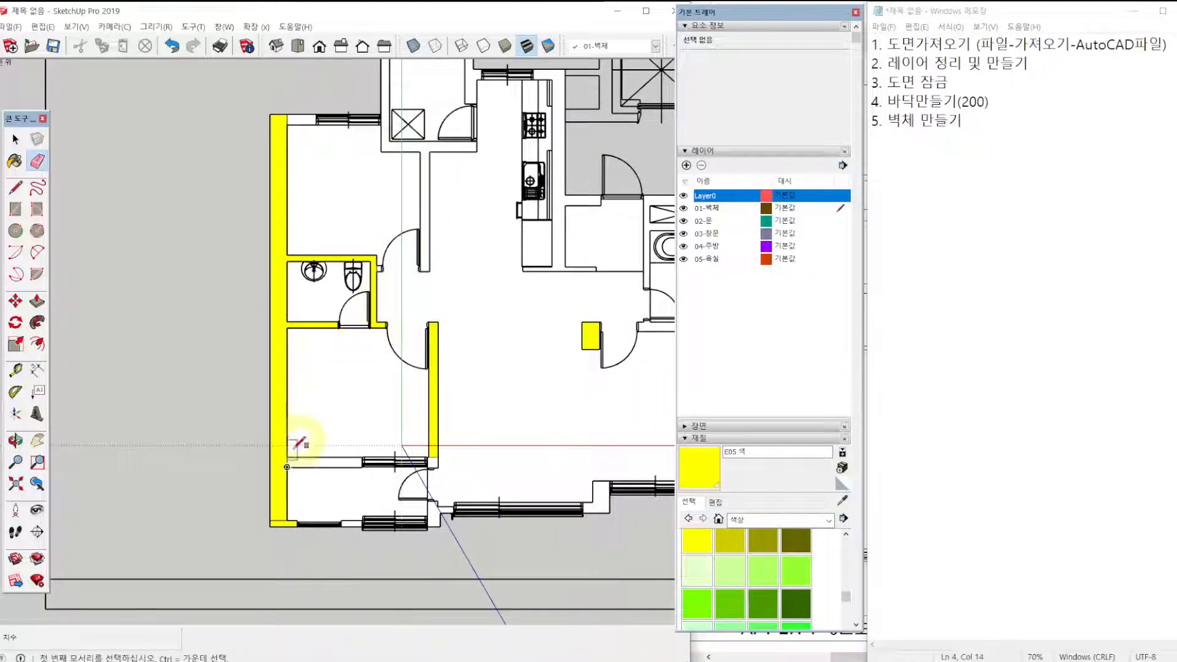
scroll(286, 467, up, 3)
key(space)
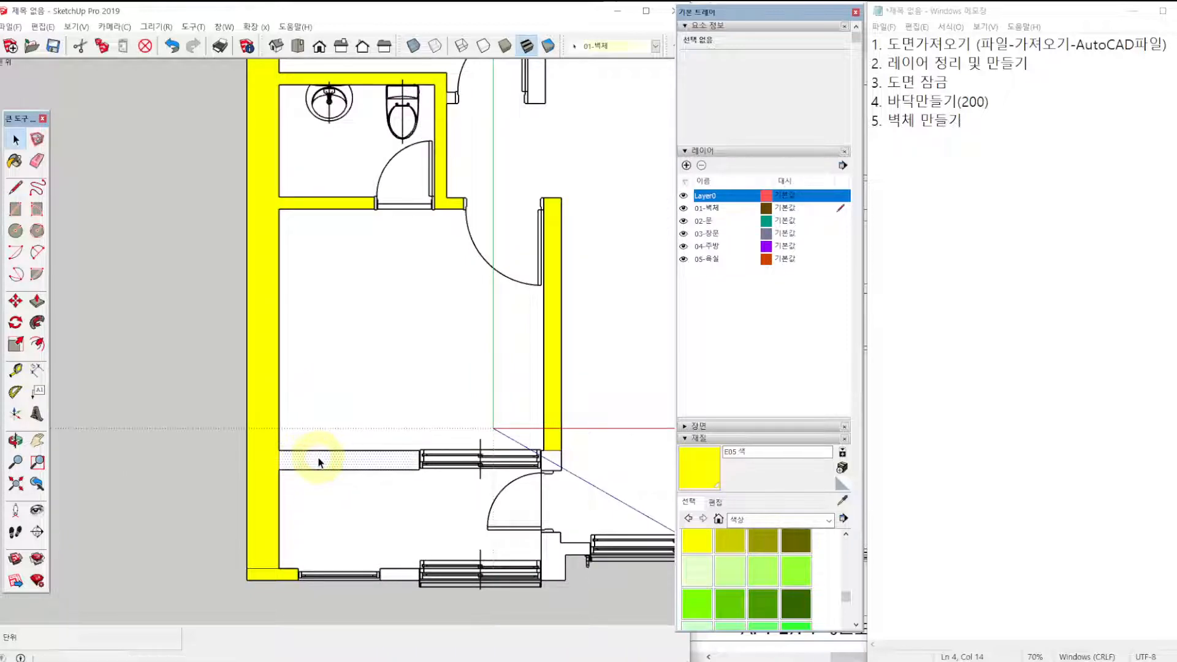
click(318, 459)
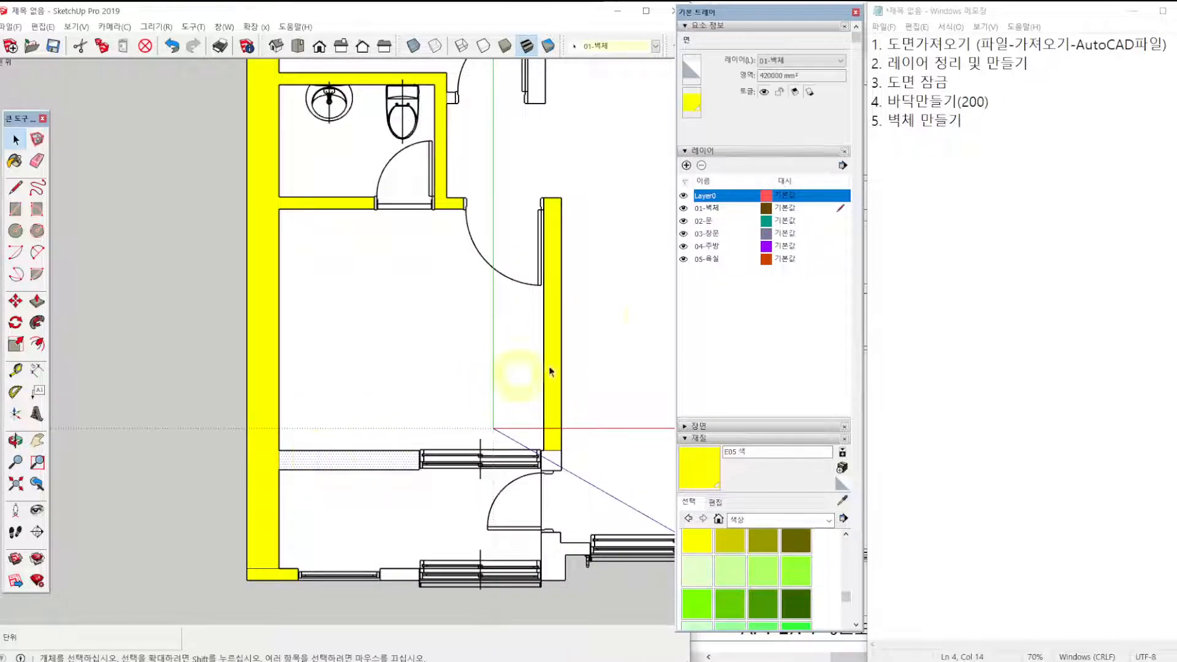
click(697, 542)
click(368, 453)
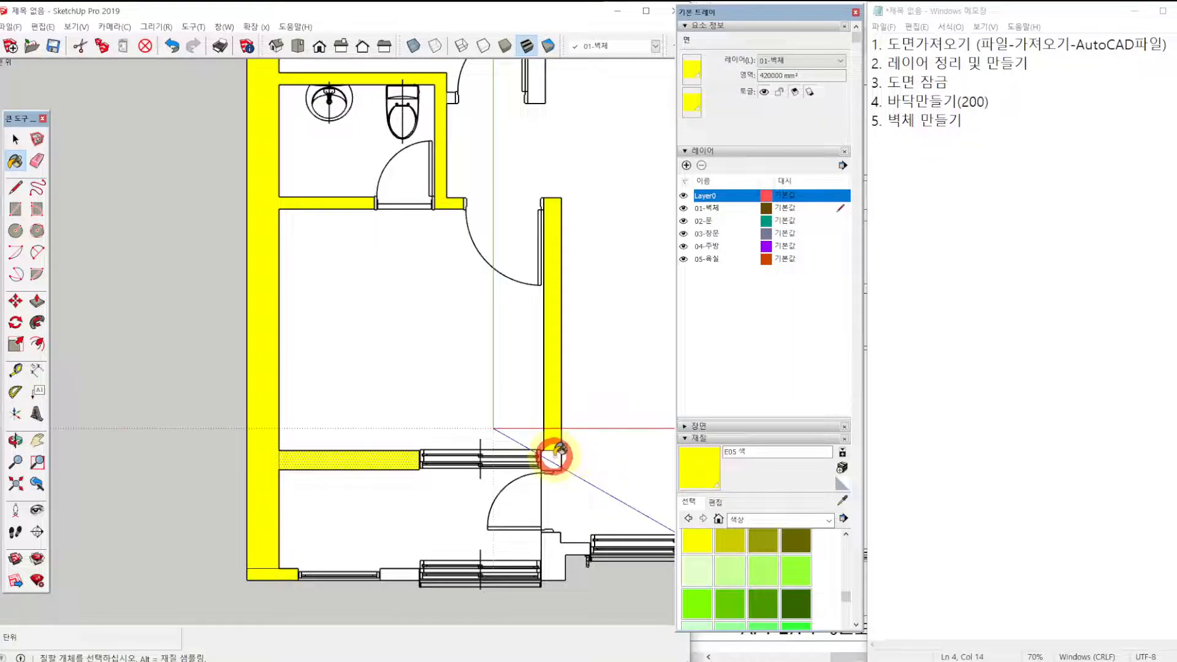
click(402, 573)
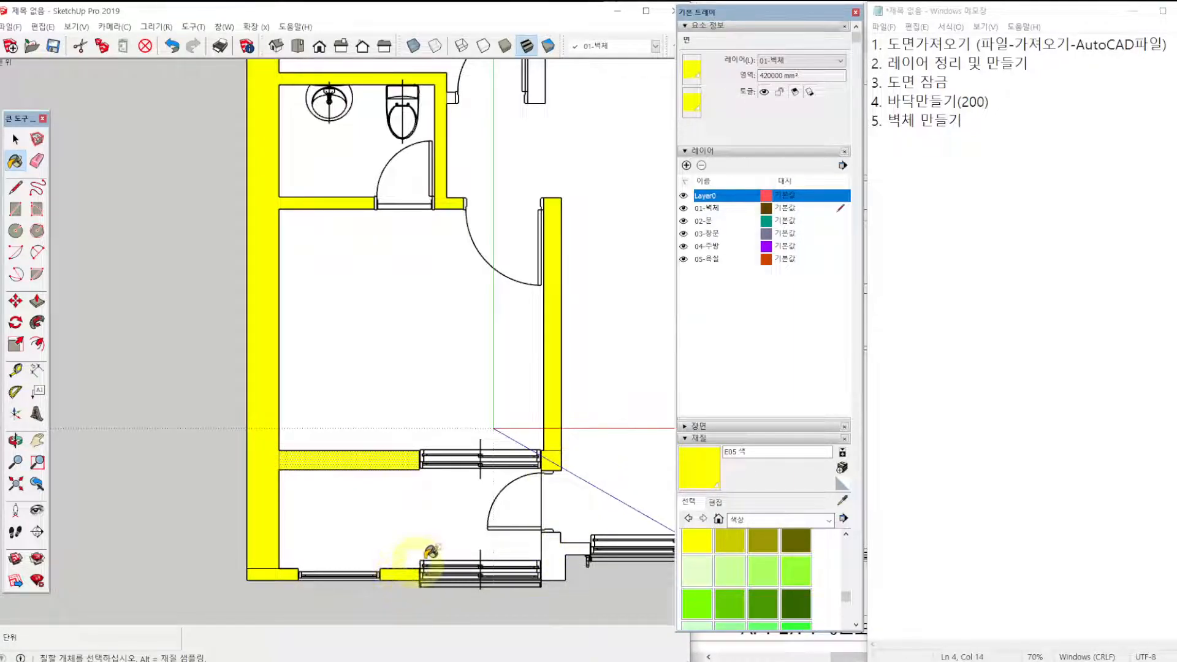
Draw 240 × 130 mm, 610 × 150 mm and 320 × 300 mm rectangles over the stepped wall between the balcony door and the living room window.
shift+middle_drag(607, 490, 482, 467)
scroll(442, 544, up, 1)
scroll(448, 537, up, 2)
key(r)
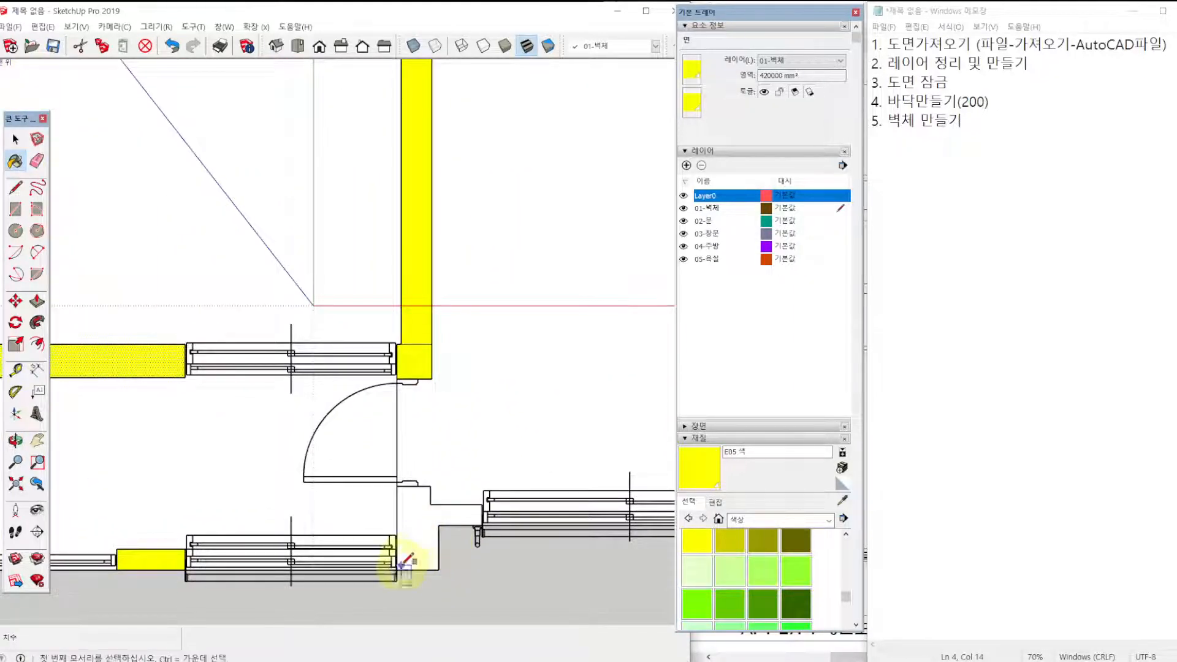
scroll(407, 446, up, 3)
click(388, 405)
scroll(457, 394, down, 2)
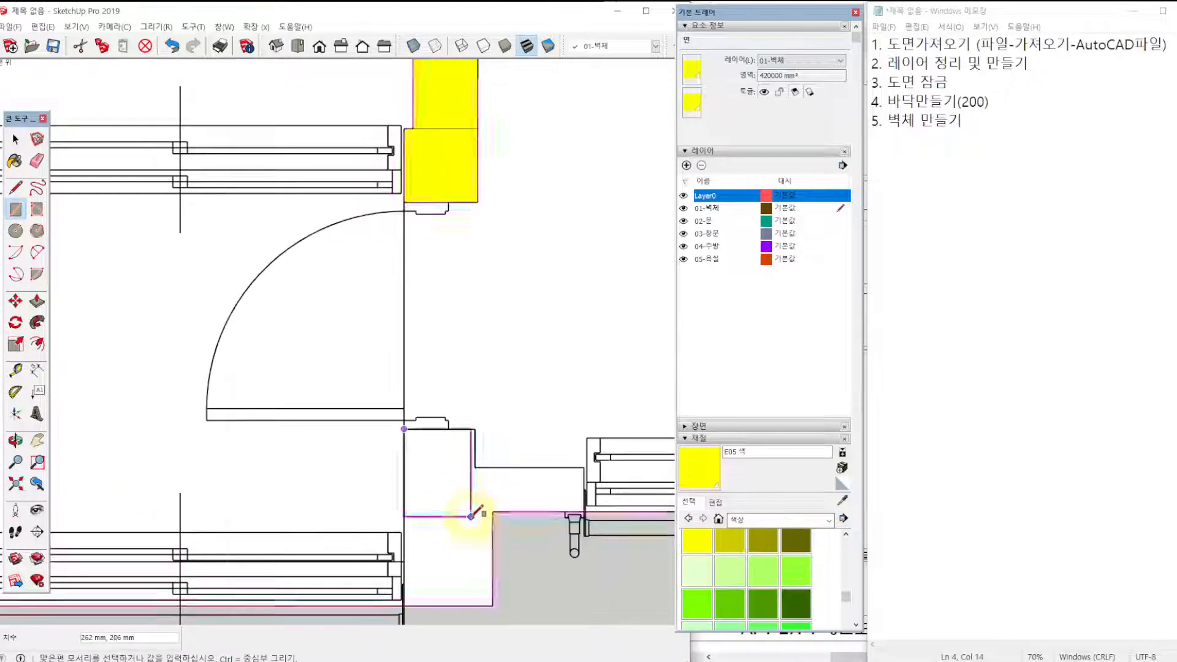
click(466, 396)
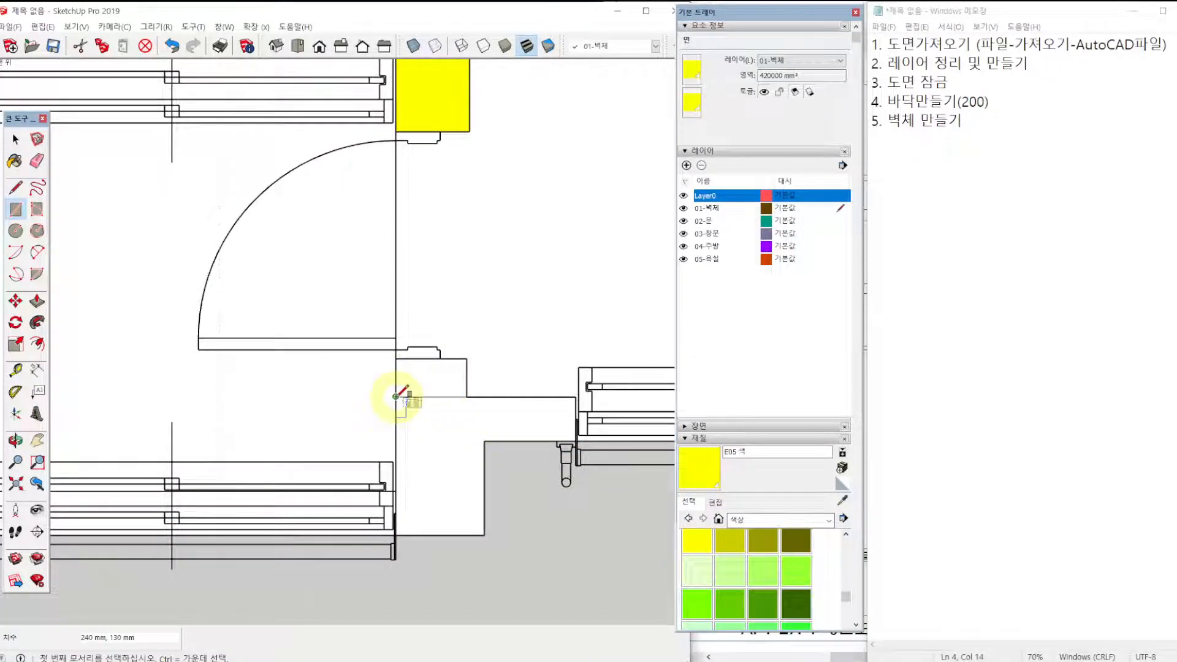
click(396, 397)
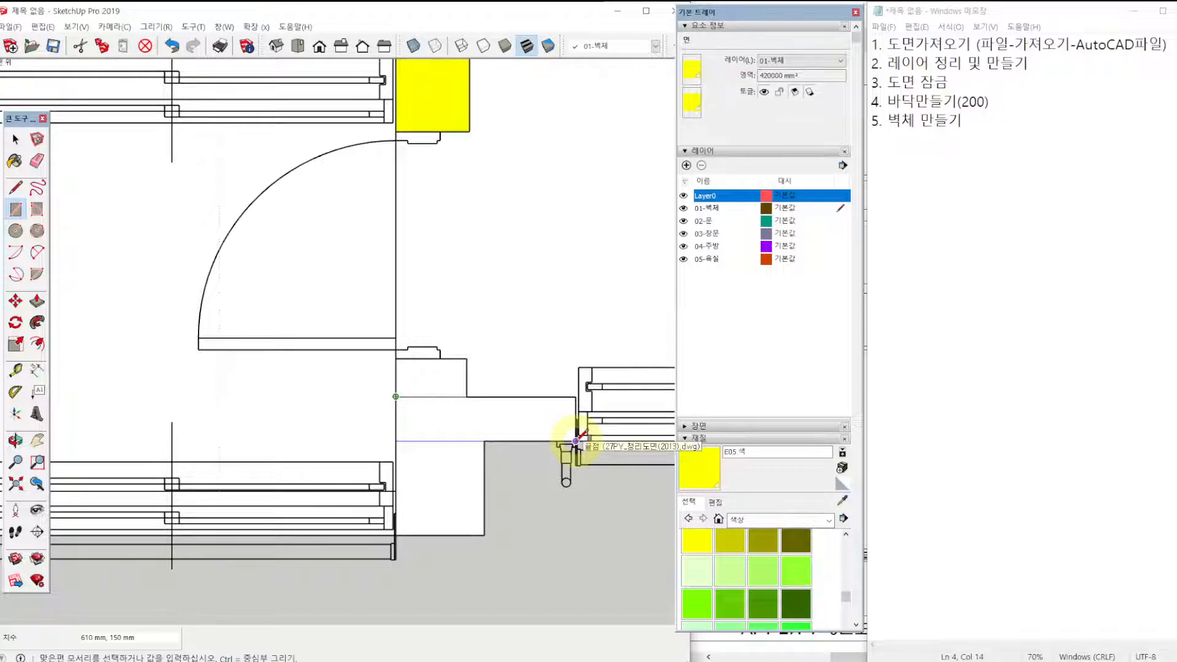
click(577, 440)
click(395, 535)
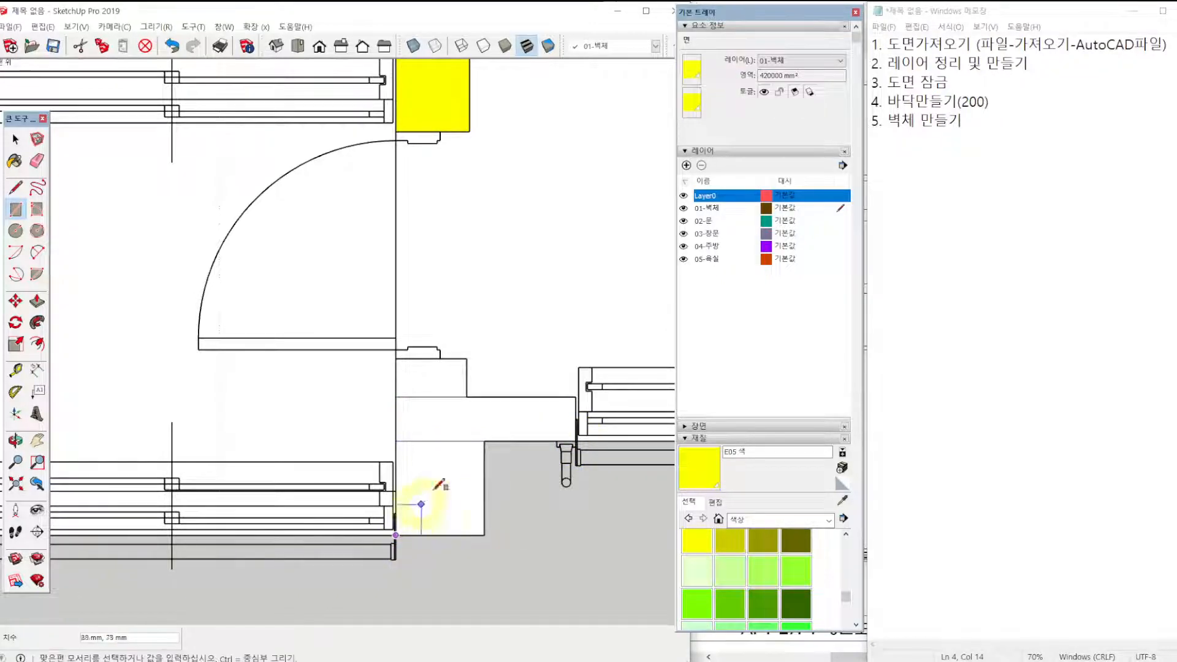
click(485, 440)
Paint the three rectangles of the stepped wall beside the balcony door yellow with E05.
click(695, 533)
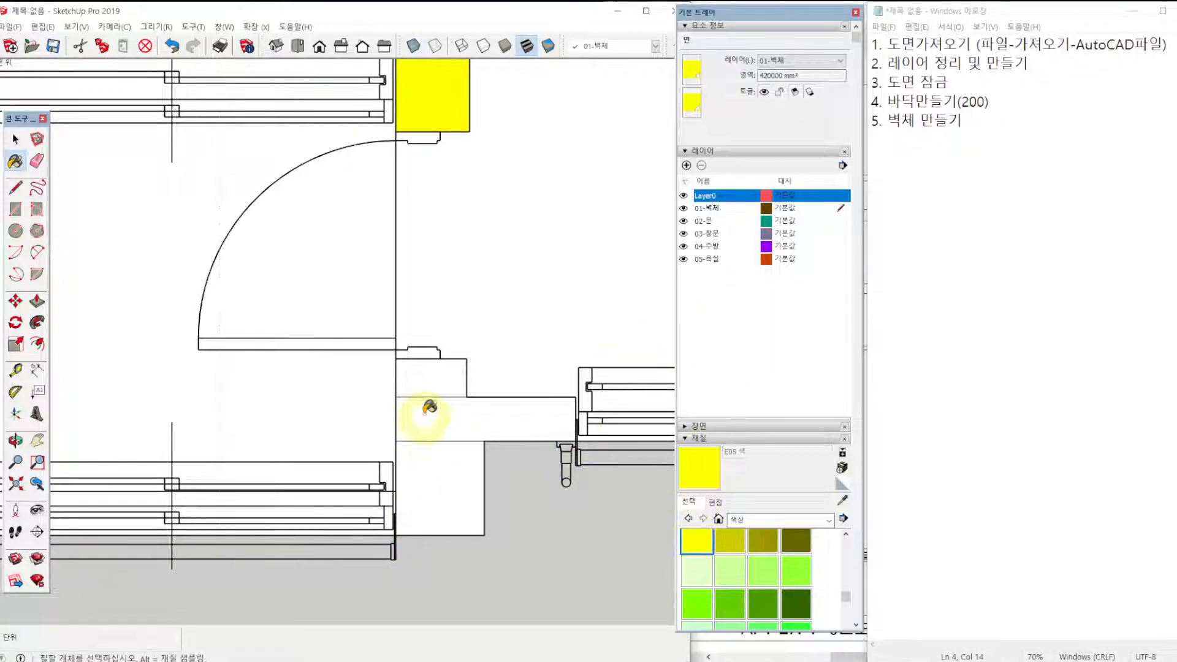
click(432, 377)
click(484, 418)
click(439, 488)
Draw 750 × 395 mm and 250 × 220 mm rectangles over the L-shaped wall between the two large front windows.
scroll(479, 366, down, 3)
shift+middle_drag(526, 299, 77, 334)
shift+middle_drag(627, 303, 372, 304)
scroll(451, 310, up, 1)
key(r)
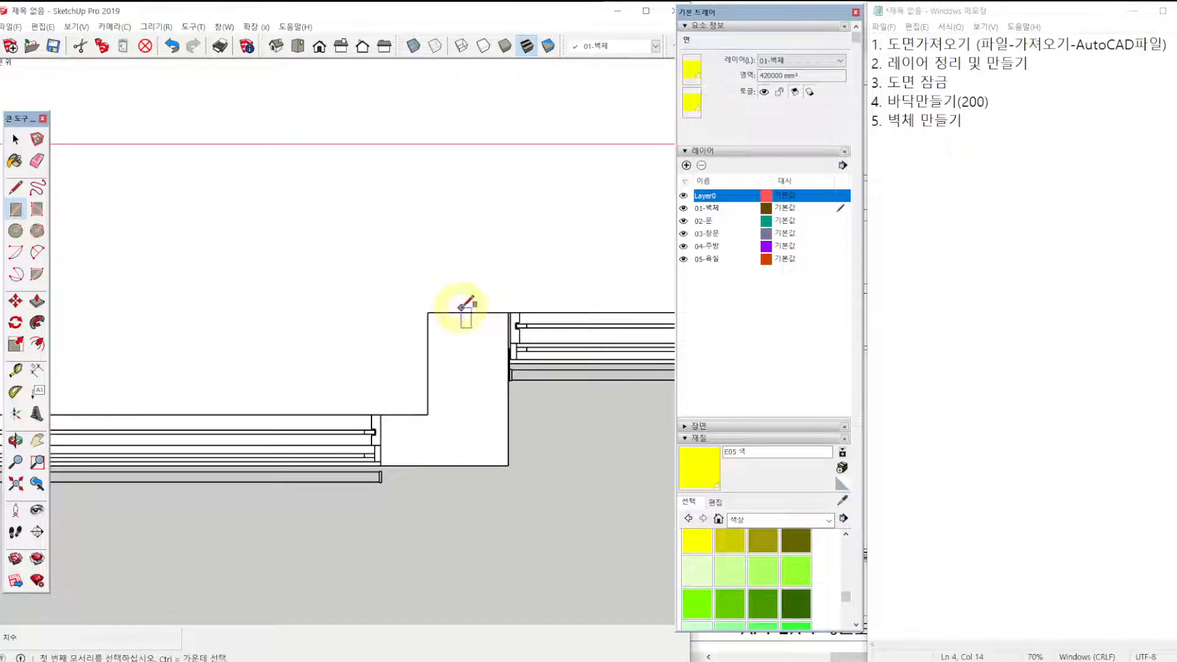
click(427, 312)
click(508, 465)
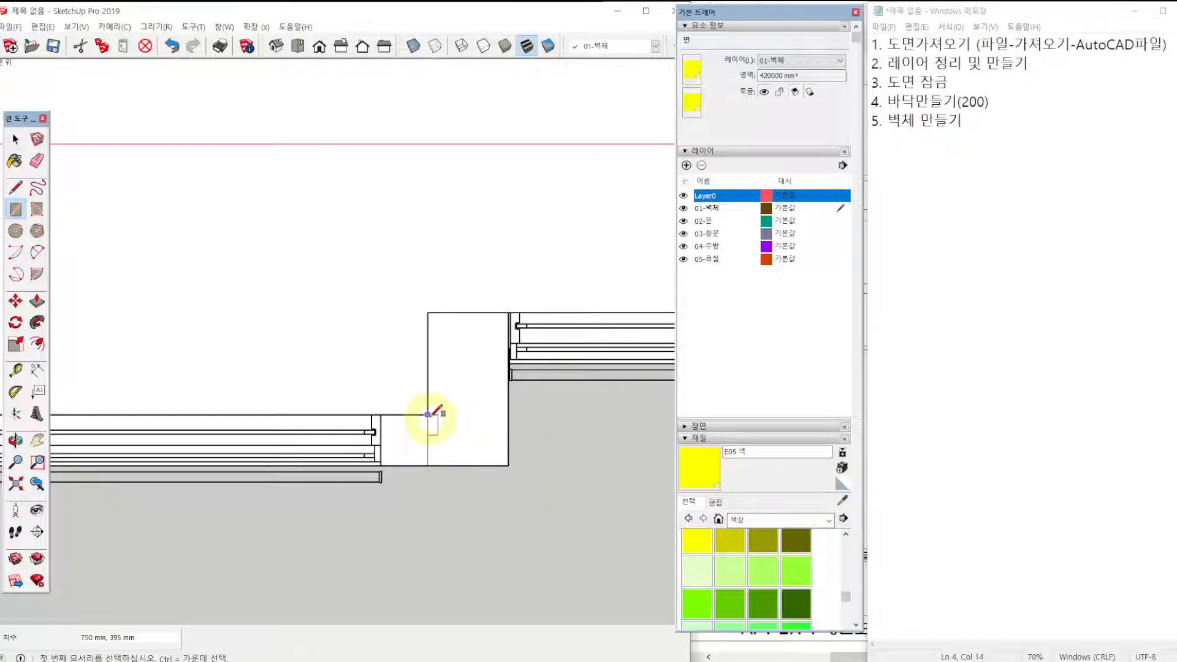
click(427, 415)
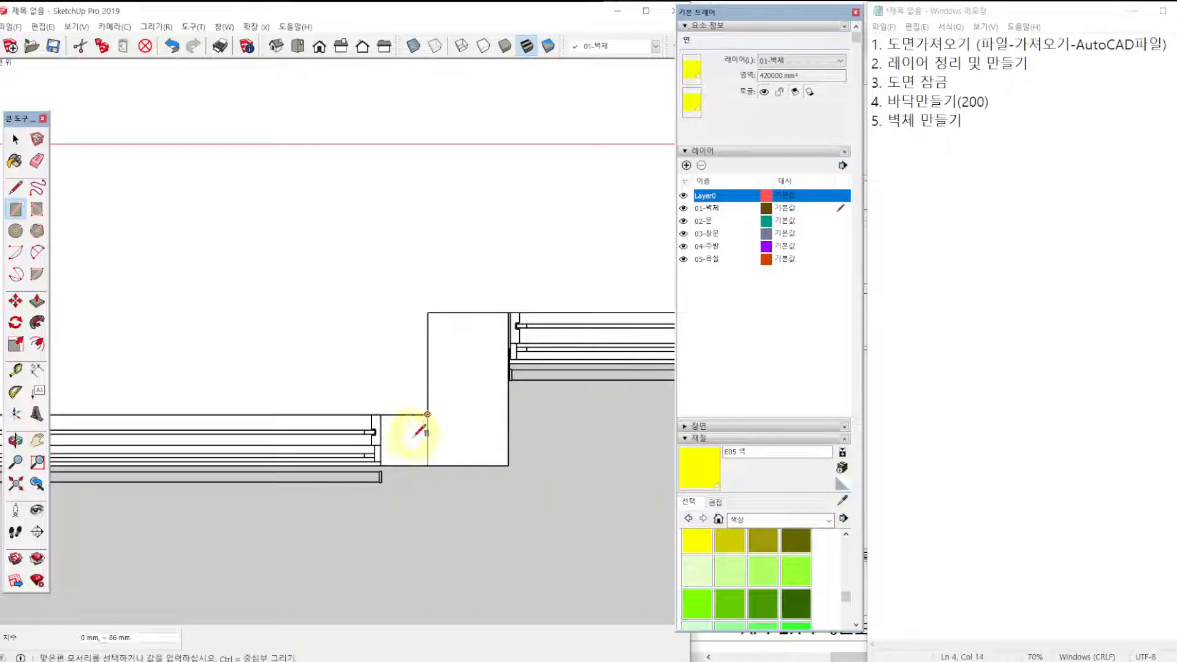
click(380, 465)
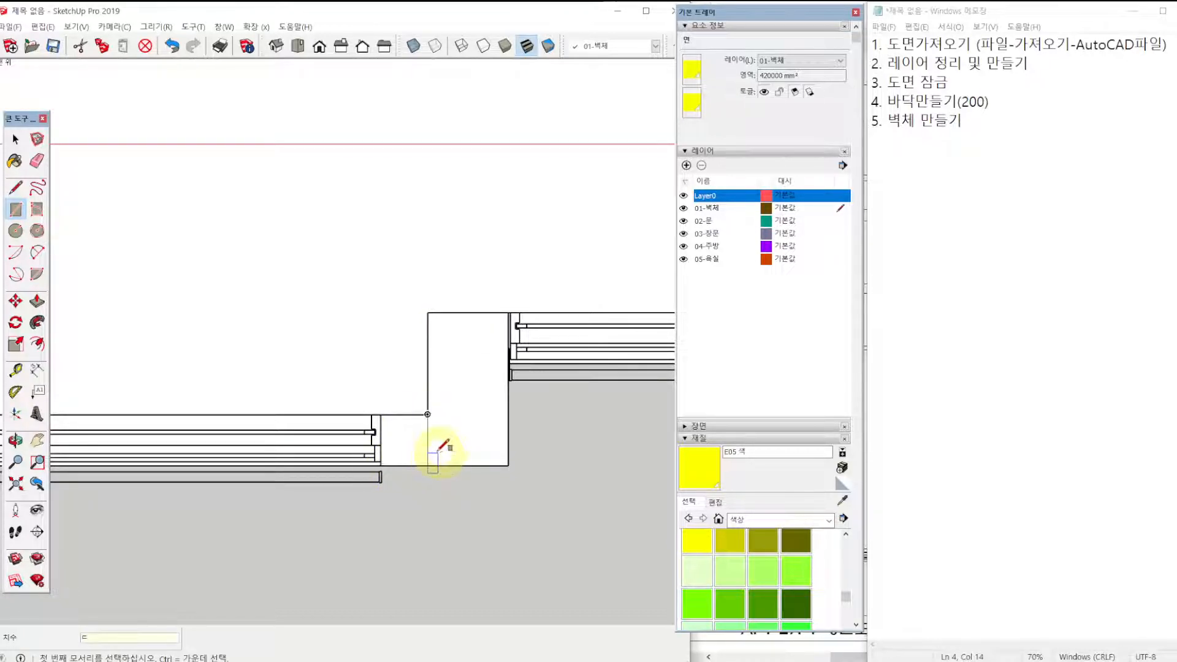
Erase the line dividing the L-shaped wall between the front windows and paint the merged face yellow with E05.
key(e)
click(705, 475)
click(481, 388)
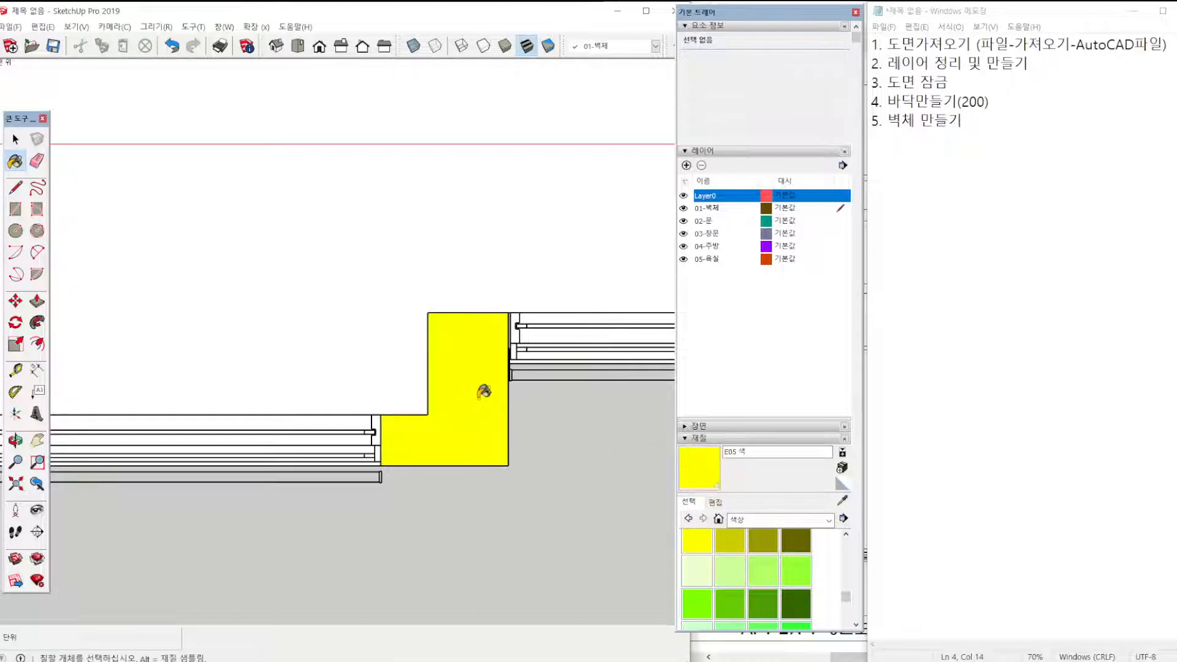
scroll(480, 368, down, 8)
shift+middle_drag(615, 248, 543, 336)
scroll(532, 308, up, 2)
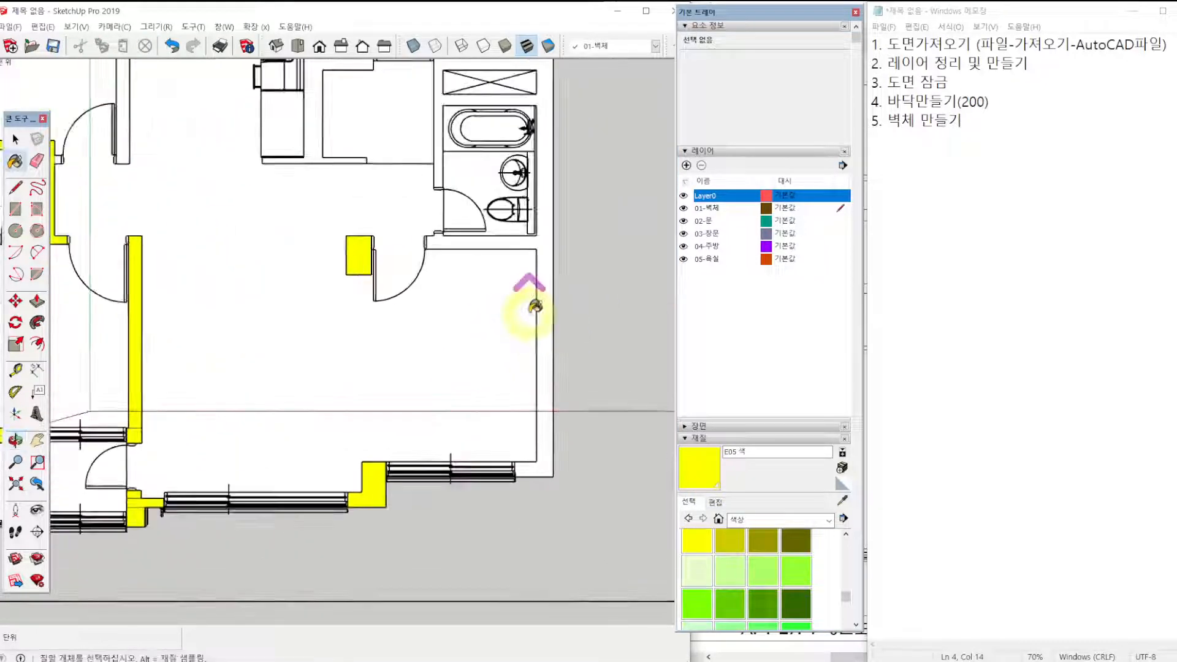
Draw a 6080 × 275 mm rectangle over the outer wall running along the bedroom and the bathroom with the tub.
click(724, 210)
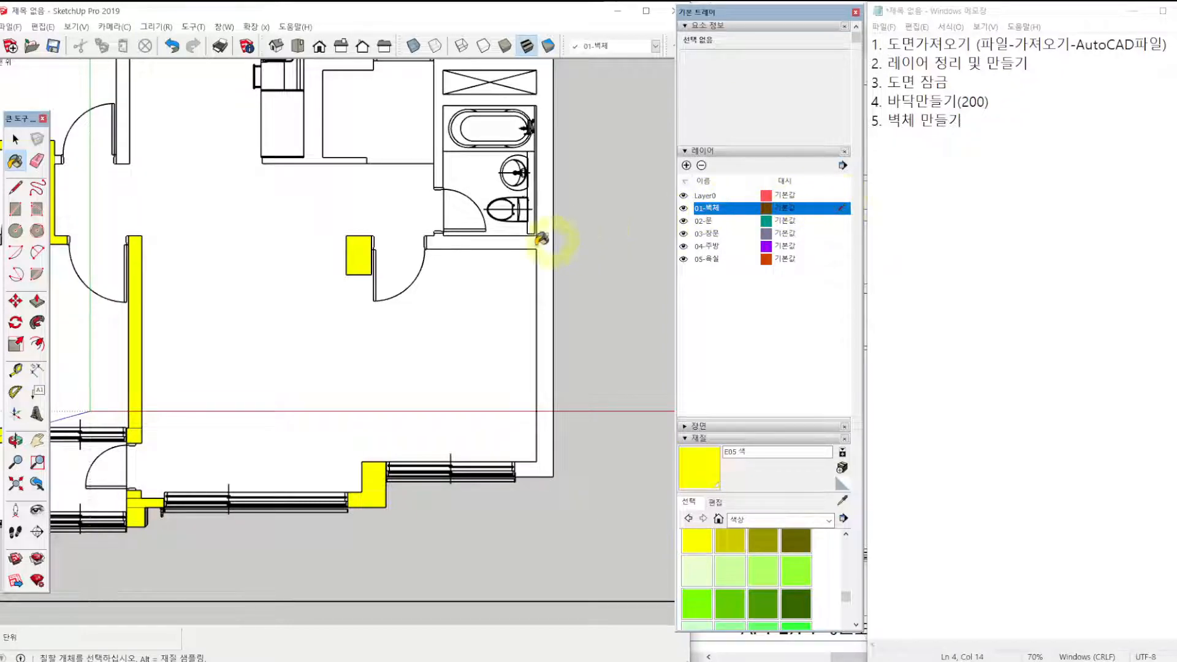
key(r)
scroll(540, 462, up, 1)
click(556, 480)
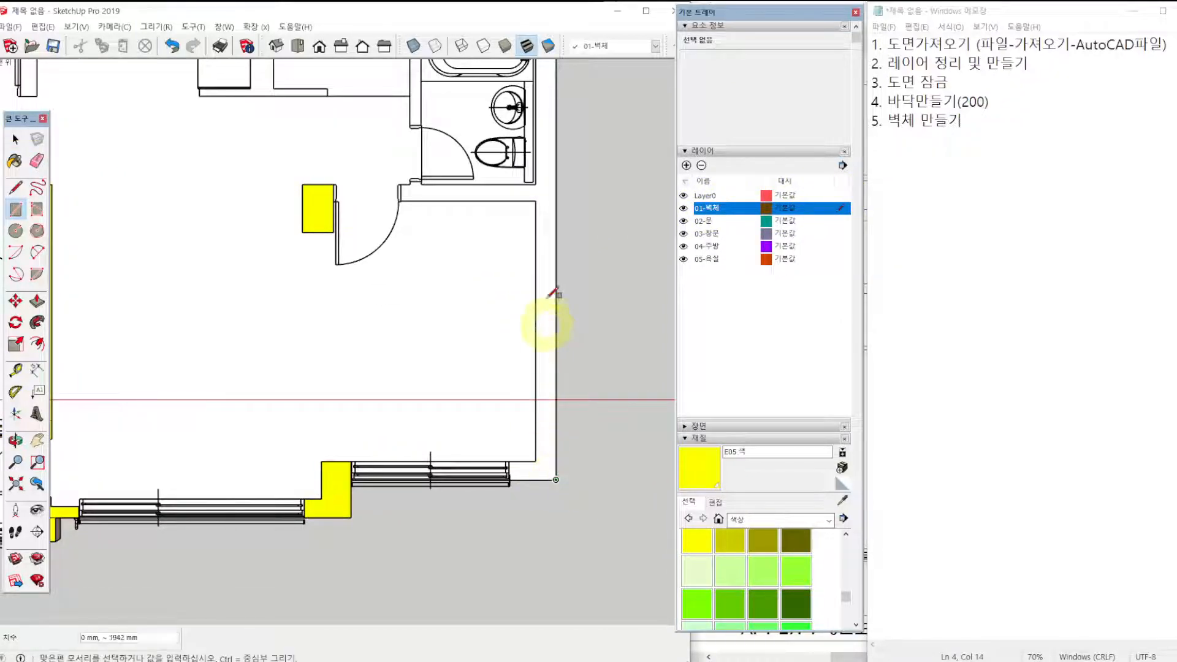
scroll(537, 200, down, 5)
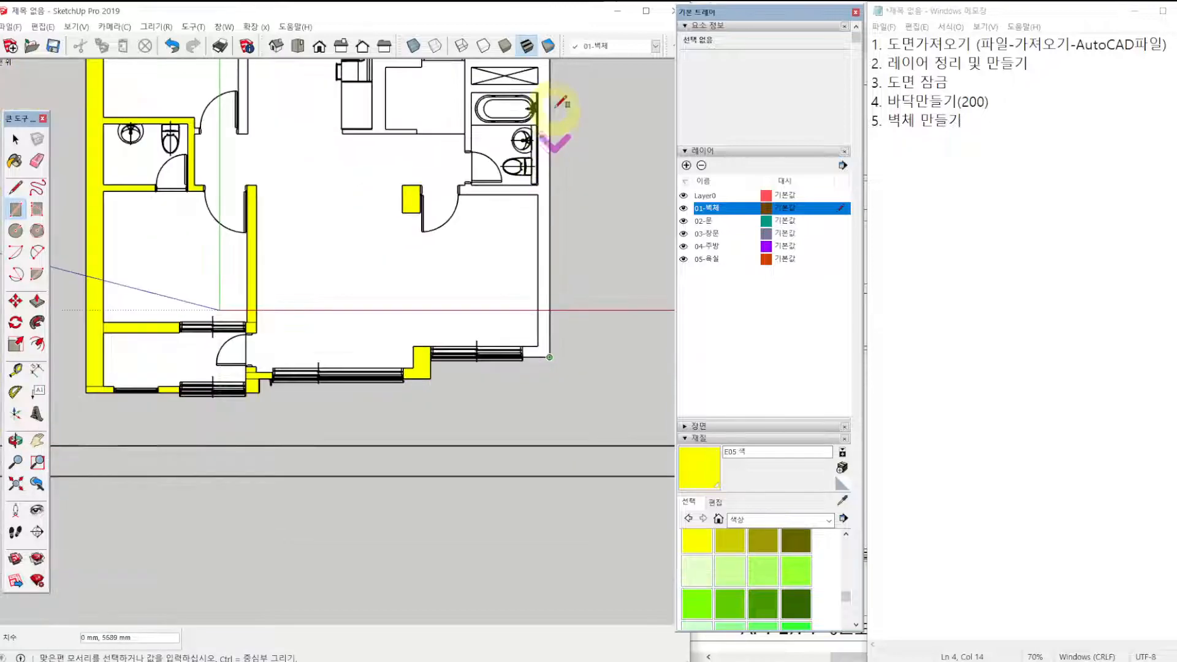
scroll(535, 205, up, 4)
scroll(532, 212, up, 1)
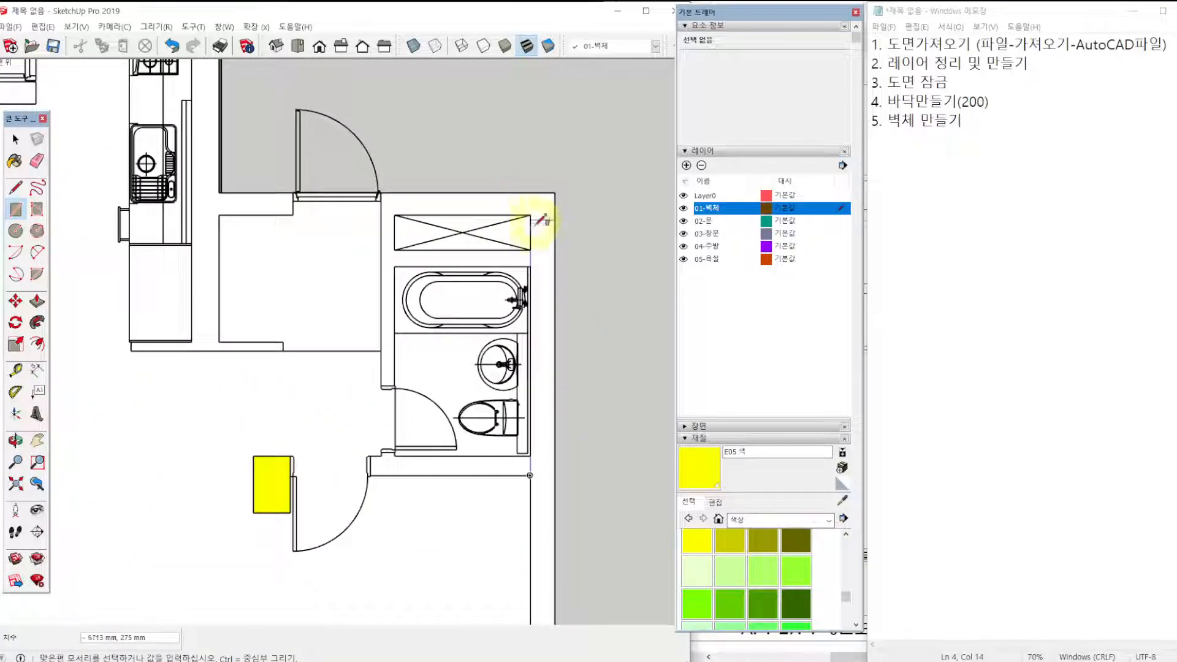
click(529, 266)
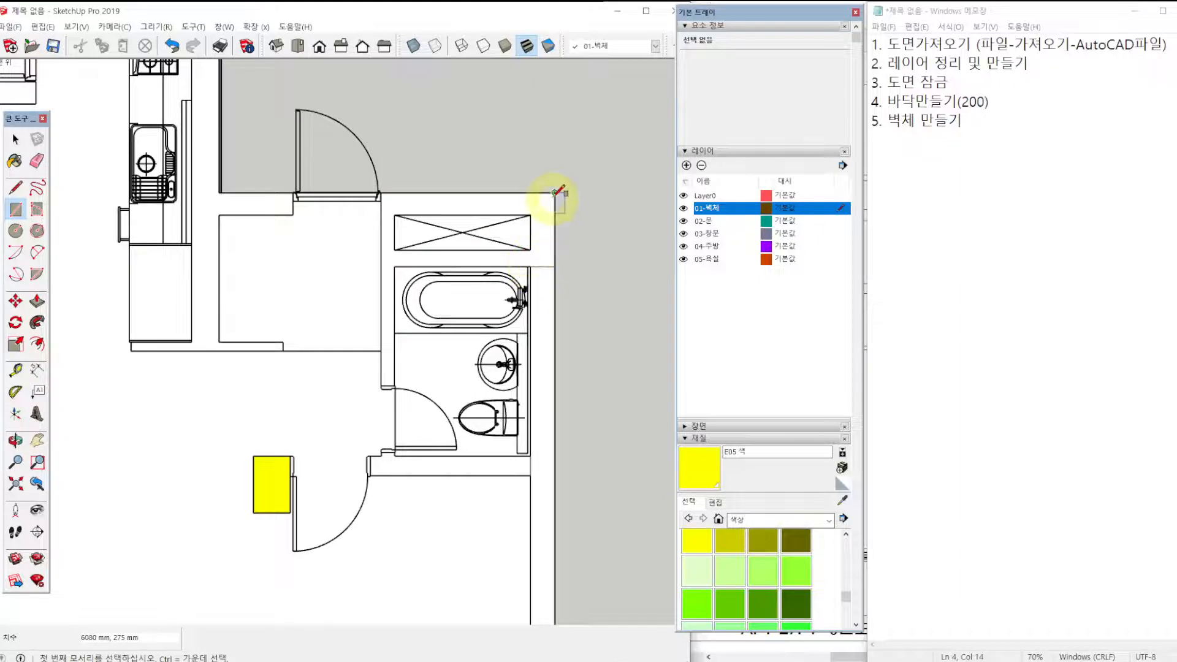
Draw an 1805 × 830 mm rectangle around the crossed shaft and its surrounding walls above the bathtub.
click(555, 192)
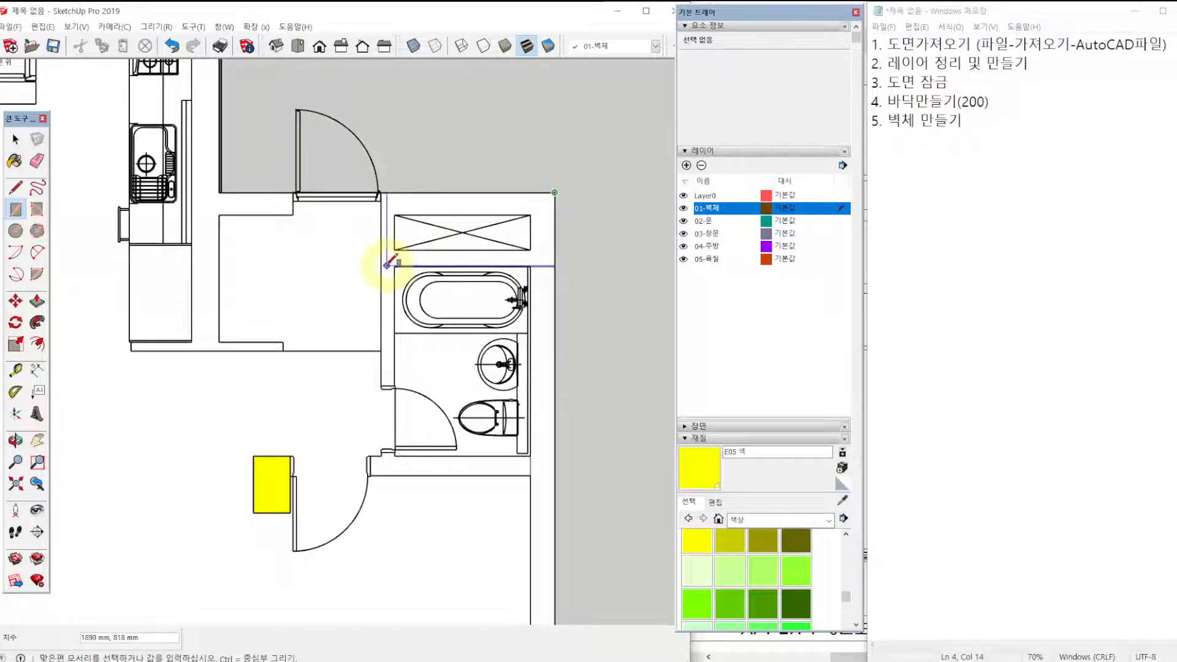
scroll(384, 265, up, 2)
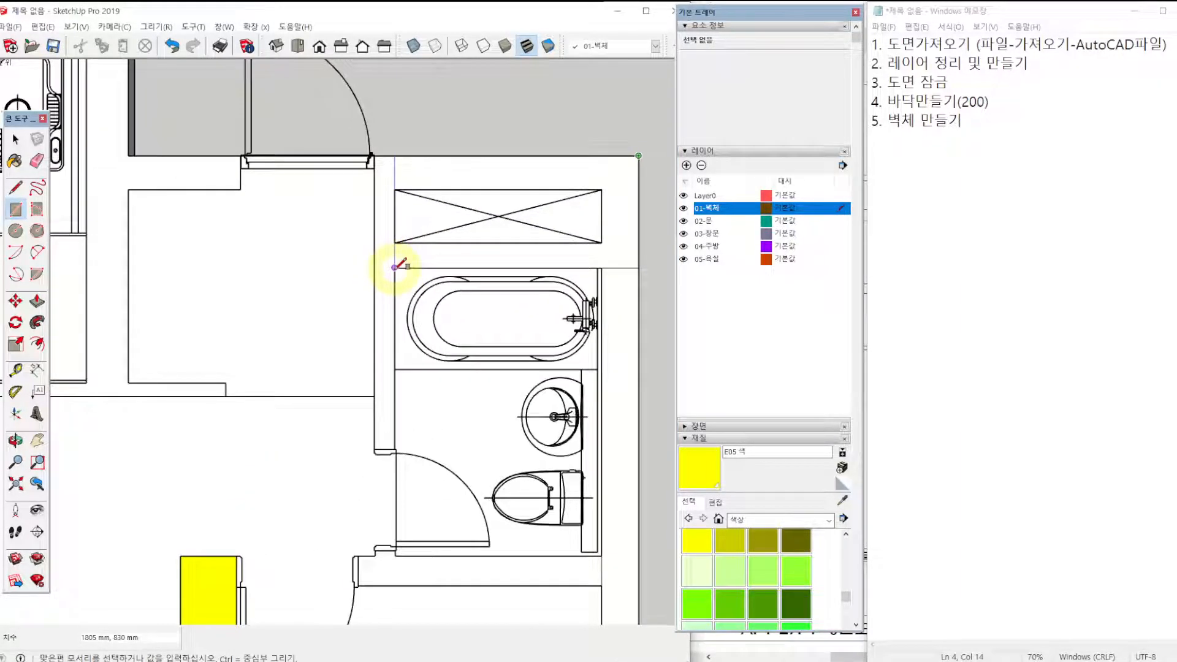
click(394, 267)
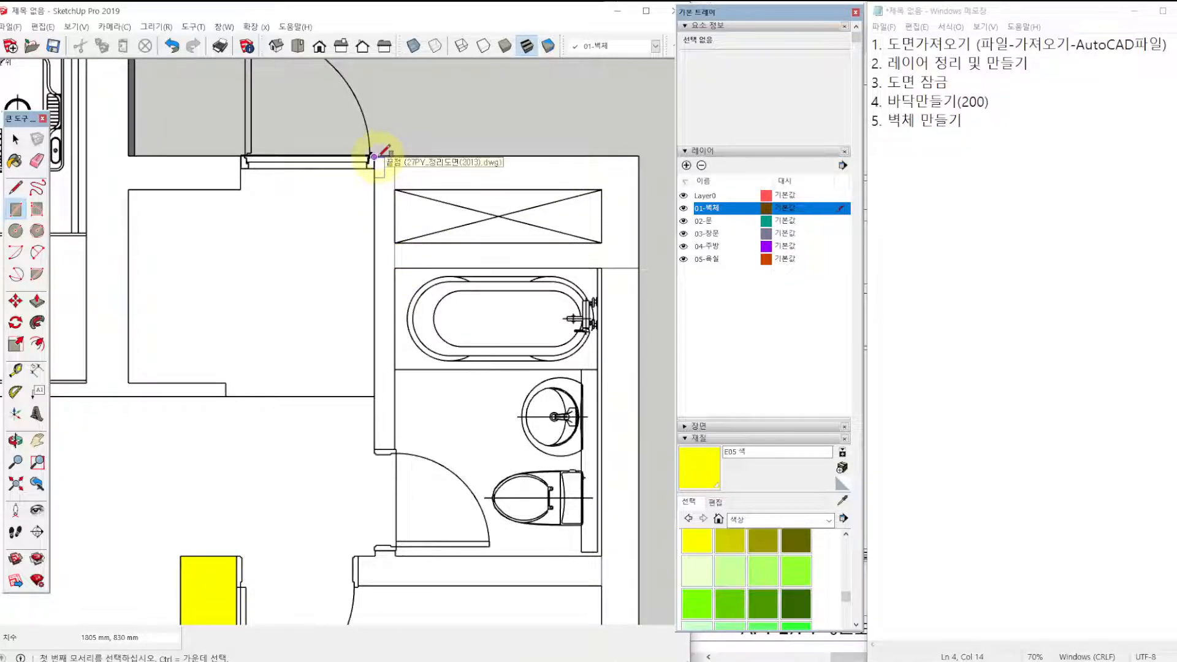
Draw a 2170 × 150 mm rectangle over the wall between the entrance and the bathroom, ending at the bathroom door.
scroll(374, 156, up, 3)
scroll(371, 153, up, 2)
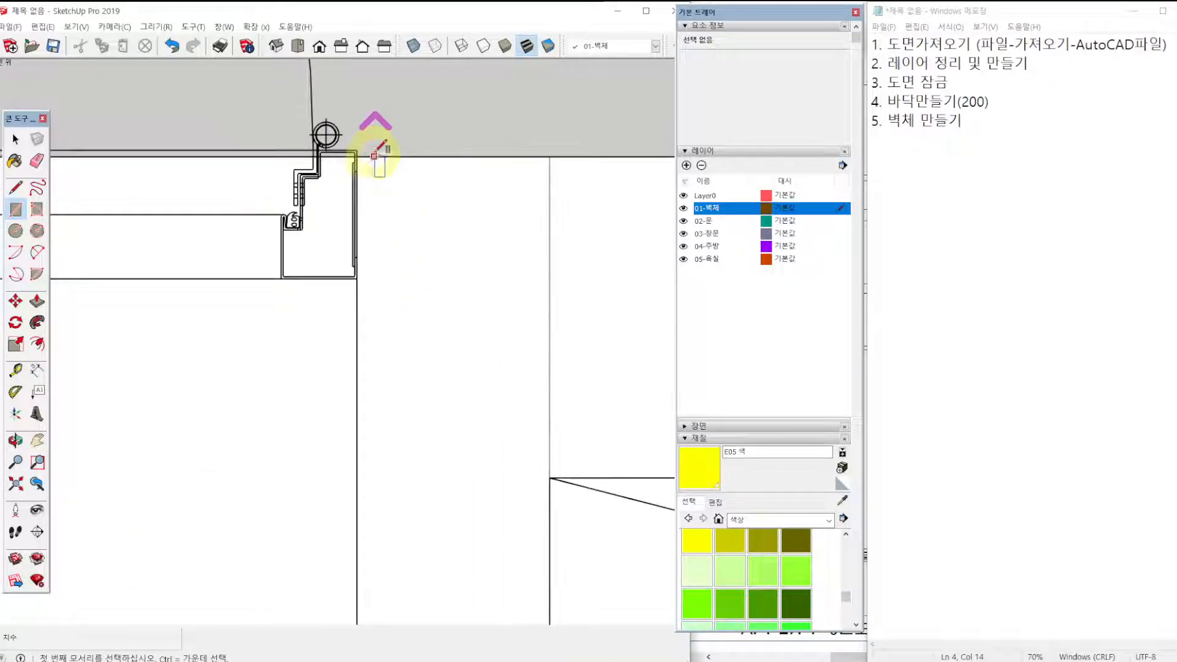
click(550, 157)
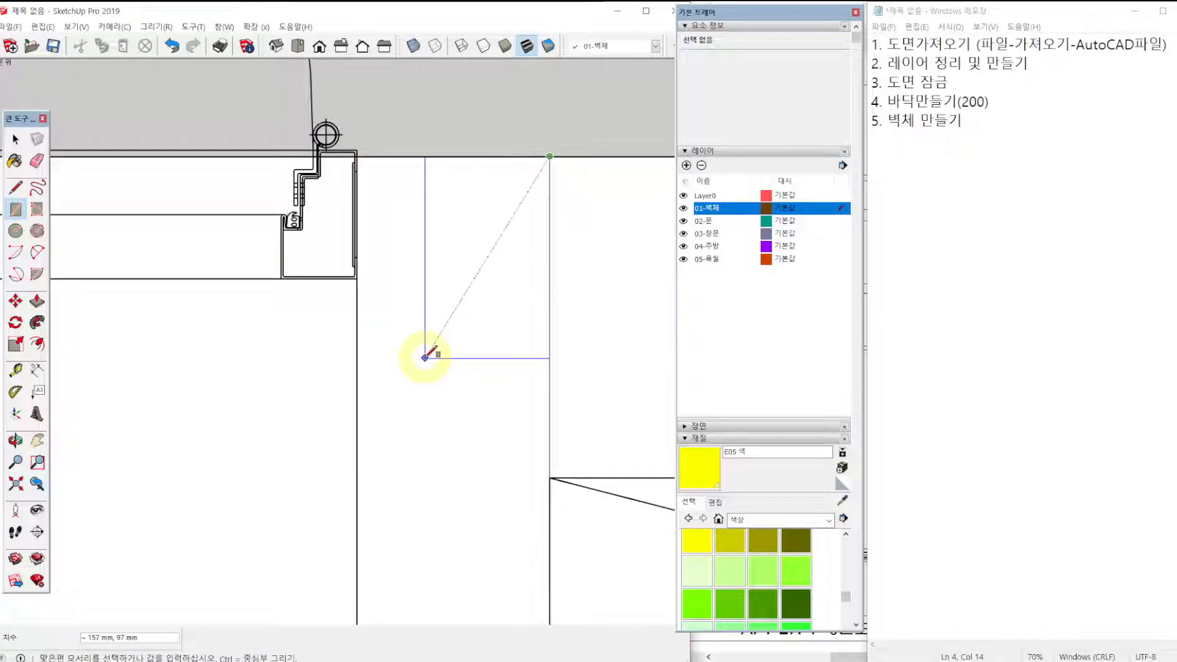
scroll(429, 349, up, 5)
scroll(420, 398, down, 4)
scroll(392, 405, up, 2)
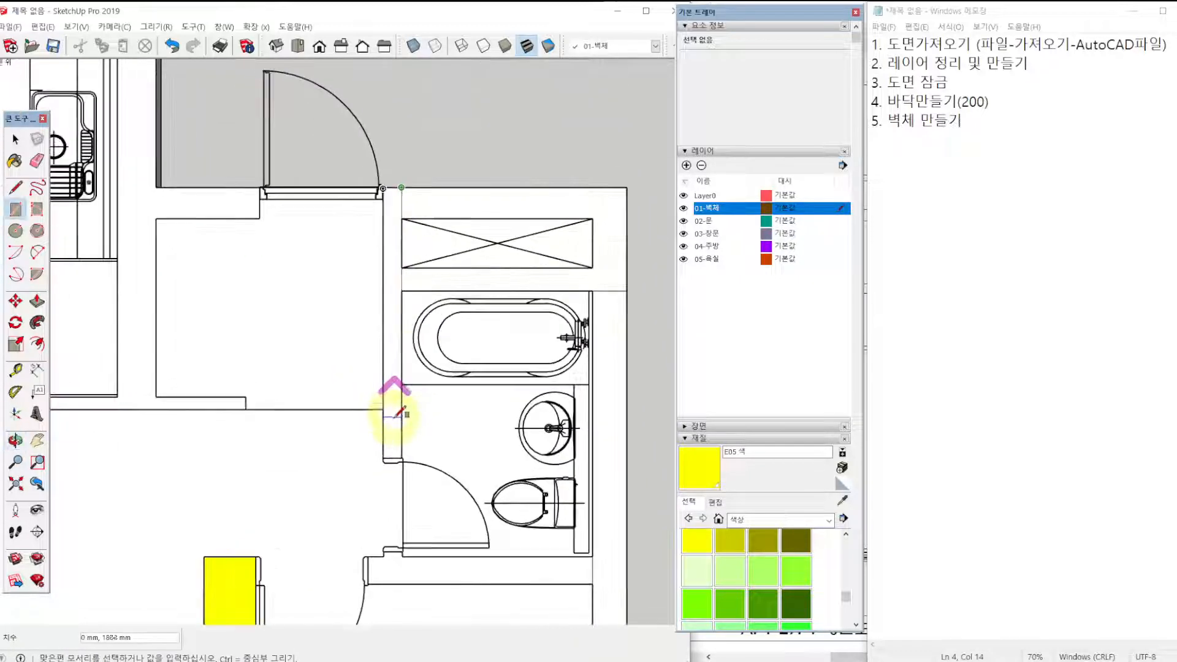
click(383, 458)
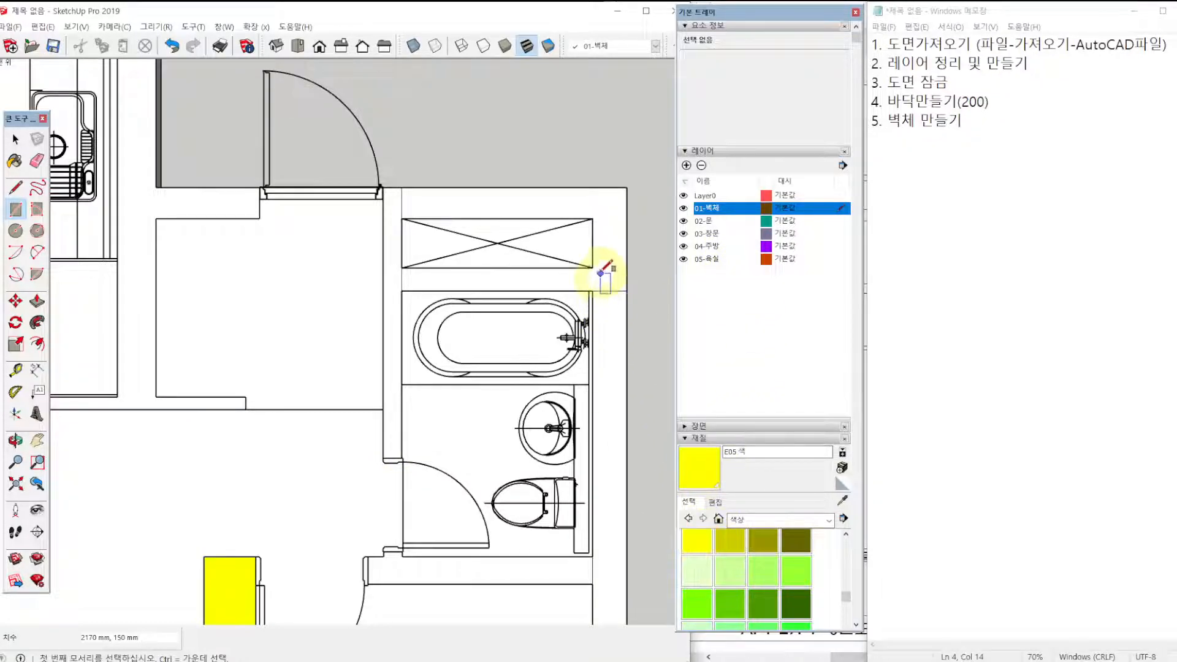
Paint the outer wall, the walls around the shaft and the wall between entrance and bathroom yellow with E05.
key(b)
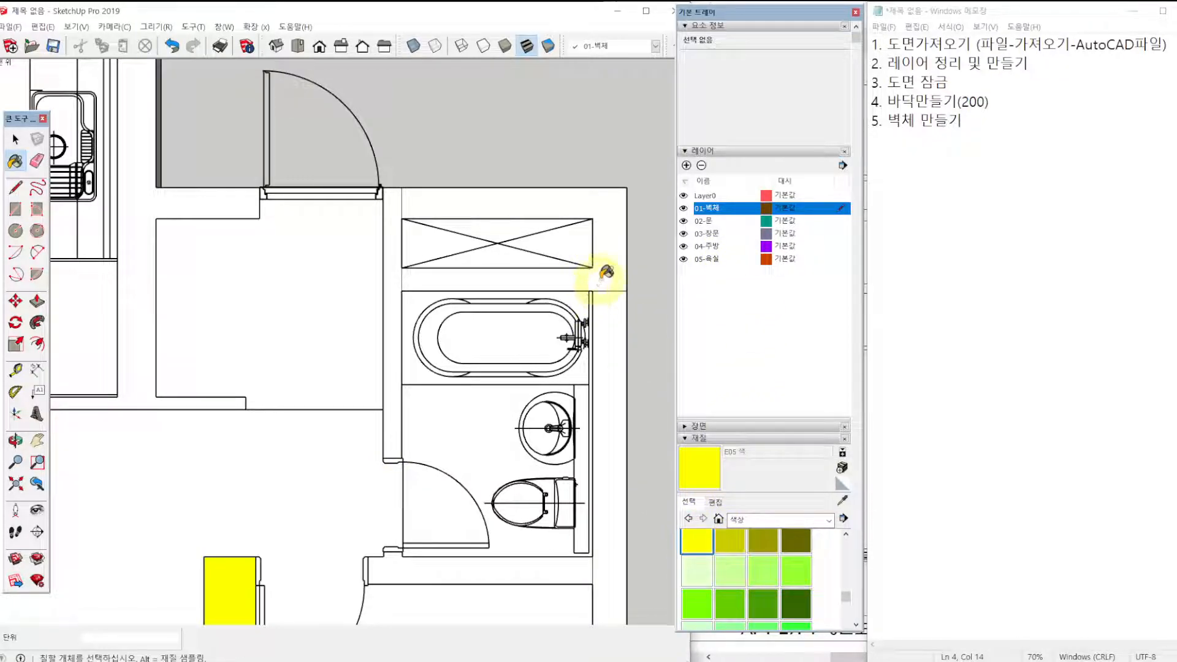
click(605, 277)
click(387, 221)
scroll(473, 444, down, 2)
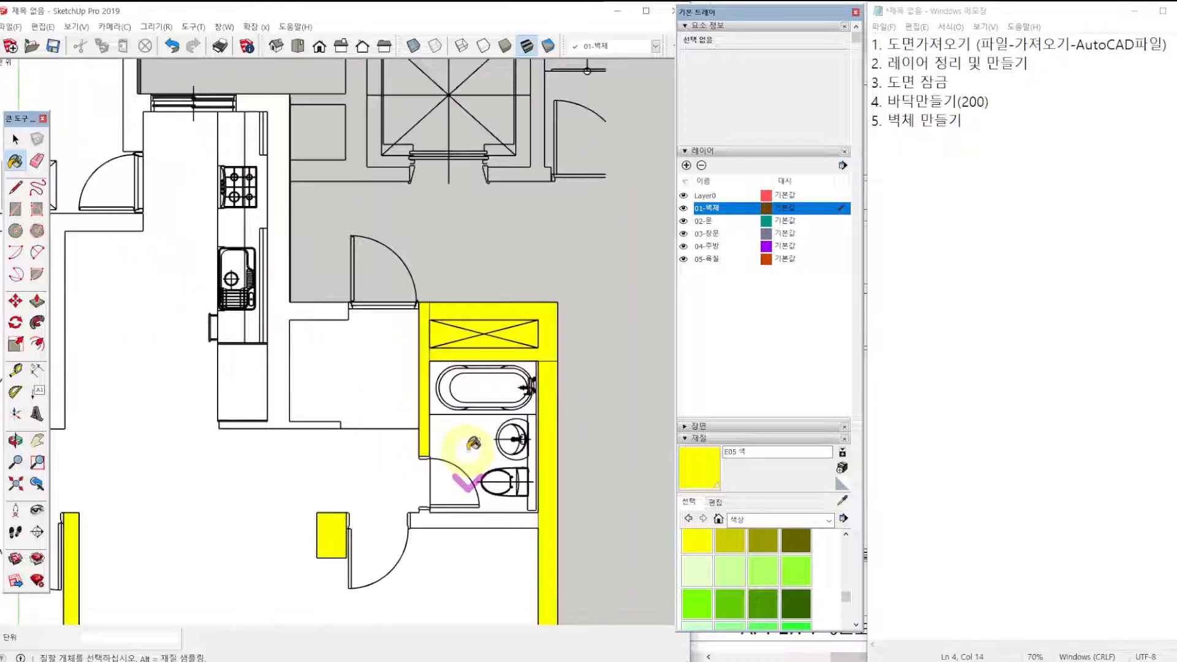
mouse_move(473, 444)
shift+middle_down()
mouse_move(472, 394)
mouse_move(429, 265)
shift+middle_up()
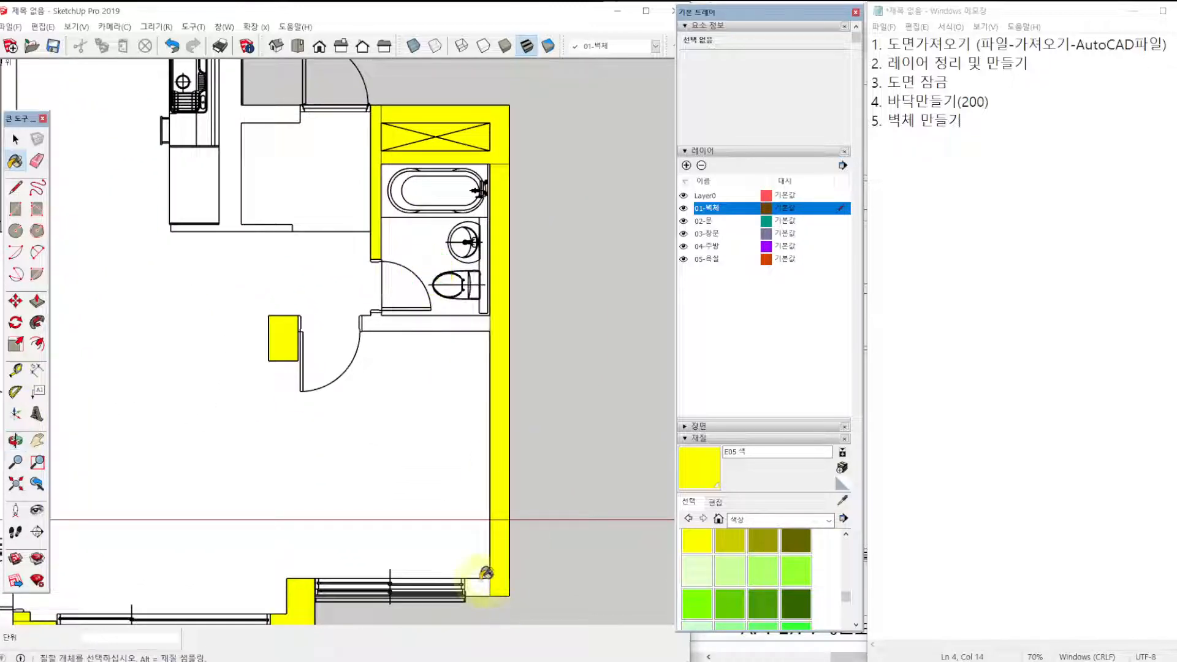
click(489, 575)
key(ctrl+z)
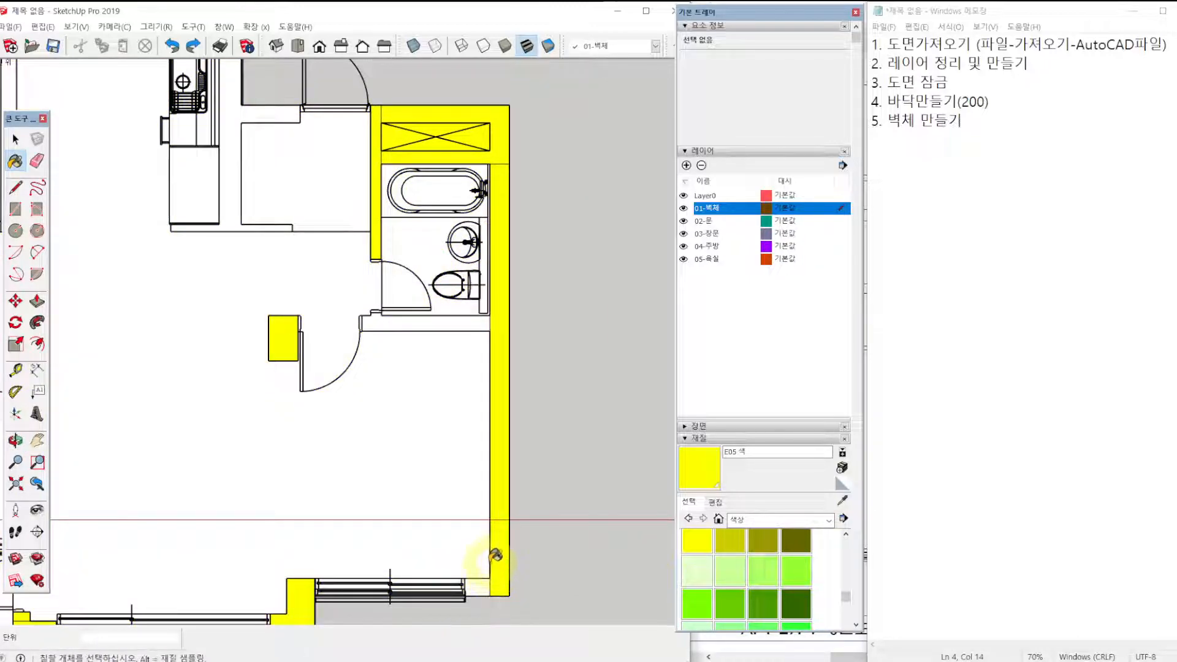
Draw a rectangle over the wall between bathroom and bedroom, and a 150 × 40 mm rectangle over its stub at the bathroom door.
key(r)
scroll(387, 319, up, 3)
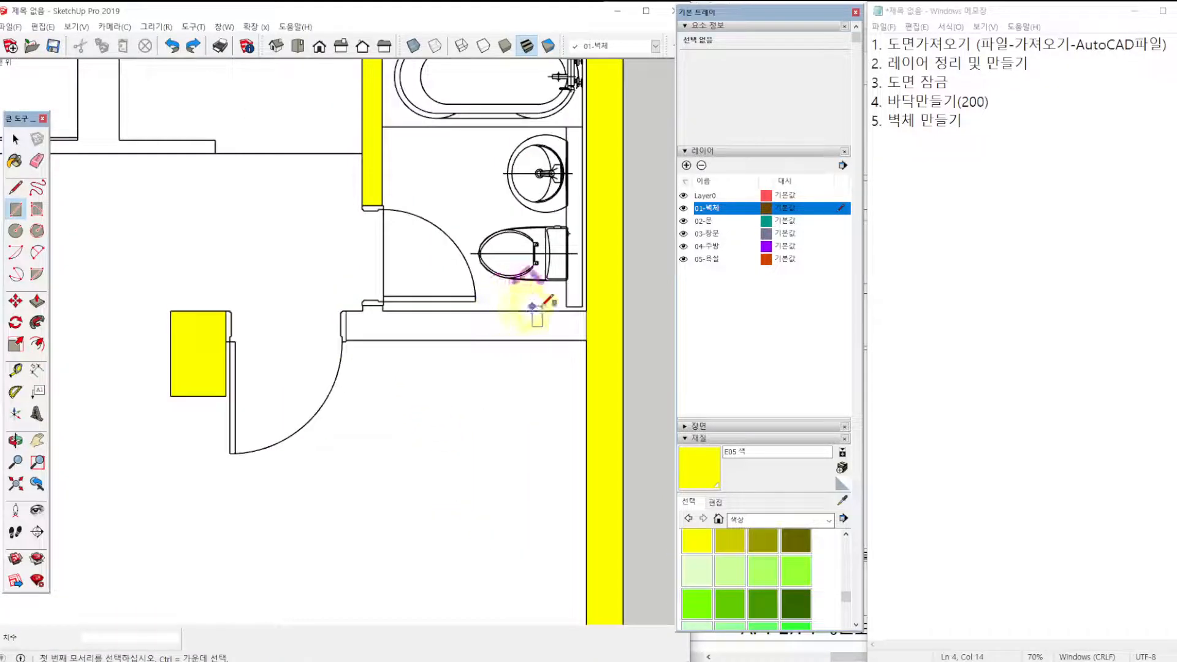
click(585, 311)
scroll(368, 354, up, 5)
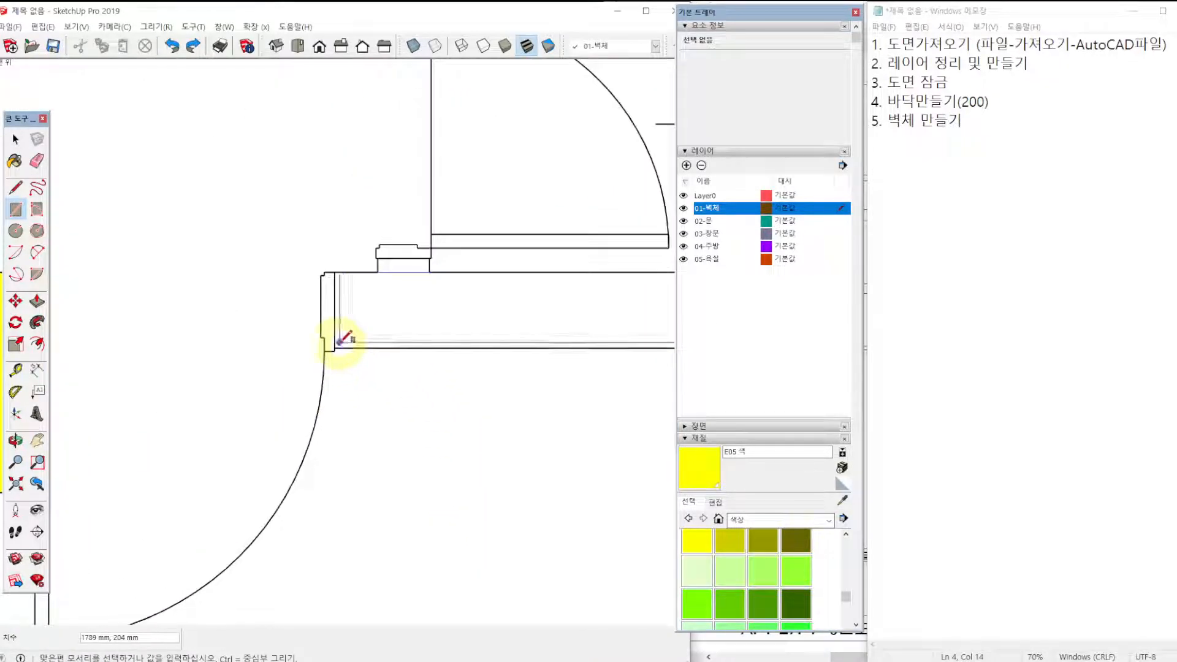
click(334, 347)
click(378, 272)
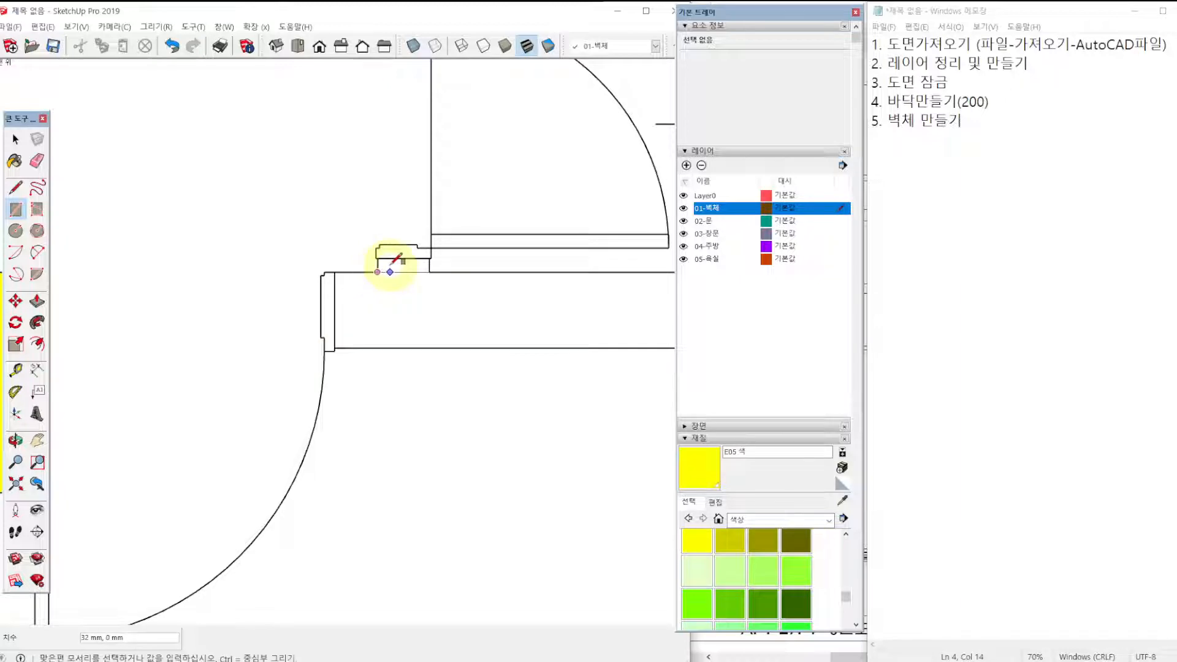
scroll(405, 263, up, 3)
scroll(453, 252, up, 1)
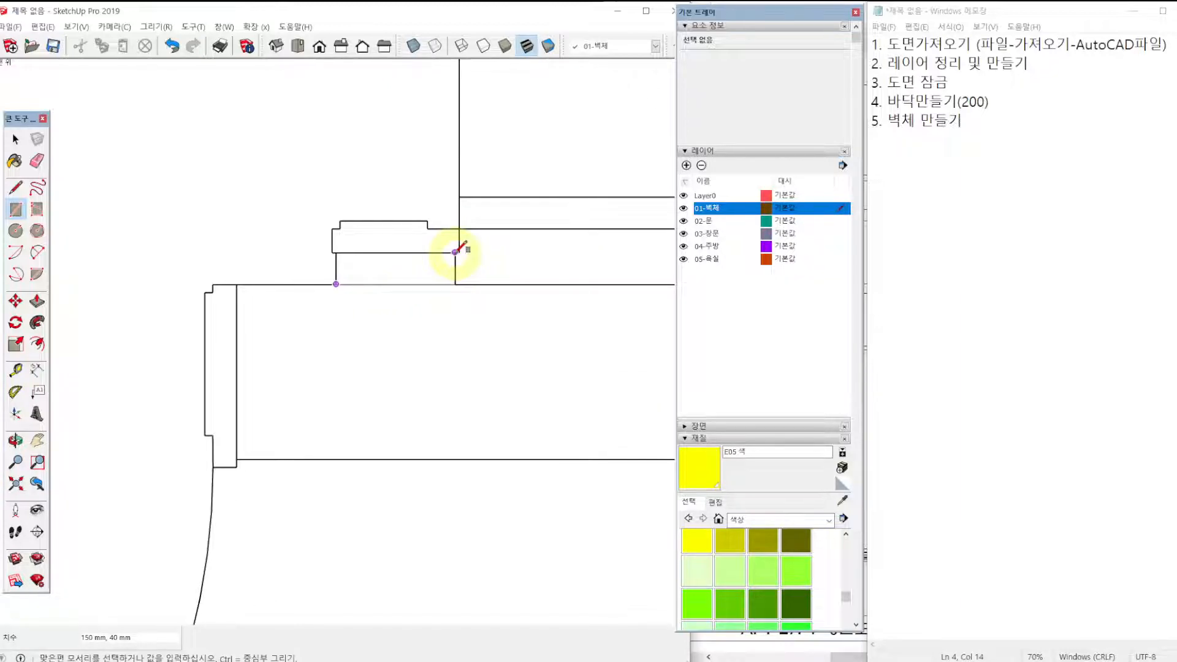
Draw a rectangle over the short wall between the bedroom window and the outer wall's lower corner.
scroll(448, 294, down, 8)
shift+middle_drag(438, 407, 414, 118)
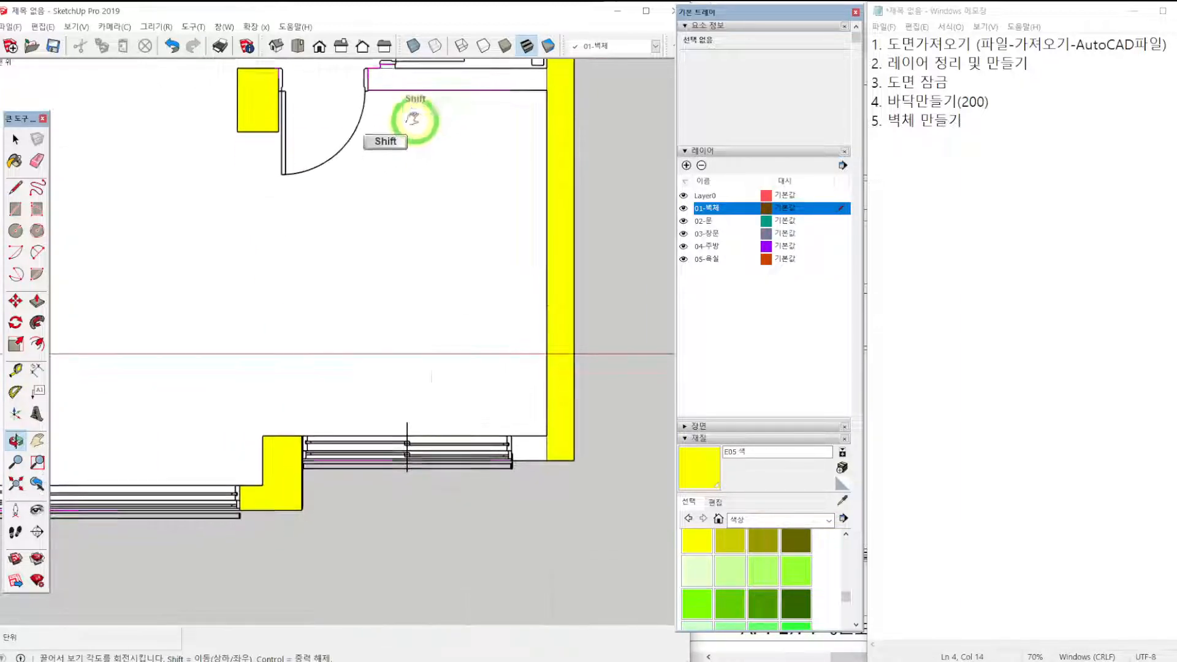
scroll(547, 436, up, 4)
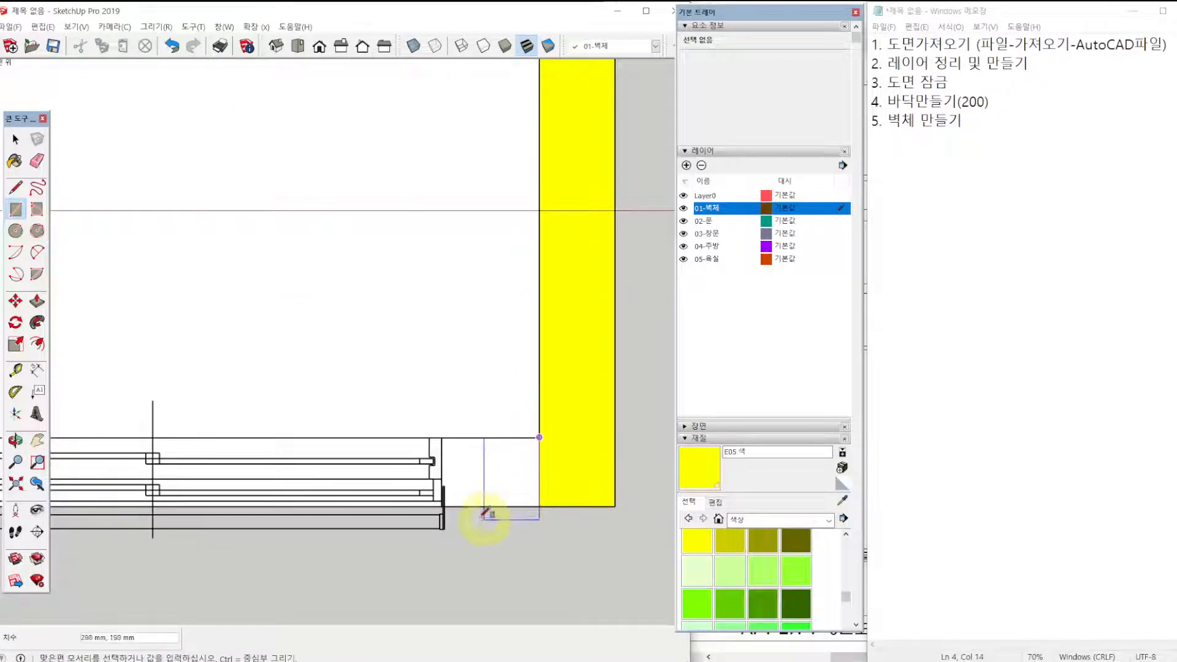
scroll(453, 502, up, 2)
click(437, 389)
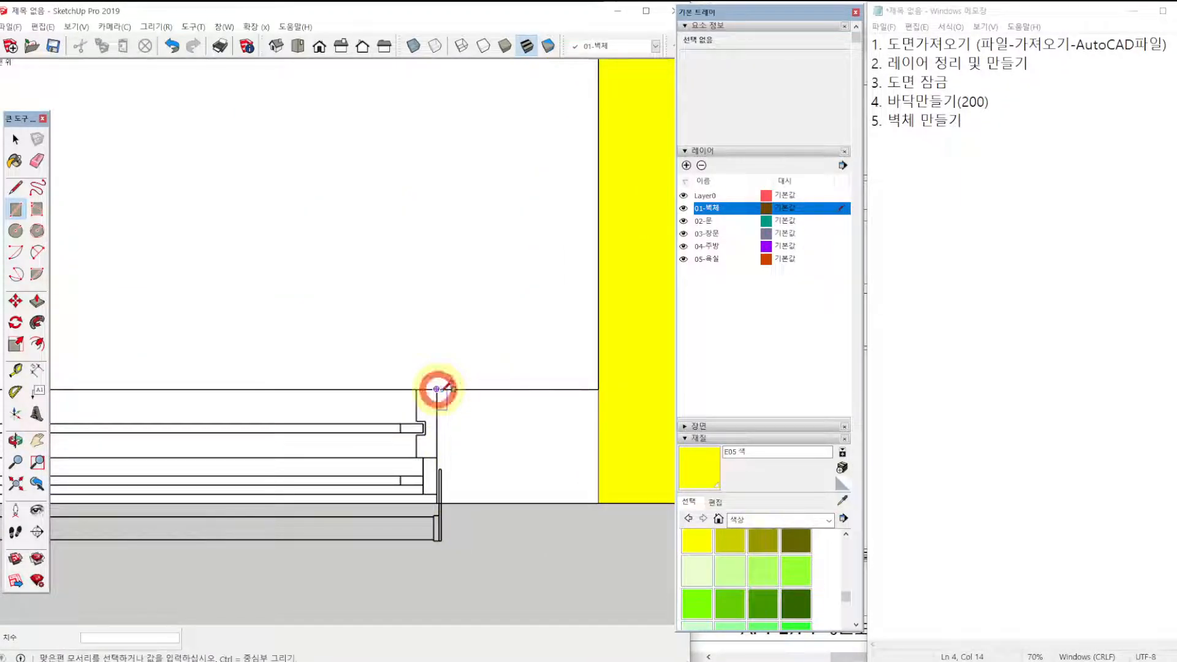
click(598, 502)
Paint the short wall beside the bedroom window and the wall between bathroom and bedroom yellow with E05.
key(b)
click(584, 476)
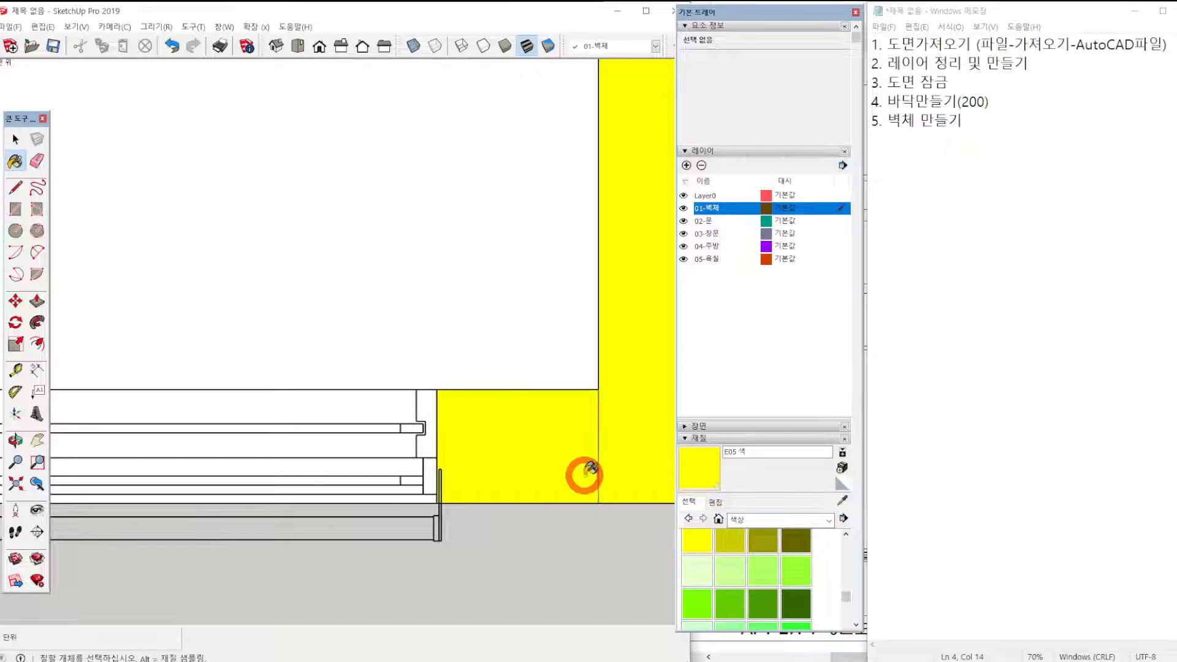
scroll(534, 375, down, 4)
scroll(471, 305, down, 1)
shift+middle_drag(451, 200, 528, 331)
scroll(544, 260, up, 2)
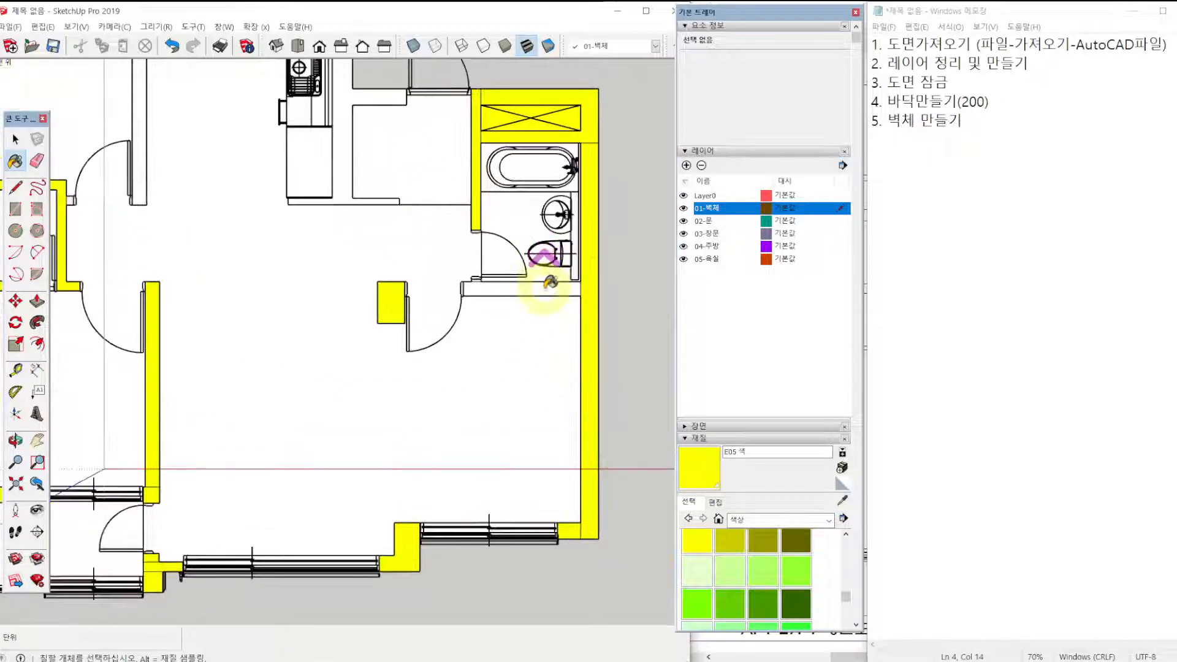
click(544, 289)
Draw a 4610 × 310 mm rectangle over the wall between kitchen and entrance, and a rectangle over the thin wall across its lower end.
mouse_move(283, 238)
shift+middle_down()
mouse_move(366, 277)
mouse_move(421, 342)
shift+middle_up()
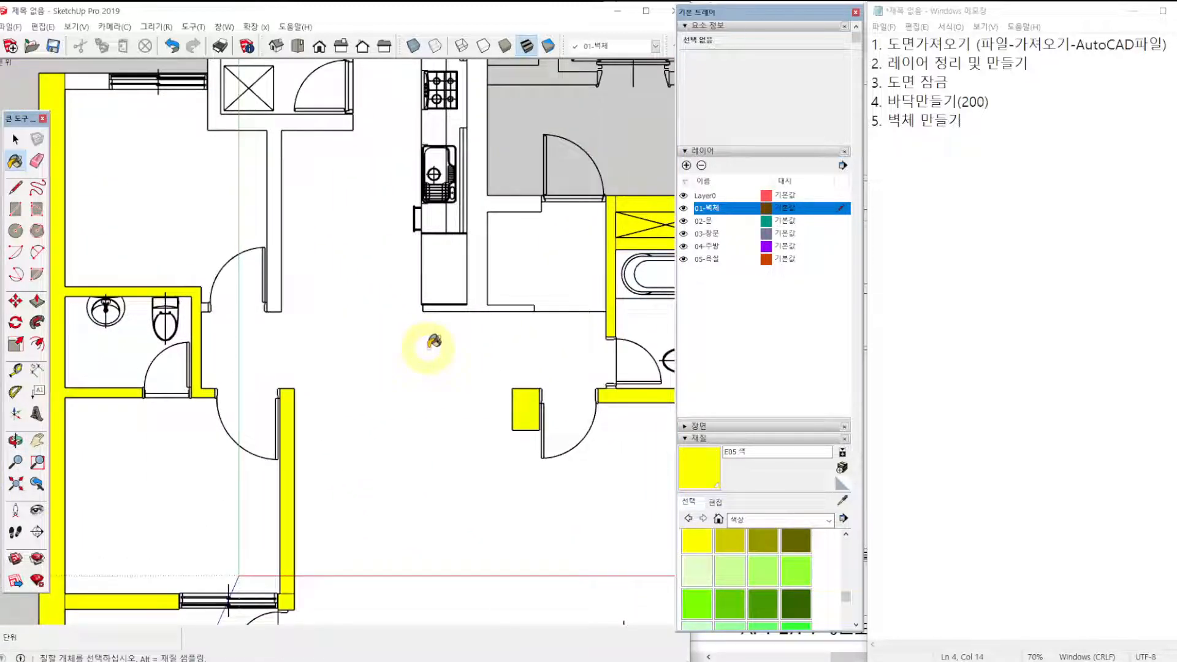
shift+middle_drag(490, 212, 425, 349)
key(r)
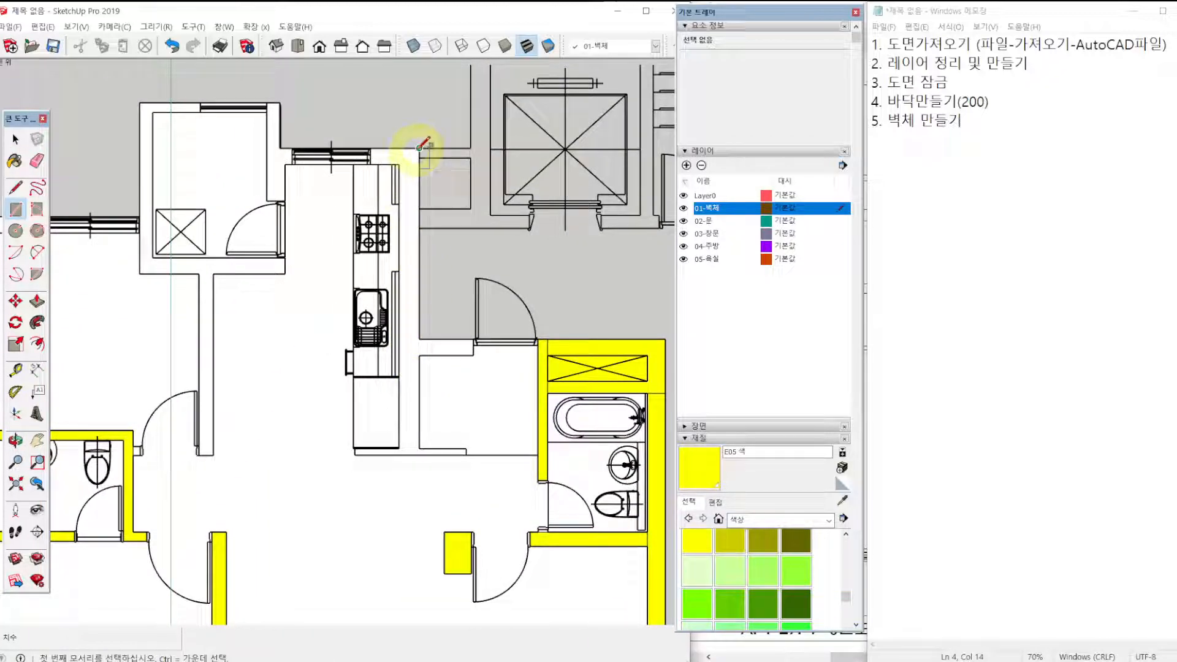
click(420, 148)
scroll(399, 447, up, 5)
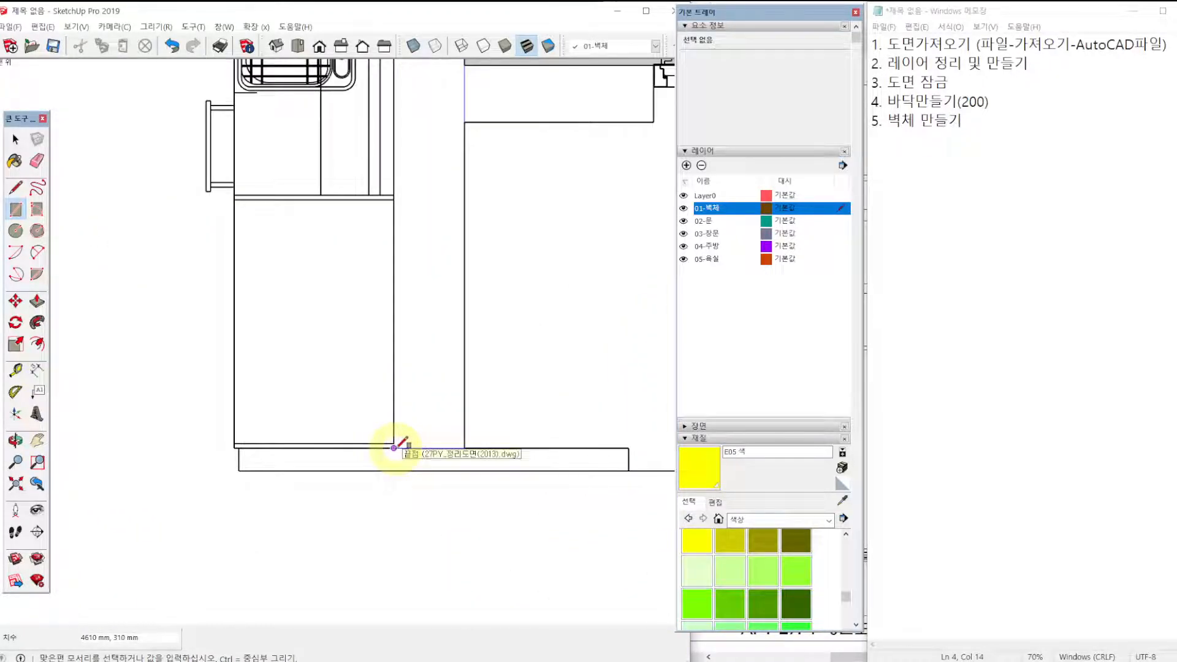
click(393, 447)
click(628, 448)
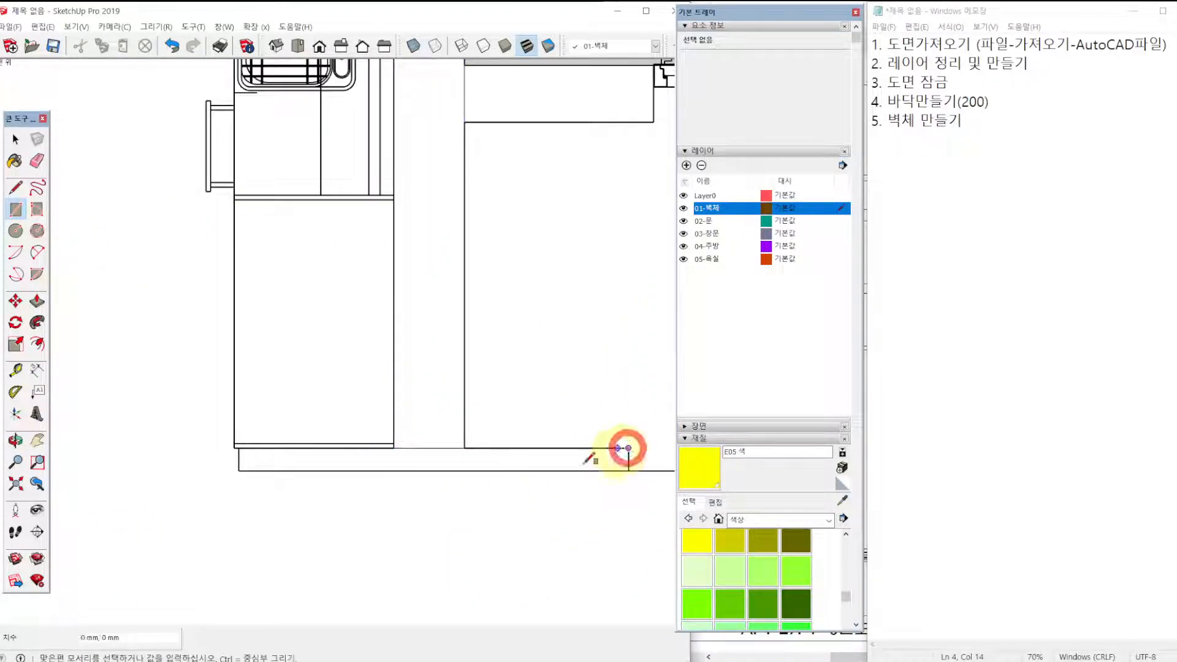
click(240, 471)
Draw a rectangle over the short wall between the kitchen wall and the entrance door frame.
scroll(374, 405, down, 4)
shift+middle_drag(413, 247, 391, 368)
scroll(374, 360, up, 2)
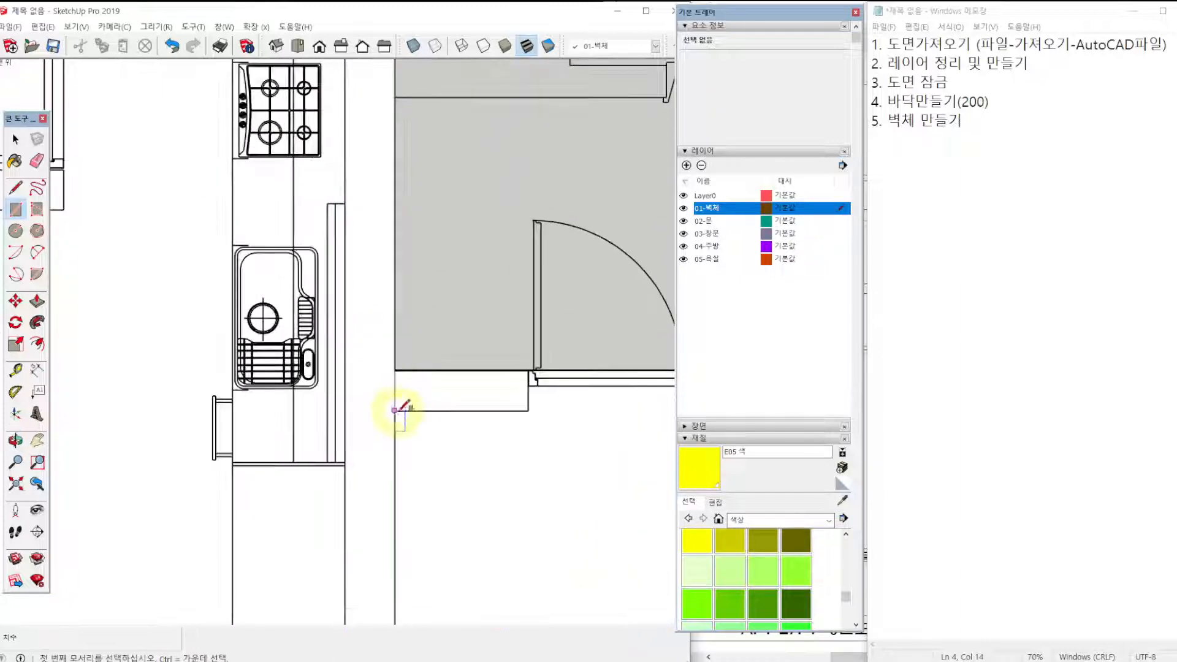
click(394, 410)
scroll(521, 367, up, 5)
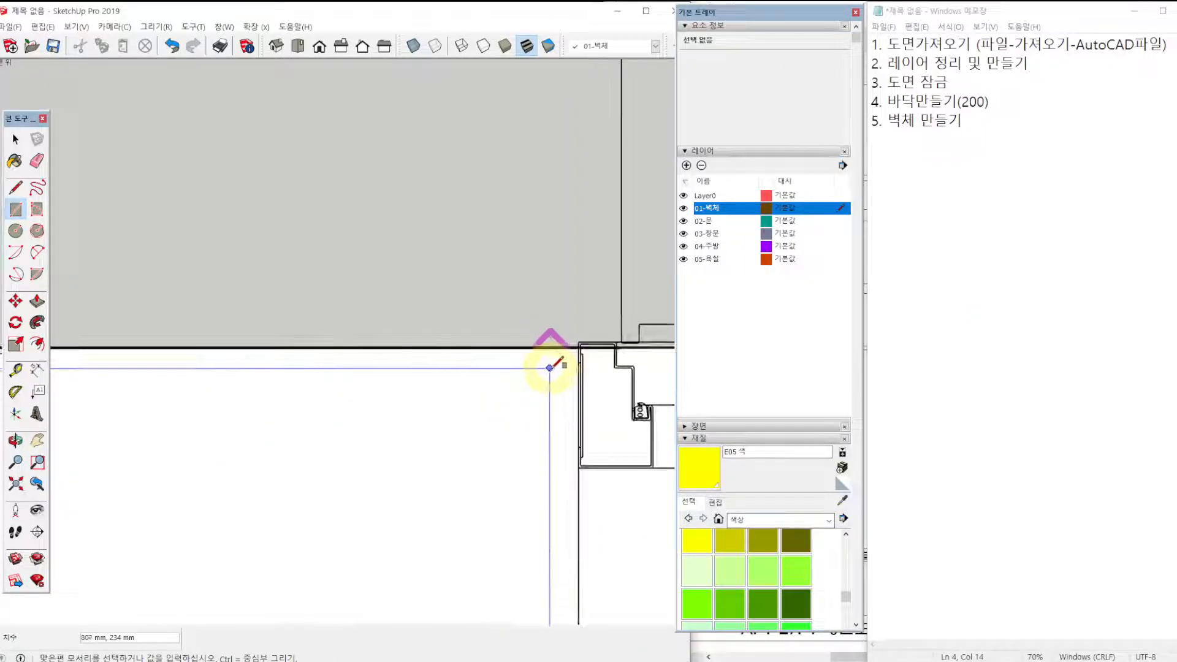
scroll(580, 339, up, 1)
Draw a rectangle of about 440 × 250 mm over the wall between the kitchen window and the long kitchen wall.
shift+middle_drag(598, 333, 336, 295)
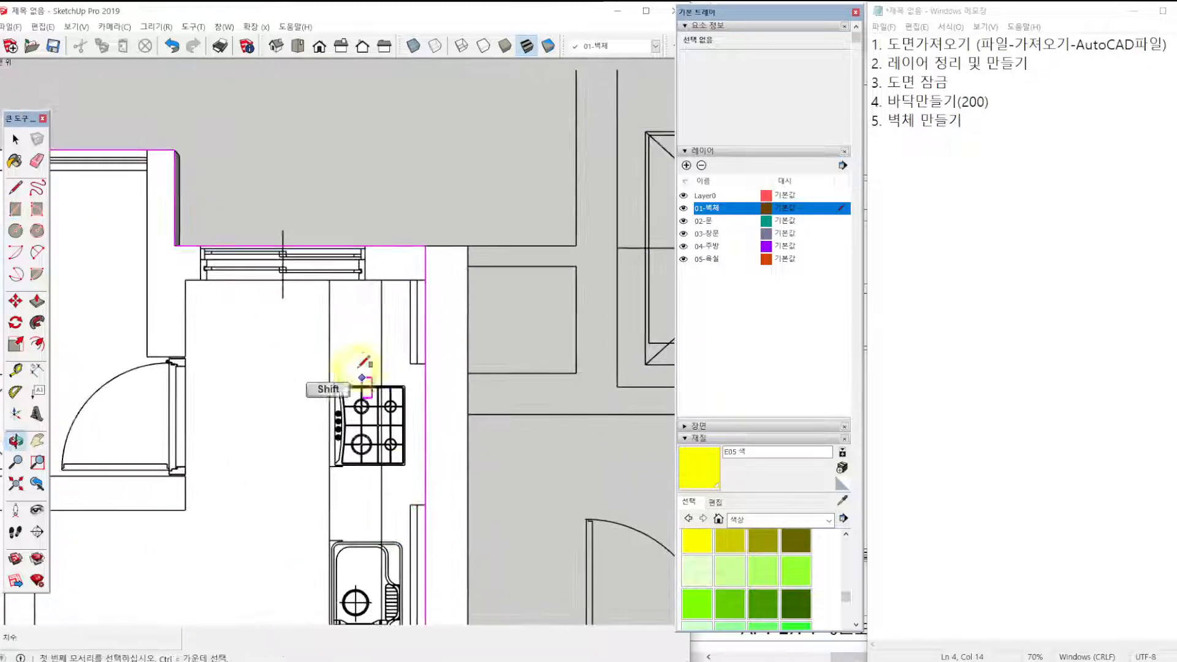
scroll(371, 255, up, 5)
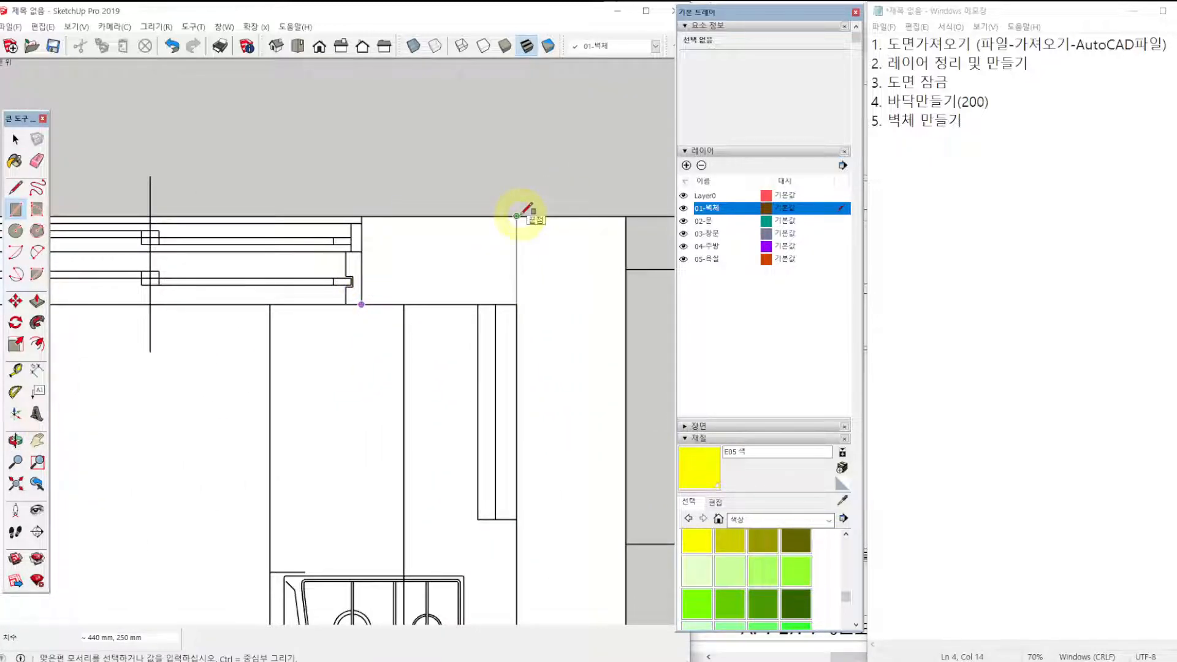
click(517, 216)
Draw a 700 mm long rectangle over the utility room's outer wall, from its upper corner down to the kitchen window line.
scroll(432, 417, down, 4)
shift+middle_drag(268, 383, 436, 380)
scroll(299, 235, up, 2)
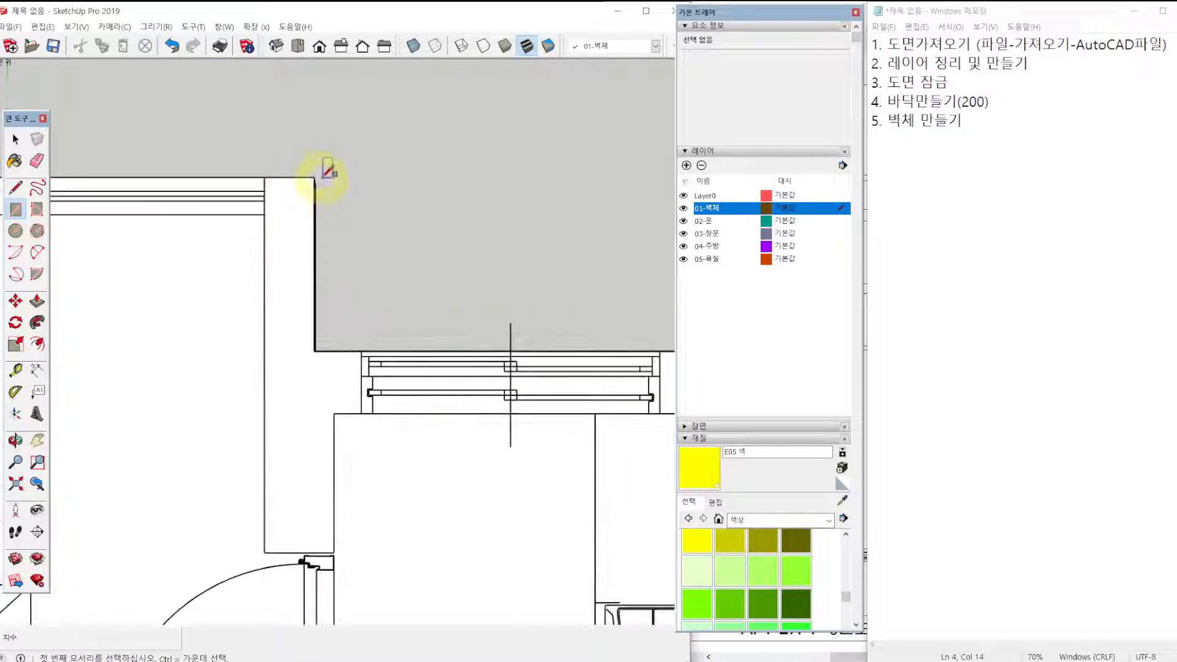
click(314, 177)
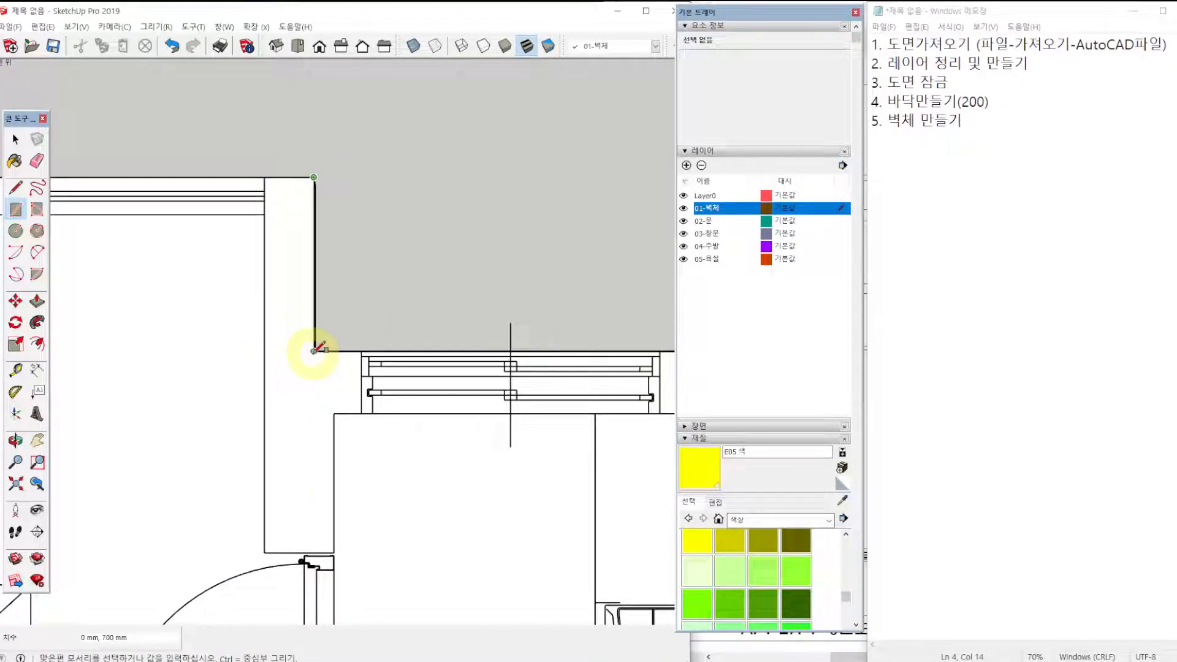
key(Escape)
click(264, 177)
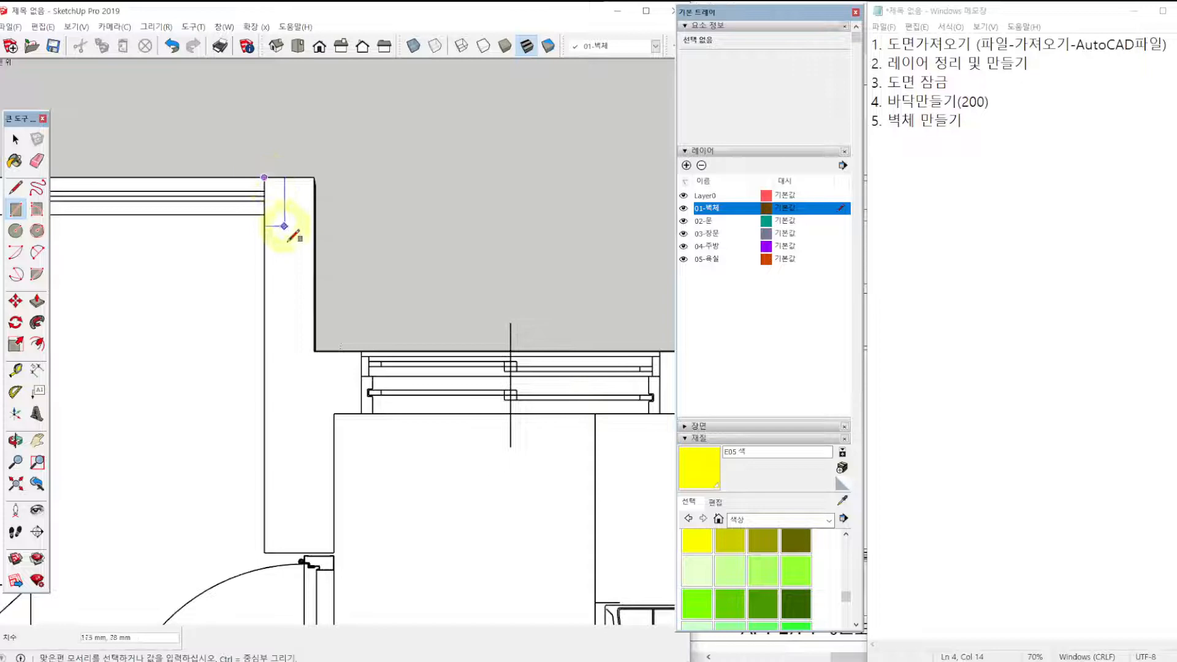
click(313, 351)
Draw rectangles over the wall piece beside the kitchen window and the 560 × 280 mm wall between it and the utility door frame.
click(362, 414)
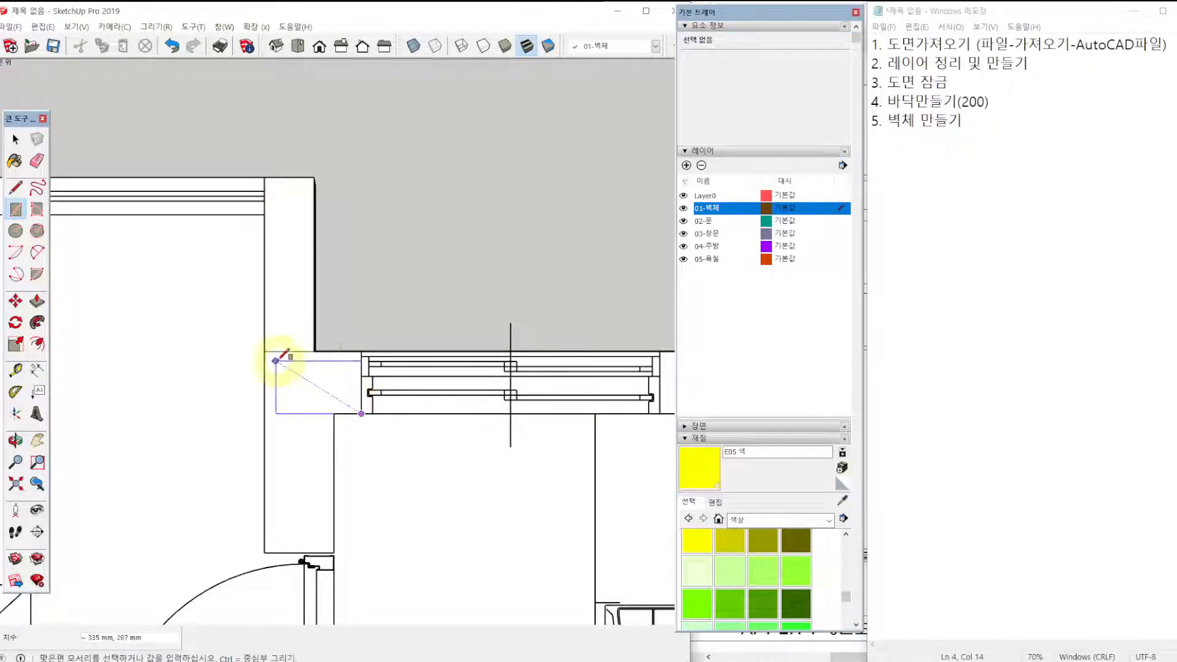
click(264, 352)
click(264, 413)
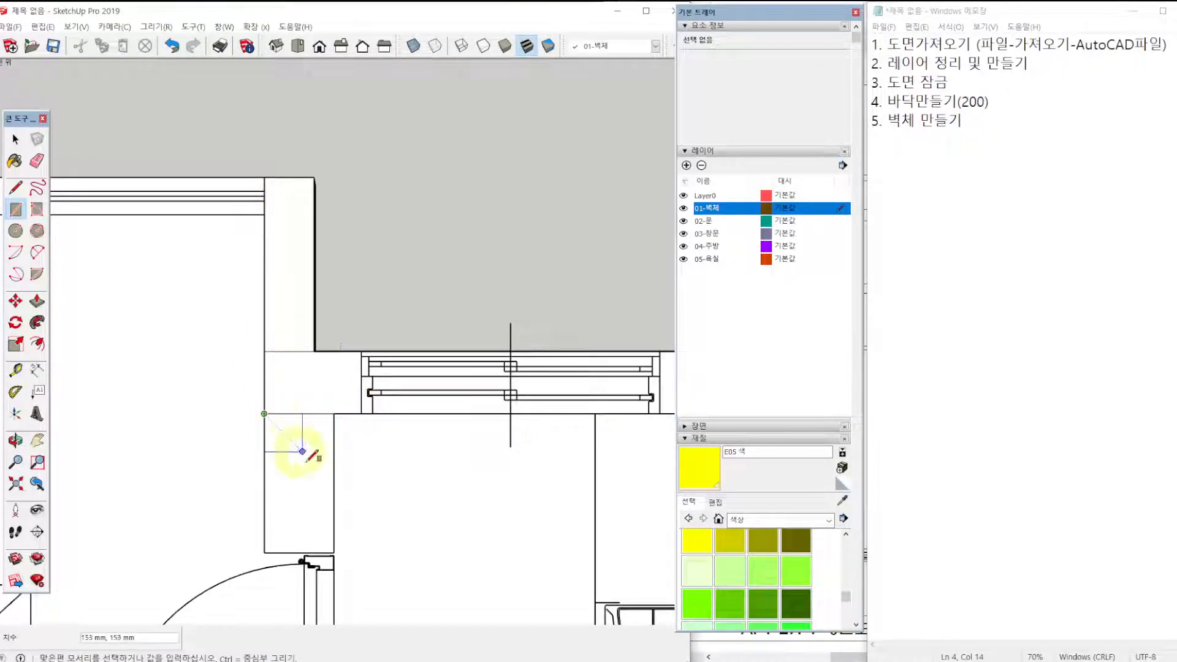
click(333, 551)
Draw a 930 × 150 mm rectangle over the utility room's upper wall and a 2480 × 200 mm rectangle over its bedroom-side wall.
scroll(332, 437, down, 3)
shift+middle_drag(183, 393, 374, 349)
scroll(374, 350, up, 1)
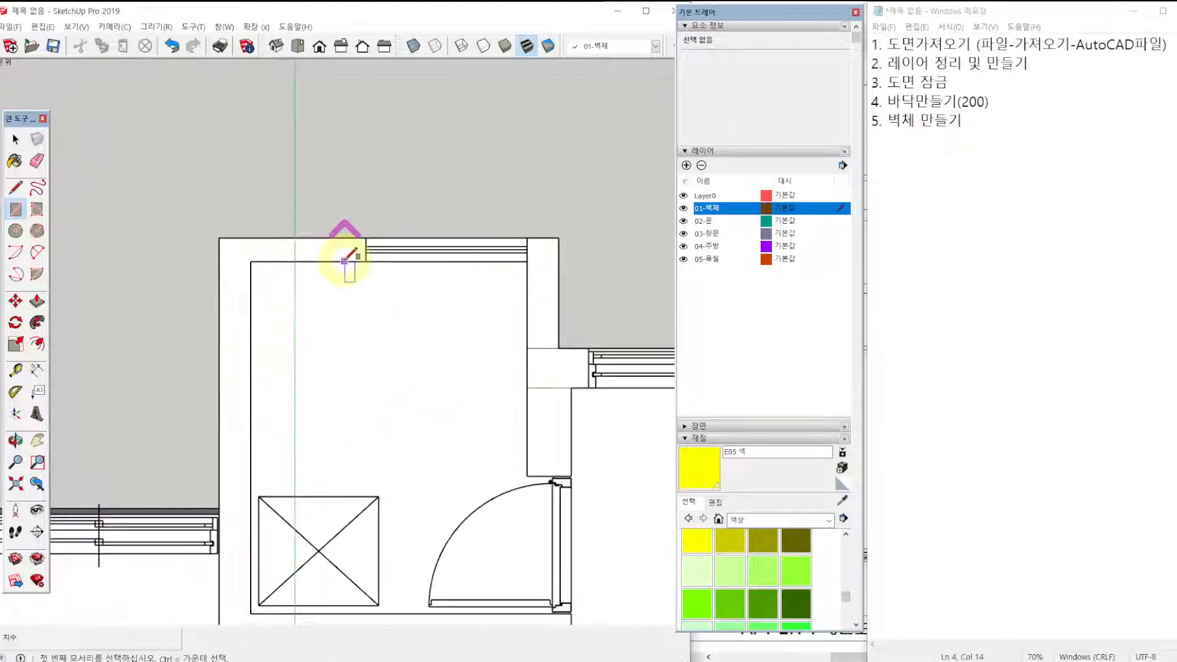
click(366, 261)
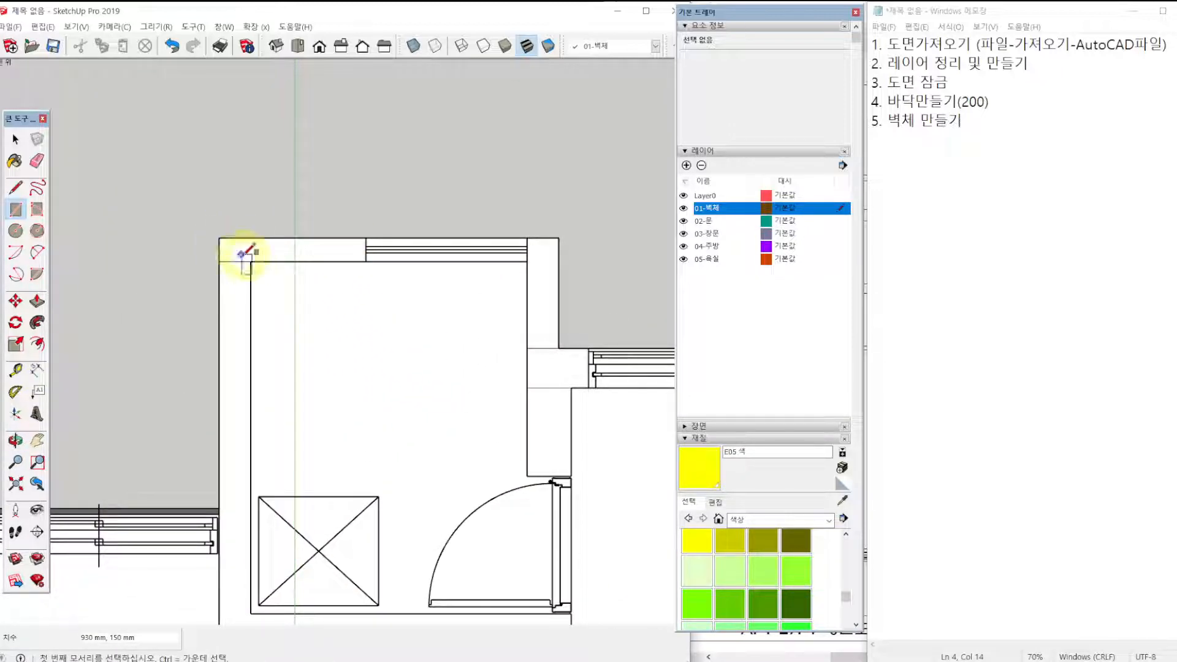
shift+middle_drag(225, 564, 257, 422)
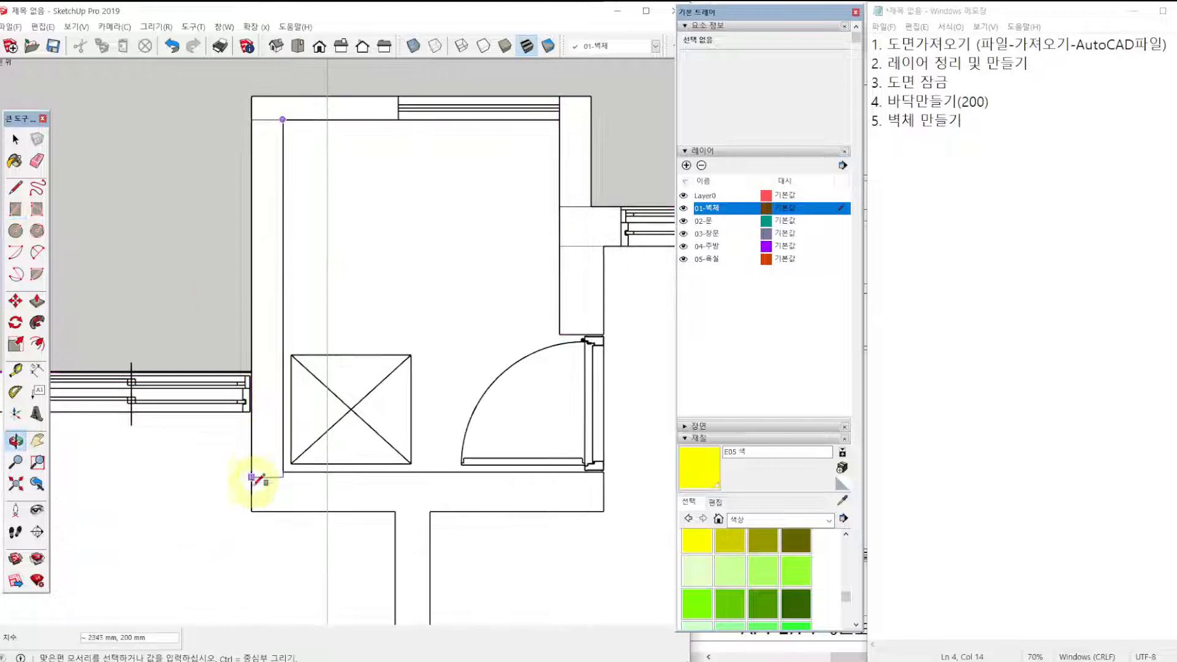
click(251, 511)
Draw a 2030 × 250 mm rectangle over the utility room's lower wall and a 2785 × 220 mm rectangle over the bedroom wall below it.
click(282, 511)
click(604, 472)
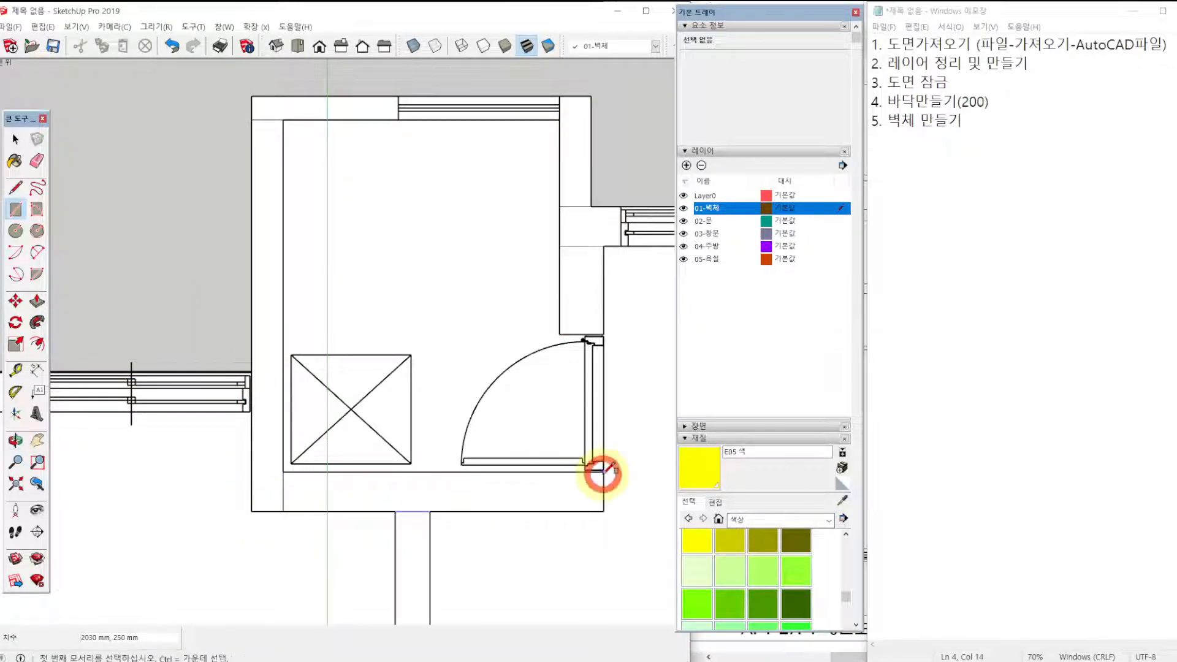
mouse_move(490, 525)
shift+middle_down()
mouse_move(484, 316)
mouse_move(453, 147)
shift+middle_up()
key(r)
click(353, 134)
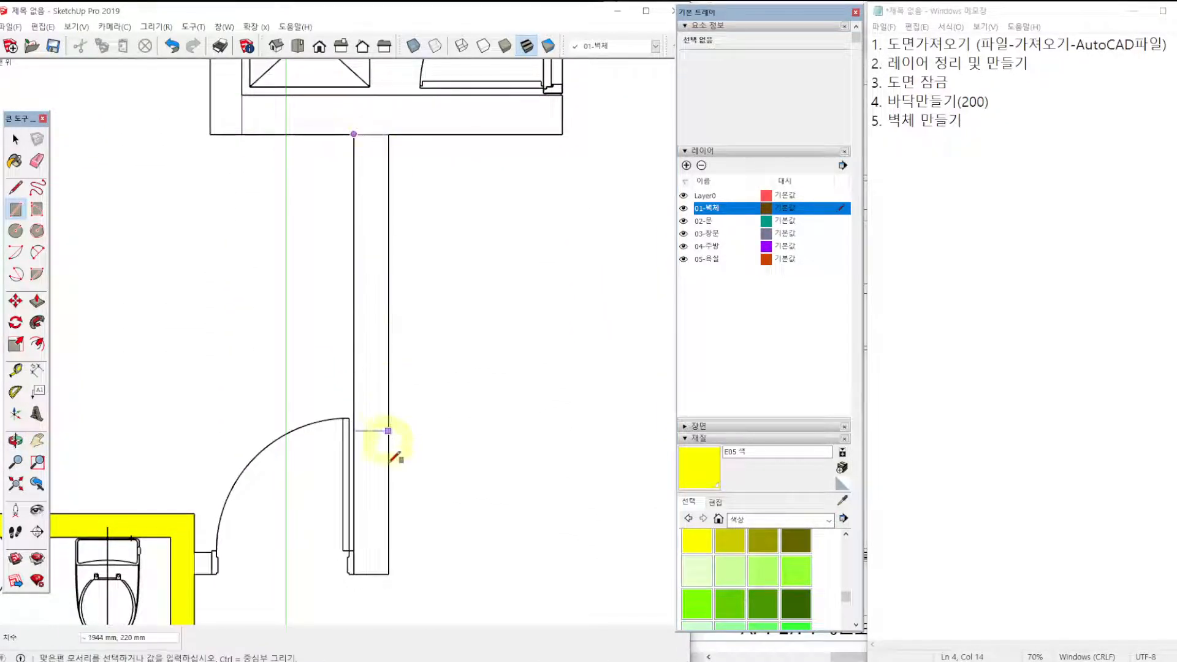
click(389, 574)
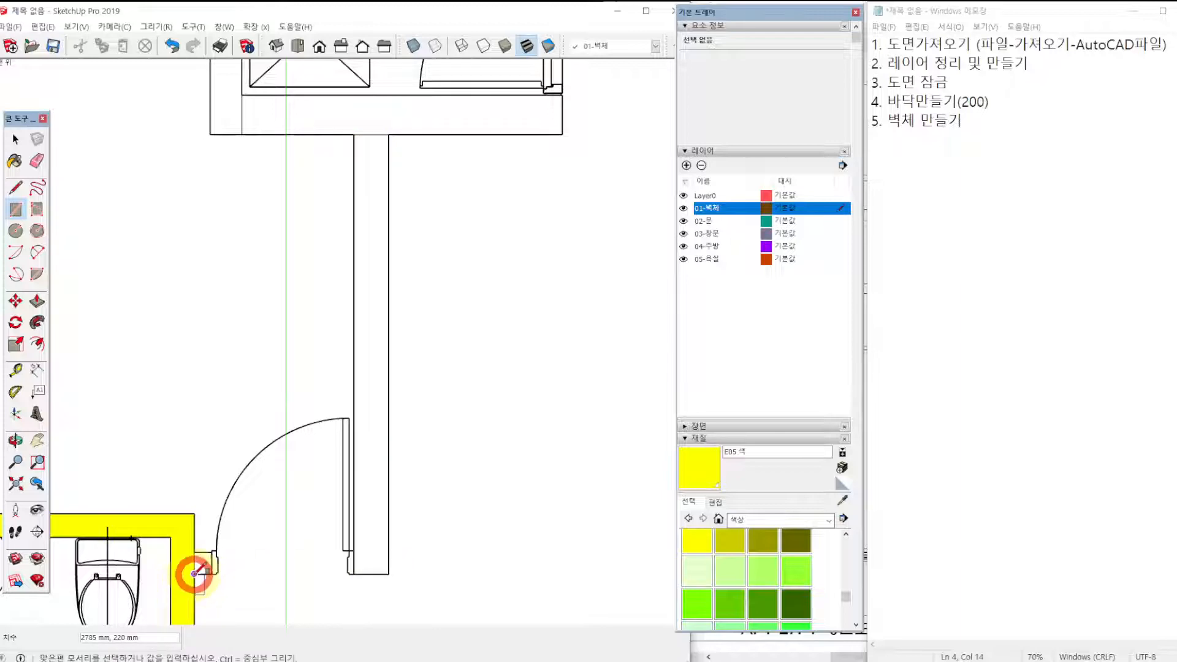
Draw a 680 × 250 mm rectangle over the wall between the upper bedroom's window and the painted outer wall.
scroll(215, 513, down, 3)
scroll(245, 341, down, 3)
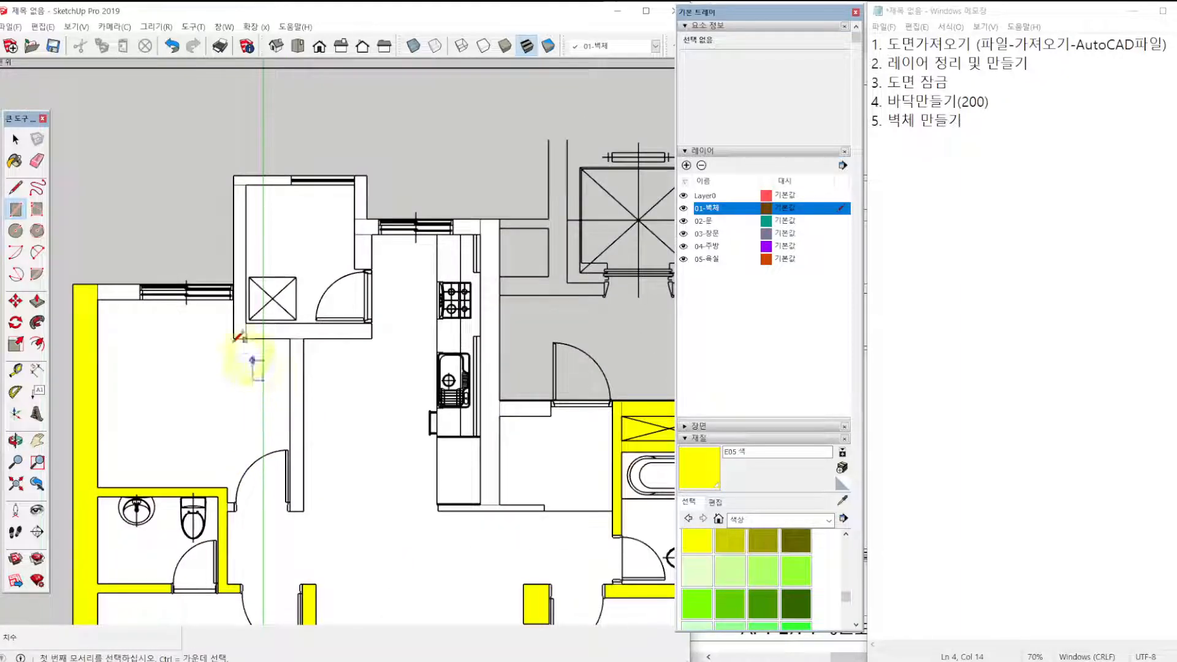
scroll(116, 310, up, 4)
key(space)
click(118, 291)
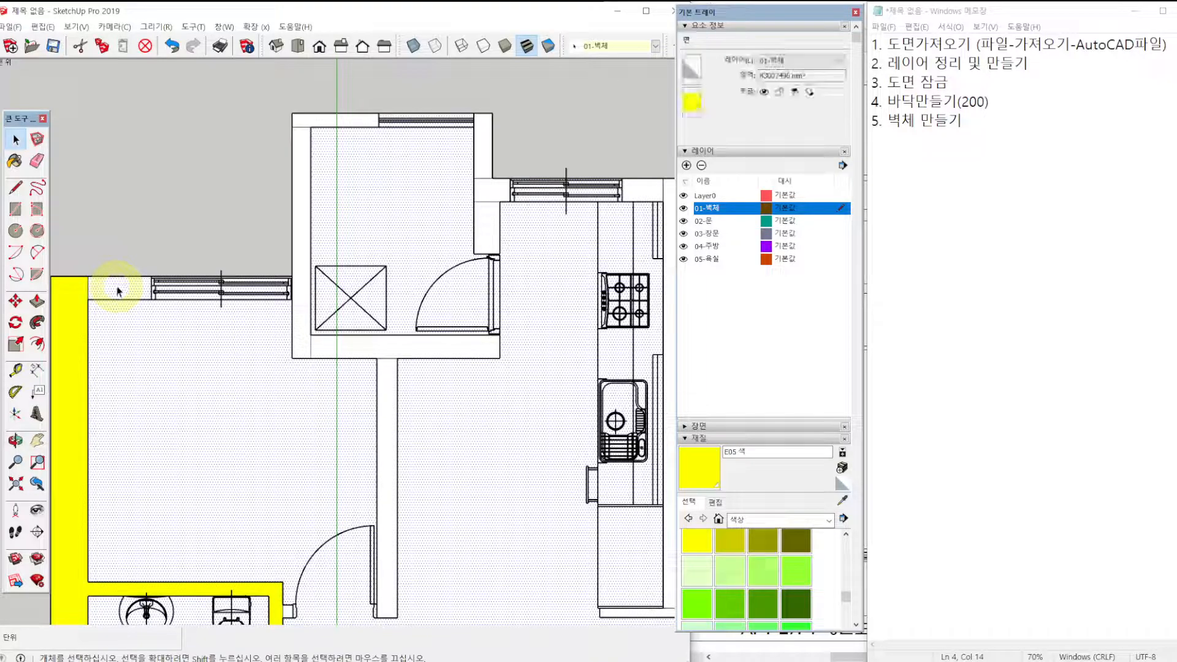
key(r)
scroll(89, 298, up, 5)
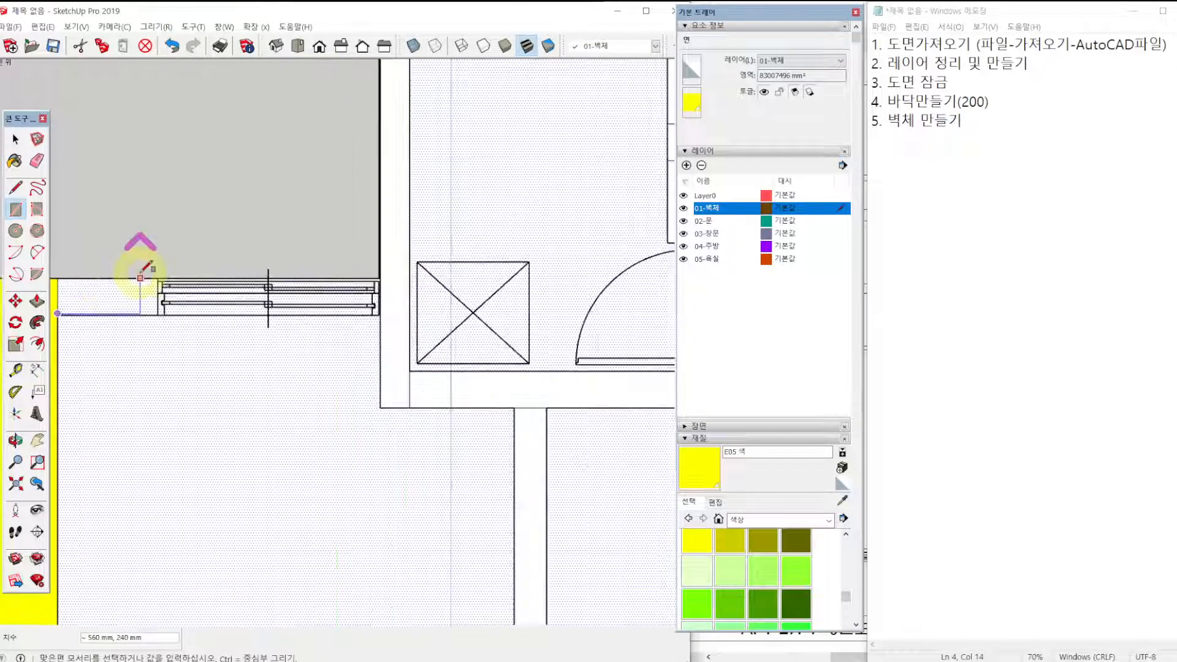
scroll(154, 317, up, 4)
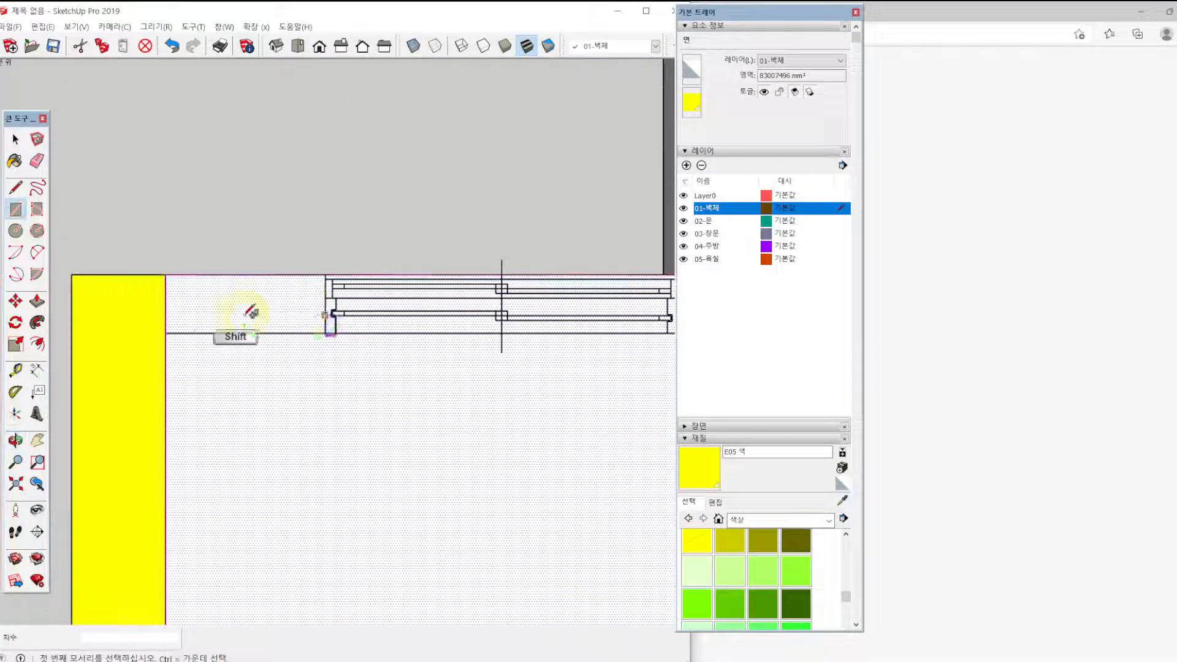
click(155, 336)
click(368, 257)
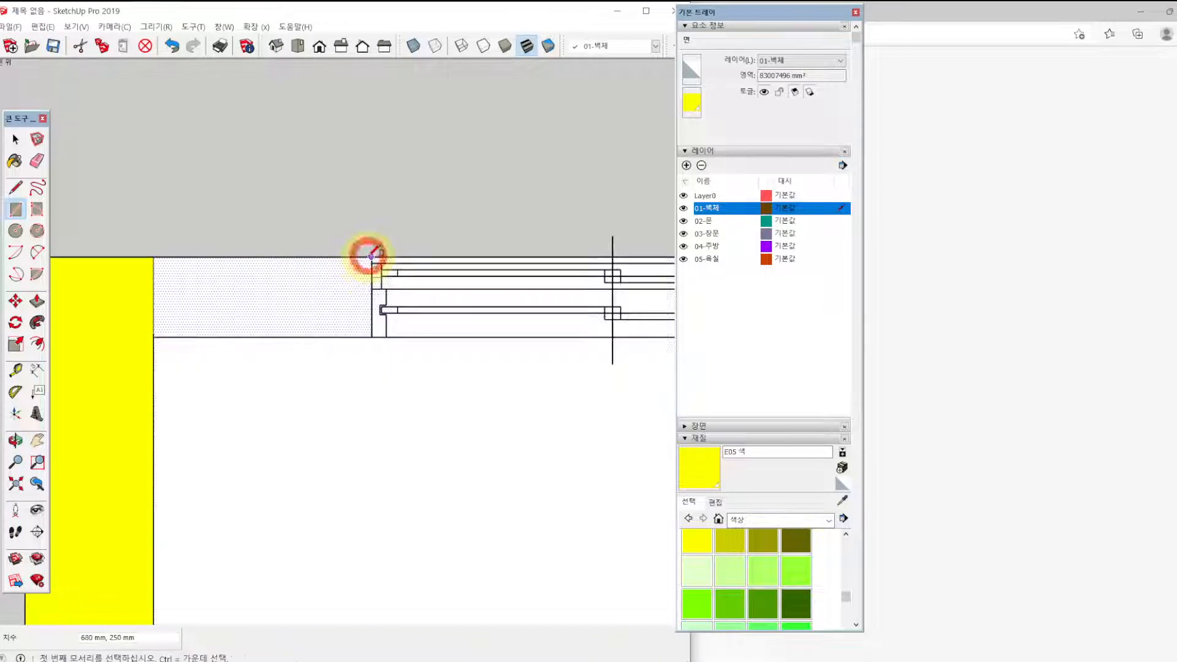
Paint the wall beside the upper bedroom window and the utility room's side and upper outer walls yellow with E05.
scroll(392, 368, down, 4)
click(702, 467)
click(379, 348)
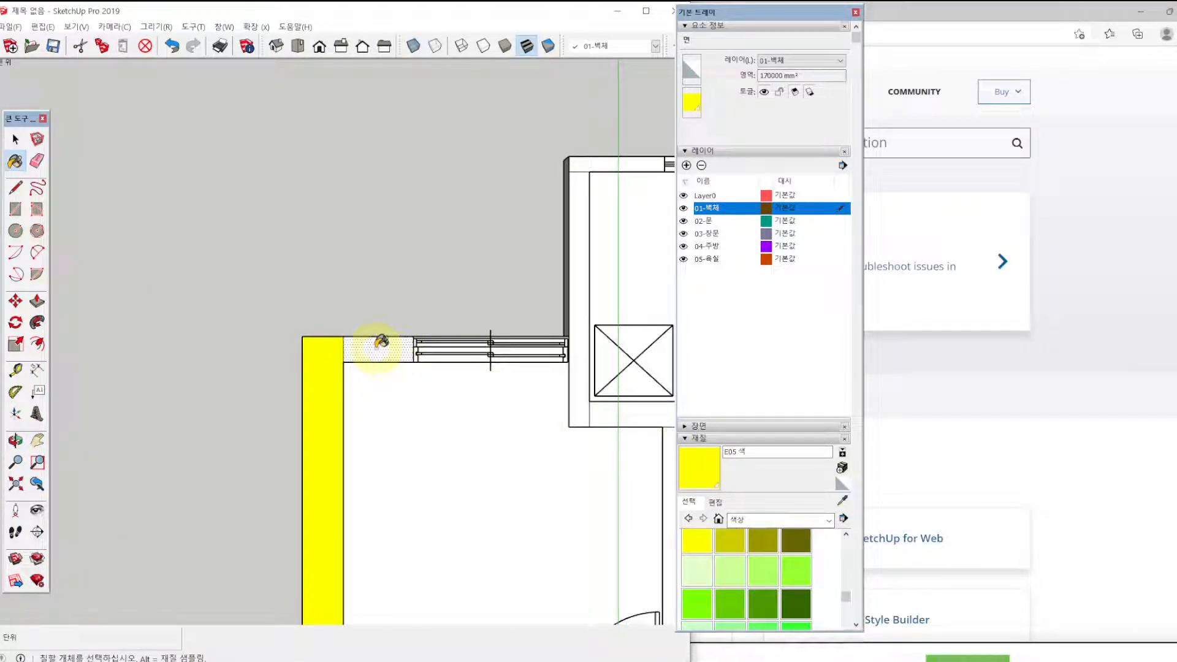
click(587, 272)
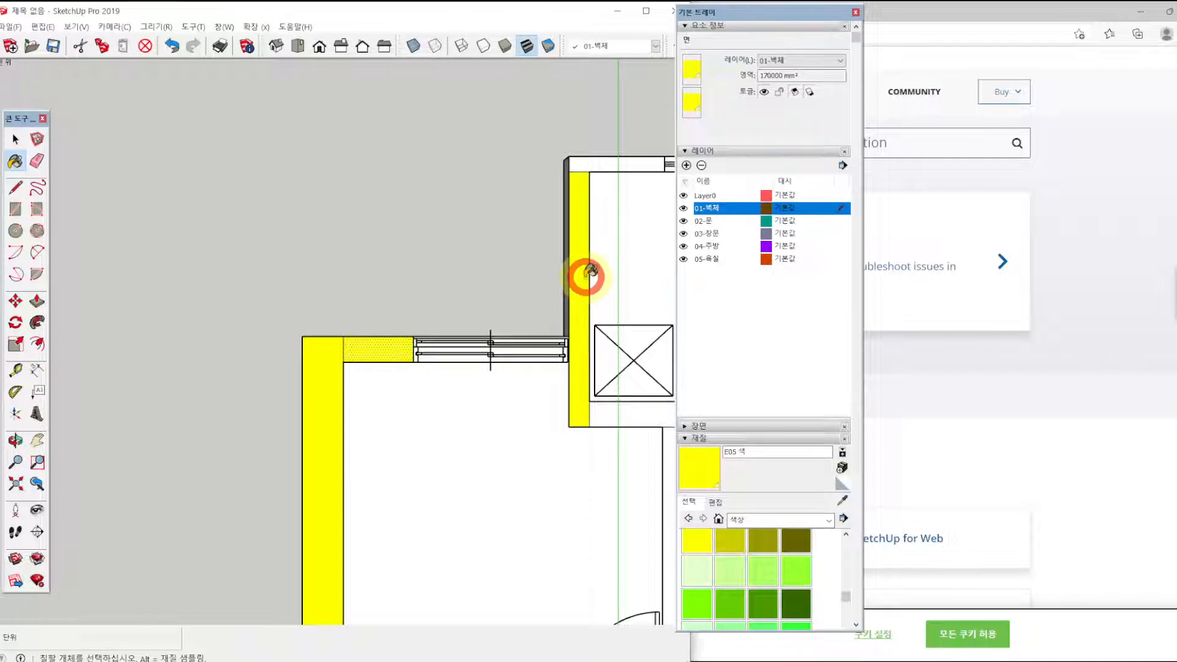
scroll(592, 264, down, 3)
shift+middle_drag(592, 263, 136, 144)
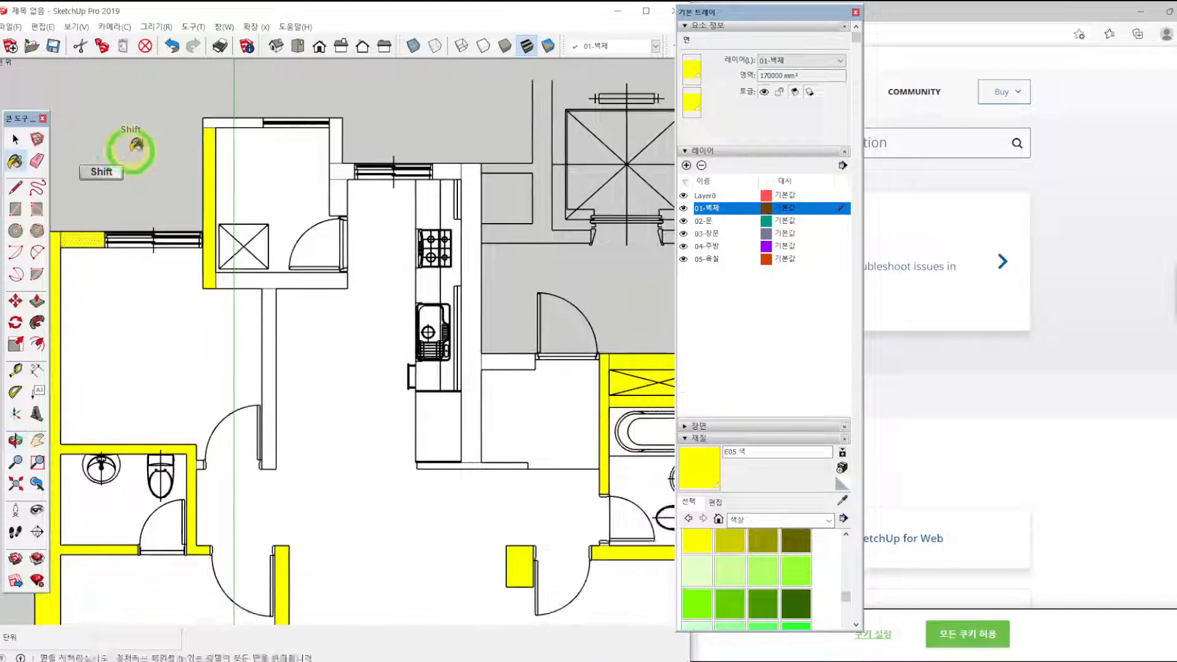
click(249, 121)
click(336, 139)
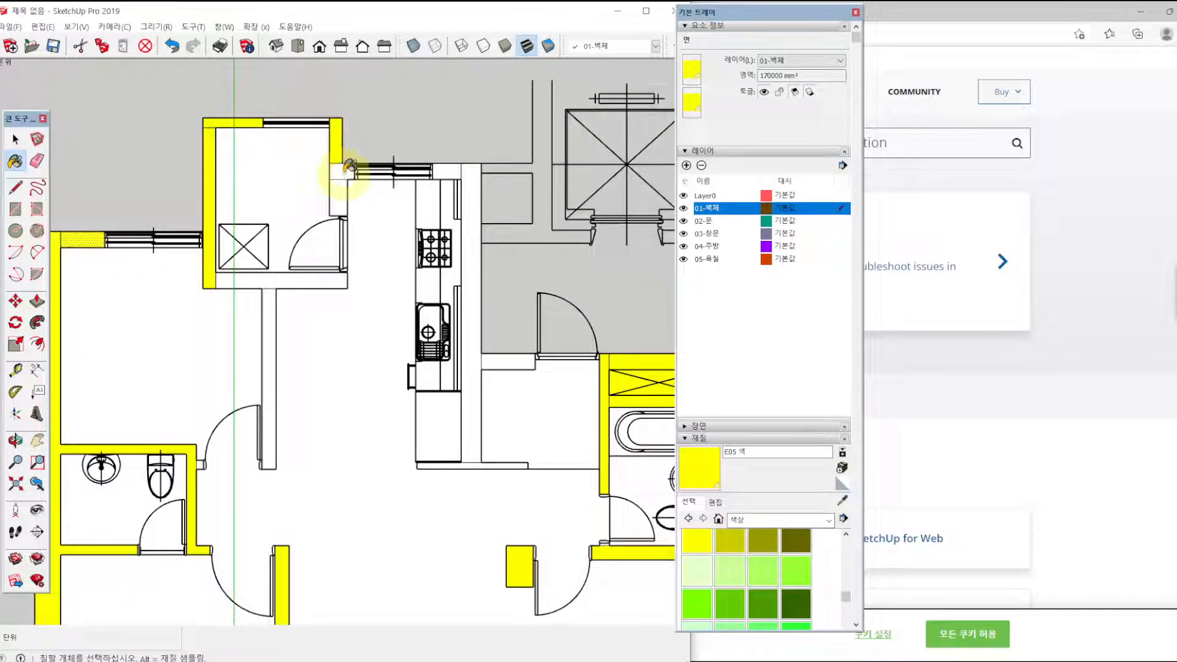
Paint the walls beside the kitchen window, the long kitchen wall, the utility and bedroom dividing walls, and the entrance walls yellow with E05.
click(343, 171)
click(446, 167)
click(473, 179)
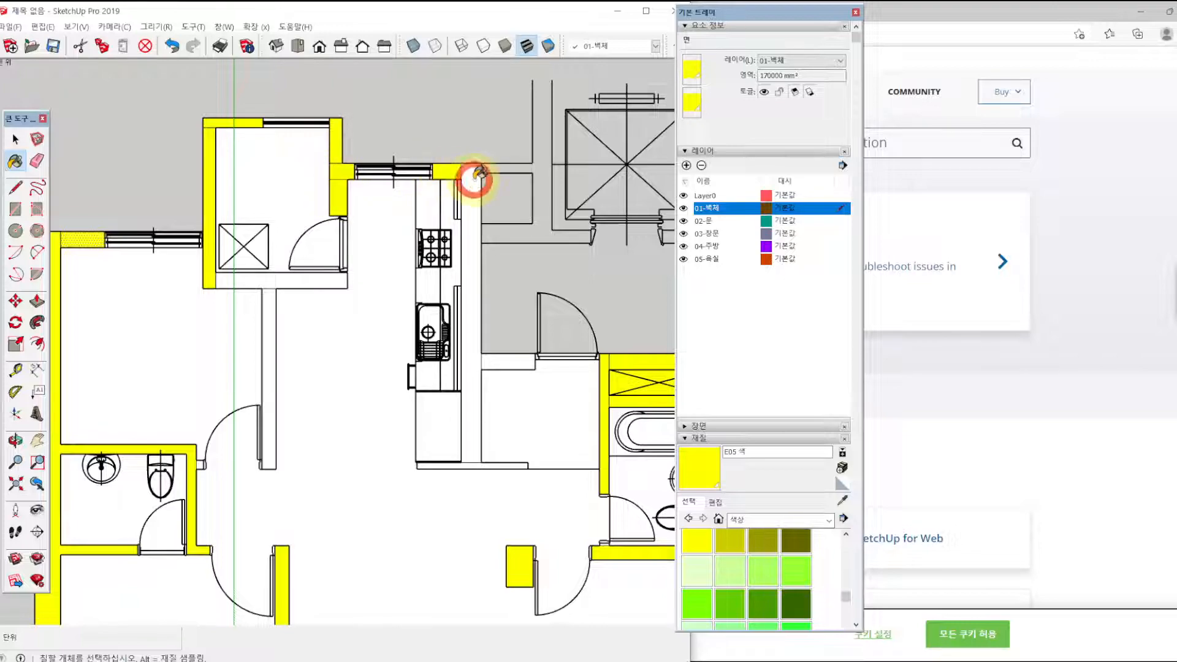
click(306, 276)
click(269, 310)
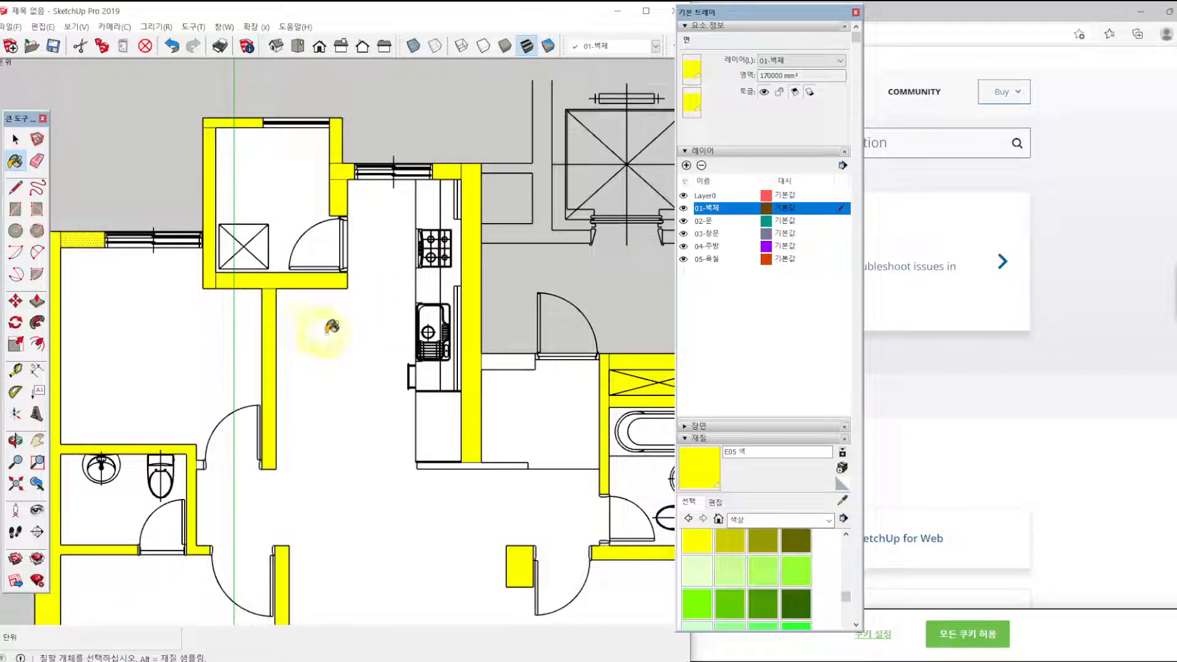
click(499, 362)
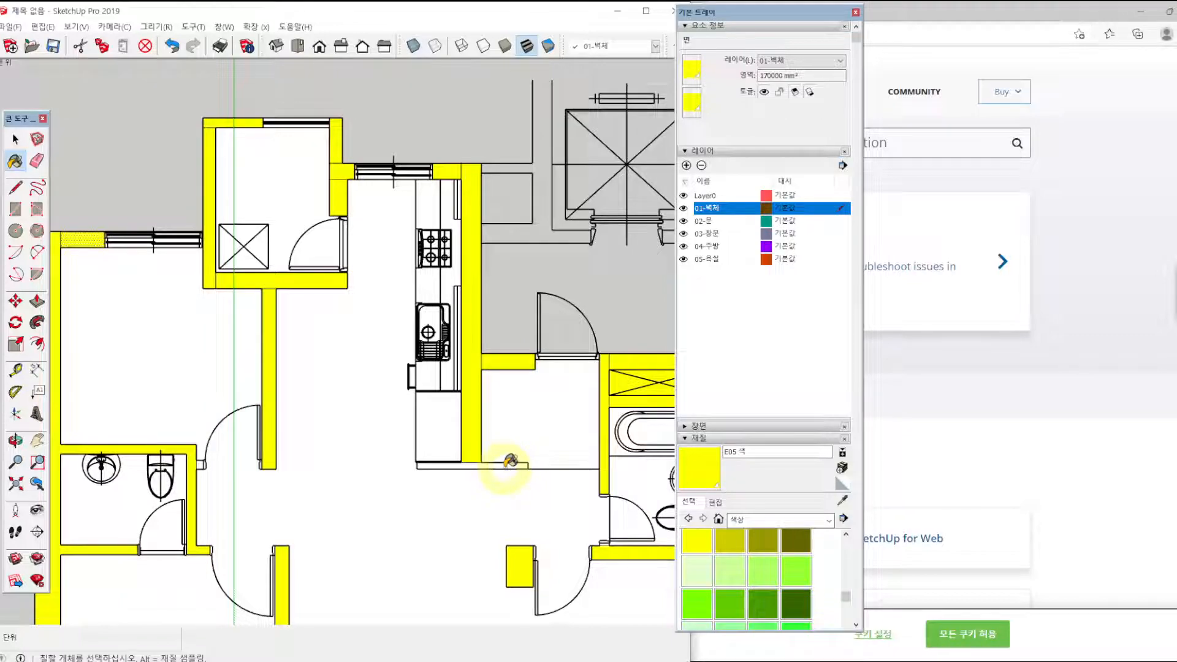
scroll(475, 440, down, 5)
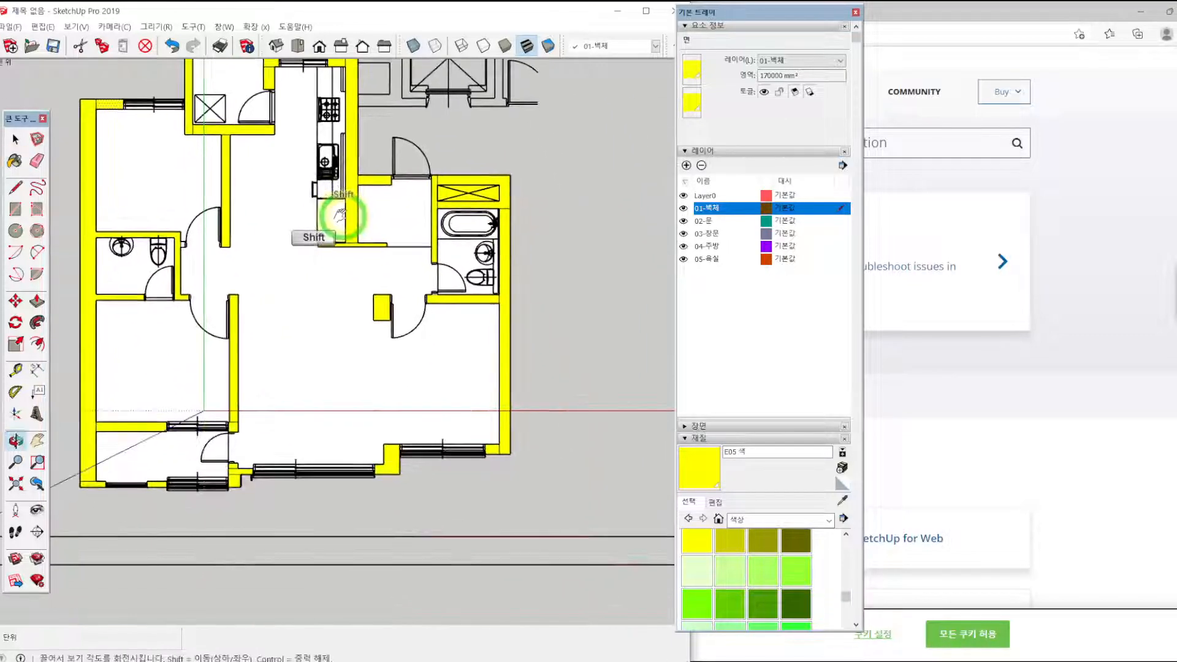
scroll(432, 321, up, 2)
scroll(270, 334, up, 6)
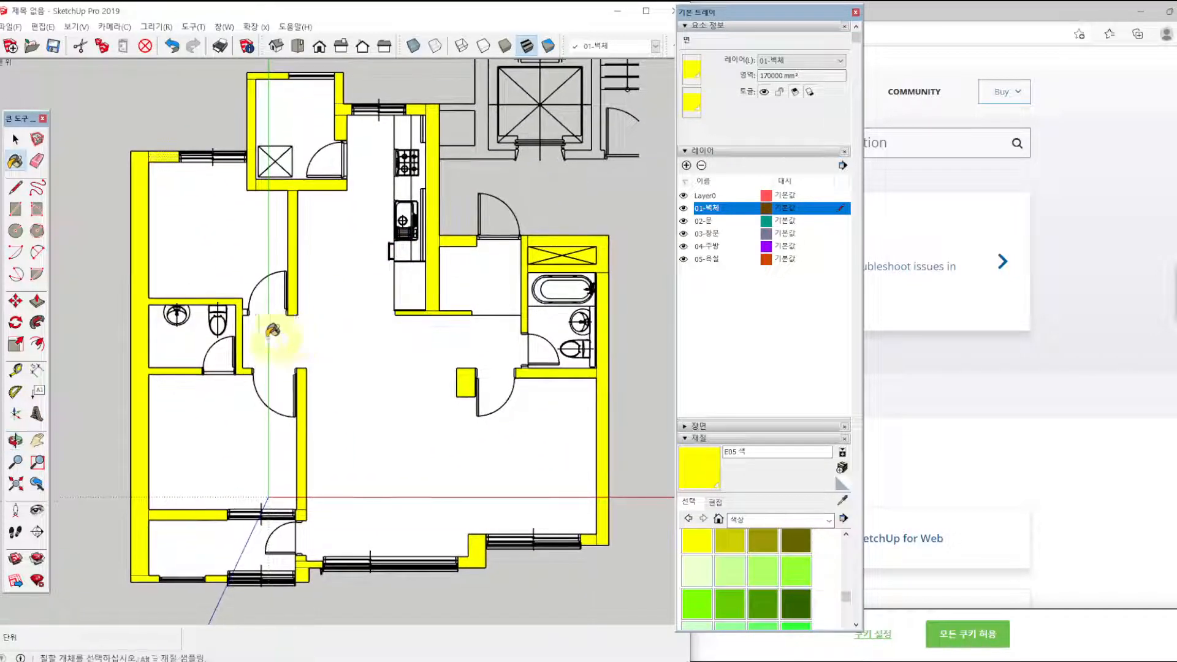
scroll(247, 294, down, 5)
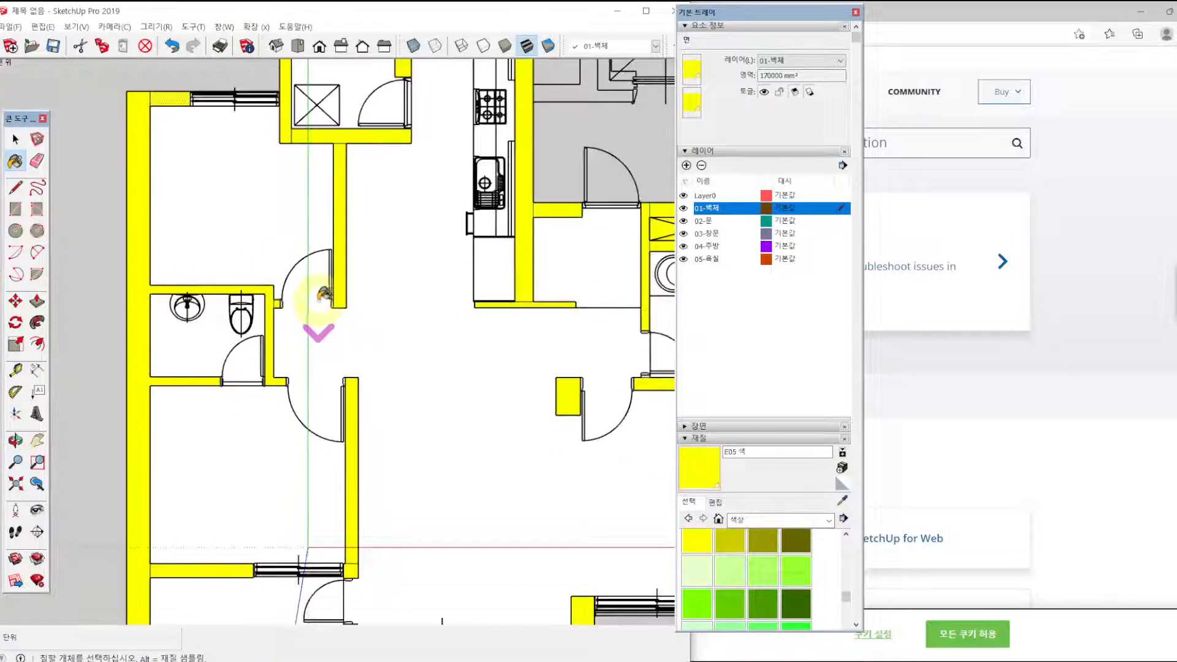
shift+middle_drag(421, 308, 445, 333)
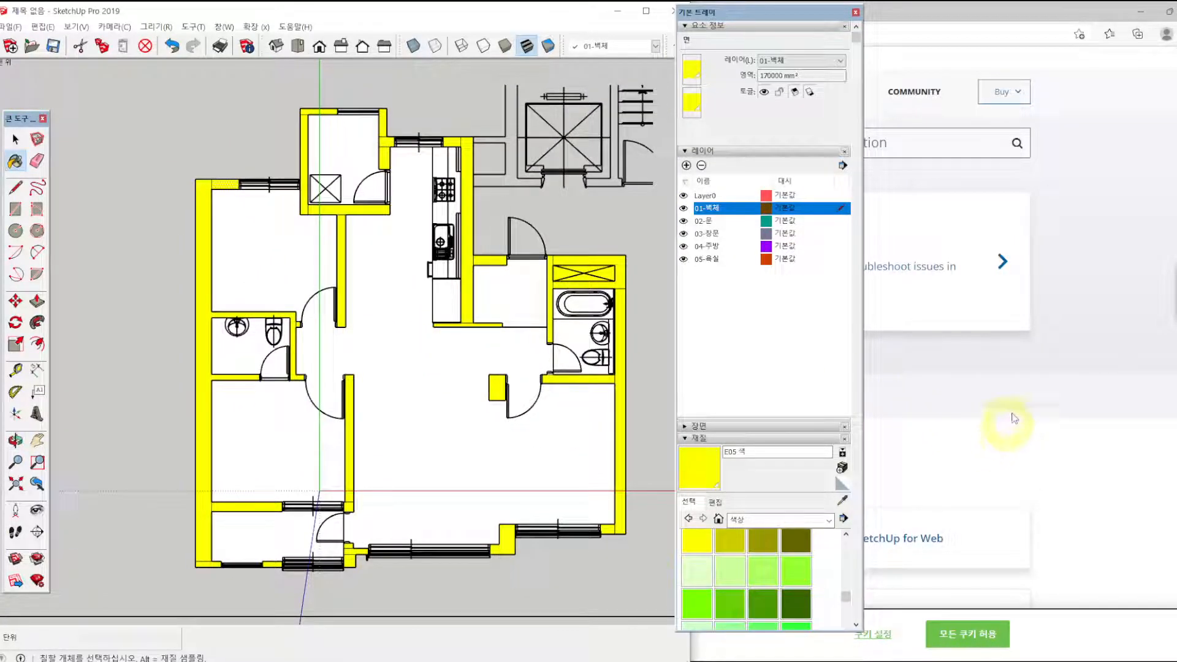
Minimize the browser window, place the cursor at the end of line 5 in the notes, and hide the model's Layer0.
click(1139, 12)
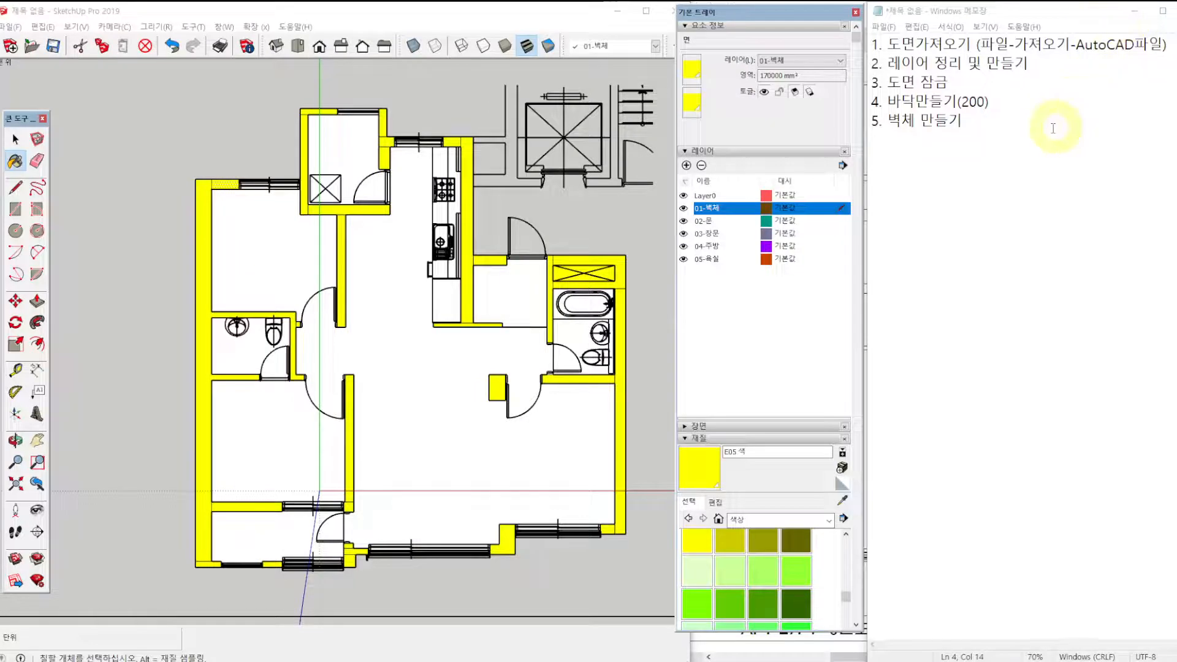
click(999, 127)
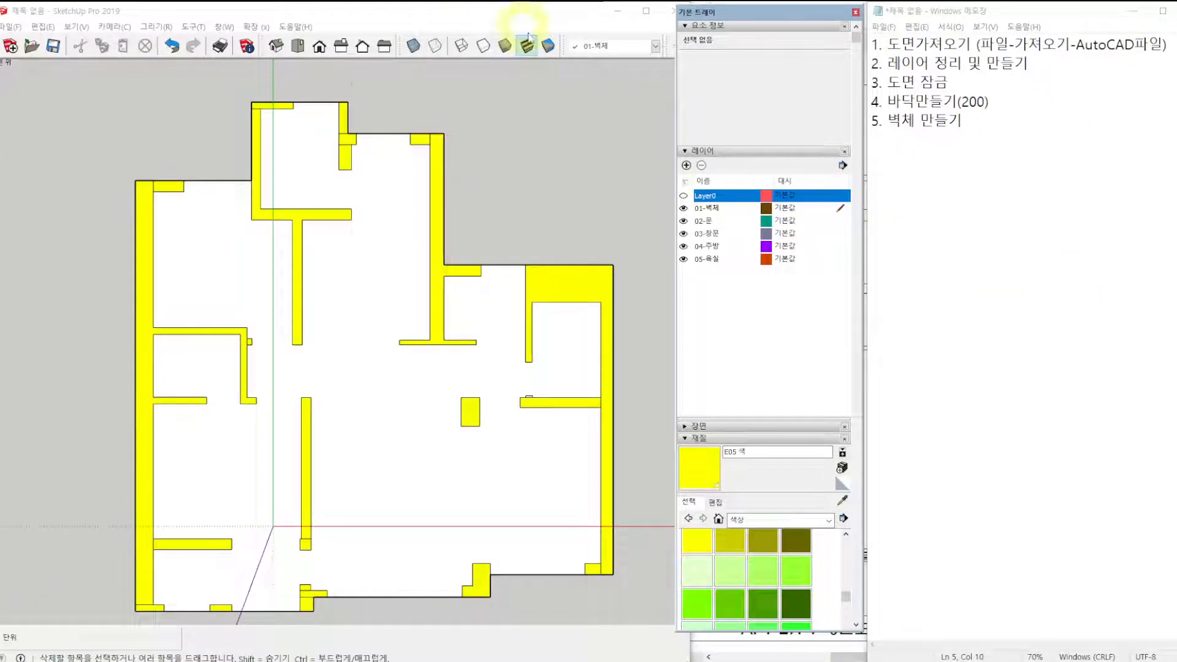
Erase the seam lines between adjoining wall pieces around the utility room, the upper bedroom corner and the balcony door.
click(256, 108)
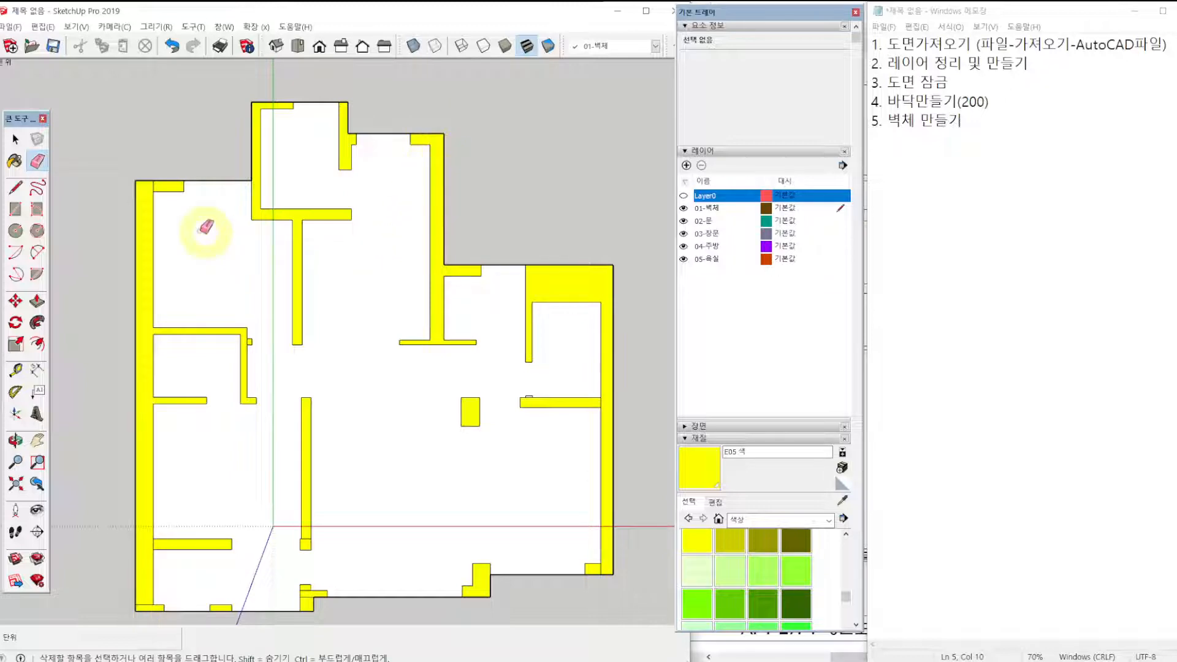
click(154, 187)
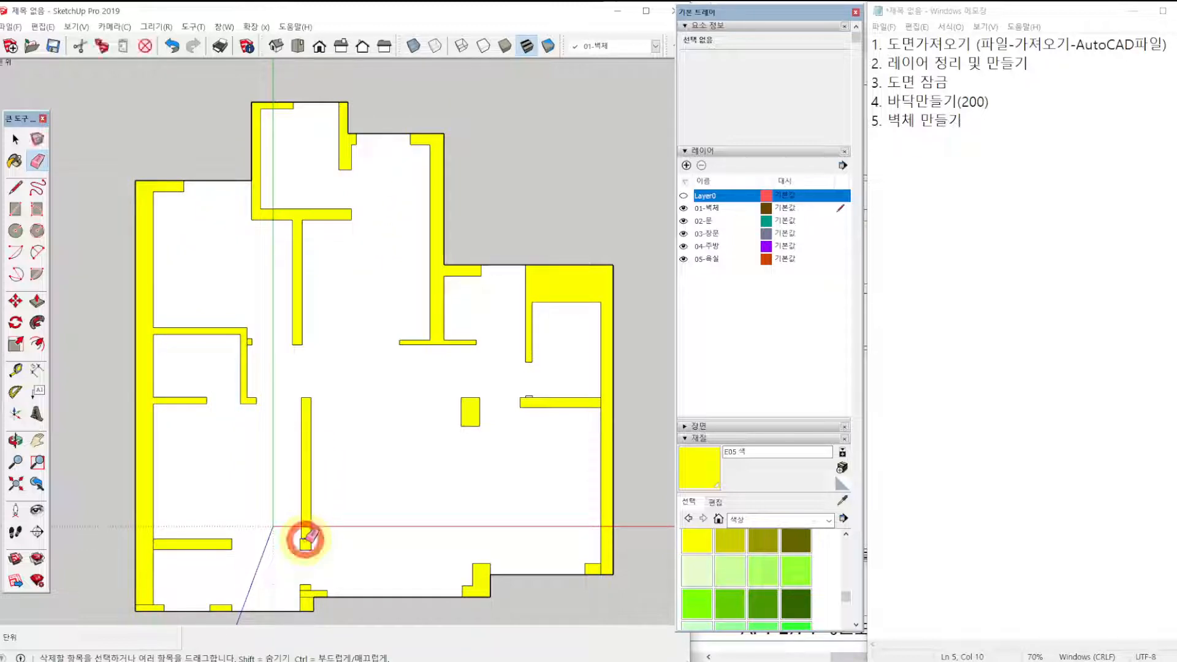
scroll(308, 578, up, 3)
scroll(330, 589, up, 4)
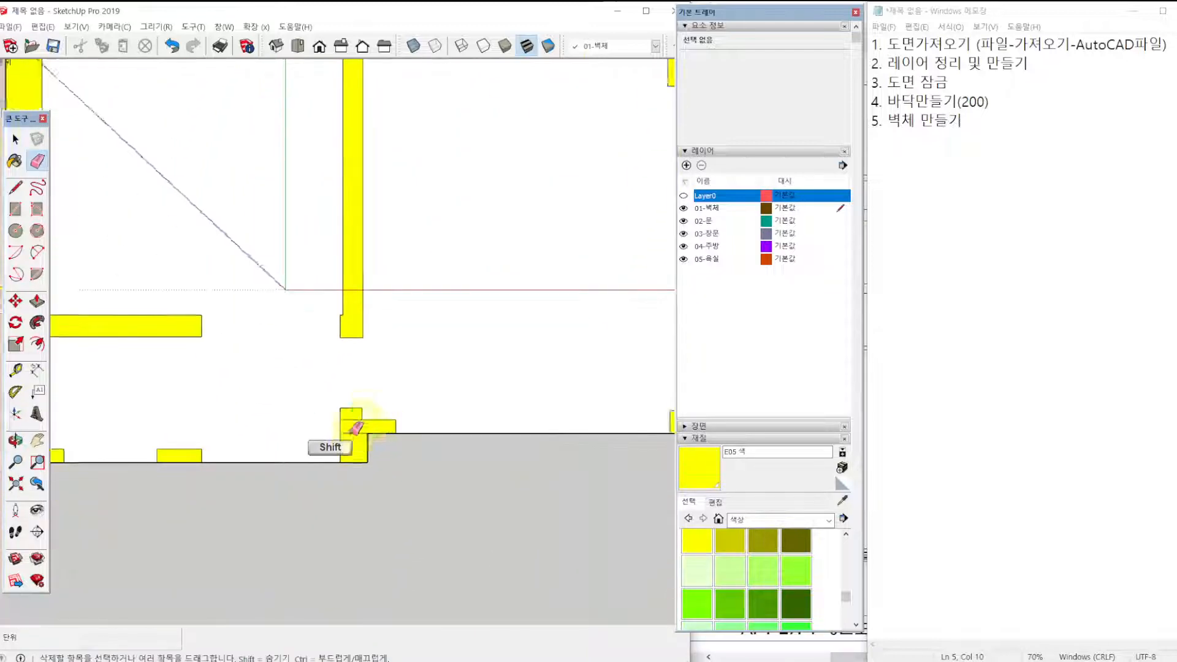
click(358, 411)
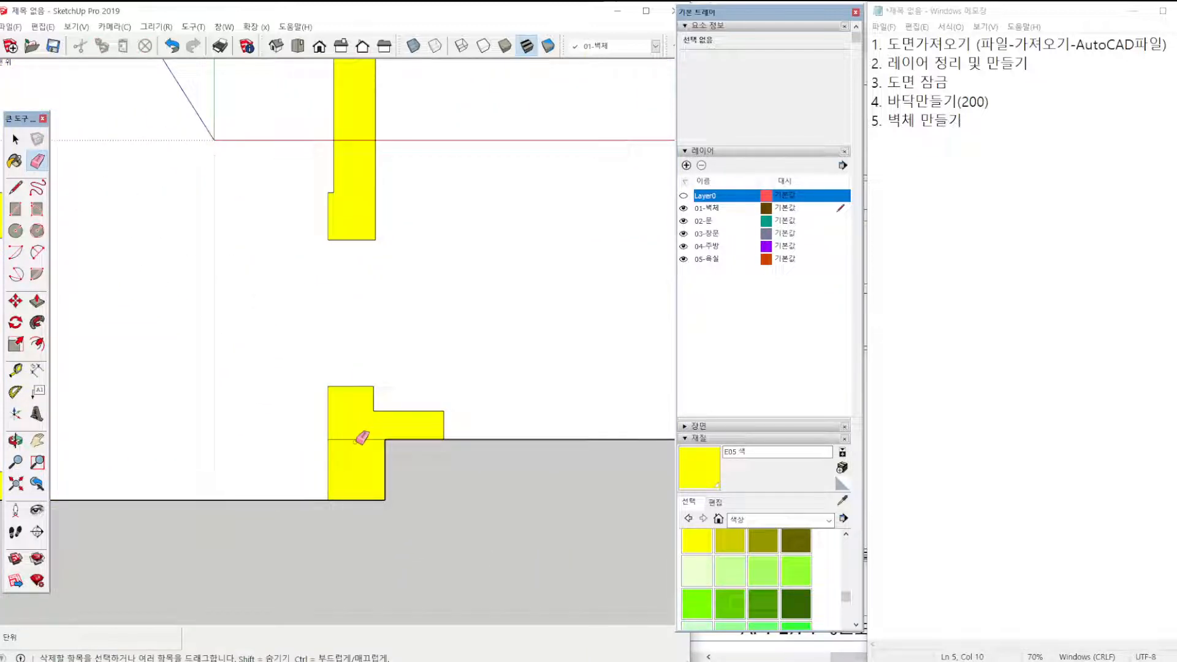
click(361, 438)
Erase the remaining seam lines at the wall beside the lower balcony door and at the small projection on the bathroom's lower wall.
scroll(371, 439, down, 4)
mouse_move(205, 468)
shift+middle_down()
mouse_move(409, 423)
mouse_move(210, 433)
mouse_move(468, 412)
shift+middle_up()
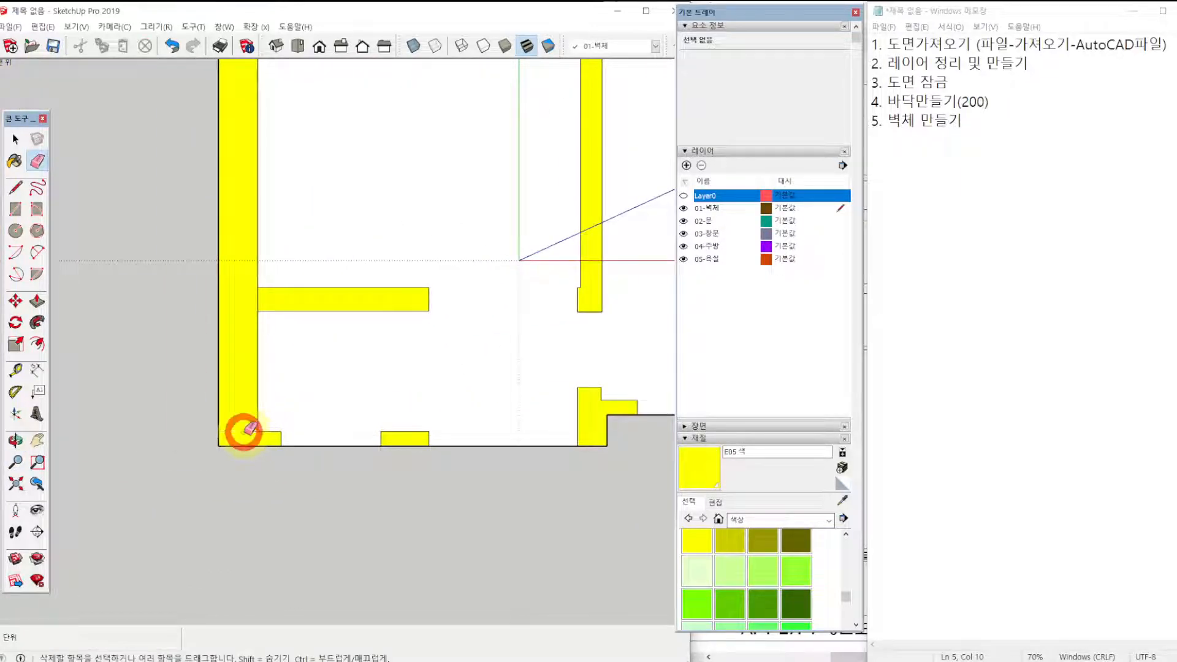
scroll(380, 394, down, 3)
shift+middle_drag(380, 394, 255, 491)
scroll(496, 524, up, 4)
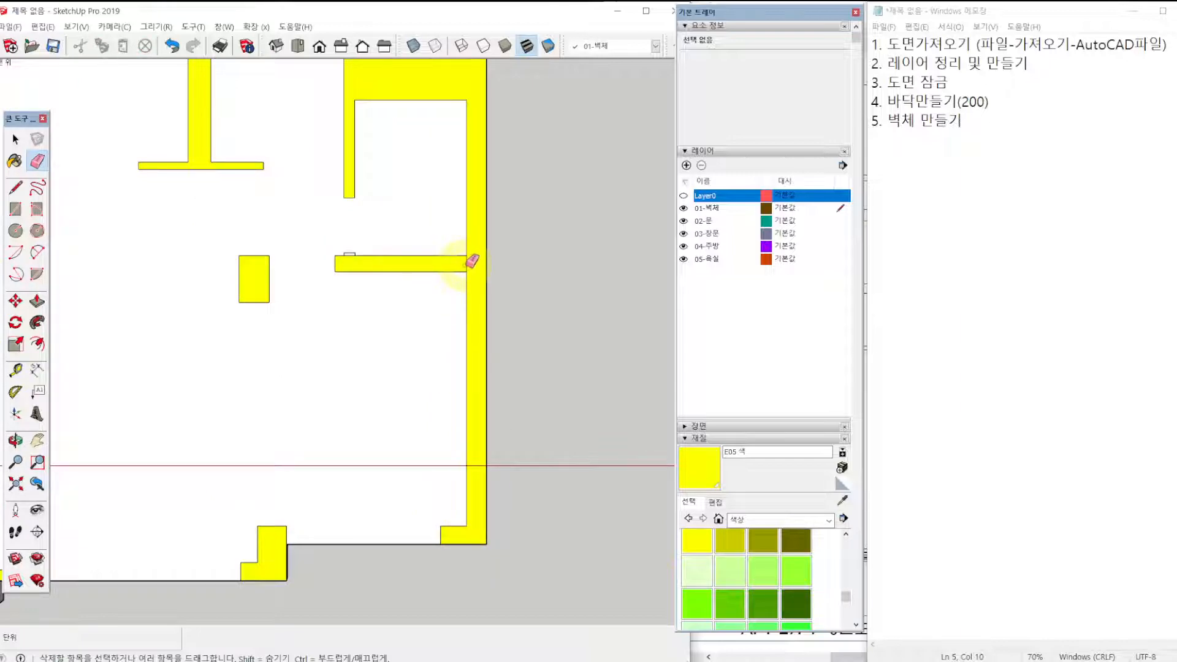
scroll(340, 255, up, 4)
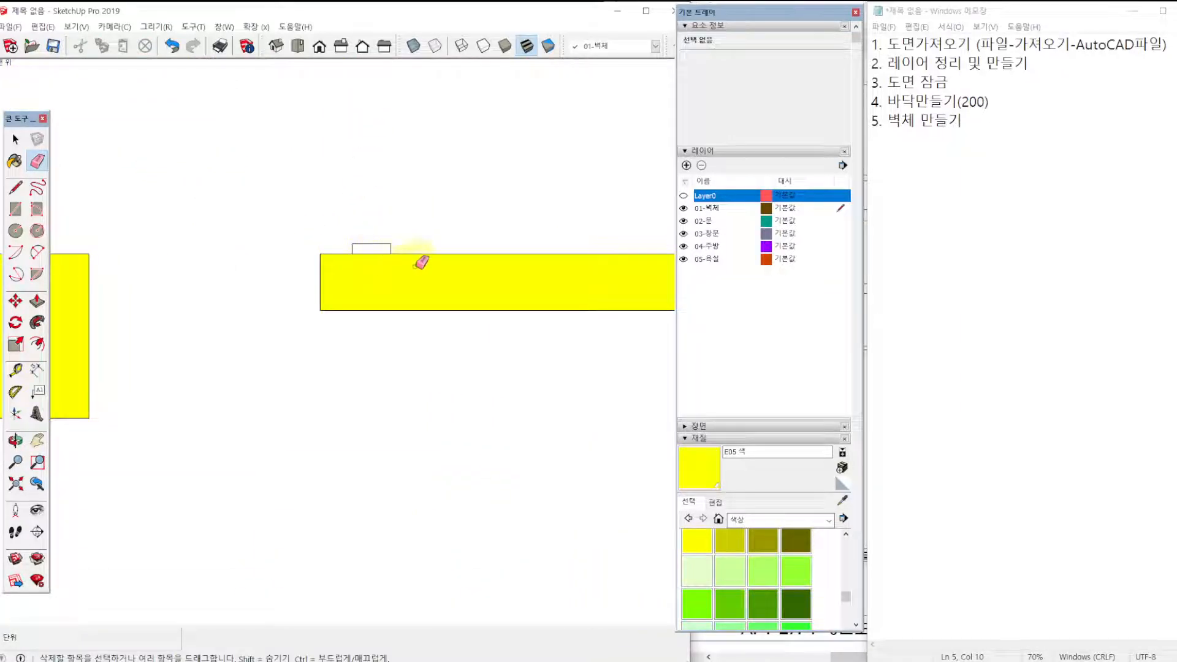
scroll(375, 253, down, 6)
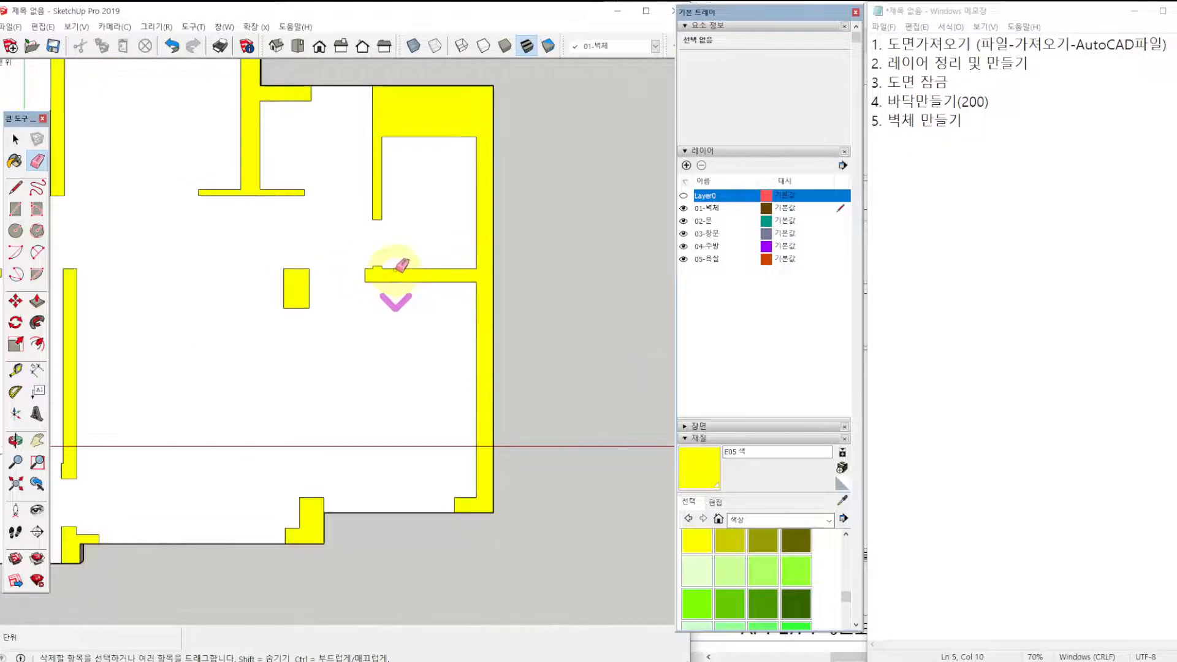
shift+middle_drag(302, 201, 439, 310)
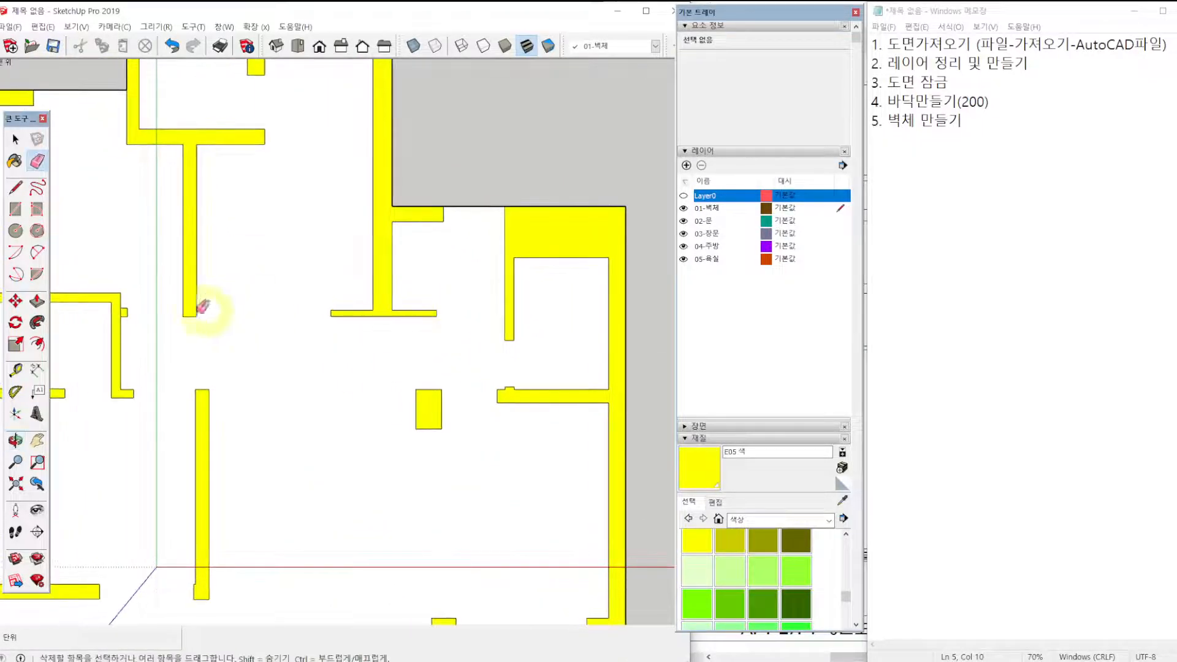
Check the merged wall outlines for leftover seam lines and show Layer0 again.
scroll(127, 317, up, 5)
scroll(127, 317, up, 2)
scroll(249, 334, down, 5)
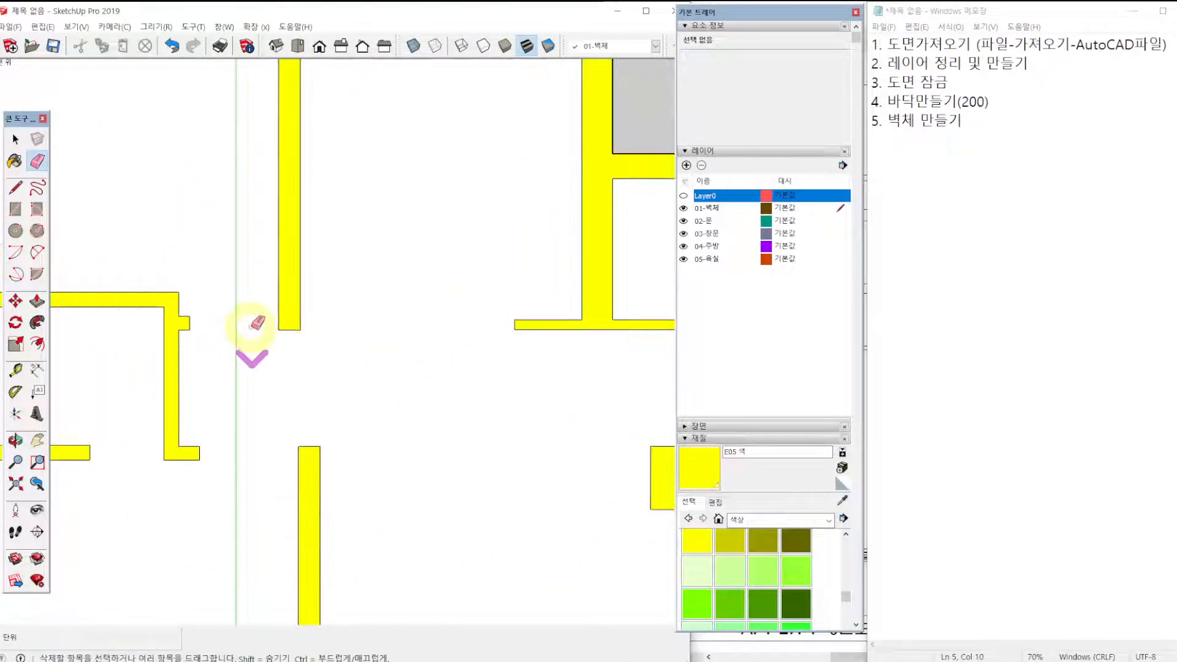
key(shift)
scroll(312, 331, down, 4)
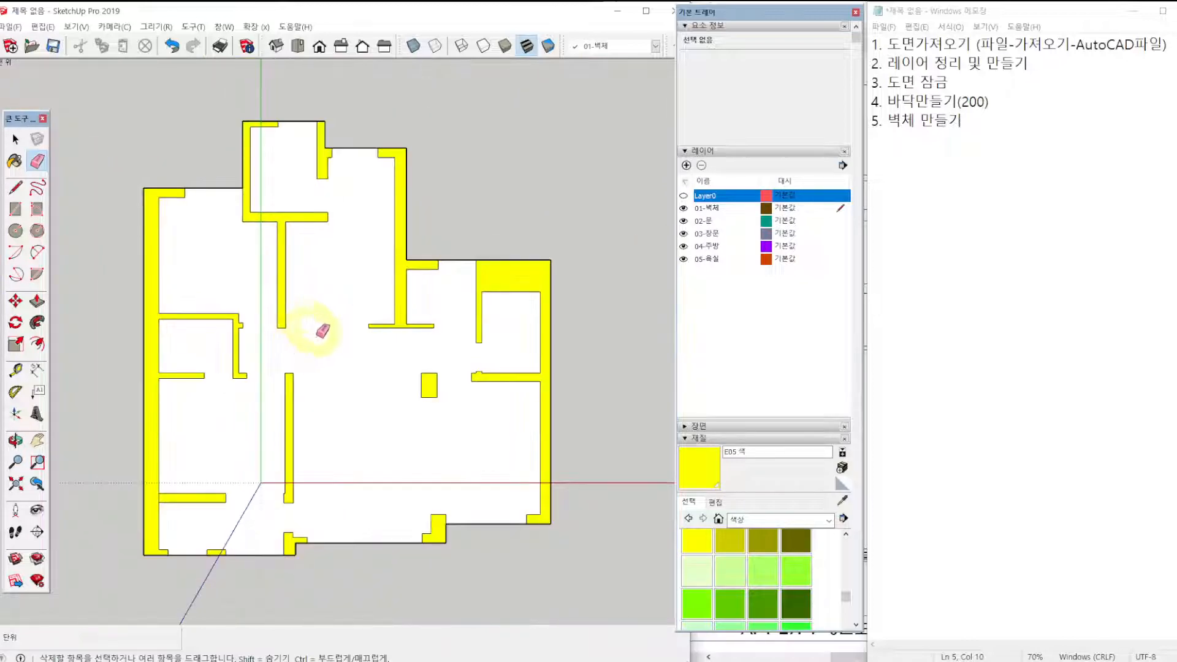
scroll(285, 499, up, 2)
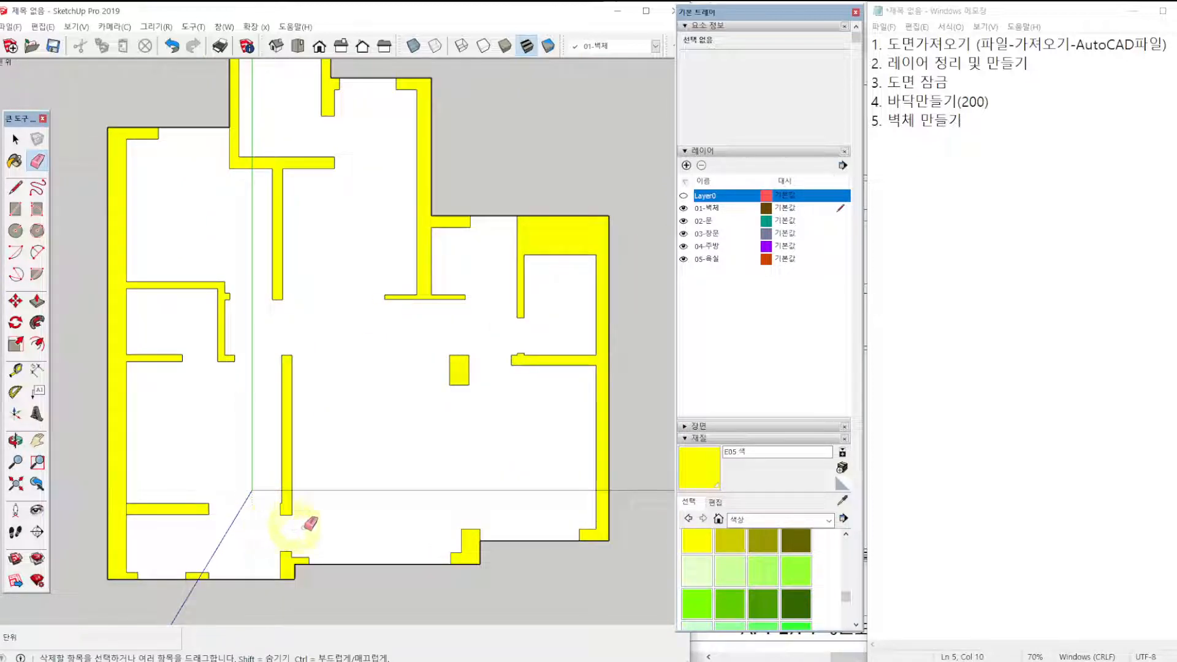
scroll(380, 423, down, 1)
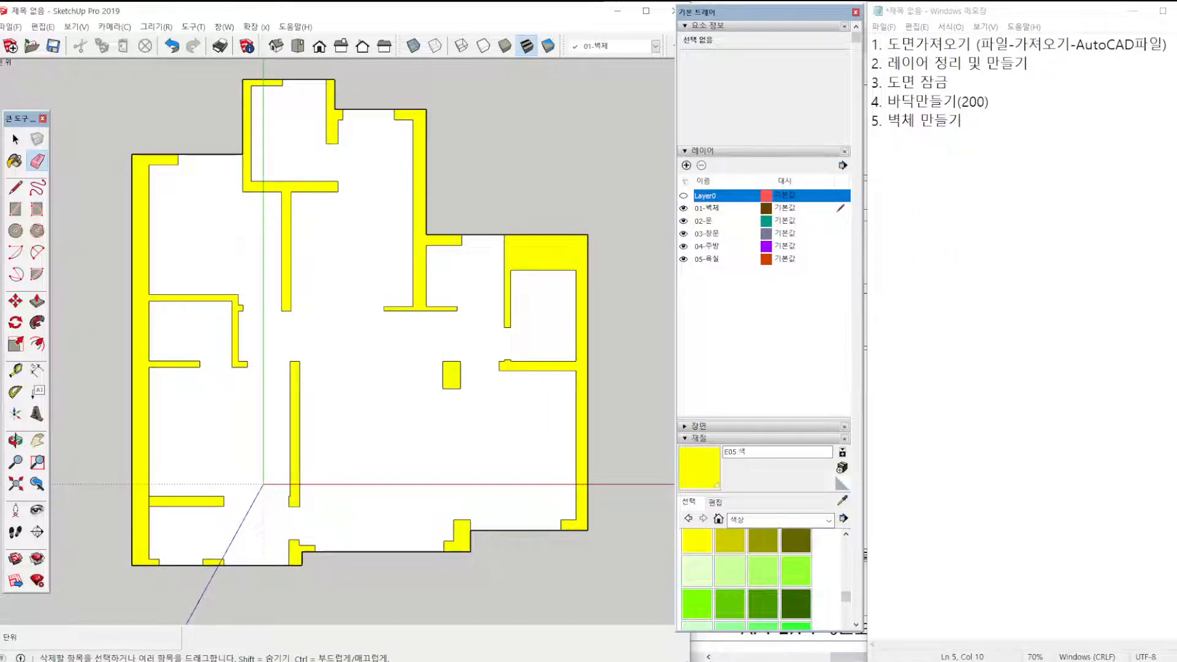
click(683, 196)
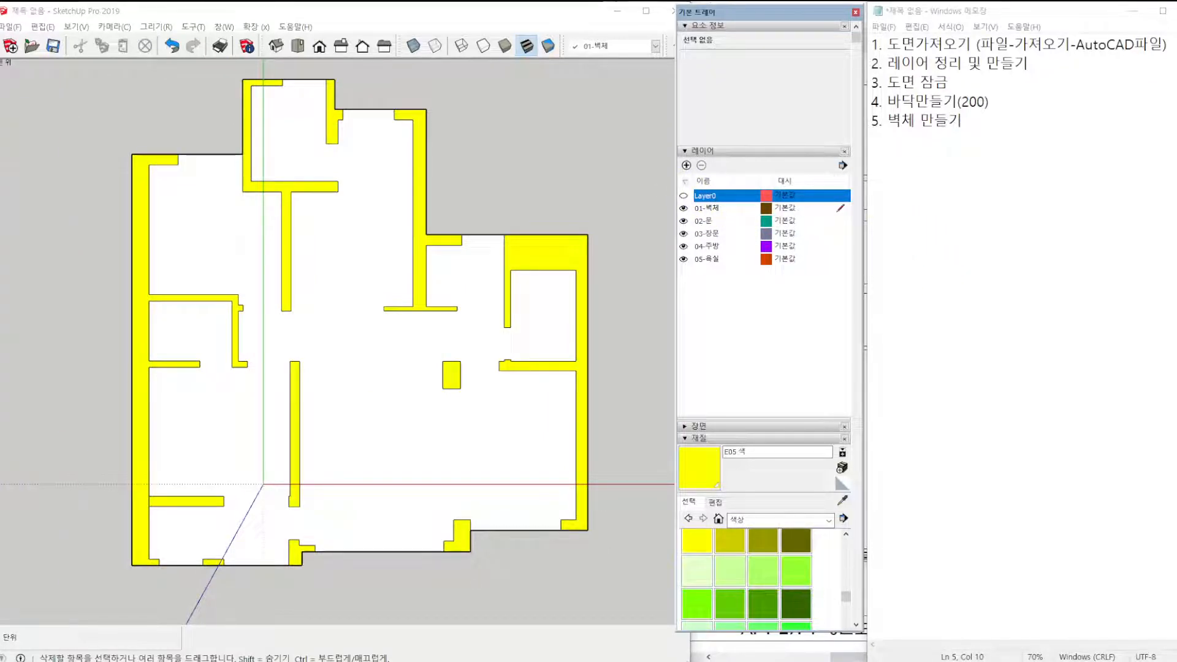
scroll(444, 360, down, 1)
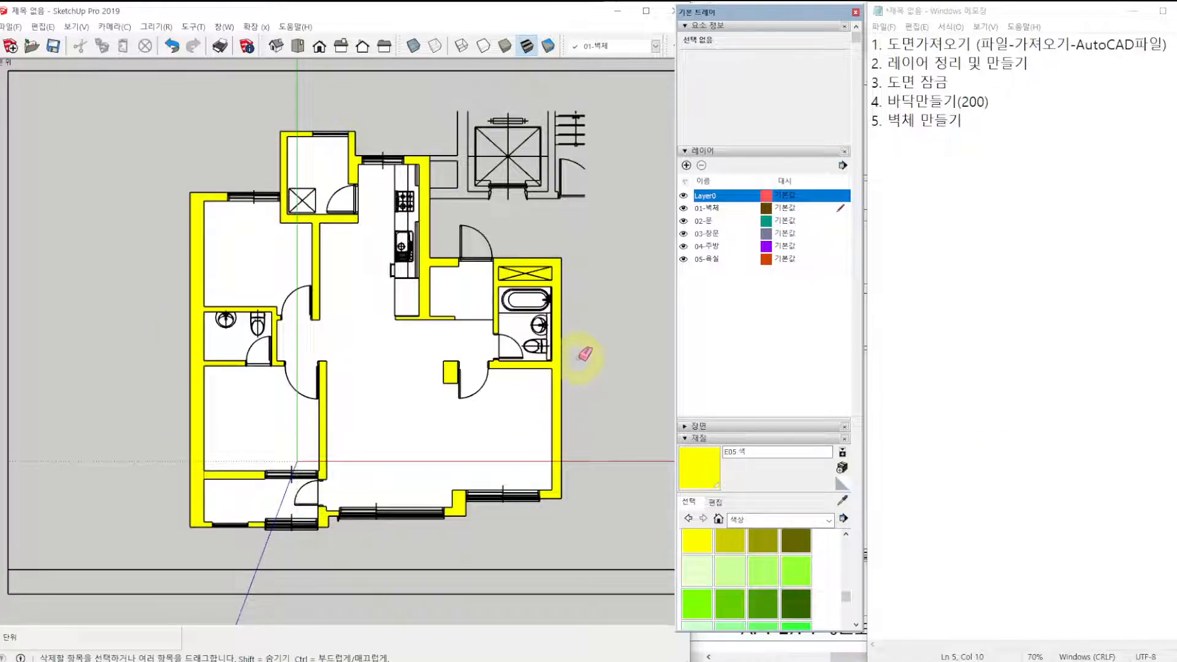
Push/Pull the long outer wall on the bedroom side, including its connected bathroom walls, up 2300 mm.
click(204, 112)
key(space)
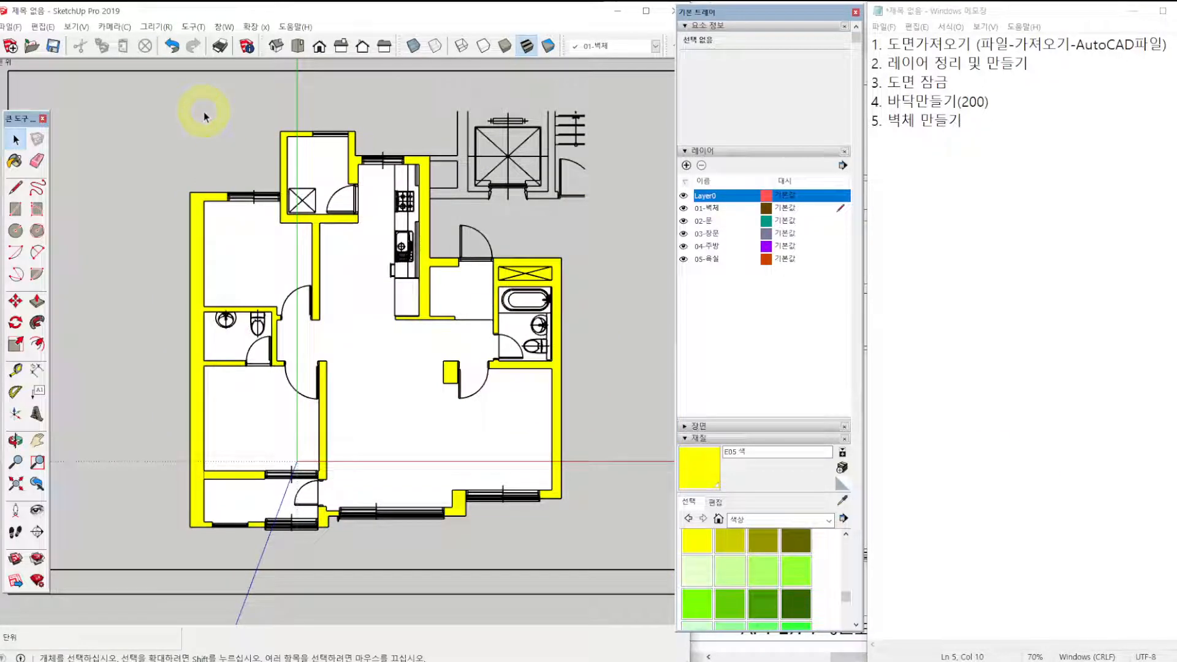
middle_drag(204, 112, 323, 574)
key(p)
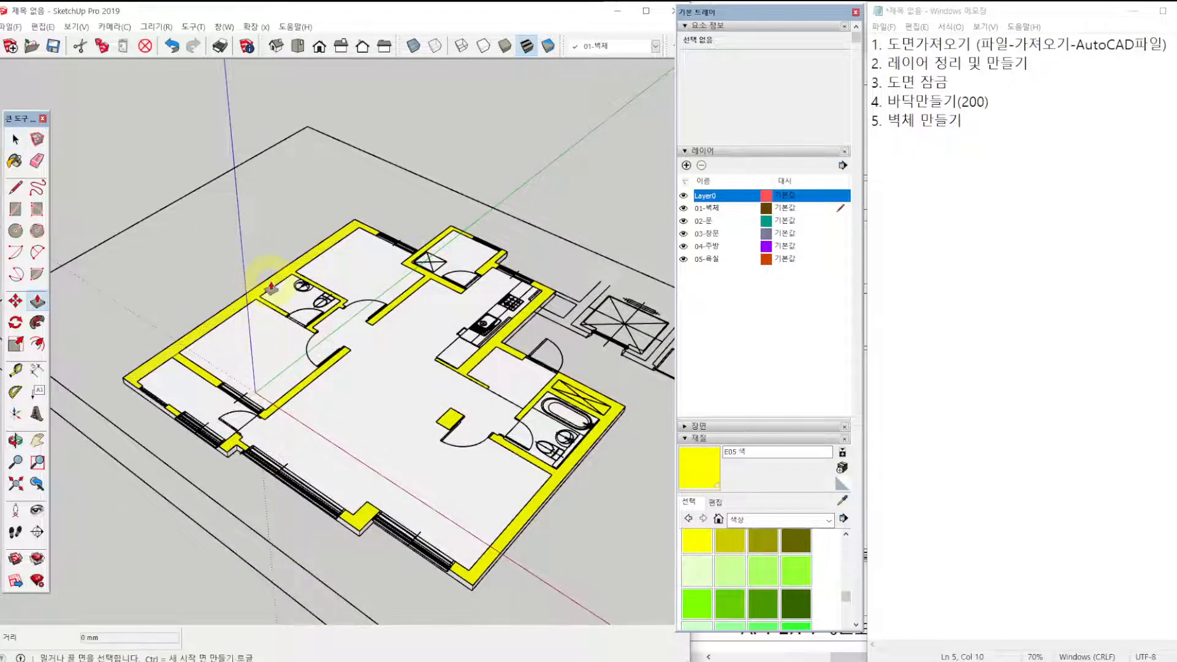
click(270, 283)
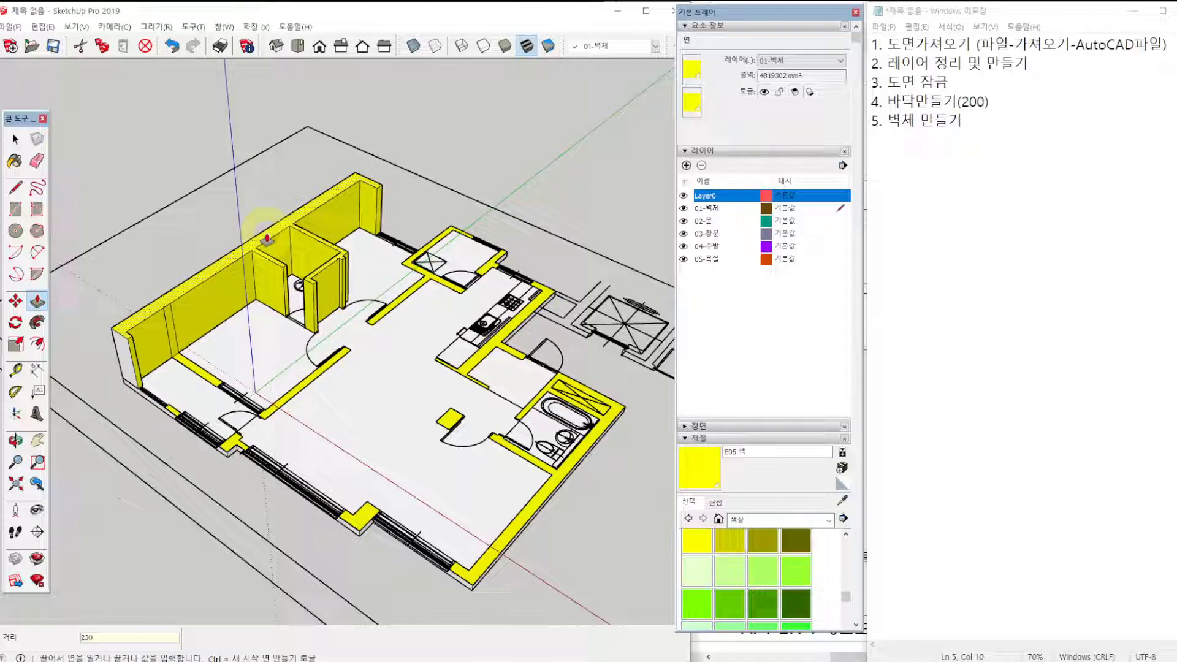
key(Return)
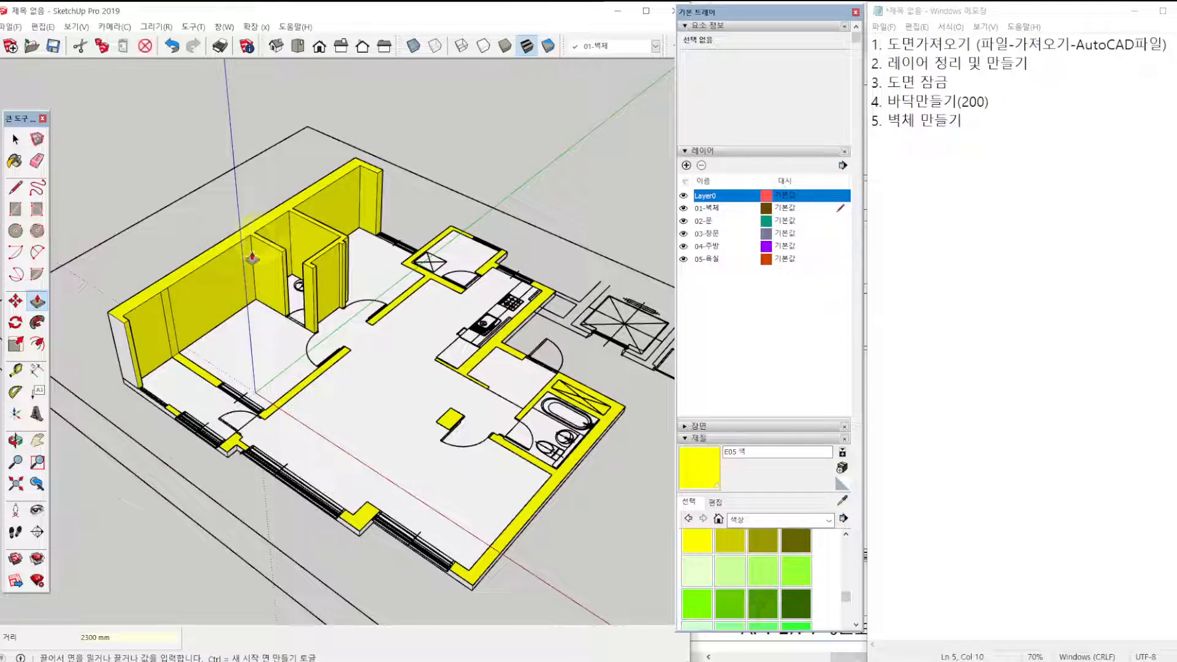
Push/Pull the wall between the main bedroom and balcony and the wall between that bedroom and the living room up 2300 mm.
click(206, 379)
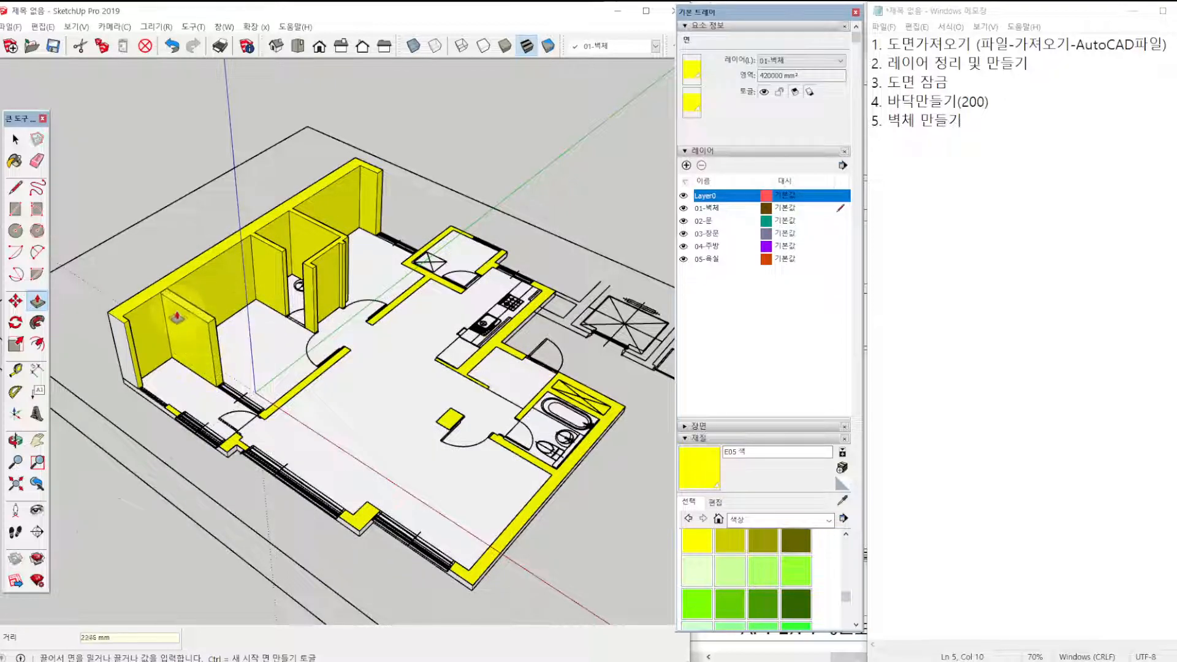
click(143, 306)
scroll(236, 360, up, 3)
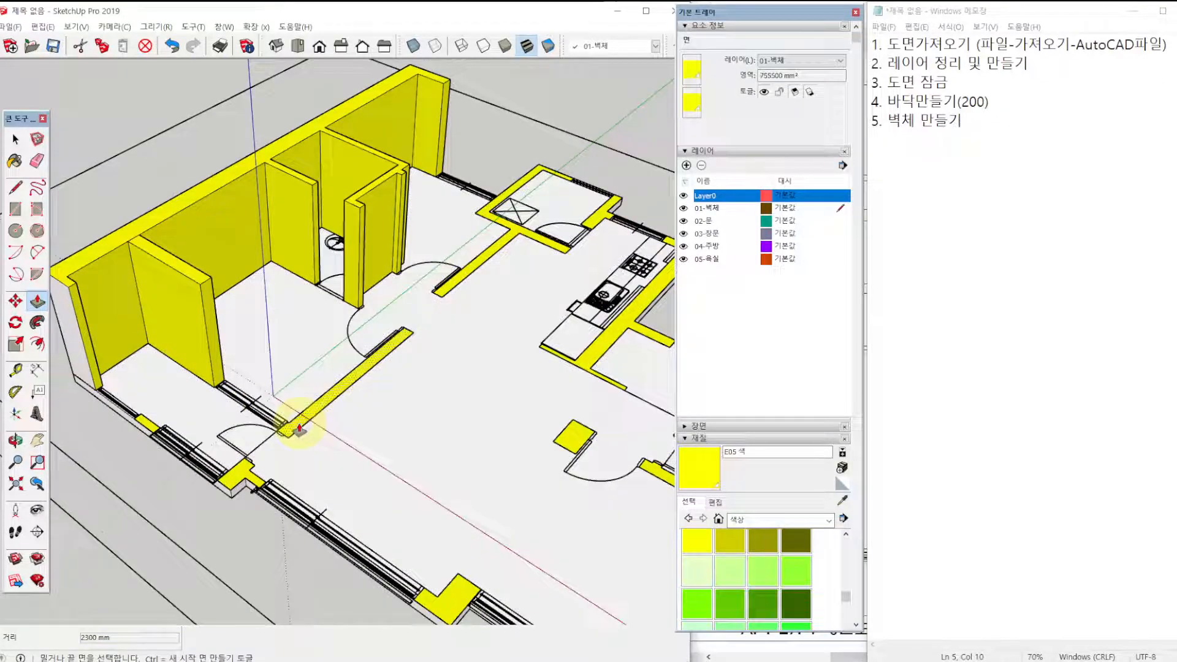
click(299, 429)
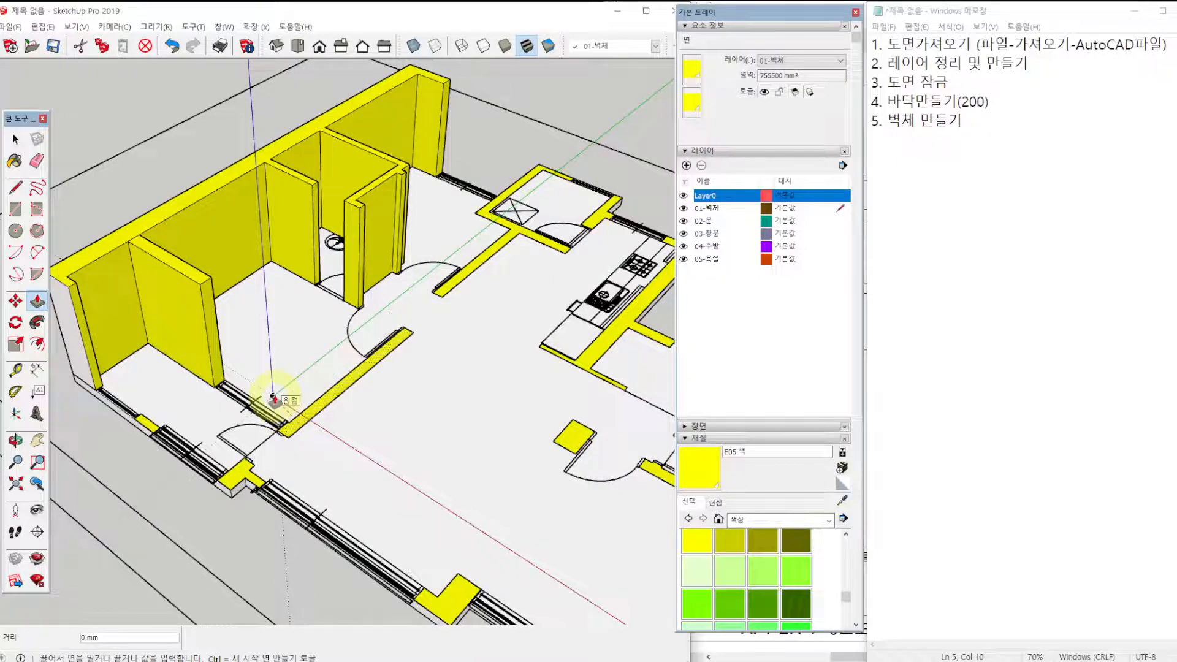
click(207, 285)
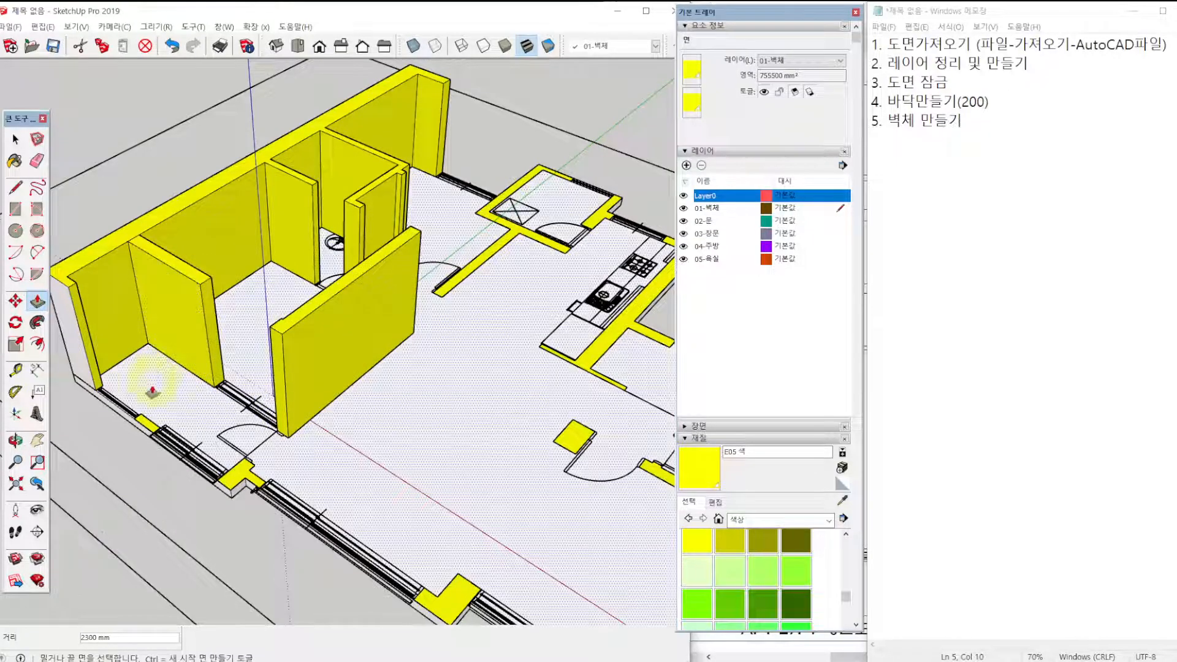
Push/Pull the balcony's small pier between the windows and the corner pier beside the balcony door up 2300 mm.
click(146, 422)
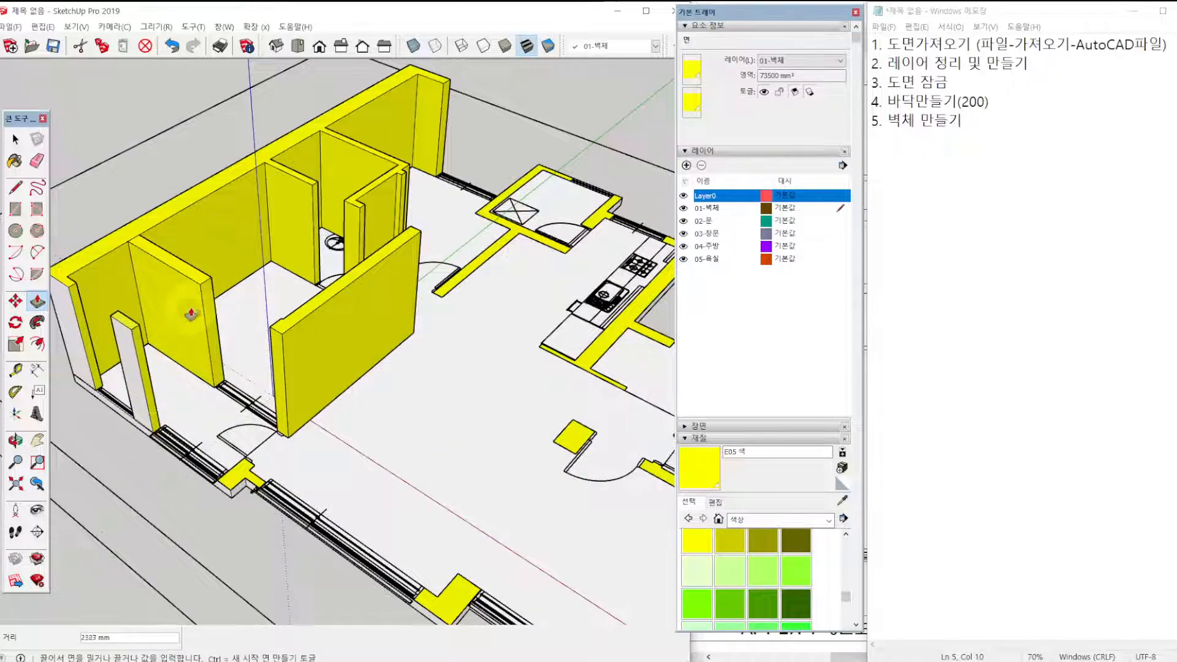
click(201, 286)
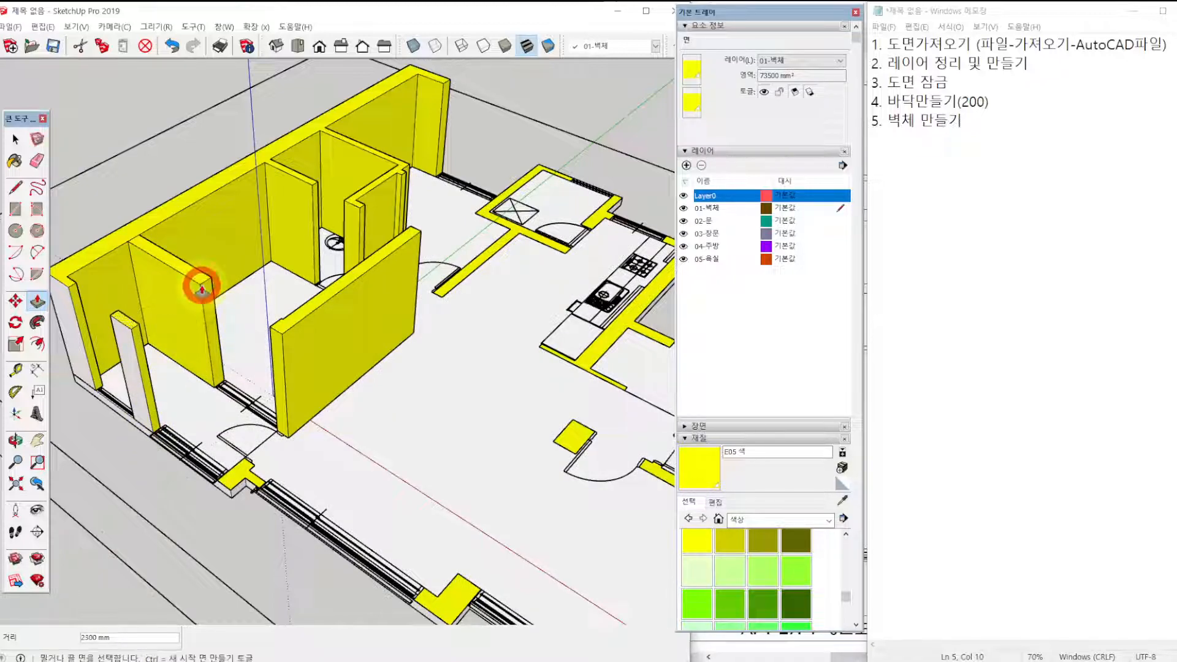
click(244, 475)
click(285, 334)
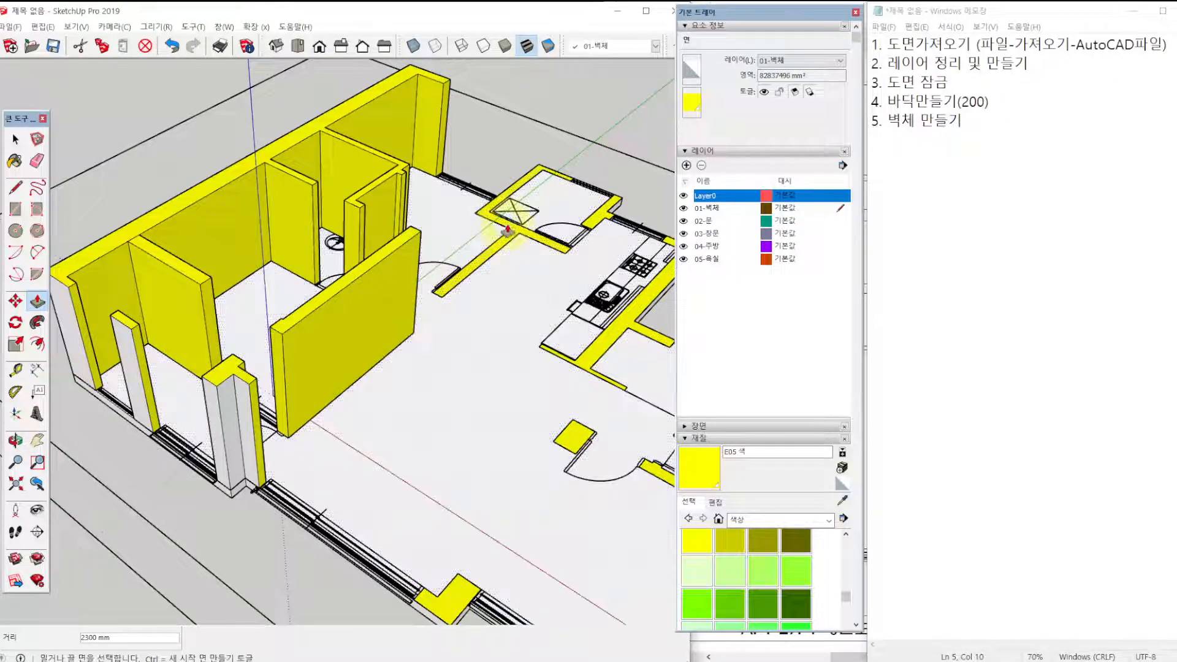
Push/Pull the utility room walls with the connected bedroom dividing wall, and the wall beside the kitchen window, up 2300 mm.
click(513, 230)
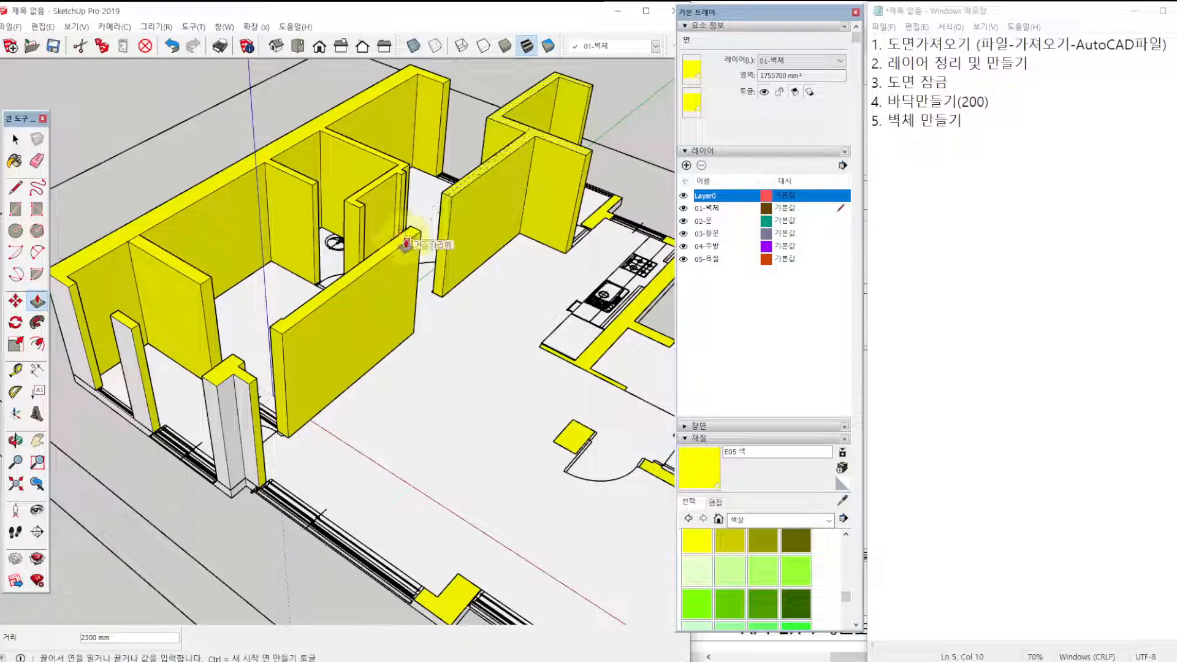
click(406, 244)
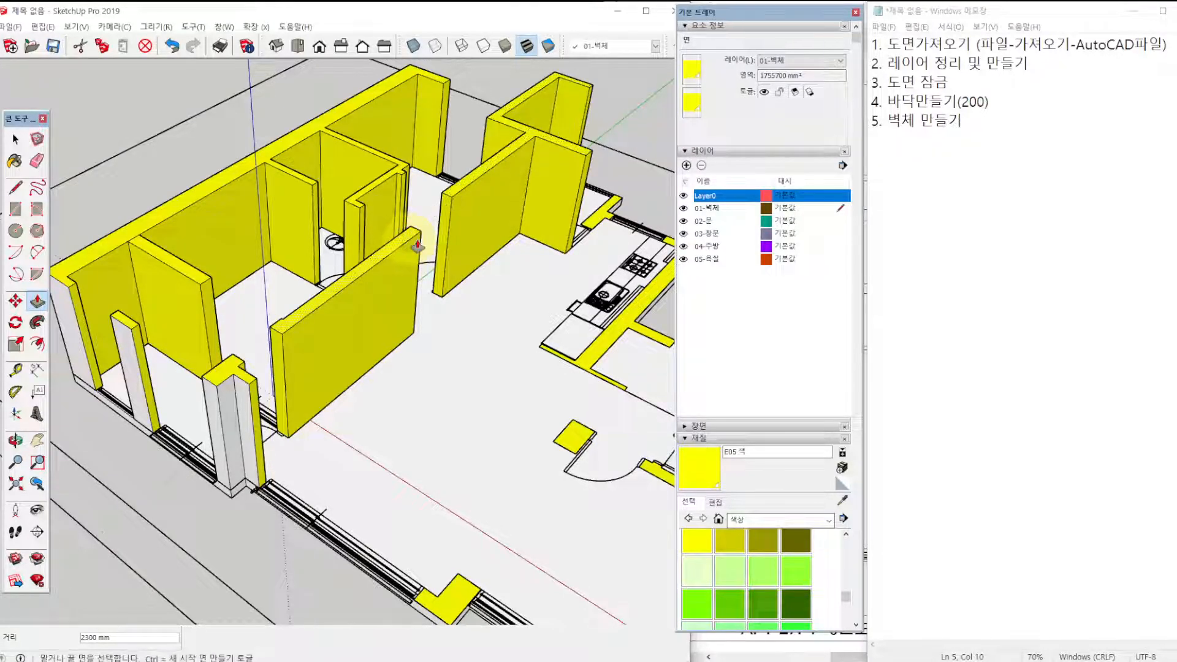
click(597, 222)
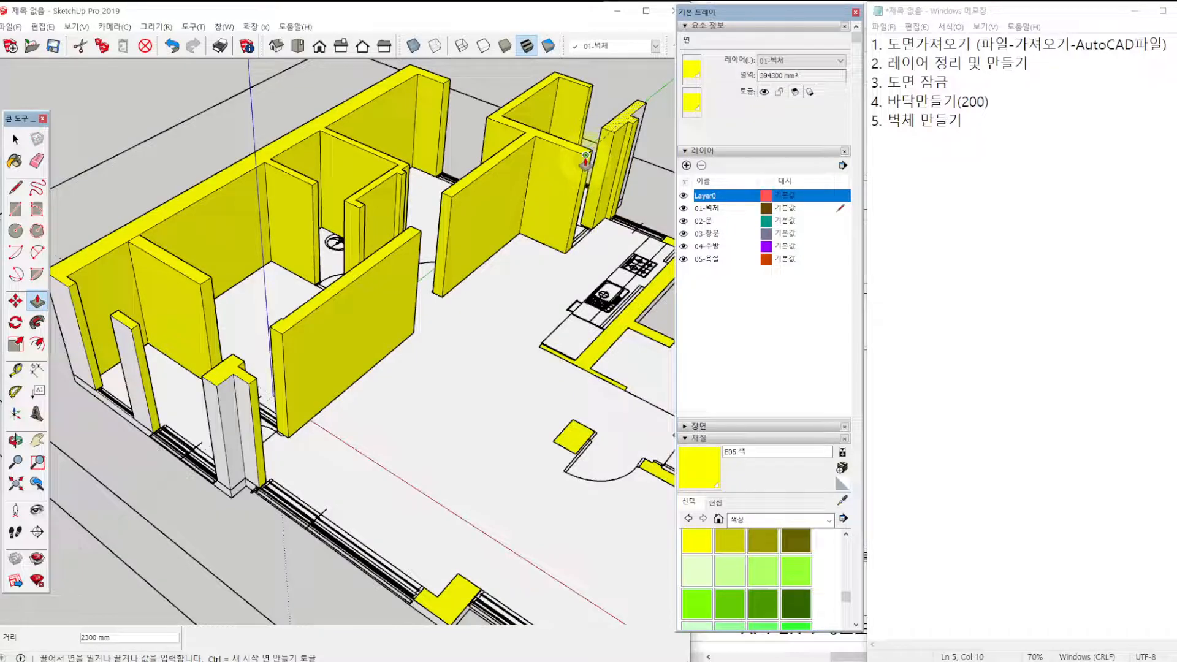
click(586, 161)
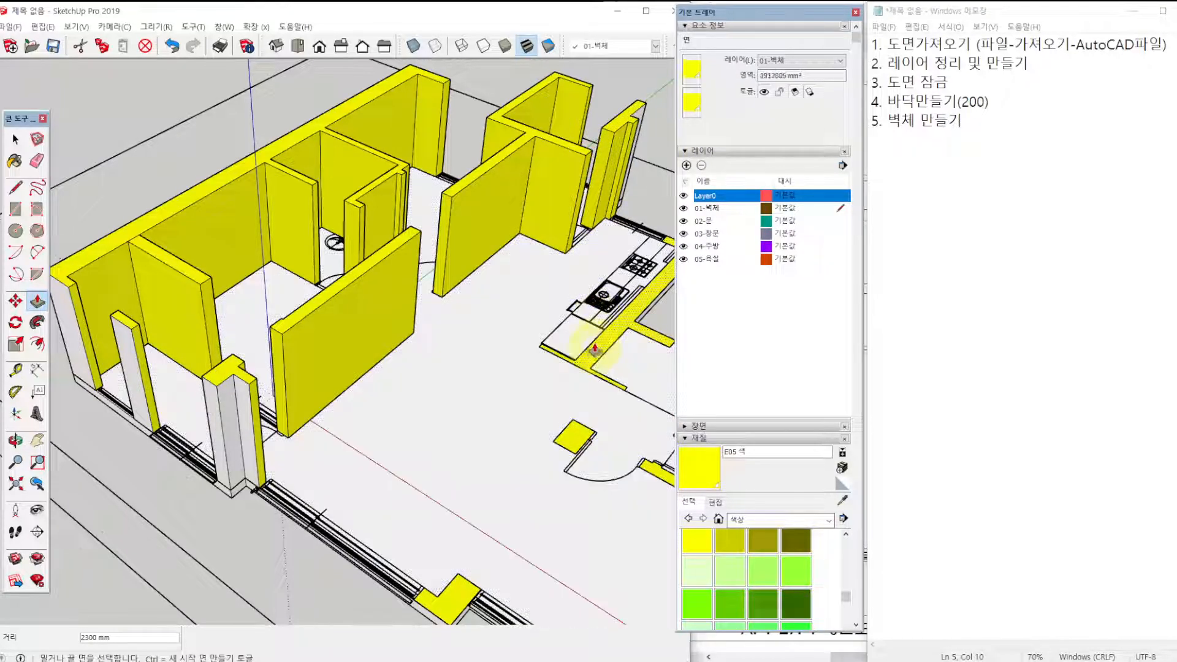
Push/Pull the long kitchen wall with its entrance walls and the freestanding column up 2300 mm.
shift+middle_drag(594, 351, 489, 351)
click(493, 350)
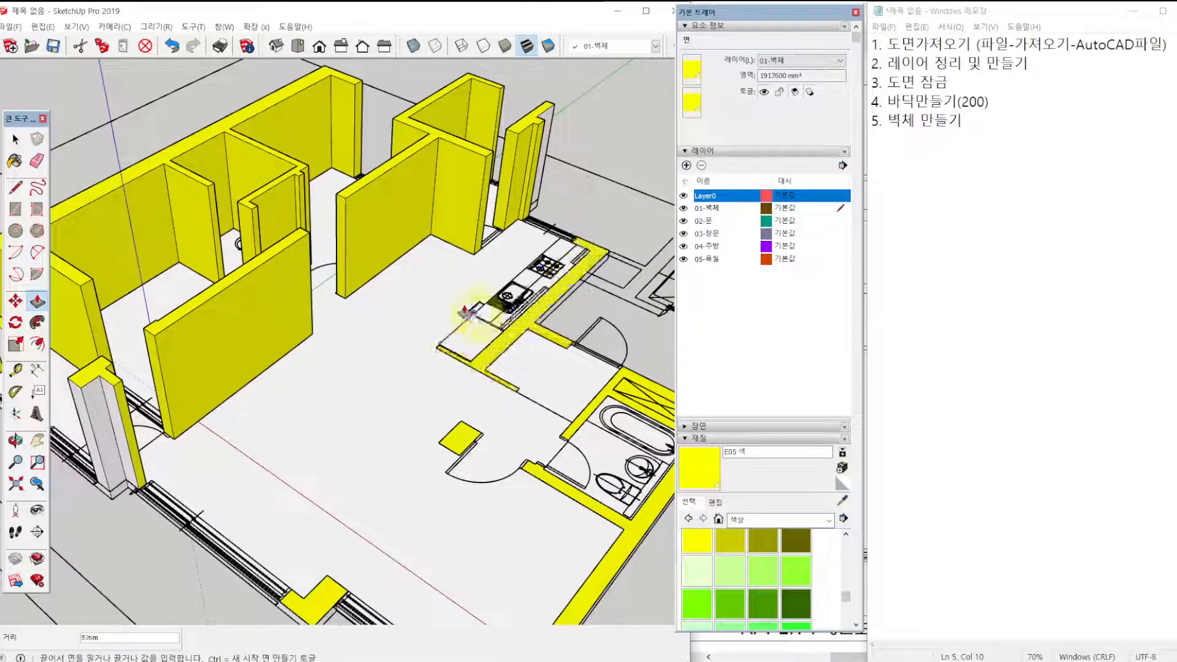
click(297, 246)
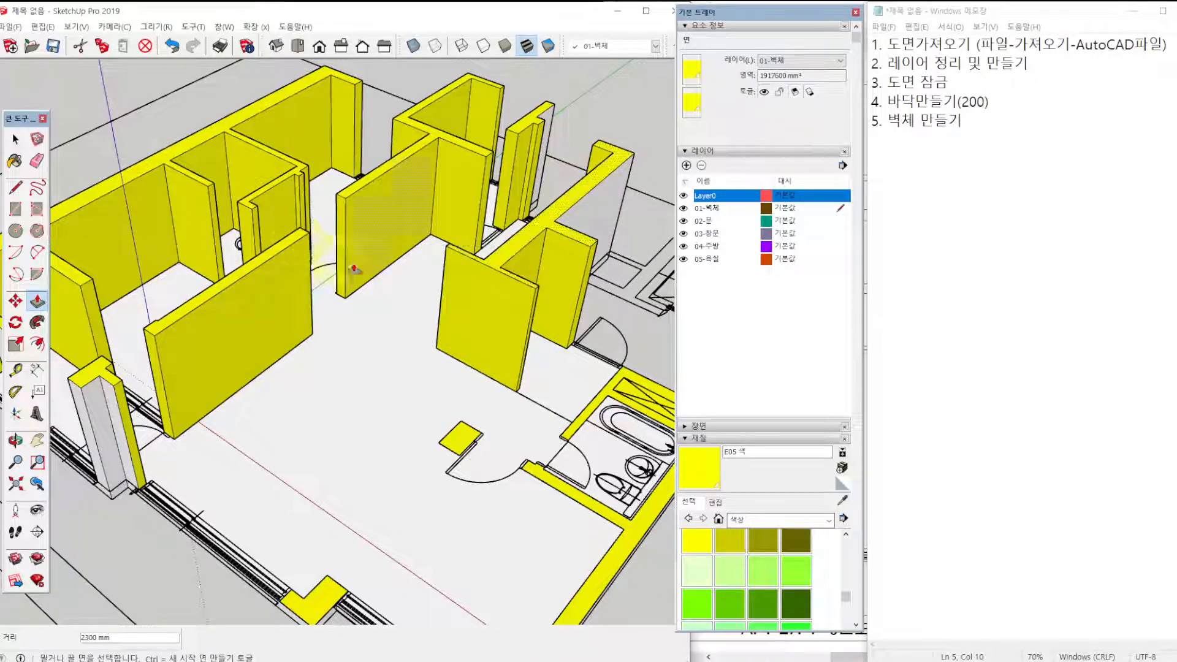
click(461, 435)
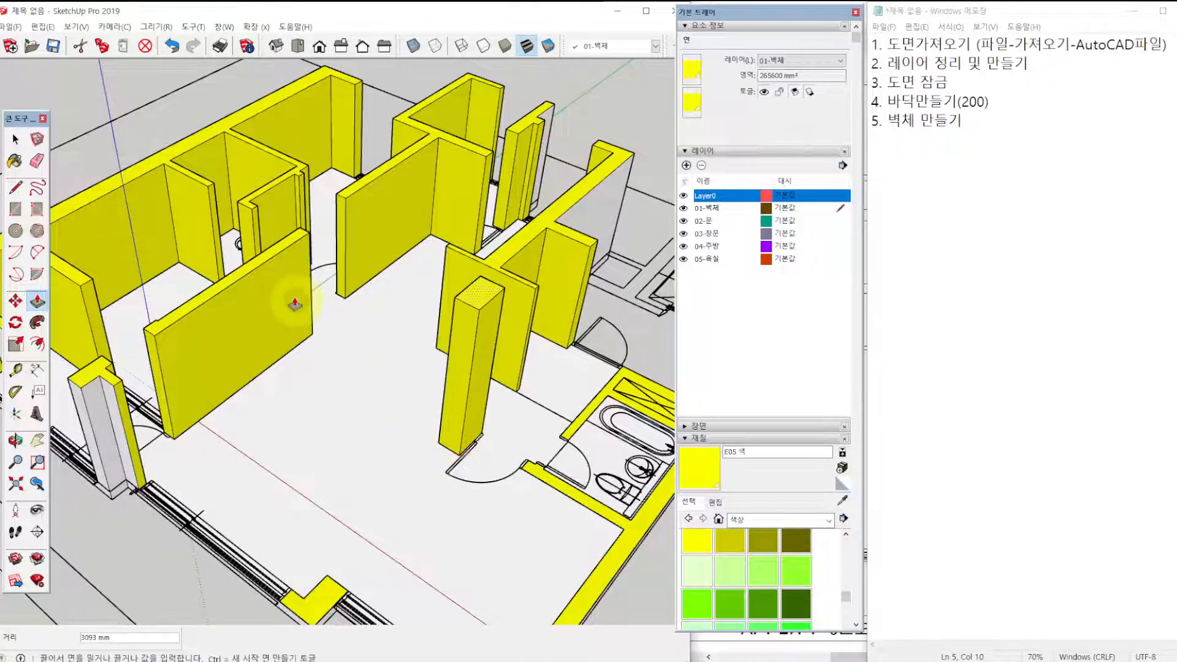
click(250, 276)
Push/Pull the pier between the living room and study windows and the study's outer wall with the connected bathroom walls up 2300 mm.
shift+middle_drag(350, 509, 353, 439)
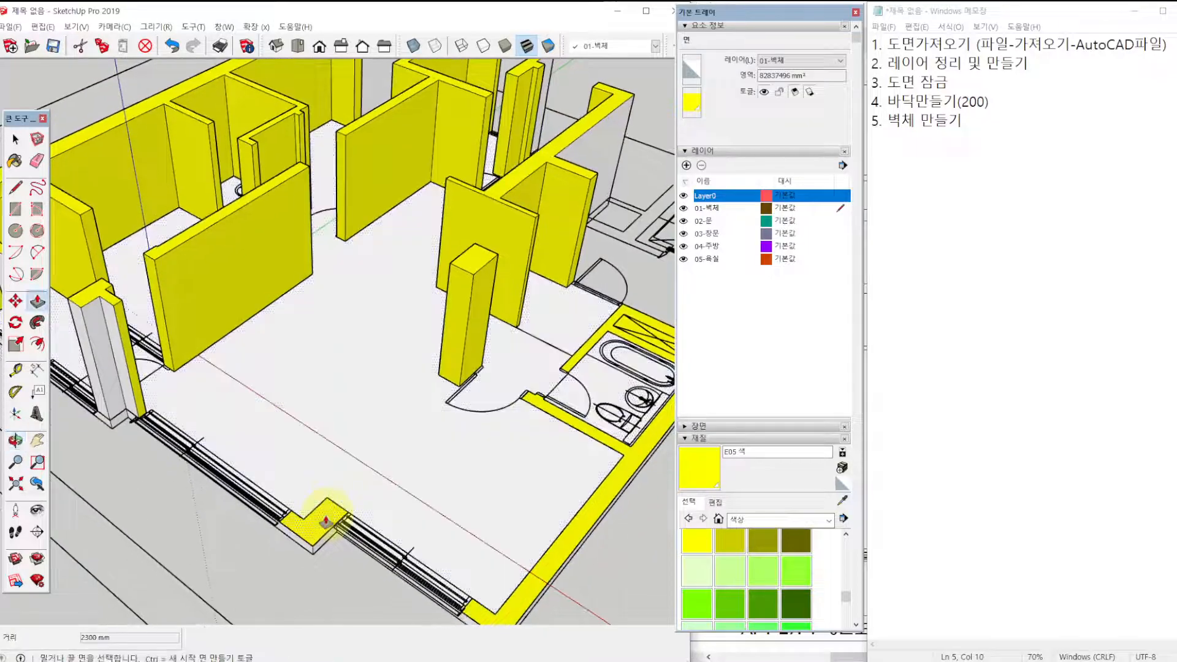
click(327, 519)
click(473, 283)
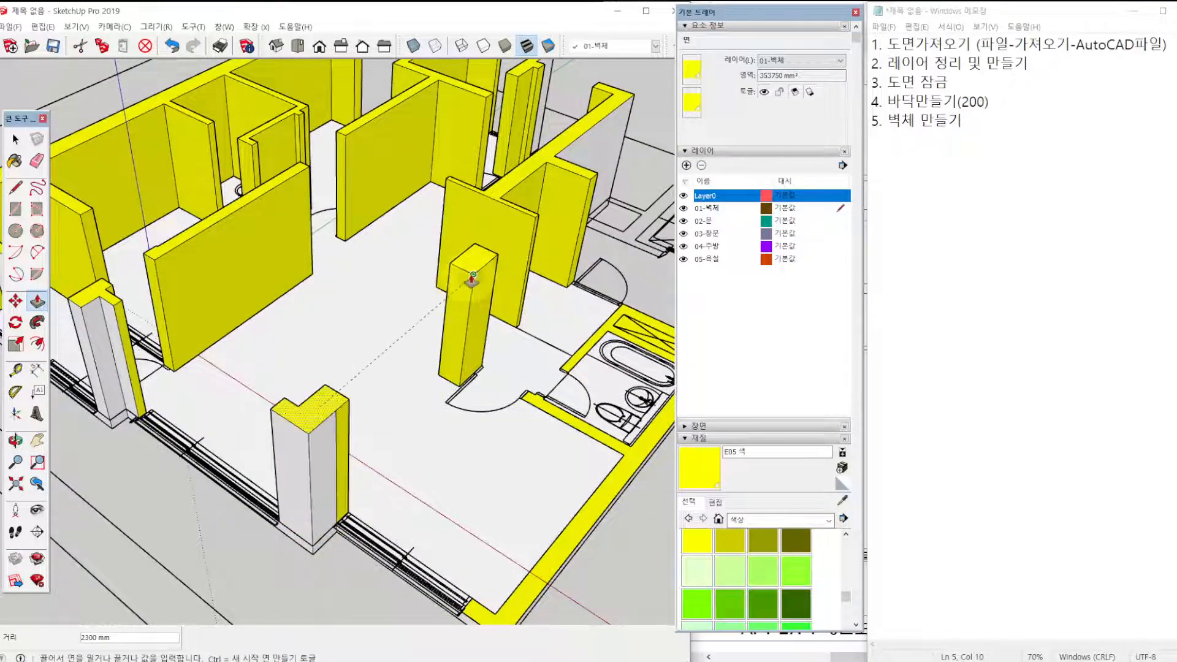
click(588, 517)
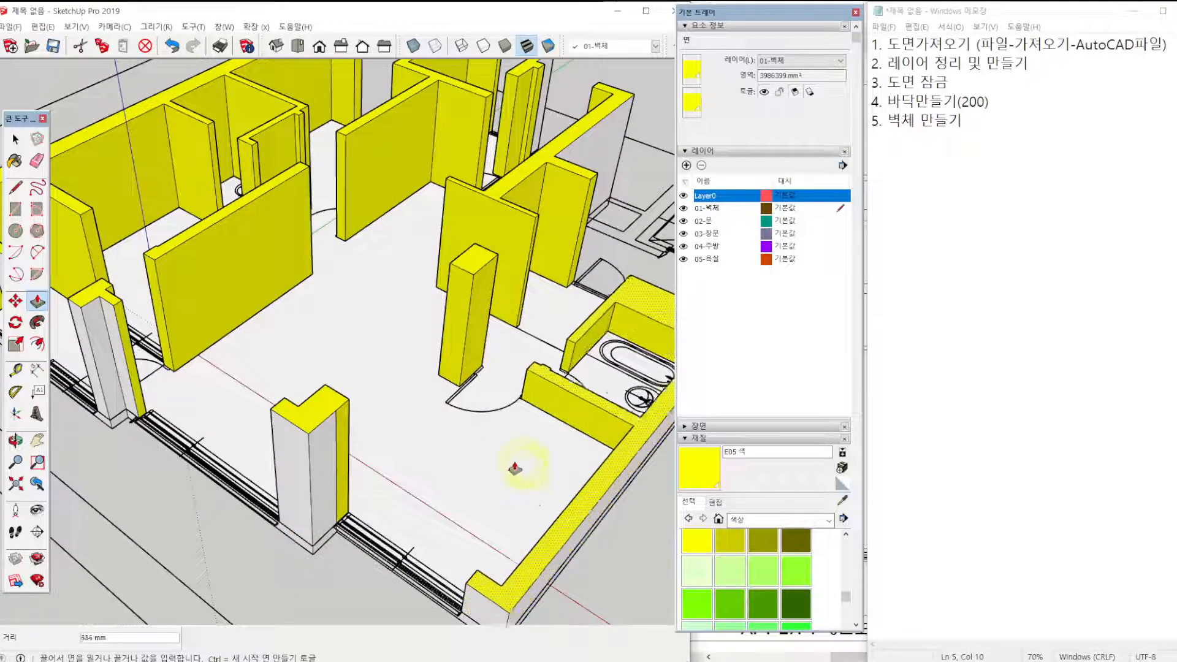
click(336, 409)
Inspect the raised walls from several angles and place the cursor at the end of line 5 in the notes.
middle_drag(336, 409, 551, 336)
scroll(551, 336, down, 2)
scroll(321, 425, down, 2)
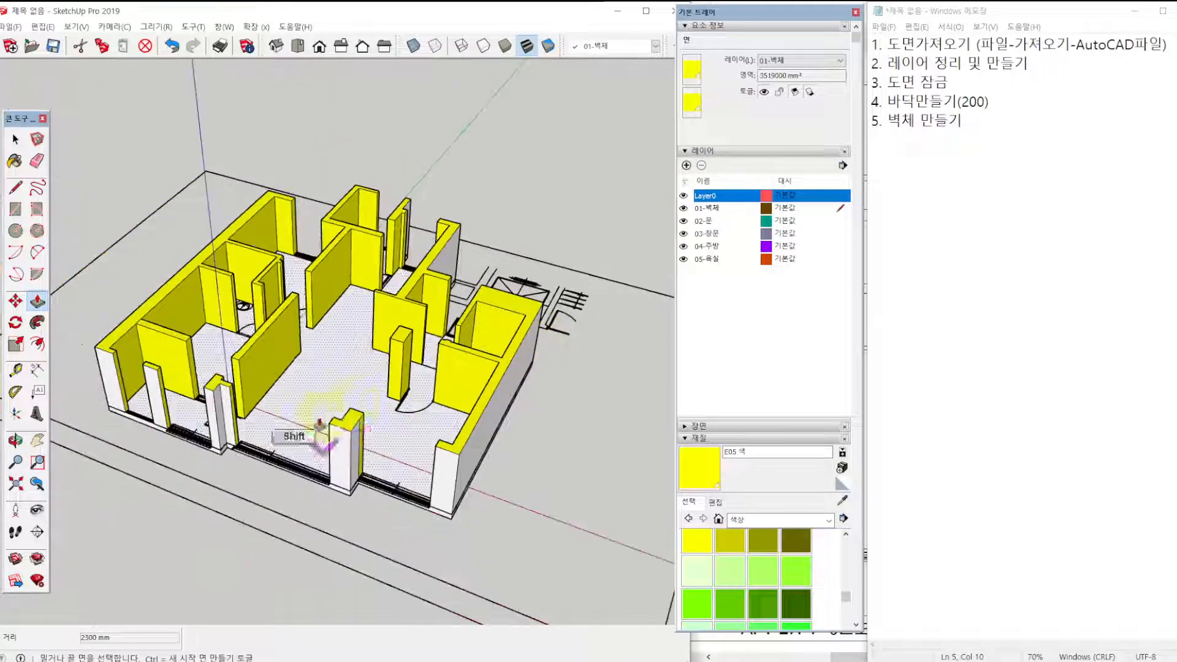
shift+middle_drag(320, 425, 487, 473)
scroll(383, 380, up, 3)
shift+middle_drag(397, 340, 380, 441)
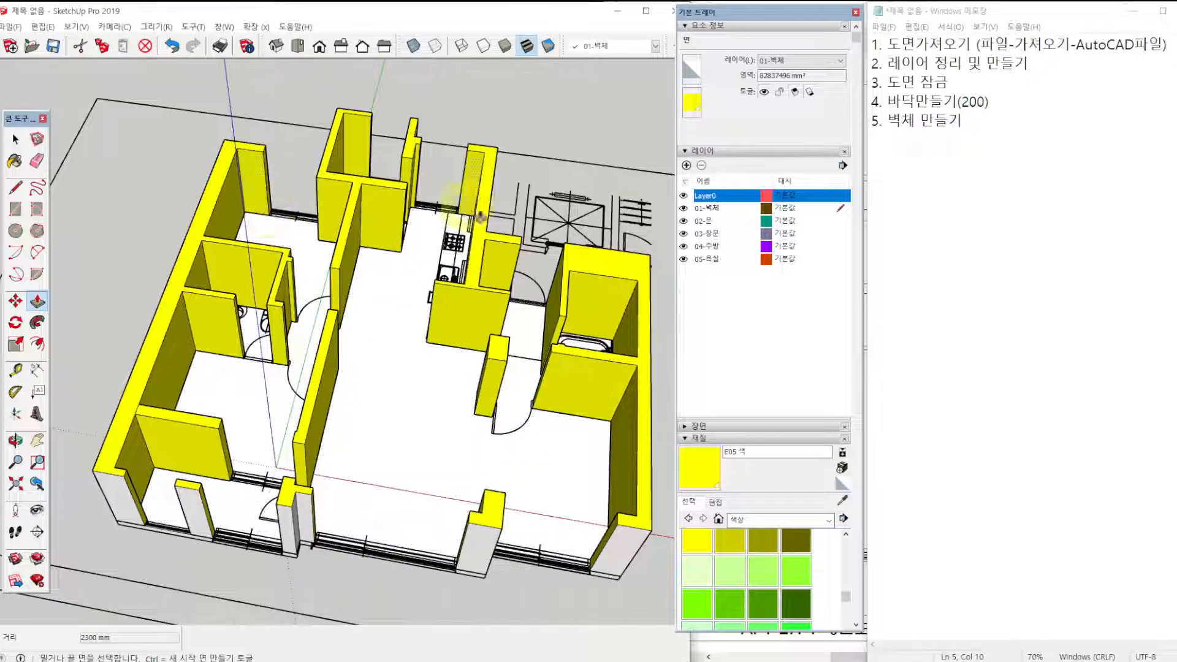
click(980, 130)
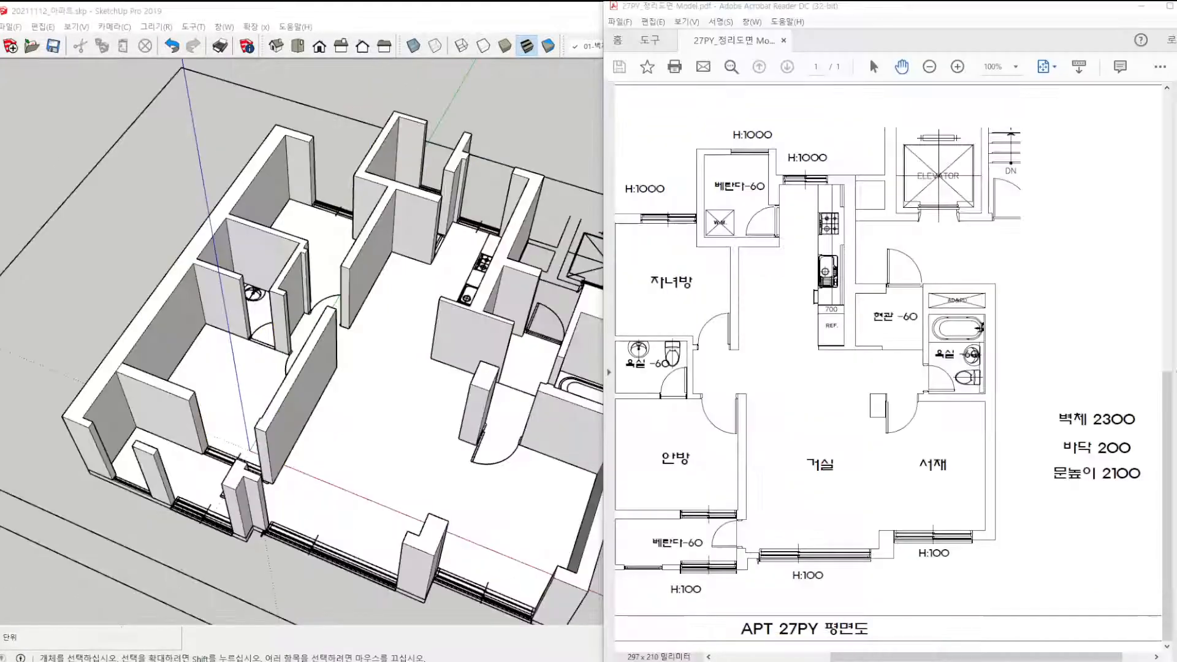
Check the window heights marked H:100 and H:1000 on the PDF floor plan.
key(ctrl)
key(ctrl)
ctrl+drag(653, 573, 710, 605)
ctrl+drag(768, 562, 845, 589)
ctrl+drag(899, 540, 964, 570)
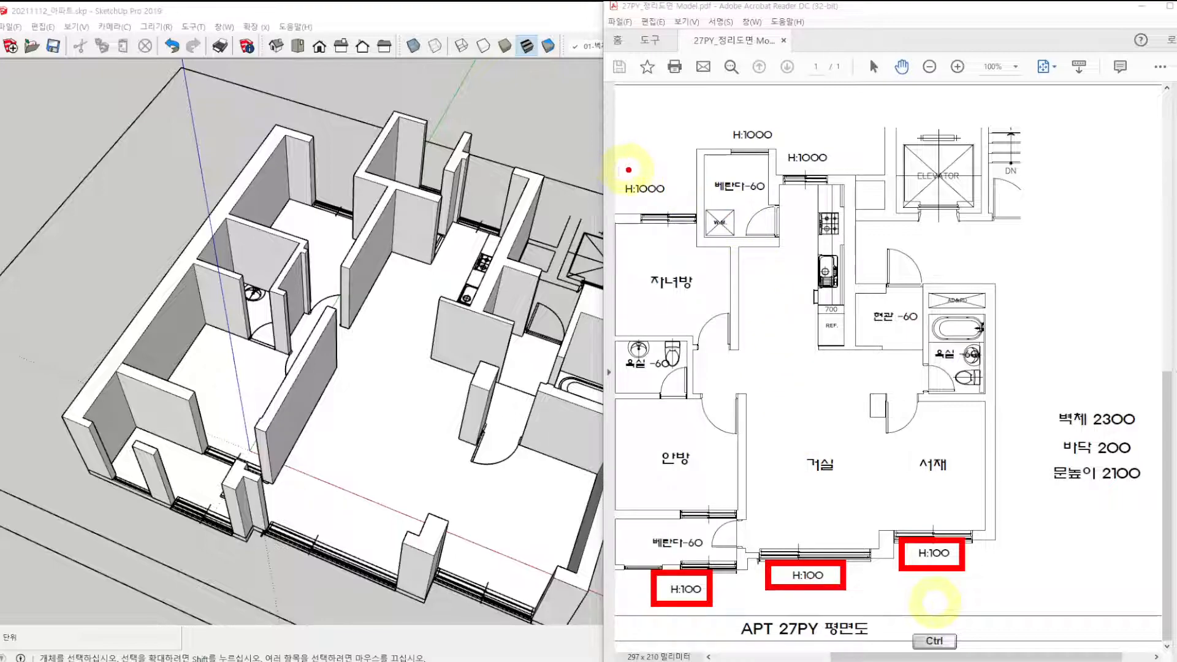
key(Escape)
drag(957, 517, 1046, 512)
ctrl+drag(700, 172, 765, 205)
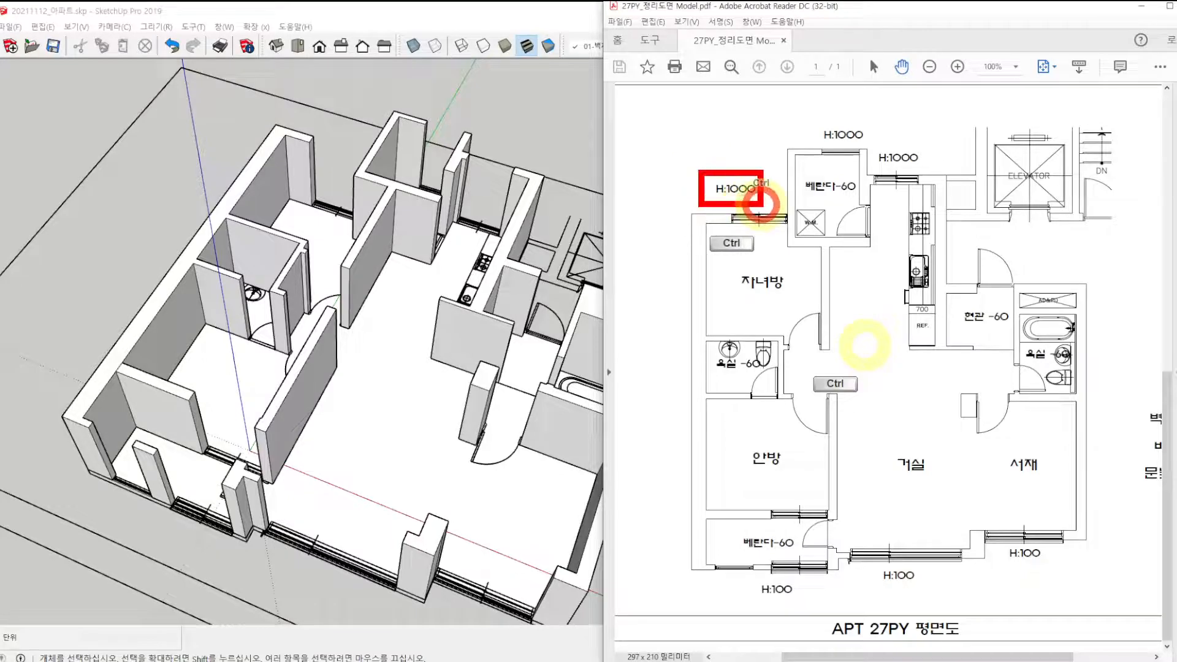
ctrl+drag(807, 127, 934, 172)
key(Escape)
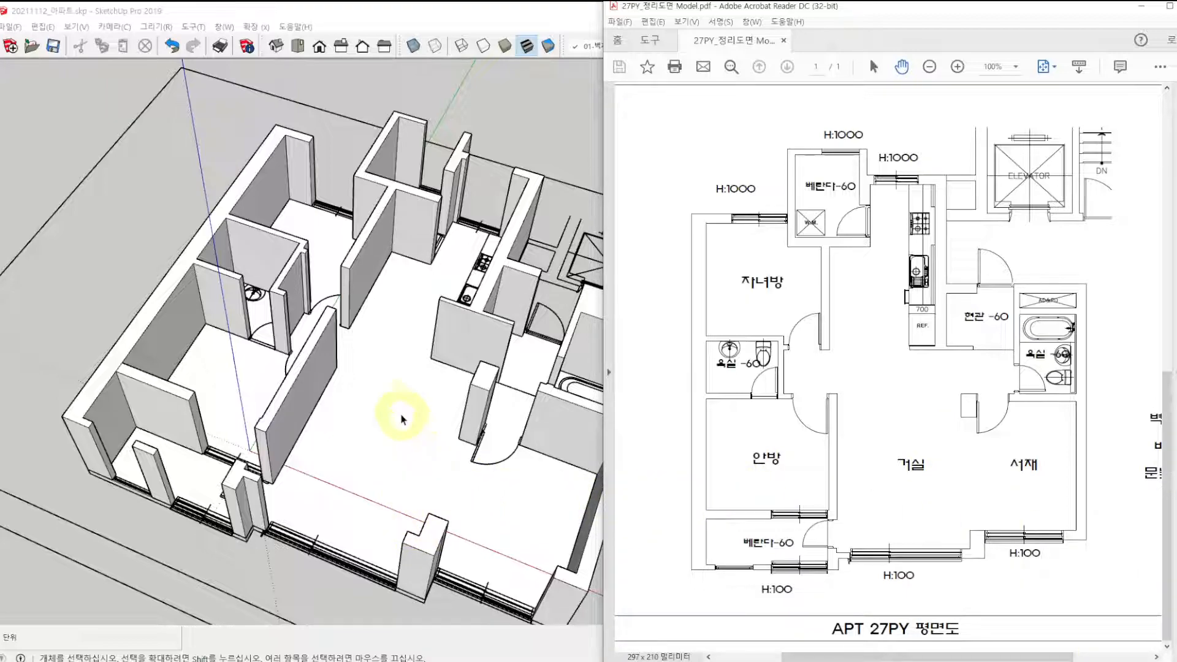
Hide Layer0 so that only the modelled walls and floor are shown.
scroll(360, 372, down, 3)
click(470, 143)
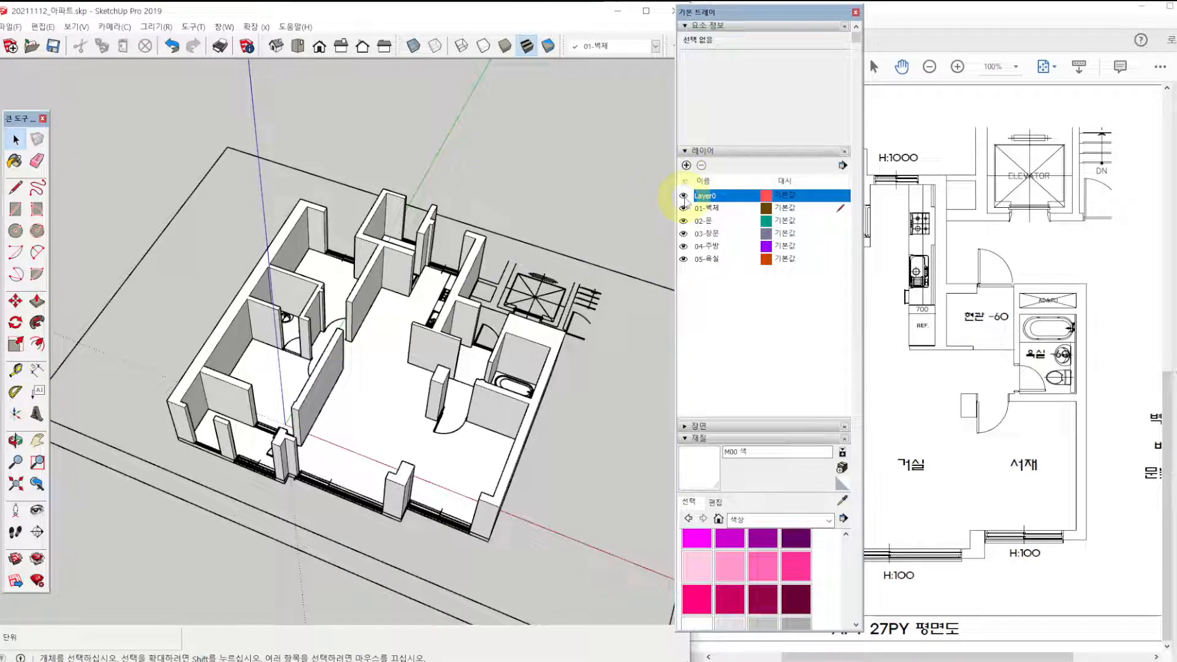
click(684, 195)
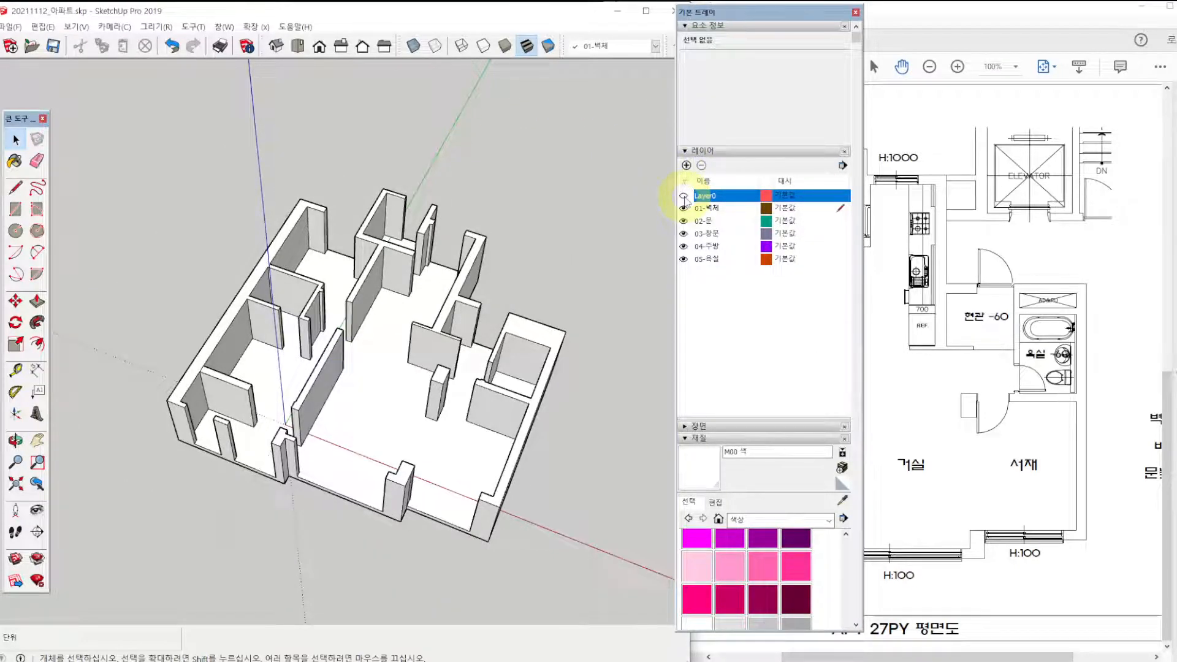
scroll(342, 428, up, 8)
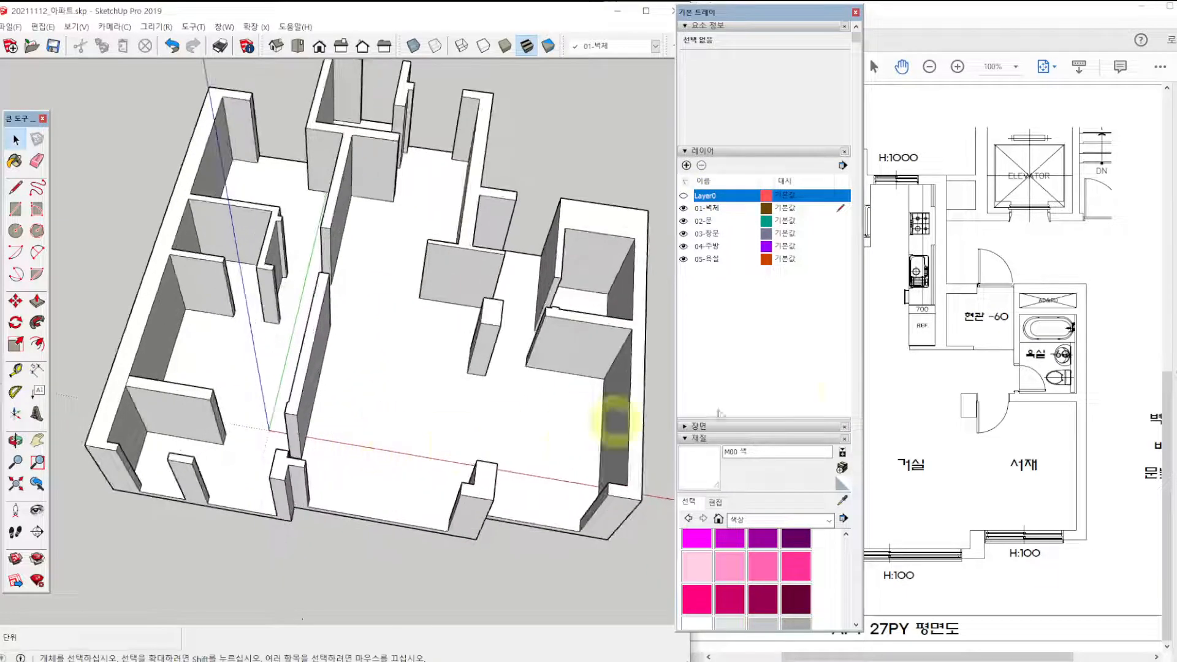
click(964, 359)
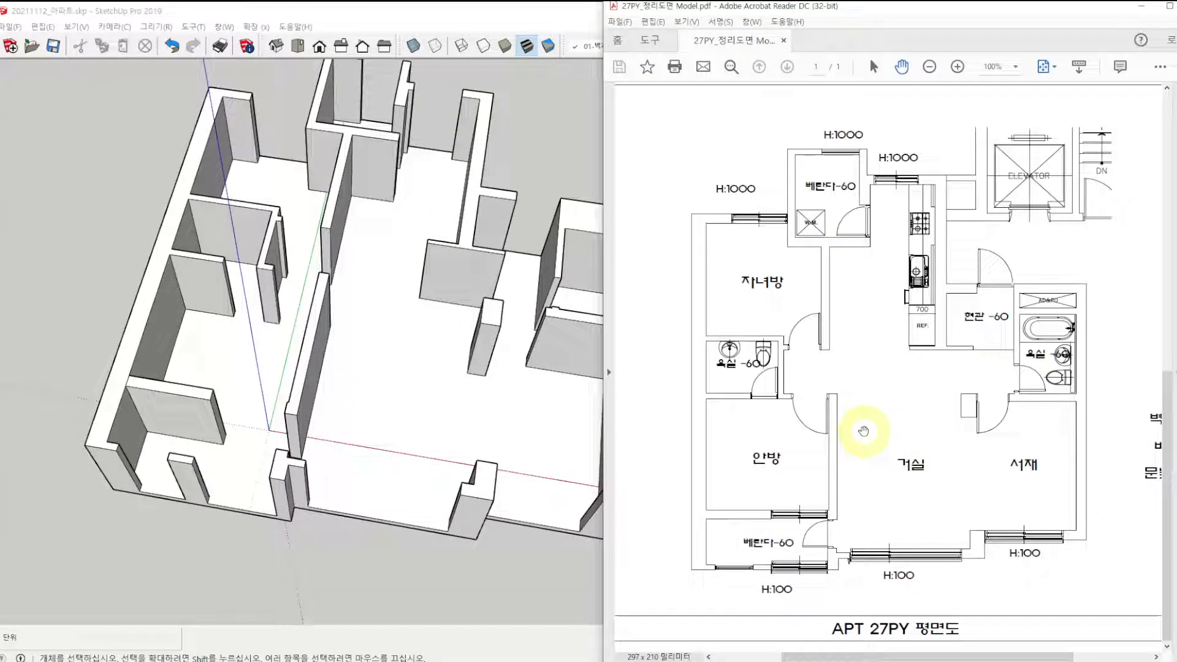
click(386, 374)
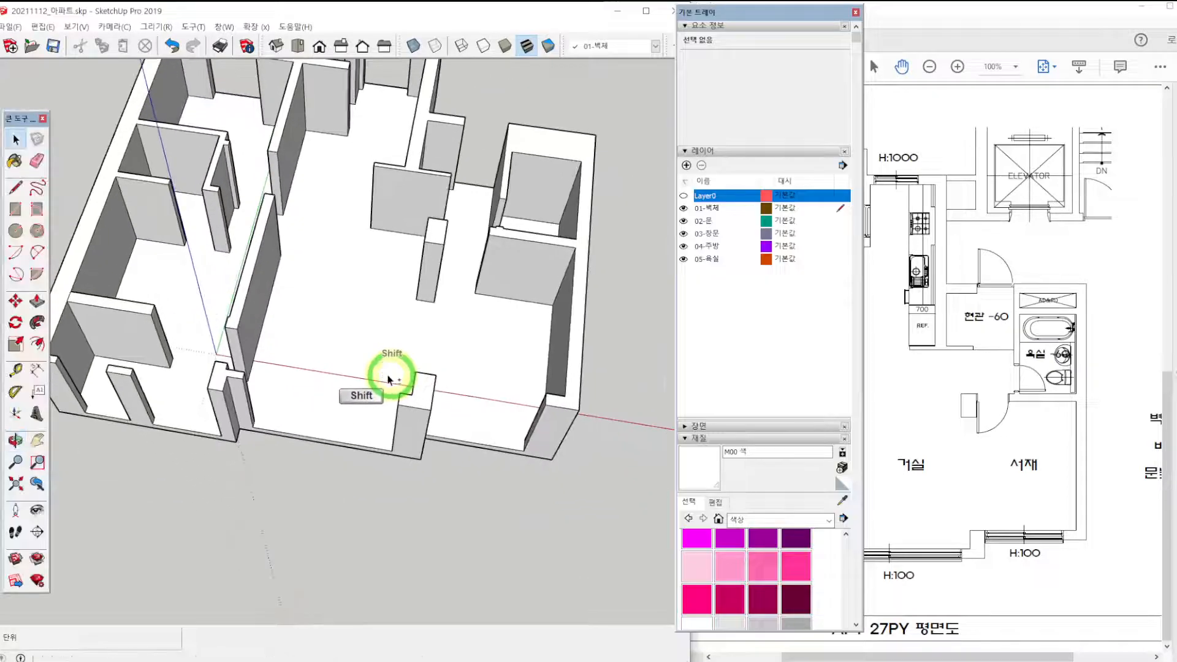
Draw a 3010 mm line across the living room window opening, joining the inner floor corners of the flanking walls.
scroll(294, 466, up, 5)
scroll(309, 443, up, 2)
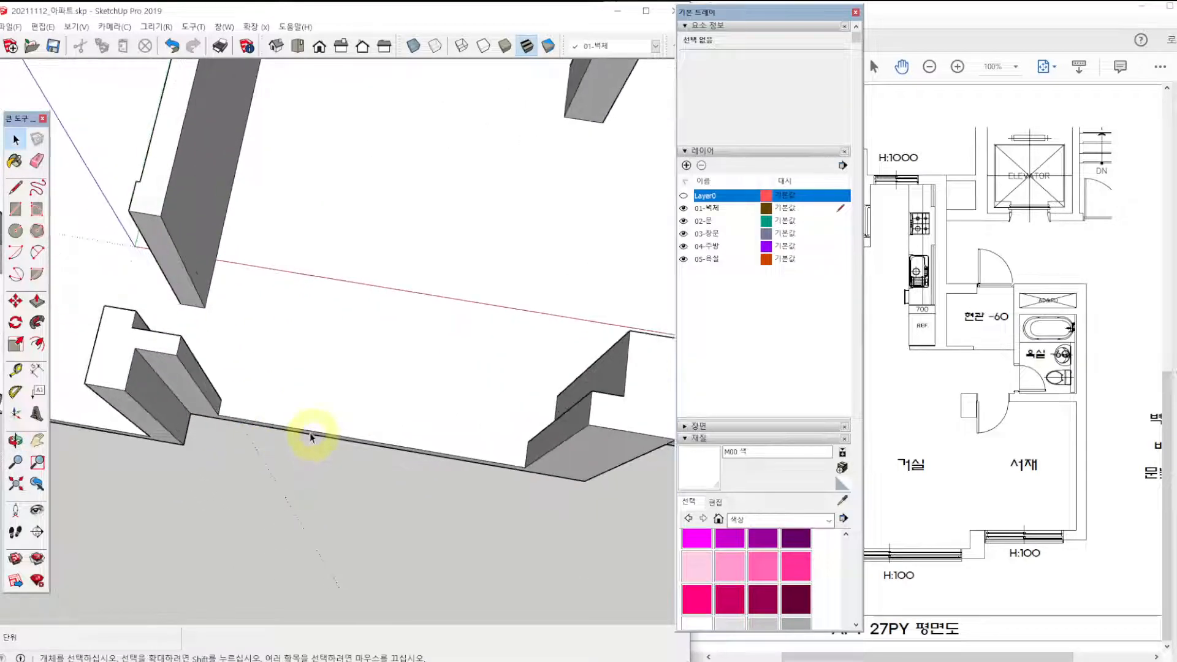
key(ctrl+2)
mouse_move(172, 335)
mouse_down()
mouse_move(177, 361)
mouse_move(207, 341)
mouse_up()
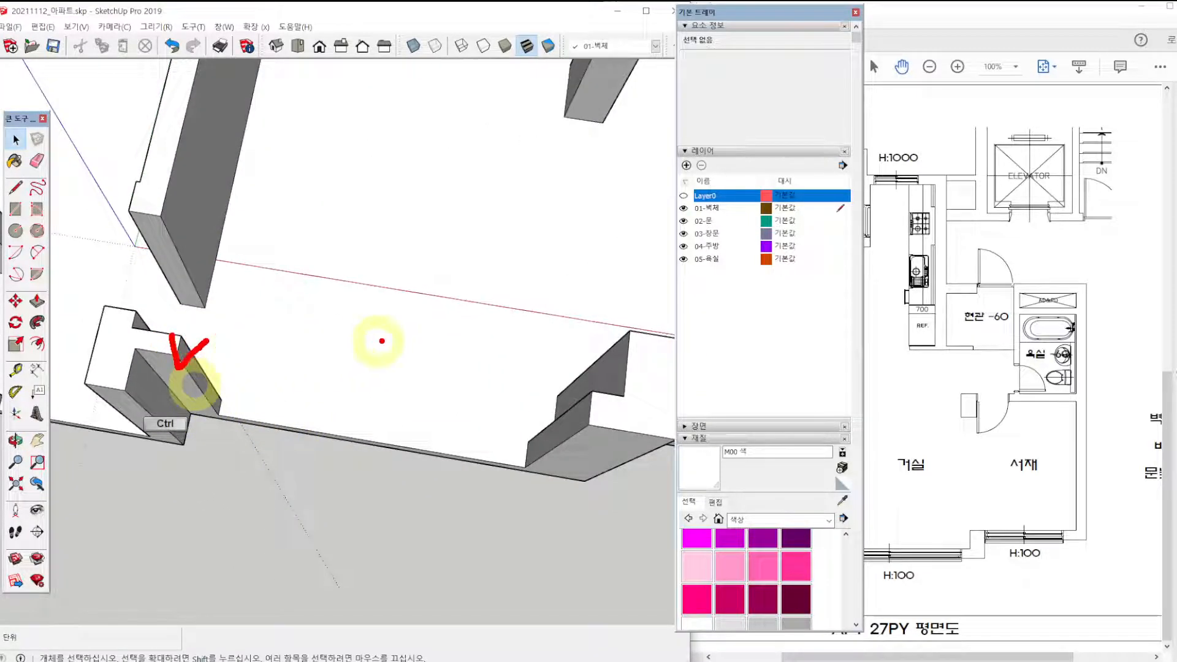
mouse_move(608, 375)
mouse_down()
mouse_move(616, 392)
mouse_move(648, 368)
mouse_up()
key(Escape)
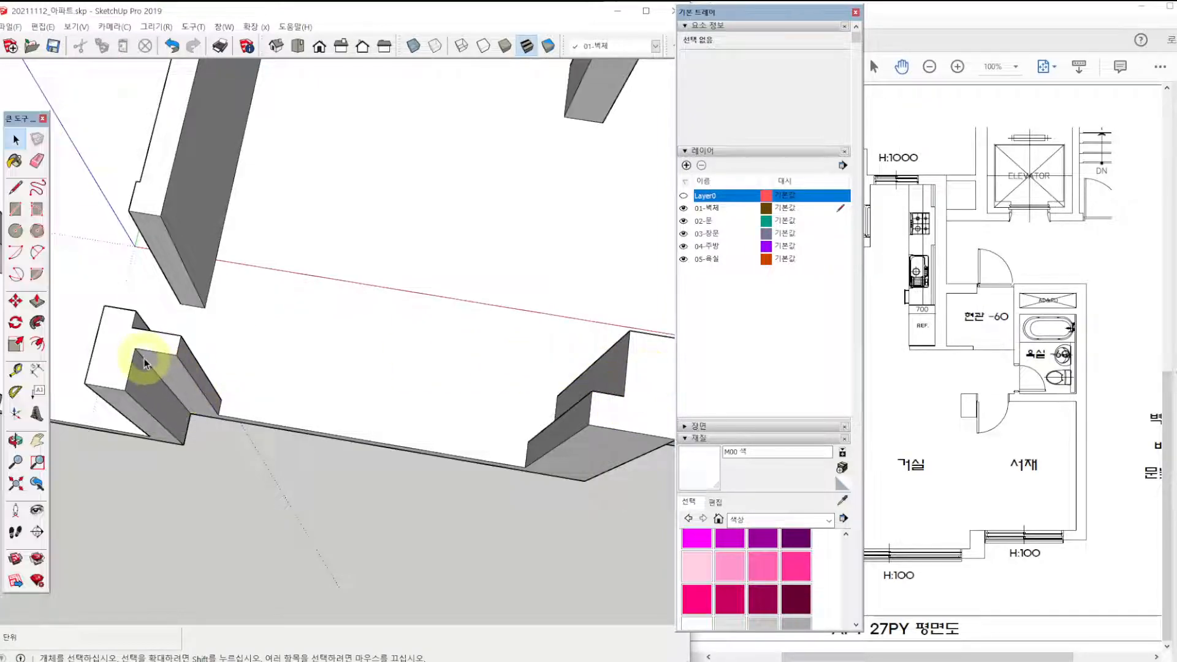
key(l)
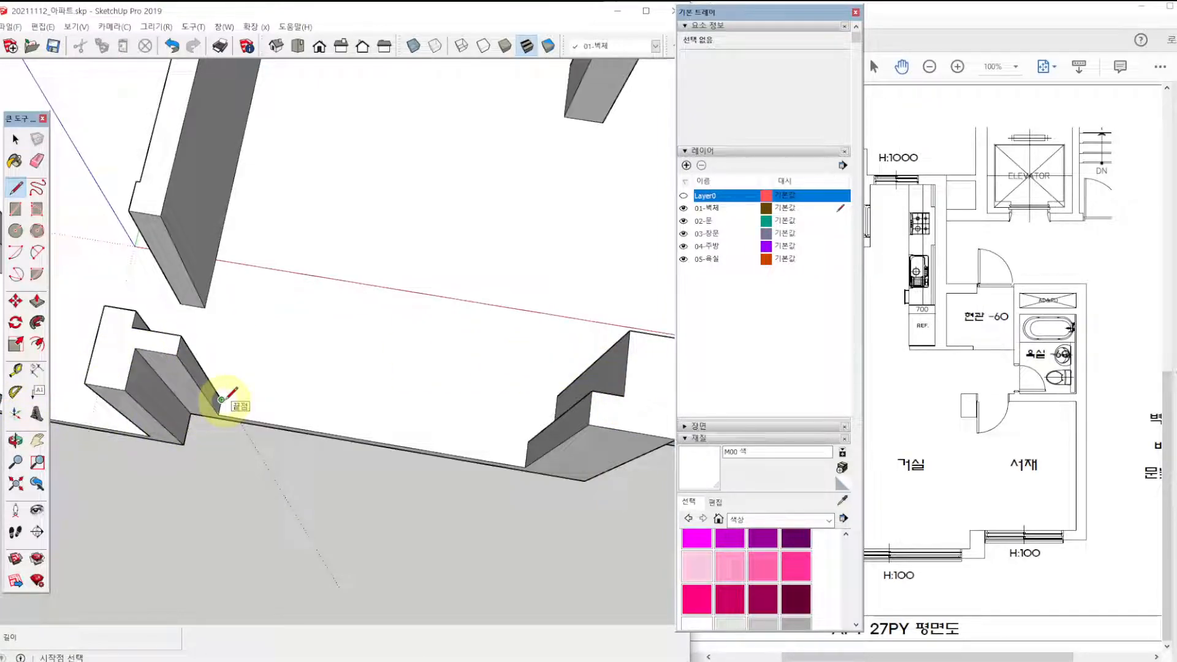
click(222, 400)
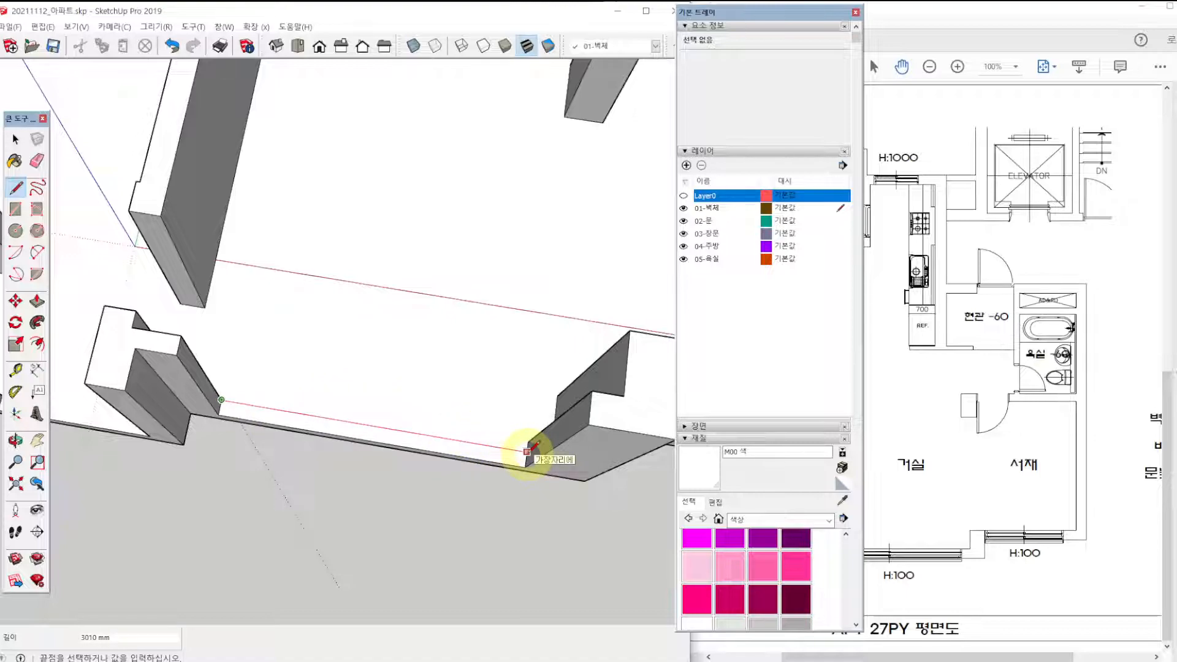
click(526, 451)
key(space)
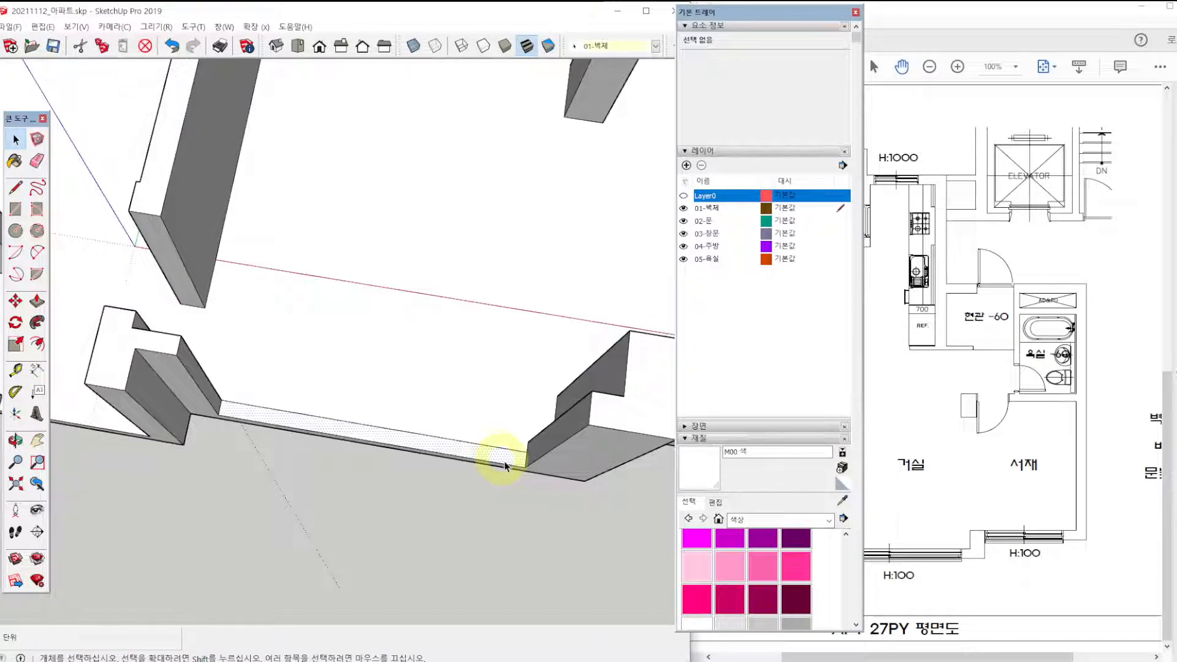
Paint the floor strip in the living room window opening with yellow colour E05.
click(500, 456)
scroll(717, 561, down, 3)
scroll(722, 567, up, 10)
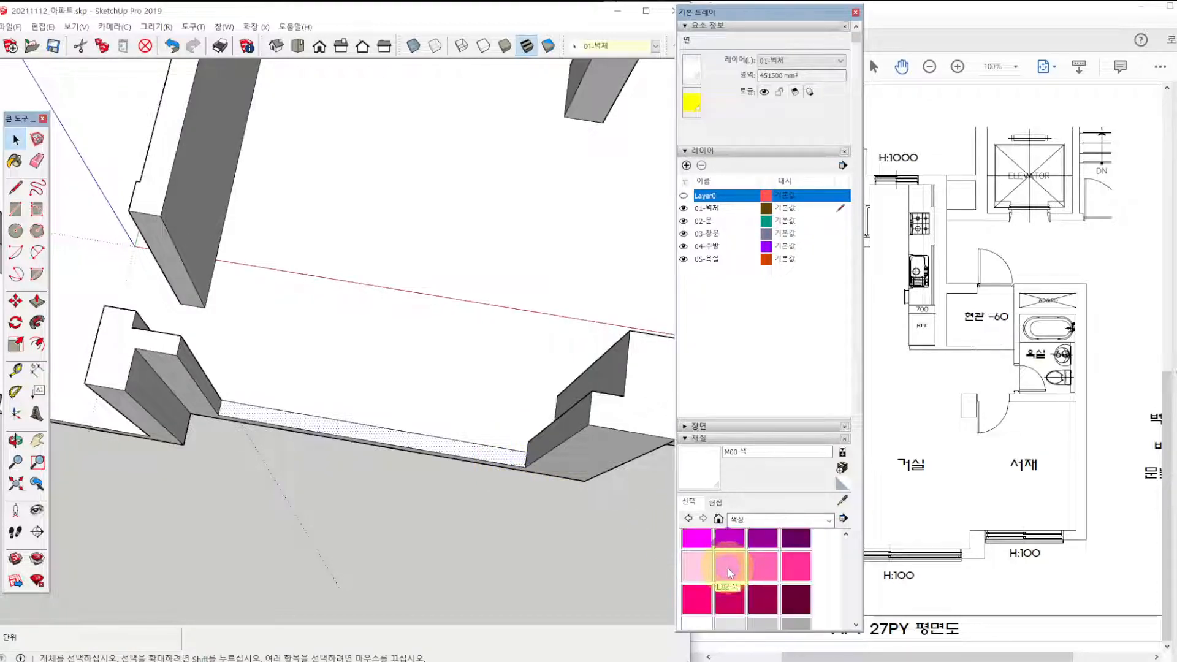
click(702, 593)
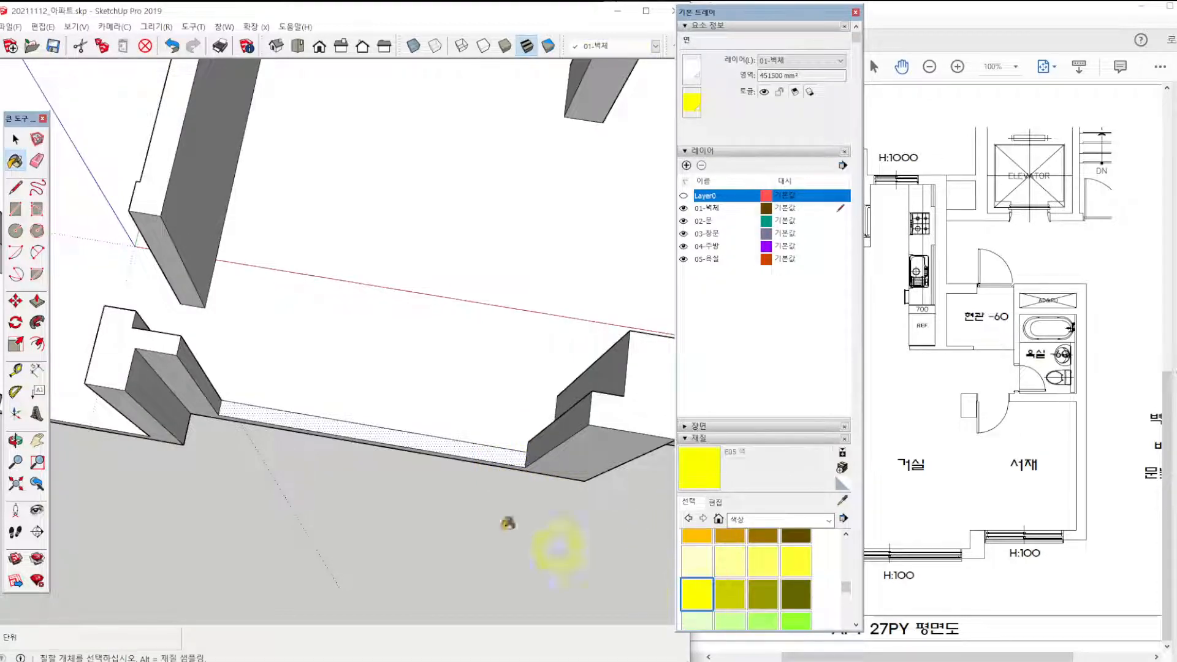
click(422, 432)
Draw a 1520 mm line across the front veranda's wider window opening and paint the enclosed strip yellow E05.
scroll(422, 436, down, 3)
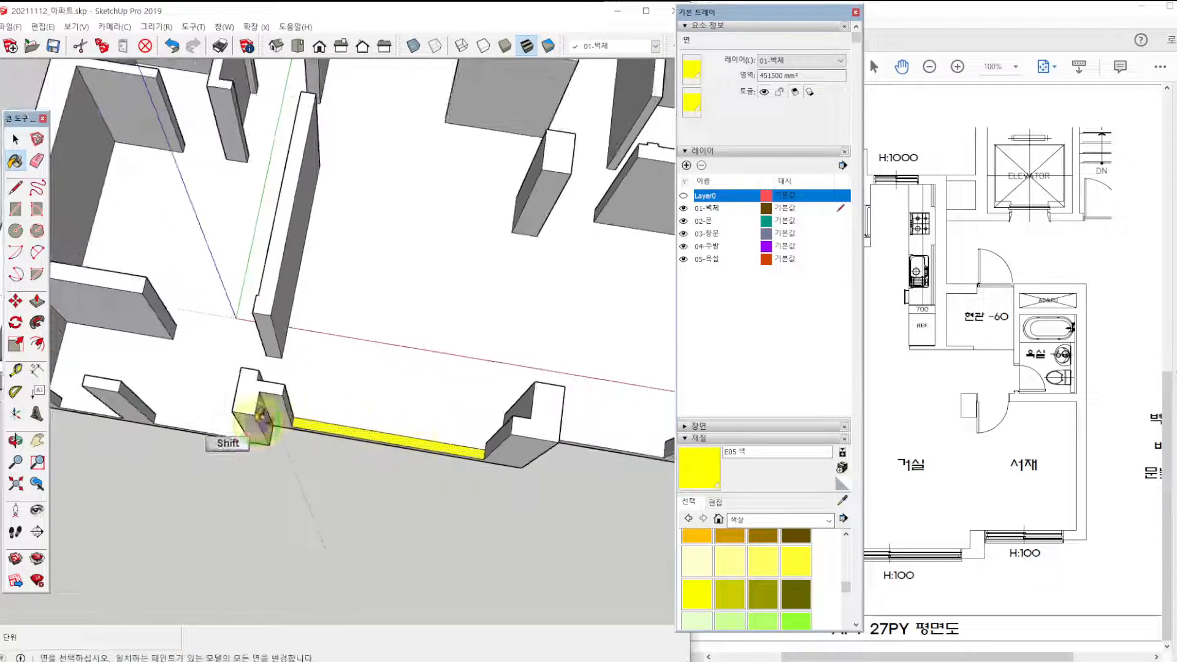
middle_drag(280, 423, 303, 433)
key(l)
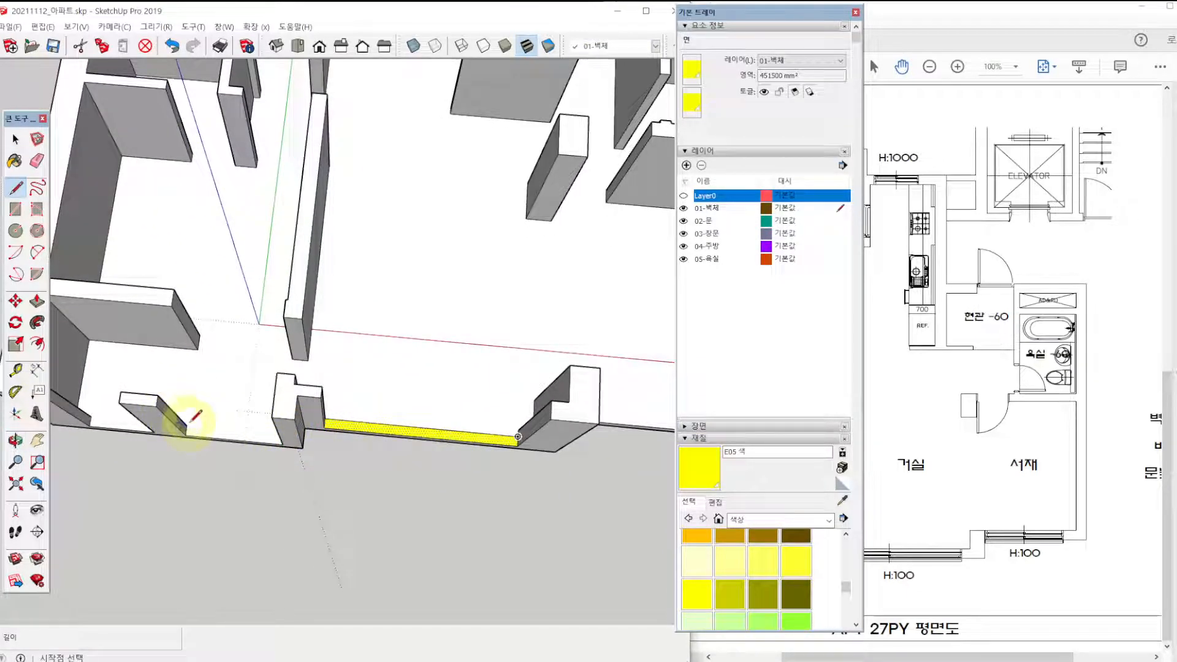
click(186, 426)
middle_drag(186, 426, 340, 454)
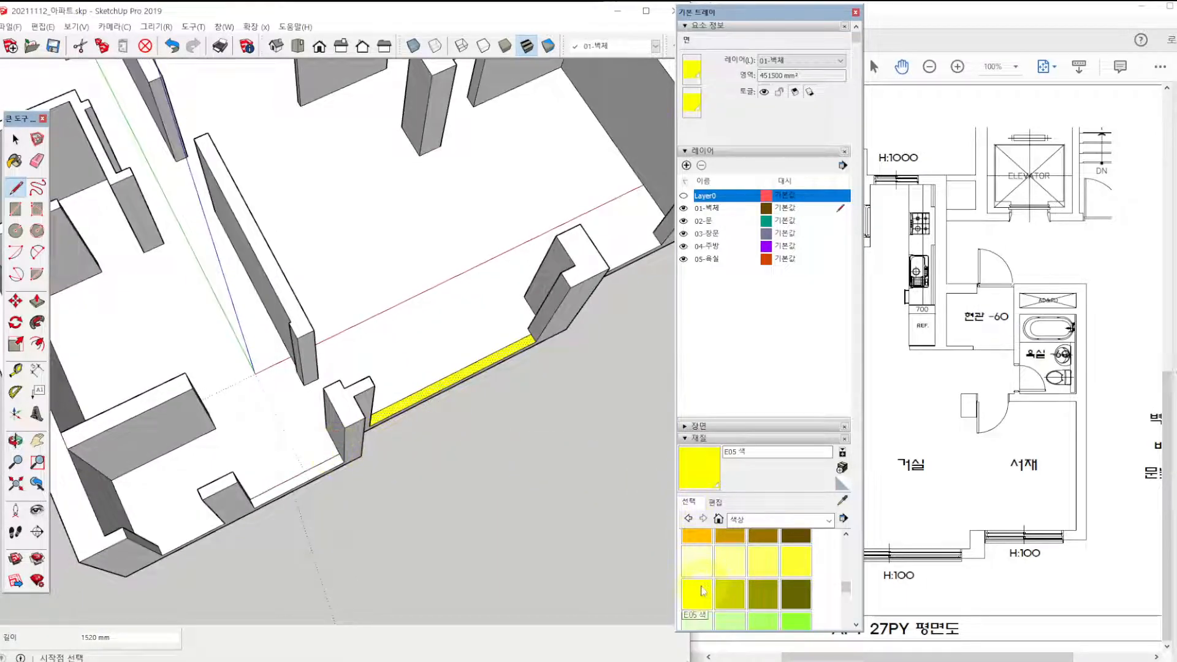
click(703, 590)
click(317, 465)
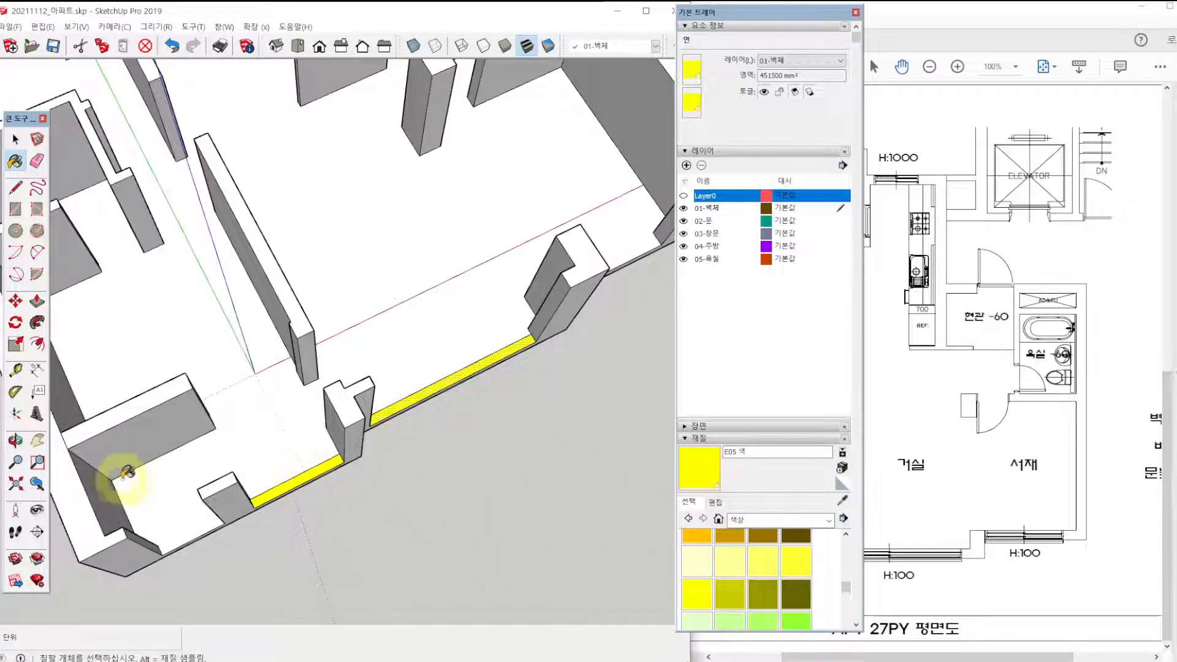
Draw a 1020 mm line across the front veranda's narrower opening at the outer corner and paint its strip yellow E05.
key(l)
click(158, 545)
middle_drag(165, 537, 257, 507)
scroll(269, 536, up, 4)
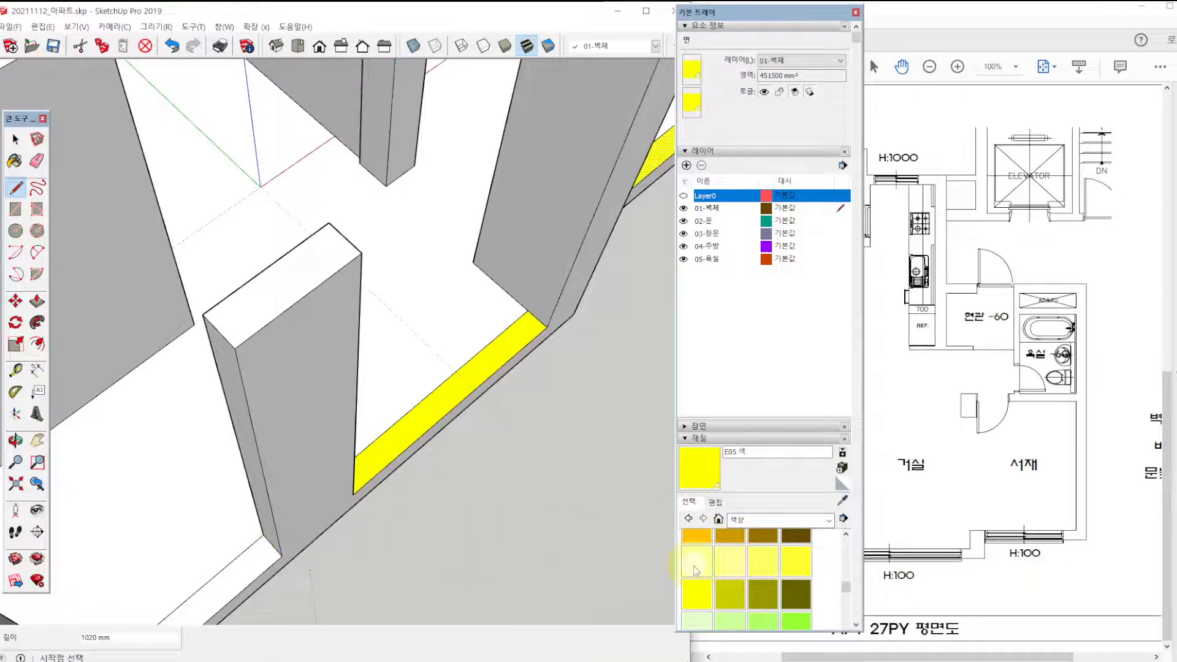
click(697, 593)
click(258, 556)
scroll(260, 557, down, 3)
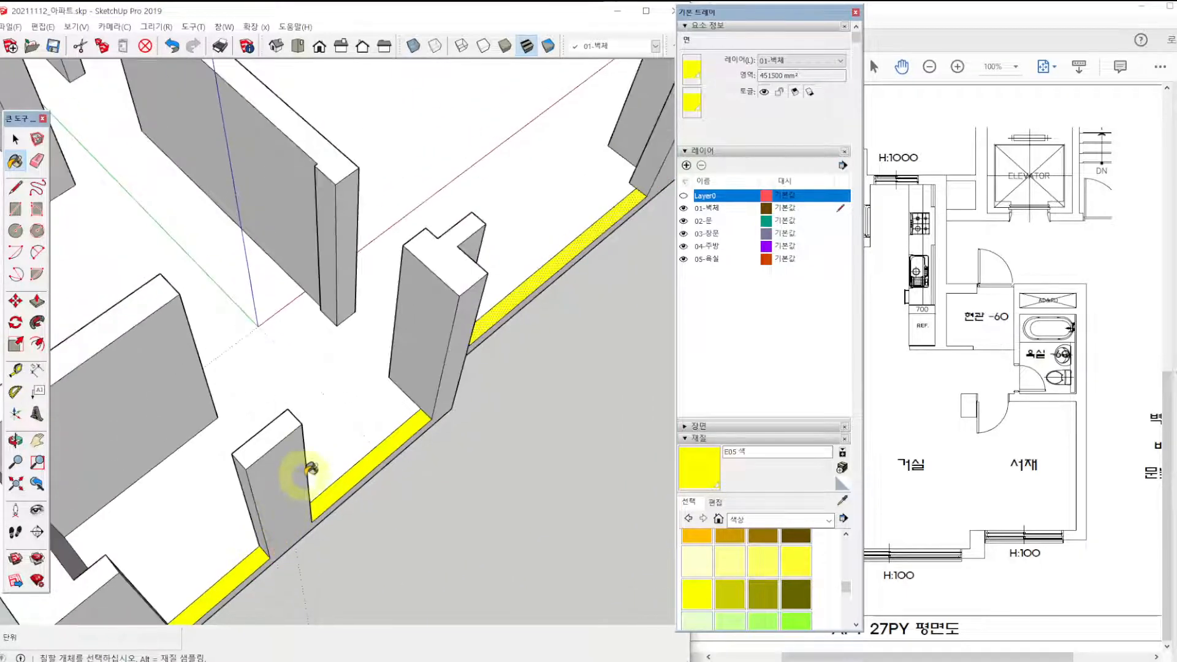
Draw a 2110 mm line across the study window opening and paint the enclosed strip yellow E05.
scroll(310, 467, down, 1)
shift+middle_drag(498, 397, 294, 443)
shift+middle_drag(529, 328, 368, 371)
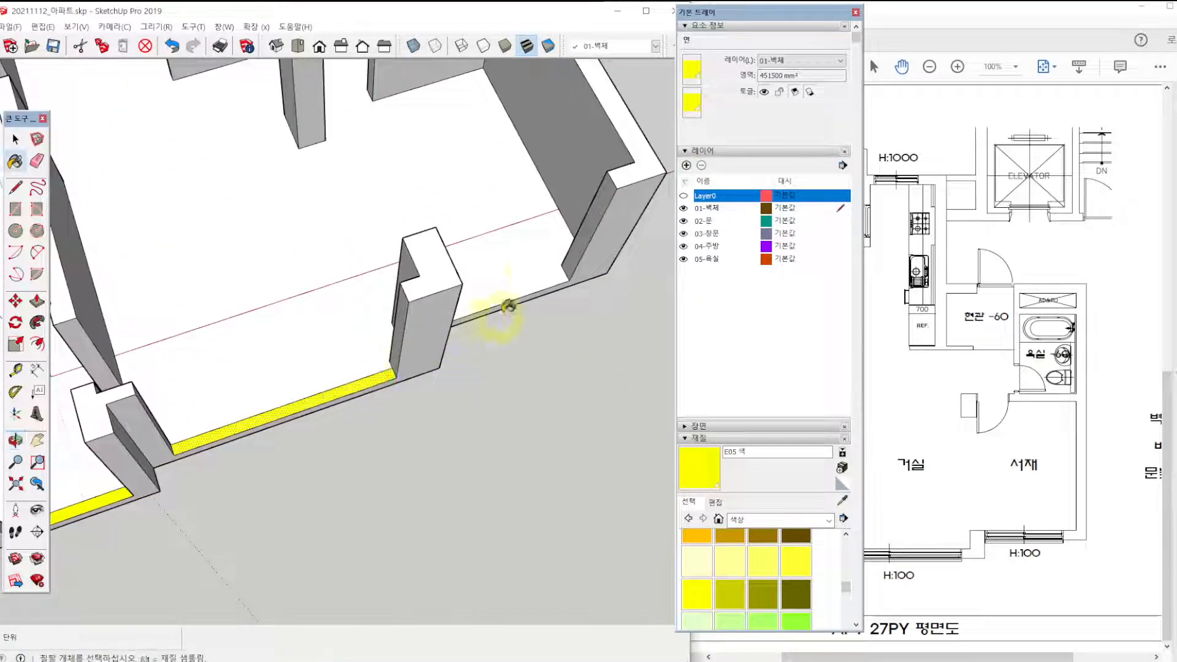
shift+middle_drag(540, 270, 531, 355)
scroll(531, 354, down, 2)
shift+middle_drag(464, 337, 415, 366)
scroll(570, 407, up, 2)
mouse_move(570, 407)
shift+middle_down()
mouse_move(488, 393)
mouse_move(389, 407)
mouse_move(388, 441)
shift+middle_up()
scroll(429, 447, up, 2)
key(l)
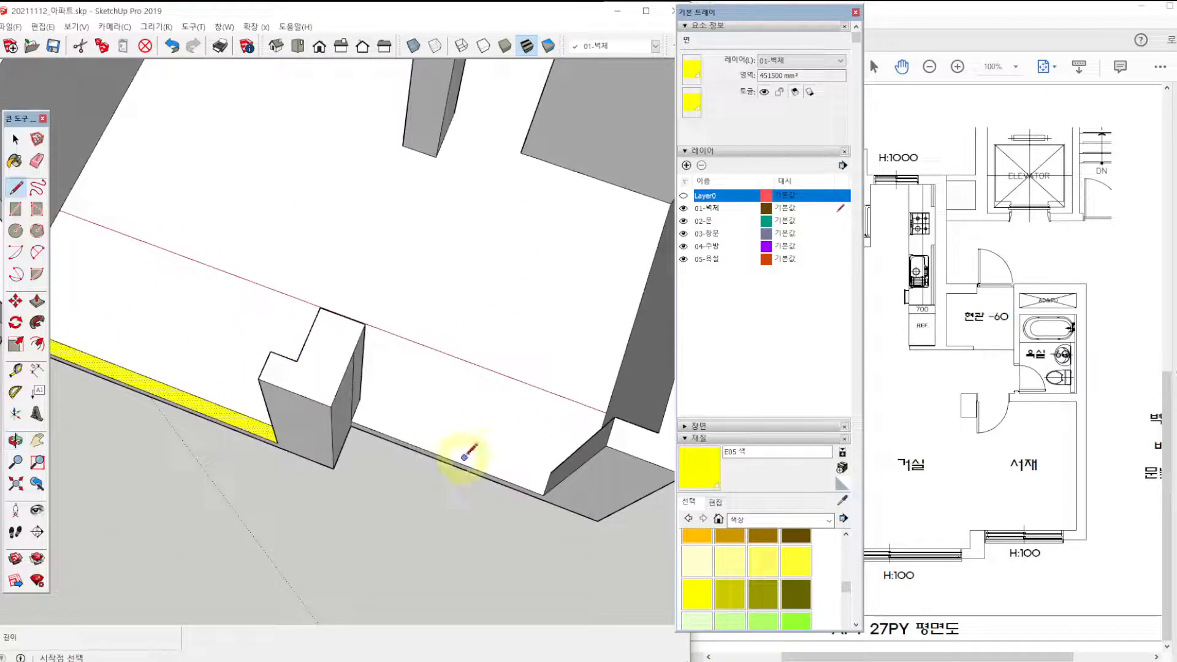
click(551, 472)
click(359, 399)
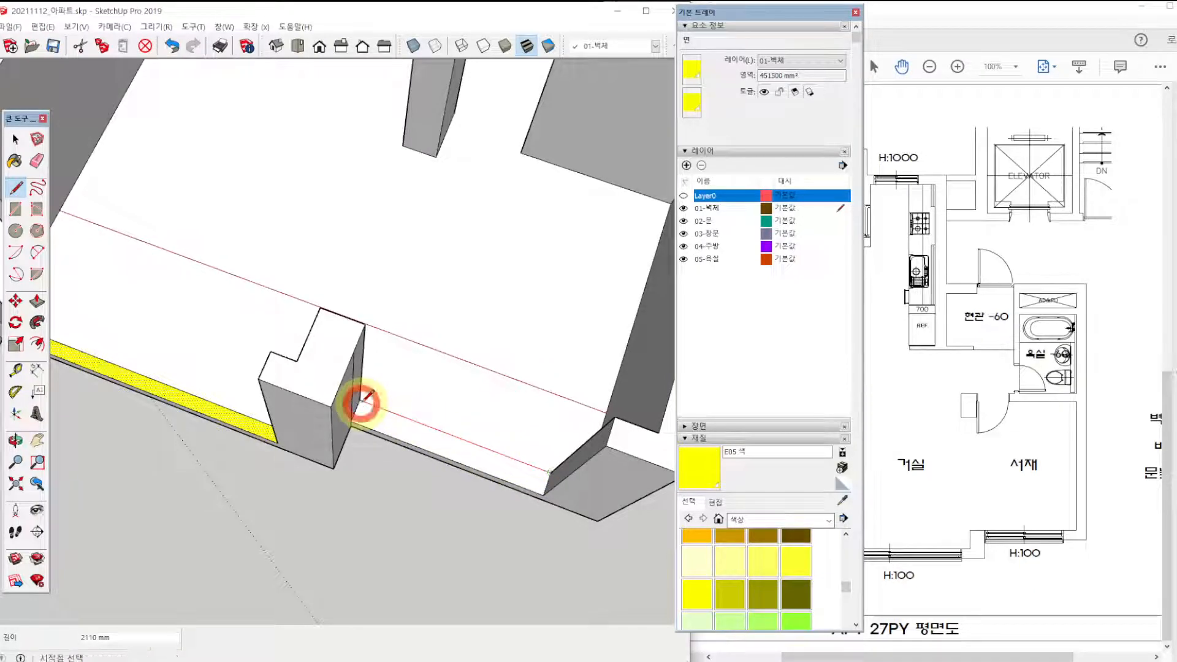
click(693, 602)
click(512, 468)
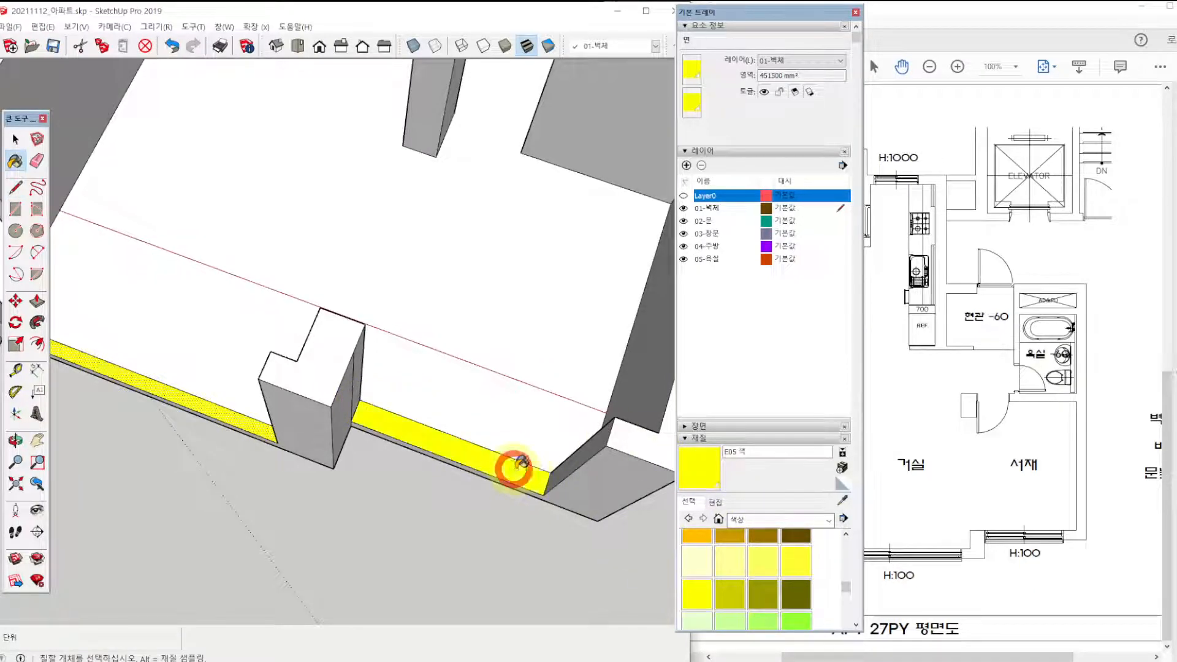
Draw a 1510 mm line across the children's room window opening from the inner wall corner to the utility room wall.
scroll(517, 452, down, 5)
shift+middle_drag(428, 245, 402, 346)
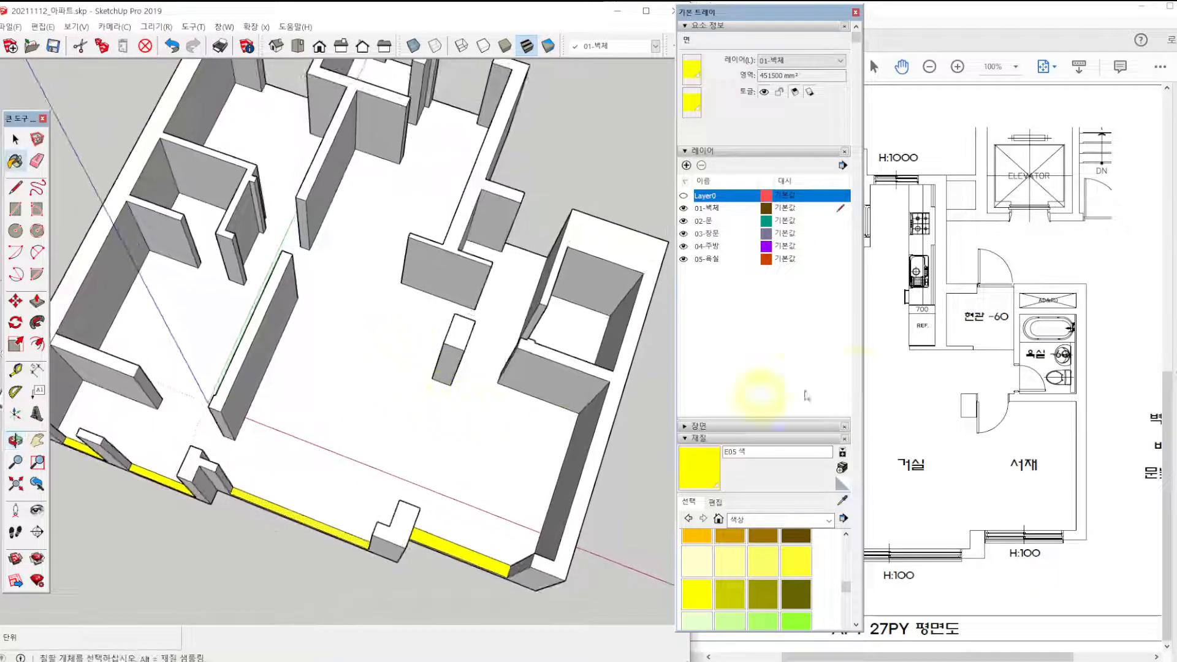
shift+middle_drag(393, 269, 471, 386)
shift+middle_drag(220, 179, 221, 302)
middle_drag(220, 302, 259, 327)
scroll(235, 288, up, 4)
scroll(234, 291, up, 1)
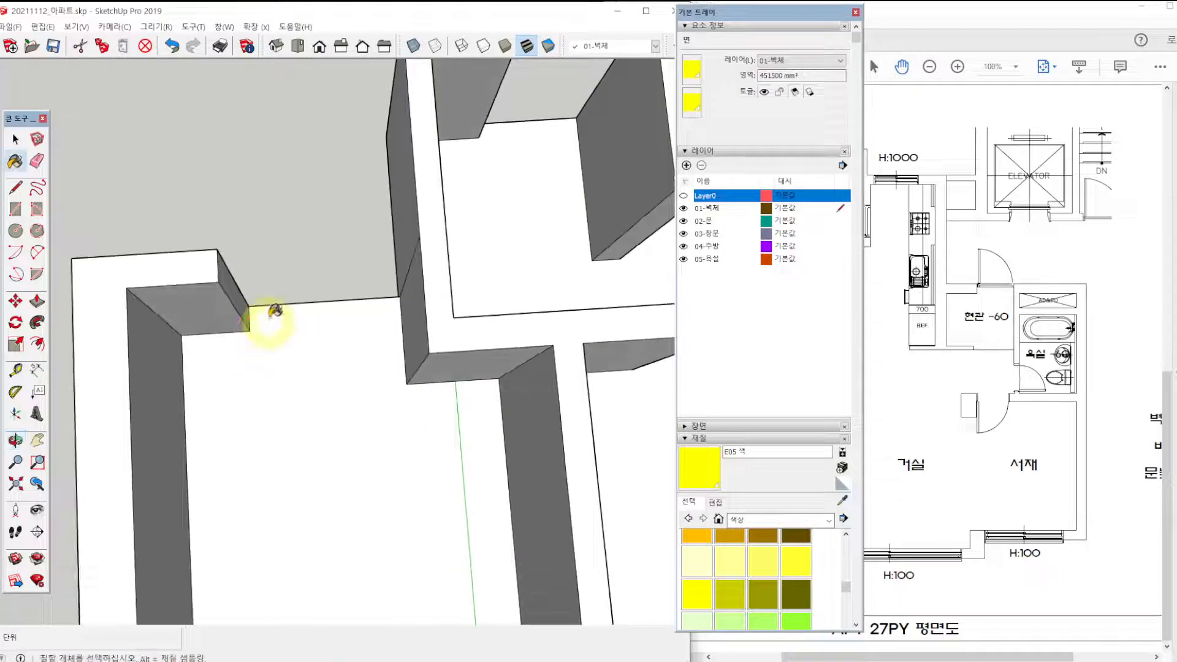
key(l)
click(249, 331)
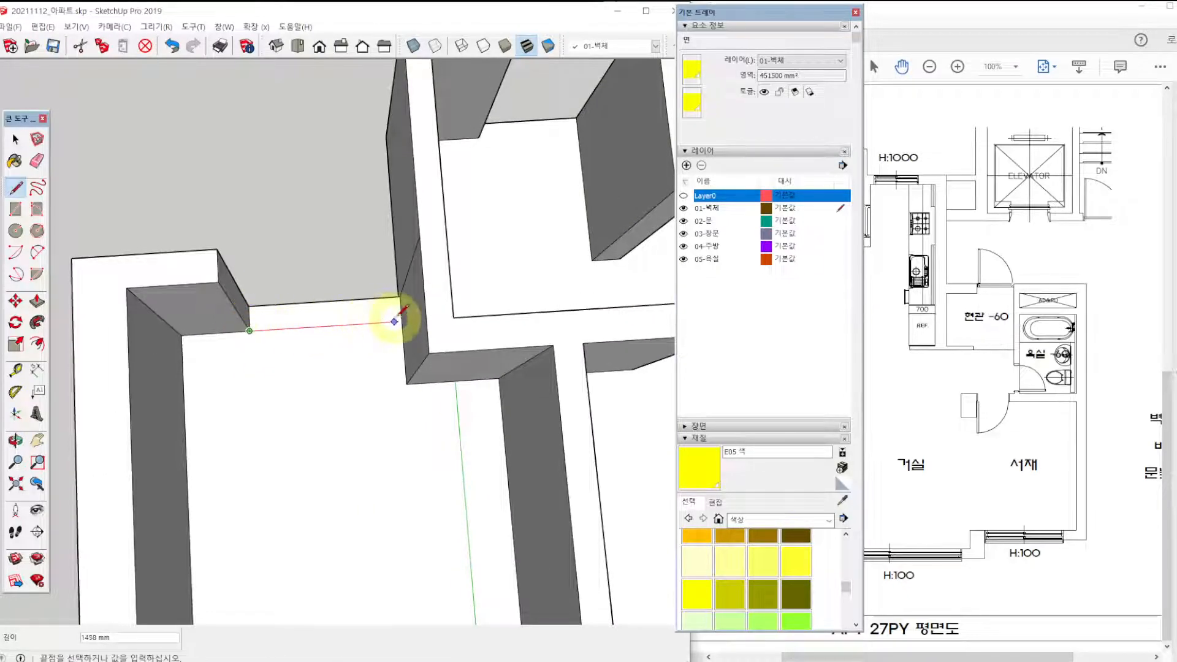
scroll(402, 320, up, 2)
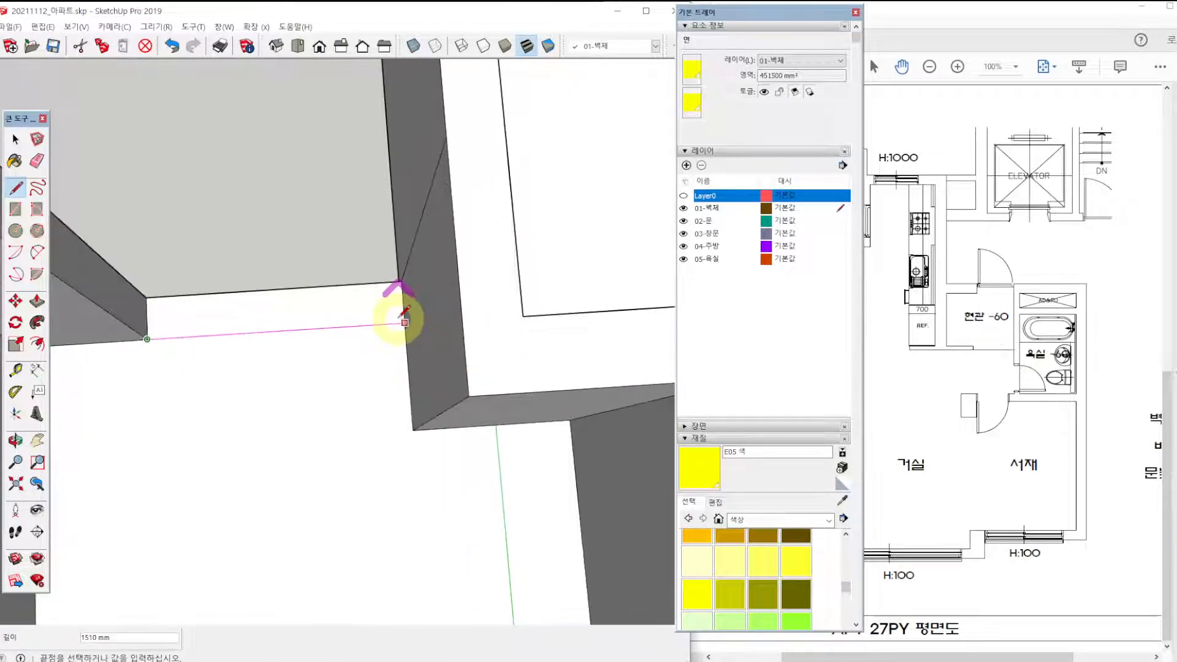
click(405, 323)
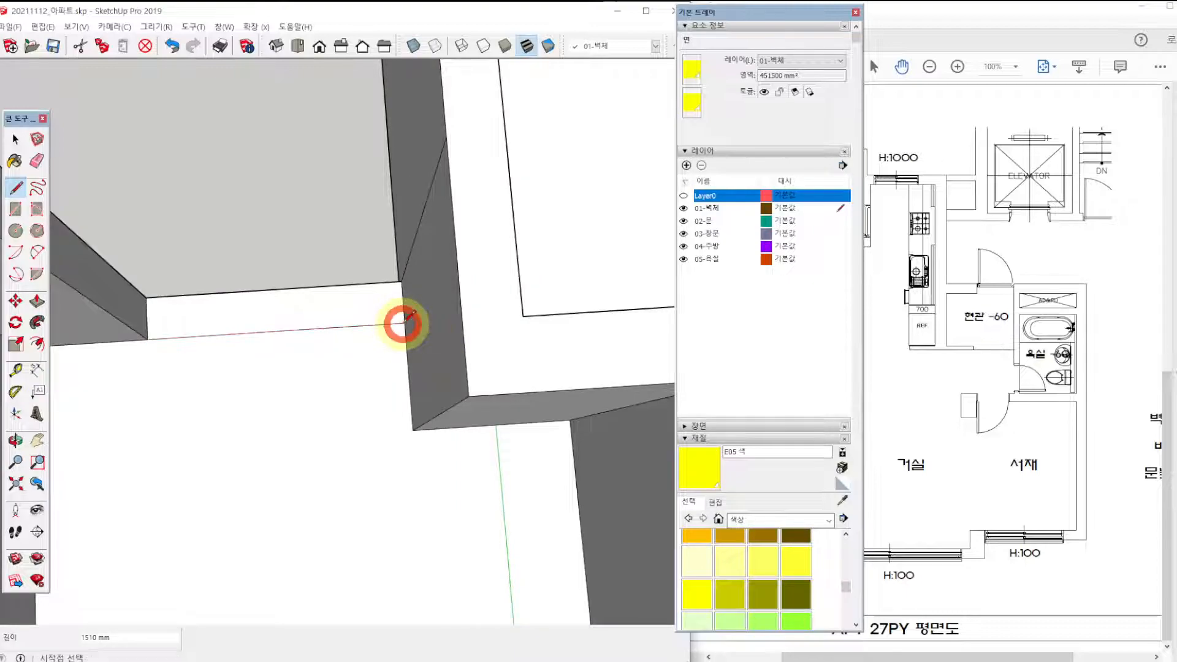
Draw a 1020 mm line across the utility room's rear window opening from its inner wall corner to the opposite wall.
scroll(421, 327, down, 4)
shift+middle_drag(442, 282, 376, 380)
scroll(414, 283, up, 3)
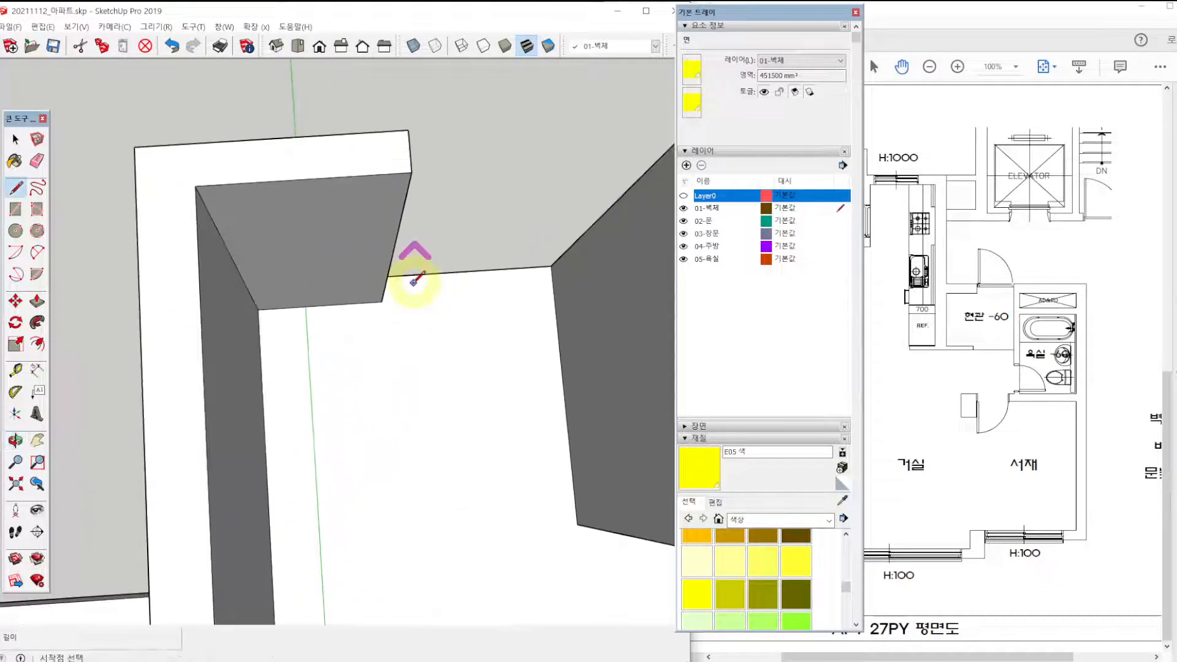
click(380, 300)
click(553, 290)
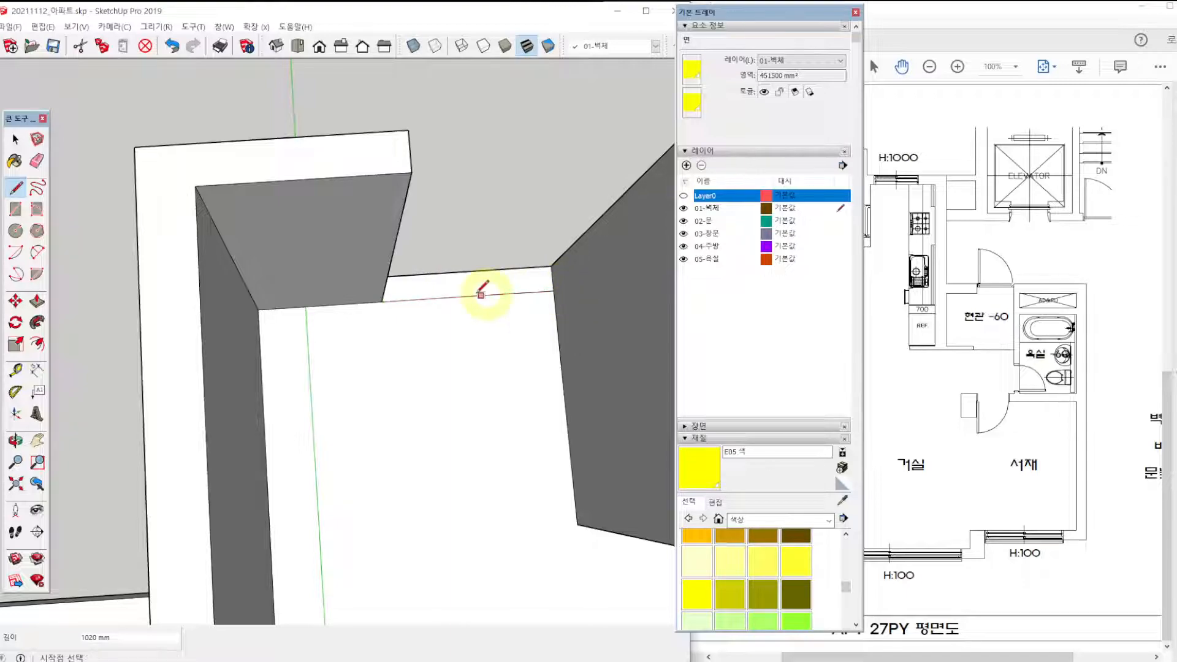
Draw a line across the kitchen's rear window opening, joining its inner wall corners.
scroll(482, 291, down, 3)
shift+middle_drag(496, 264, 165, 279)
scroll(365, 356, up, 3)
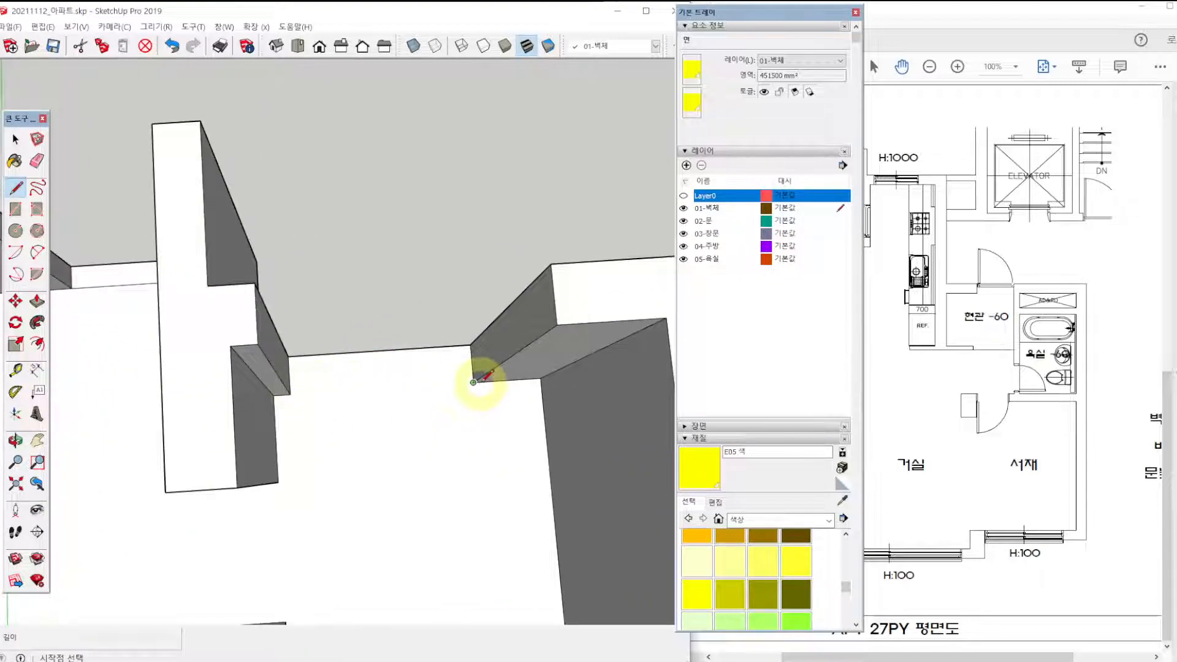
click(290, 393)
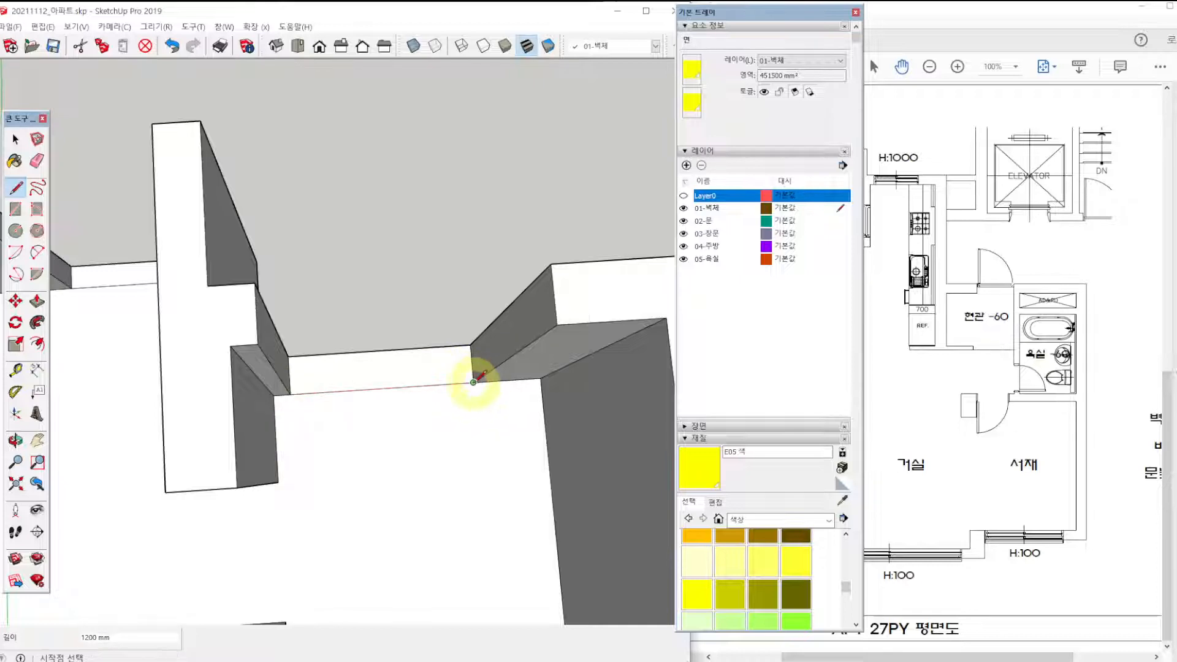
click(473, 382)
Paint the window strips of the kitchen, utility room and children's room yellow E05.
scroll(629, 452, down, 3)
click(705, 587)
click(498, 396)
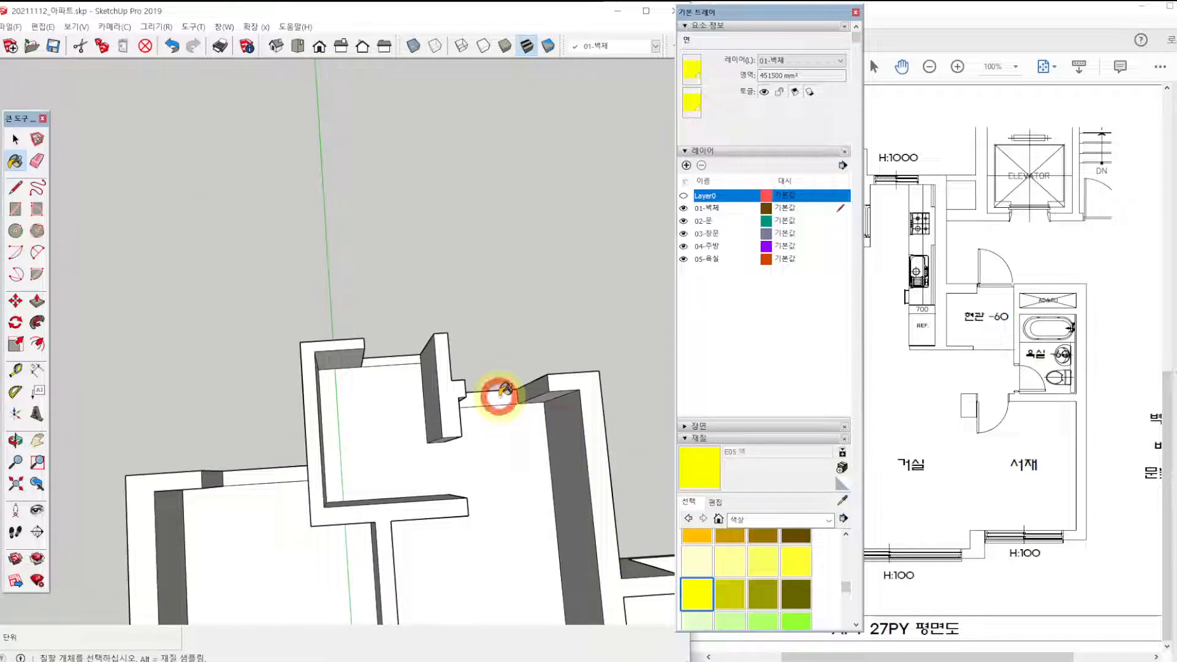
click(393, 356)
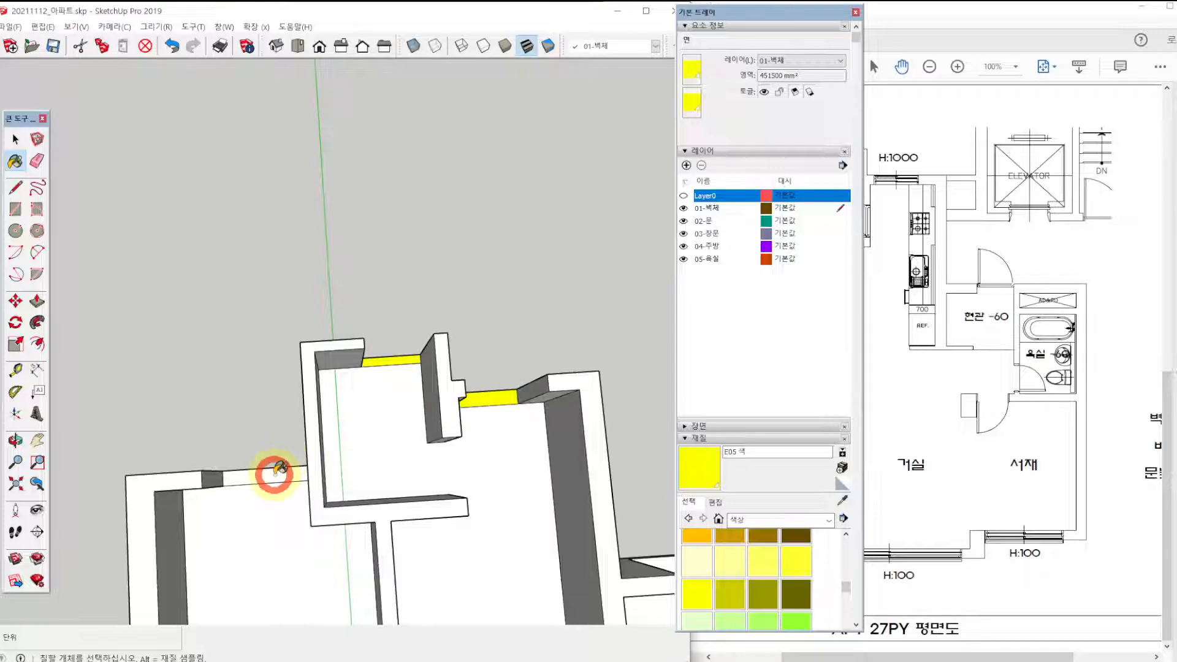
click(276, 472)
Draw a 1520 mm line across the veranda side of the opening between the main bedroom and the front veranda.
key(F2)
scroll(307, 427, down, 4)
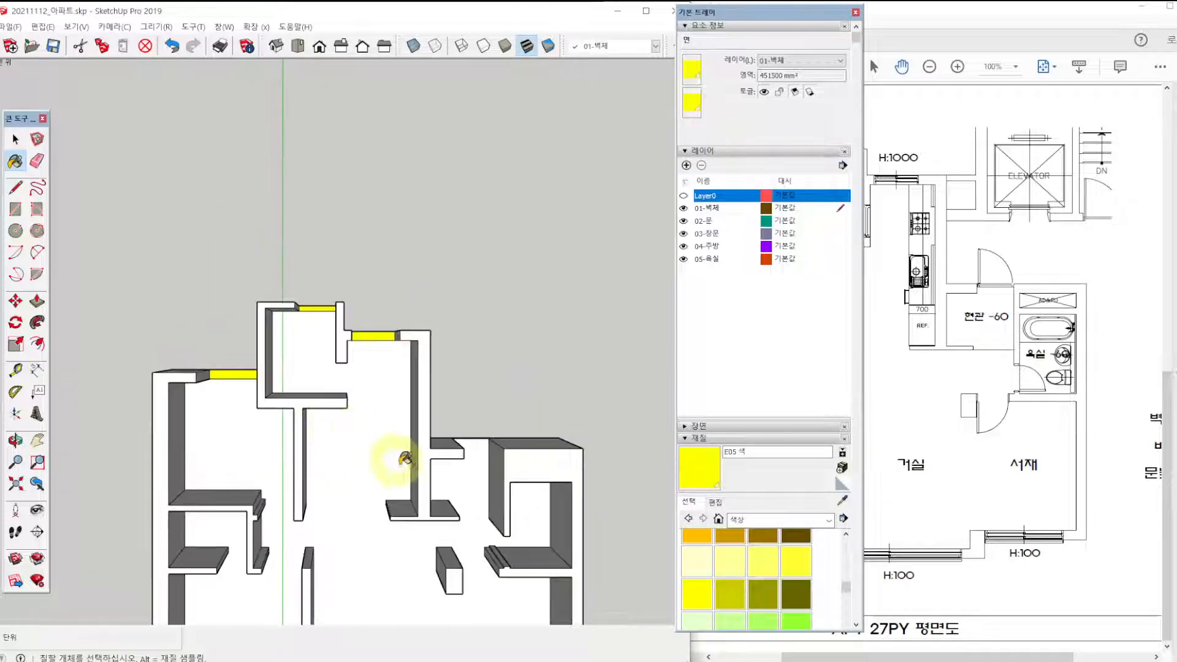
shift+middle_drag(397, 478, 388, 244)
scroll(404, 241, up, 1)
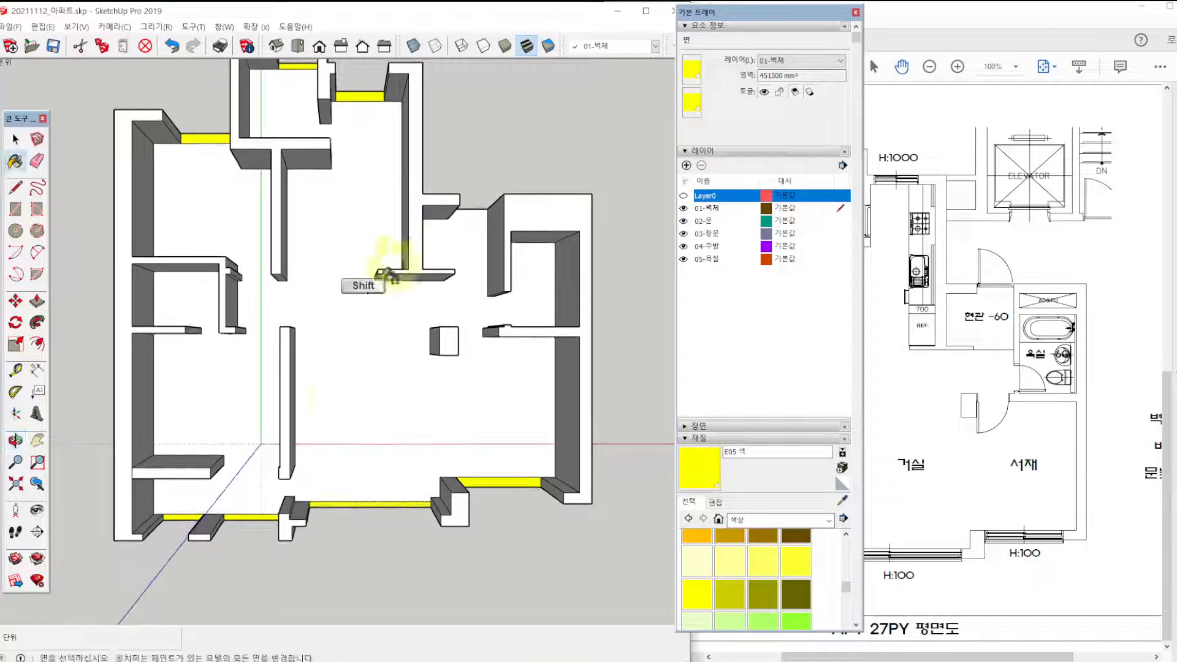
scroll(228, 479, up, 2)
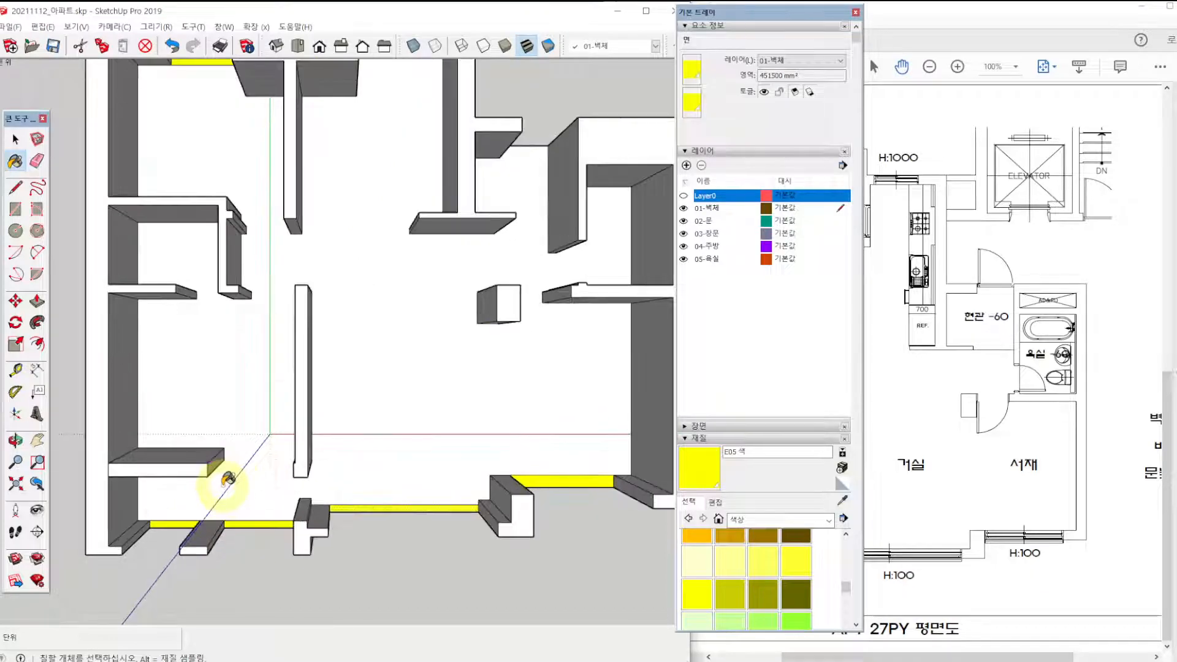
key(l)
middle_drag(224, 482, 292, 440)
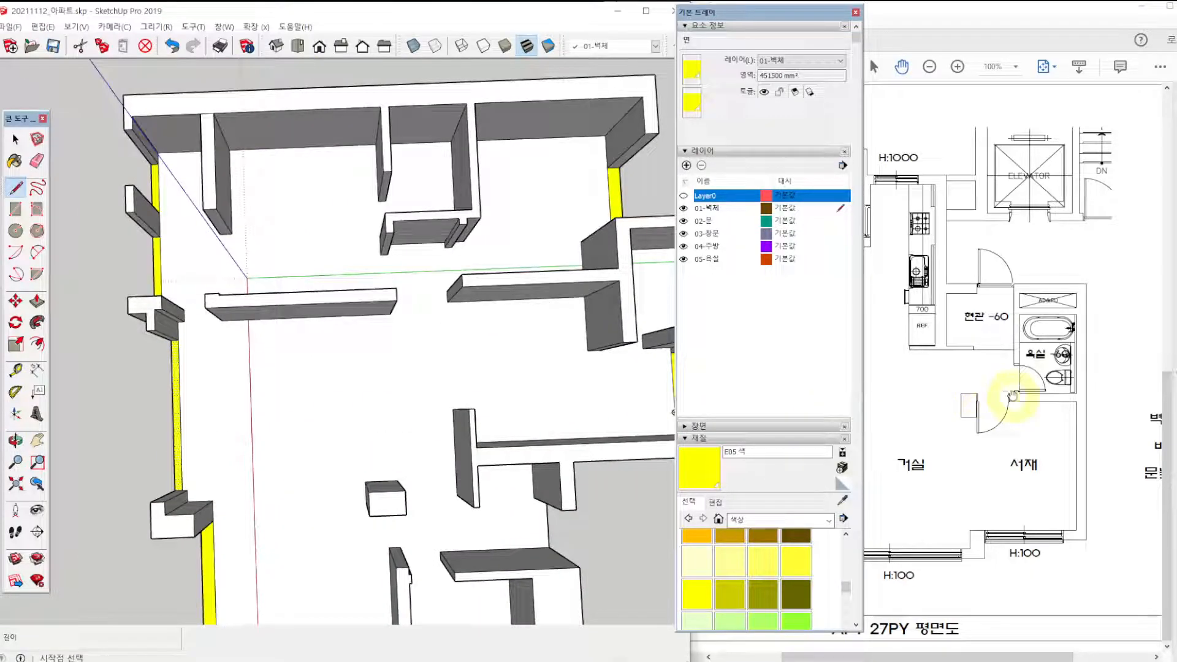
drag(872, 397, 927, 395)
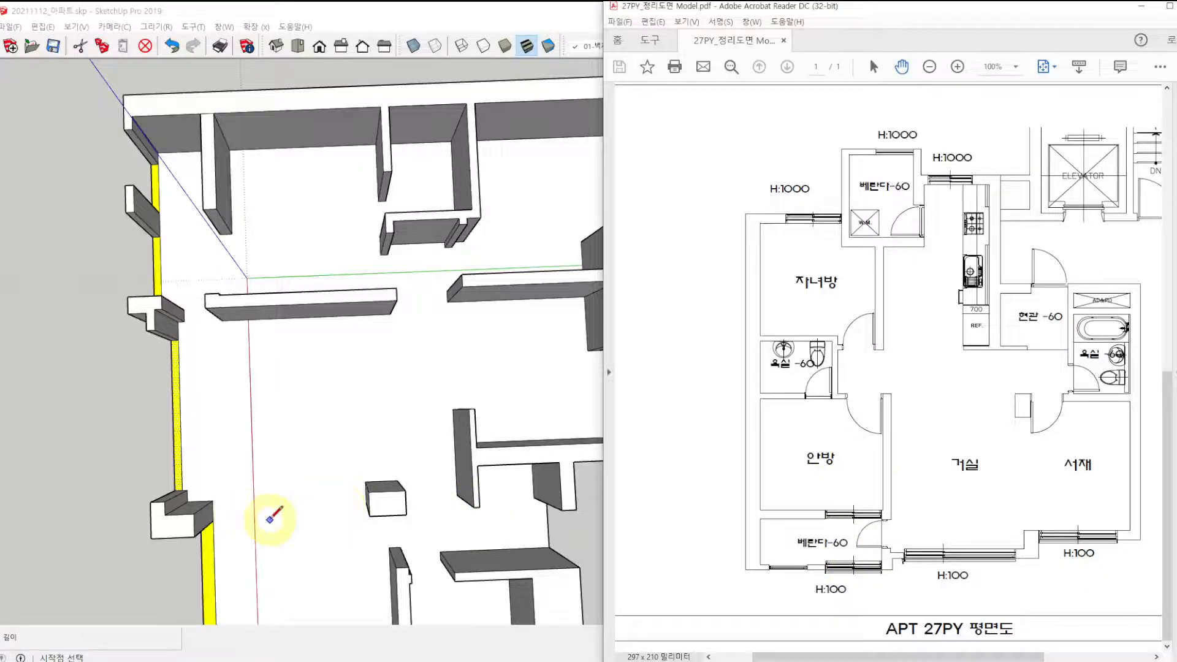
key(shift)
mouse_move(313, 482)
middle_down()
mouse_move(326, 502)
mouse_move(339, 402)
mouse_move(370, 510)
mouse_move(326, 380)
middle_up()
scroll(326, 380, up, 10)
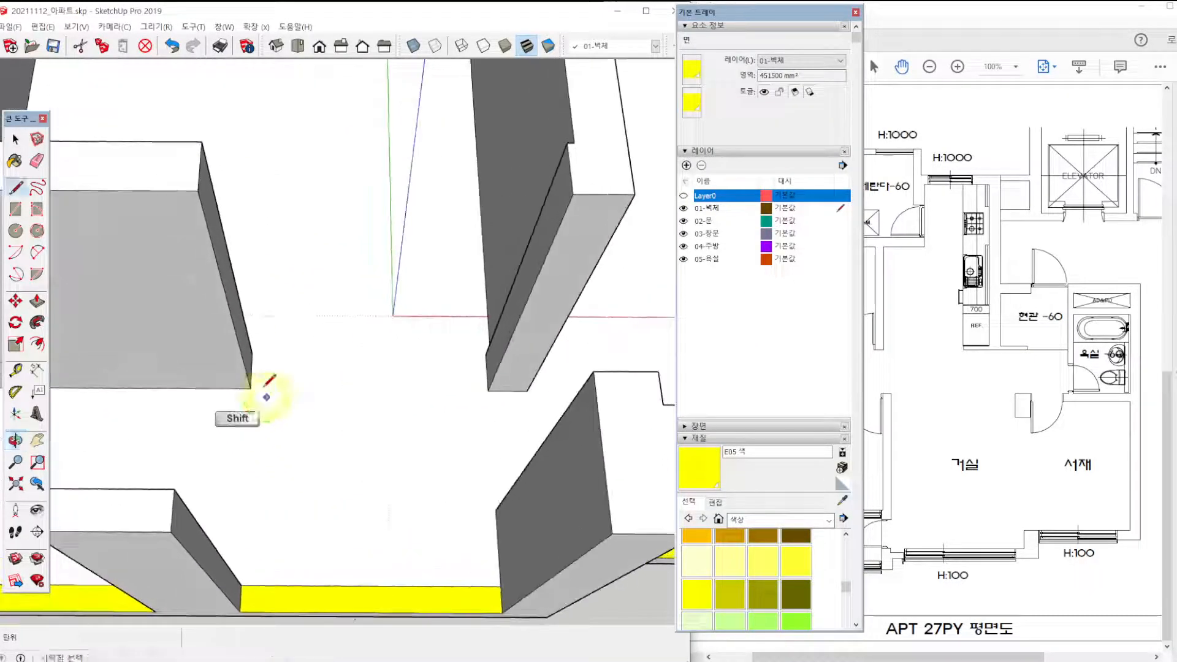
click(248, 411)
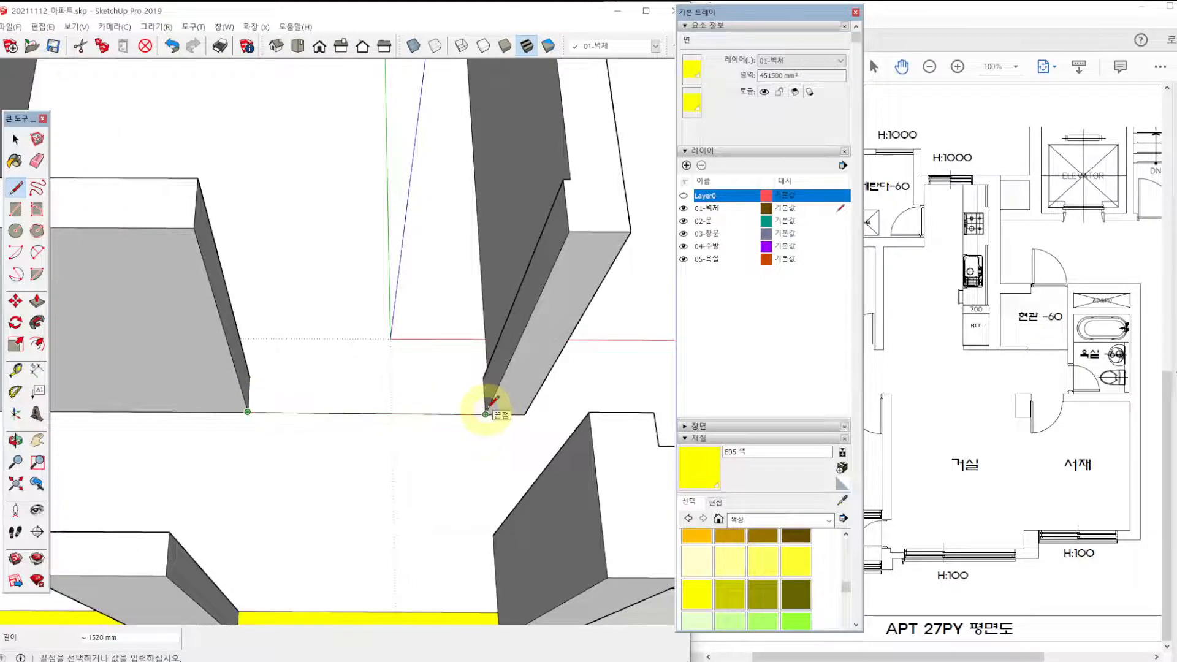
scroll(490, 407, up, 4)
scroll(492, 428, down, 4)
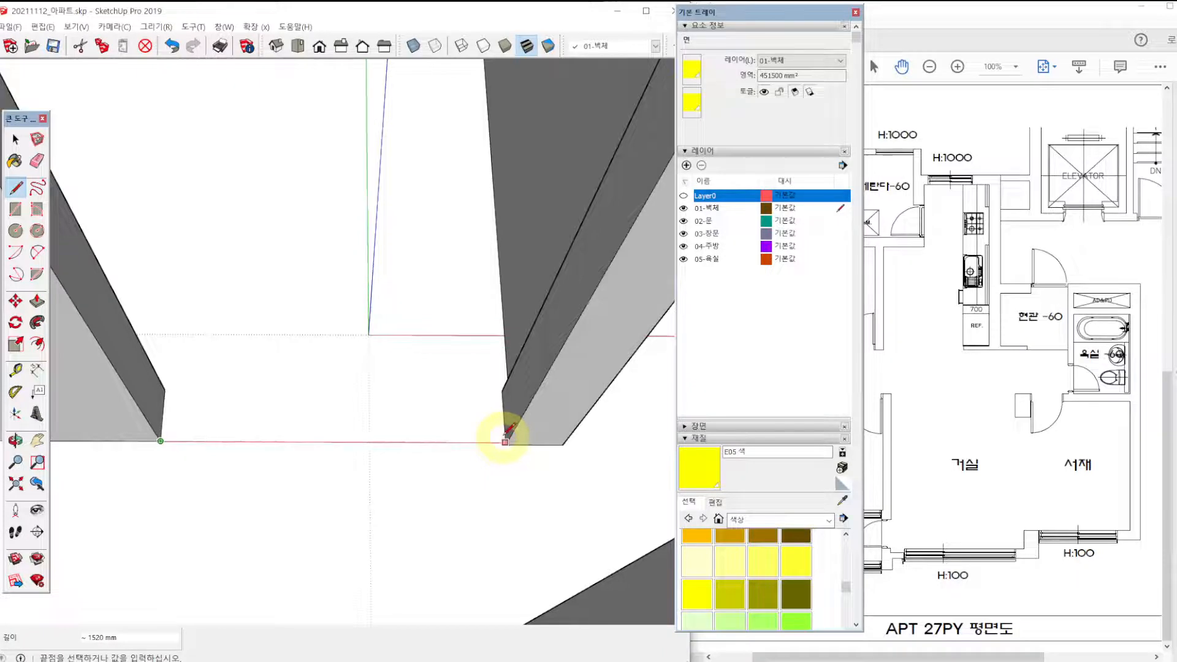
click(504, 442)
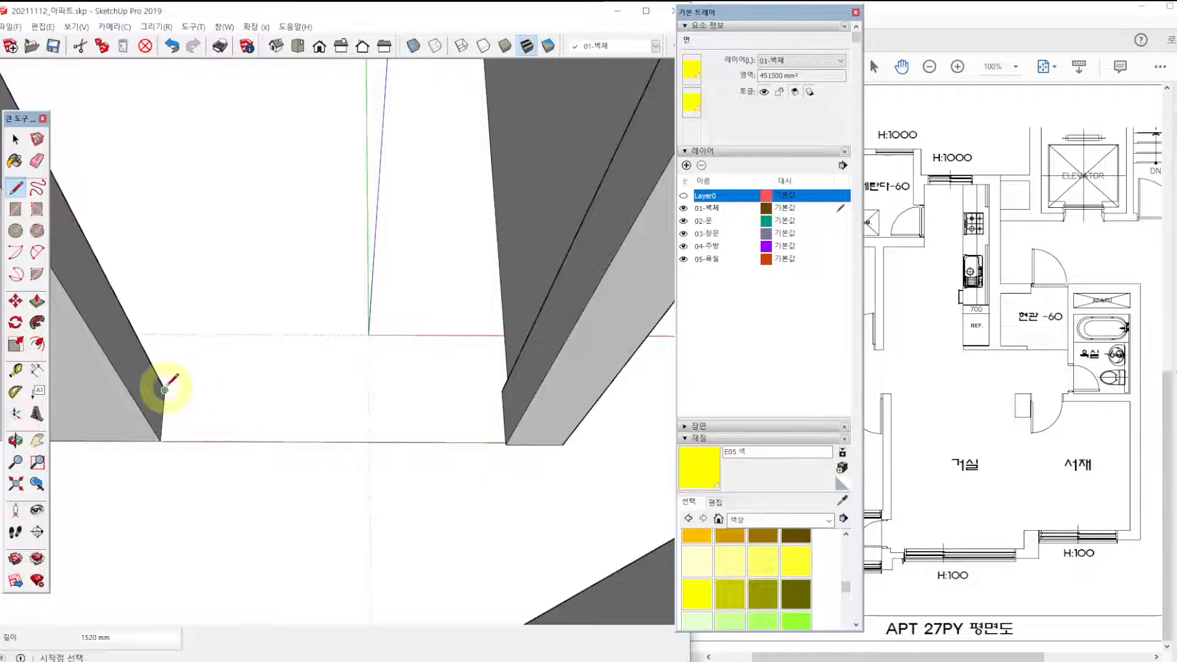
Draw a parallel line across the bedroom side of the main bedroom's veranda opening and paint the enclosed strip yellow E05.
click(502, 391)
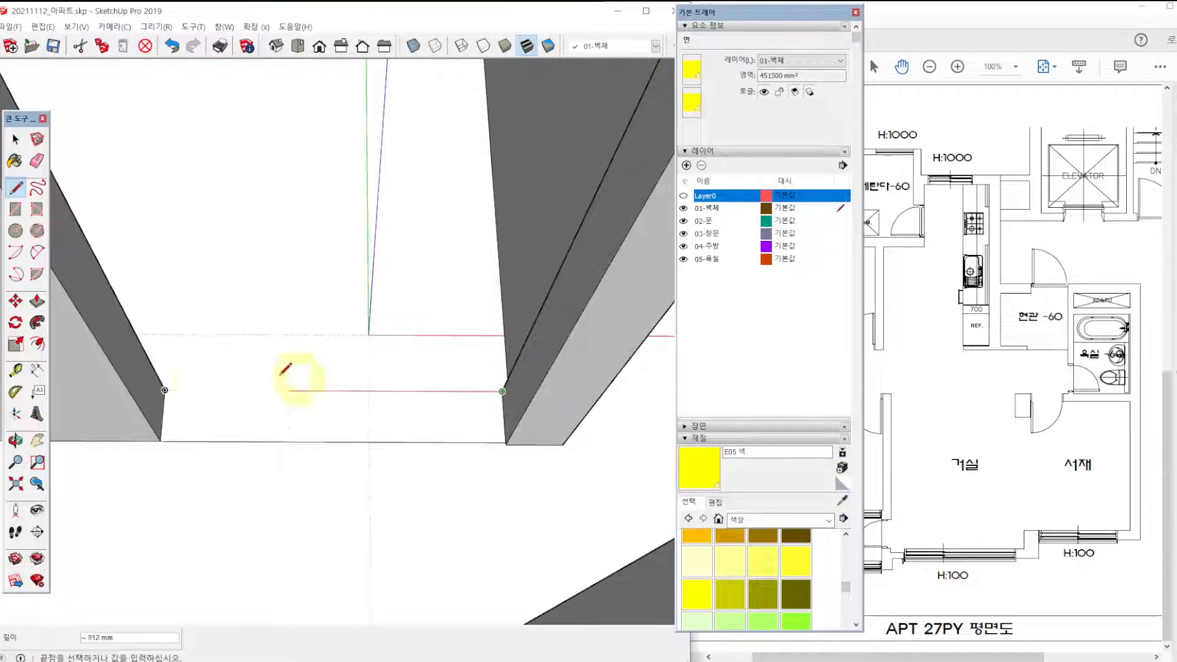
click(165, 390)
key(space)
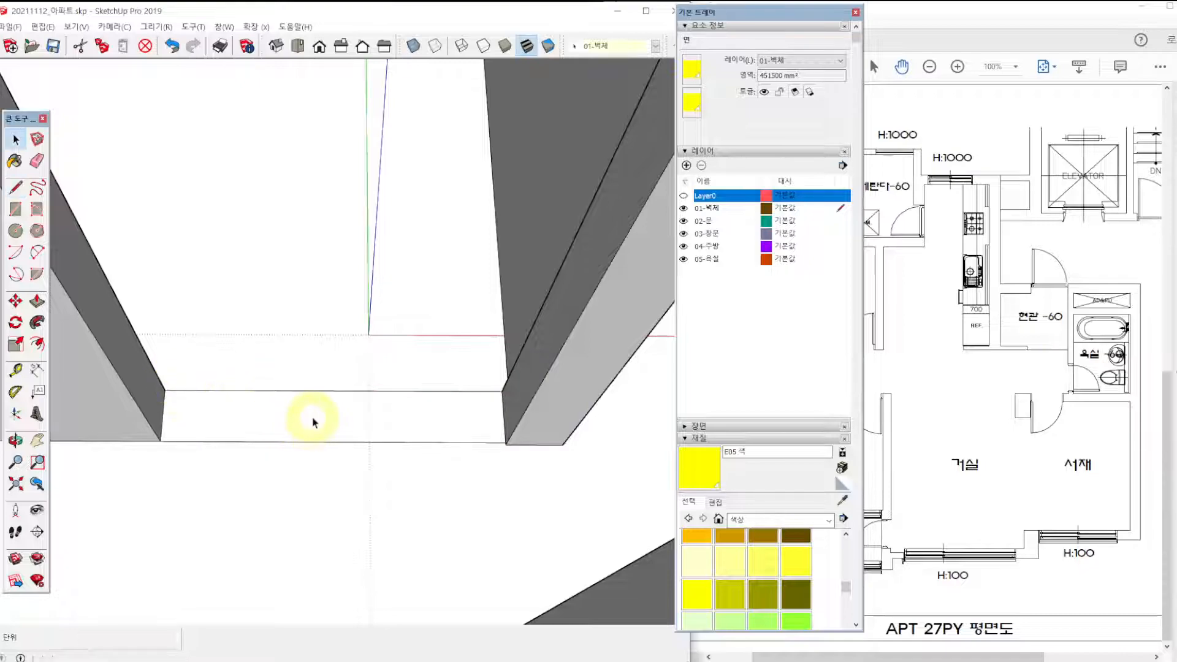
click(310, 414)
click(697, 593)
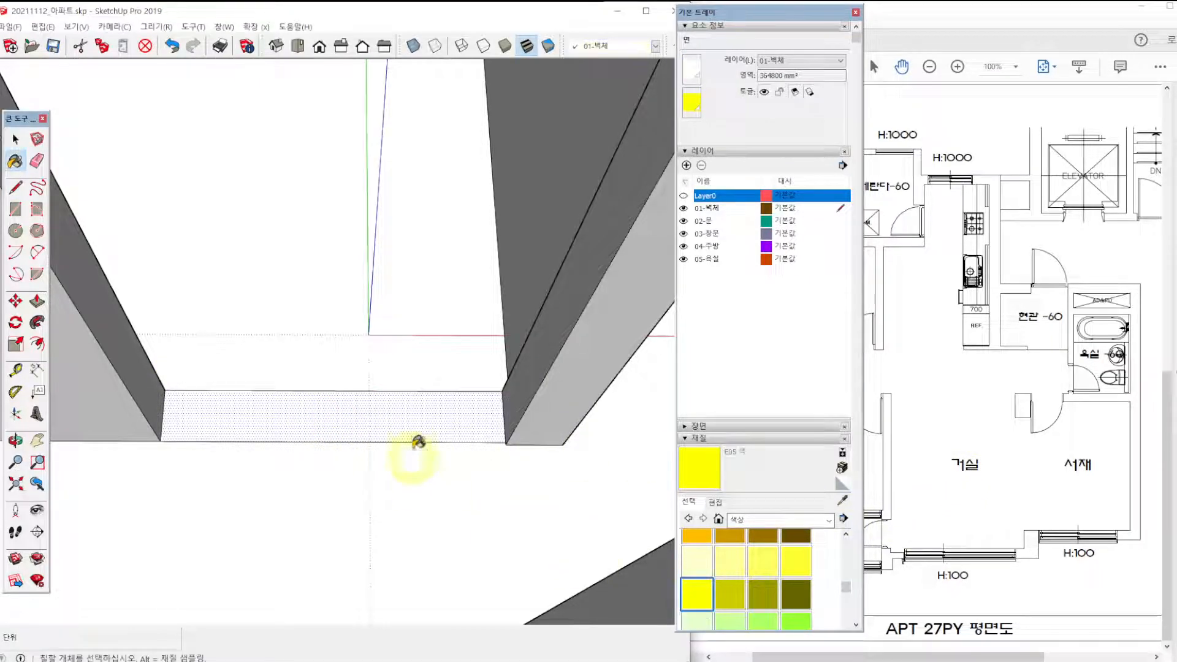
click(452, 420)
scroll(513, 446, up, 3)
scroll(507, 434, up, 2)
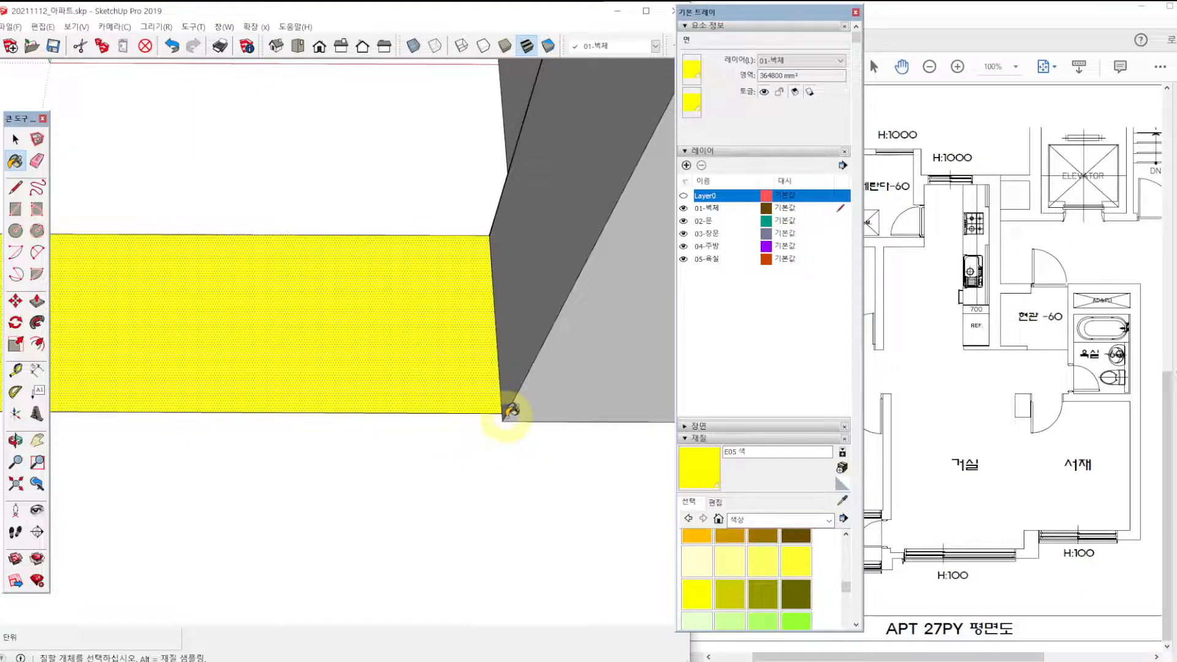
Repaint the strip between the main bedroom and the front veranda magenta K05.
scroll(509, 402, down, 5)
mouse_move(363, 321)
middle_down()
mouse_move(345, 418)
mouse_move(389, 491)
mouse_move(310, 337)
middle_up()
scroll(311, 337, down, 3)
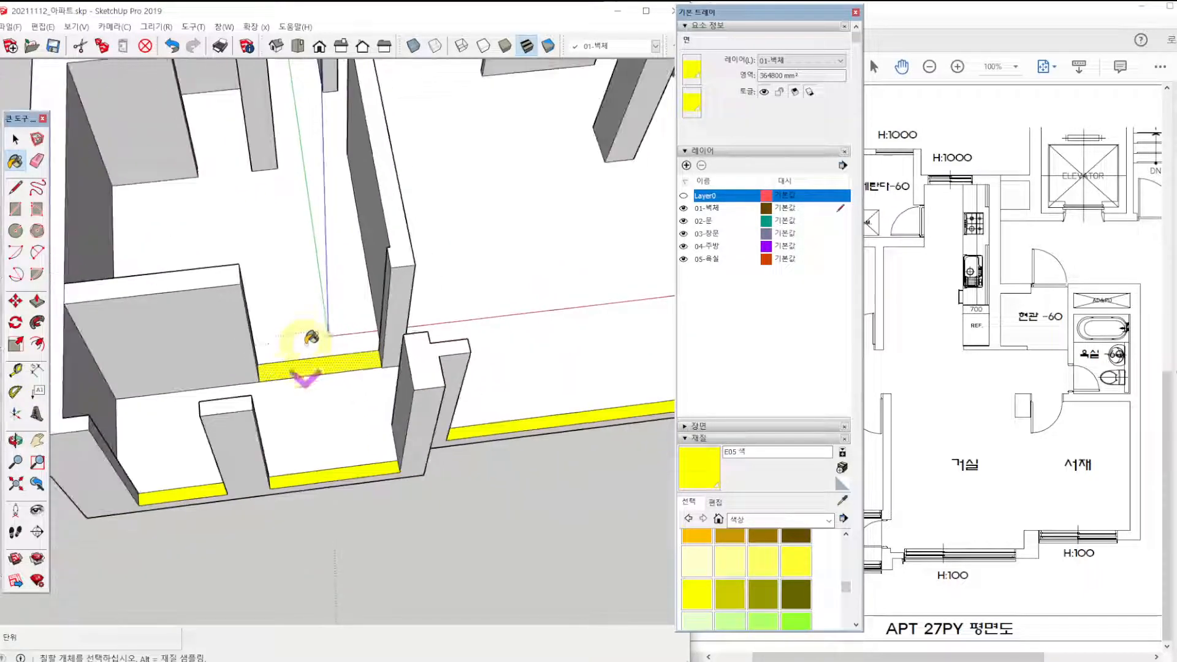
key(F2)
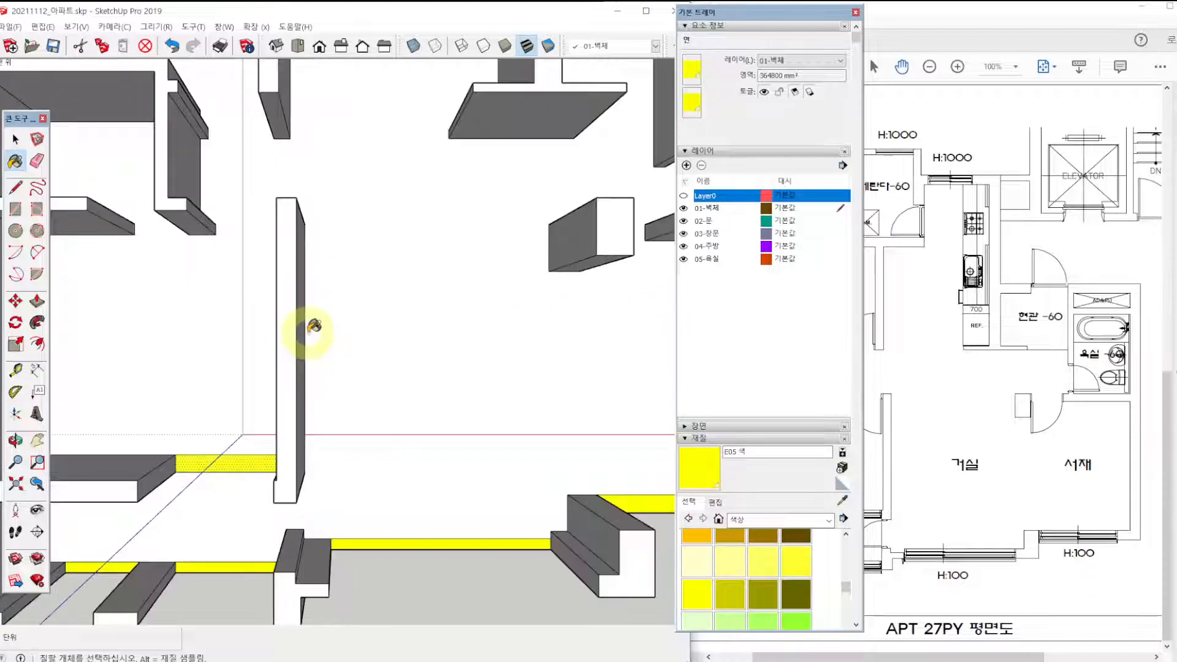
scroll(306, 334, down, 4)
shift+middle_drag(418, 183, 407, 262)
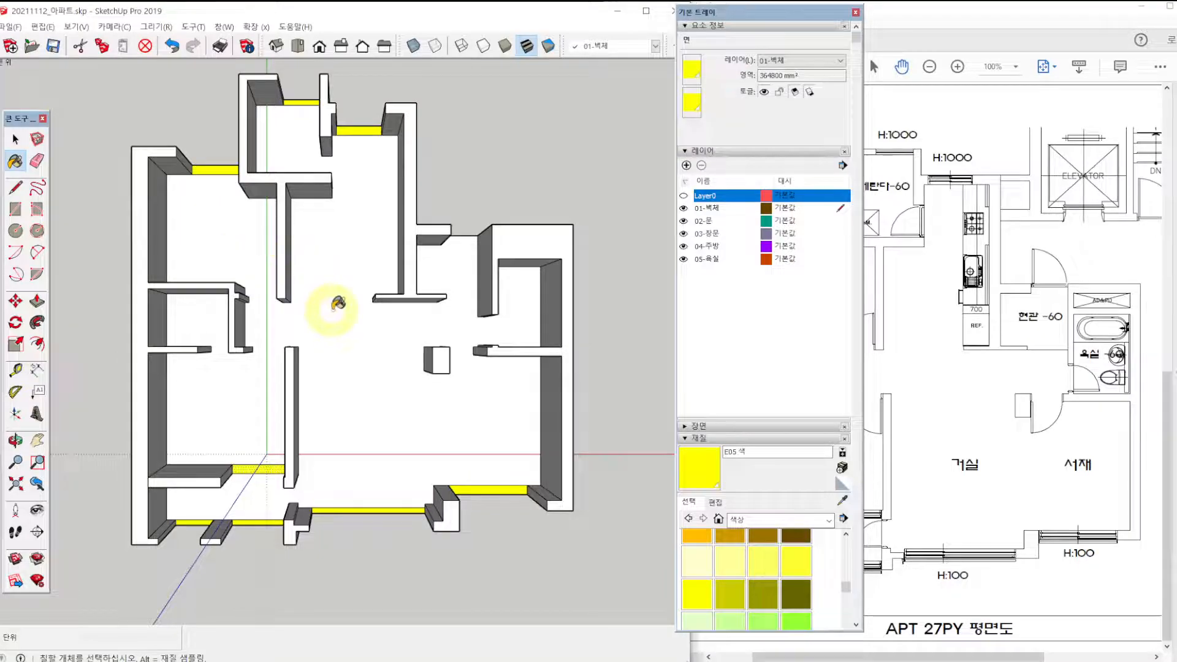
scroll(714, 592, down, 10)
scroll(714, 593, up, 3)
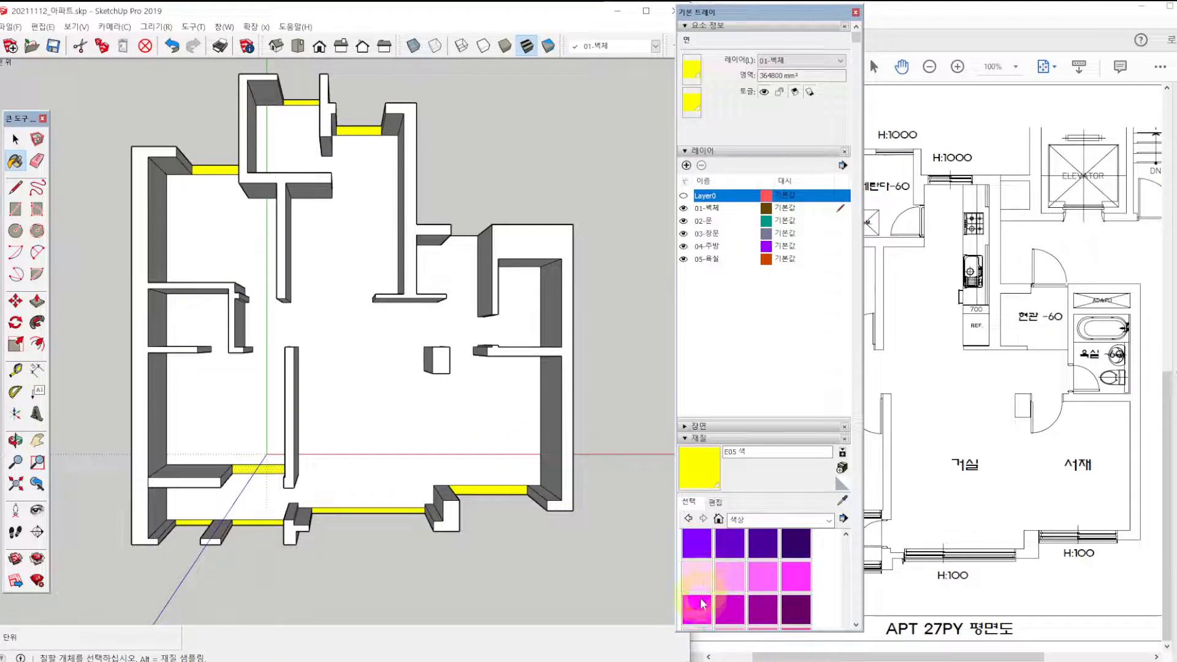
click(699, 610)
click(267, 459)
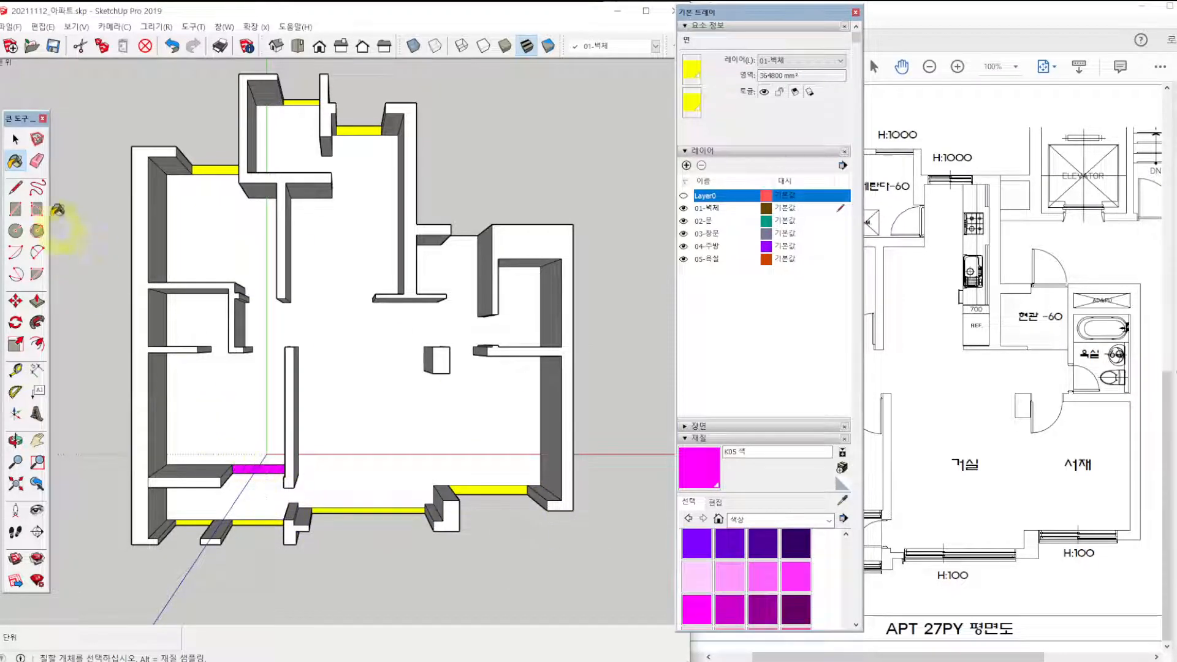
click(16, 139)
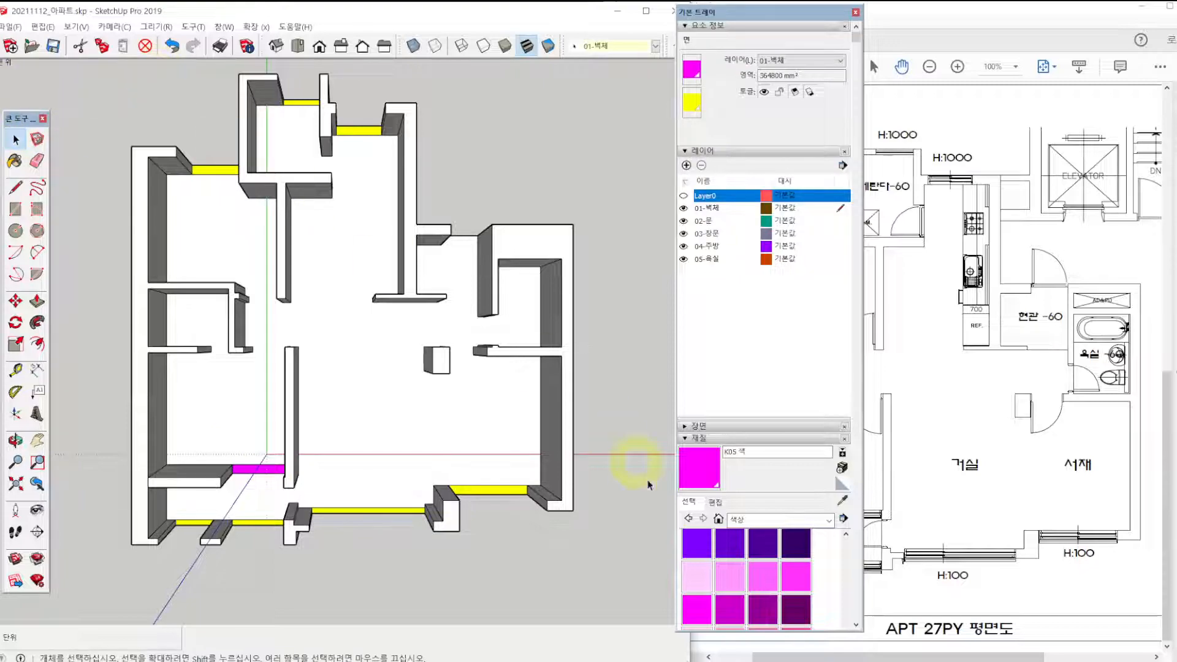
Repaint the three rear window strips of the children's room, utility room and kitchen green G04.
scroll(749, 595, down, 3)
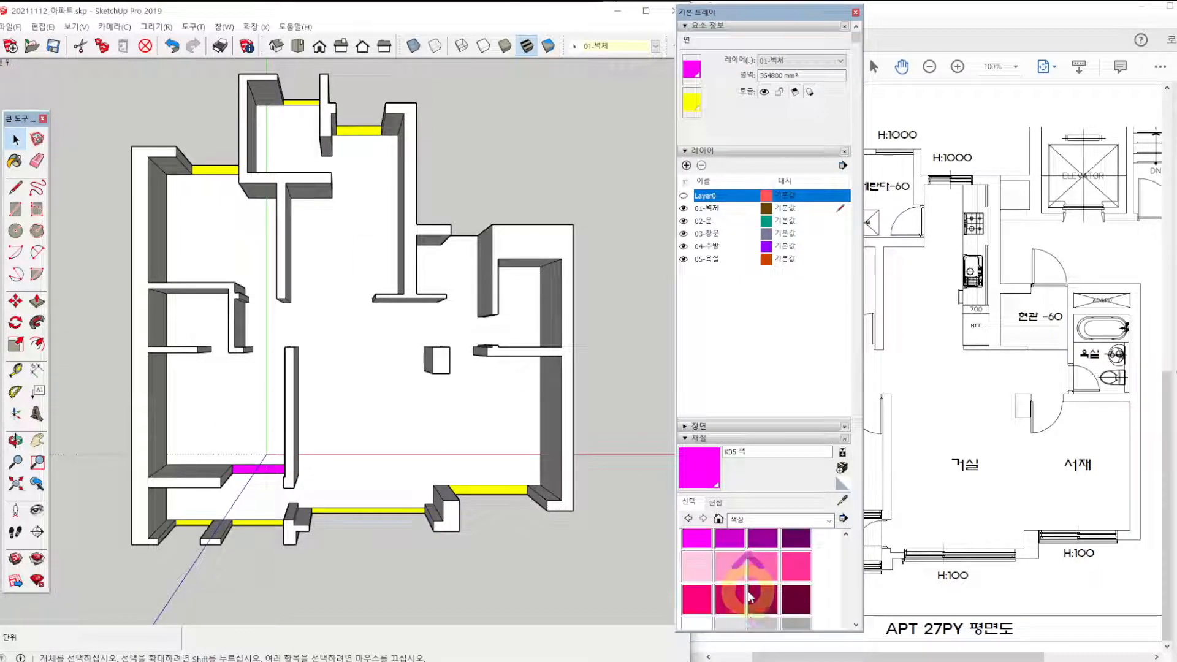
scroll(749, 596, up, 5)
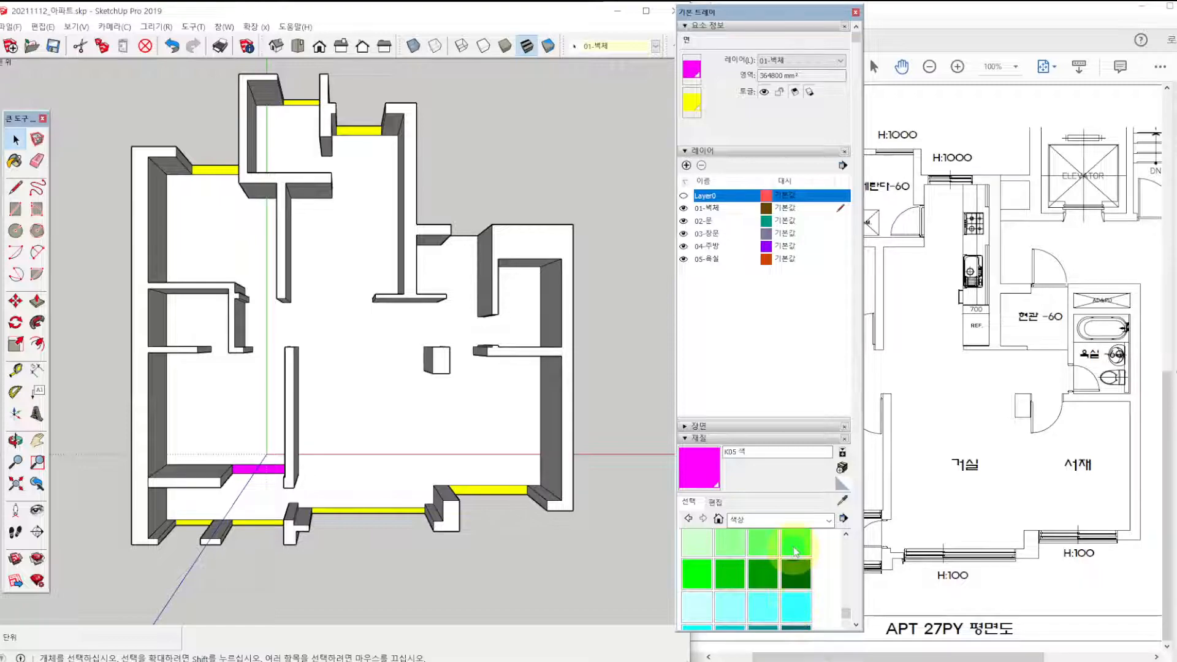
click(795, 551)
click(214, 170)
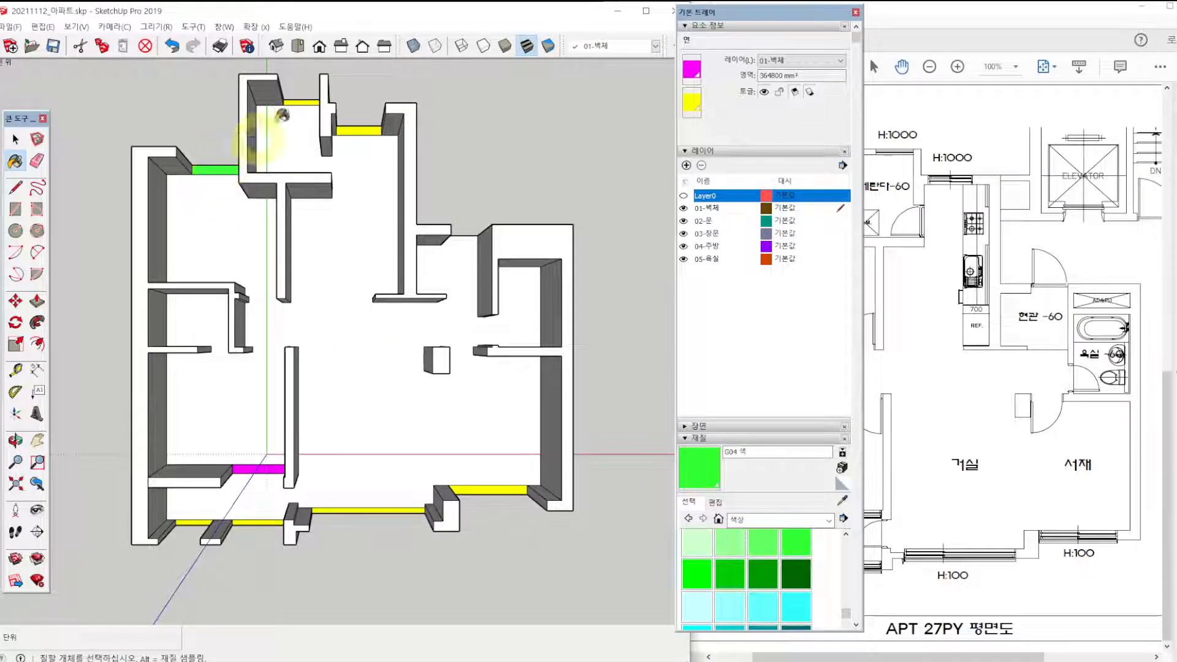
click(314, 100)
click(371, 129)
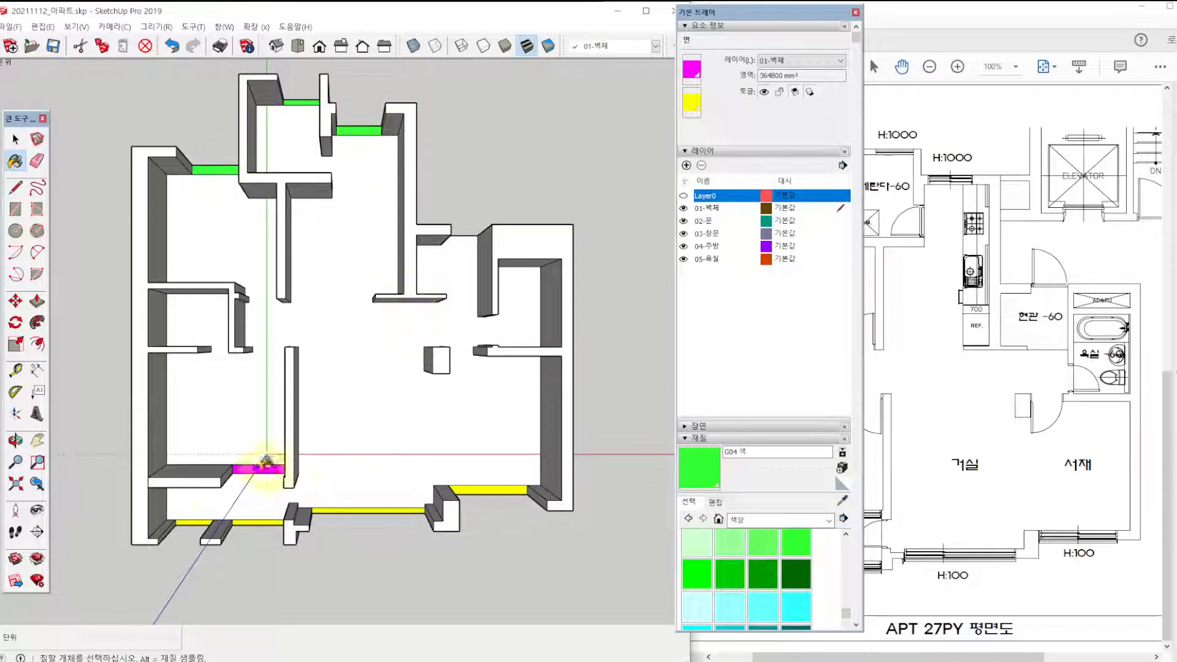
click(351, 508)
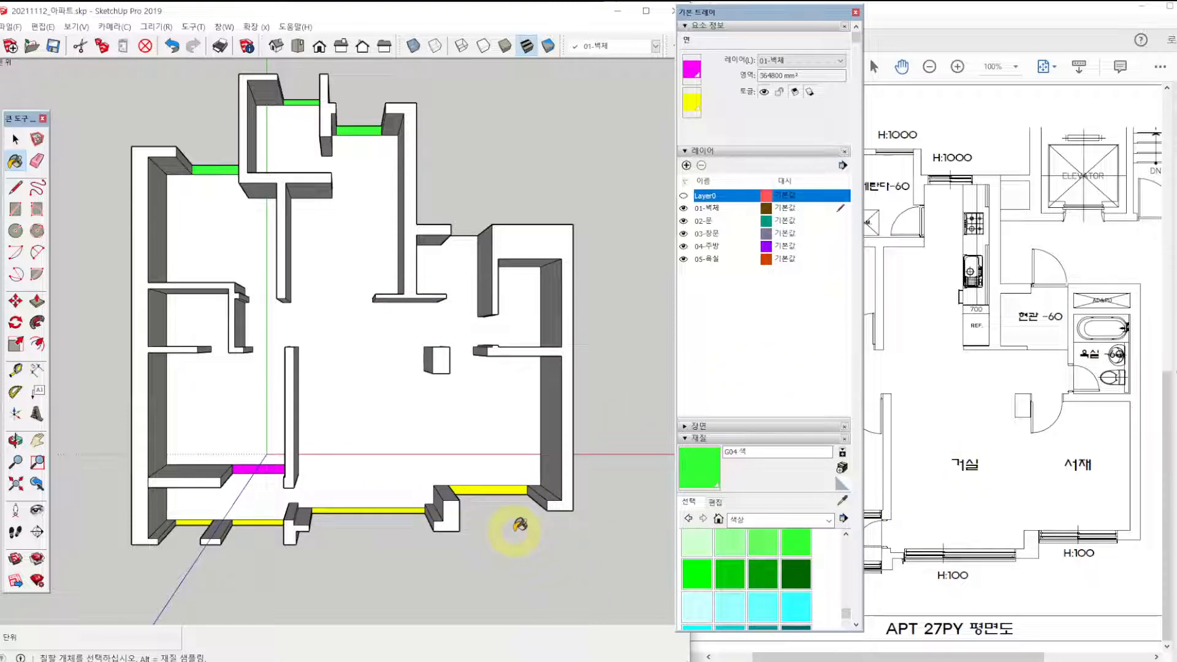
Raise the study's yellow window strip 100 mm with Push/Pull.
mouse_move(517, 524)
middle_down()
mouse_move(460, 486)
mouse_move(447, 421)
mouse_move(474, 431)
middle_up()
scroll(484, 465, up, 4)
middle_drag(494, 514, 380, 449)
key(p)
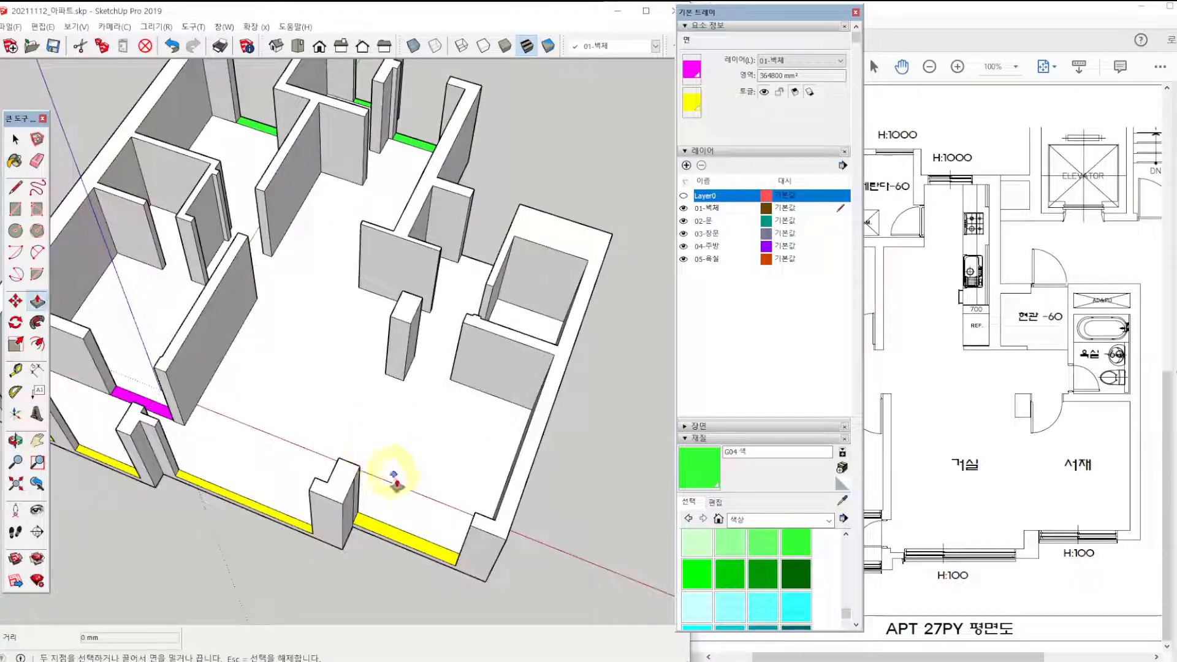
key(space)
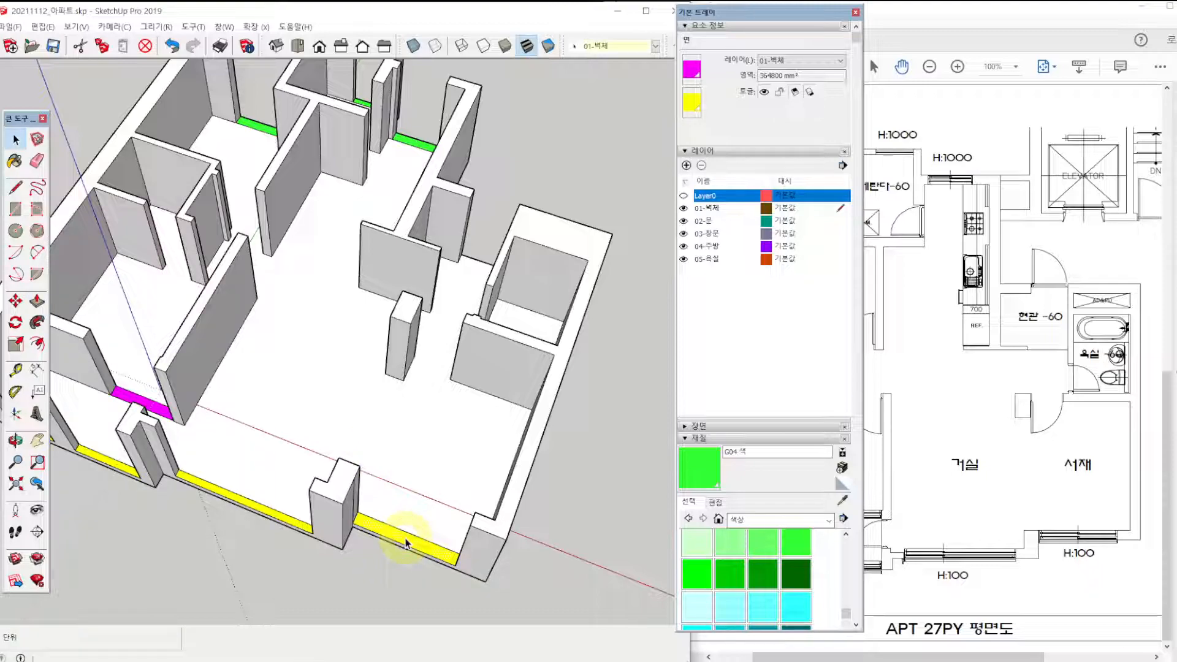
click(405, 543)
key(p)
click(407, 539)
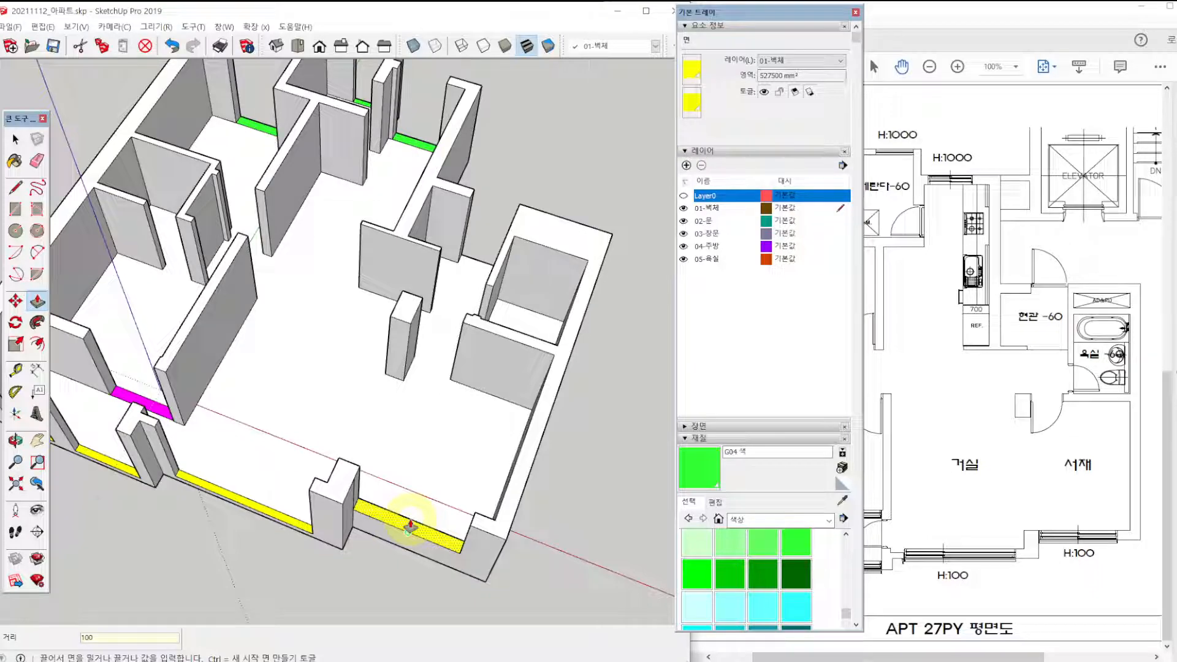
key(Return)
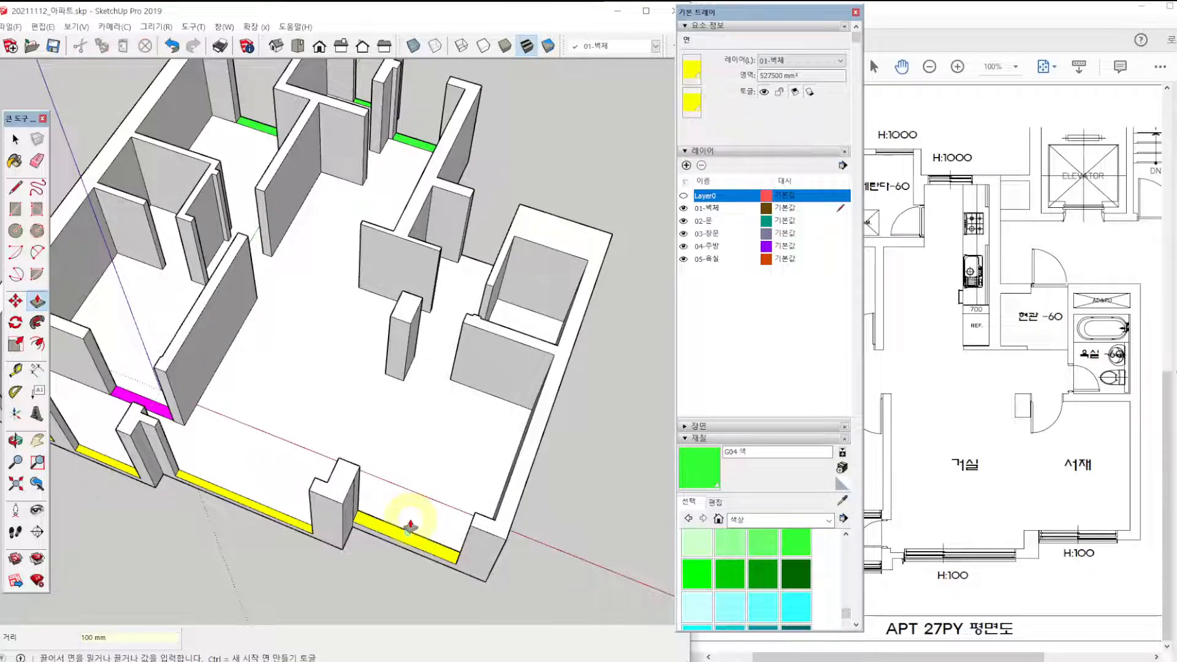
Raise the living room's window strip and the front veranda strip beside it by 100 mm each.
click(300, 523)
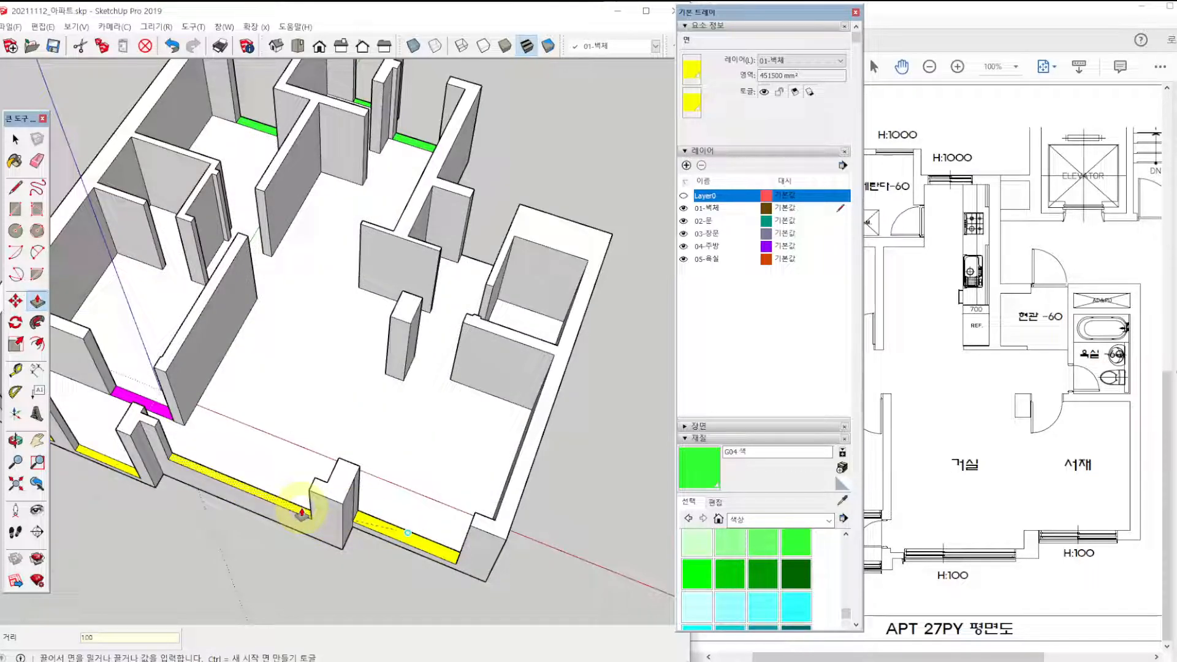
text(100)
key(Return)
click(120, 471)
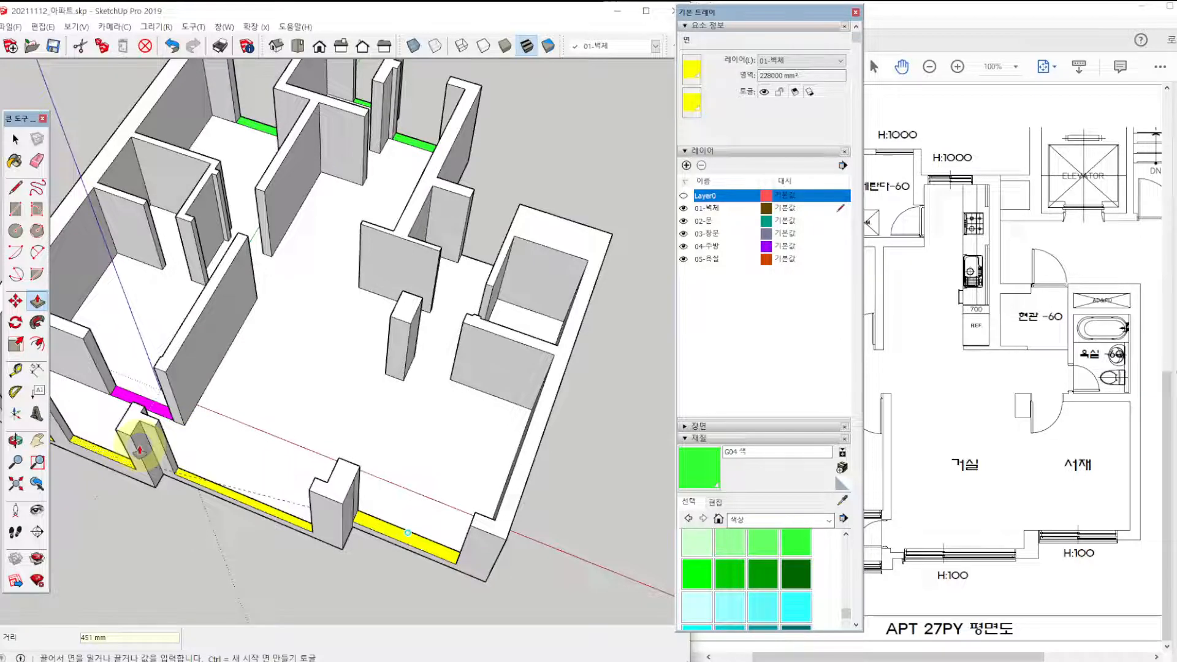
text(100)
key(Return)
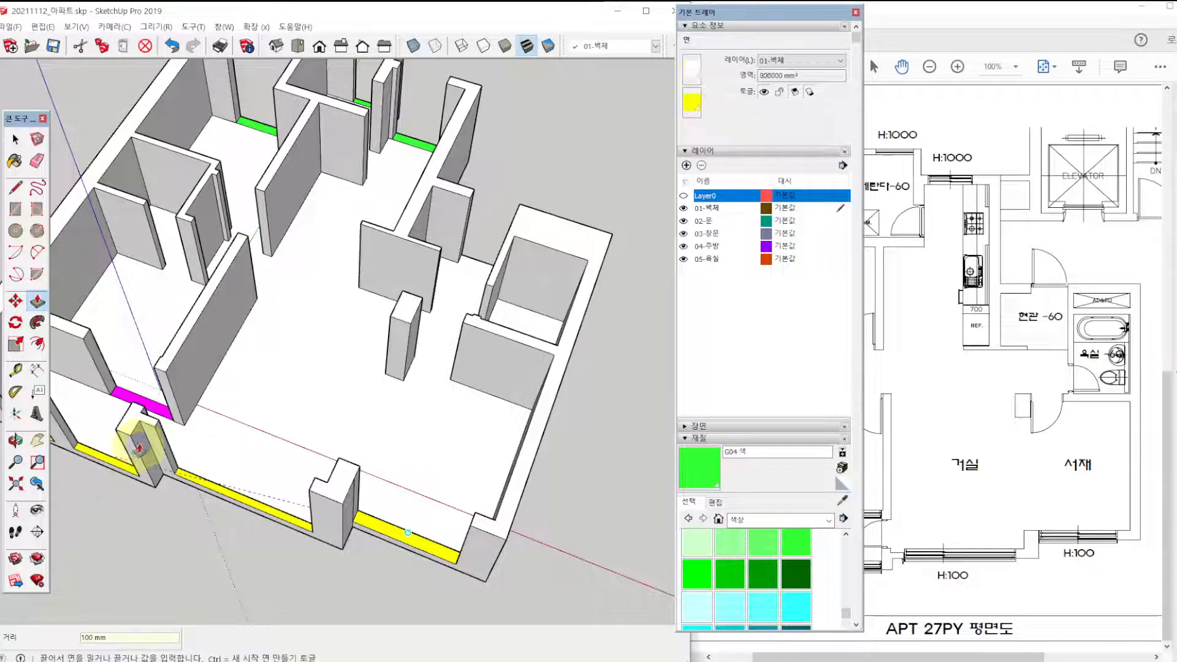
Raise the remaining yellow window strip at the outer end of the front veranda by 100 mm with Push/Pull.
shift+middle_drag(140, 449, 185, 459)
click(85, 447)
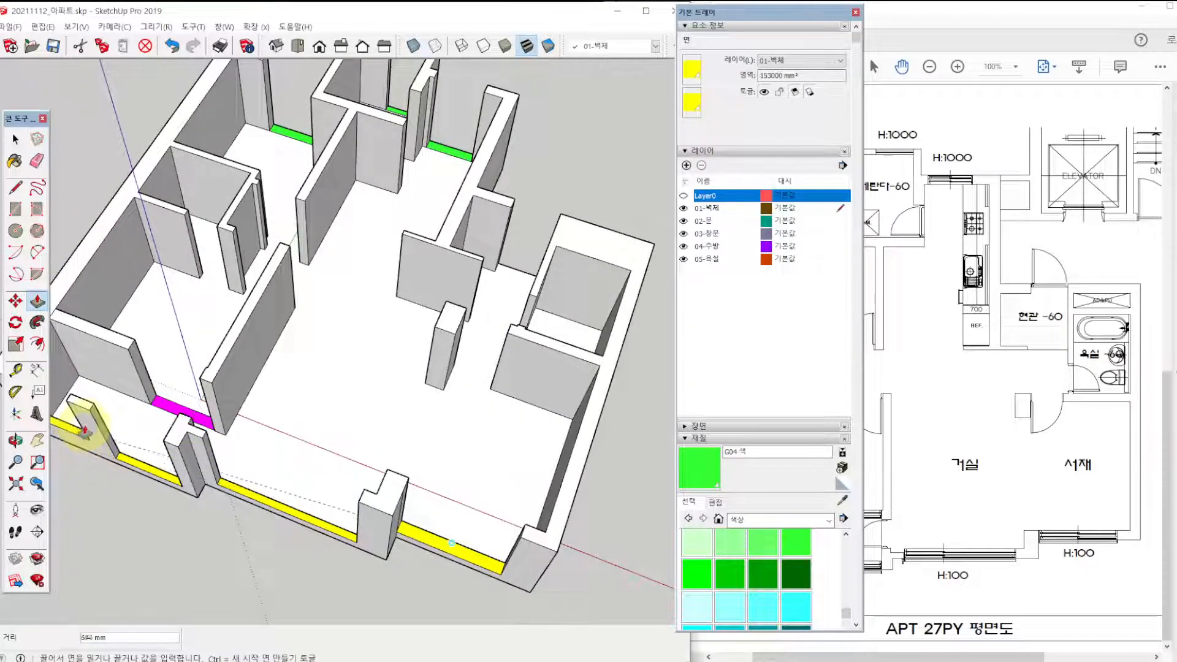
text(100)
key(Return)
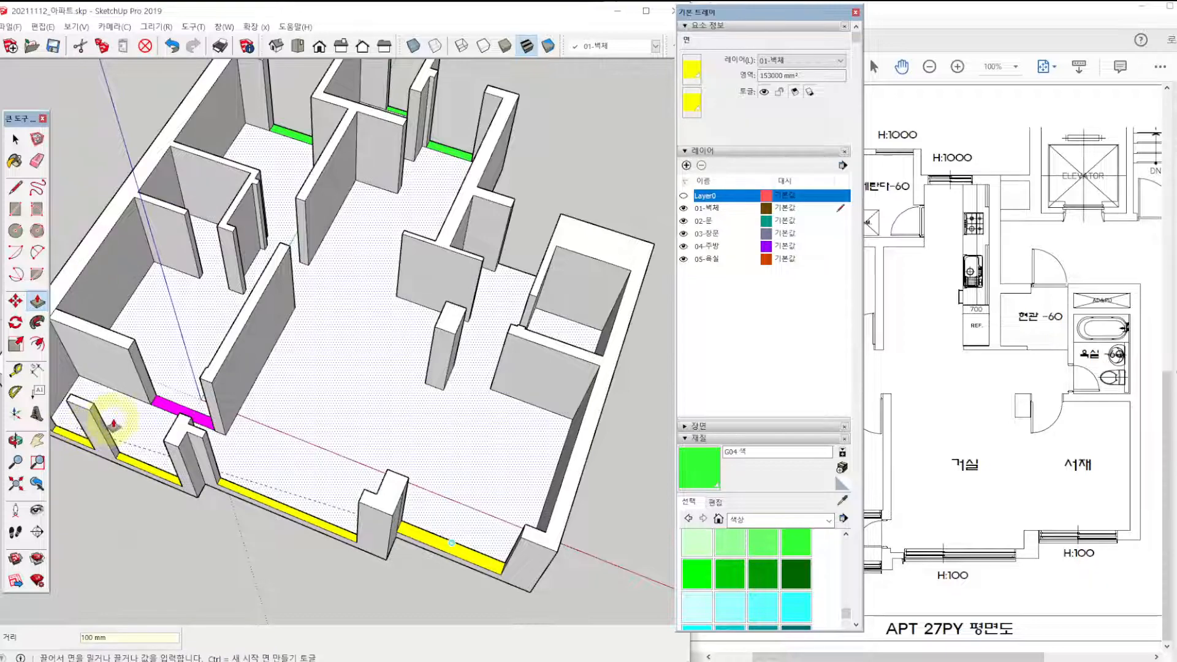
Raise the green rear window strips of the kitchen, utility room and children's room by 1000 mm each.
shift+middle_drag(324, 285, 325, 343)
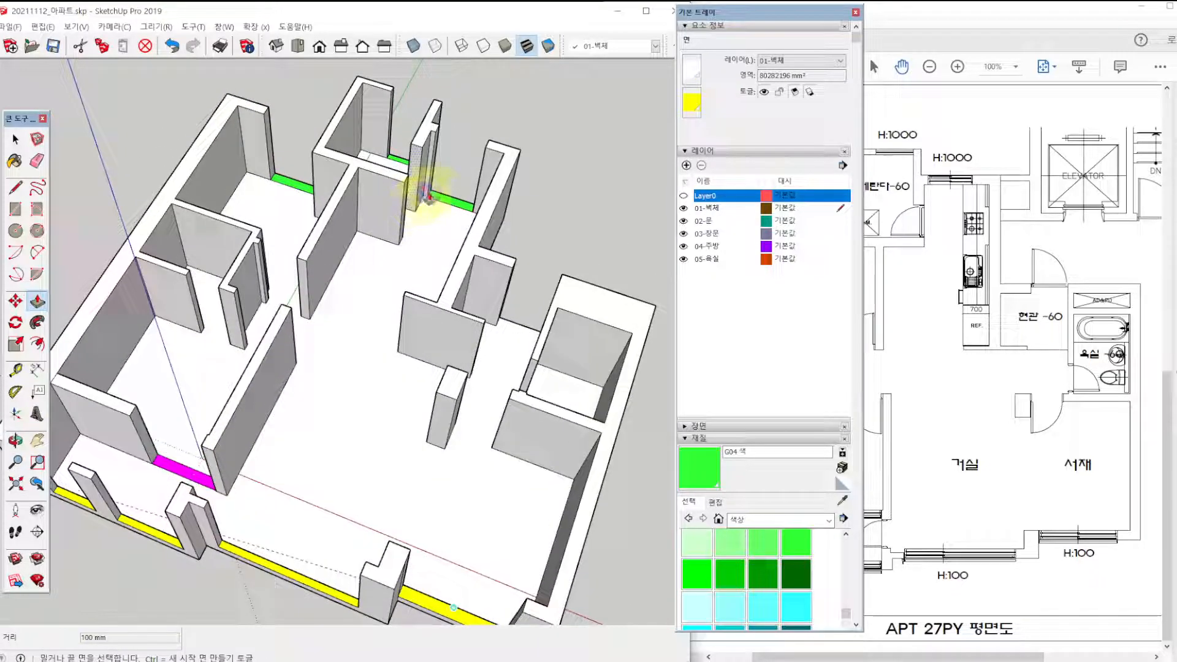
click(442, 193)
drag(441, 198, 448, 179)
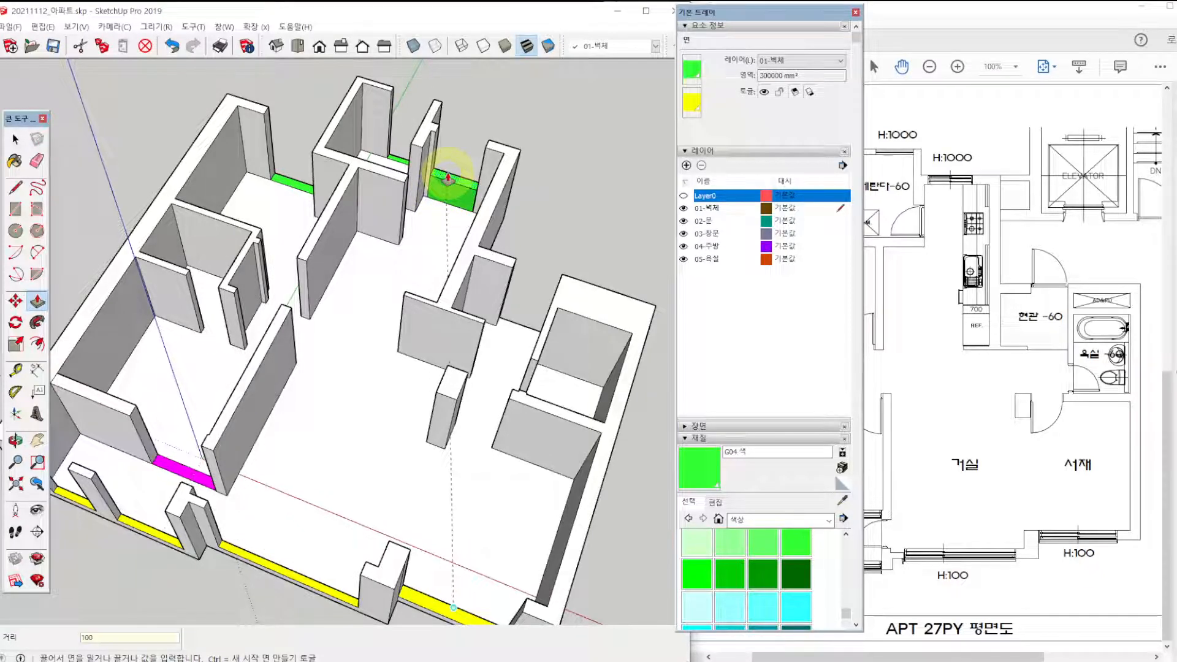
text(1000)
key(Return)
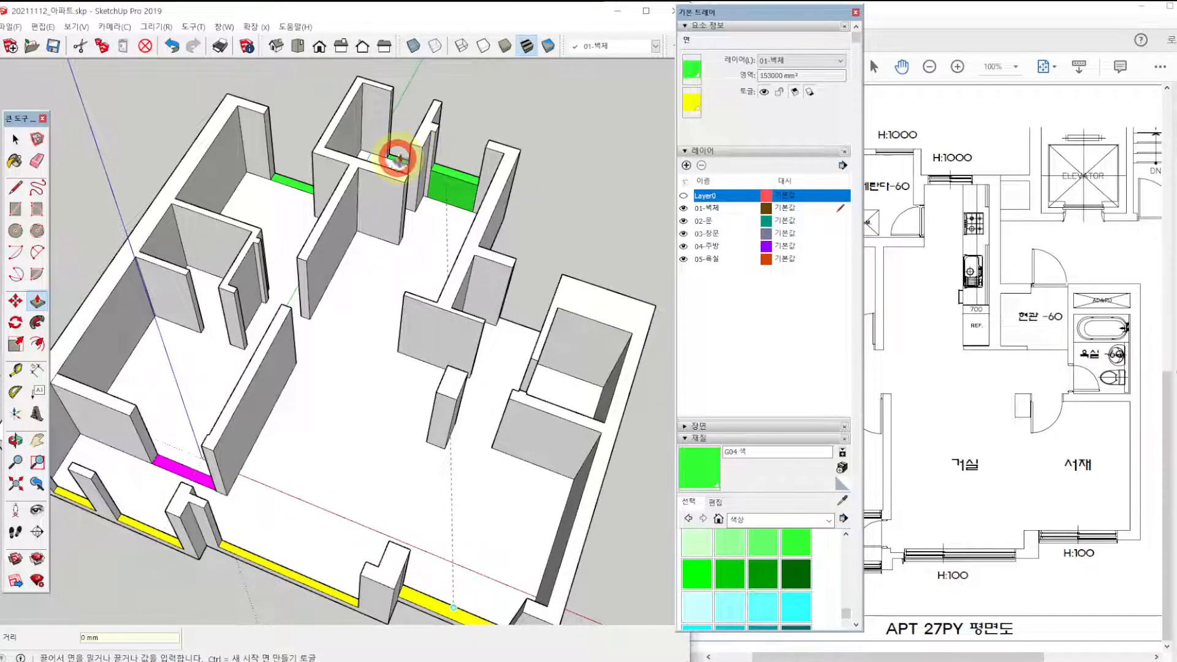
drag(398, 159, 413, 129)
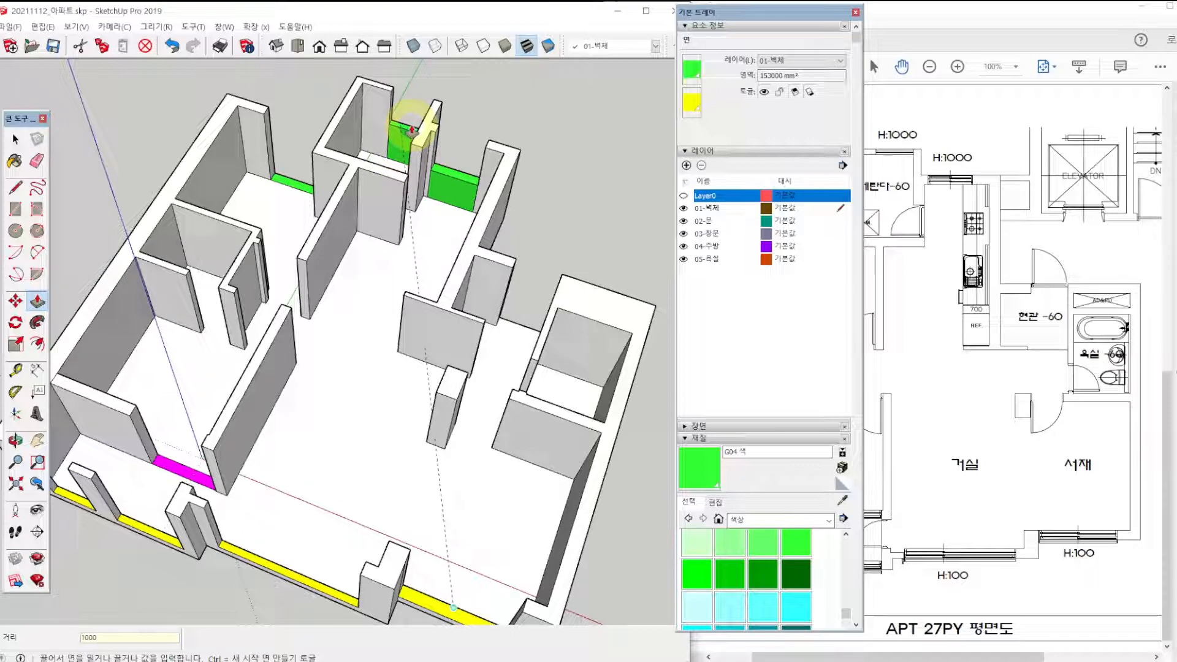
text(1000)
key(Return)
drag(295, 188, 301, 166)
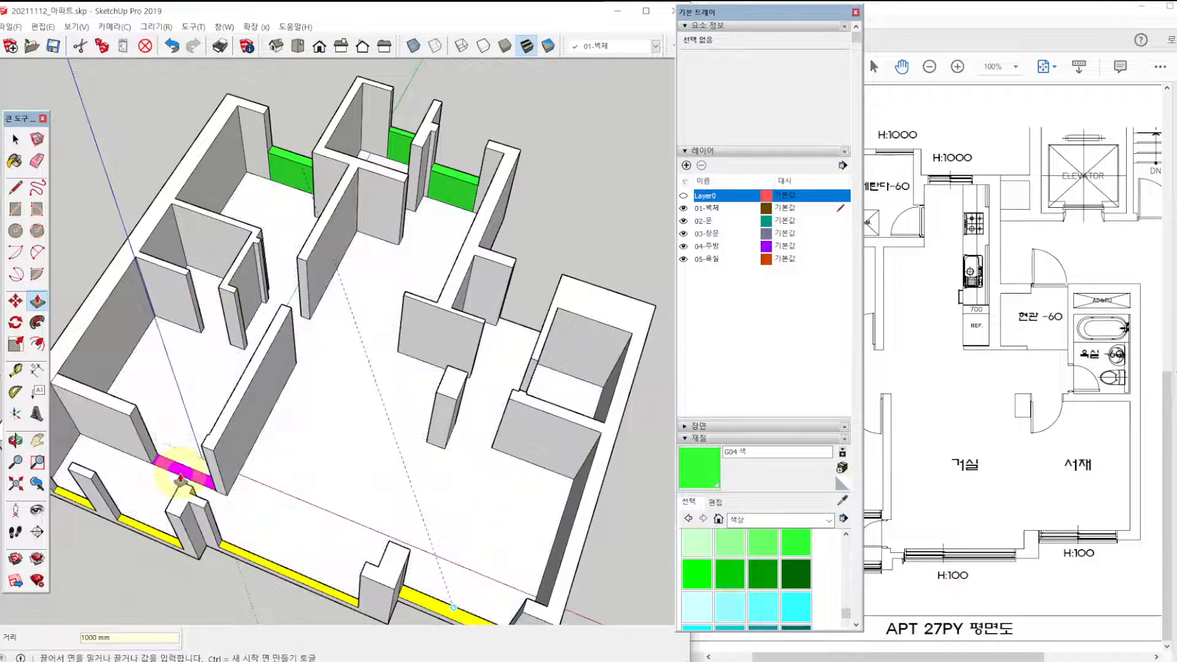
Raise the magenta window strip between the main bedroom and the front veranda by 450 mm.
drag(178, 475, 182, 460)
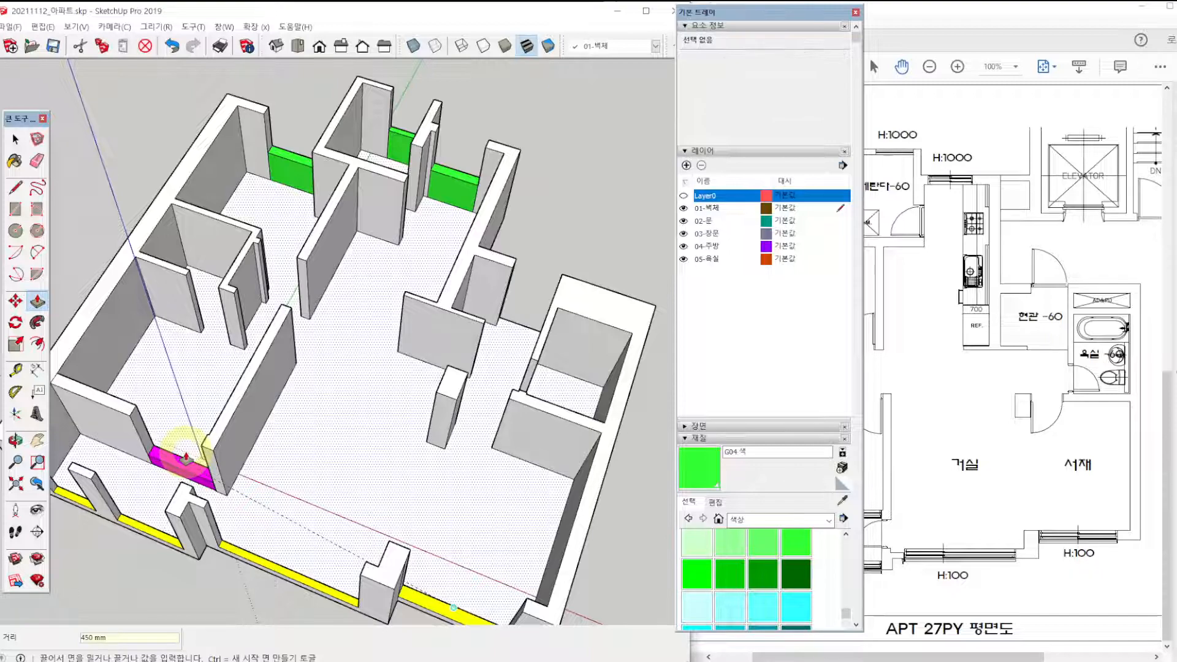
key(Return)
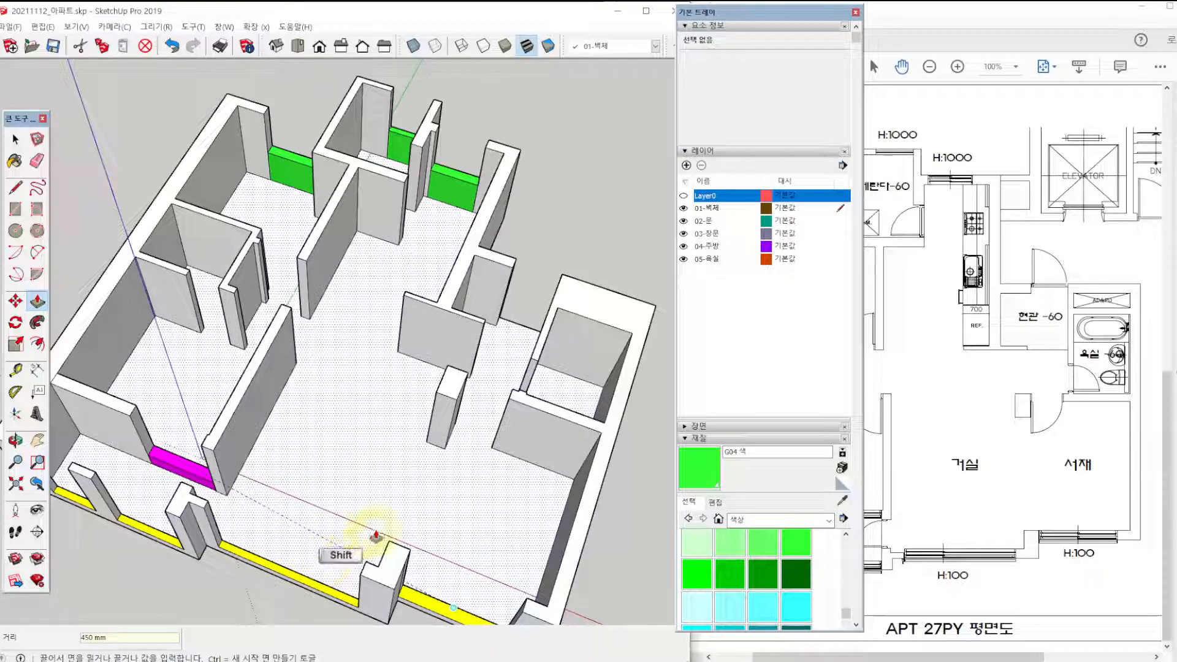
shift+middle_drag(376, 532, 399, 506)
Bring the floor plan PDF forward and compare its window height labels with the front, rear and main bedroom sills in the model.
click(958, 499)
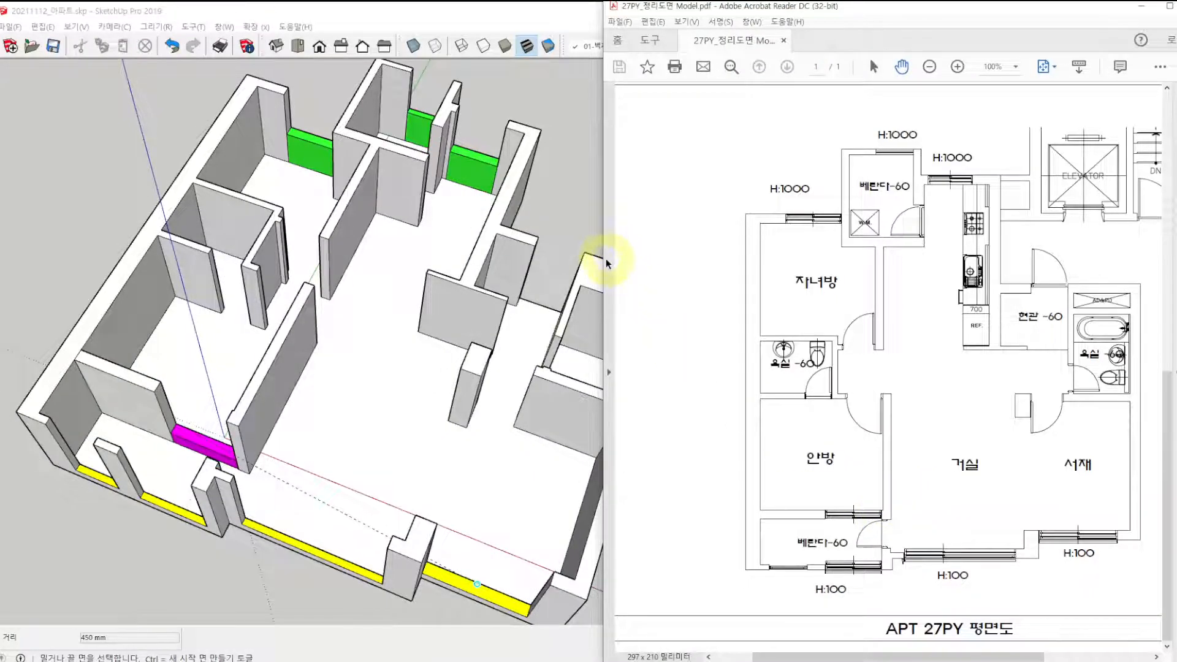
drag(631, 263, 659, 263)
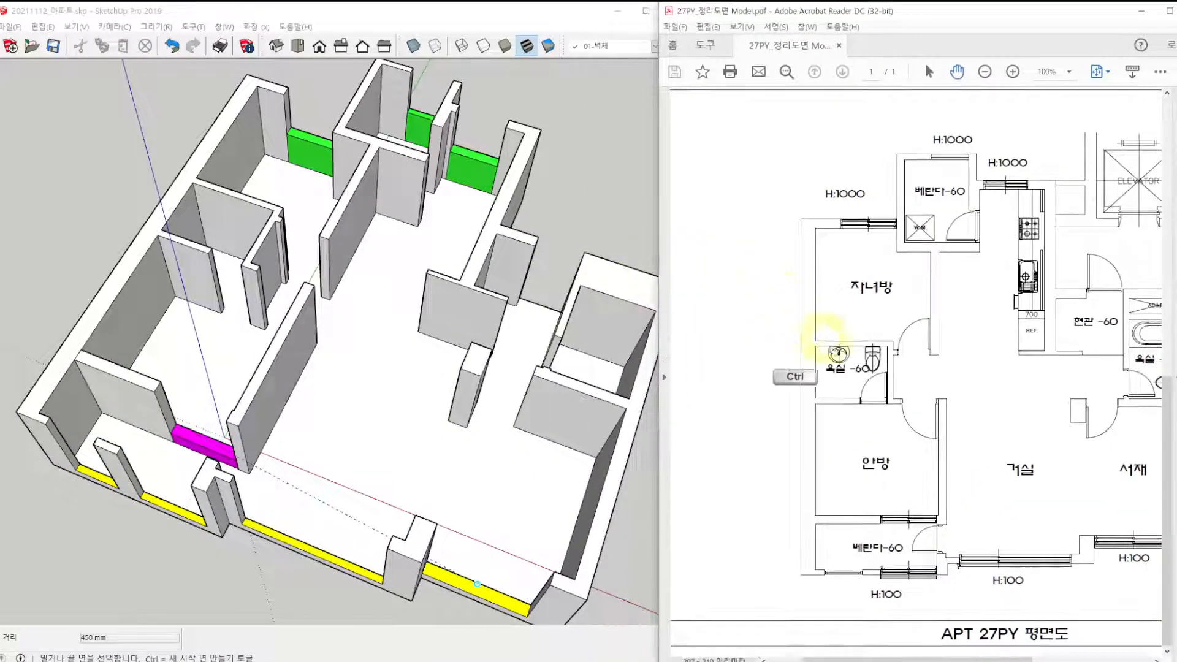
drag(881, 516, 937, 520)
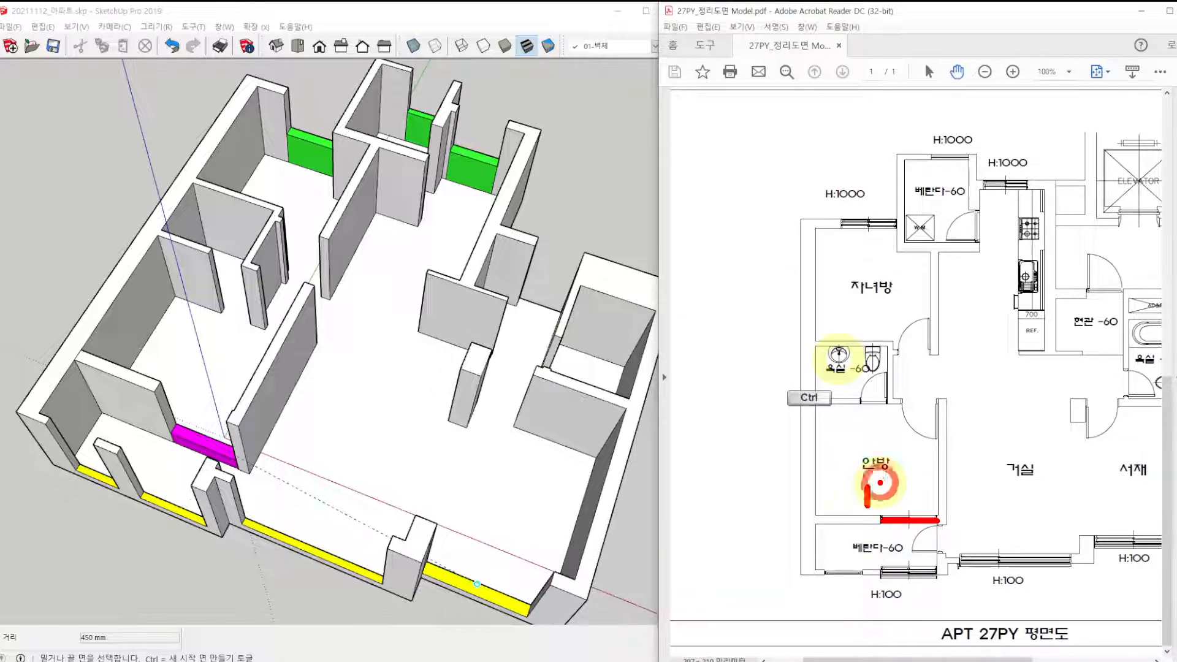
mouse_move(880, 482)
mouse_down()
mouse_move(879, 505)
mouse_move(880, 494)
mouse_up()
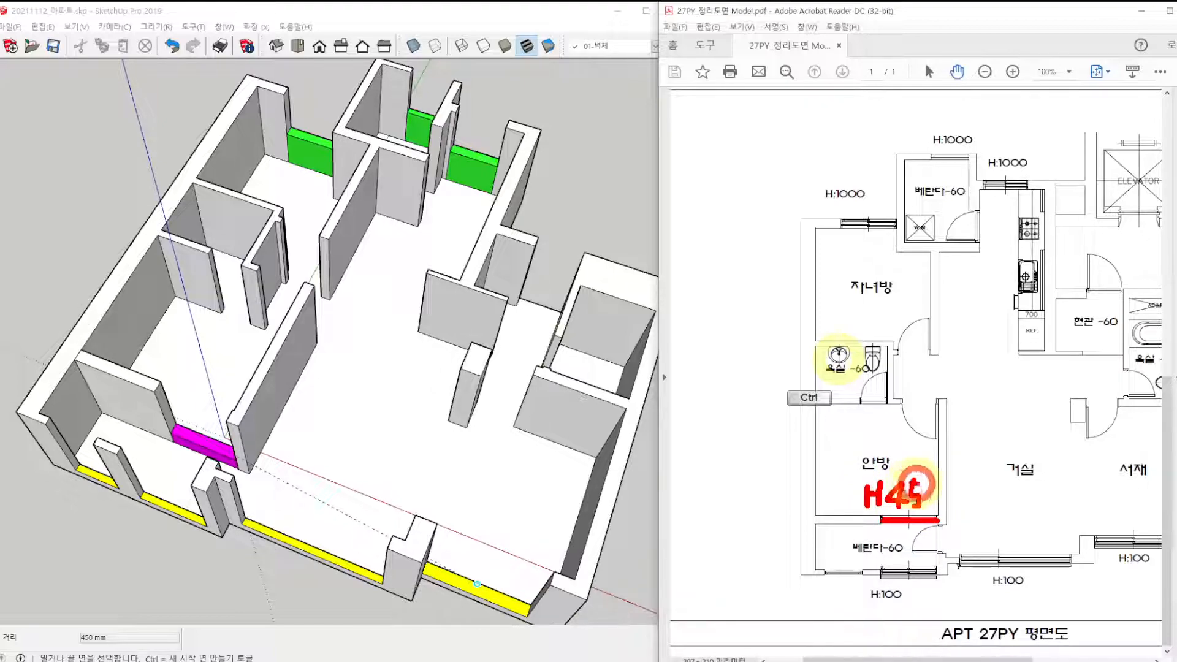
mouse_move(932, 485)
mouse_down()
mouse_move(930, 505)
mouse_move(944, 490)
mouse_move(931, 484)
mouse_up()
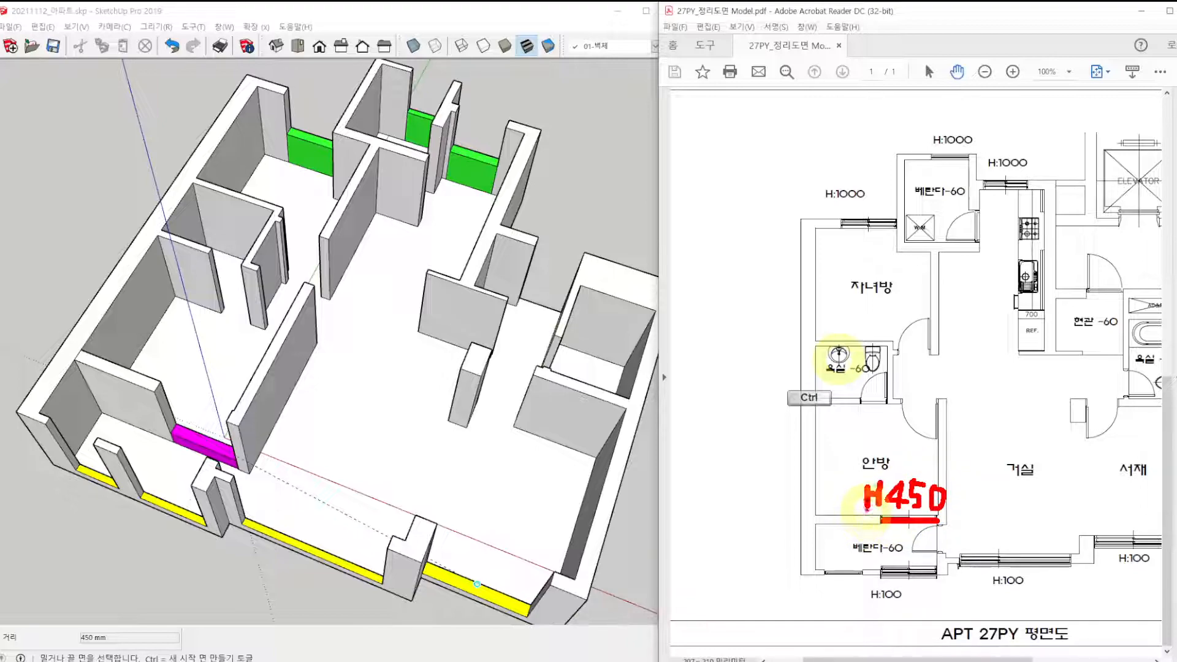
mouse_move(175, 512)
mouse_down()
mouse_move(166, 507)
mouse_move(184, 524)
mouse_up()
mouse_move(282, 508)
mouse_down()
mouse_move(264, 544)
mouse_move(301, 554)
mouse_move(304, 532)
mouse_move(332, 545)
mouse_up()
mouse_move(366, 555)
mouse_down()
mouse_move(356, 571)
mouse_move(366, 557)
mouse_up()
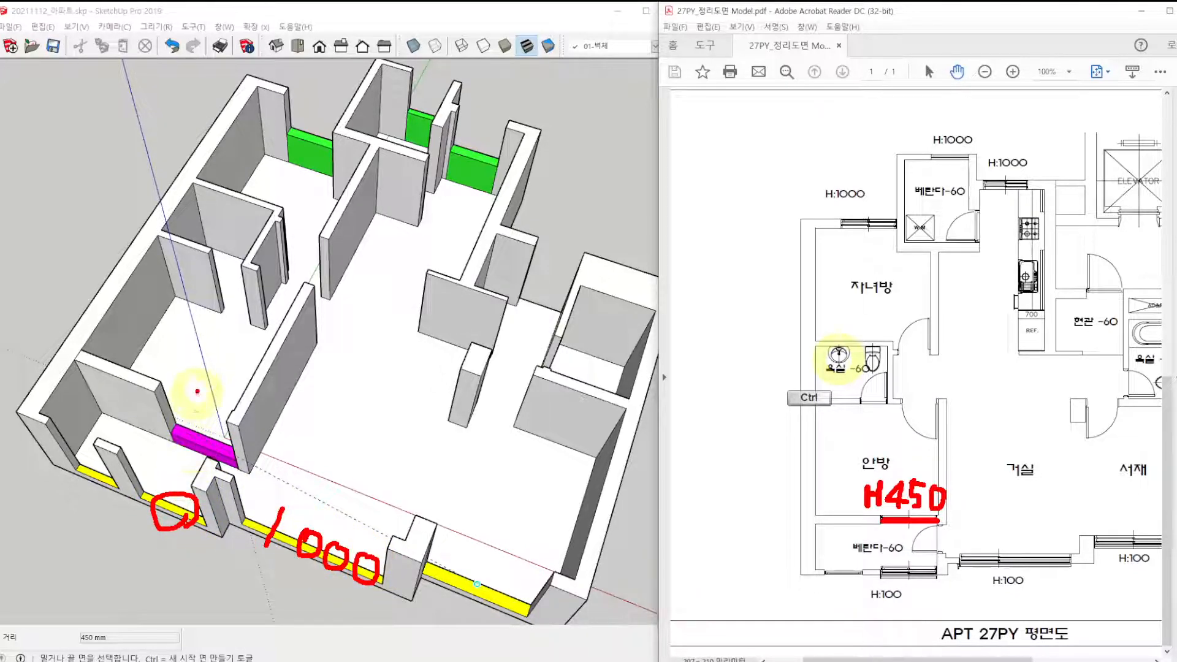
mouse_move(199, 390)
mouse_down()
mouse_move(210, 421)
mouse_move(182, 433)
mouse_up()
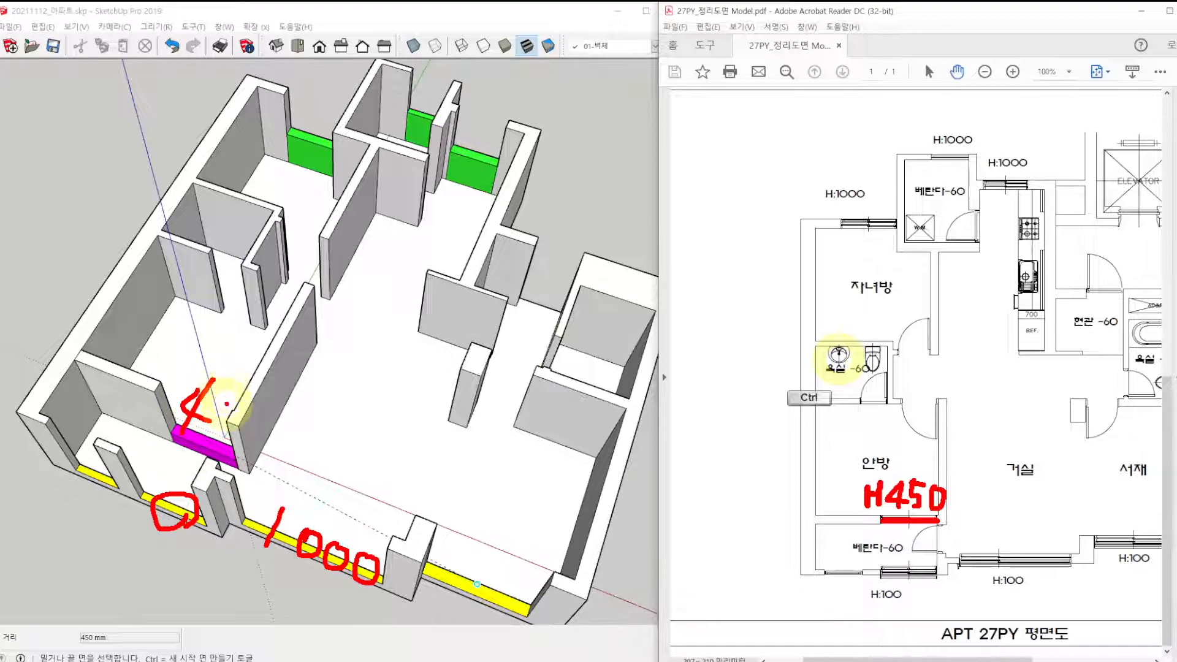
key(Escape)
key(ctrl+2)
drag(331, 550, 362, 573)
drag(198, 404, 215, 410)
drag(219, 365, 187, 432)
mouse_move(223, 384)
mouse_down()
mouse_move(225, 407)
mouse_move(247, 393)
mouse_up()
mouse_move(494, 145)
mouse_down()
mouse_move(484, 168)
mouse_move(559, 177)
mouse_up()
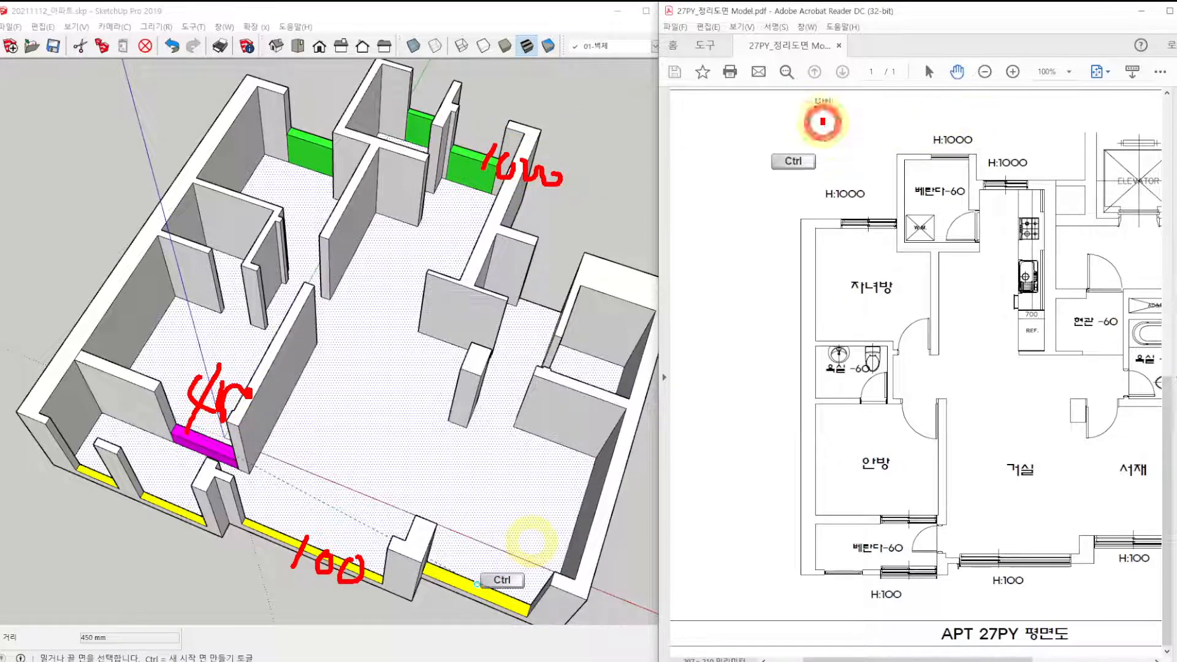
ctrl+drag(822, 116, 1038, 213)
mouse_move(797, 546)
ctrl+mouse_down()
mouse_move(1140, 632)
mouse_move(1170, 613)
ctrl+mouse_up()
ctrl+drag(858, 505, 972, 532)
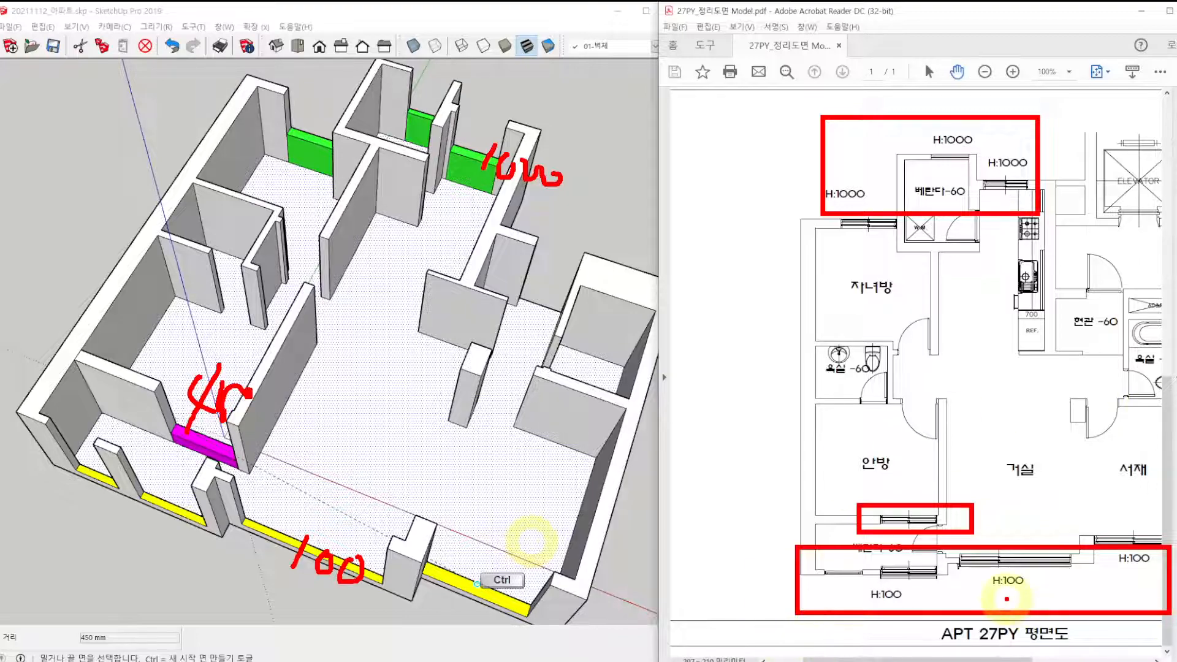
key(Escape)
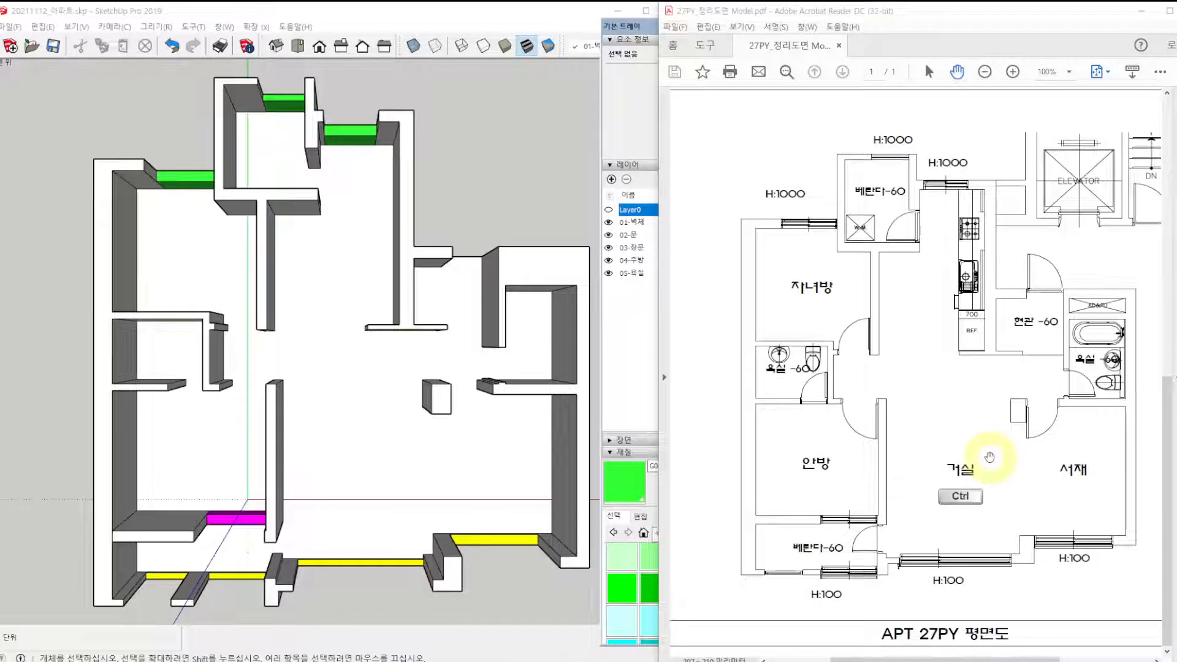
Examine the door positions on the floor plan at the entrance, study, bedrooms, verandas and bathrooms.
ctrl+drag(1013, 247, 1072, 305)
ctrl+drag(1021, 385, 1067, 441)
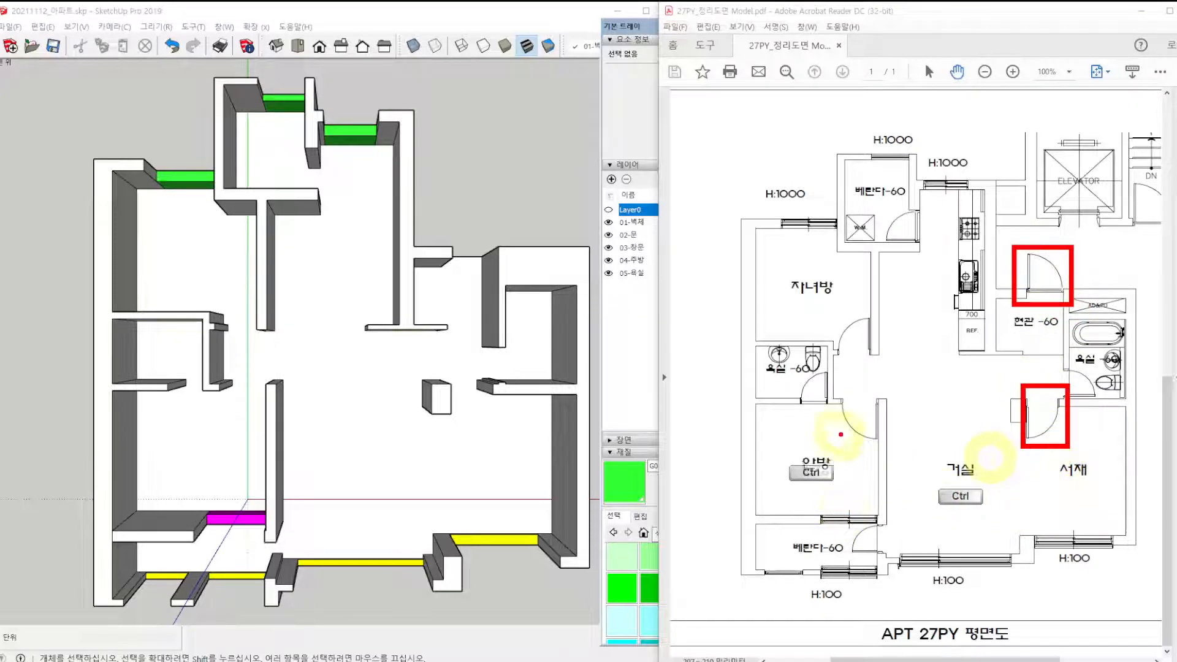
ctrl+drag(835, 397, 896, 446)
ctrl+drag(817, 307, 878, 364)
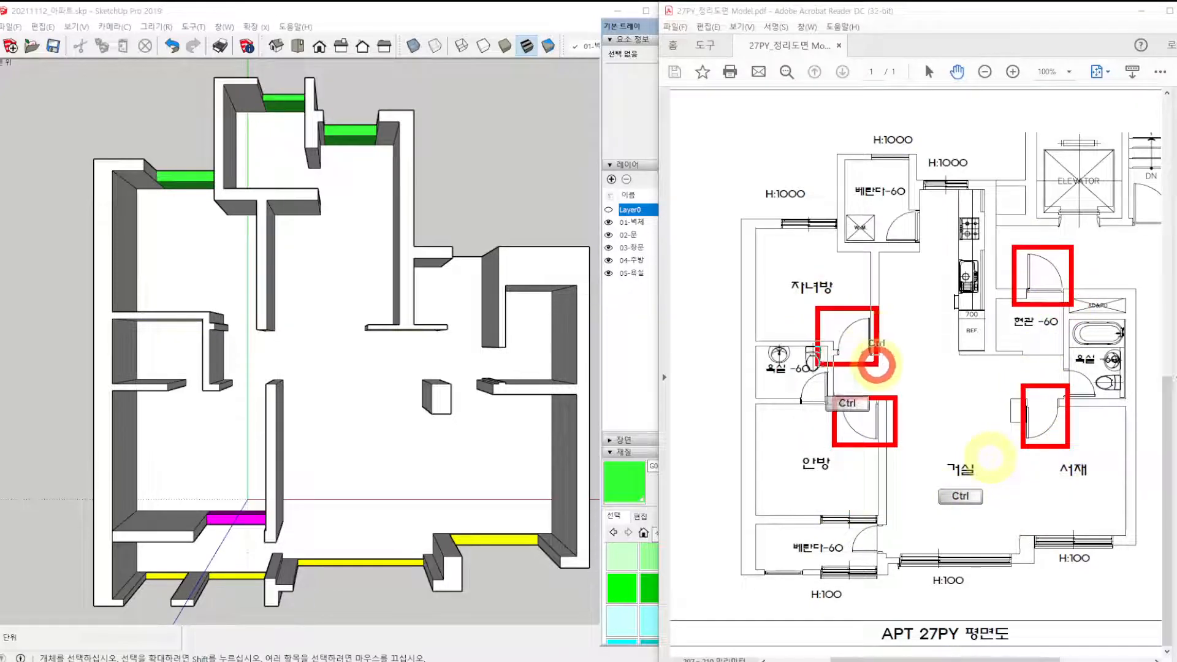
mouse_move(913, 247)
mouse_down()
mouse_move(881, 235)
mouse_move(907, 250)
mouse_move(905, 265)
mouse_up()
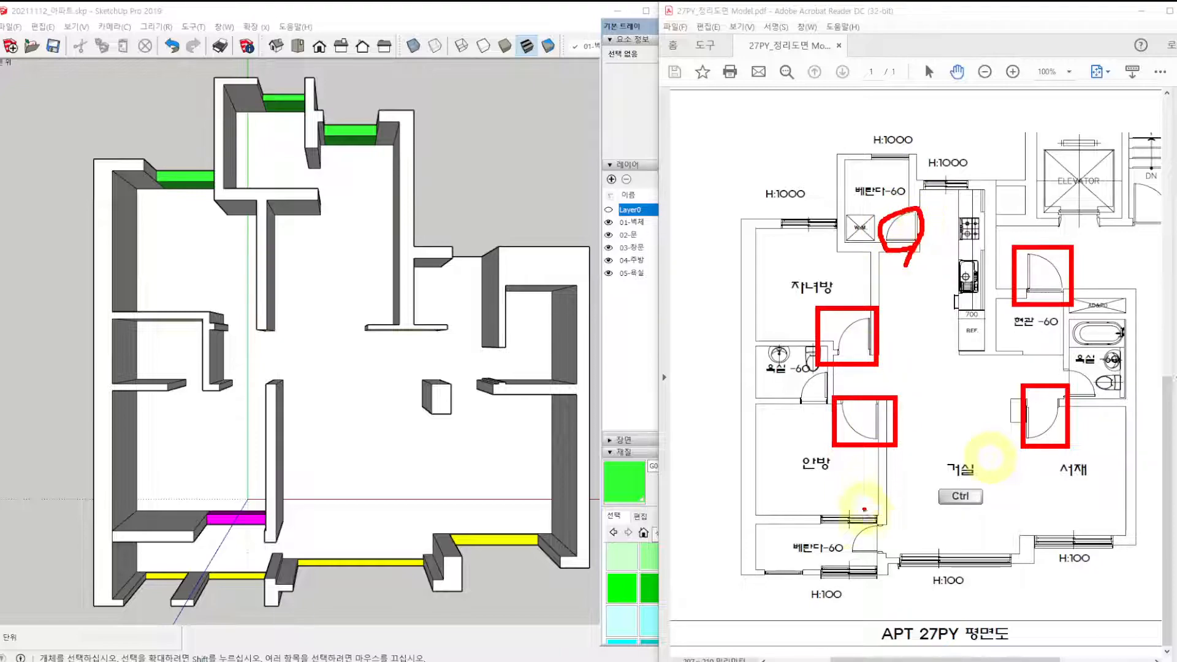
mouse_move(849, 533)
mouse_down()
mouse_move(875, 551)
mouse_move(855, 555)
mouse_up()
drag(828, 392, 814, 401)
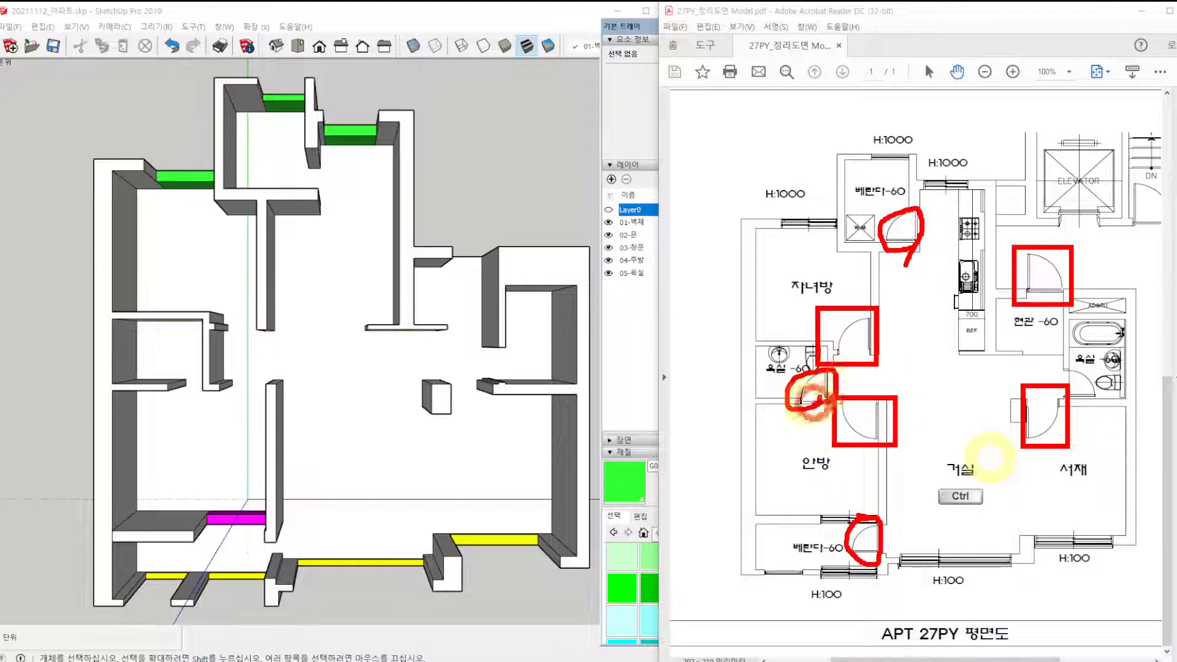
mouse_move(1071, 376)
mouse_down()
mouse_move(1063, 392)
mouse_move(1086, 400)
mouse_up()
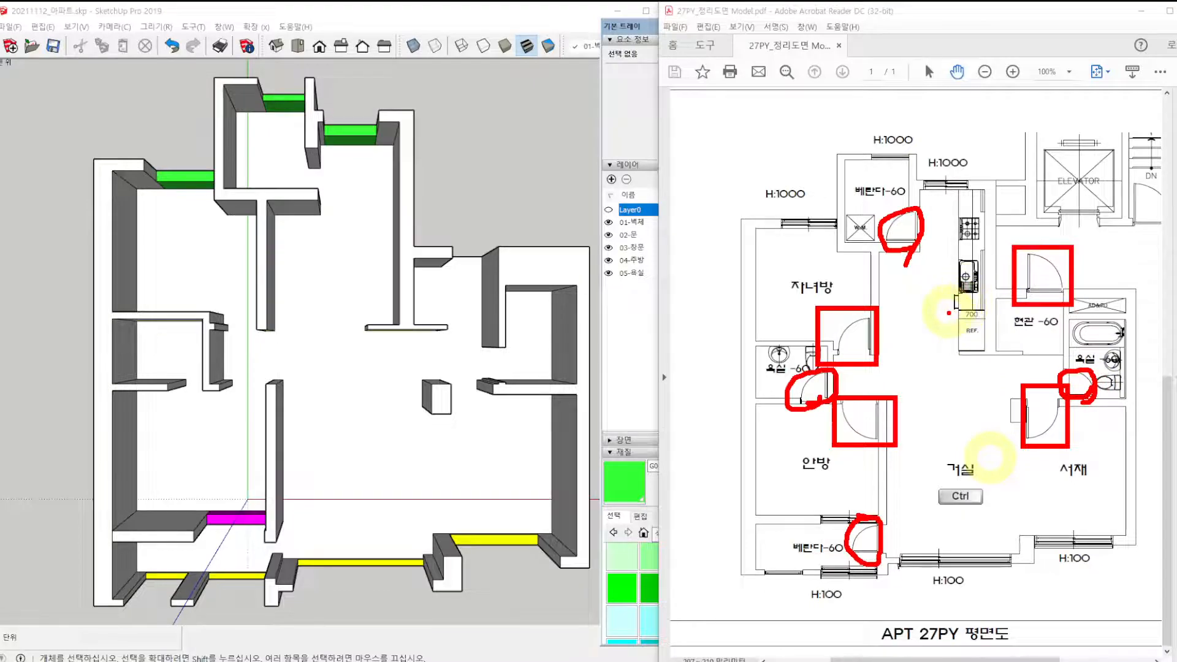
key(Escape)
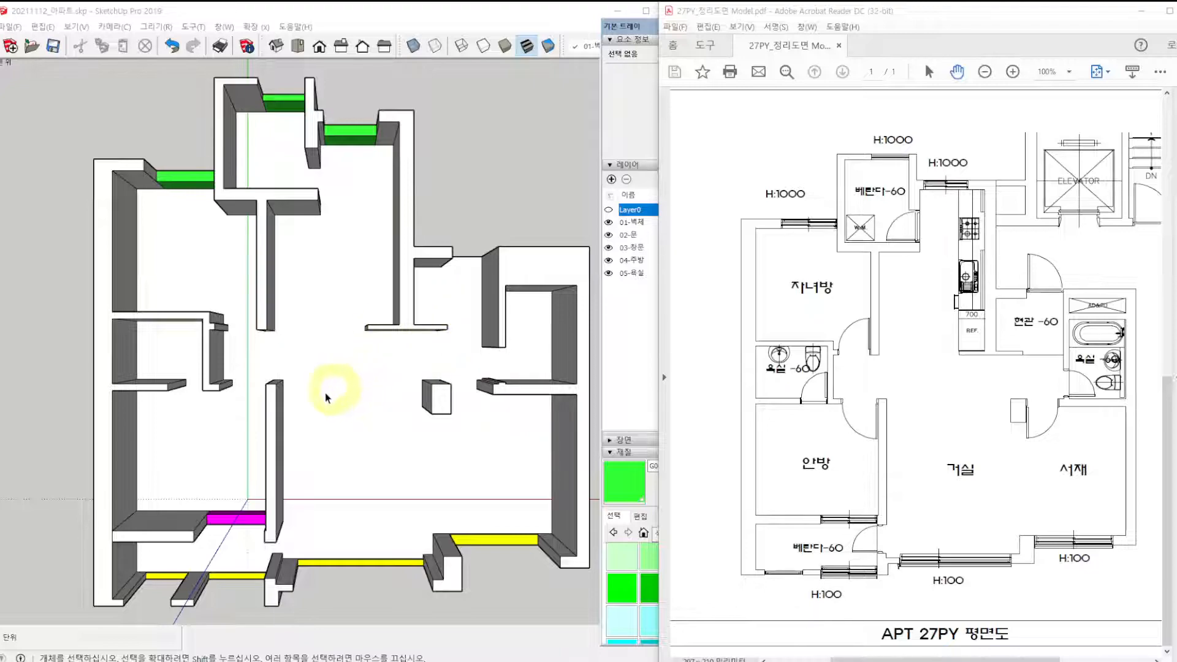
Draw a 900 x 220 mm rectangle at wall-top level across the study doorway, from the pillar corner to the wall end.
mouse_move(263, 441)
middle_down()
mouse_move(284, 386)
mouse_move(369, 305)
middle_up()
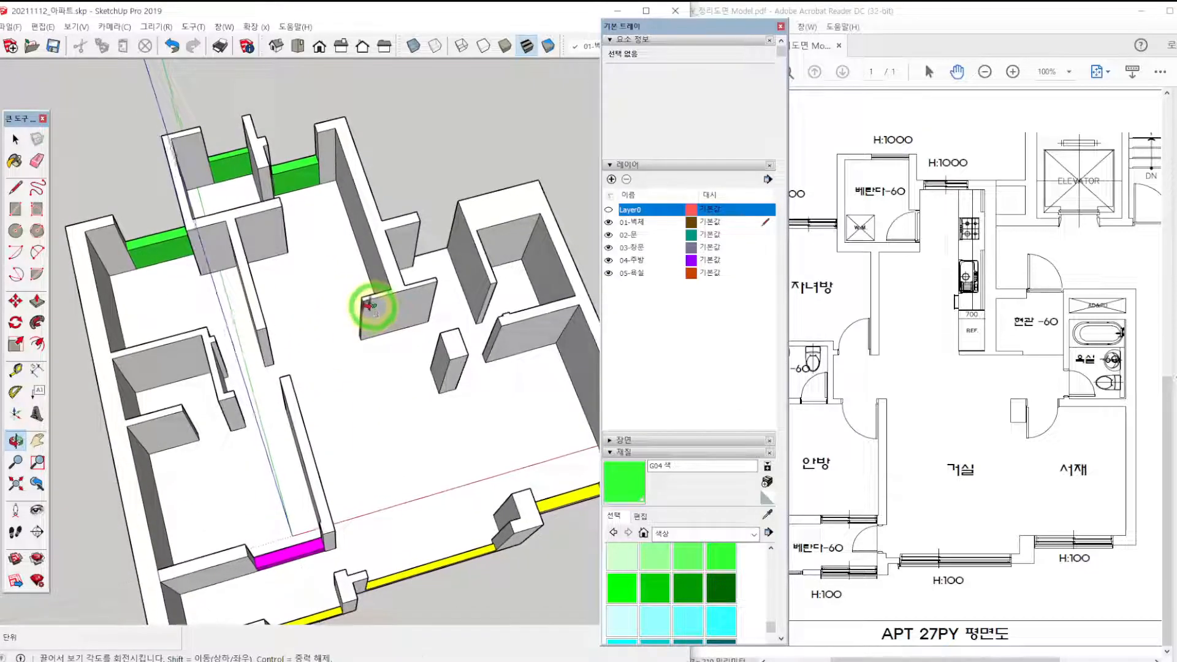
scroll(484, 337, up, 5)
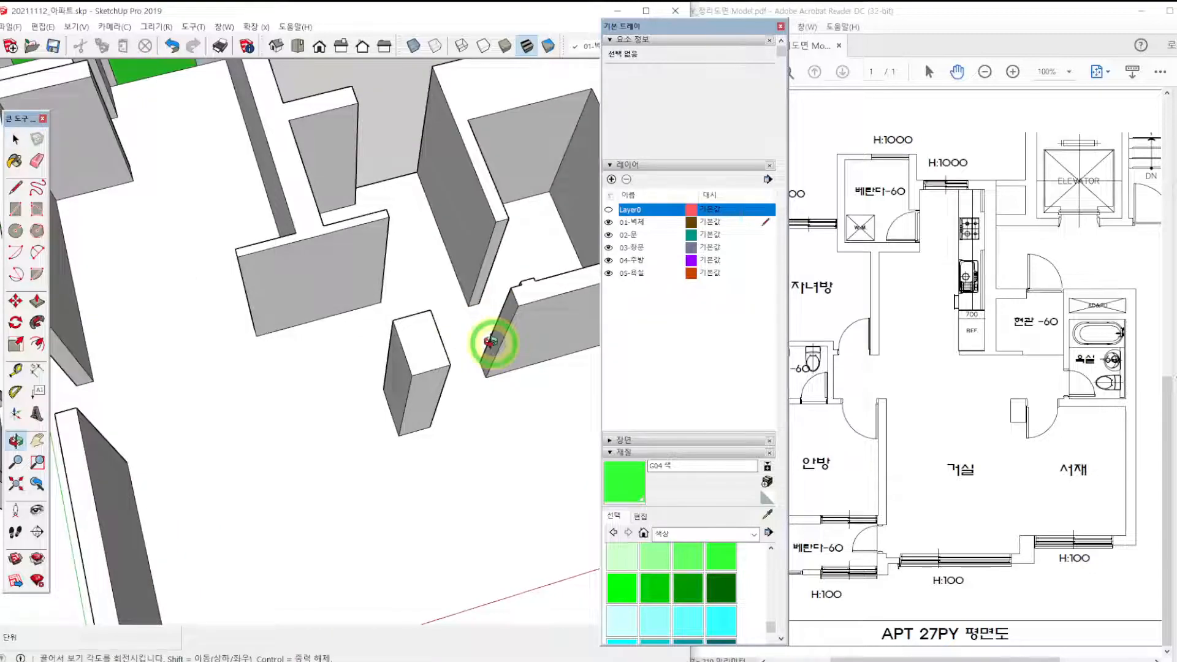
middle_drag(490, 341, 411, 336)
mouse_move(484, 315)
middle_down()
mouse_move(410, 326)
mouse_move(345, 369)
mouse_move(390, 431)
middle_up()
scroll(344, 370, up, 3)
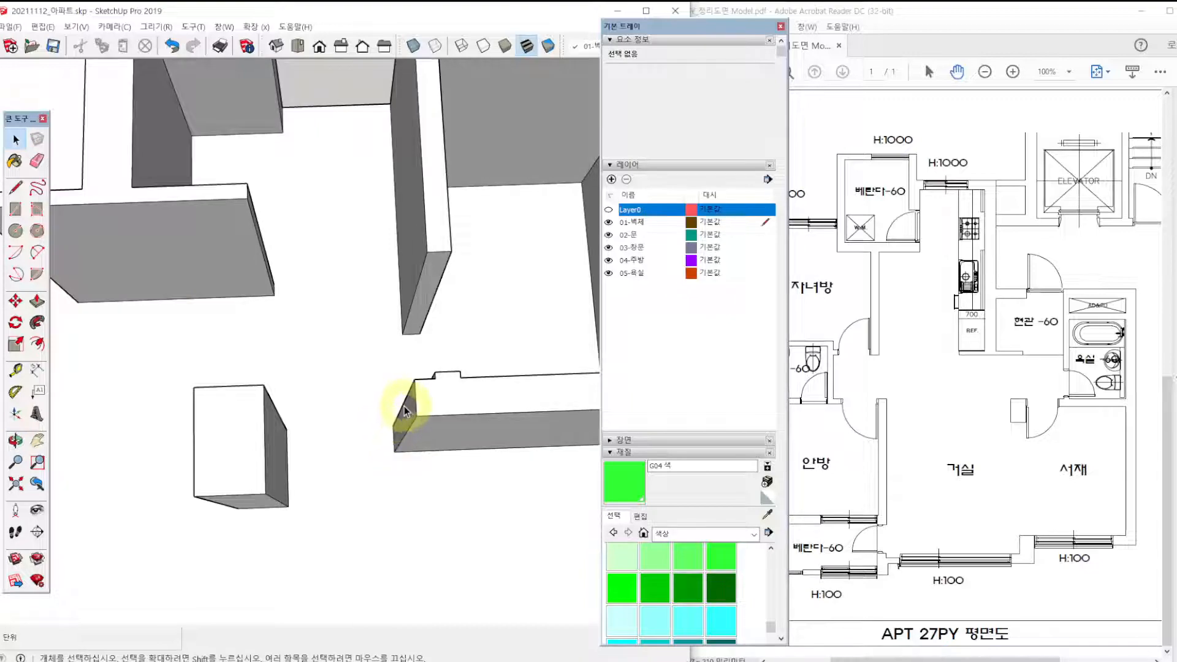
key(r)
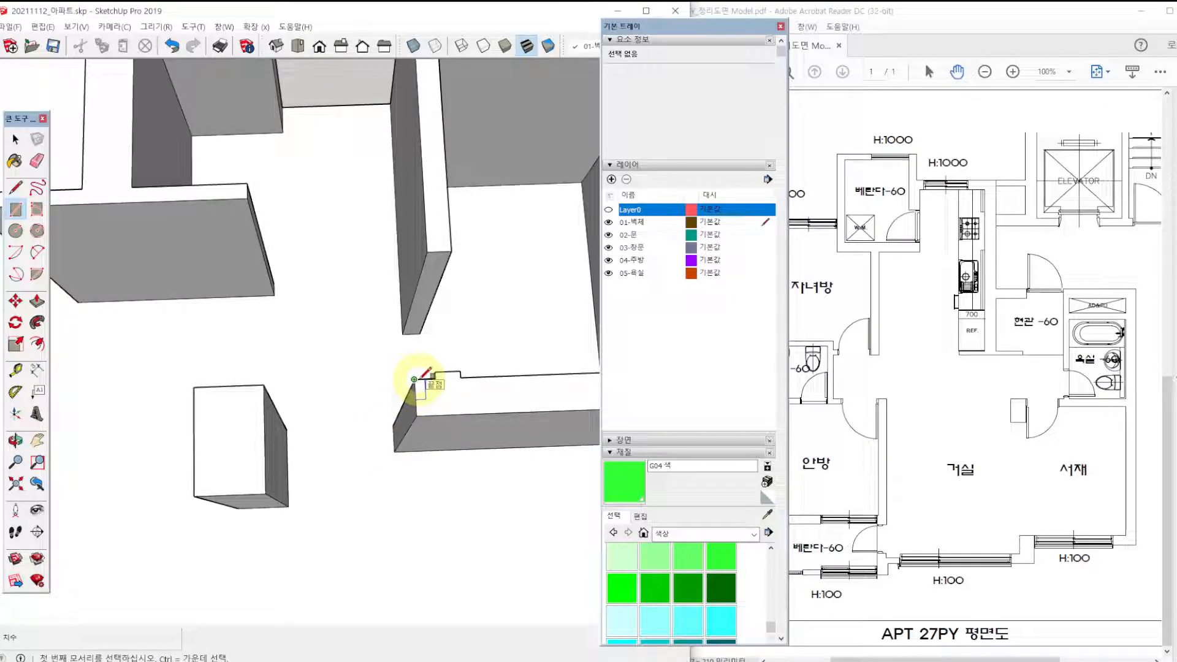
click(264, 384)
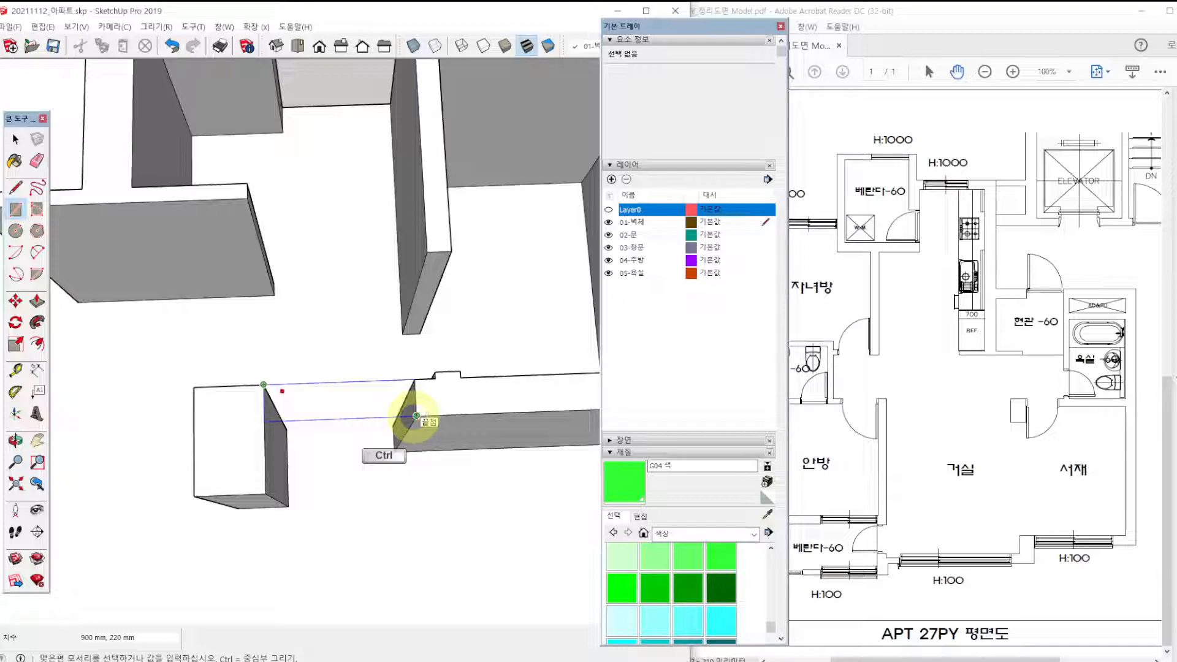
shift+drag(273, 387, 399, 387)
shift+drag(293, 421, 412, 414)
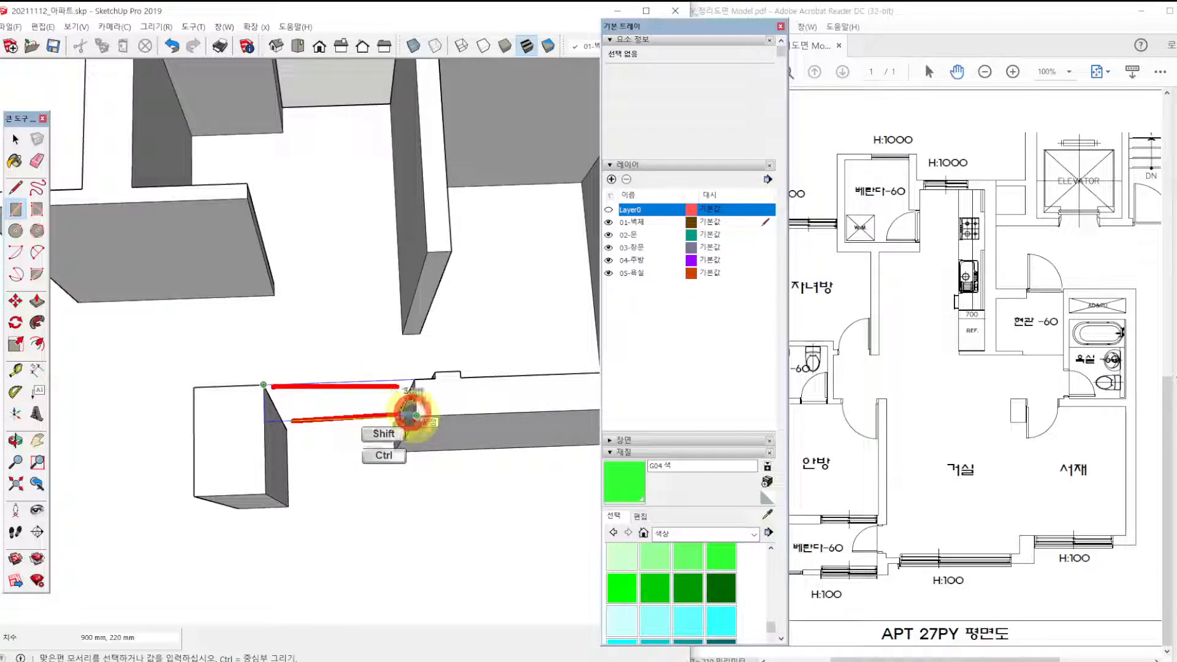
shift+drag(260, 385, 260, 423)
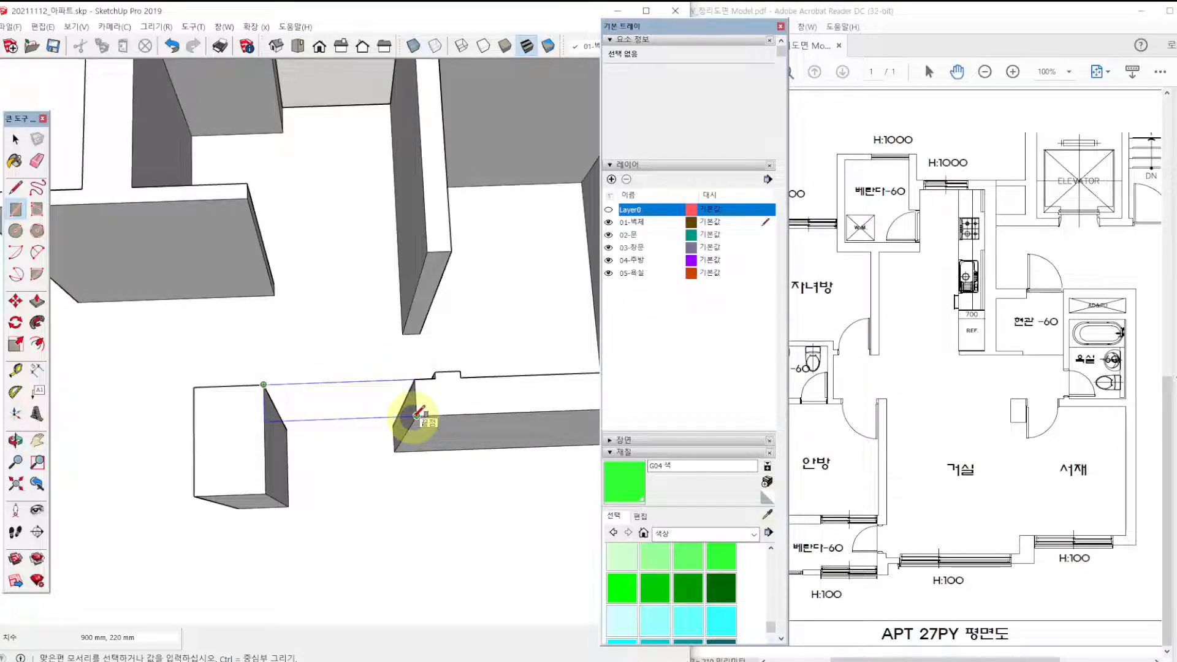
click(416, 415)
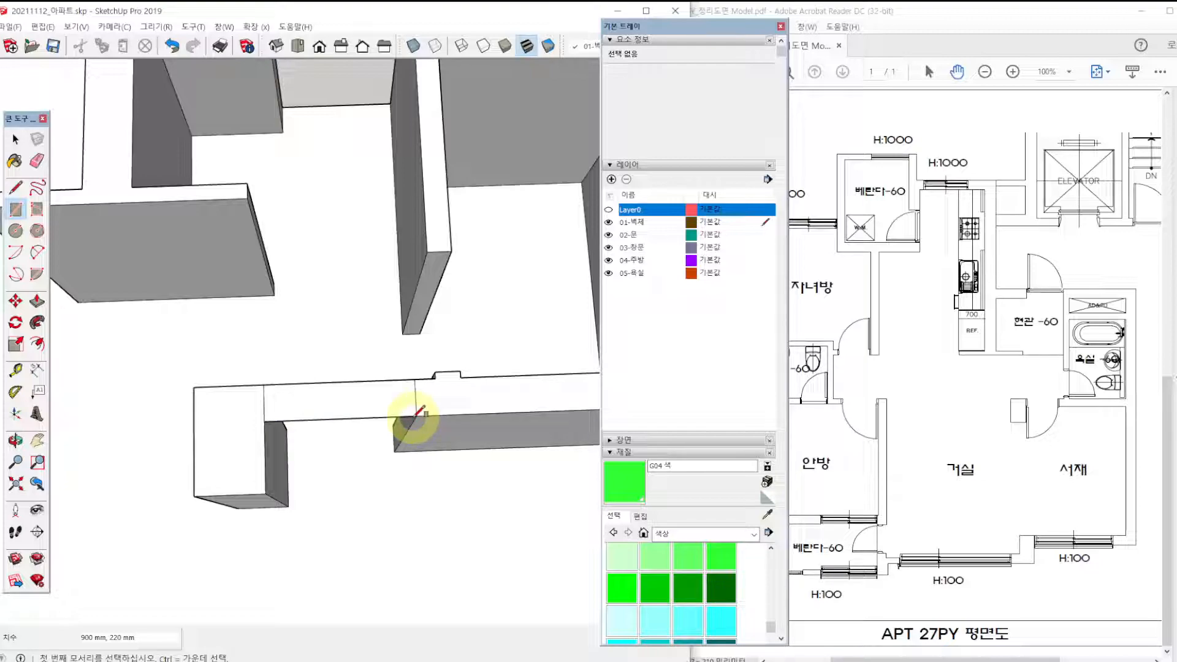
Paint the rectangle spanning the study doorway with the cyan colour H04.
middle_drag(448, 331, 382, 343)
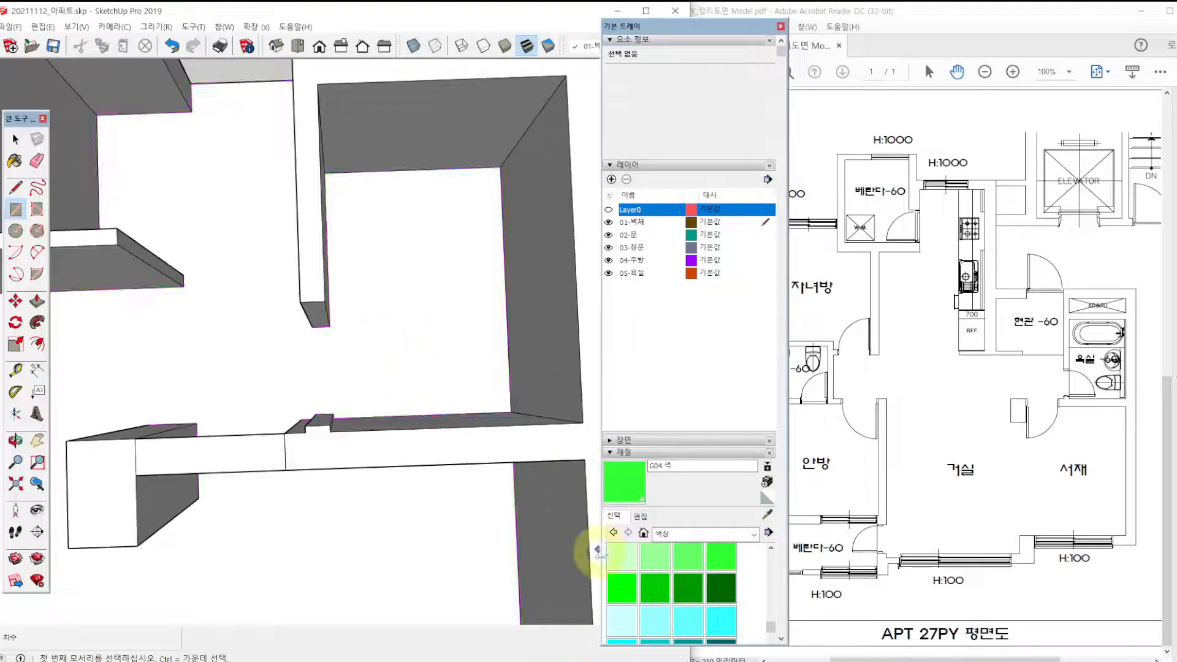
click(691, 622)
click(235, 451)
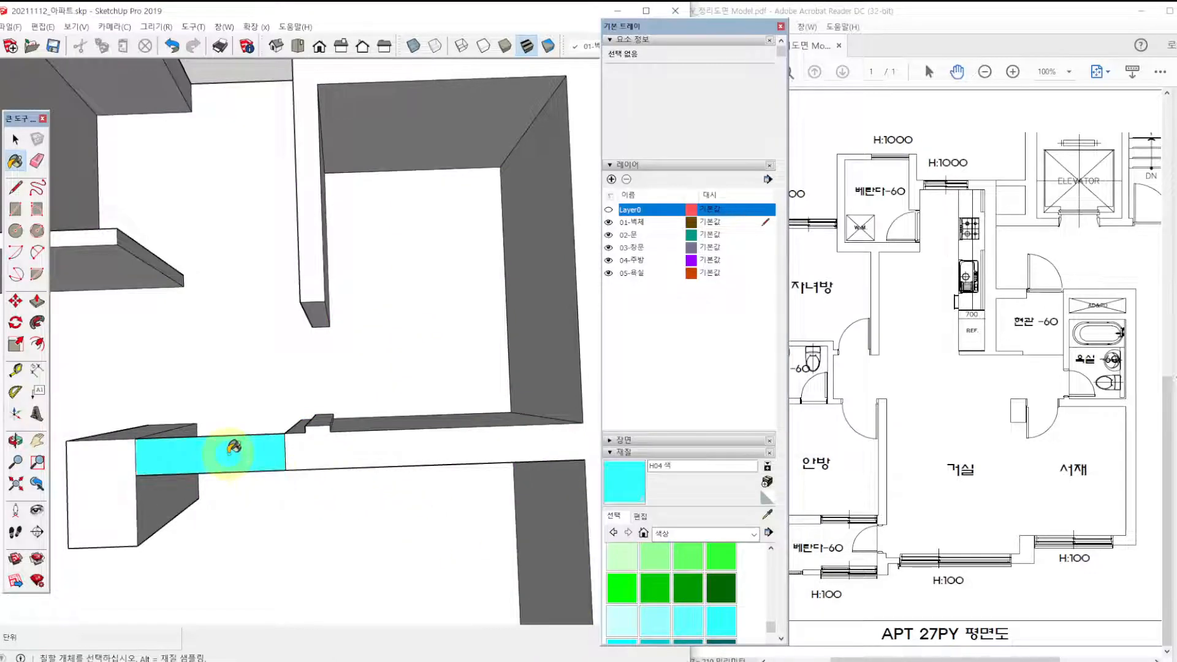
Draw a 750 x 155 mm rectangle at wall-top level across the doorway of the bathroom beside the study.
key(r)
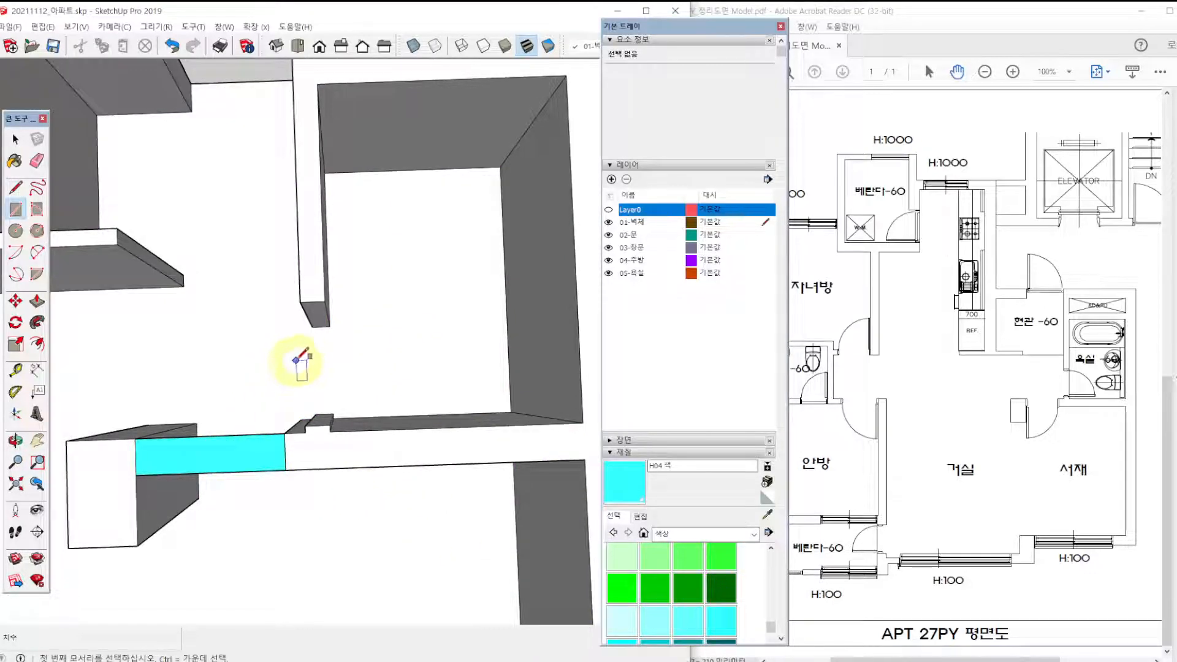
click(300, 302)
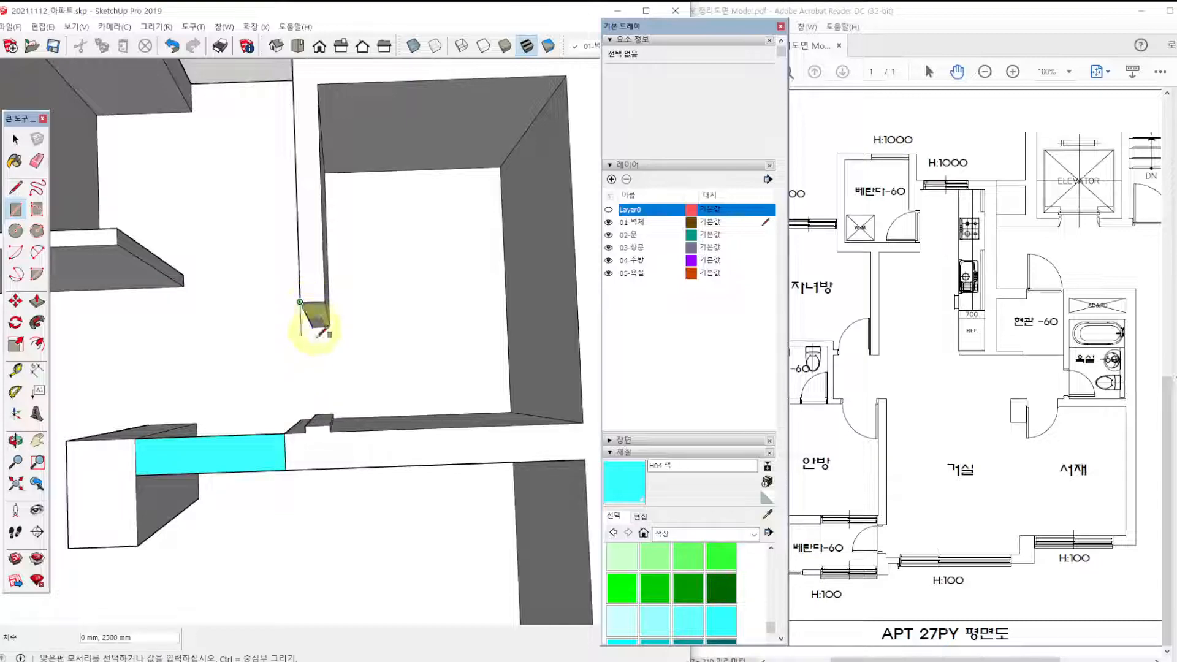
click(330, 422)
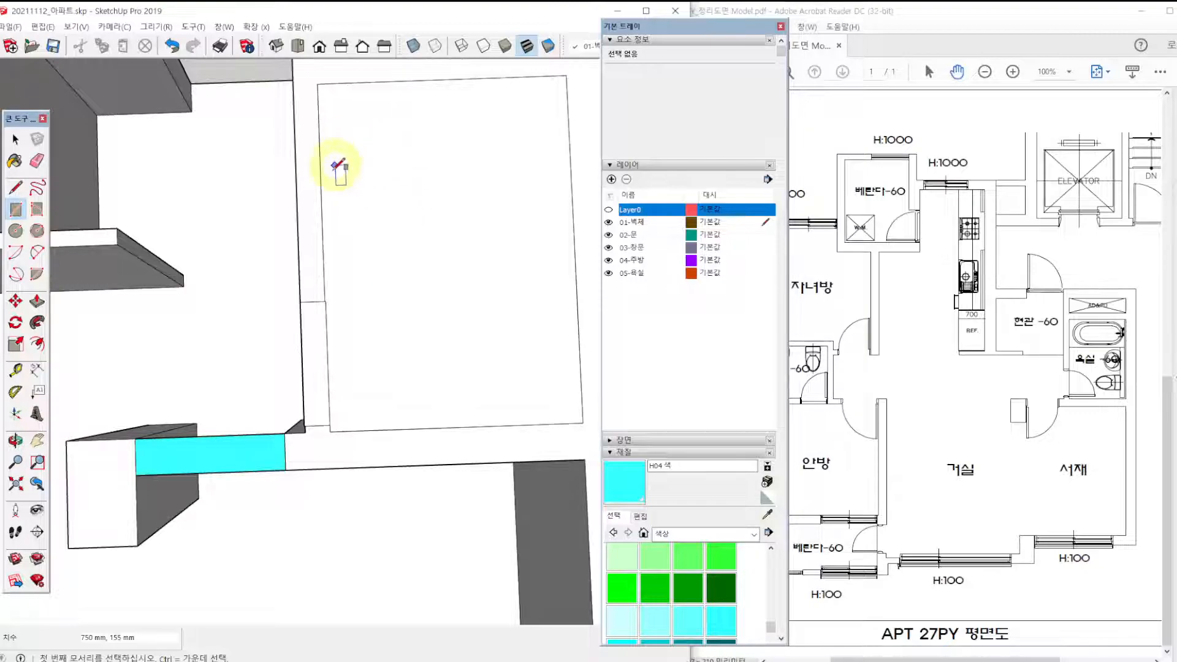
Delete the unwanted face covering the top of the bathroom beside the study, keeping the doorway rectangle.
key(space)
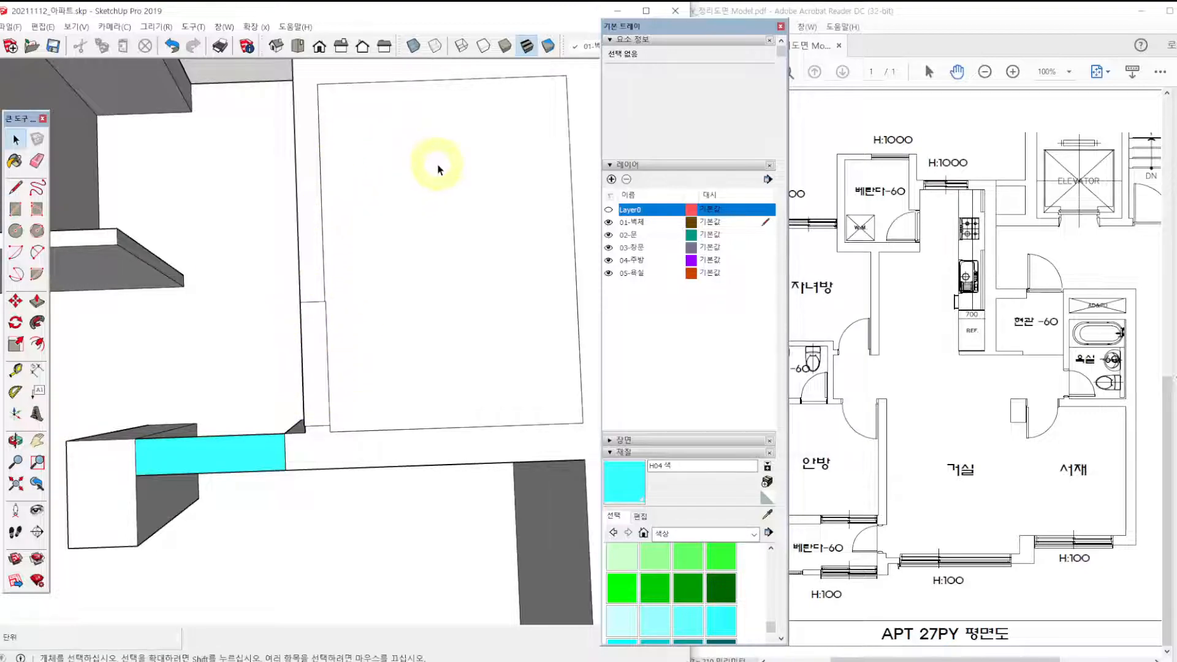
click(438, 165)
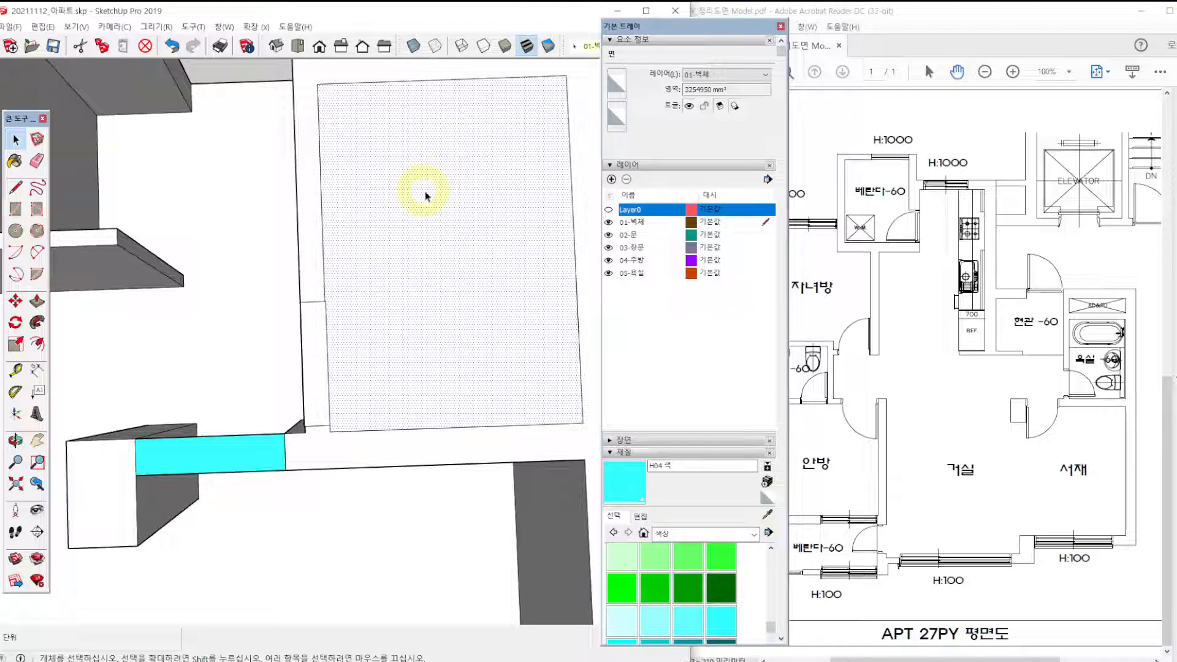
key(Delete)
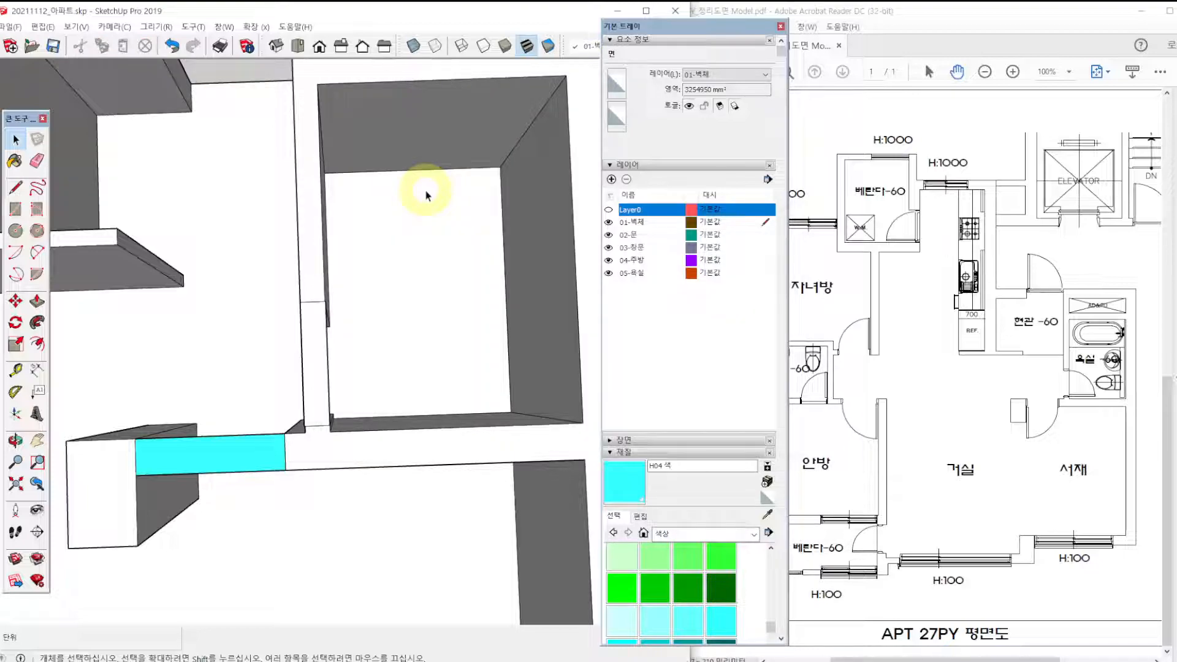
key(ctrl+z)
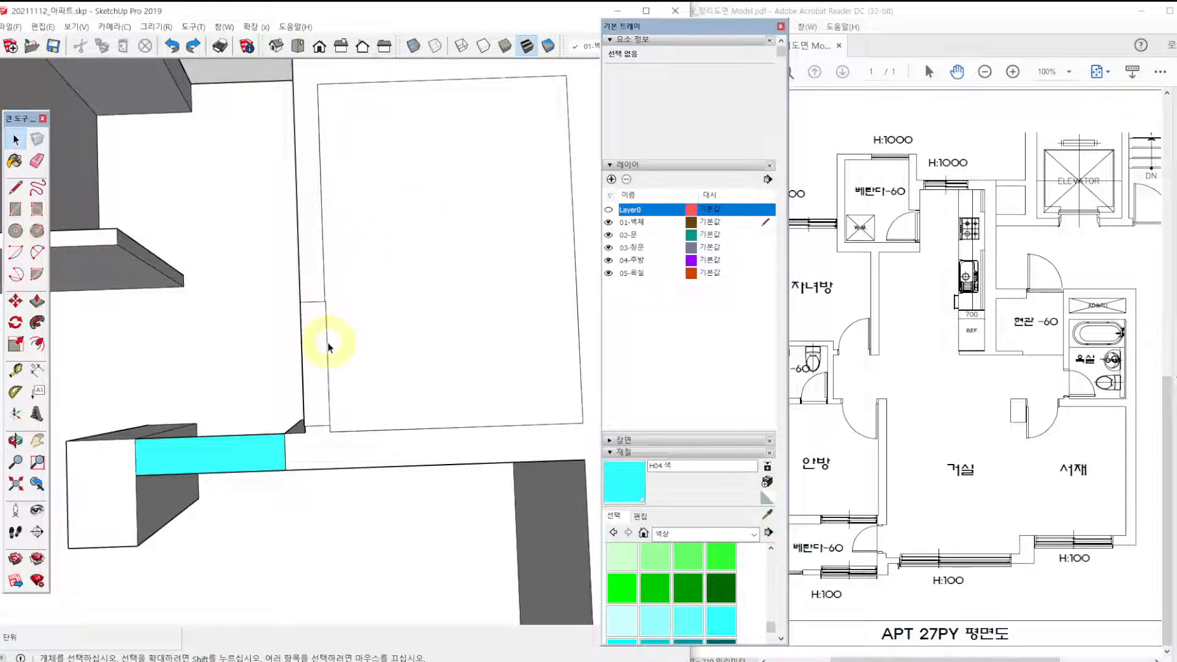
scroll(327, 334, up, 5)
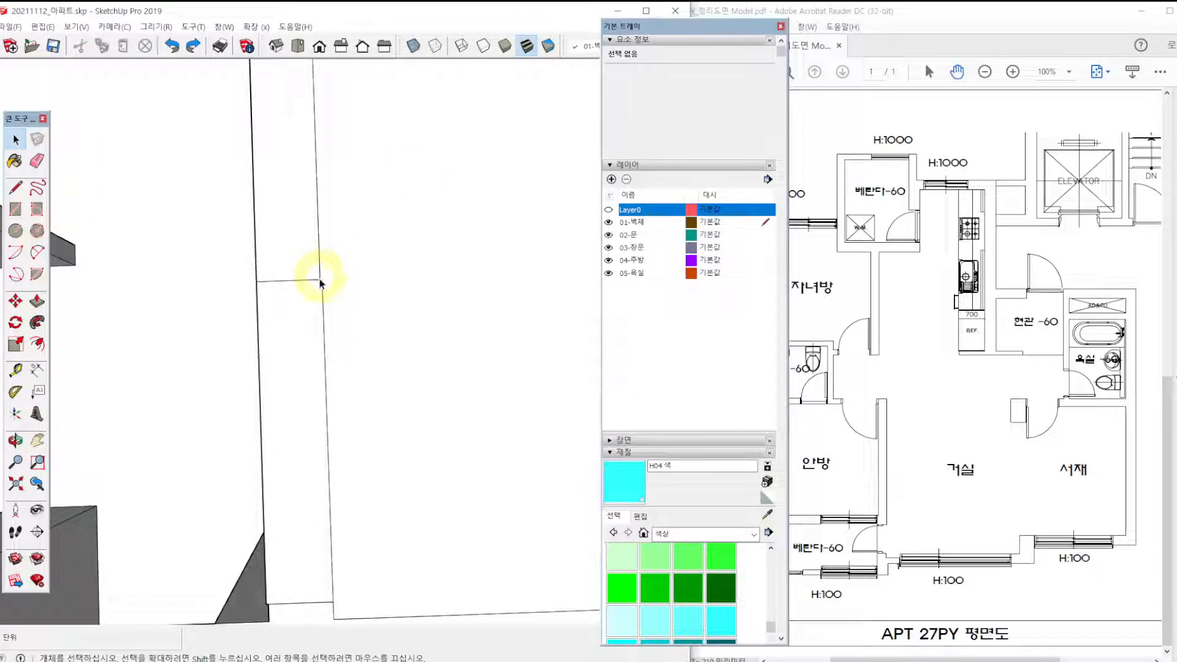
scroll(325, 321, down, 5)
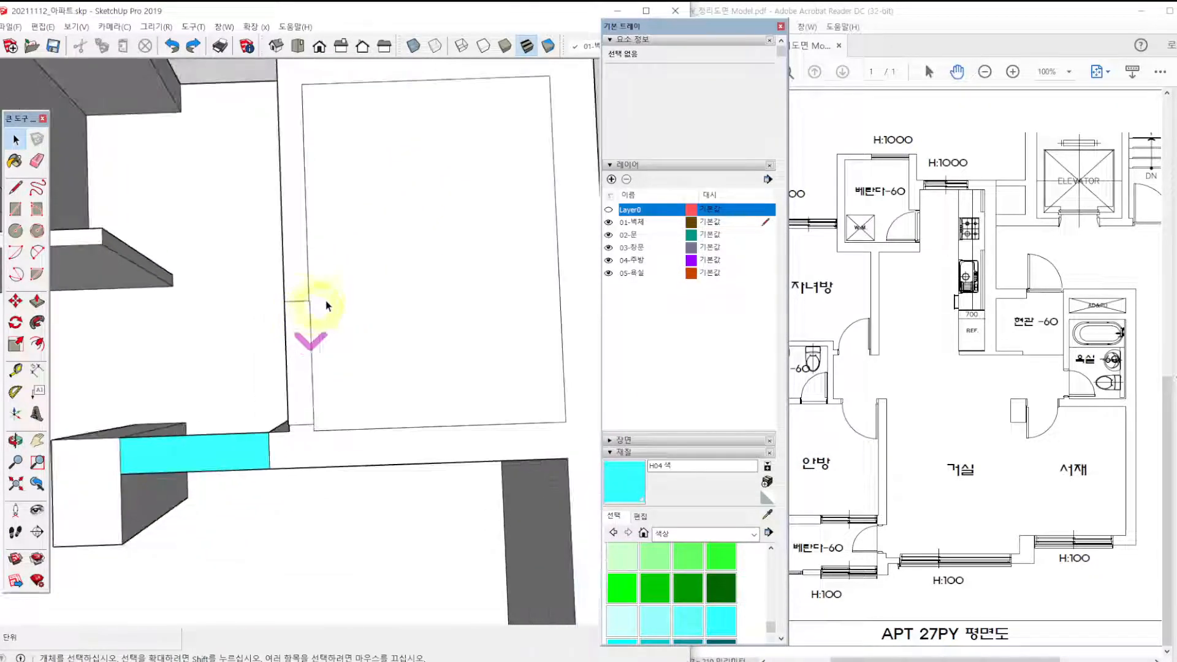
click(381, 258)
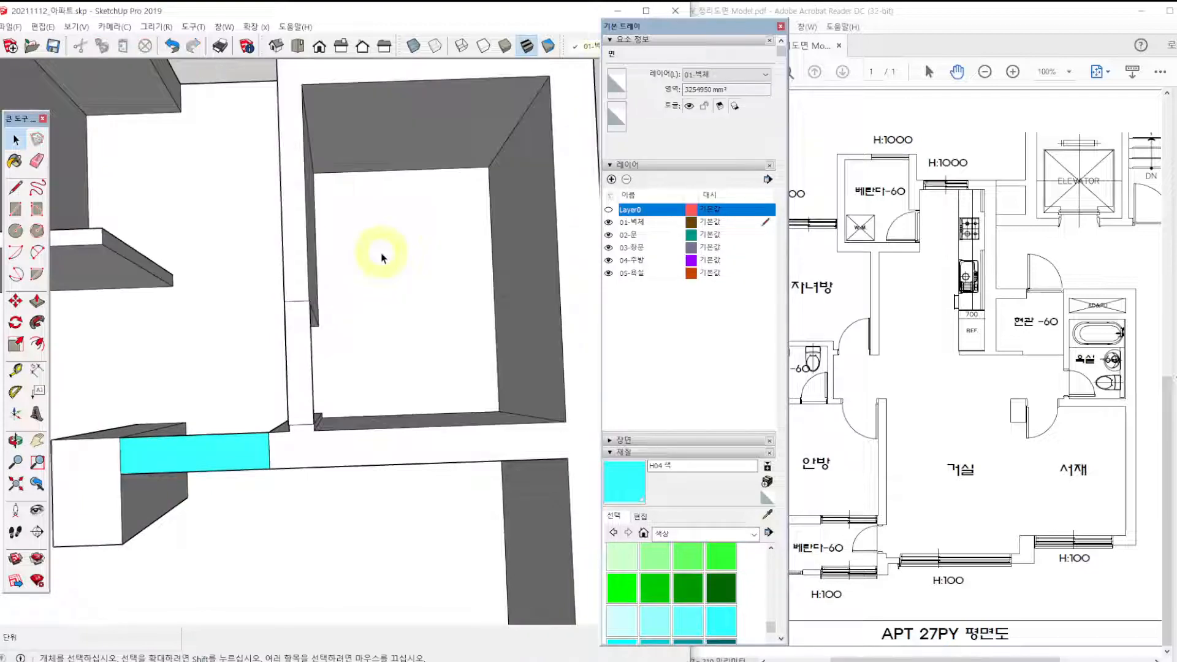
Paint the rectangle over the doorway of the bathroom beside the study with the cyan colour H04.
middle_drag(371, 341, 270, 293)
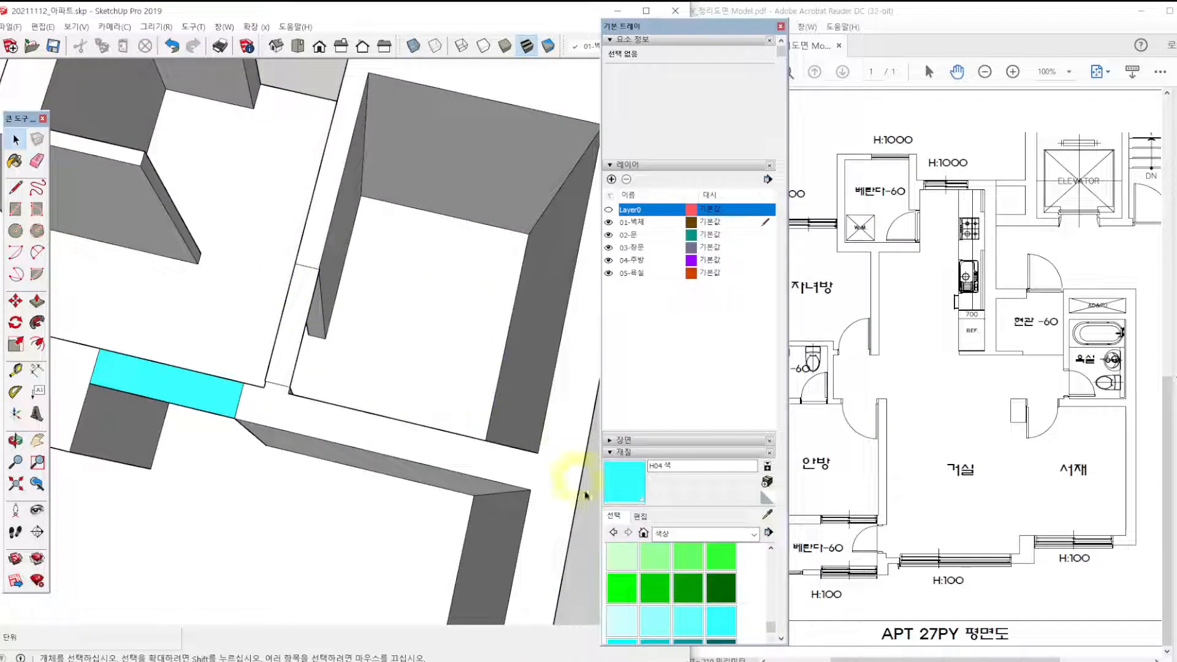
click(729, 620)
click(290, 323)
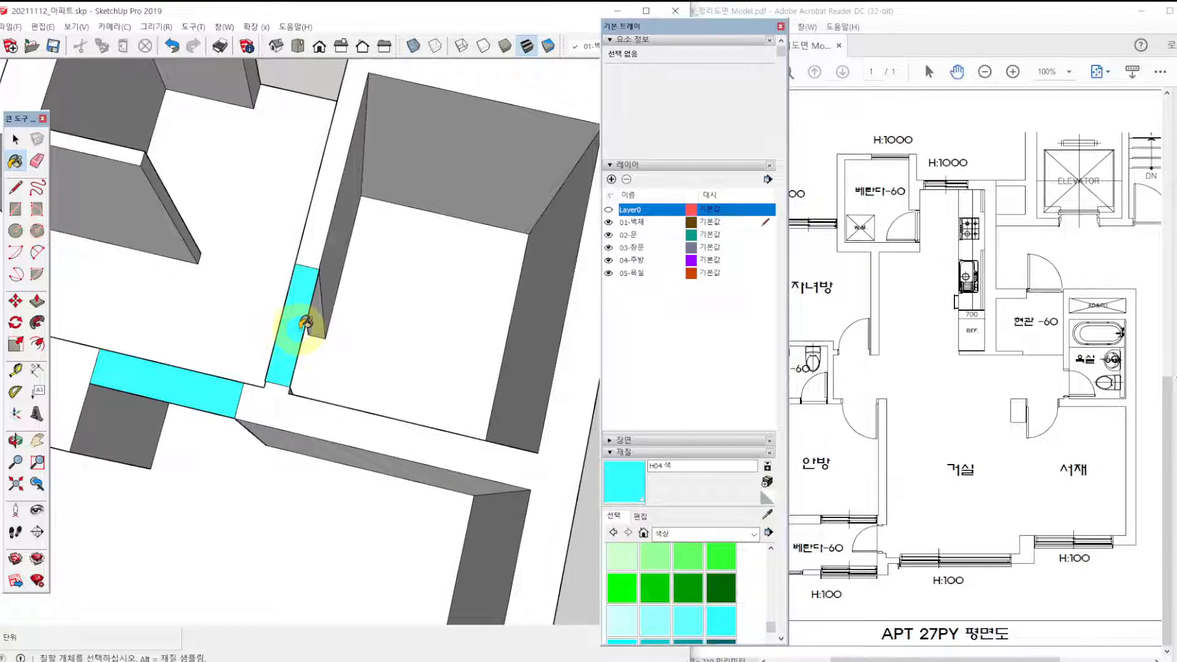
Draw a 900 x 140 mm rectangle at wall-top level across the doorway of the children's room (자녀방).
mouse_move(307, 323)
middle_down()
mouse_move(249, 315)
mouse_move(459, 362)
mouse_move(440, 360)
middle_up()
scroll(317, 332, up, 4)
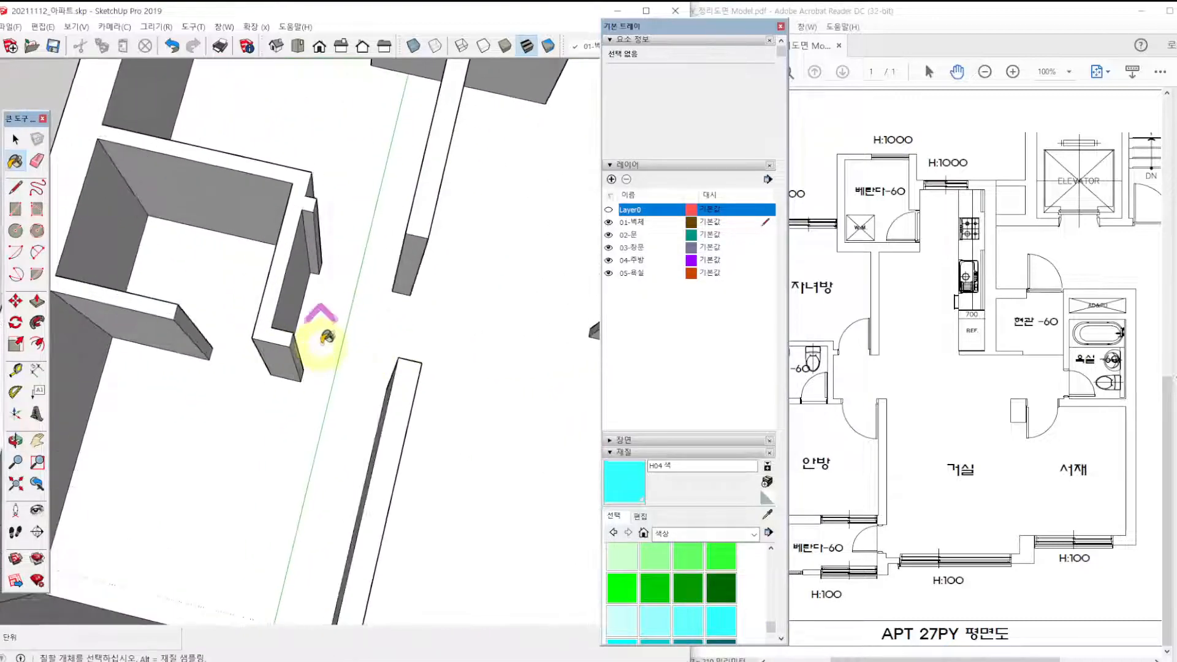
key(r)
scroll(311, 176, up, 3)
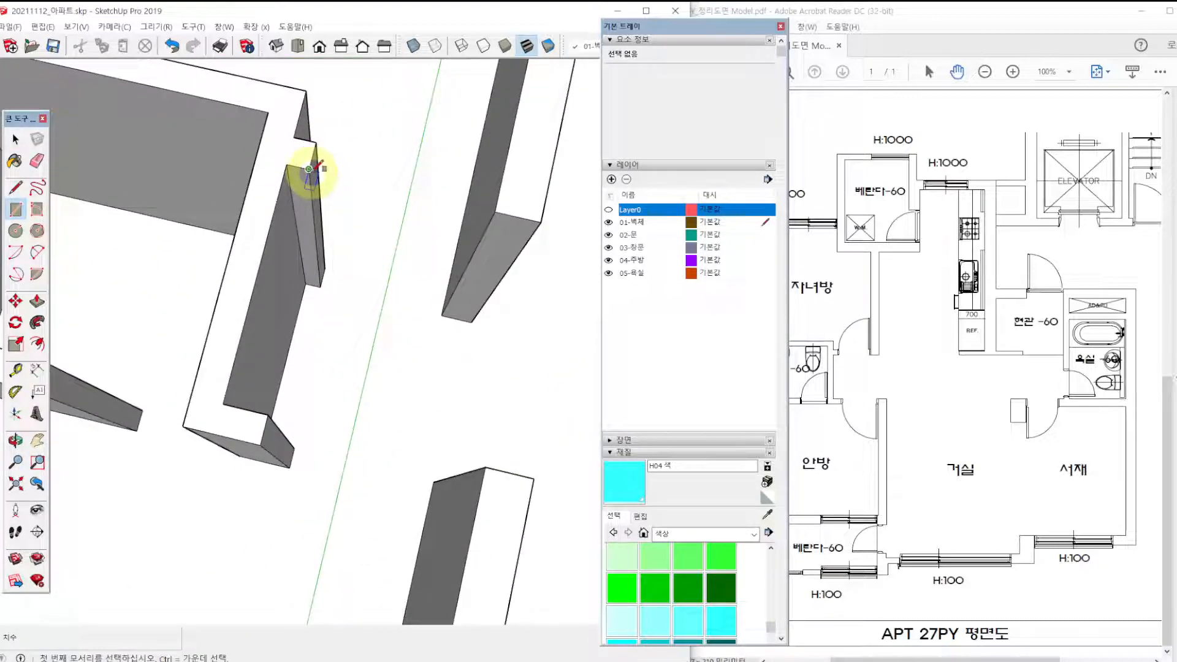
click(309, 168)
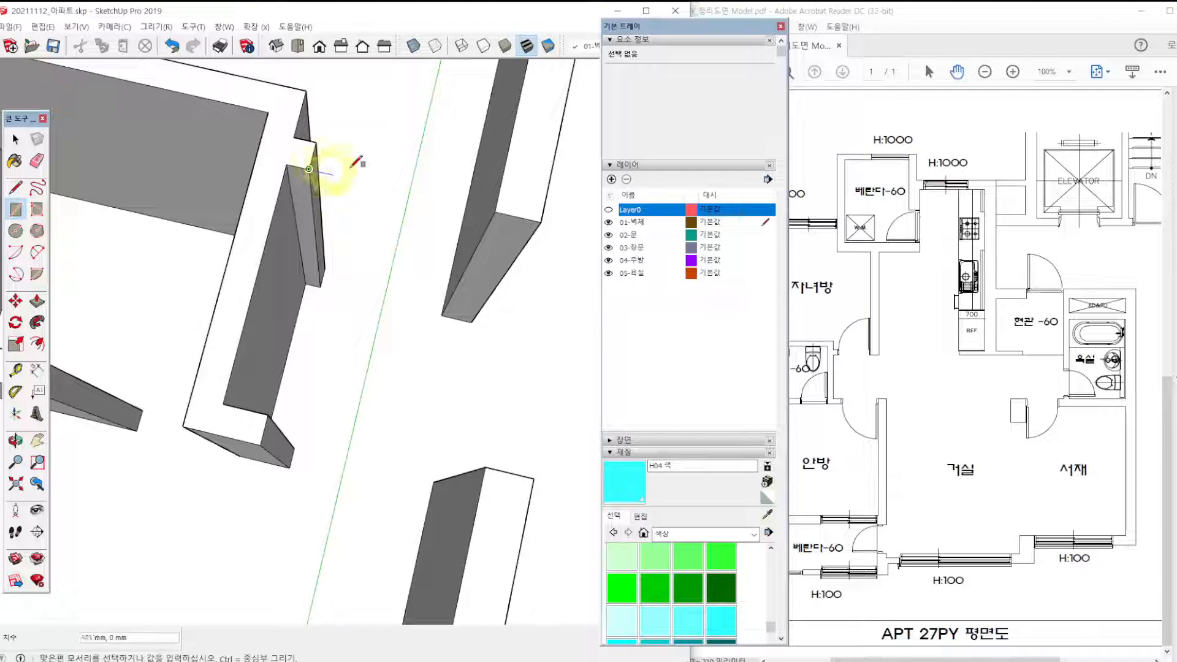
key(Escape)
click(494, 212)
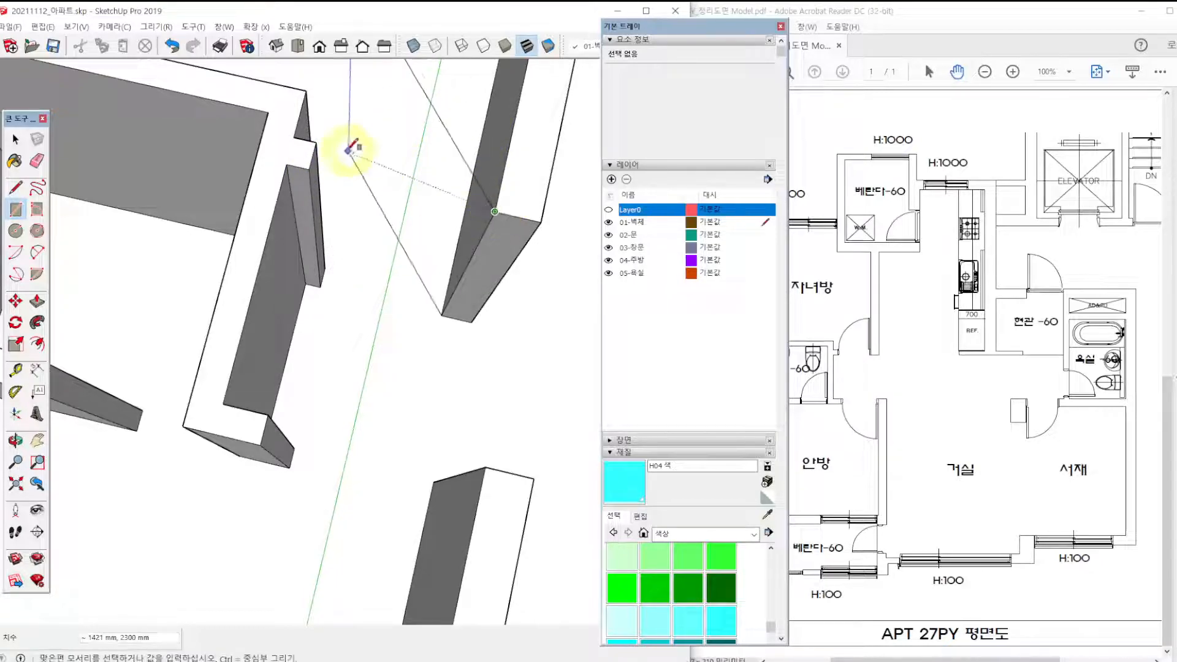
click(316, 143)
Draw a 1000 x 140 mm rectangle at wall-top level across the main bedroom (안방) doorway.
scroll(355, 207, down, 4)
shift+middle_drag(371, 178, 421, 226)
scroll(318, 405, up, 3)
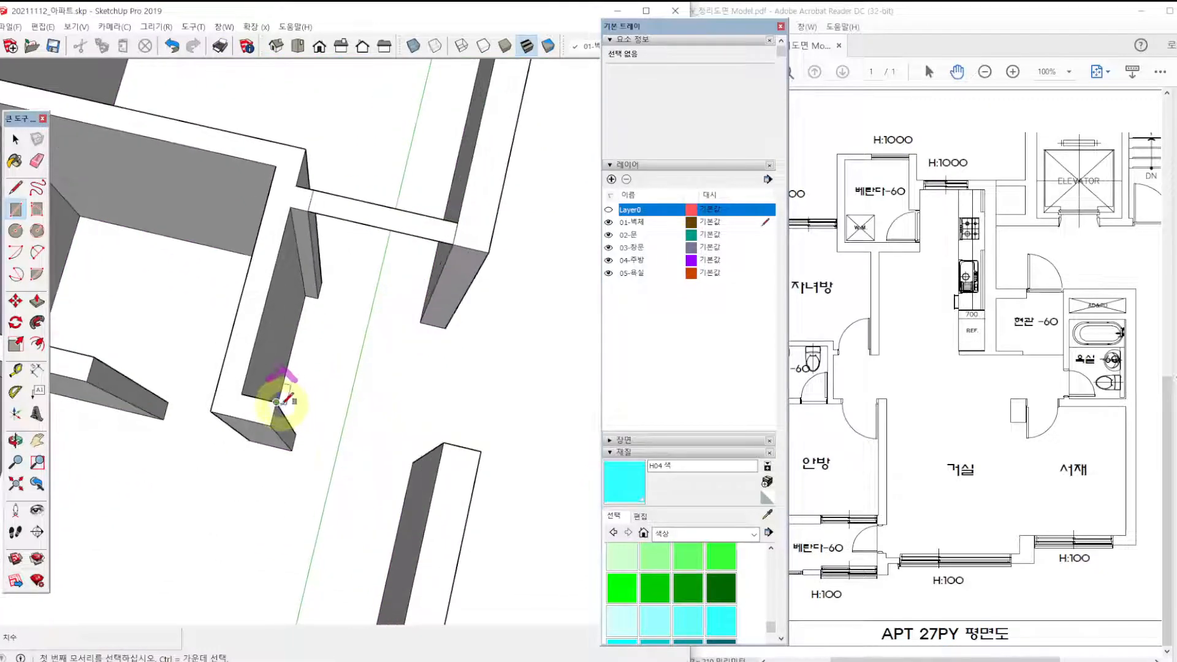
click(443, 442)
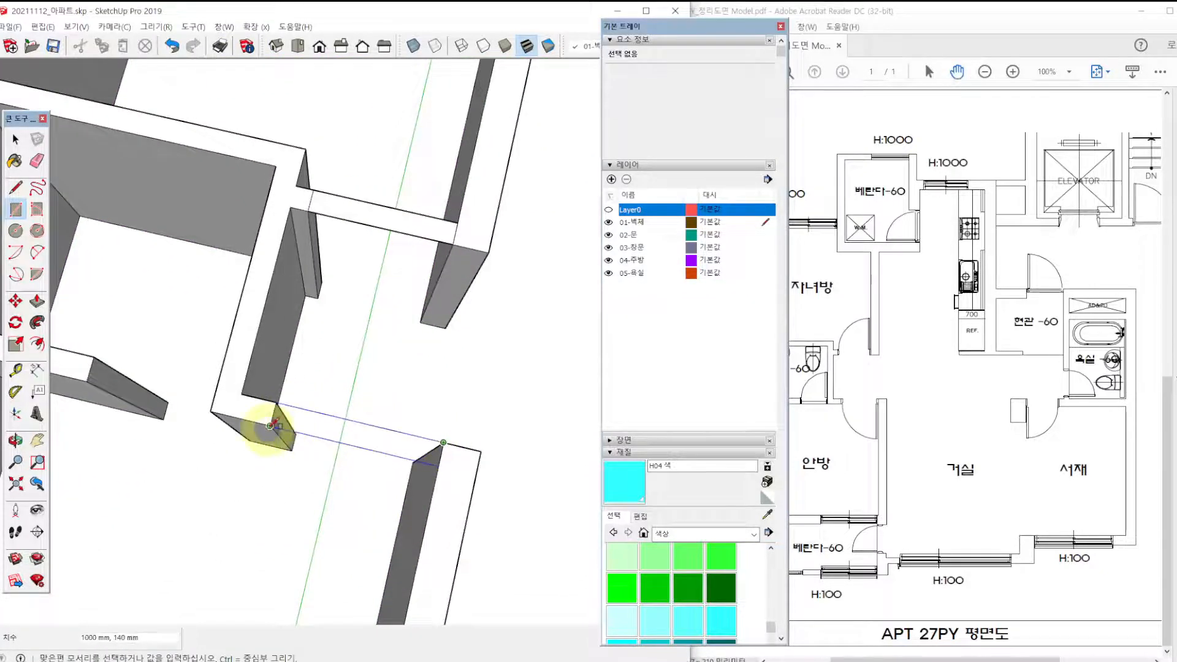
scroll(271, 429, down, 3)
shift+middle_drag(270, 428, 476, 357)
Draw a rectangle at wall-top level between the wall ends of the main bedroom's bathroom doorway.
scroll(291, 326, up, 2)
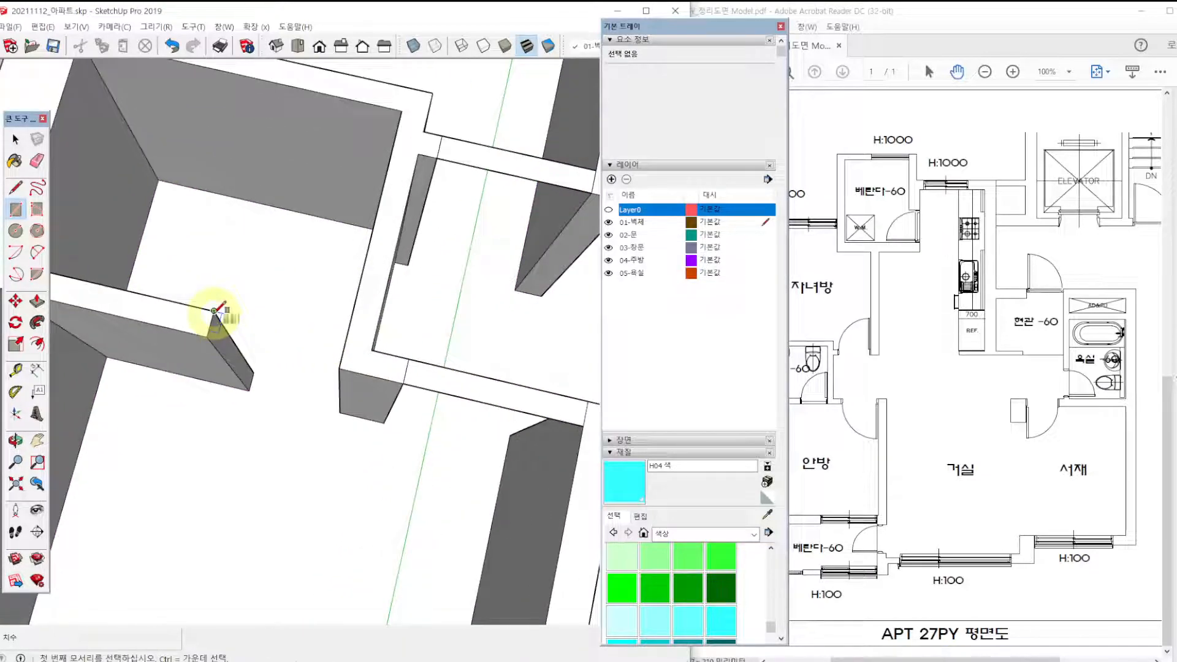
click(214, 310)
click(339, 368)
Delete the unwanted face covering the top of the main bedroom's bathroom.
middle_drag(342, 365, 274, 231)
key(space)
click(279, 223)
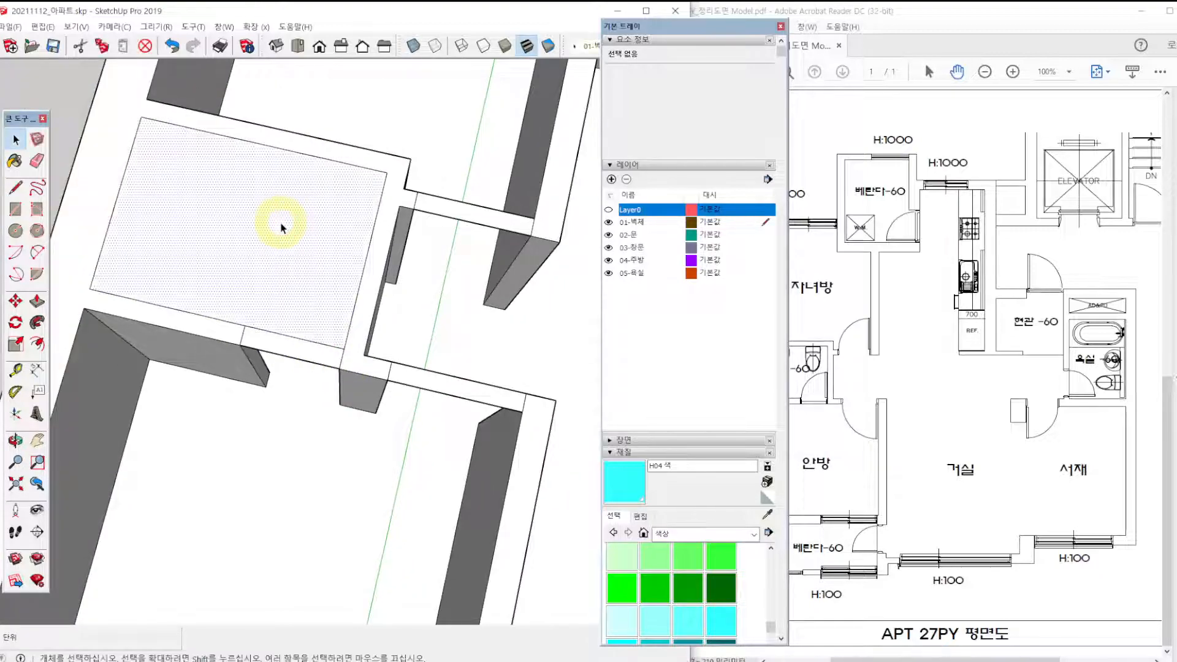
key(Delete)
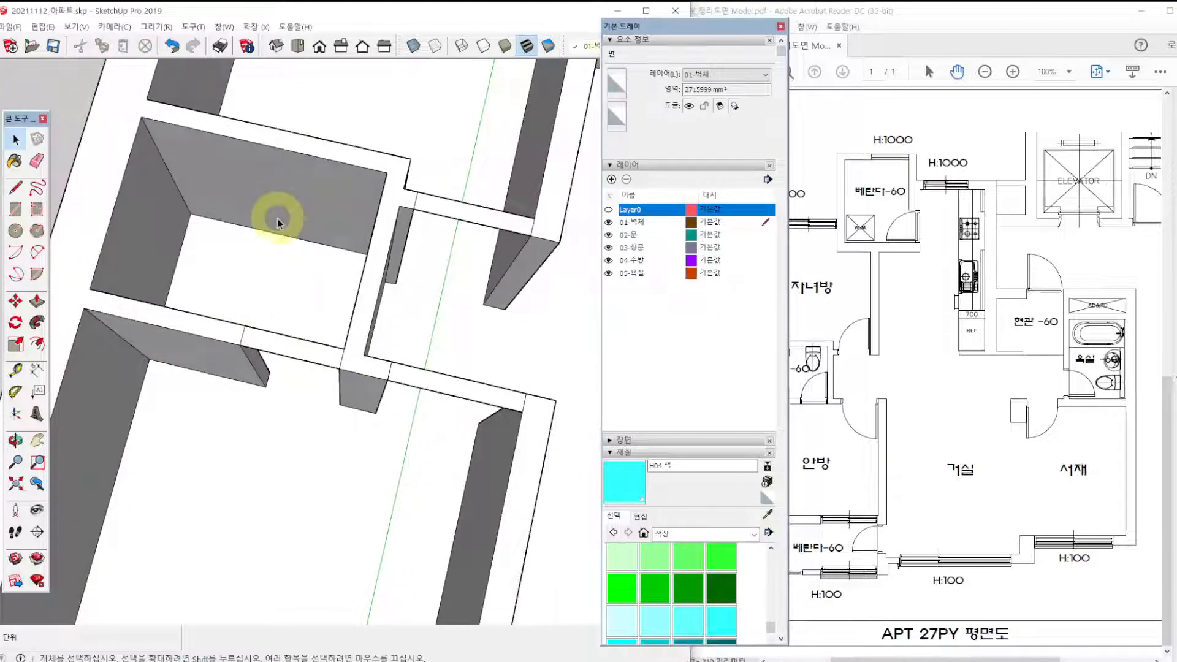
Paint the rectangles over the children's room, main bedroom and main bathroom doorways with the cyan colour H04.
scroll(297, 266, down, 3)
shift+middle_drag(408, 258, 340, 281)
click(720, 622)
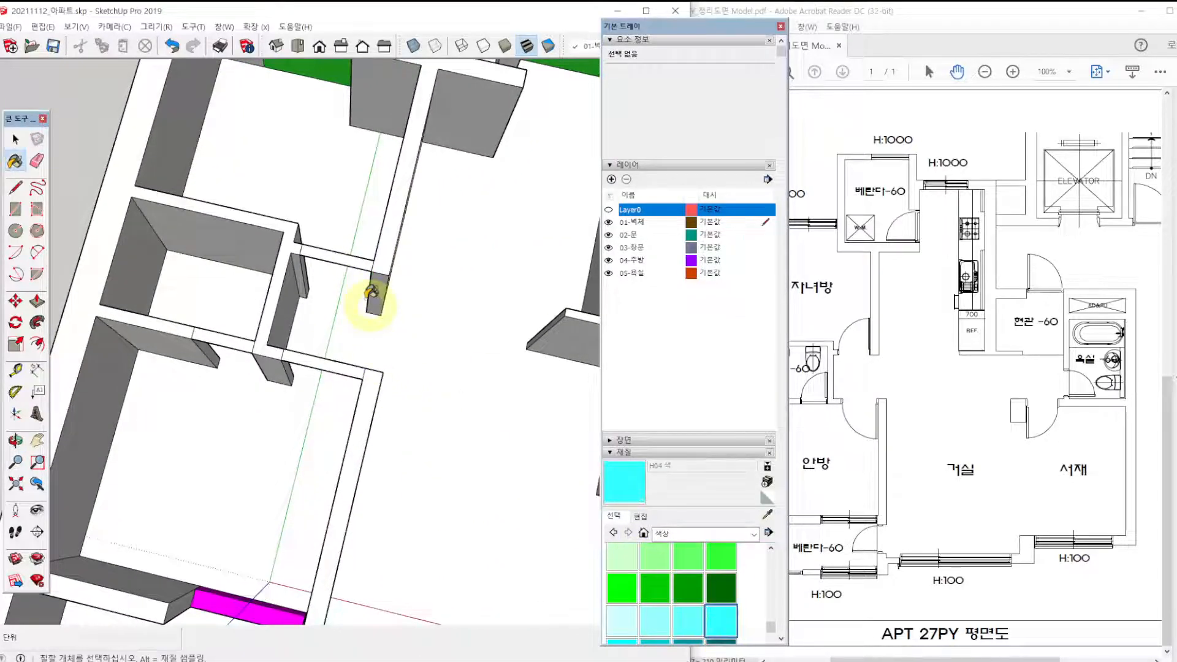
click(348, 258)
click(305, 361)
click(231, 344)
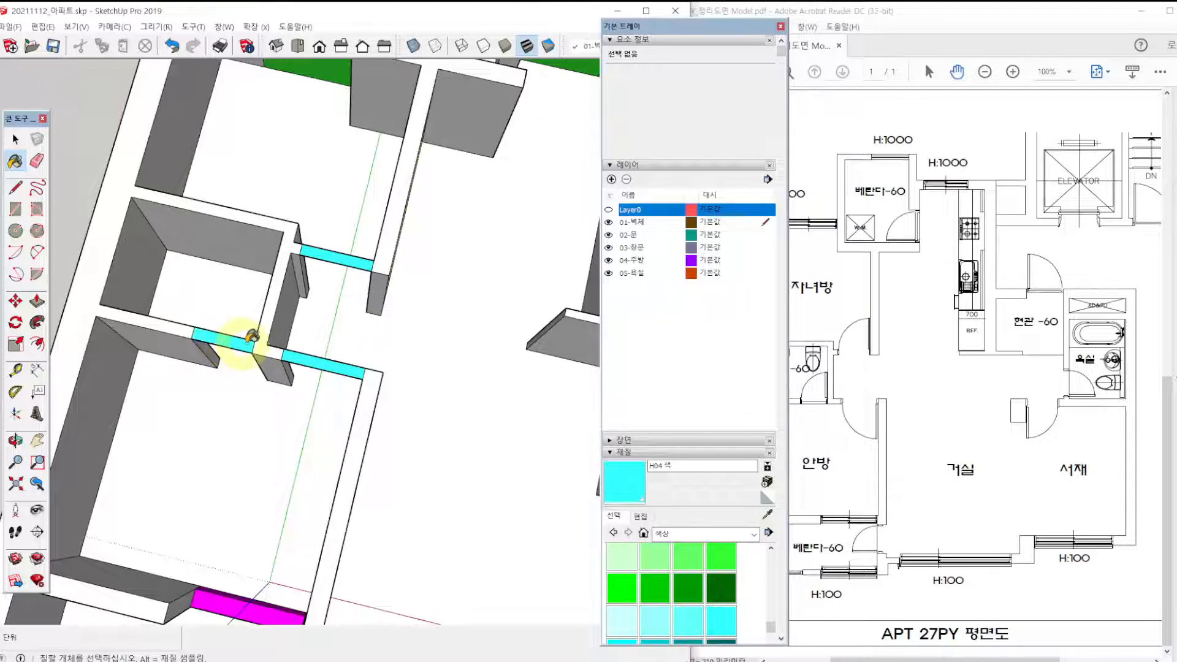
Draw a 770 x 240 mm rectangle across the doorway between the main bedroom's veranda and the living room, and paint it cyan H04.
scroll(272, 332, down, 2)
mouse_move(388, 301)
shift+middle_down()
mouse_move(226, 309)
mouse_move(318, 304)
mouse_move(461, 227)
shift+middle_up()
scroll(331, 480, up, 3)
key(r)
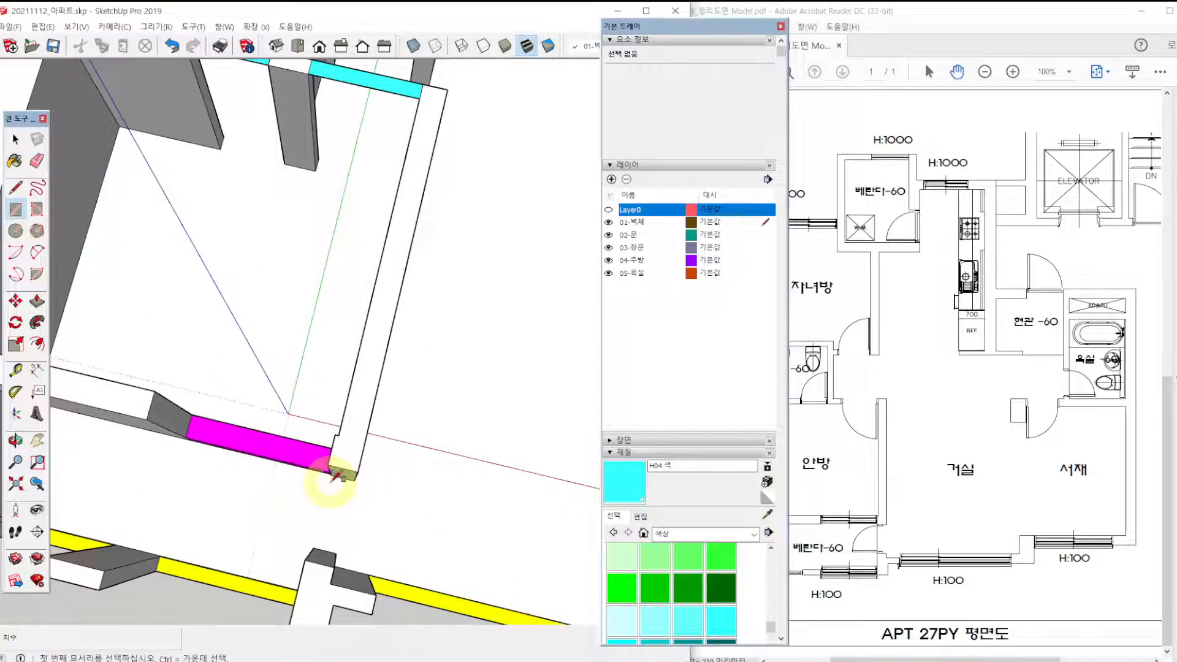
click(328, 465)
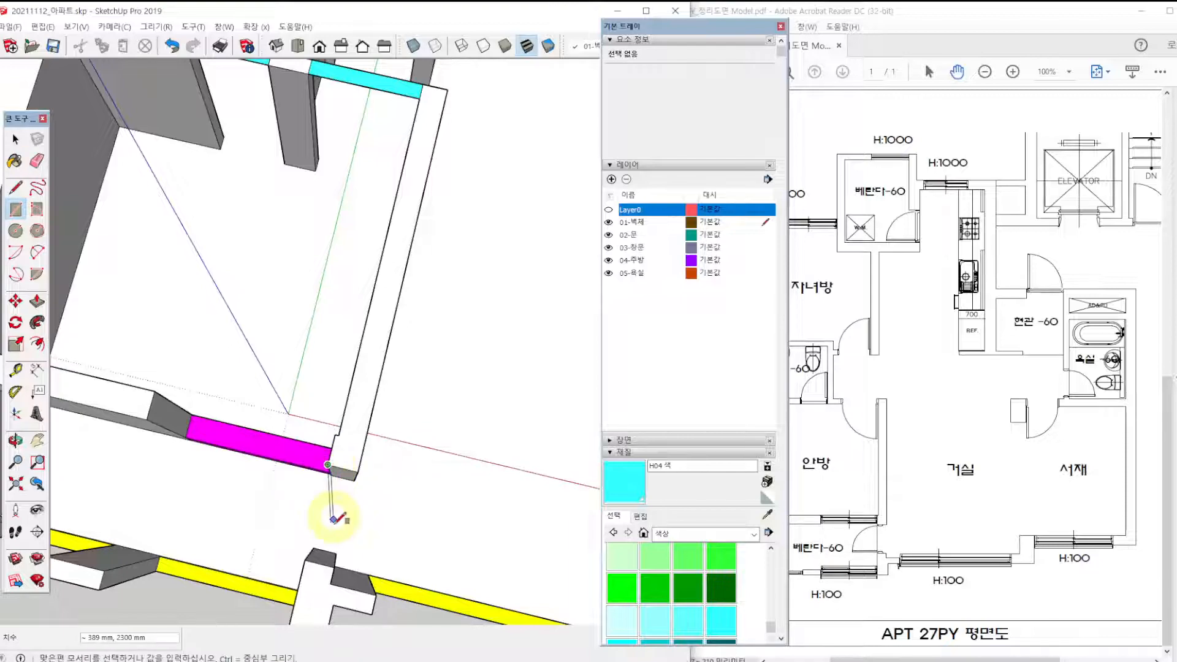
click(334, 566)
click(721, 621)
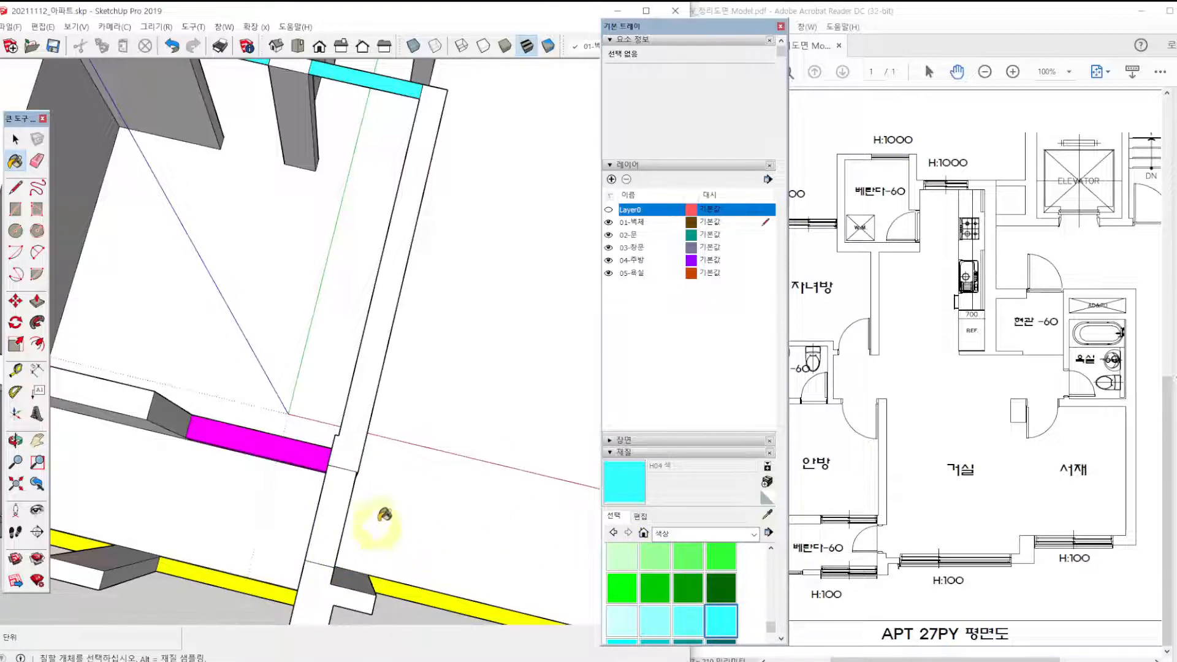
click(334, 506)
click(334, 506)
Draw an 870 x 280 mm rectangle across the rear veranda doorway beside the kitchen and paint it cyan H04.
scroll(402, 474, down, 8)
drag(0, 0, 0, 0)
mouse_move(462, 325)
shift+middle_down()
mouse_move(315, 428)
mouse_move(308, 478)
shift+middle_up()
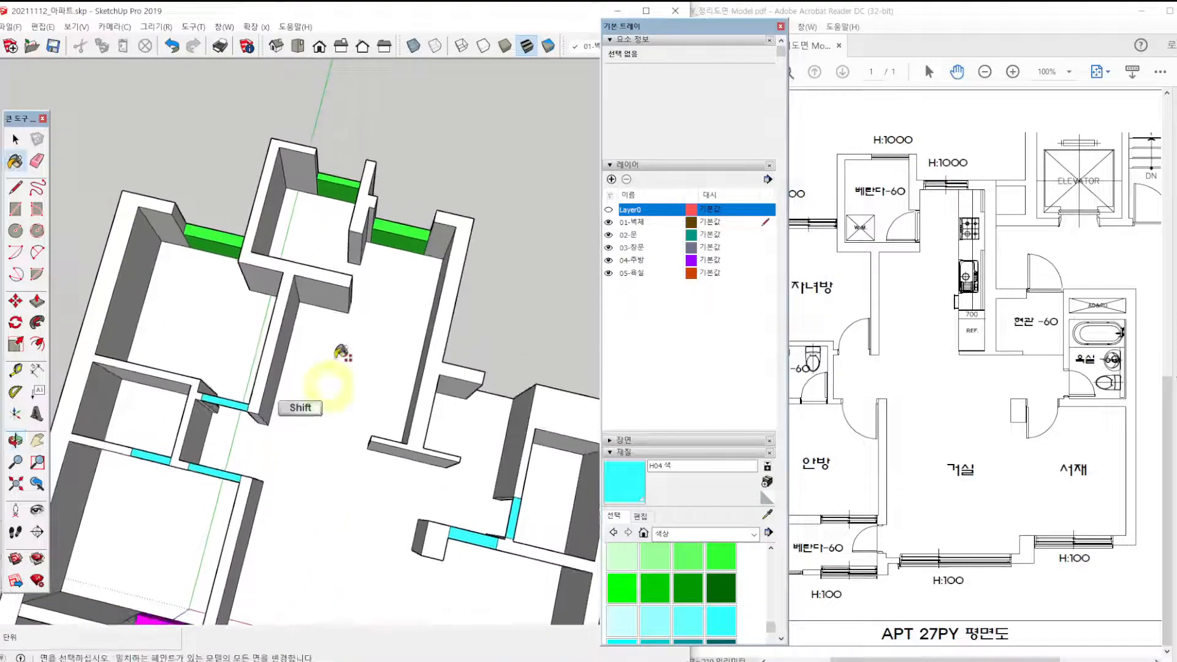
scroll(349, 255, up, 1)
key(space)
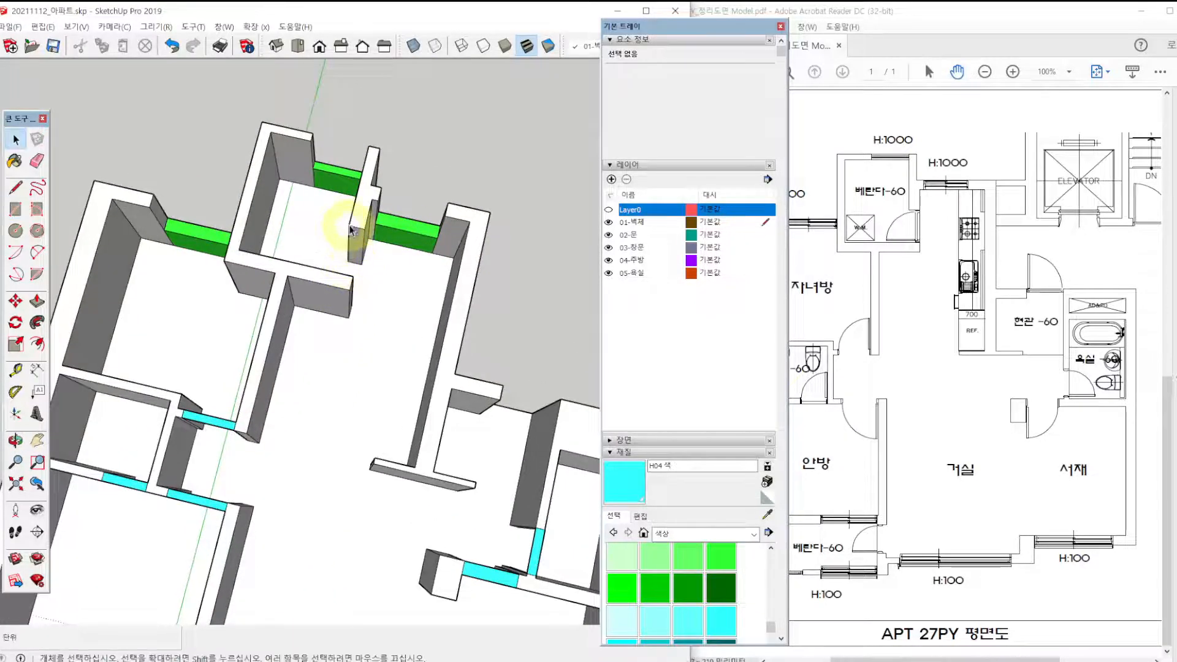
key(r)
click(349, 225)
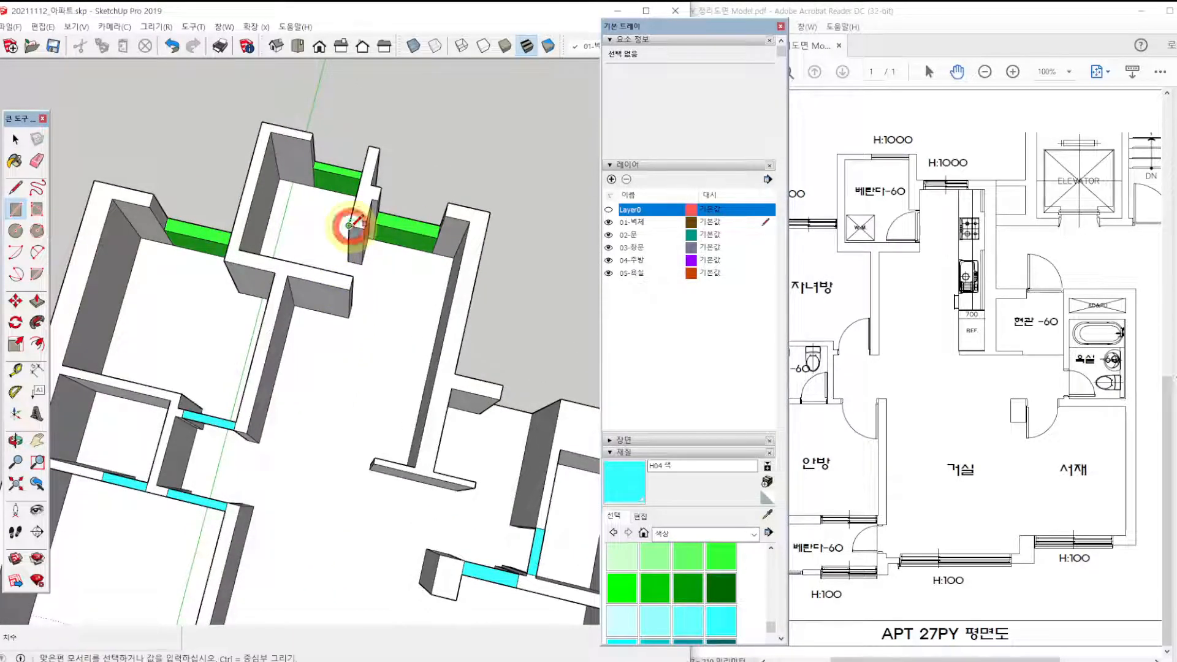
click(354, 277)
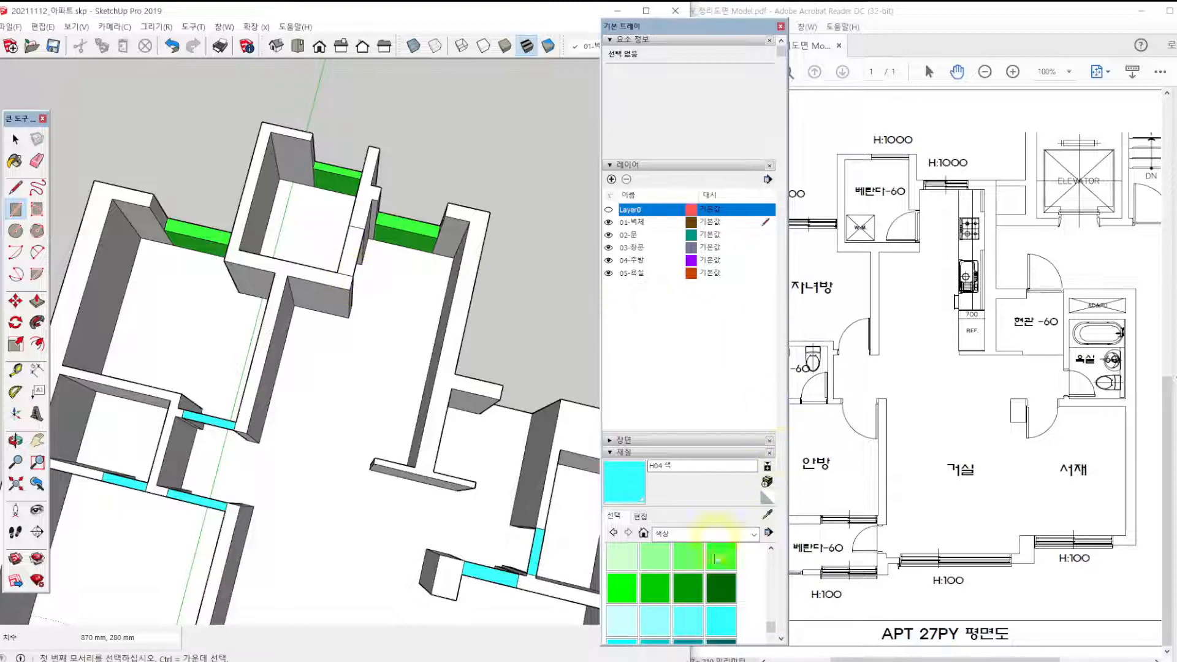
key(b)
click(354, 248)
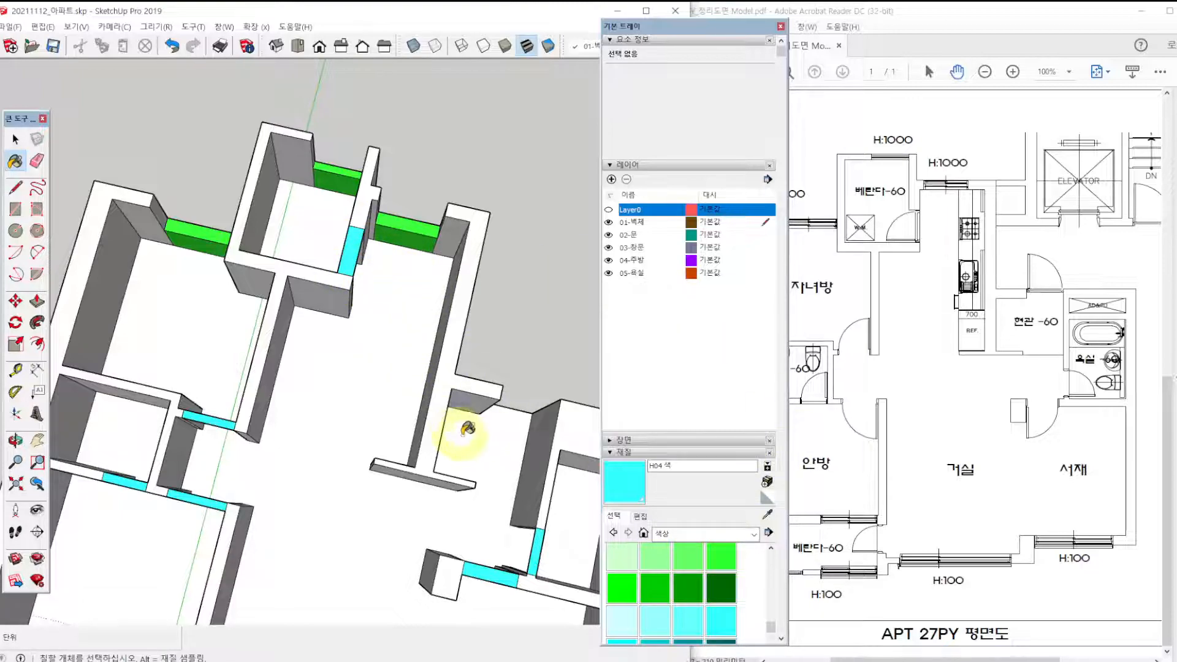
Draw a rectangle about 990 x 250 mm at wall-top level across the front entrance (현관) doorway.
shift+middle_drag(516, 406, 380, 280)
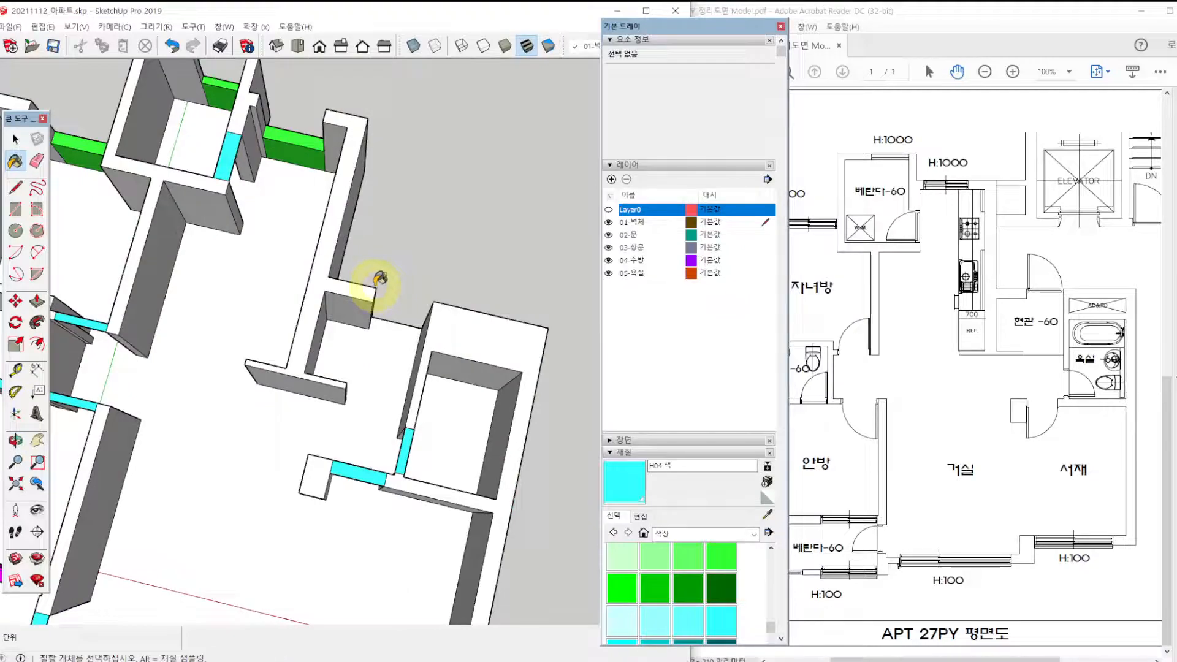
key(r)
click(375, 288)
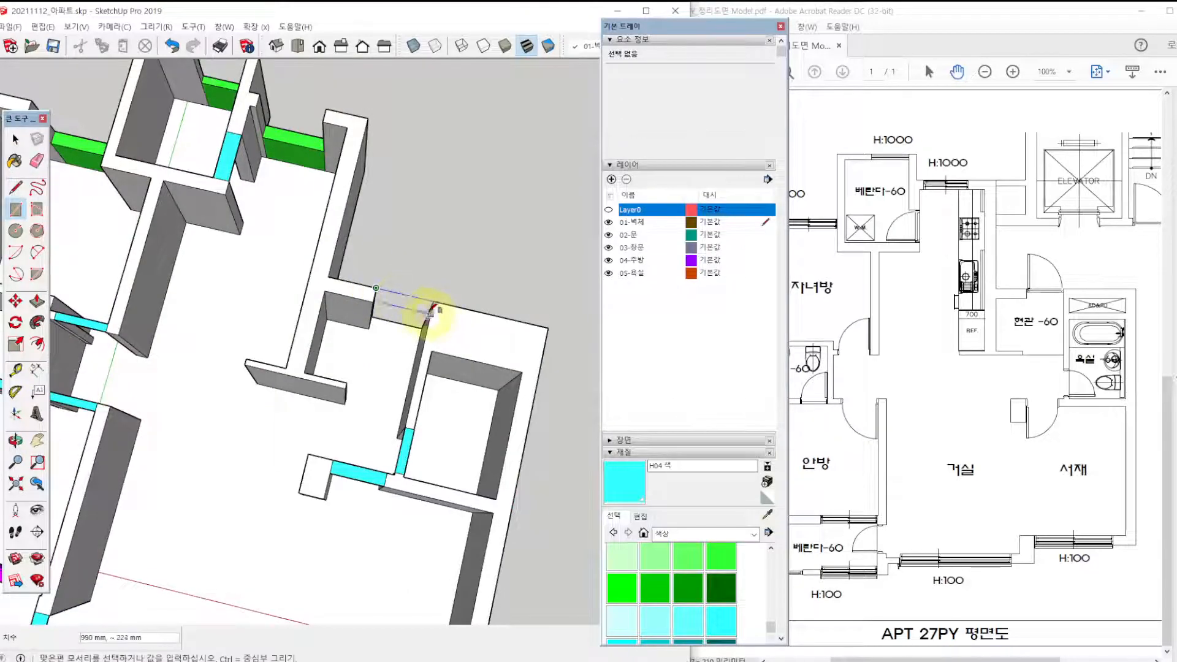
scroll(429, 309, up, 2)
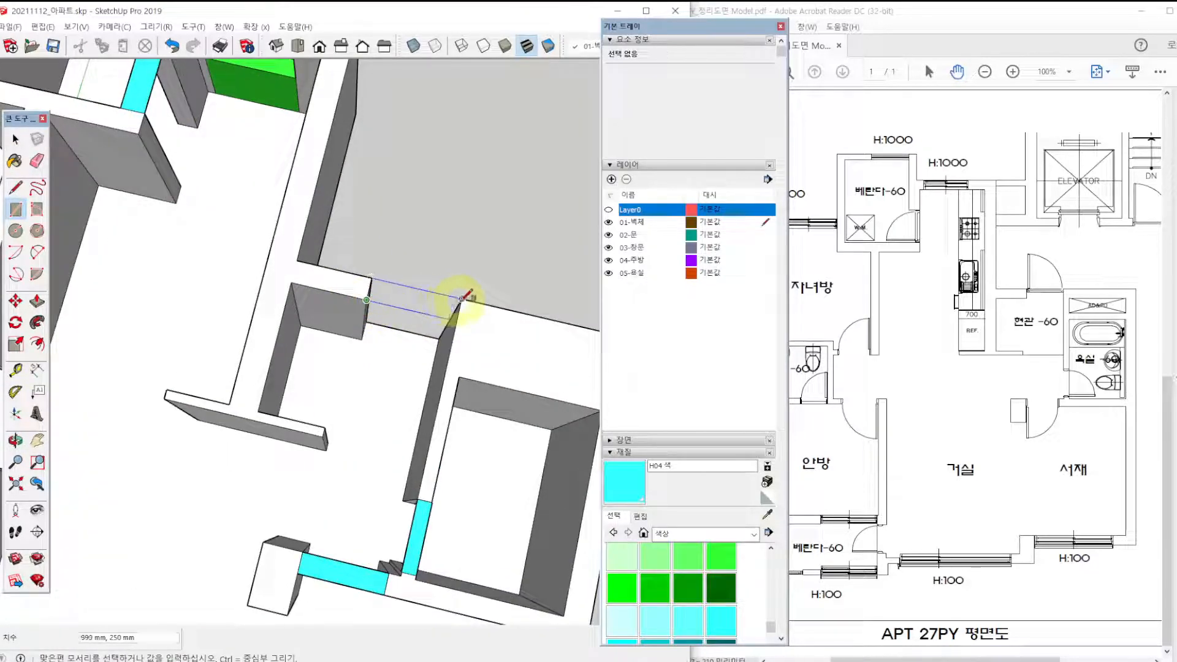
middle_drag(564, 412, 37, 269)
scroll(421, 282, up, 2)
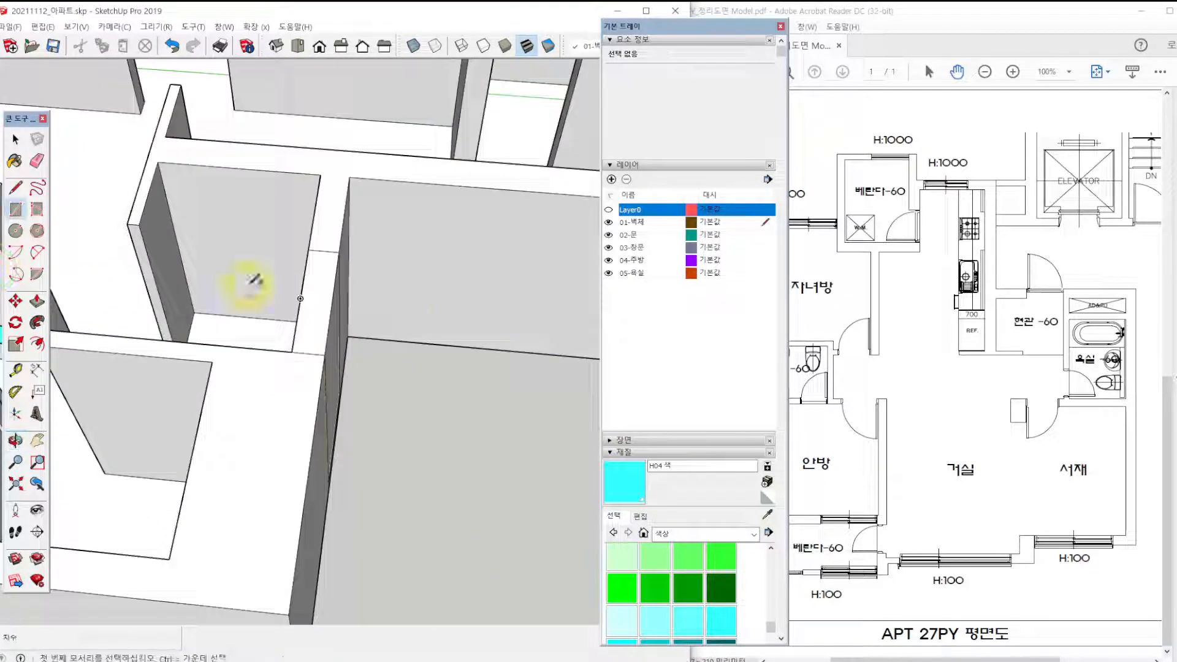
Delete the vertical face that closes the front entrance (현관) doorway opening below the new rectangle.
middle_drag(253, 280, 145, 310)
key(space)
click(232, 301)
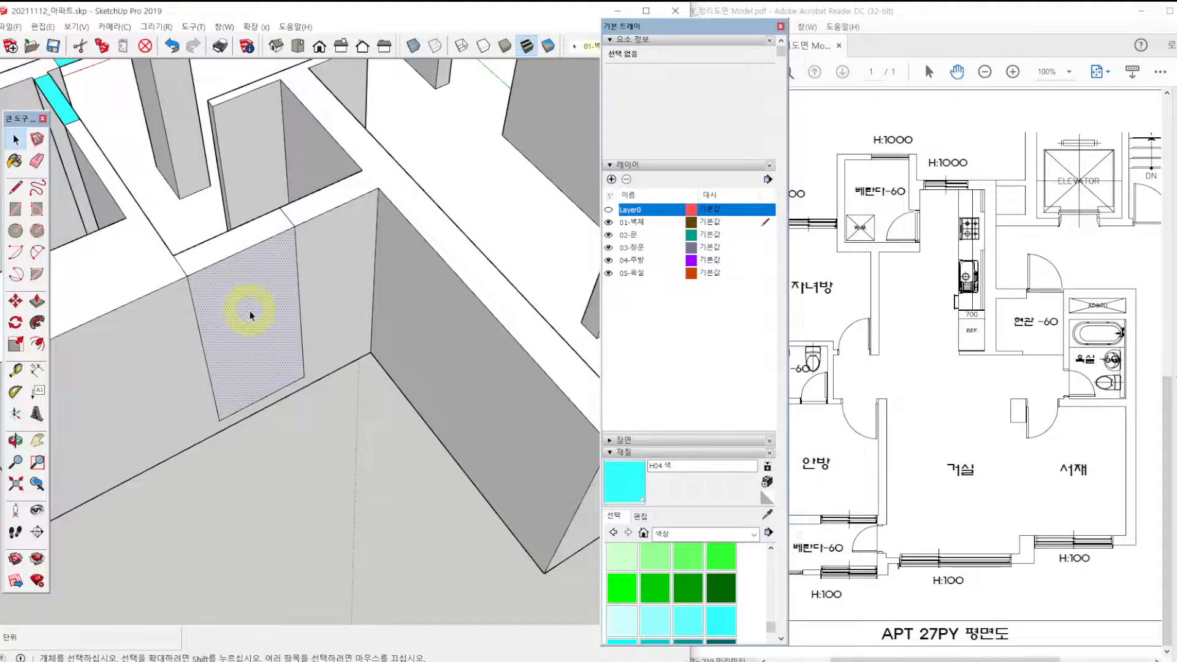
key(Delete)
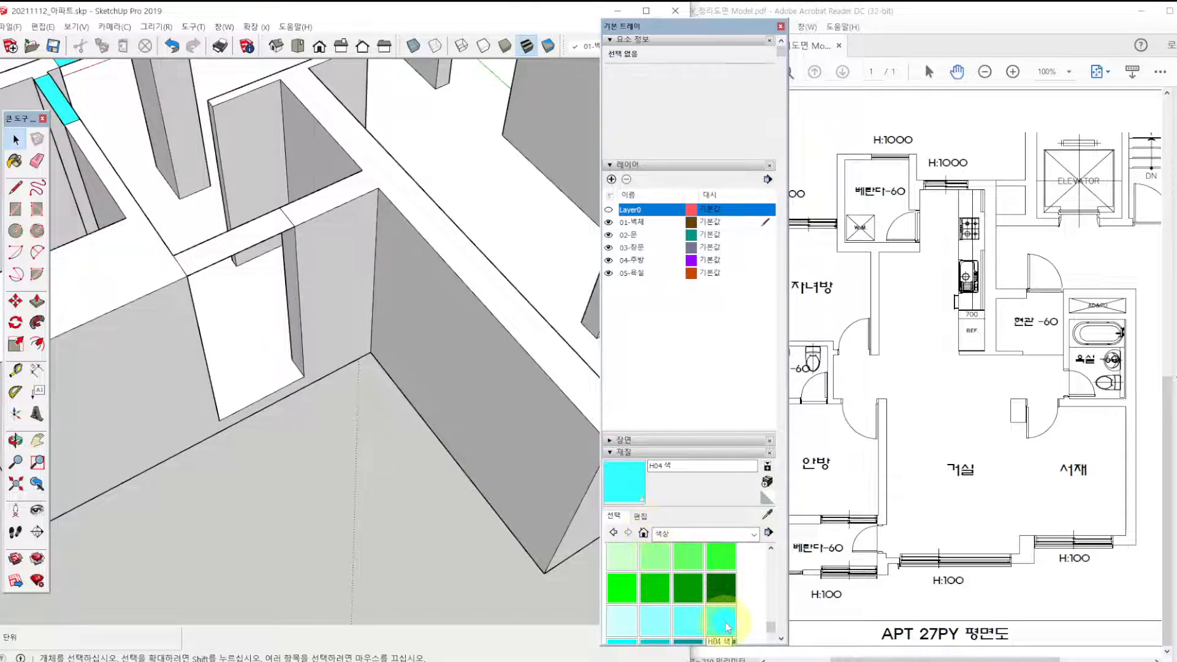
Paint the front entrance's wall-top rectangle cyan H04 and repaint it with the pink colour L05.
click(727, 627)
click(242, 244)
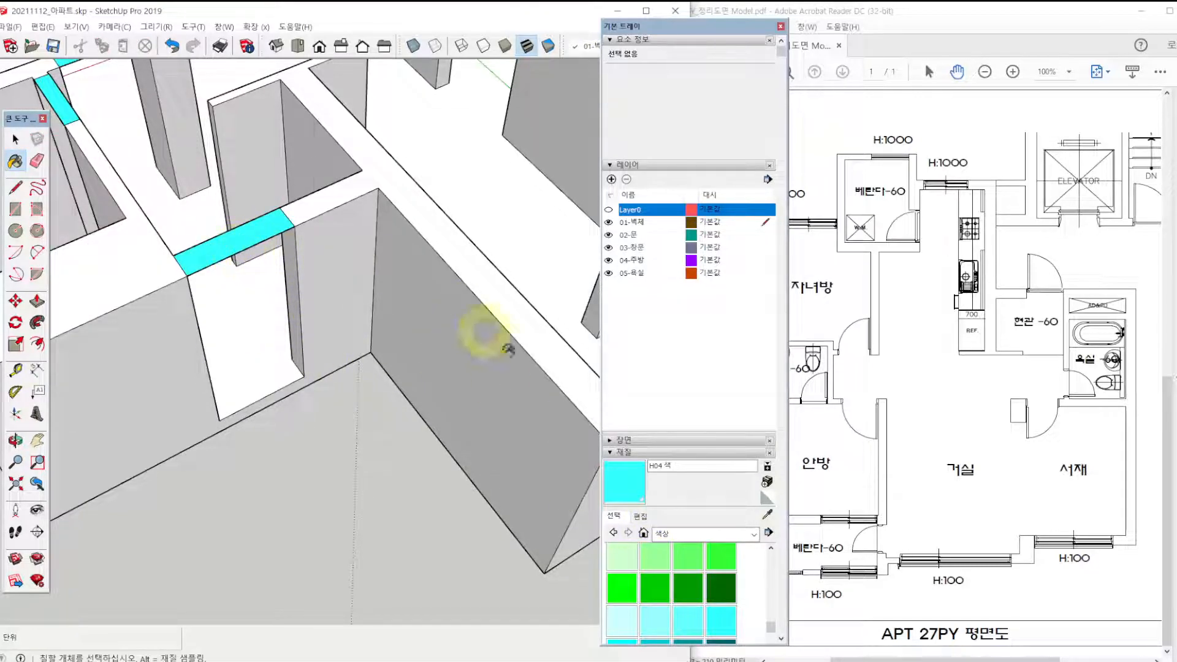
scroll(715, 570, down, 5)
click(621, 613)
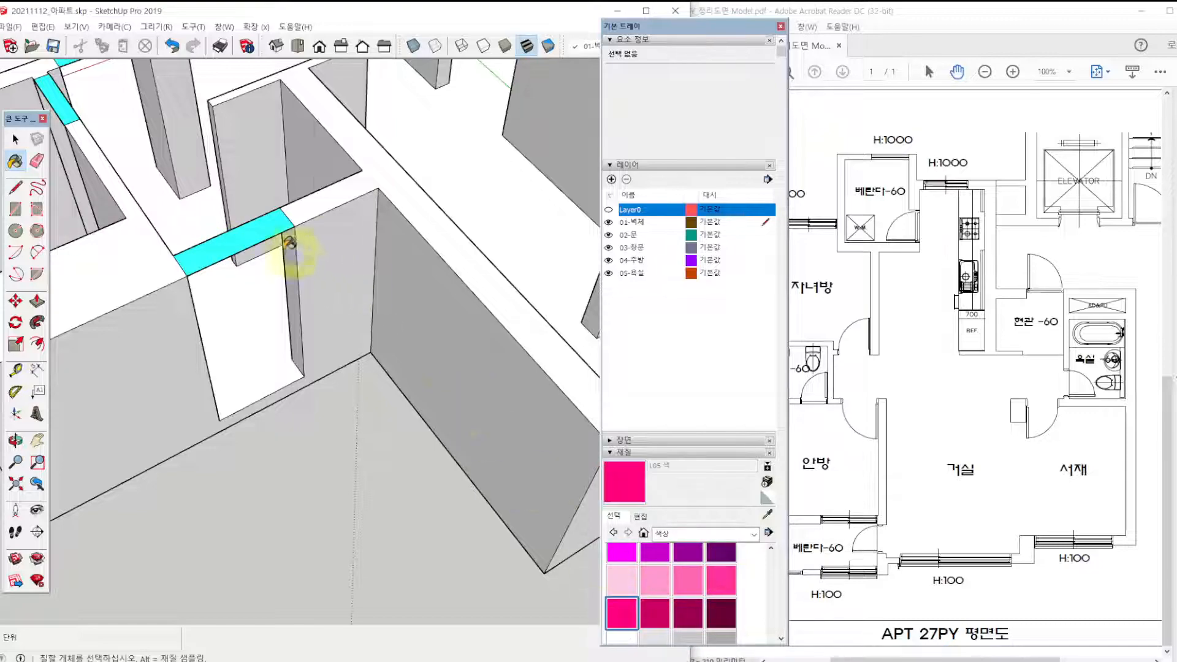
click(287, 238)
key(F2)
scroll(355, 296, down, 5)
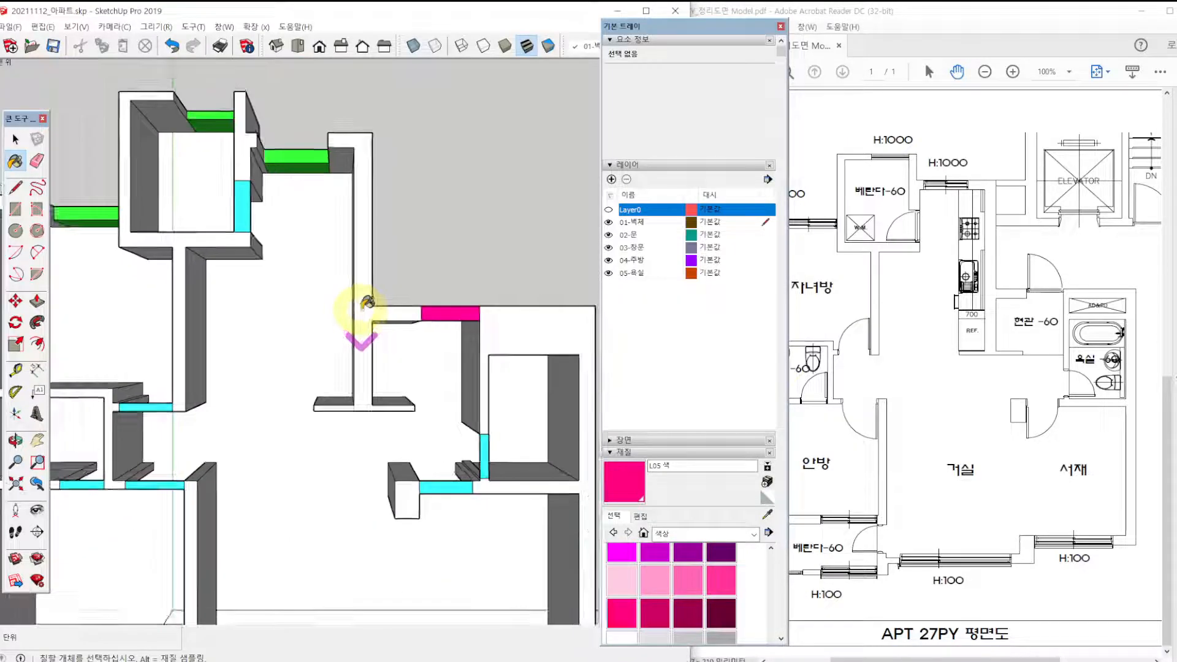
Select the entire connected apartment model and repaint all of its faces with white M00.
key(space)
double_click(336, 453)
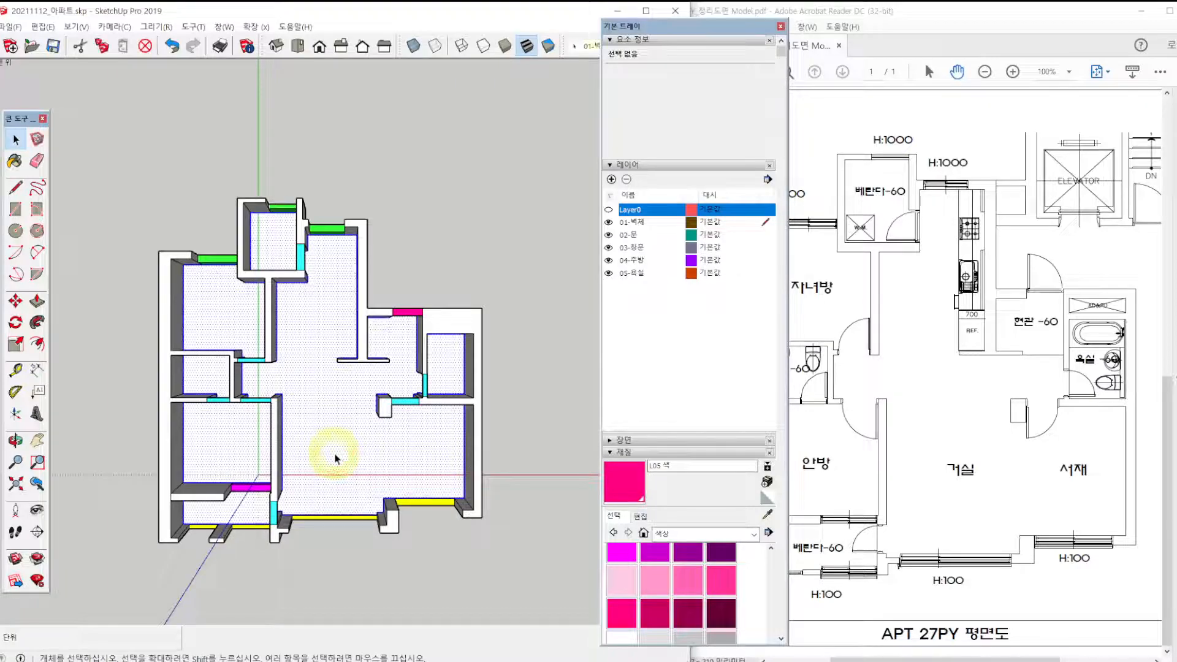
scroll(631, 591, down, 3)
click(621, 493)
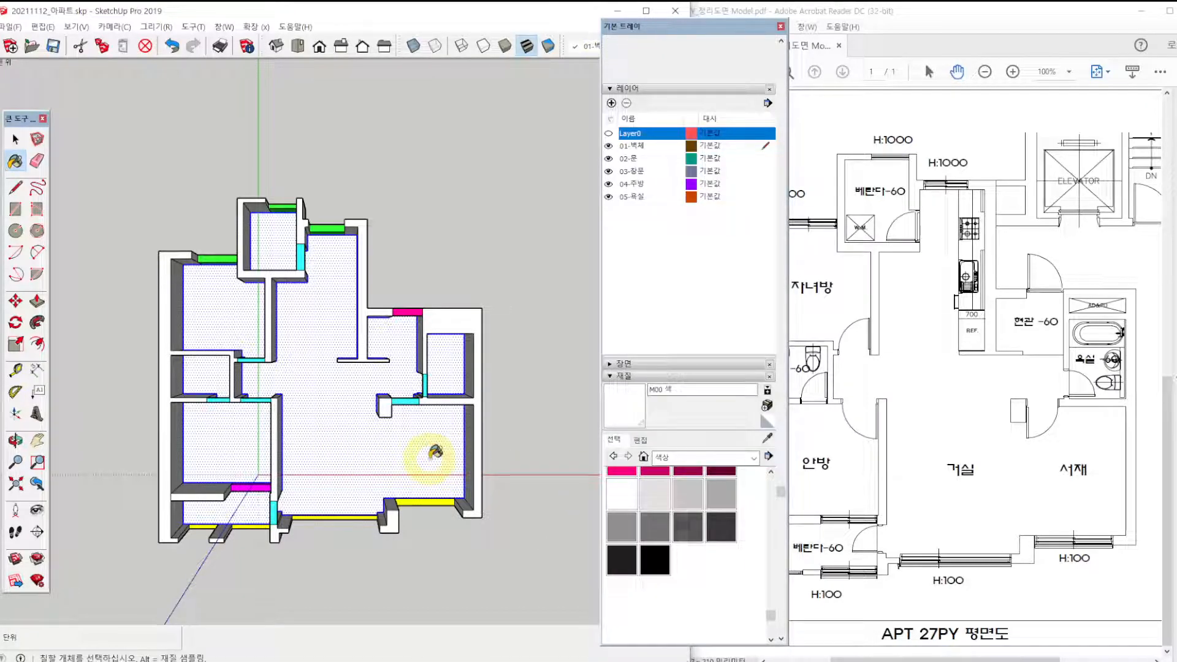
key(space)
triple_click(395, 444)
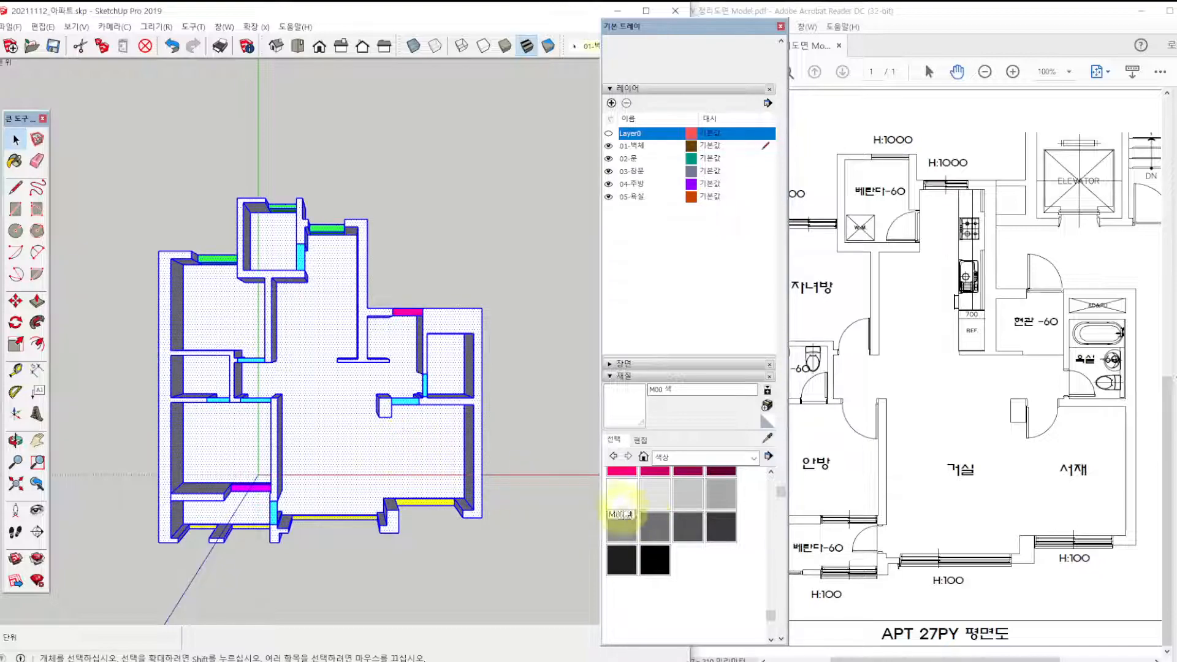
click(621, 513)
click(407, 452)
Clear the selection and paint the rectangles over the children's room, main bedroom and main bathroom doorways purple J05.
scroll(652, 510, up, 3)
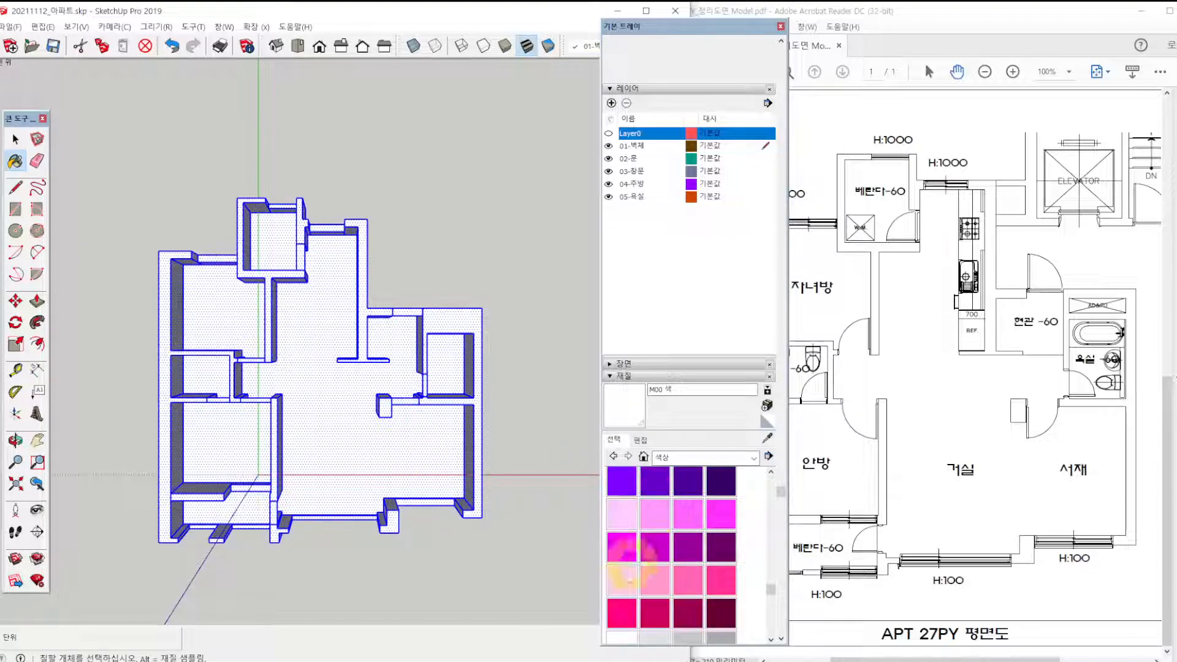
scroll(620, 609, up, 3)
scroll(618, 630, down, 2)
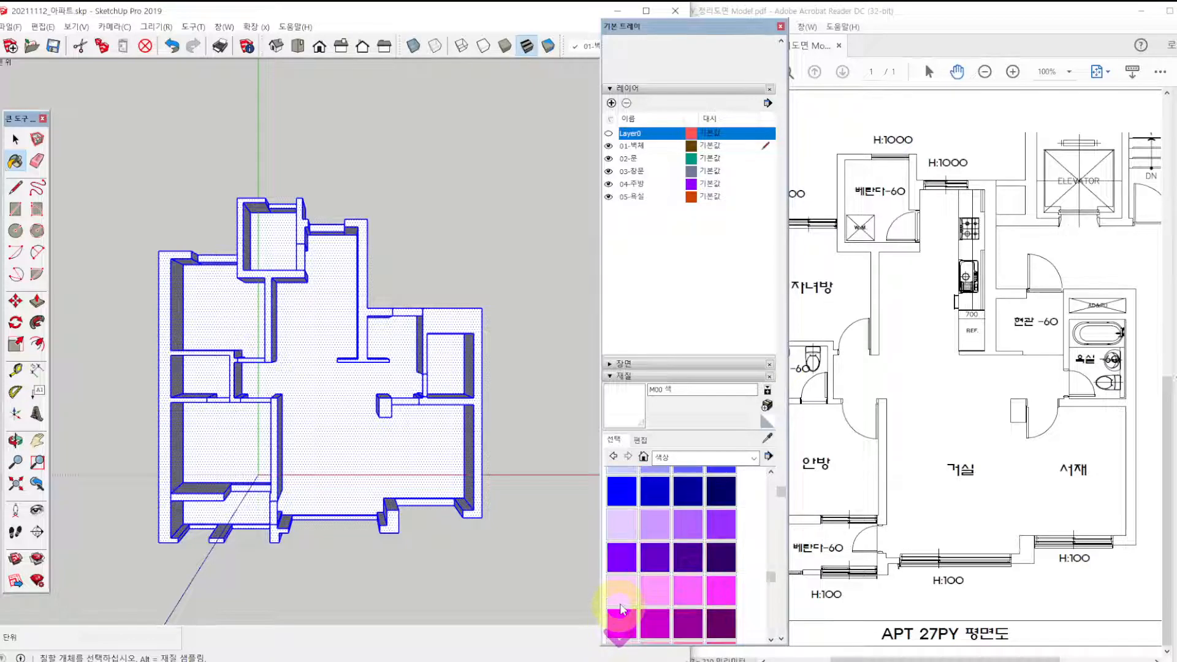
click(622, 556)
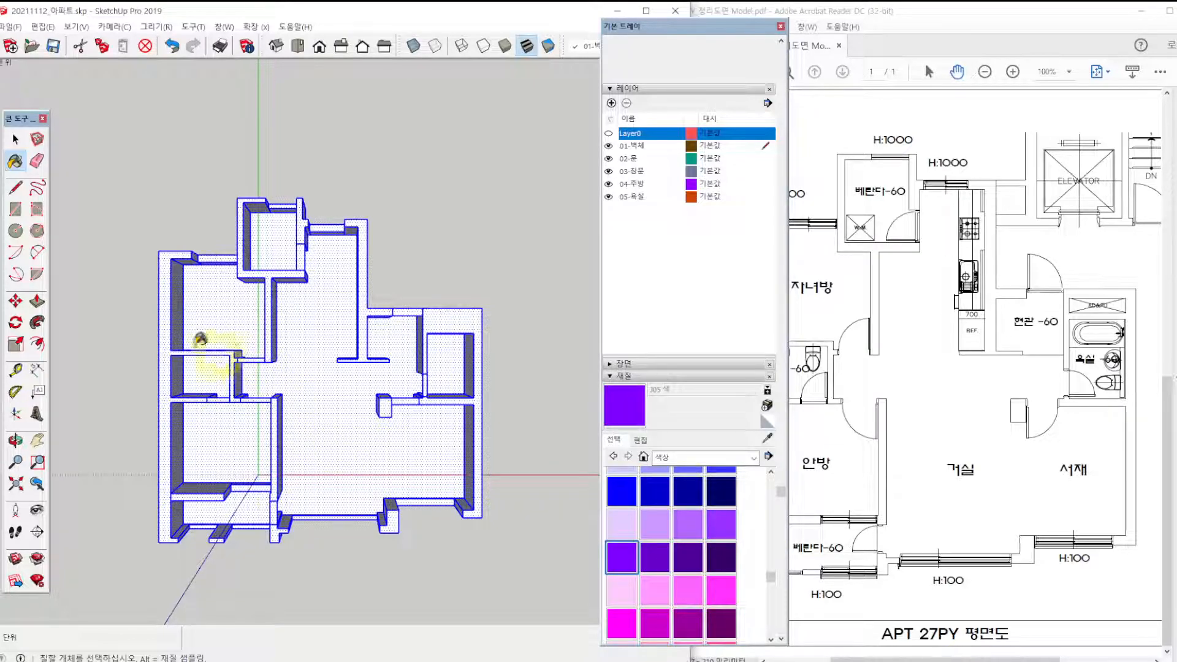
click(16, 139)
click(143, 143)
click(622, 557)
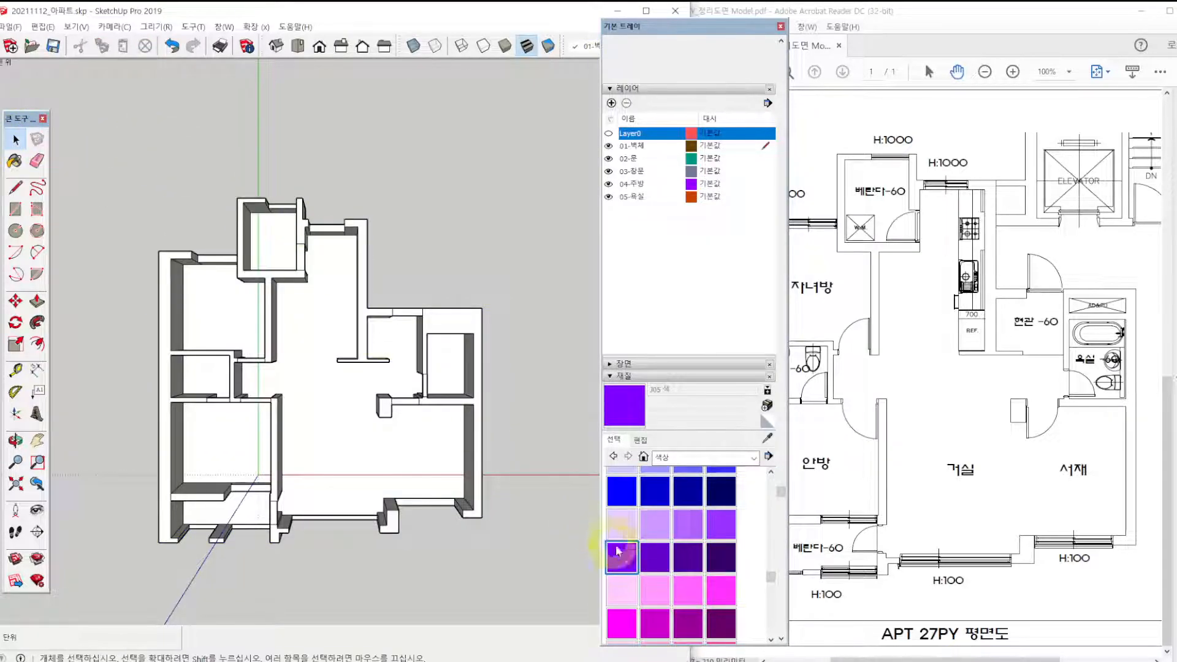
scroll(367, 399, up, 3)
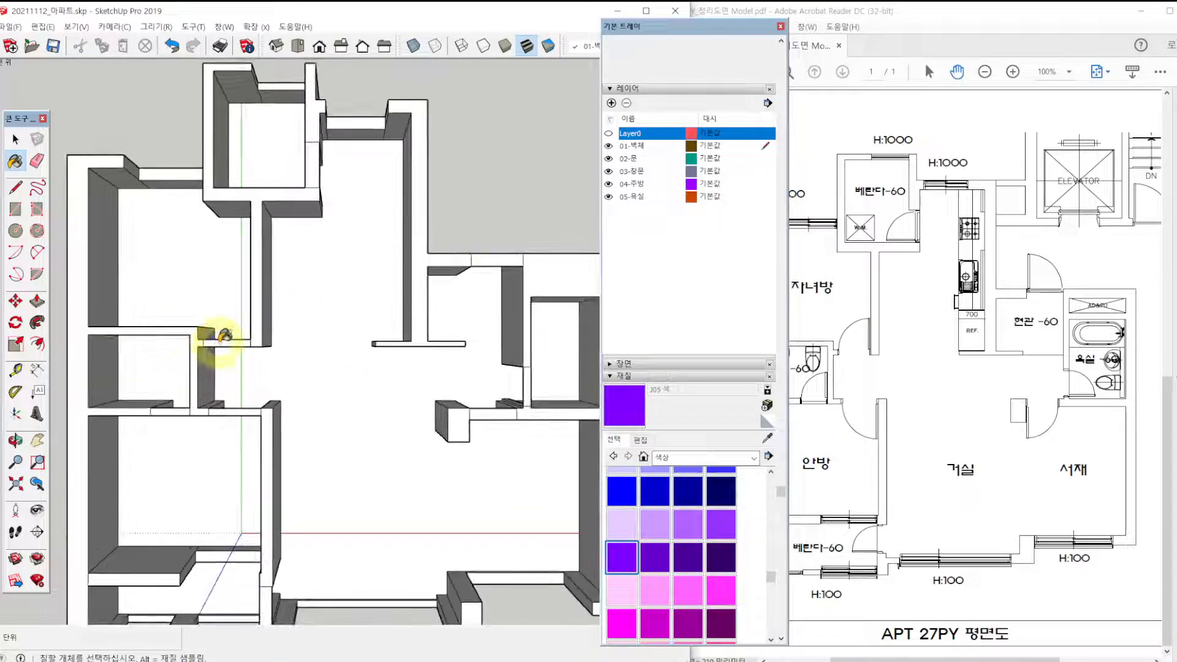
click(226, 343)
click(179, 408)
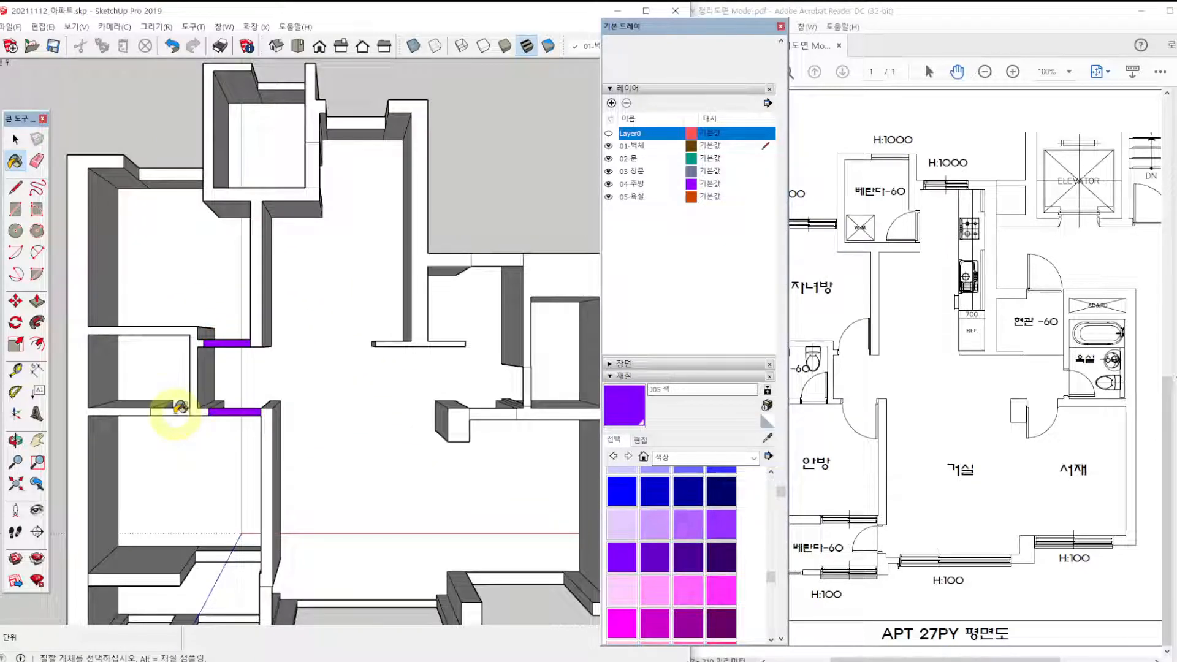
click(192, 387)
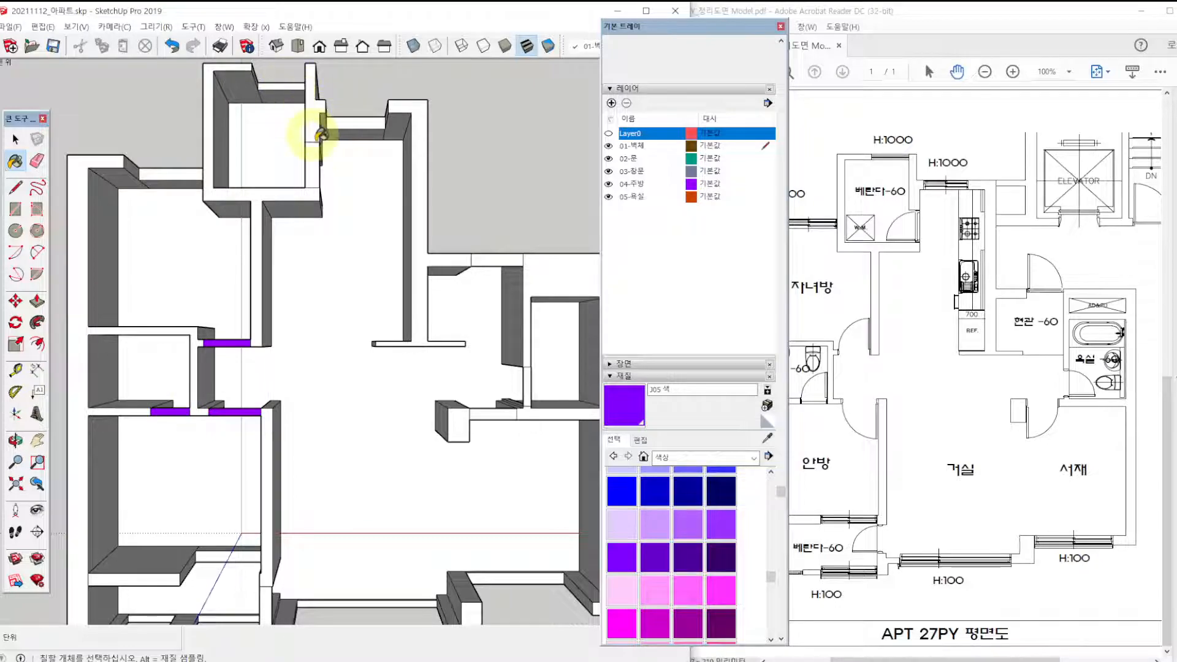
Paint the rectangles over the rear veranda, study, shared bathroom and main bedroom veranda doorways purple J05.
click(312, 160)
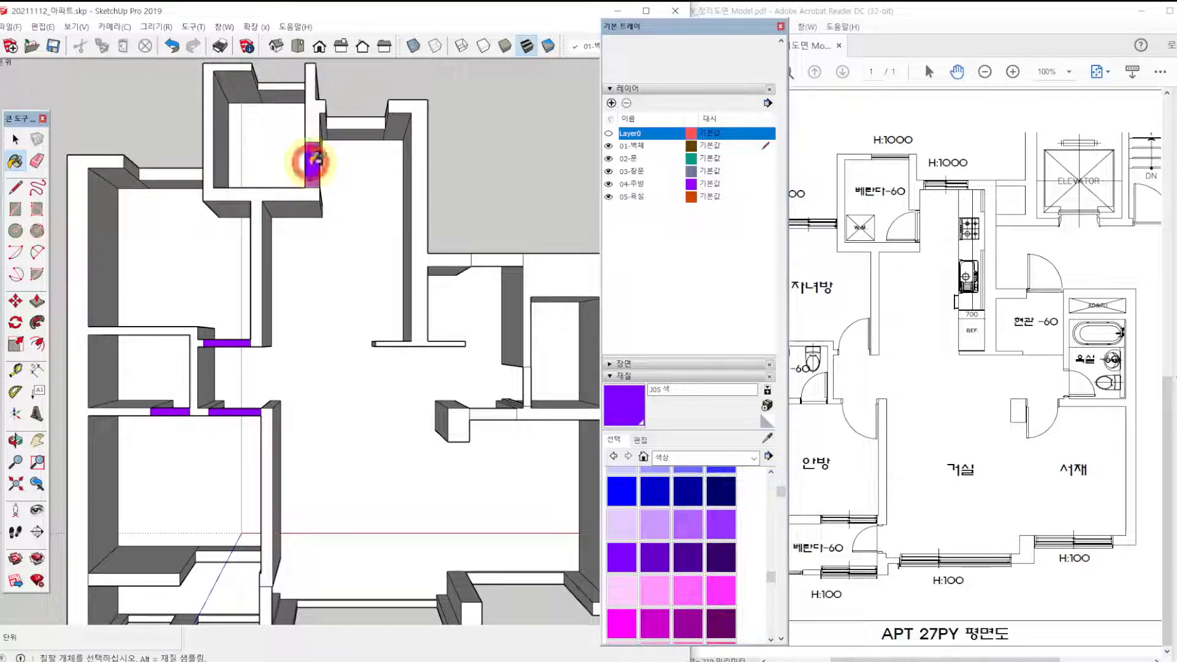
click(527, 385)
click(270, 601)
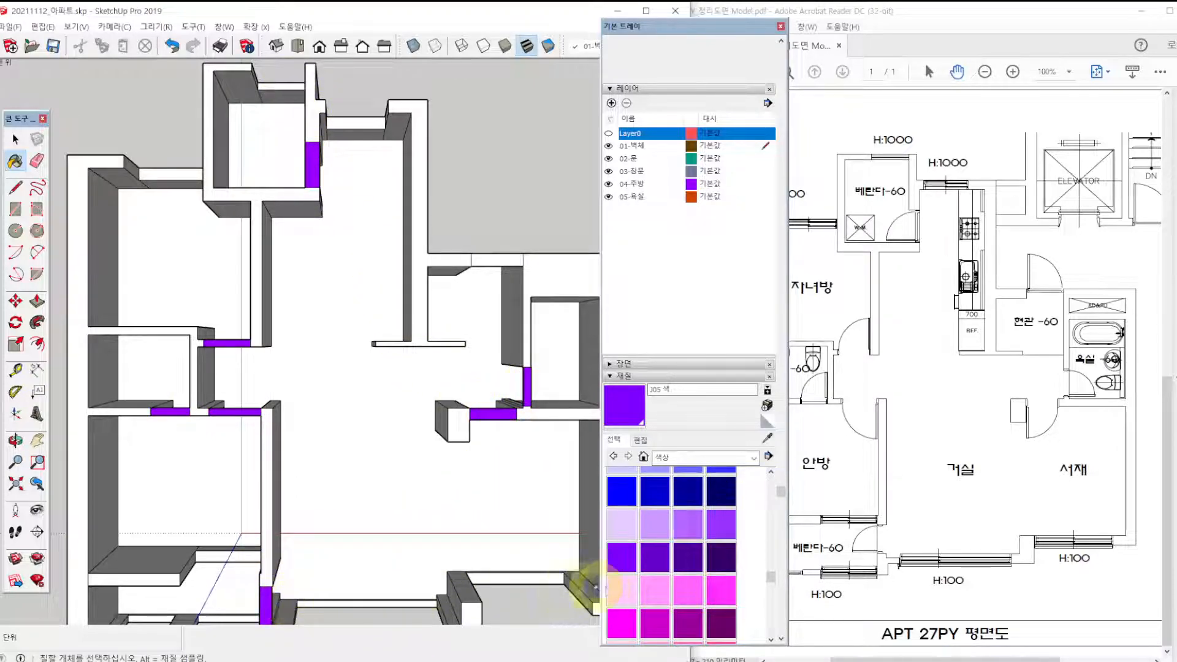
Paint the rectangle over the front entrance (현관) doorway with the green colour G04.
scroll(650, 610, up, 5)
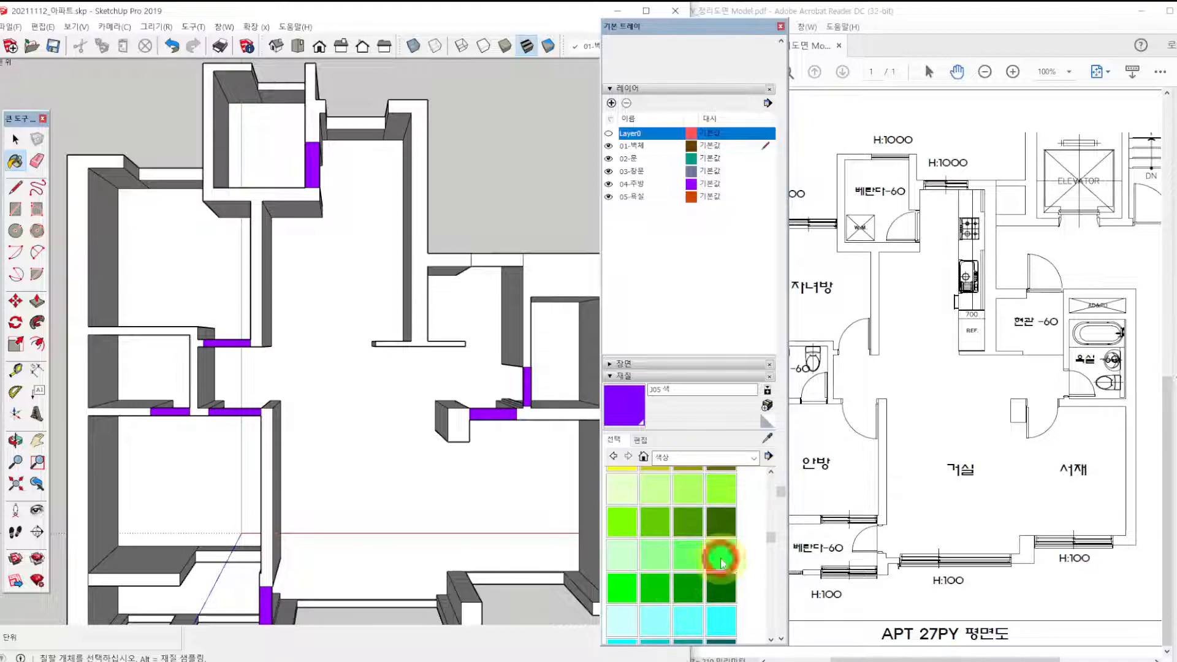
click(721, 555)
click(486, 256)
scroll(488, 253, down, 3)
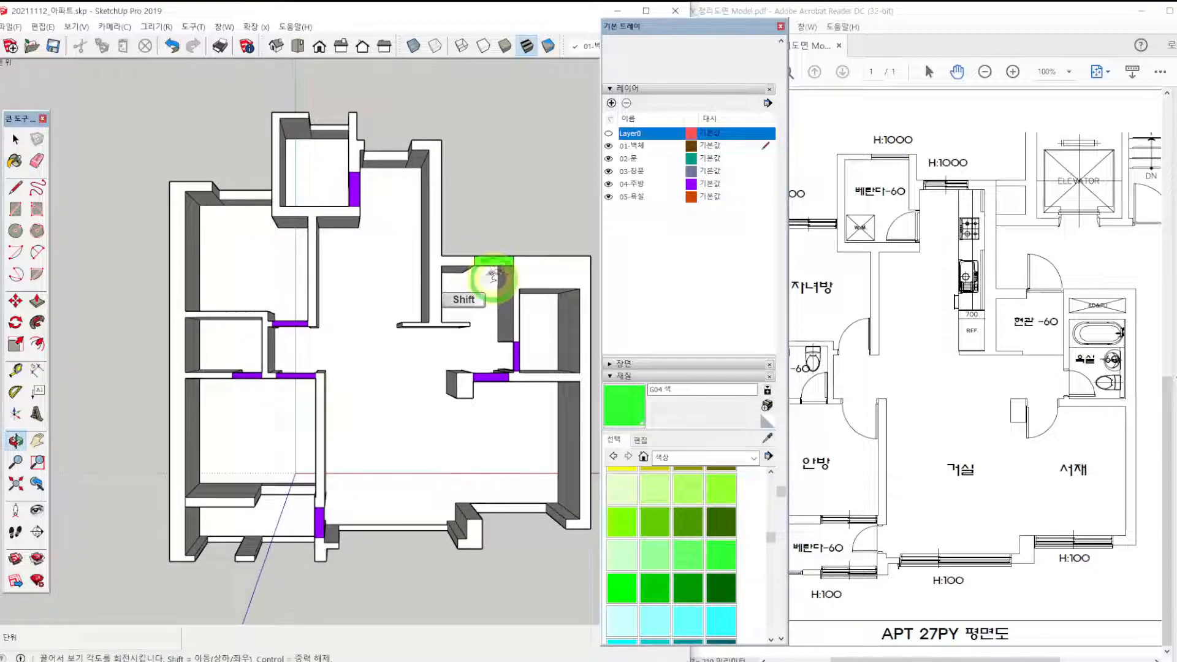
scroll(489, 254, up, 5)
scroll(486, 260, down, 3)
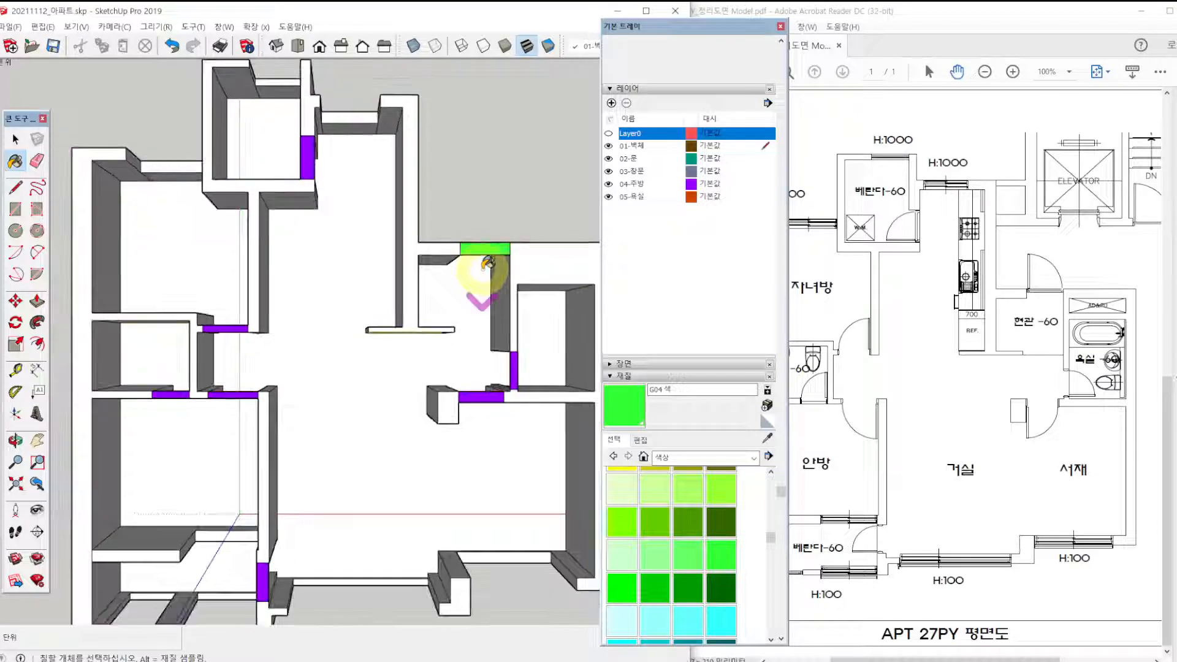
scroll(468, 341, up, 2)
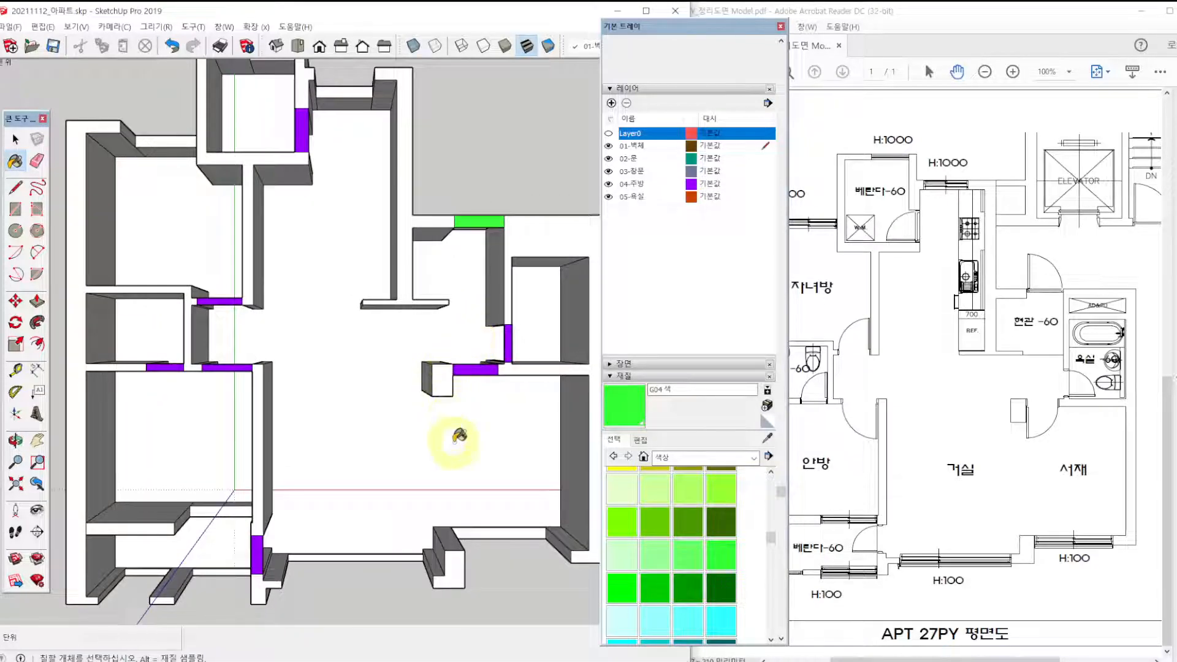
Switch to the floor plan PDF in Adobe Acrobat Reader and examine the wall, floor and door height notes.
click(16, 141)
click(15, 140)
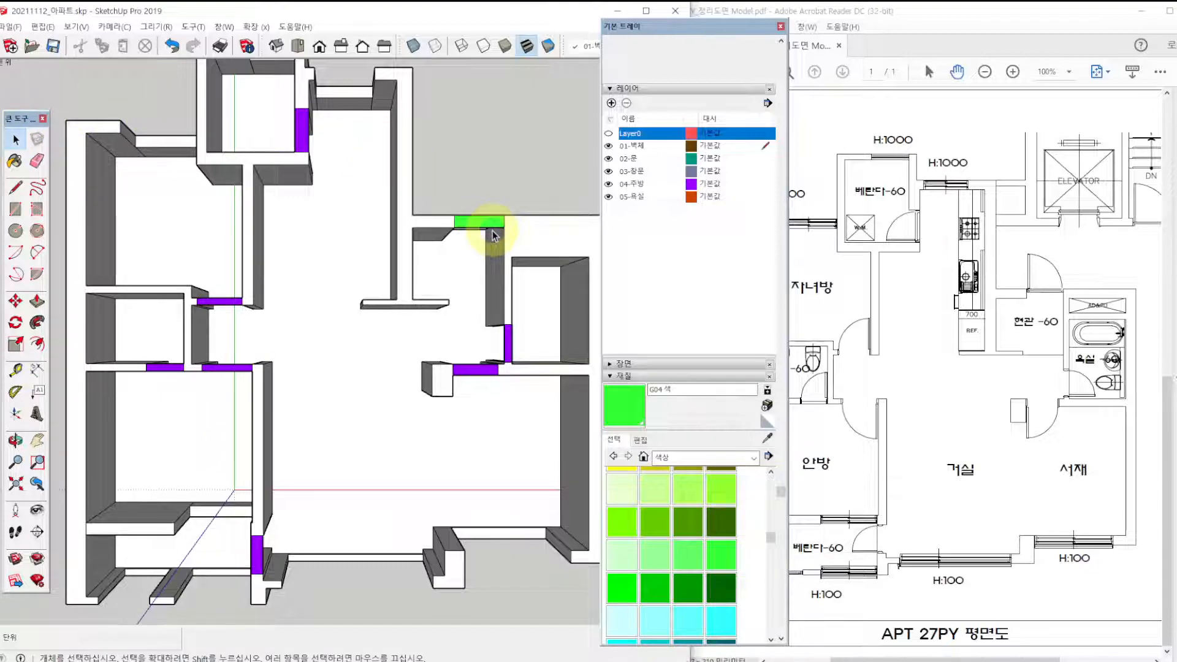
drag(1056, 342, 924, 346)
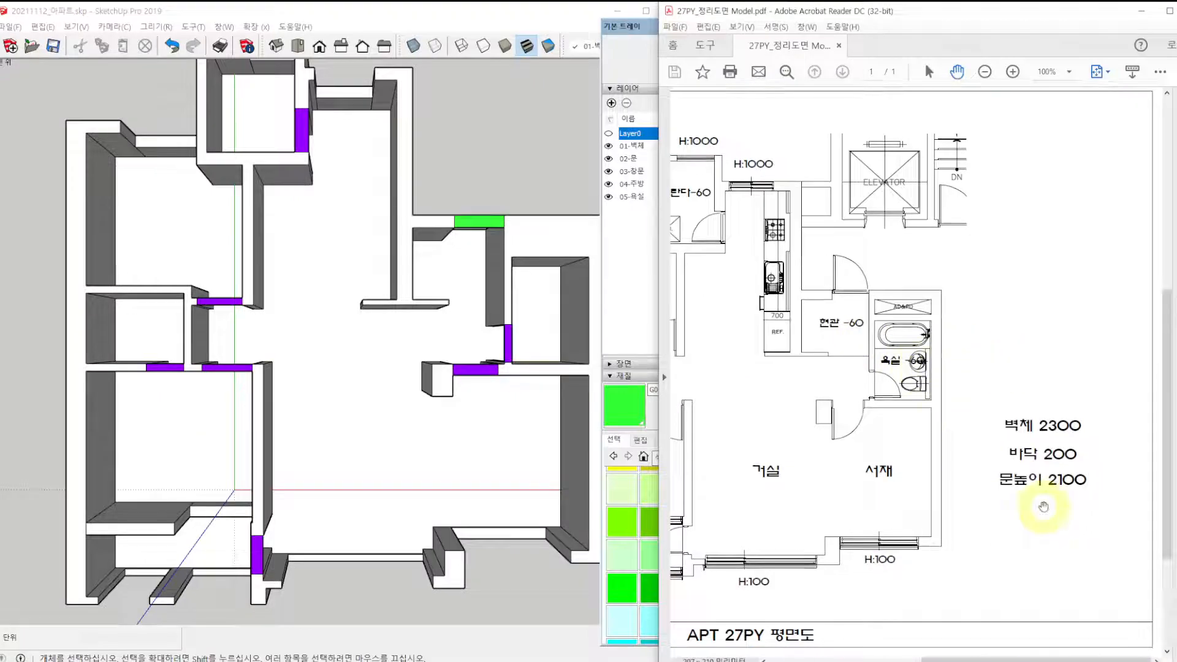
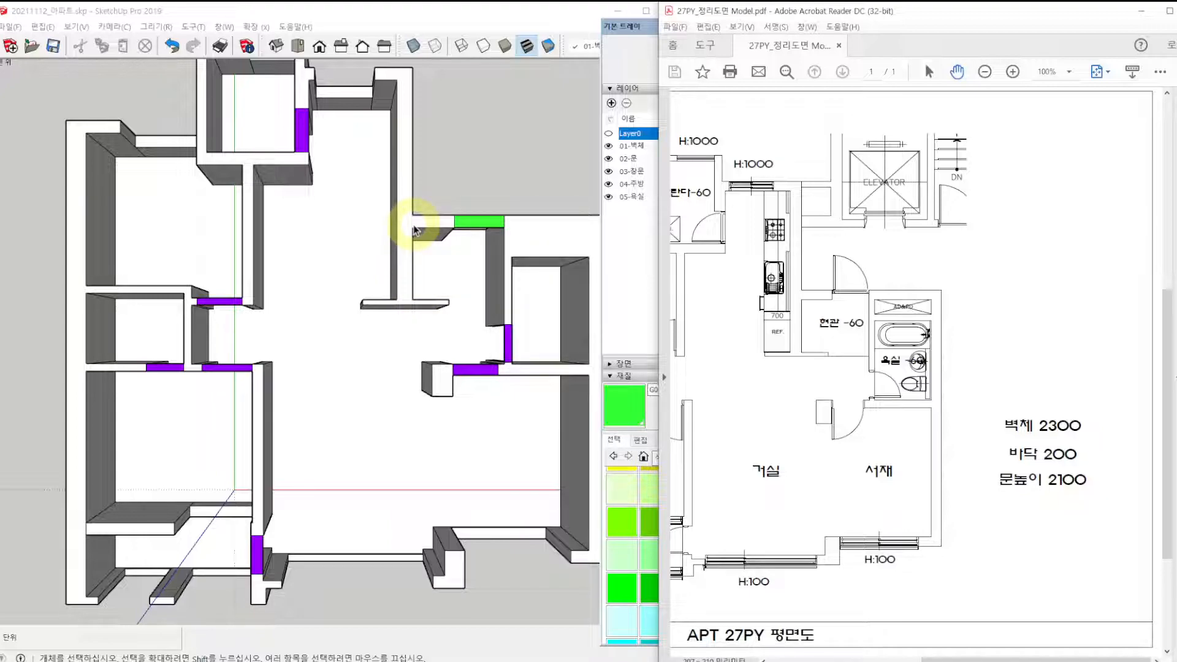
Switch back to SketchUp, close the default tray and Push/Pull the rectangle over the shared bathroom doorway down 200 mm as a lintel.
click(642, 30)
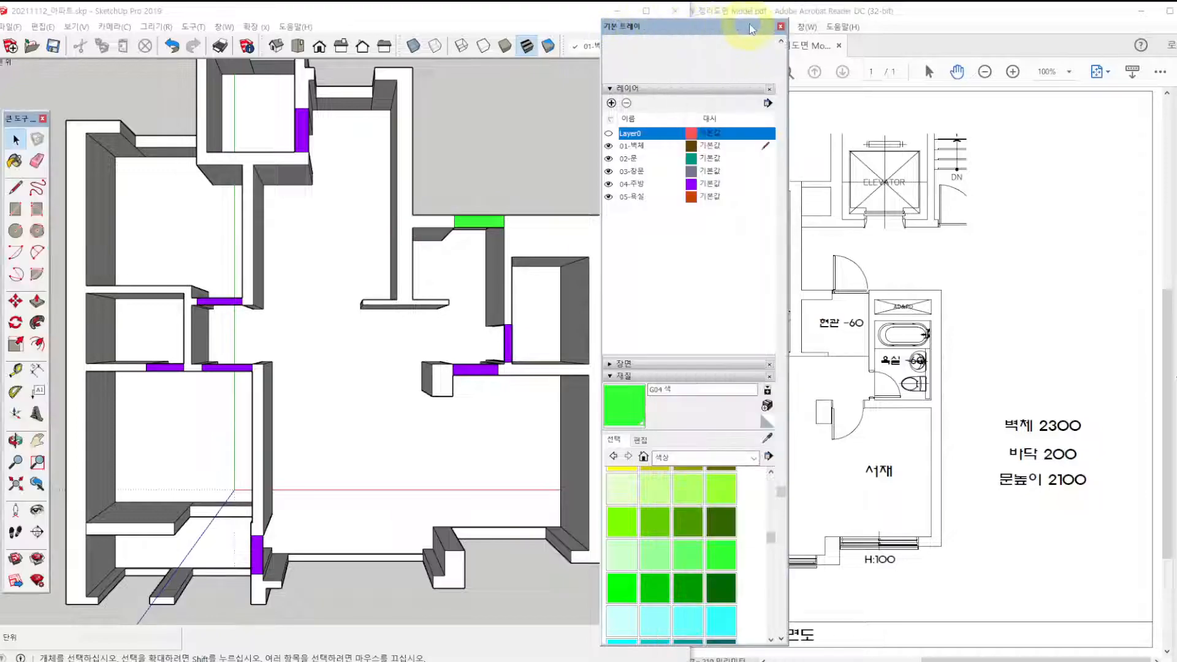
click(780, 26)
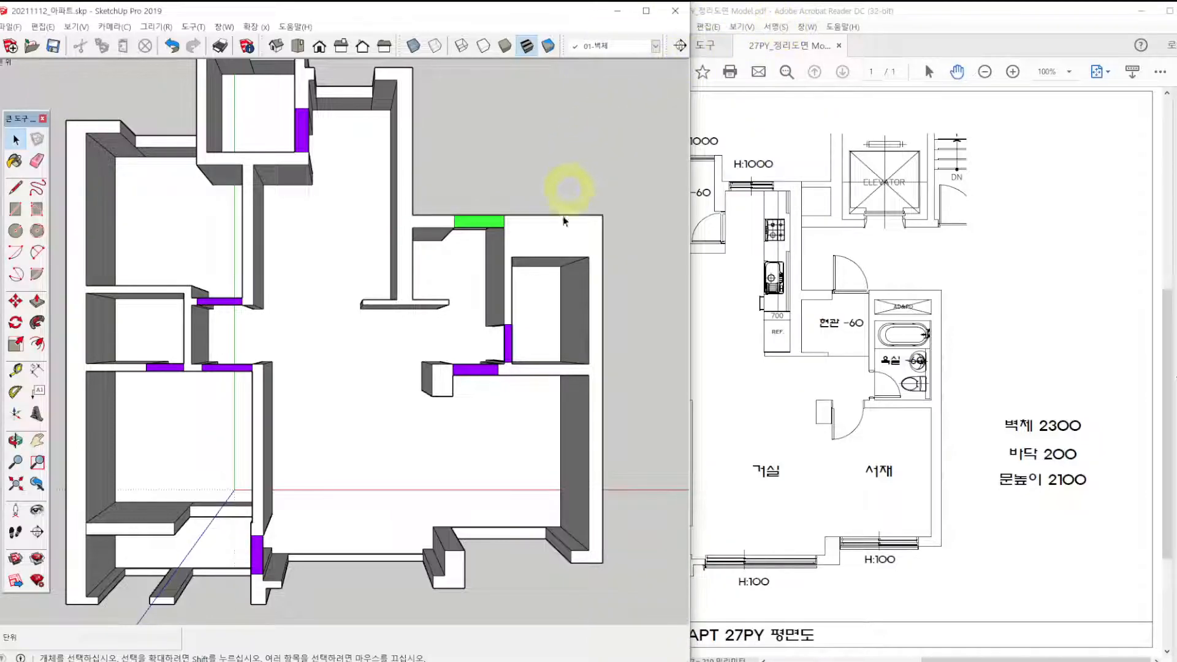
middle_drag(483, 412, 236, 193)
scroll(439, 412, up, 5)
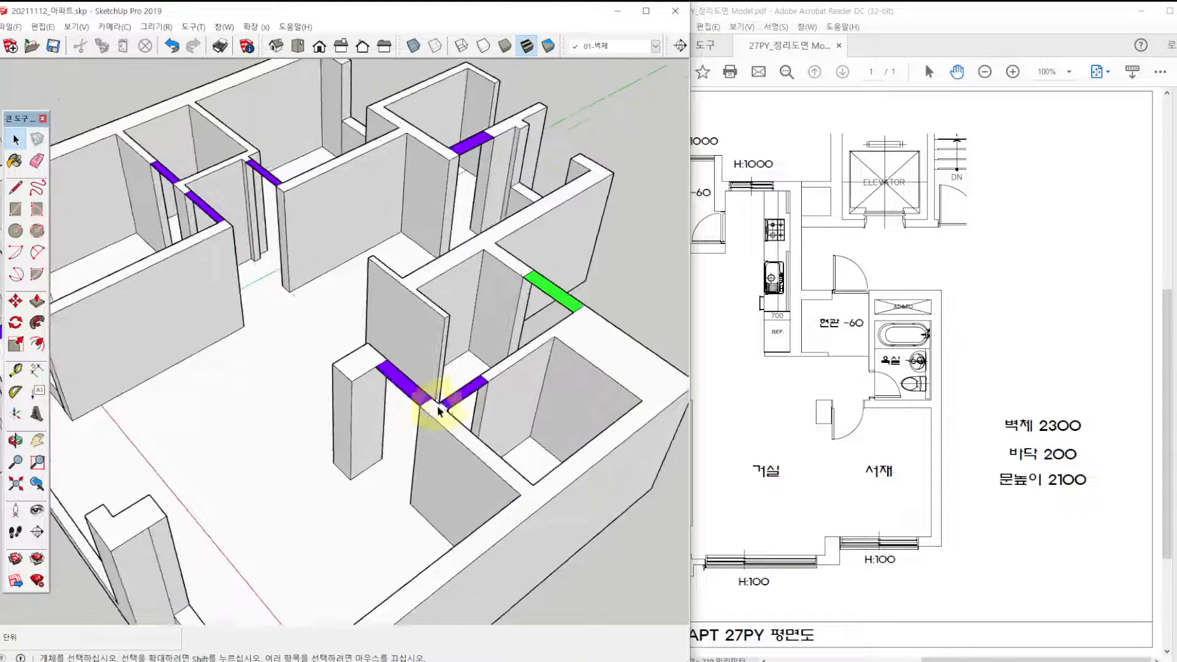
key(p)
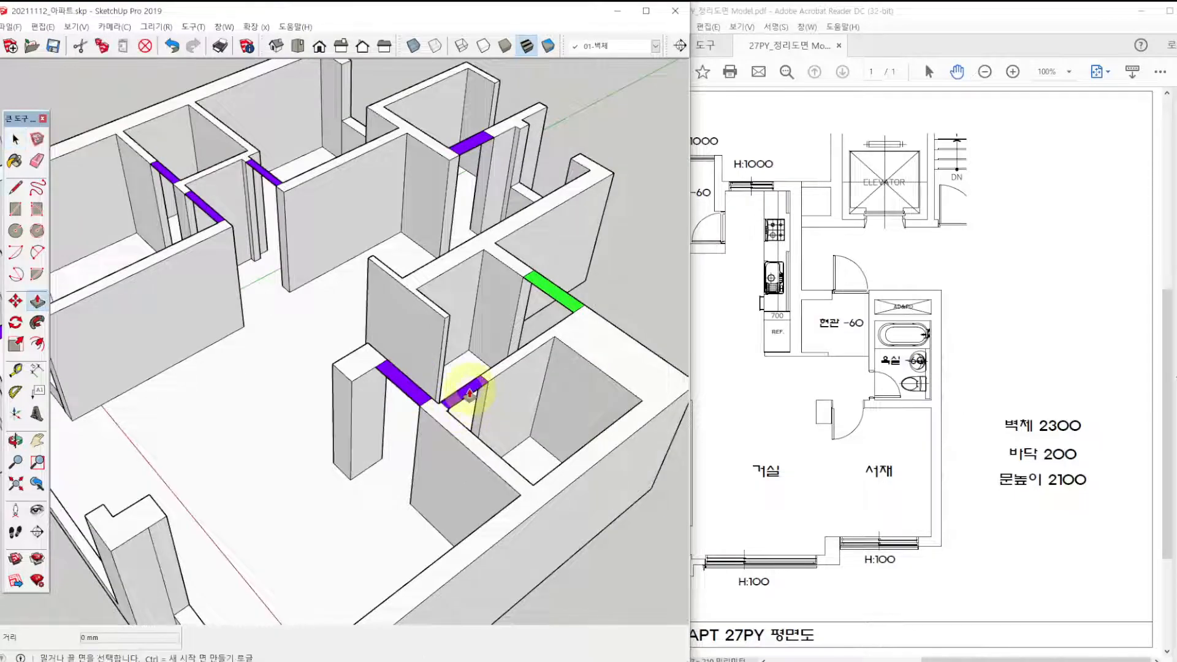
click(470, 392)
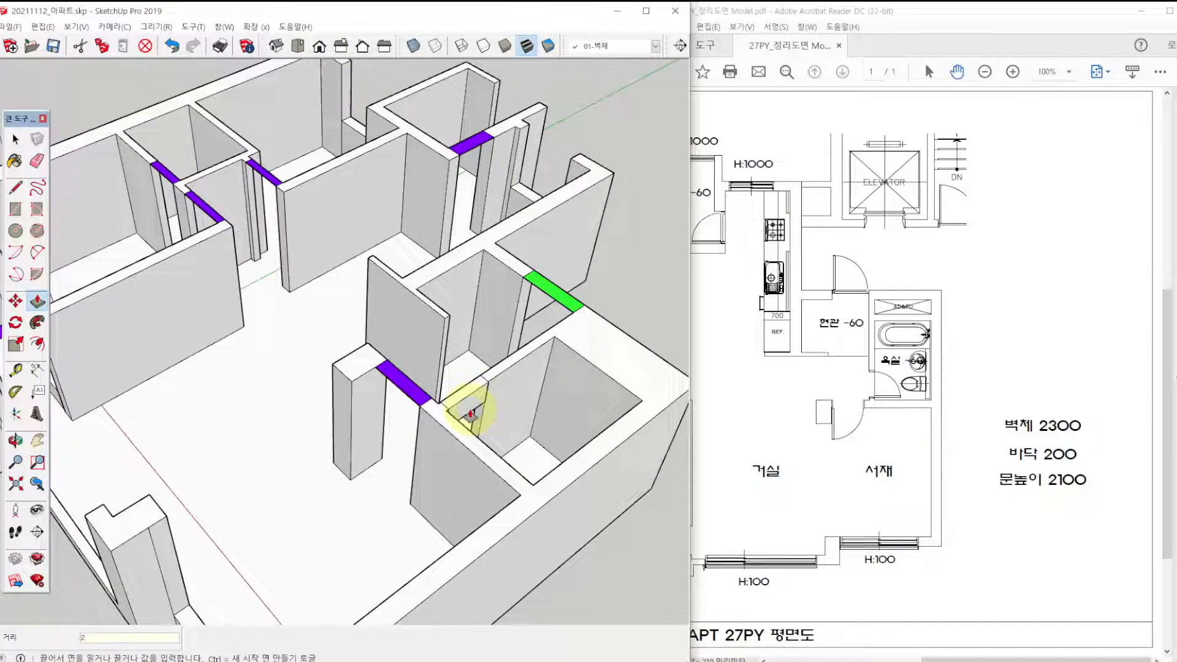
text(200)
key(Return)
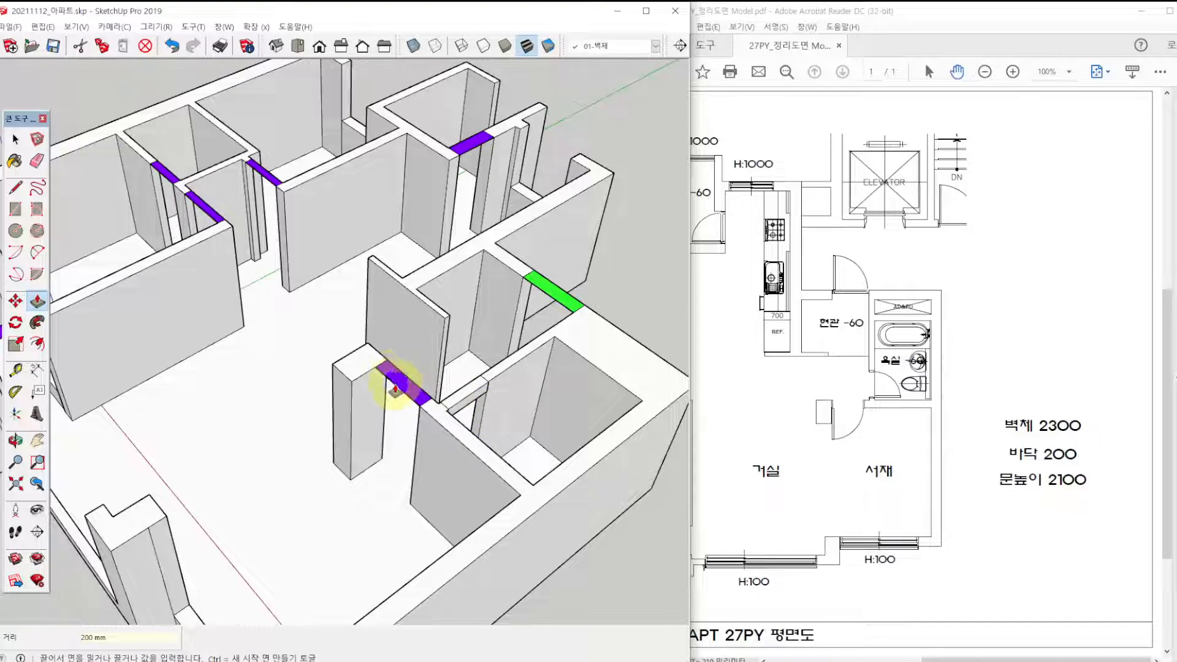
Push/Pull the rectangles over the study, main bedroom and children's room doorways down 200 mm to form lintels.
click(400, 388)
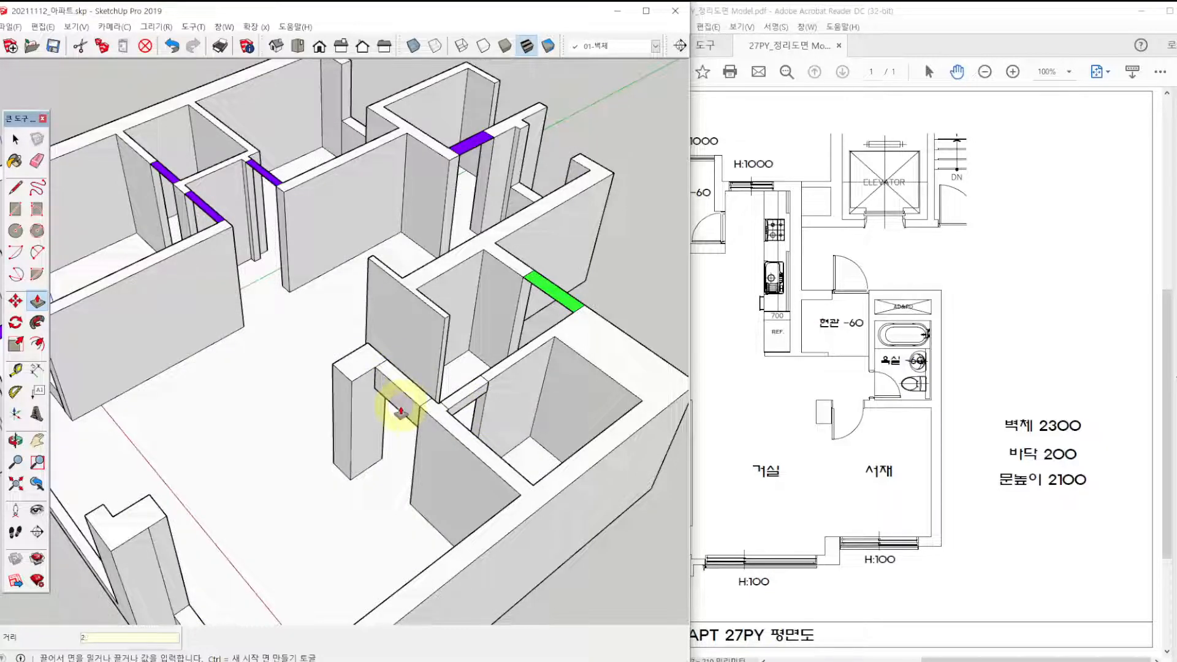
click(401, 412)
click(205, 211)
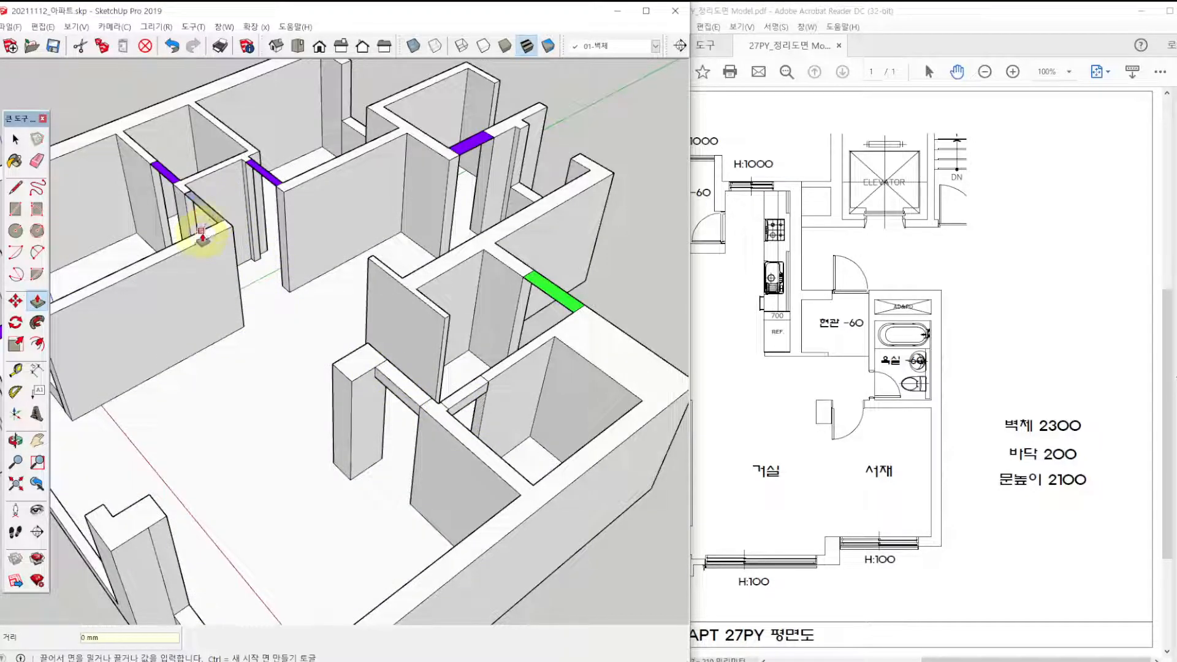
scroll(184, 230, up, 5)
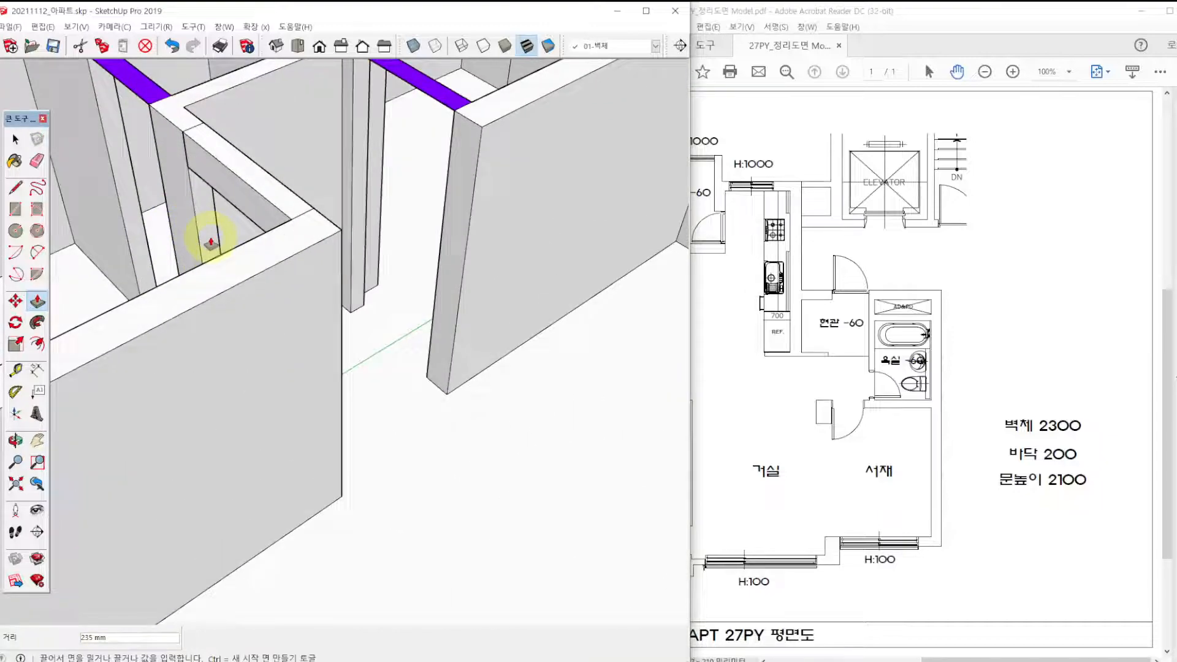
key(Return)
click(442, 101)
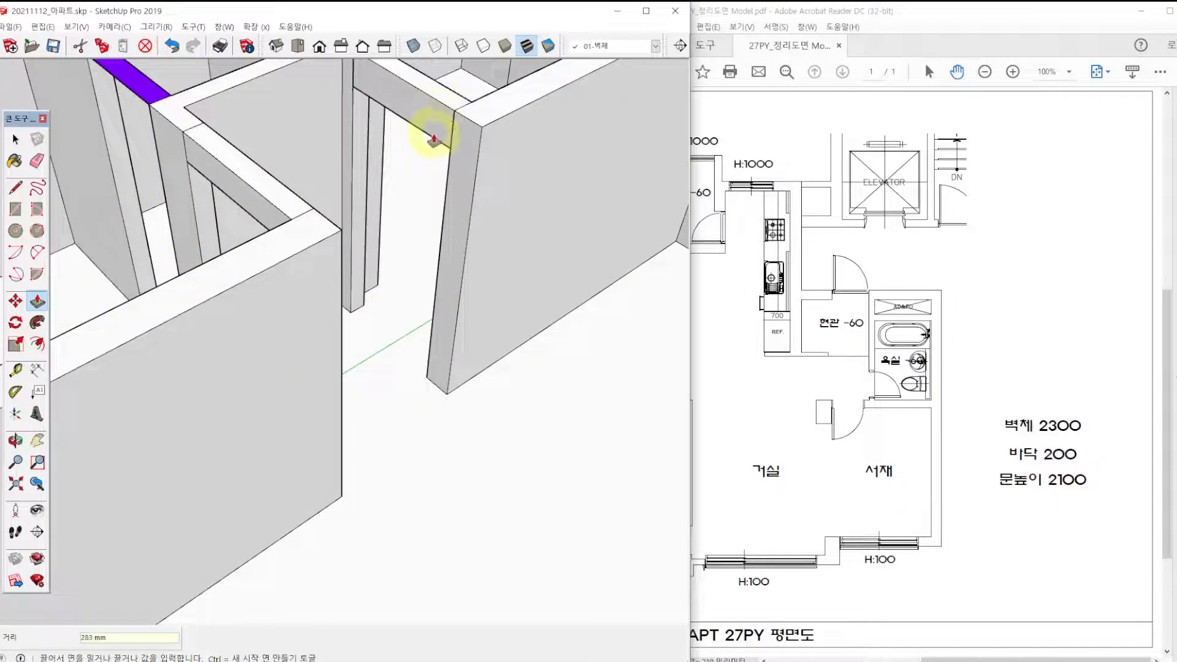
text(200)
key(Return)
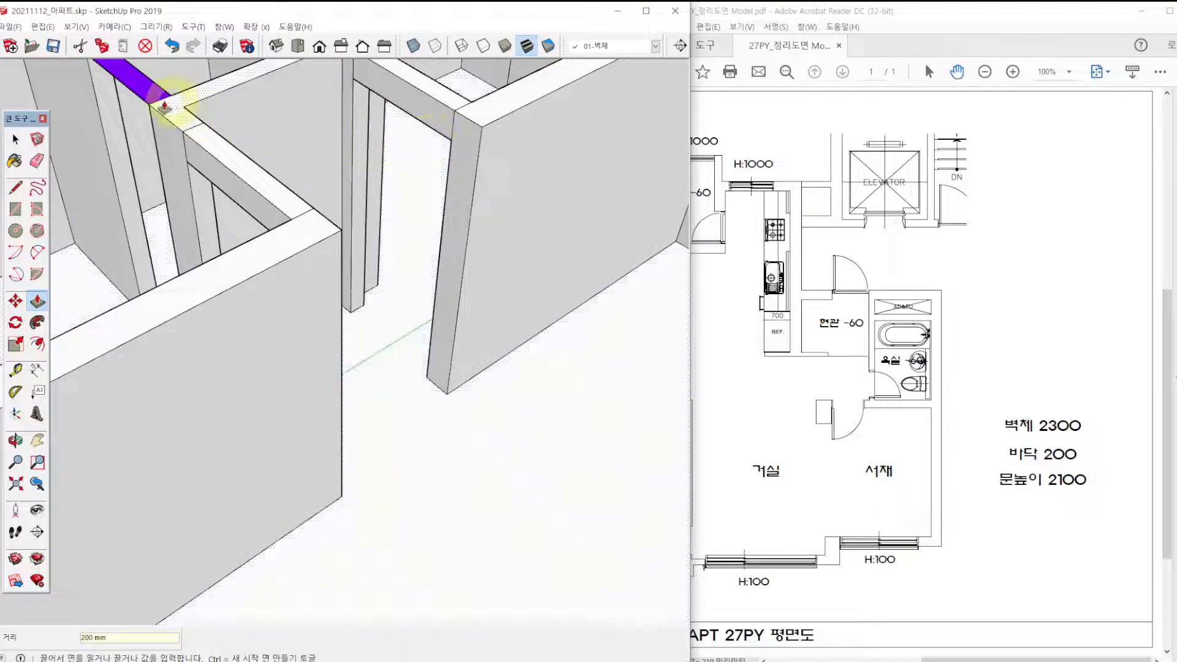
Push/Pull the purple rectangle over the main bathroom doorway down 200 mm as a lintel.
click(145, 96)
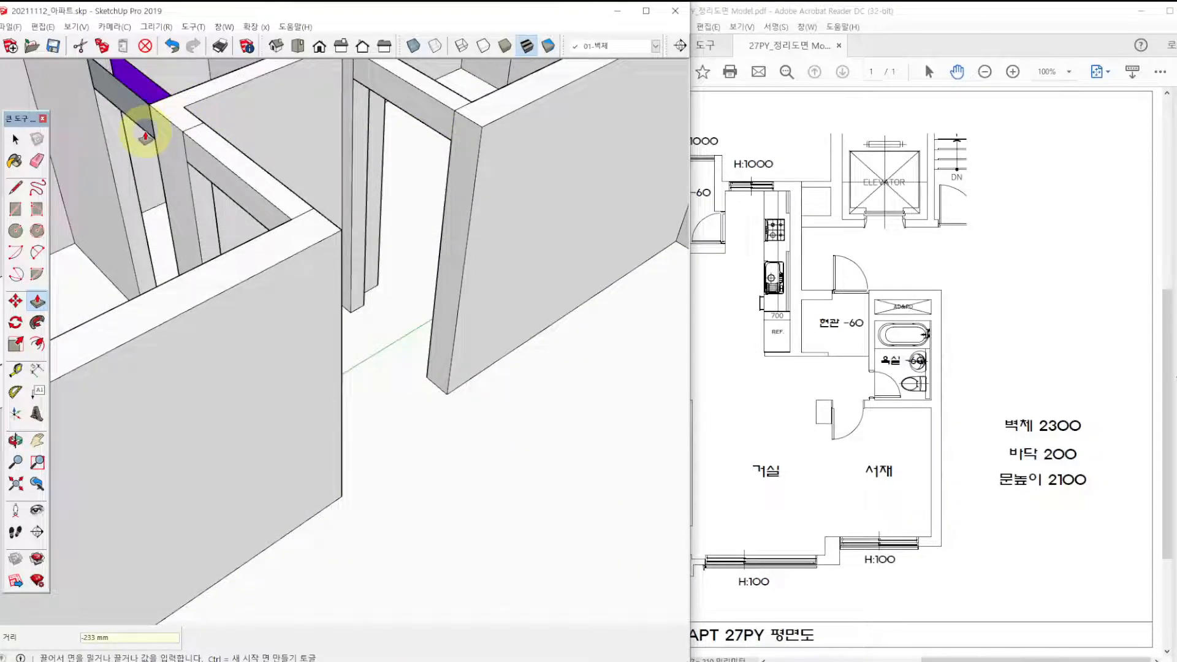
shift+middle_drag(147, 131, 265, 297)
scroll(263, 298, up, 1)
scroll(256, 305, up, 2)
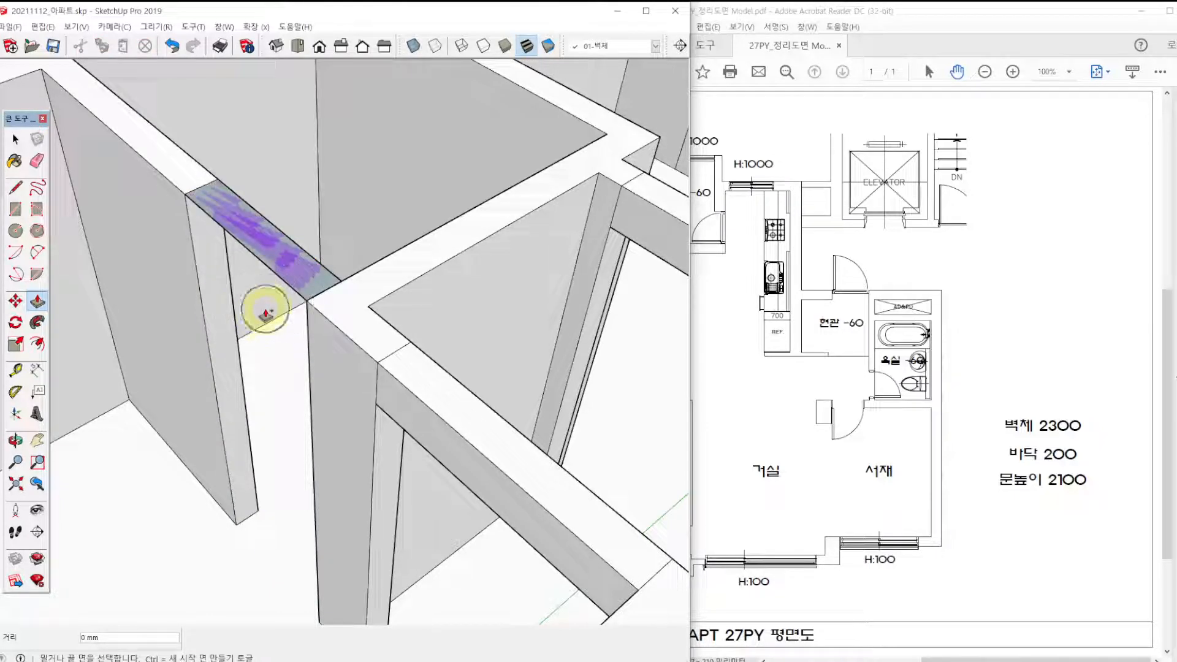
click(264, 311)
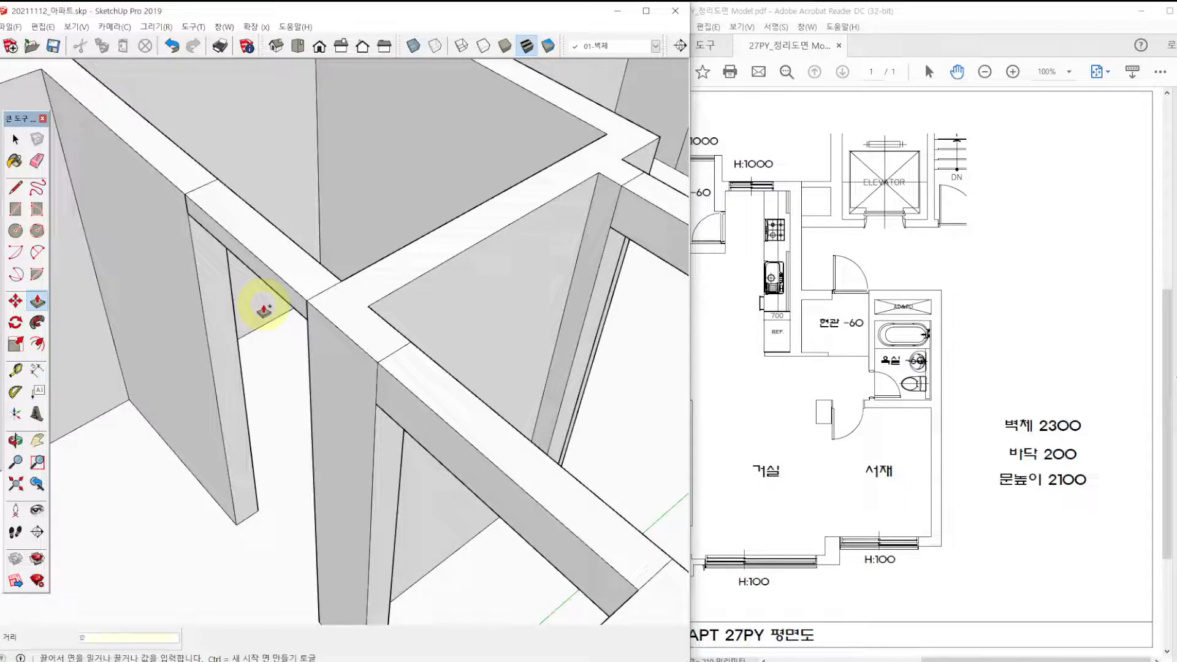
key(Return)
scroll(262, 302, down, 2)
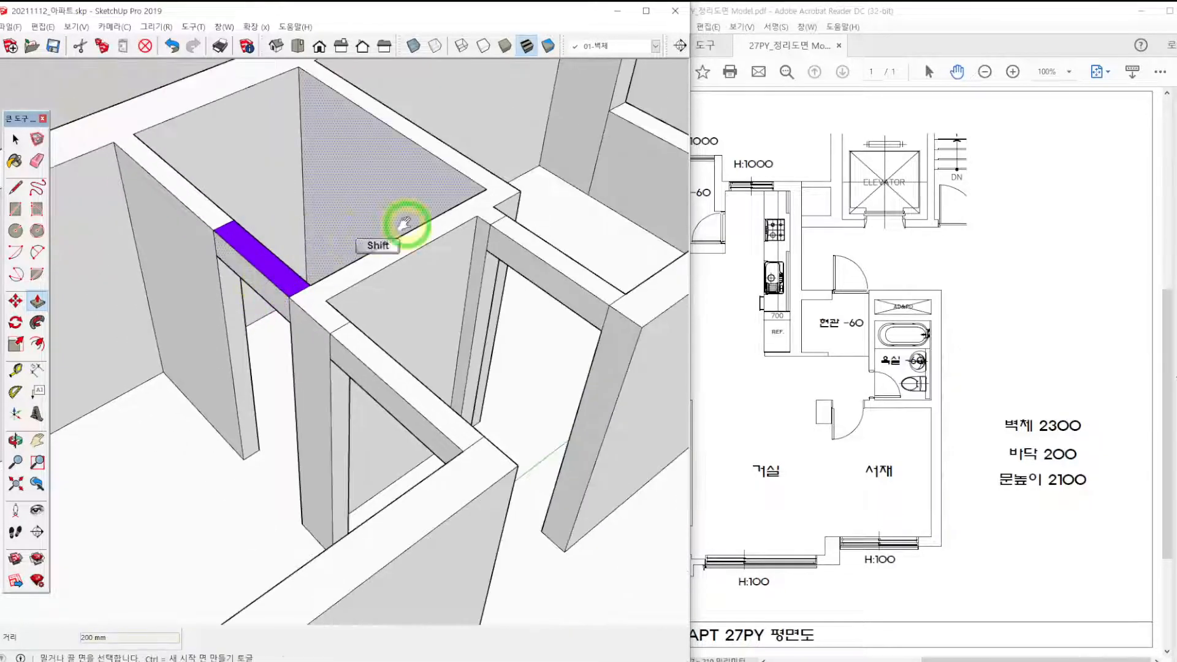
Push/Pull the purple rectangle over the rear veranda doorway down 200 mm as a lintel.
shift+middle_drag(404, 227, 245, 265)
scroll(245, 269, down, 3)
shift+middle_drag(606, 233, 515, 240)
scroll(516, 242, up, 3)
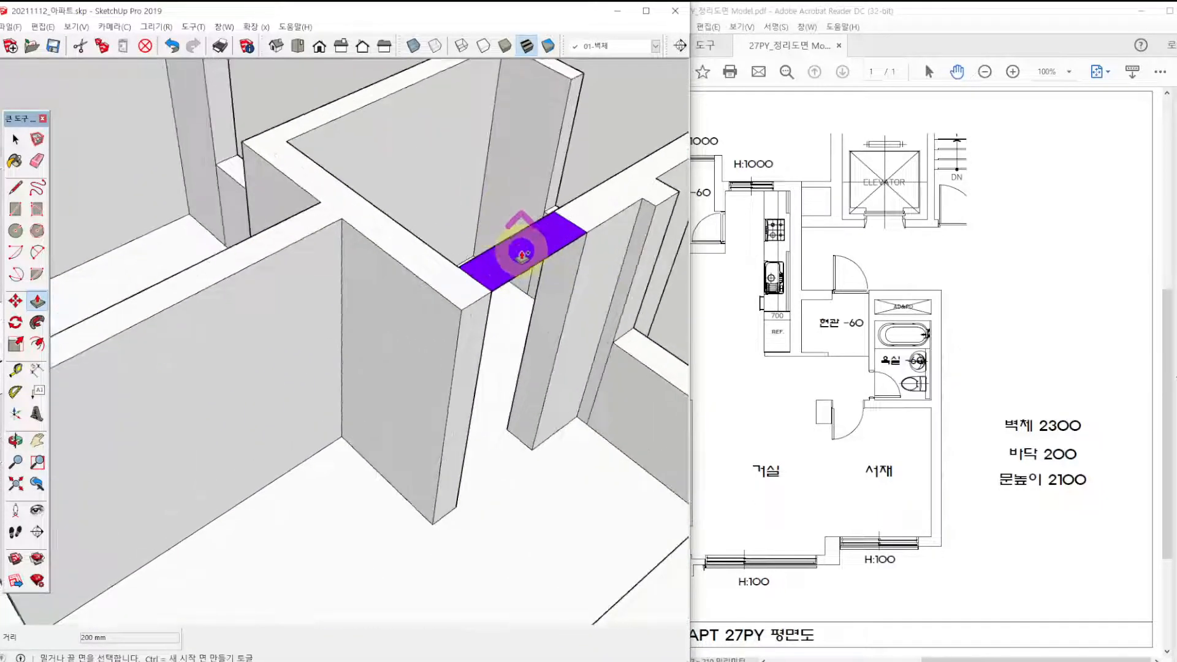
click(523, 255)
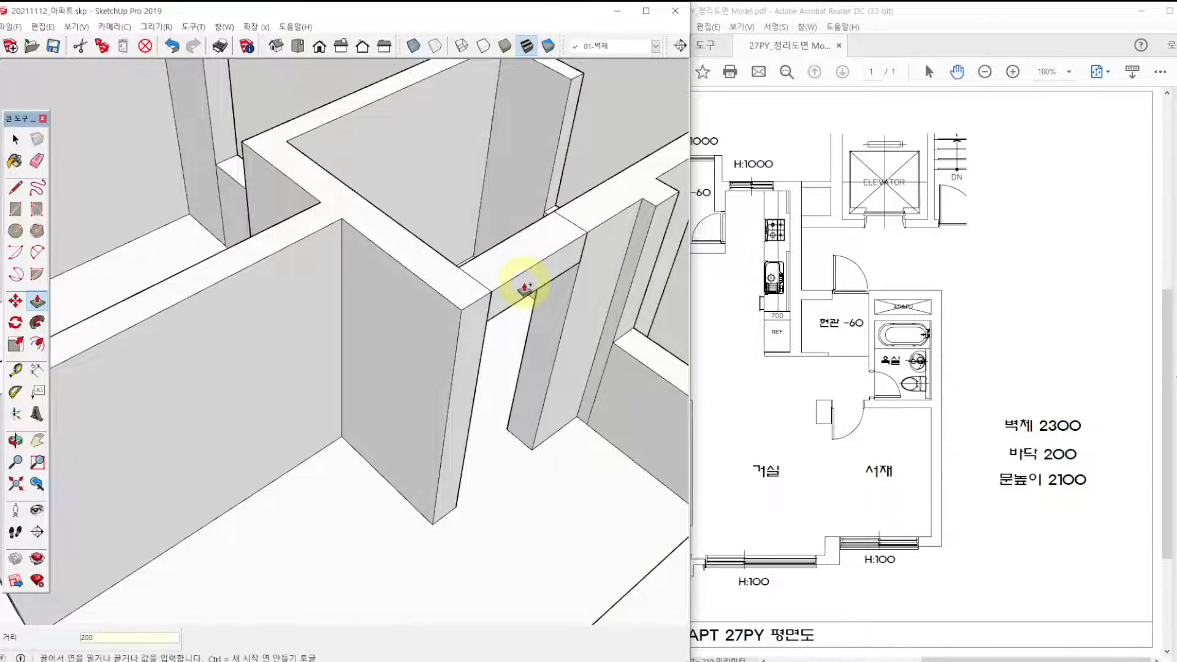
key(Return)
Push/Pull the green rectangle over the front entrance (현관) doorway down 200 mm as a lintel.
scroll(521, 282, down, 3)
shift+middle_drag(559, 307, 437, 151)
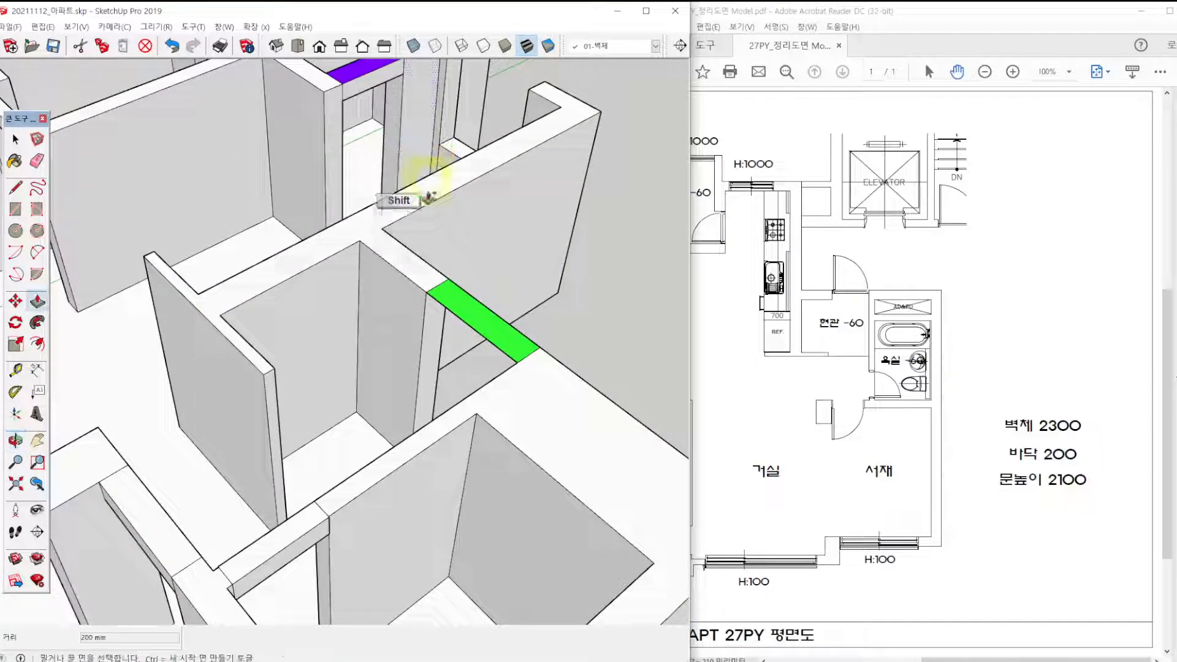
click(472, 317)
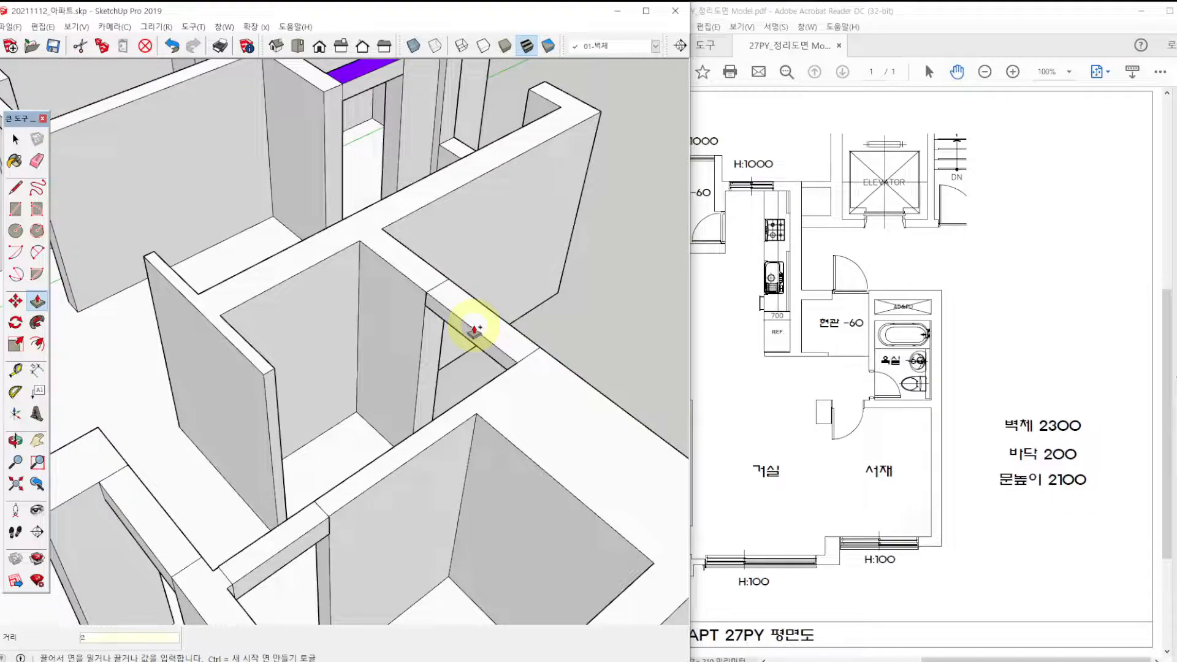
key(Return)
Push/Pull the purple rectangle over the main bedroom veranda doorway down 200 mm as a lintel.
scroll(473, 331, down, 3)
shift+middle_drag(469, 334, 523, 362)
key(space)
scroll(480, 374, down, 3)
middle_drag(321, 439, 386, 359)
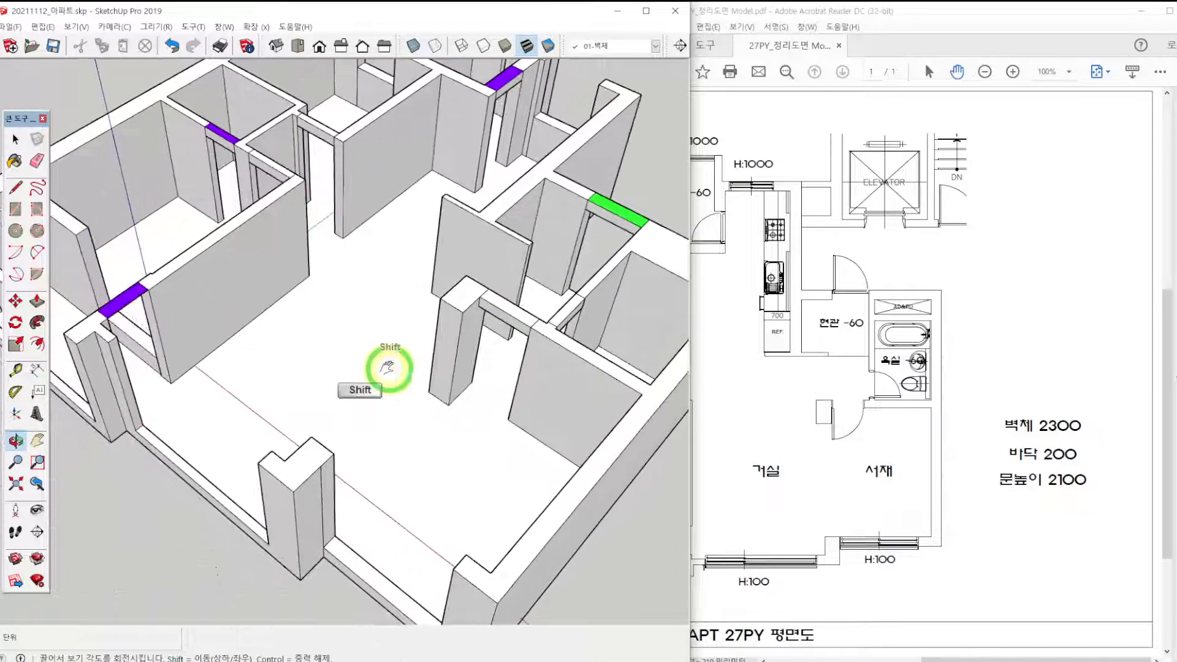
key(p)
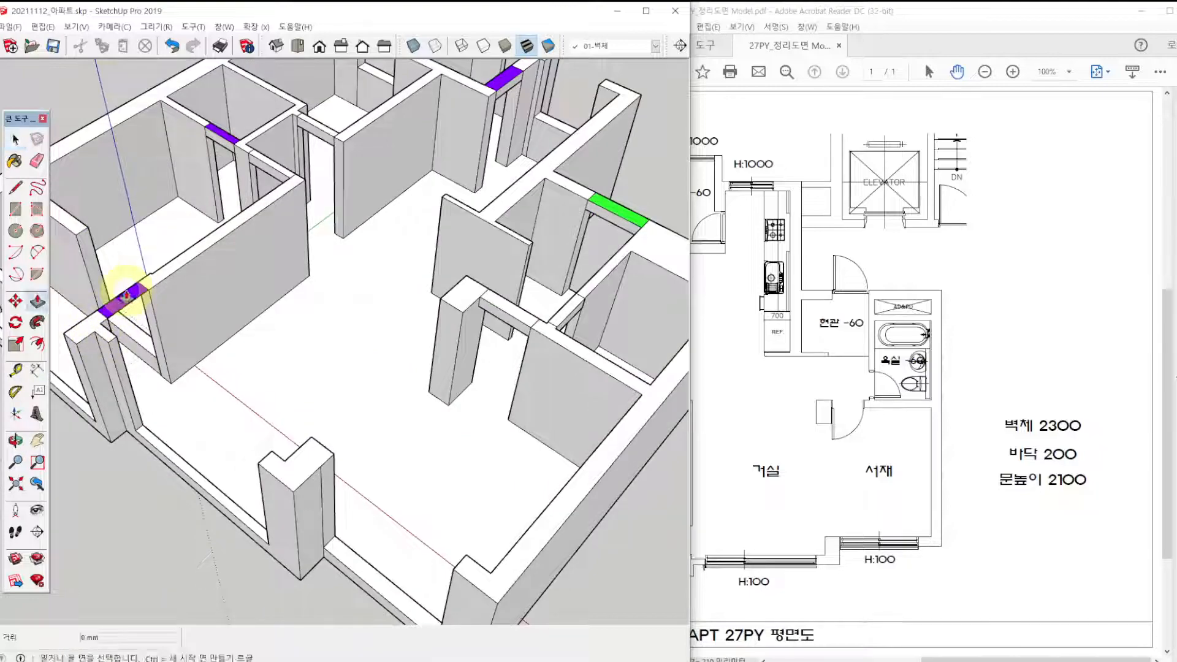
click(125, 303)
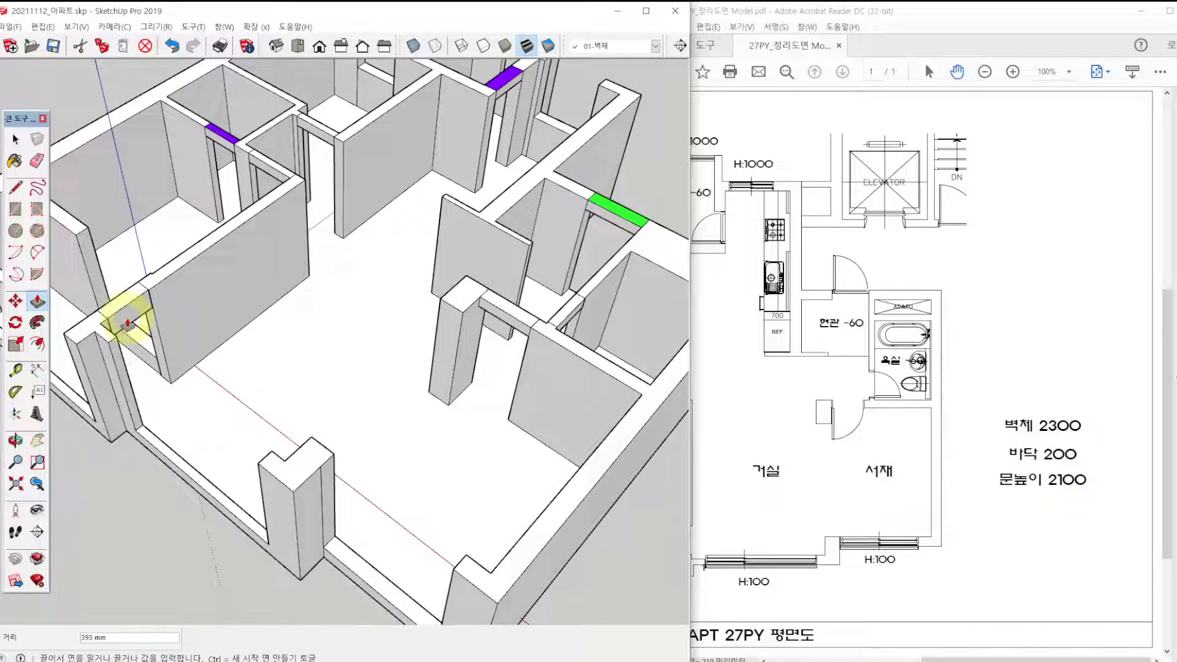
middle_drag(231, 273, 371, 388)
In top view, paint the rectangles over the shared bathroom, main bathroom and study doorways magenta K04.
key(F2)
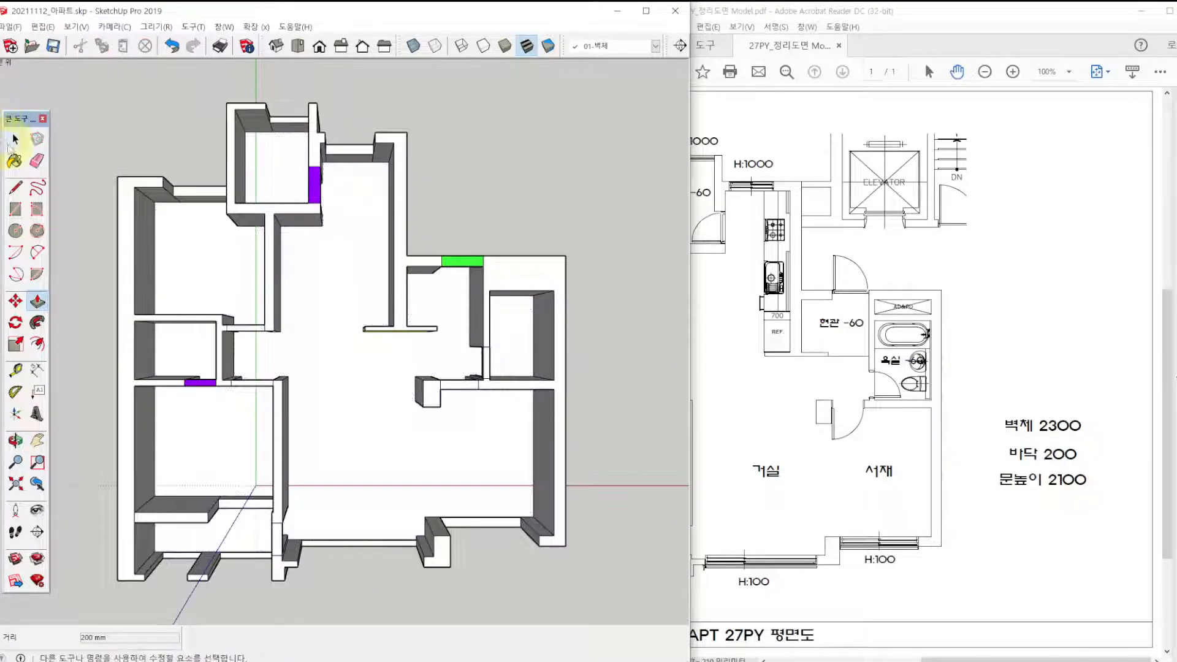
click(16, 139)
key(b)
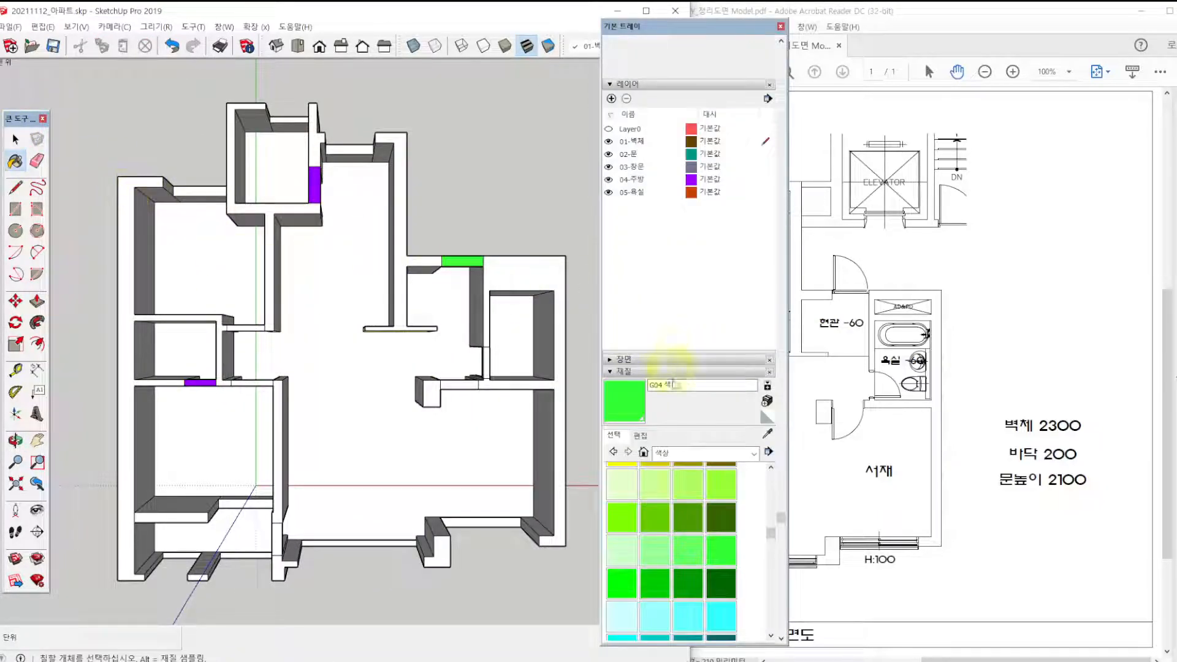
scroll(681, 538, down, 5)
click(714, 588)
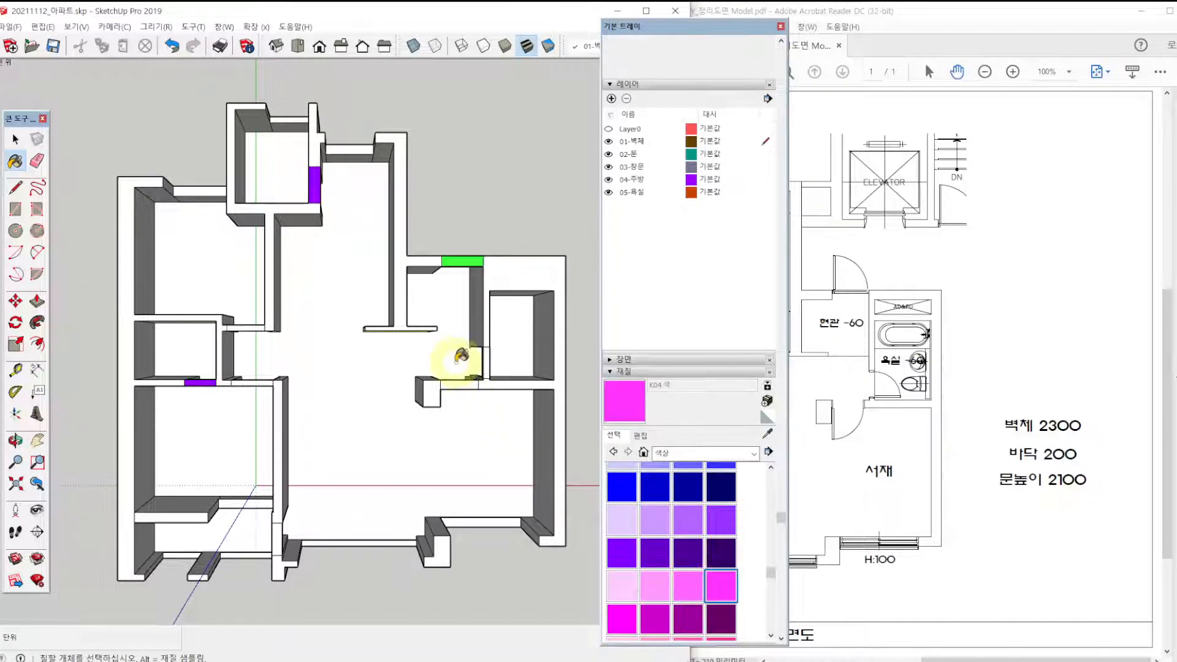
click(488, 365)
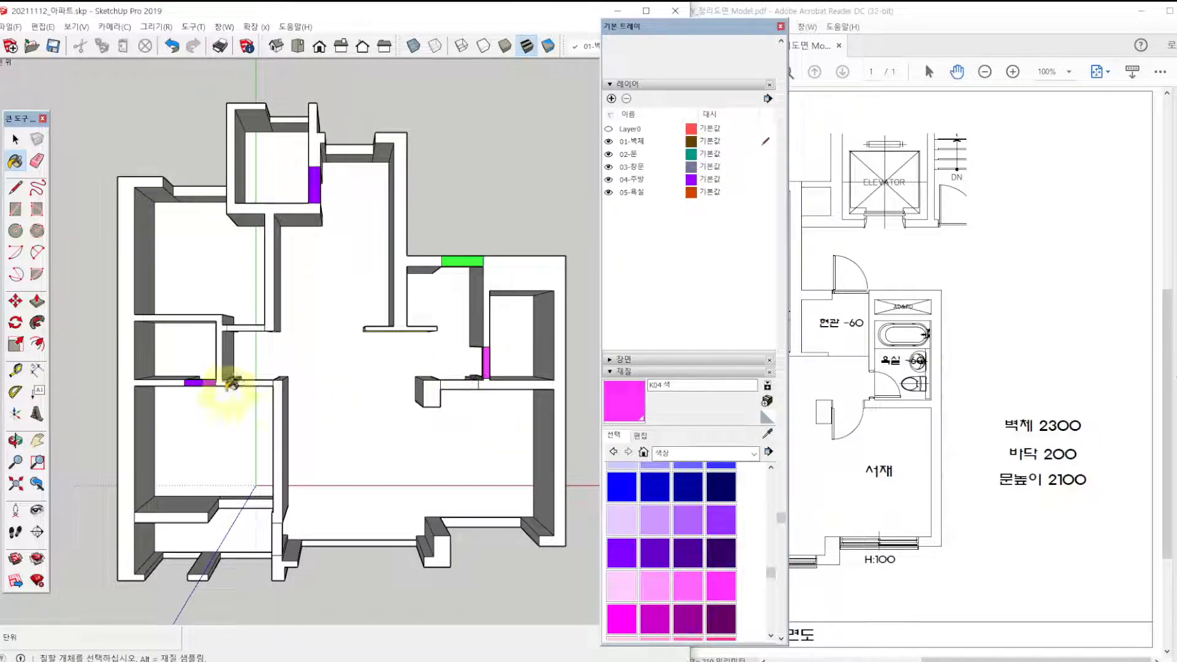
click(201, 379)
click(455, 385)
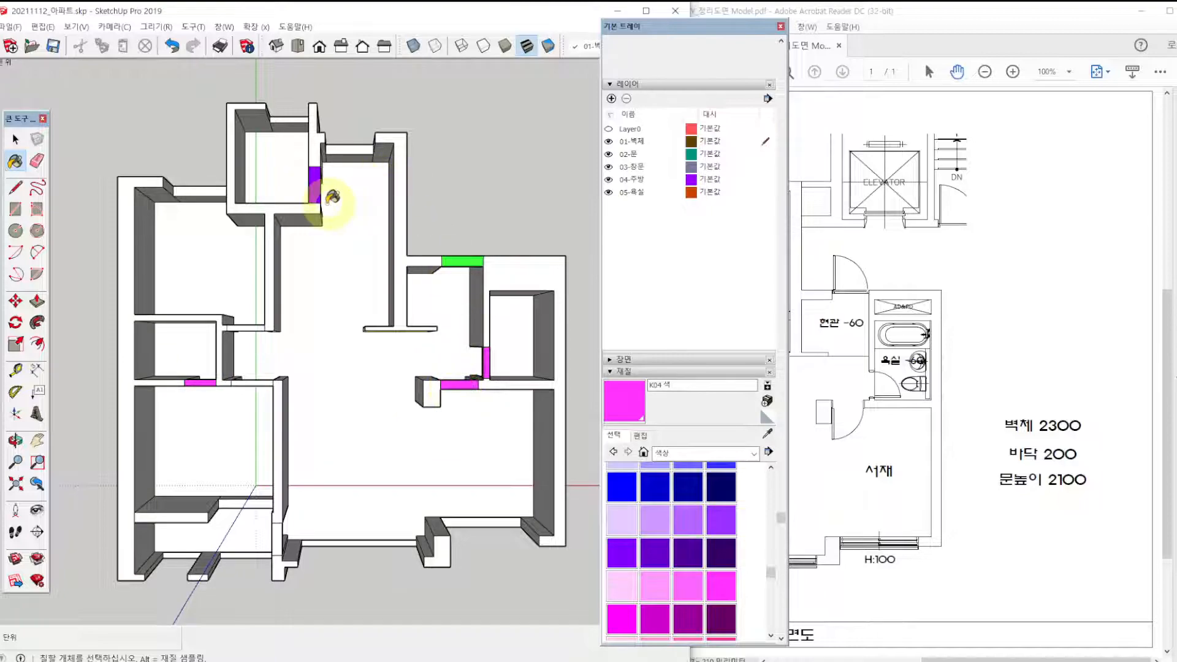
Paint the rectangles over the front entrance, rear veranda, main bedroom veranda, children's room and main bedroom doorways magenta K04.
click(461, 260)
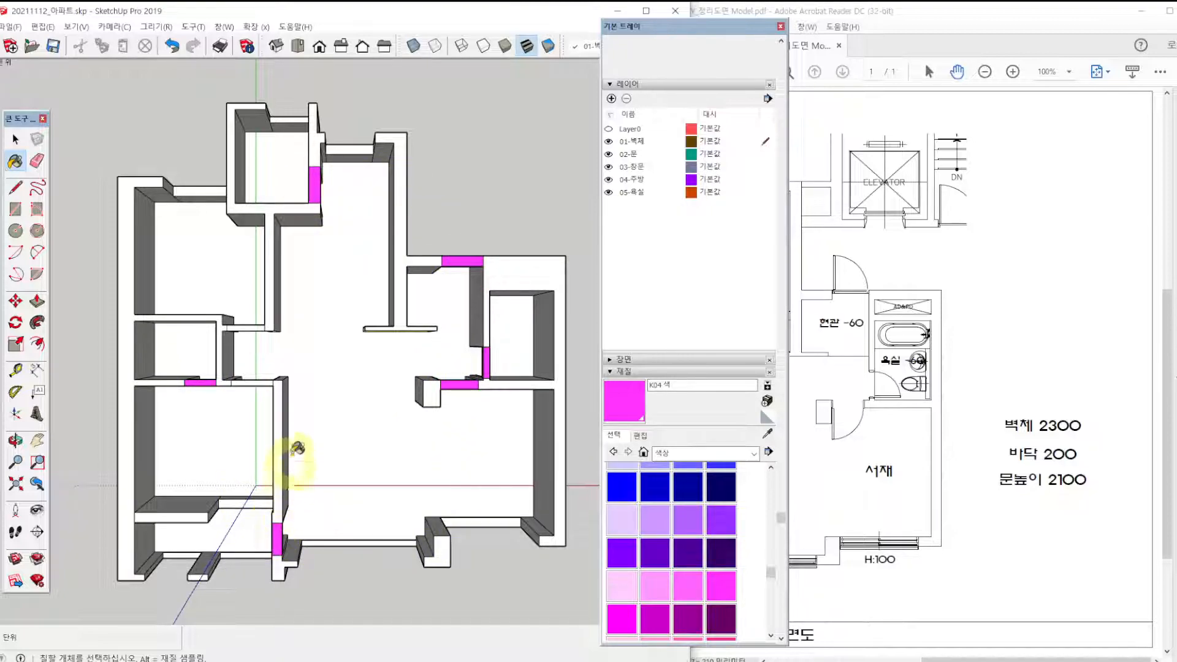
click(250, 327)
click(260, 380)
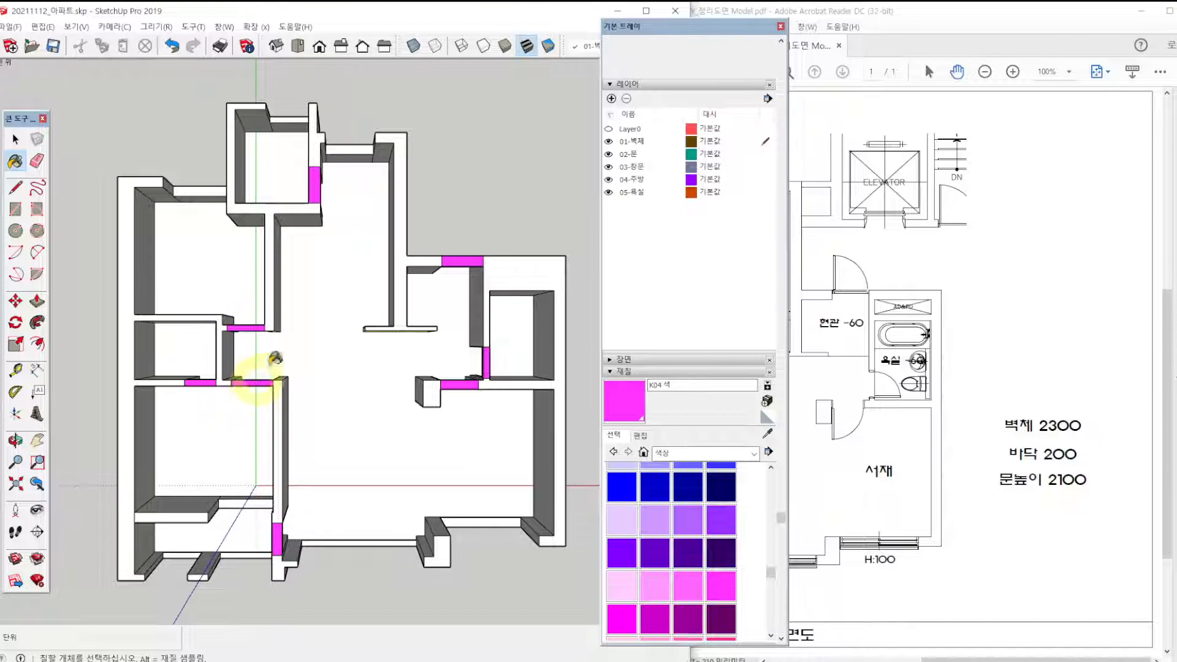
Move the default tray over the PDF side, pan the floor plan and widen the SketchUp window.
drag(748, 24, 1132, 26)
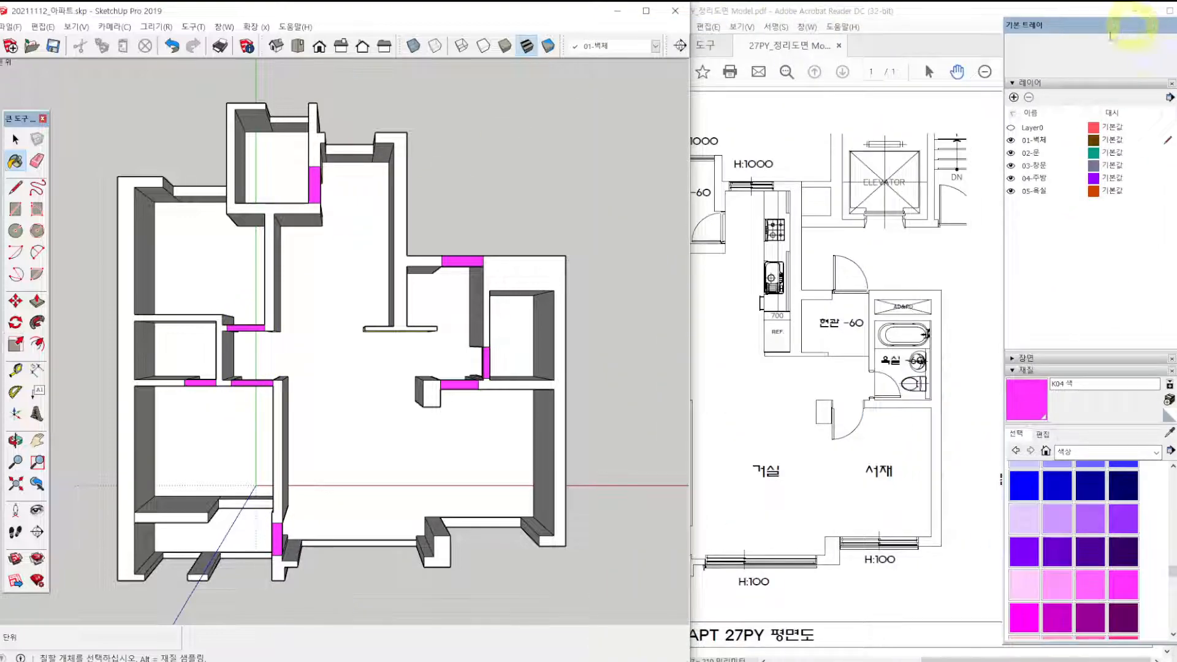
mouse_move(857, 402)
mouse_down()
mouse_move(815, 399)
mouse_move(905, 398)
mouse_up()
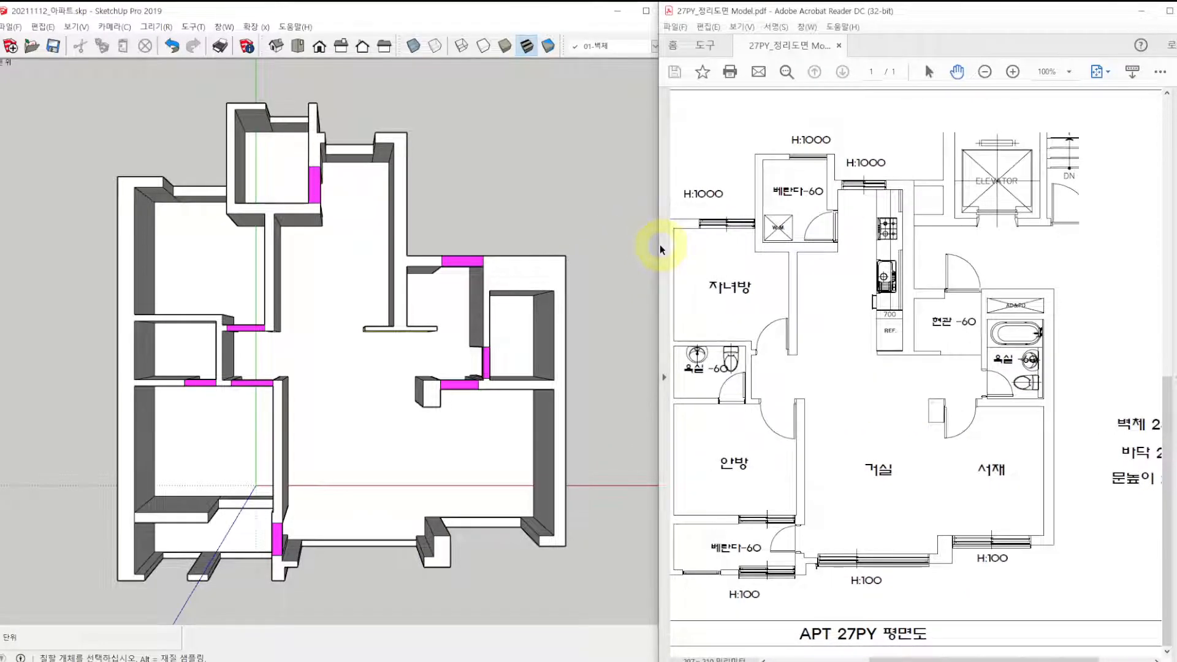
drag(656, 248, 790, 244)
middle_drag(389, 410, 318, 239)
drag(690, 345, 819, 348)
Erase the dividing edges at the ends of the magenta rectangles over the study, shared bathroom and front entrance doorways.
scroll(494, 409, up, 3)
scroll(494, 386, down, 5)
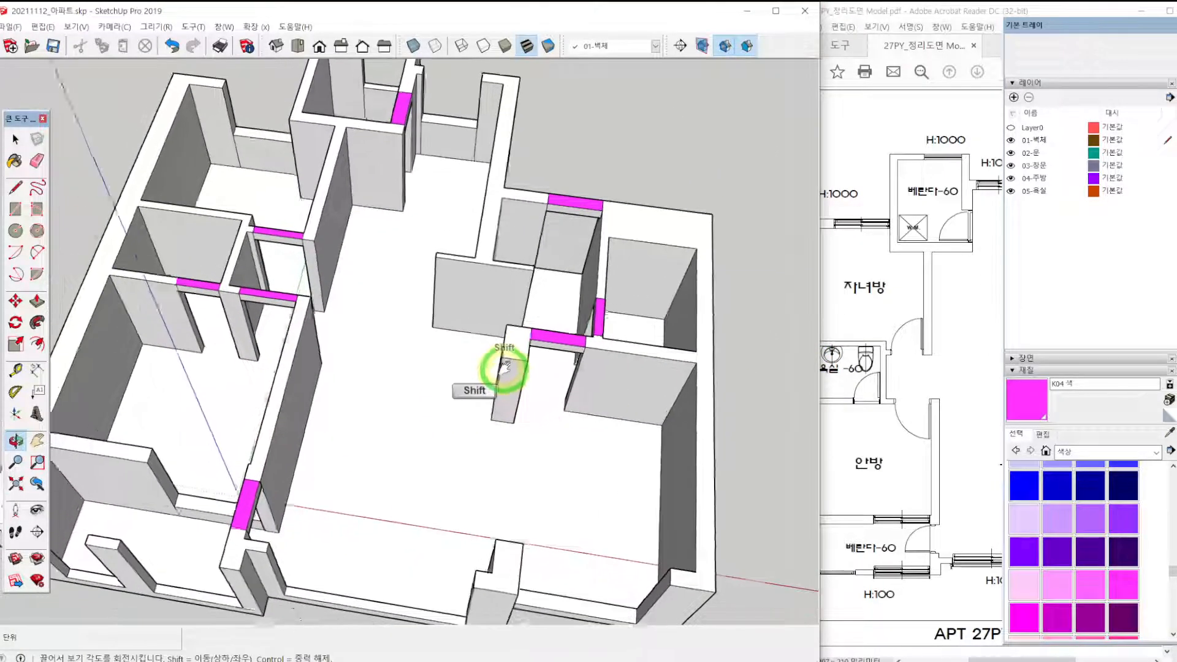
mouse_move(400, 197)
middle_down()
mouse_move(349, 201)
mouse_move(315, 157)
mouse_move(321, 167)
middle_up()
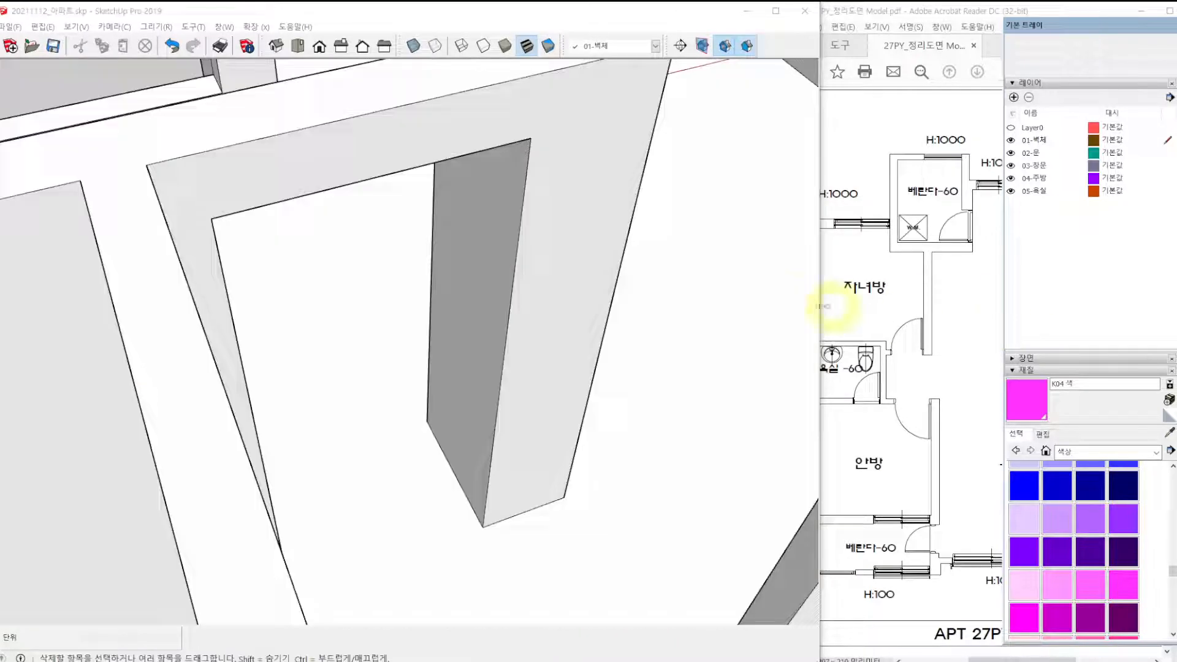
scroll(302, 297, down, 8)
middle_drag(399, 339, 413, 375)
scroll(412, 378, up, 4)
scroll(417, 375, up, 3)
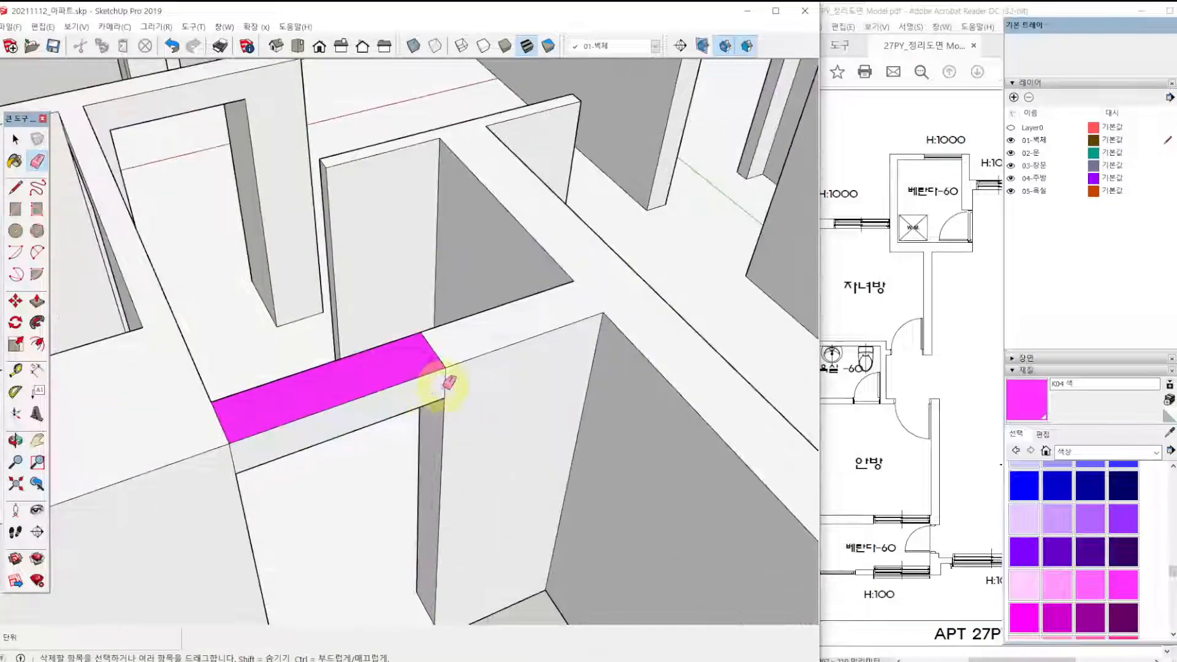
click(442, 355)
drag(217, 421, 233, 448)
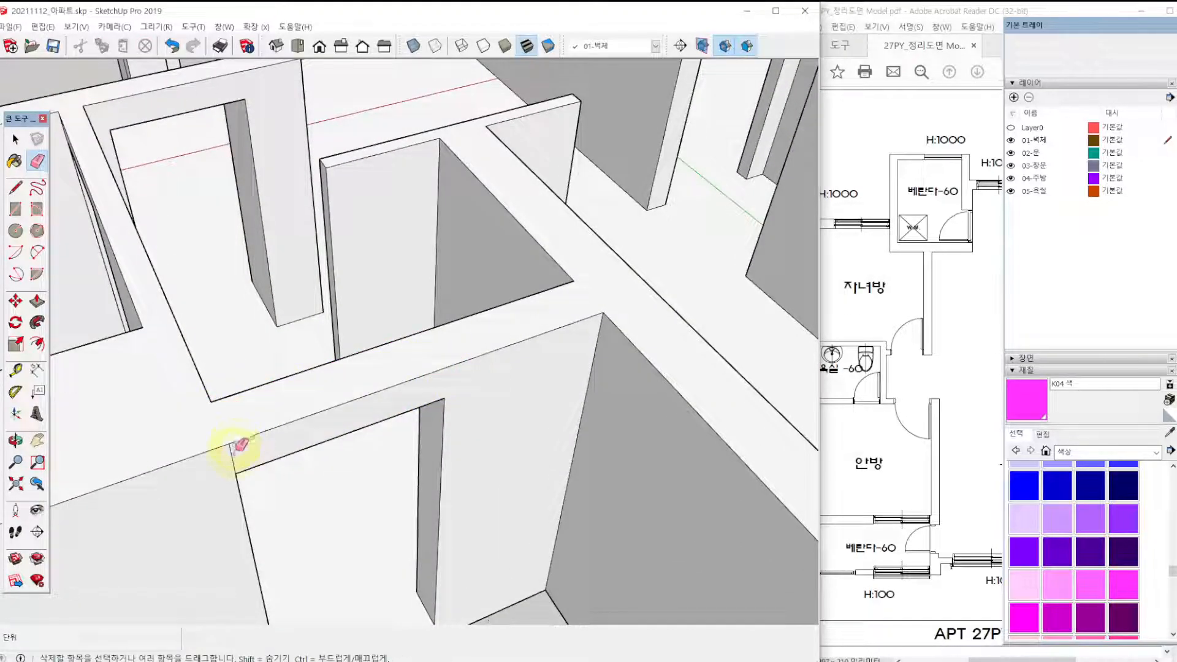
Erase the dividing edges at both ends of the magenta rectangle over the children's room doorway and the leftover vertical seam beside it.
scroll(131, 428, down, 4)
middle_drag(131, 429, 815, 420)
scroll(642, 214, up, 4)
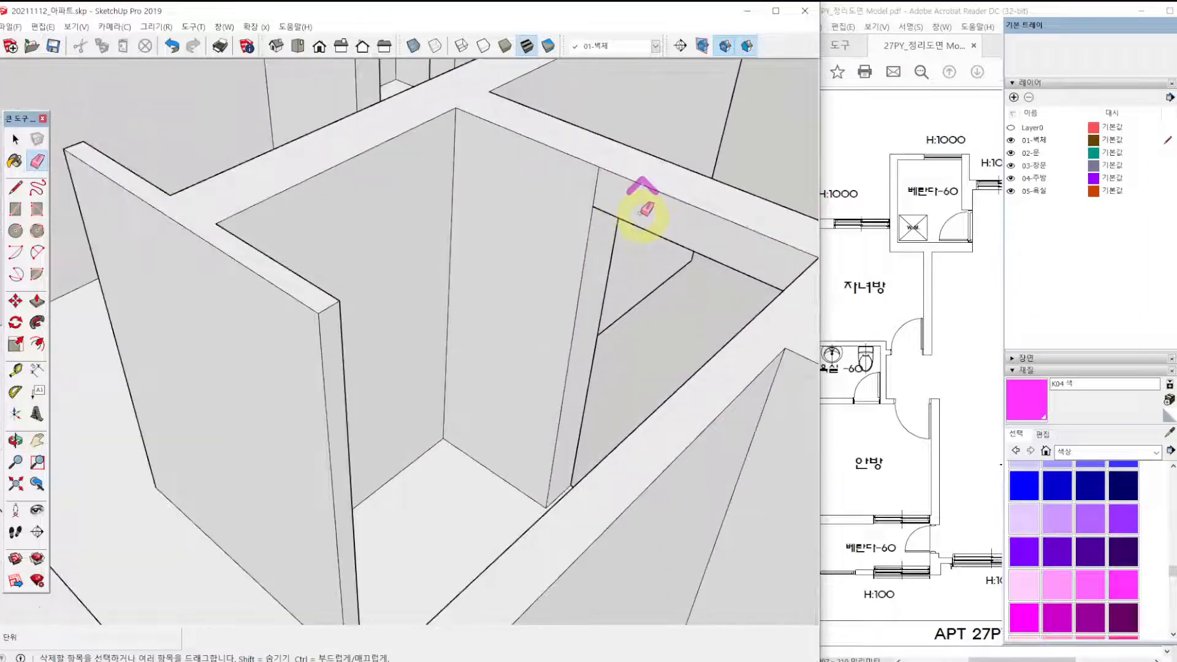
scroll(583, 303, down, 3)
mouse_move(582, 302)
middle_down()
mouse_move(515, 313)
mouse_move(629, 272)
mouse_move(513, 381)
mouse_move(321, 255)
middle_up()
scroll(413, 223, up, 5)
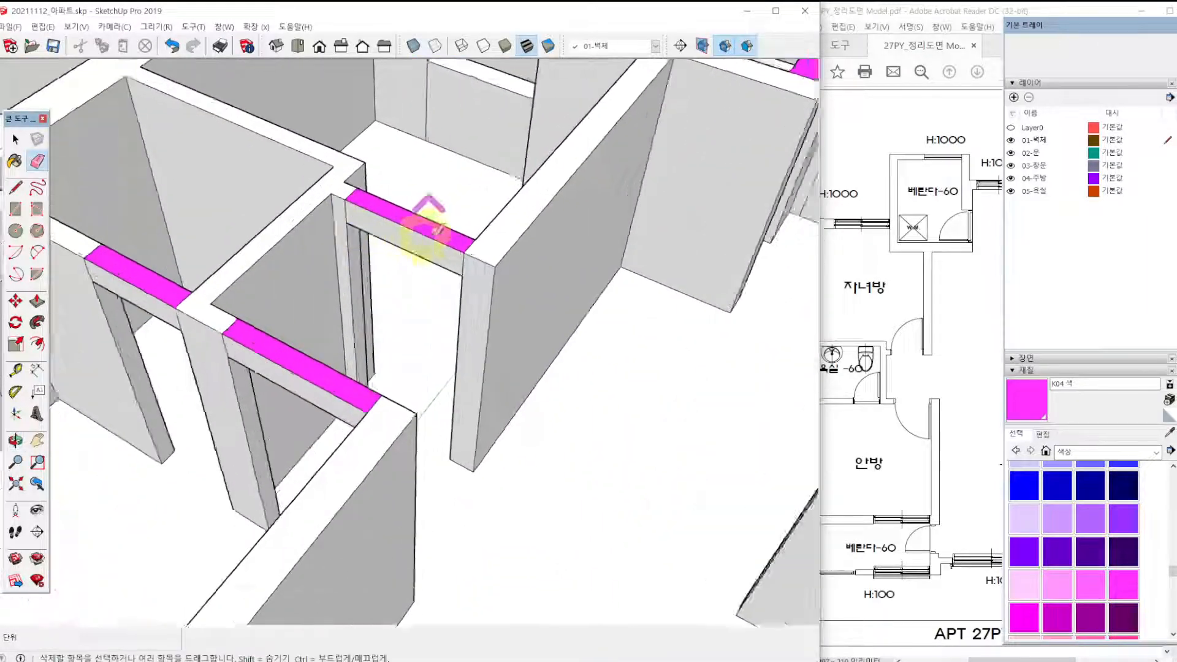
mouse_move(480, 250)
mouse_down()
mouse_move(320, 182)
mouse_move(310, 197)
mouse_move(464, 265)
mouse_up()
click(470, 271)
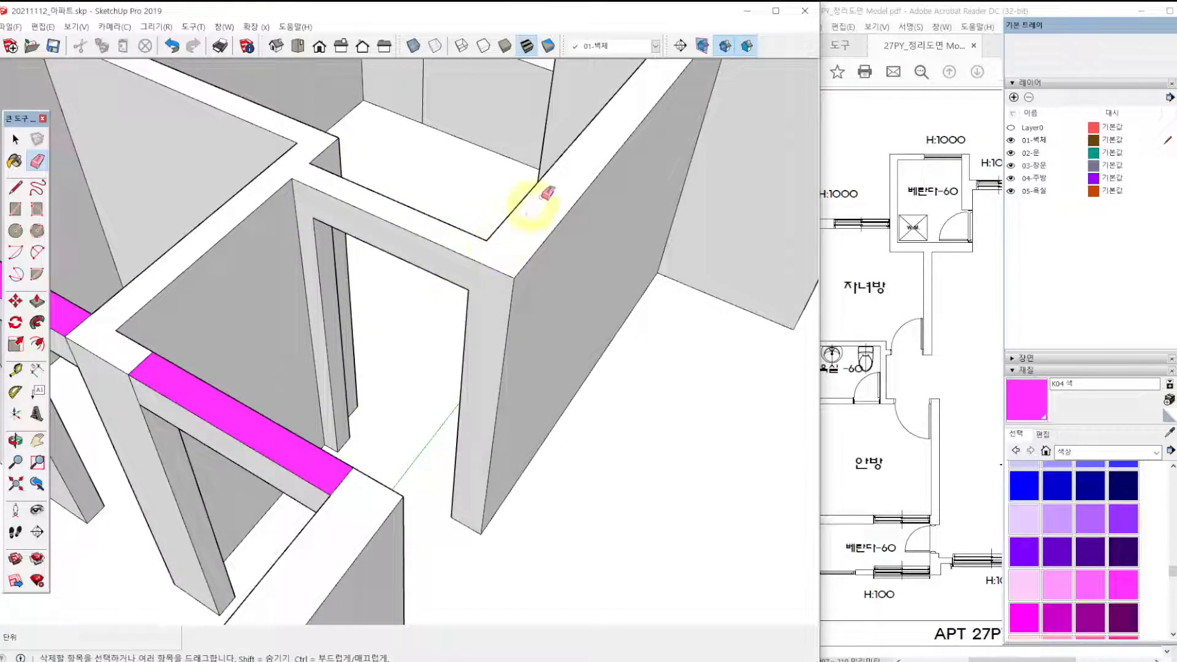
middle_drag(532, 204, 7, 229)
scroll(414, 147, up, 1)
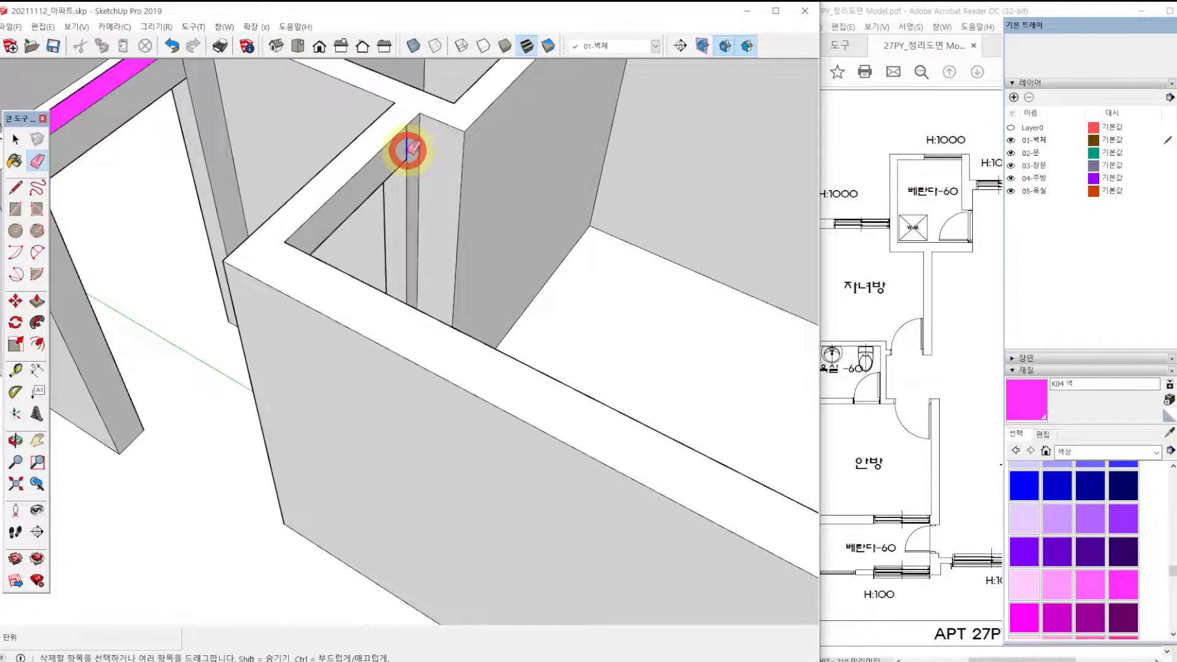
click(407, 150)
Erase the dividing edges at both ends of the magenta rectangle over the main bedroom doorway, undoing the stray extra erasure.
mouse_move(389, 170)
middle_down()
mouse_move(63, 190)
mouse_move(181, 311)
middle_up()
shift+middle_drag(203, 135, 287, 311)
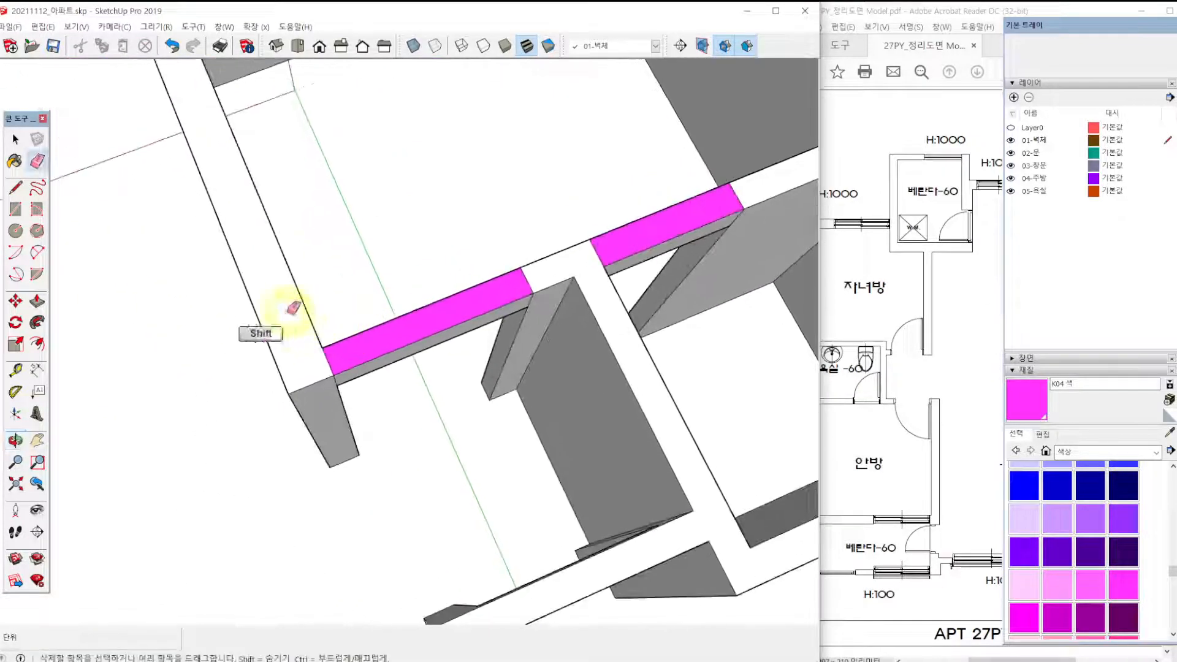
scroll(286, 311, up, 1)
click(339, 372)
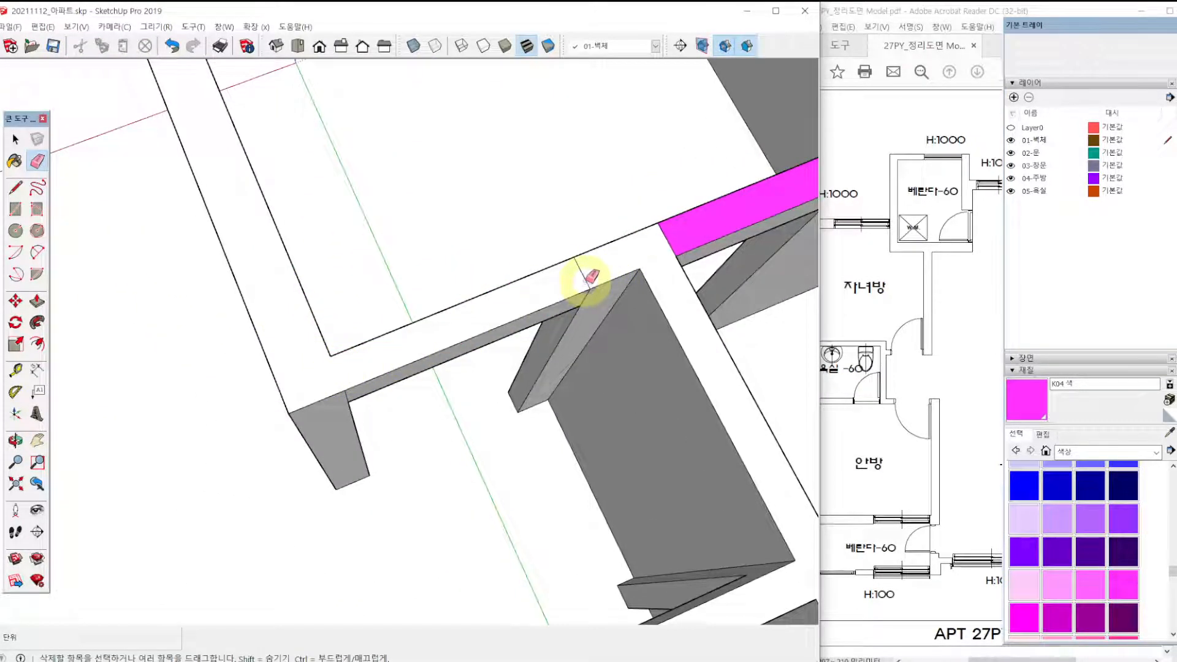
click(586, 296)
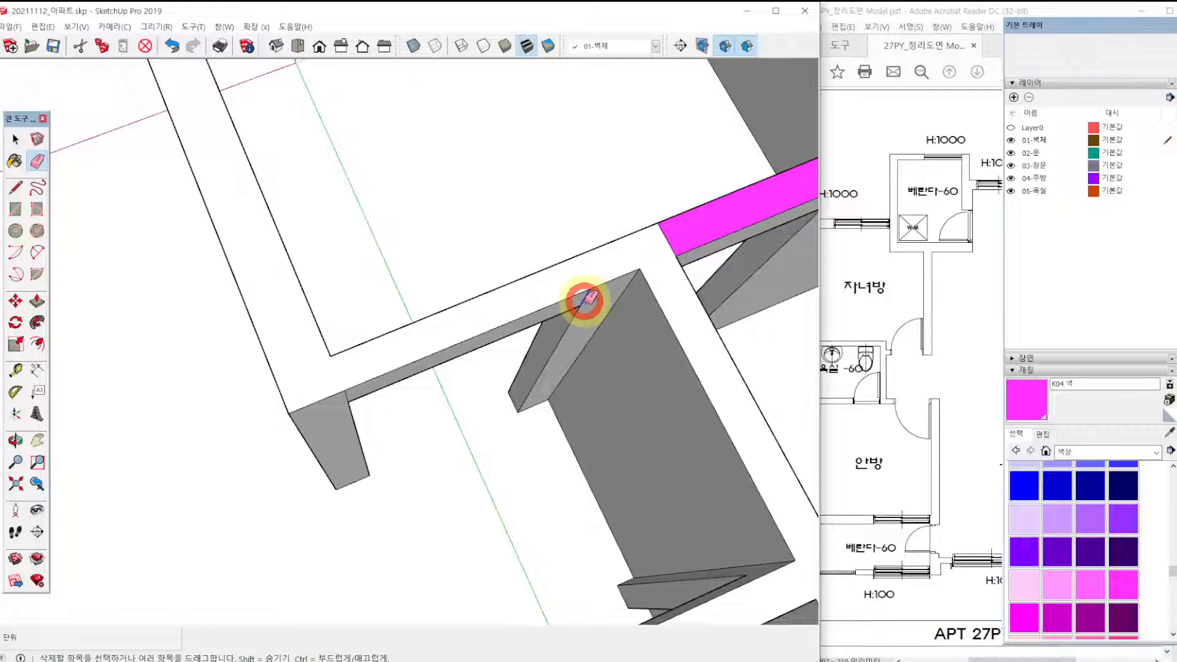
click(349, 394)
key(ctrl+z)
Erase the dividing edges at both ends of the magenta rectangle over the main bathroom doorway.
mouse_move(368, 394)
middle_down()
mouse_move(323, 309)
mouse_move(341, 330)
mouse_move(377, 281)
mouse_move(237, 183)
mouse_move(263, 236)
mouse_move(340, 173)
middle_up()
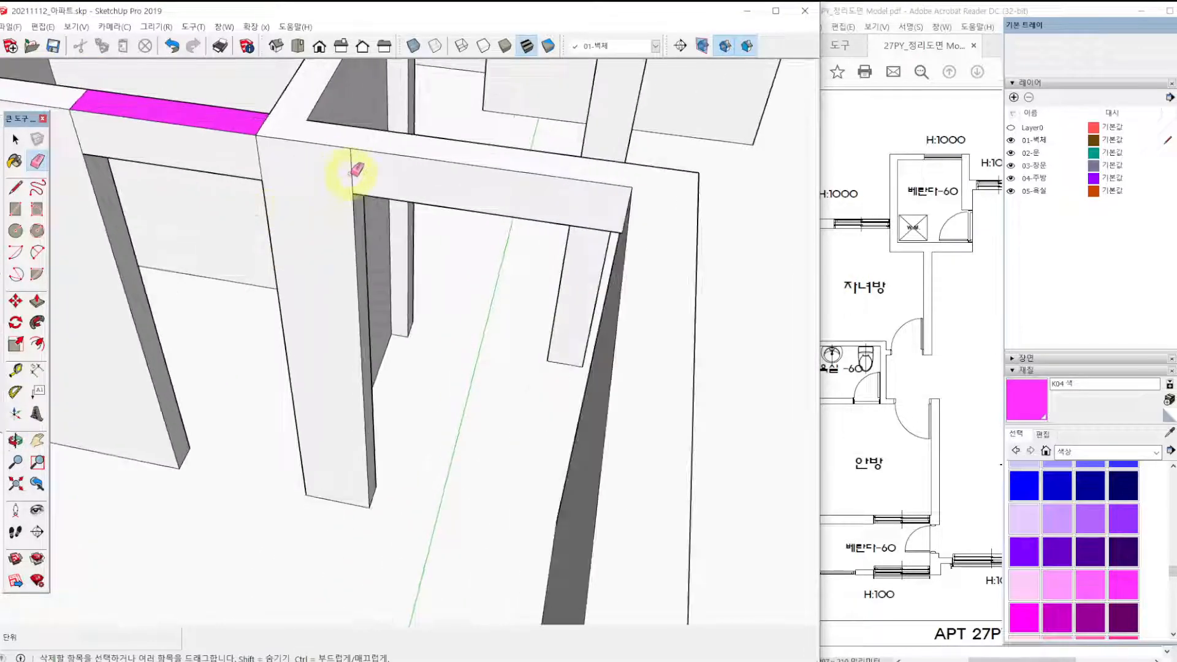
click(265, 125)
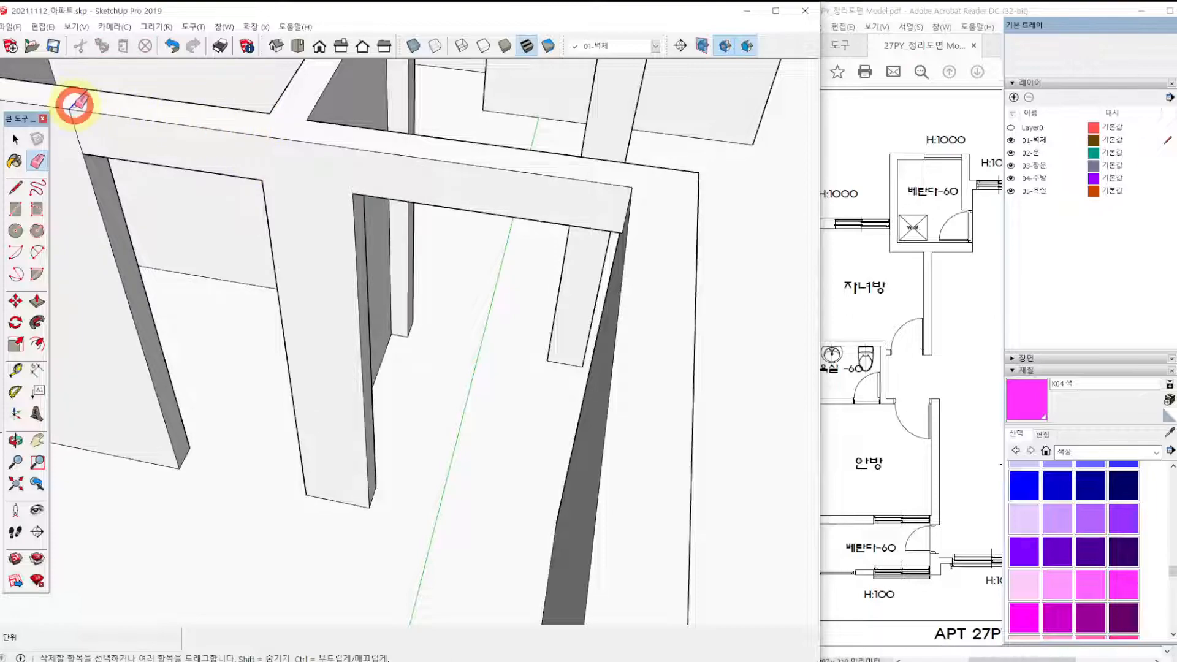
scroll(171, 184, down, 4)
Erase the dividing edges at both ends of the magenta rectangle over the main bedroom veranda doorway.
shift+middle_drag(251, 193, 389, 215)
shift+middle_drag(392, 454, 436, 263)
scroll(482, 307, up, 2)
shift+middle_drag(520, 236, 504, 309)
scroll(503, 313, up, 2)
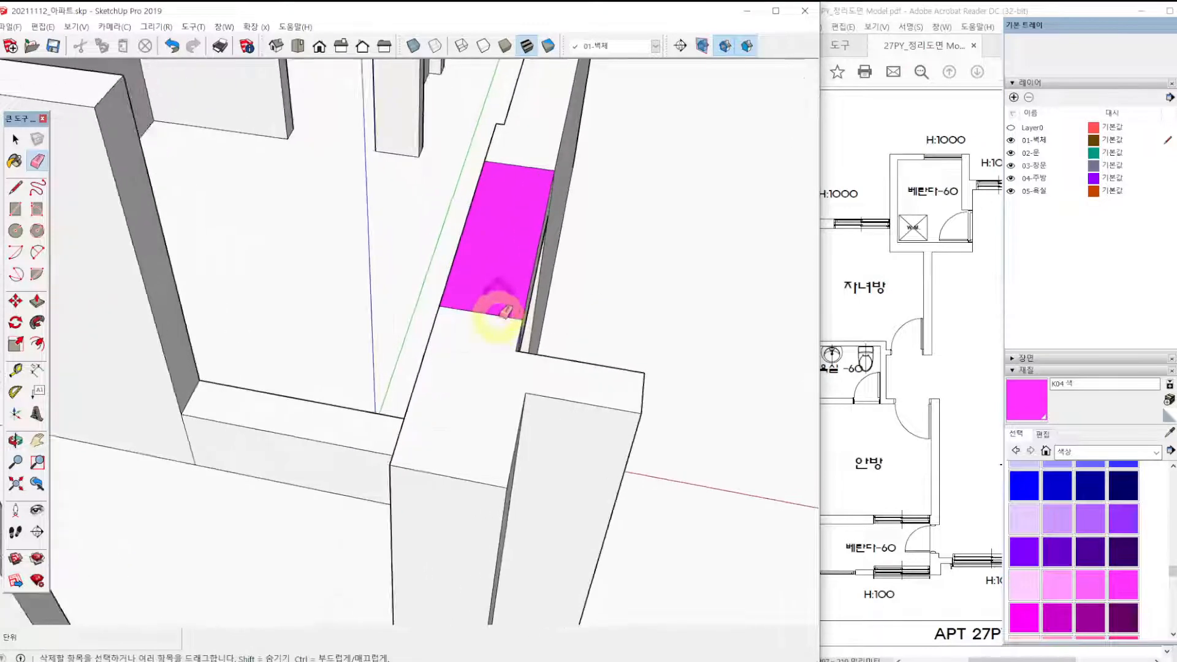
click(507, 311)
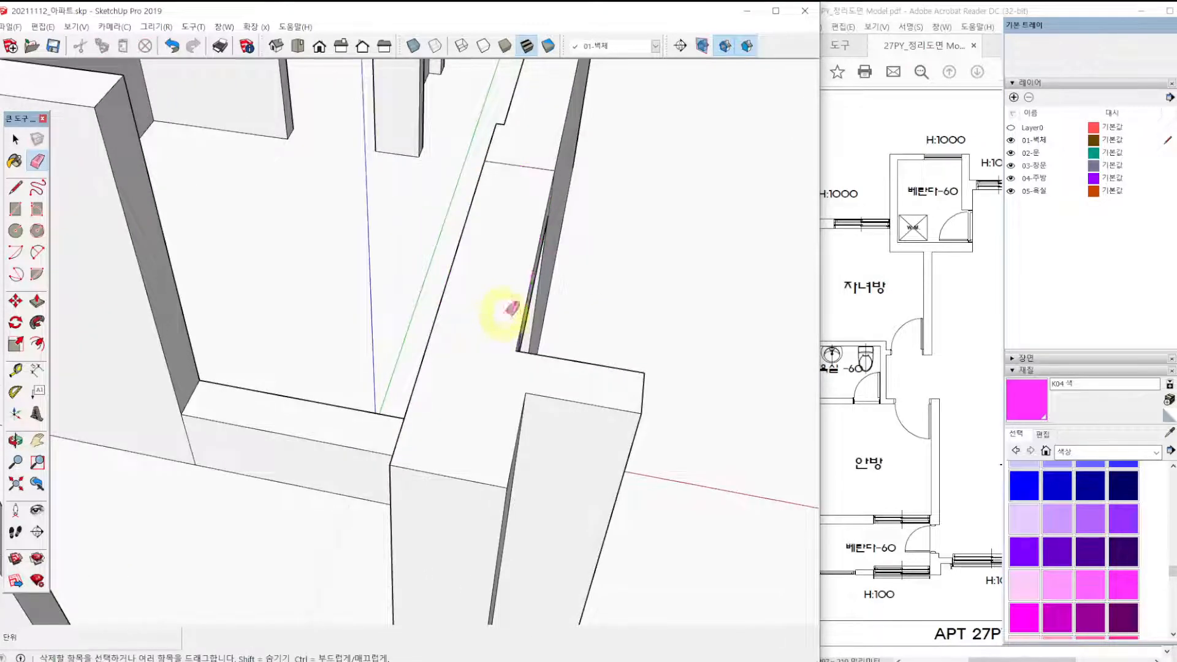
click(543, 166)
Erase the vertical seams on the lintel over the main bedroom veranda doorway and at the end of the adjoining window sill.
mouse_move(610, 197)
middle_down()
mouse_move(381, 200)
mouse_move(400, 211)
middle_up()
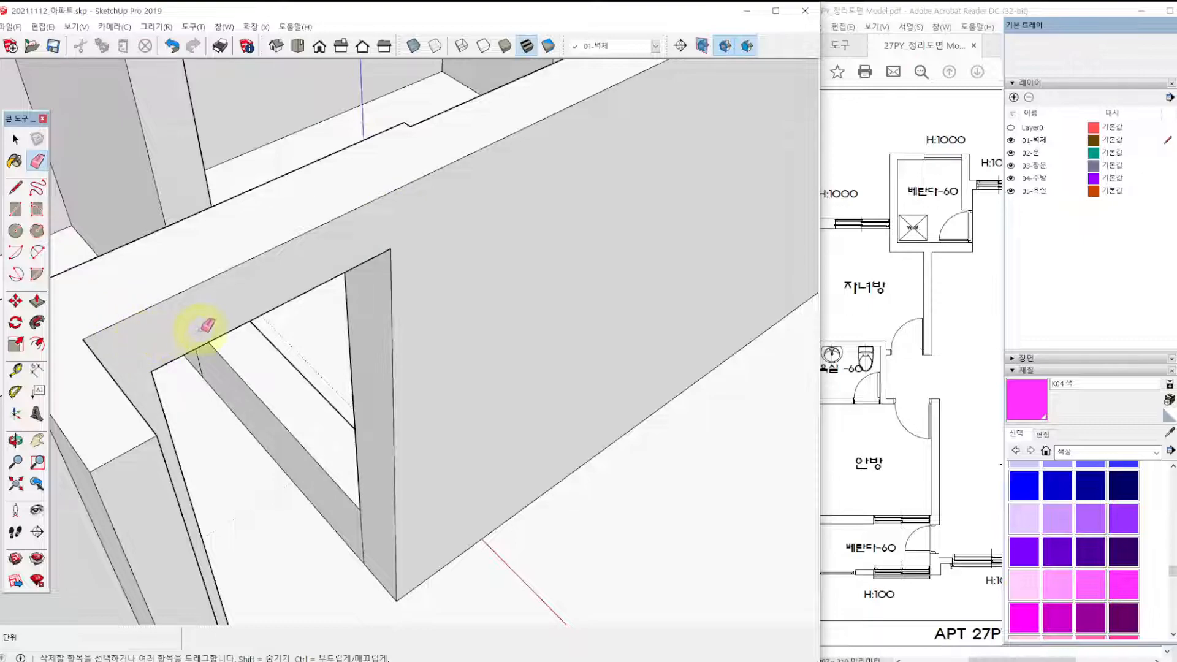
scroll(234, 300, down, 2)
mouse_move(205, 313)
middle_down()
mouse_move(371, 333)
mouse_move(794, 292)
middle_up()
scroll(657, 279, up, 1)
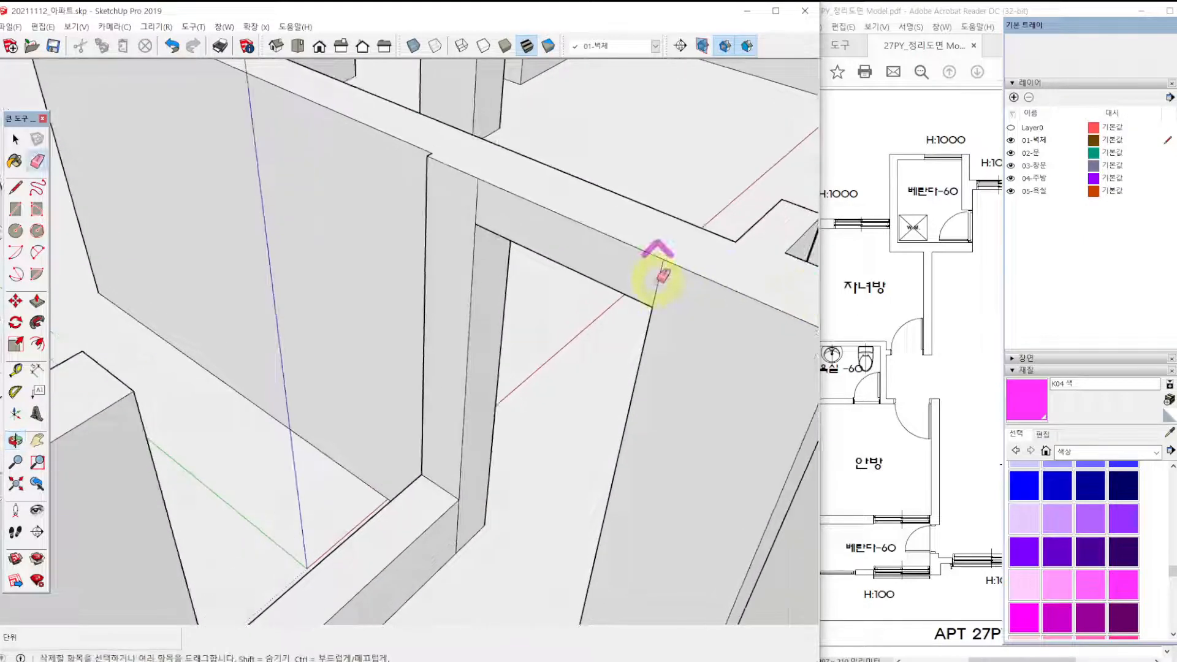
click(476, 213)
scroll(502, 237, down, 5)
scroll(477, 413, up, 4)
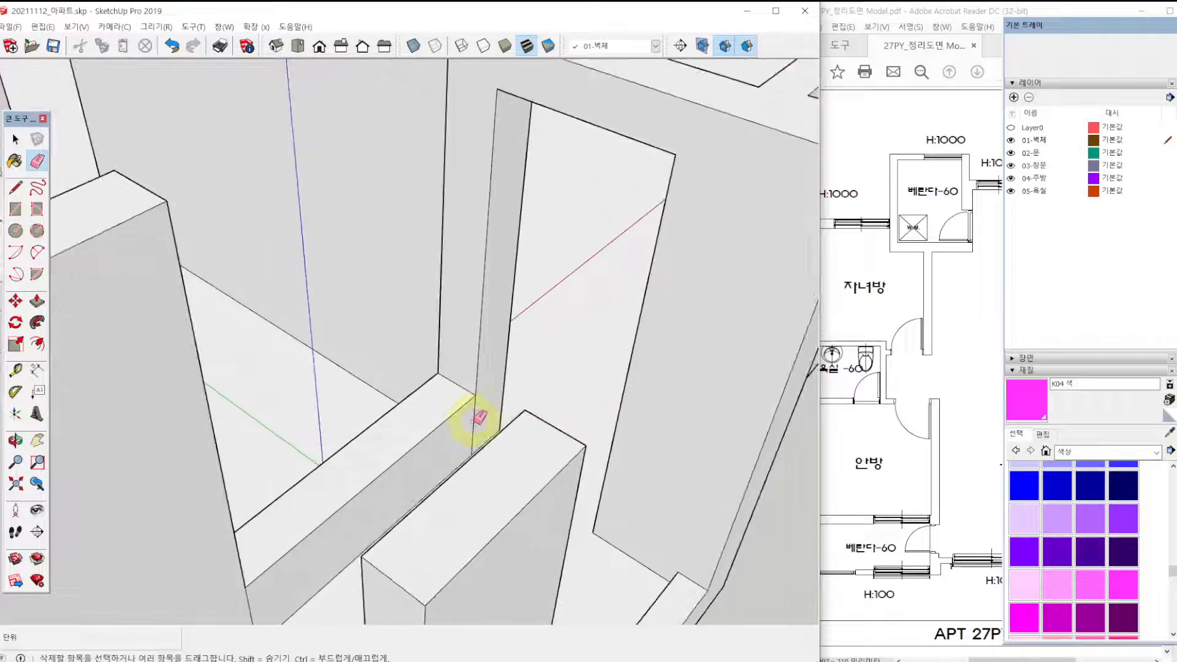
click(474, 420)
Erase the vertical seam on the wall below the children's room window.
scroll(481, 414, down, 4)
mouse_move(546, 412)
middle_down()
mouse_move(297, 344)
mouse_move(640, 353)
middle_up()
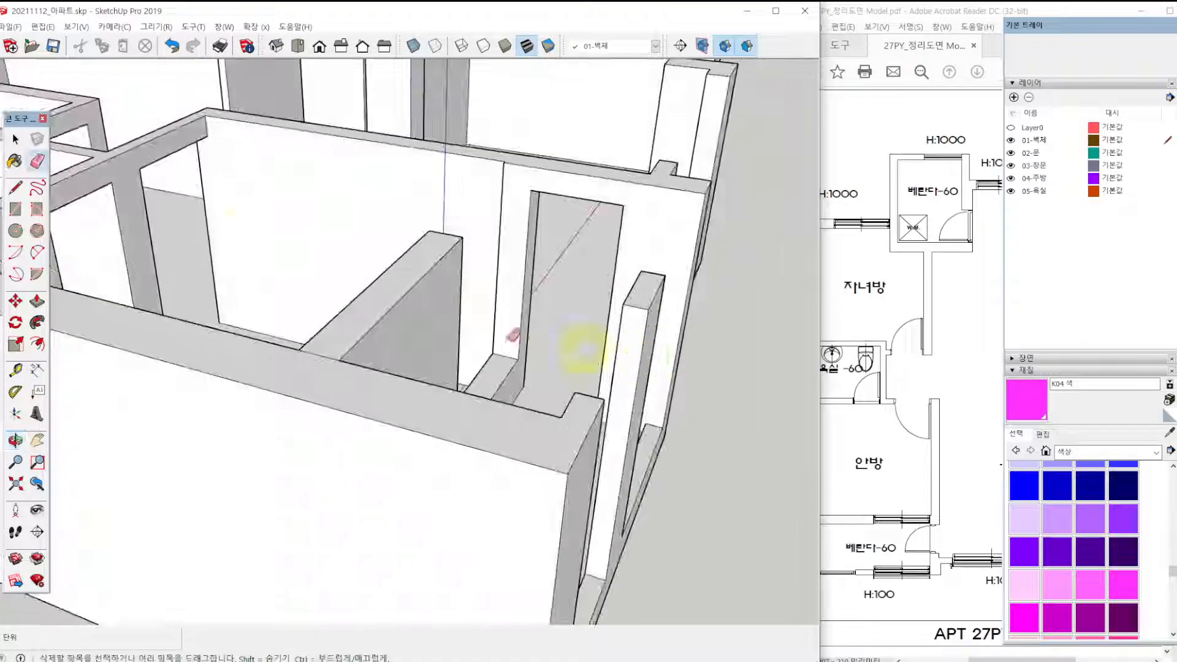
mouse_move(226, 237)
shift+middle_down()
mouse_move(436, 272)
mouse_move(49, 366)
mouse_move(266, 437)
mouse_move(282, 540)
shift+middle_up()
scroll(273, 321, up, 3)
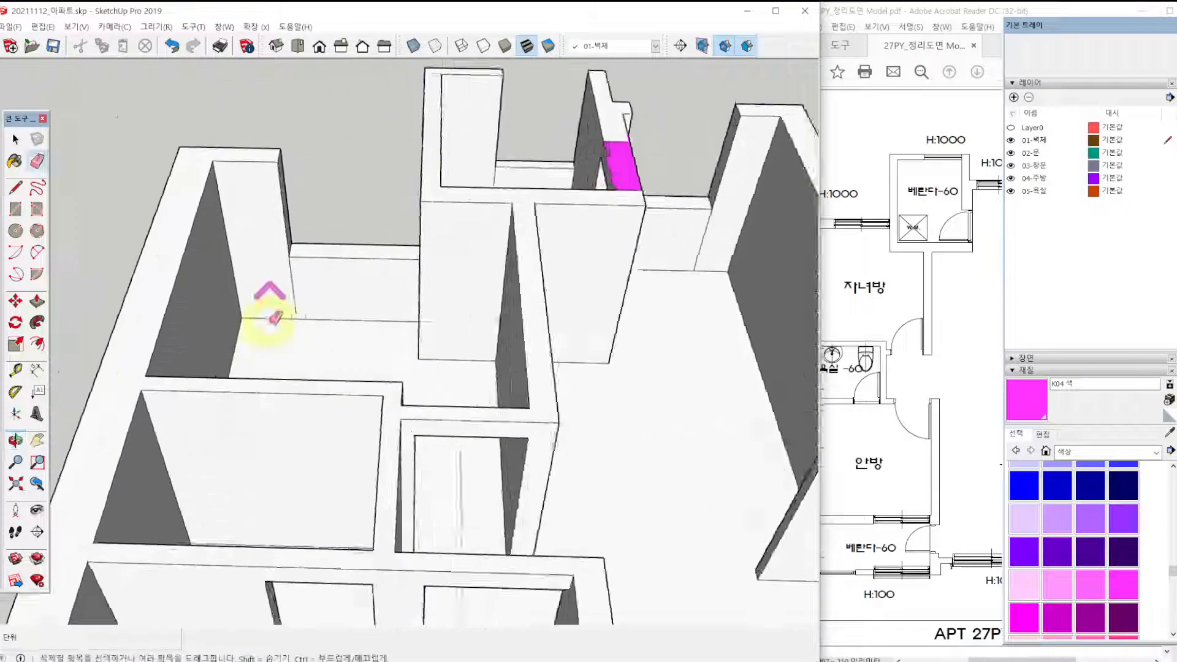
scroll(274, 318, up, 3)
shift+middle_drag(311, 231, 311, 373)
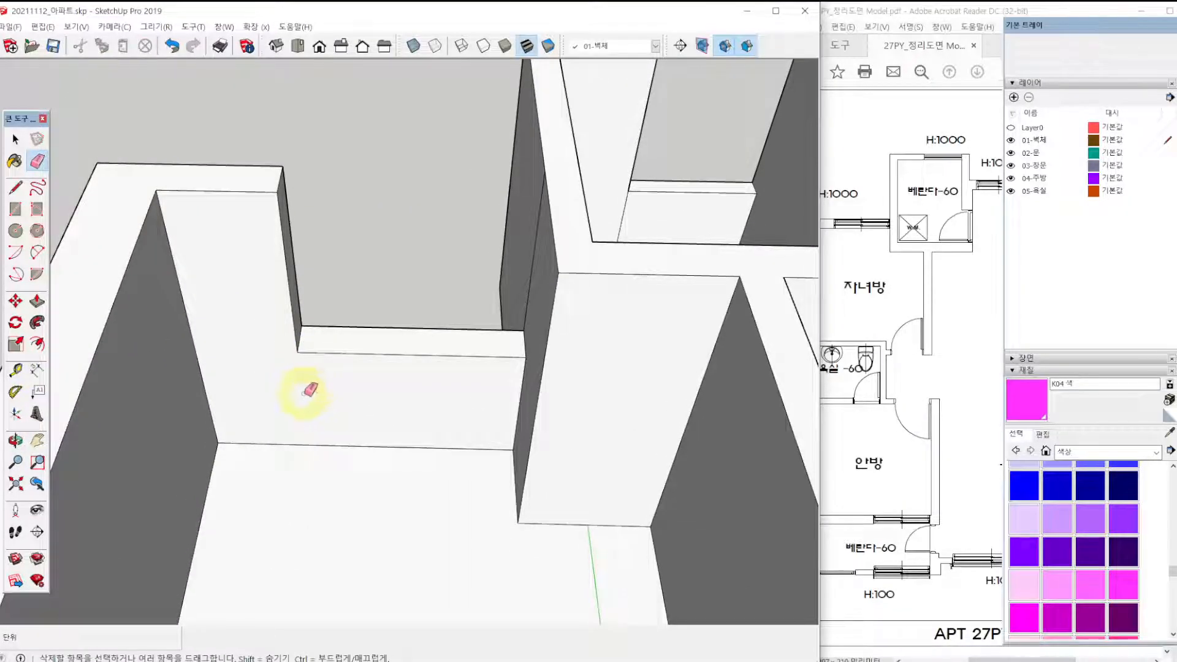
Erase the dividing edges at both ends of the magenta rectangle over the rear veranda doorway.
scroll(362, 367, down, 3)
scroll(532, 268, up, 2)
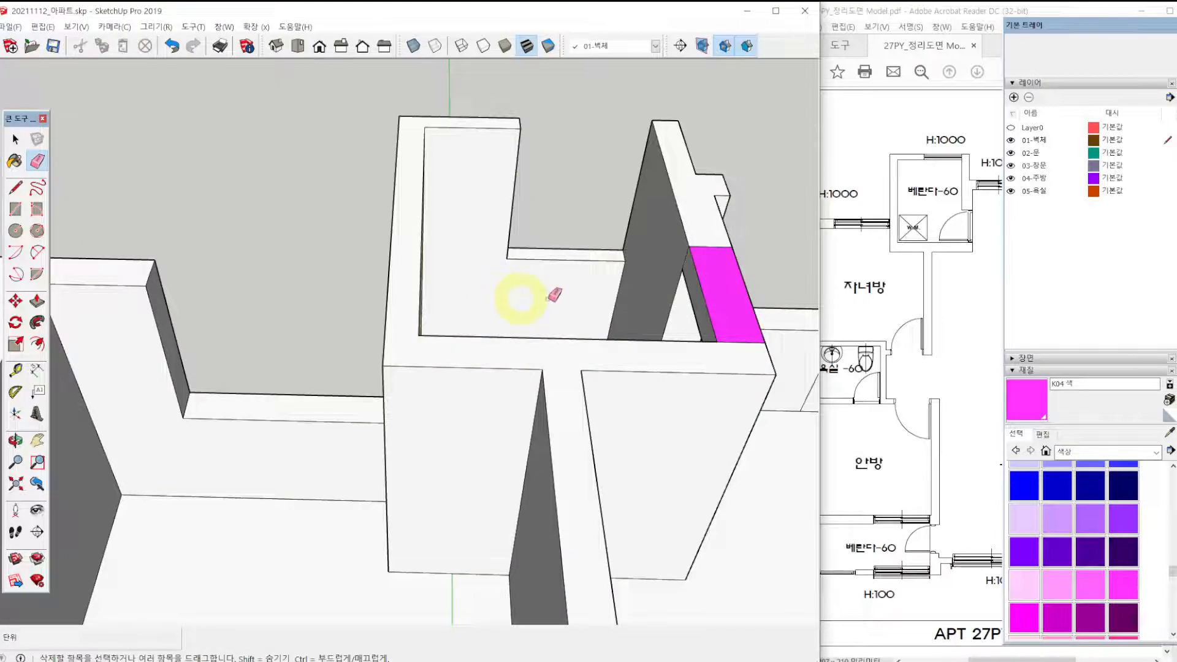
drag(704, 250, 718, 313)
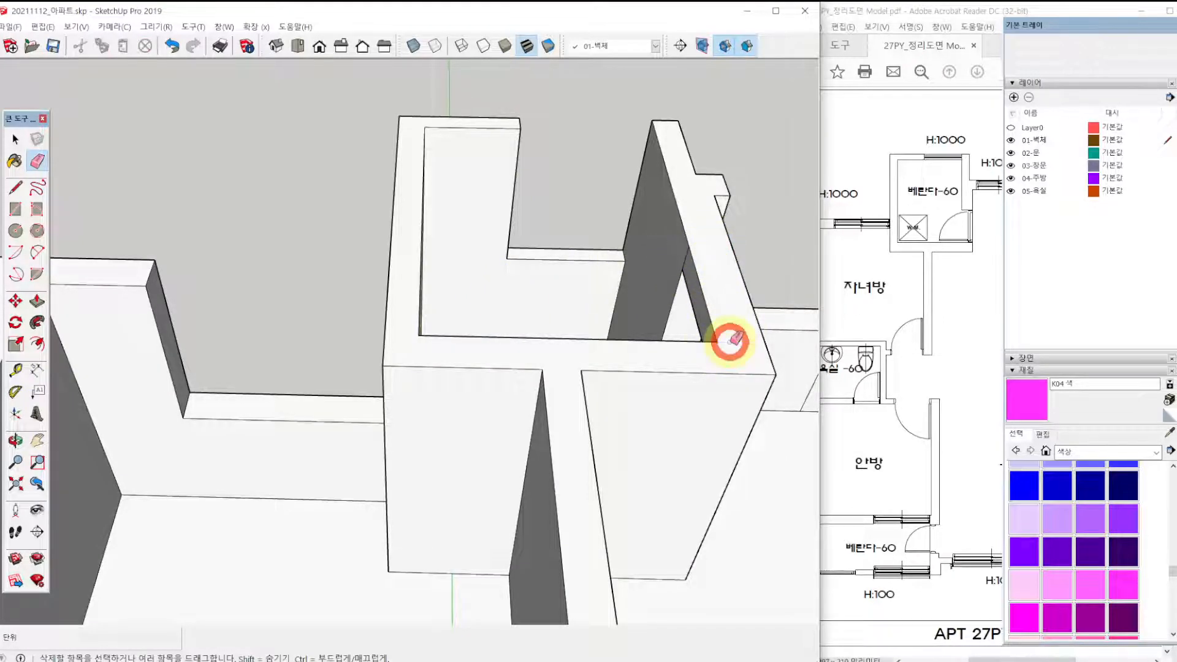
Erase the vertical seams at both ends of the low wall below the kitchen window.
shift+middle_drag(743, 307, 371, 305)
scroll(455, 319, up, 3)
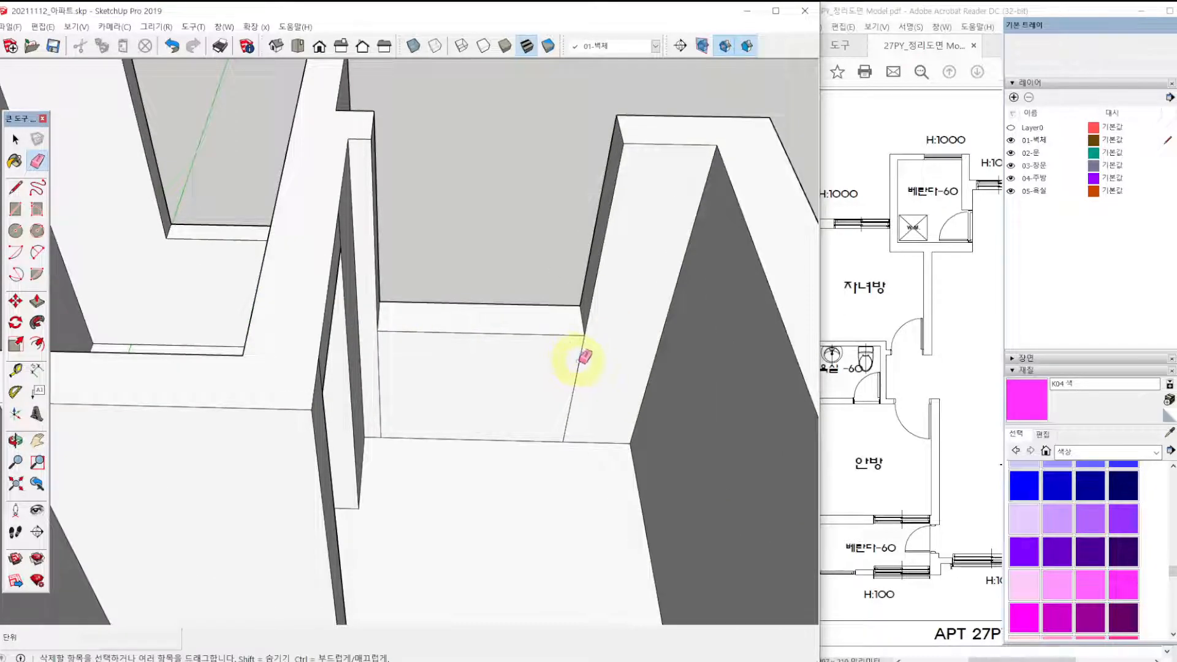
click(378, 357)
scroll(452, 336, down, 4)
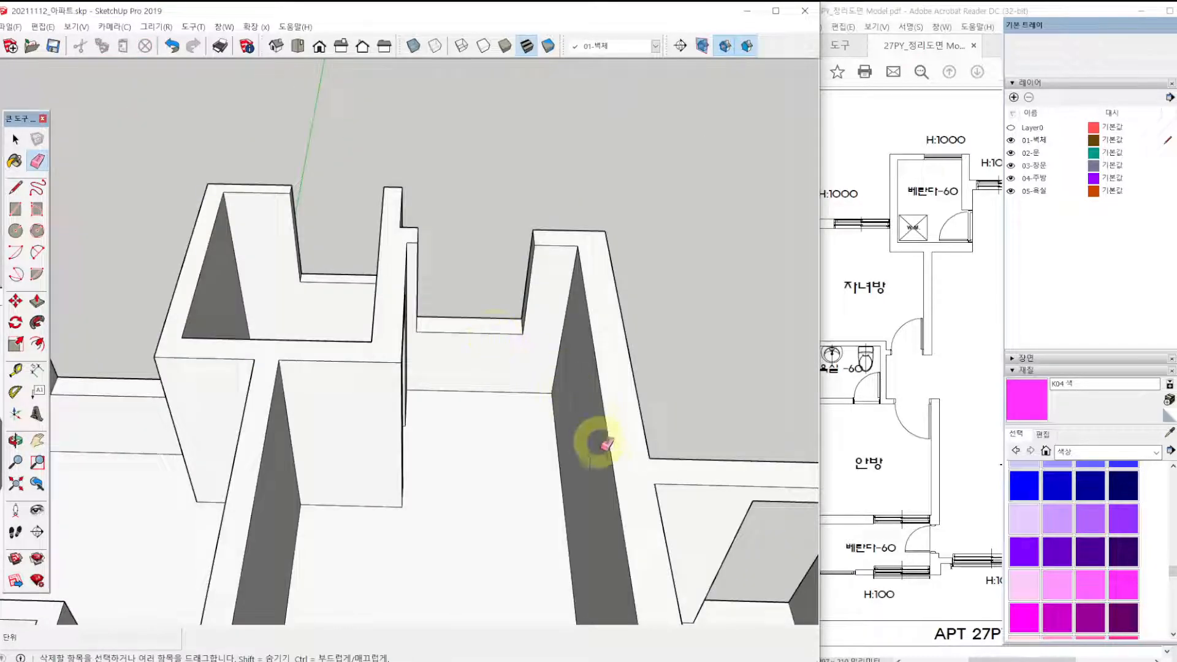
Examine the whole wall model from several sides for leftover edges.
shift+middle_drag(599, 443, 355, 124)
scroll(434, 232, down, 6)
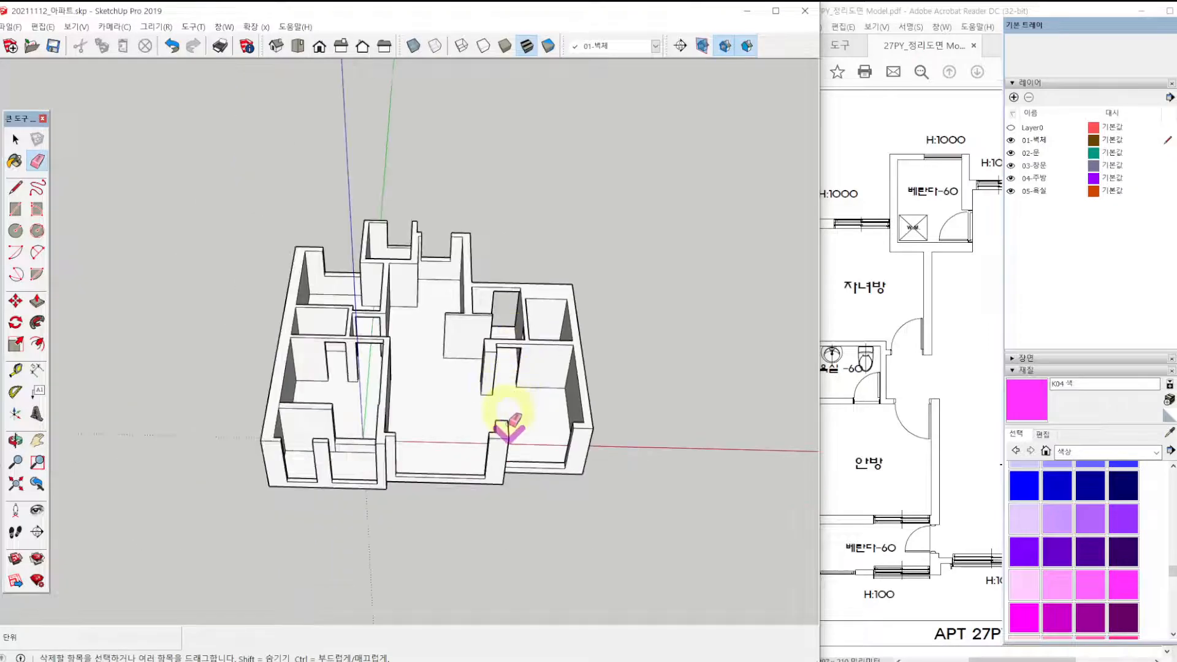
scroll(384, 313, up, 4)
scroll(385, 313, down, 1)
mouse_move(363, 282)
middle_down()
mouse_move(577, 373)
mouse_move(343, 372)
mouse_move(440, 392)
mouse_move(644, 376)
mouse_move(513, 391)
middle_up()
scroll(609, 407, down, 2)
scroll(481, 399, down, 2)
scroll(429, 404, up, 1)
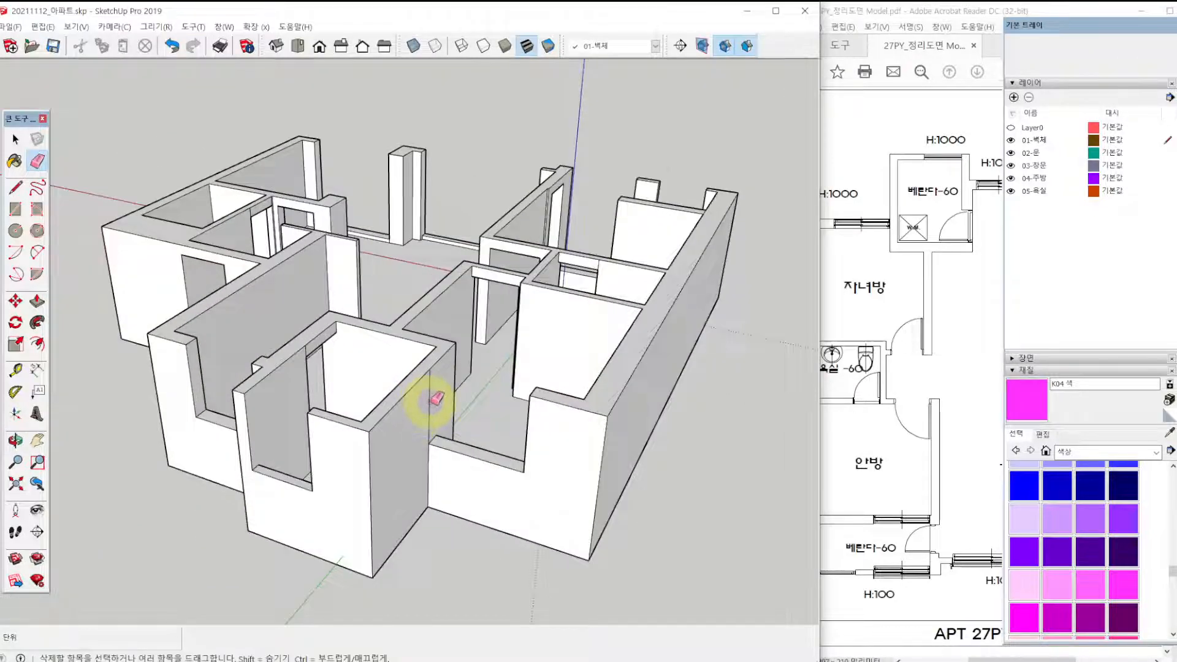
middle_drag(237, 447, 656, 402)
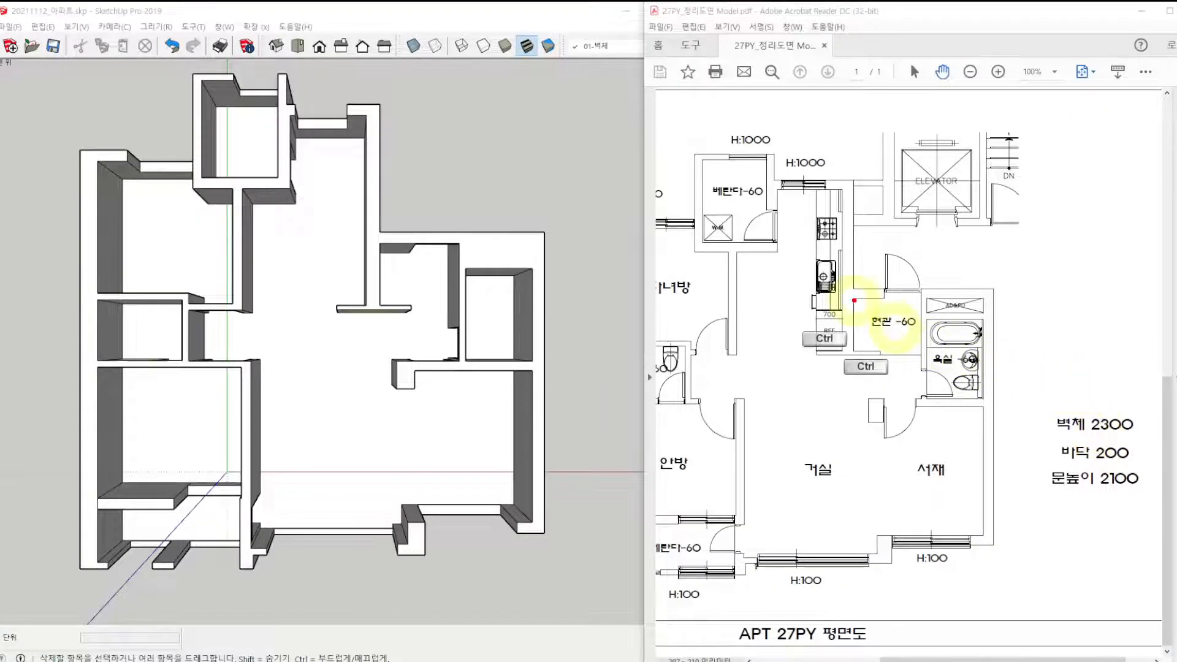
Examine the rooms marked -60 on the floor plan: the entrance, both bathrooms and both verandas.
ctrl+drag(854, 301, 1003, 380)
ctrl+drag(700, 176, 776, 212)
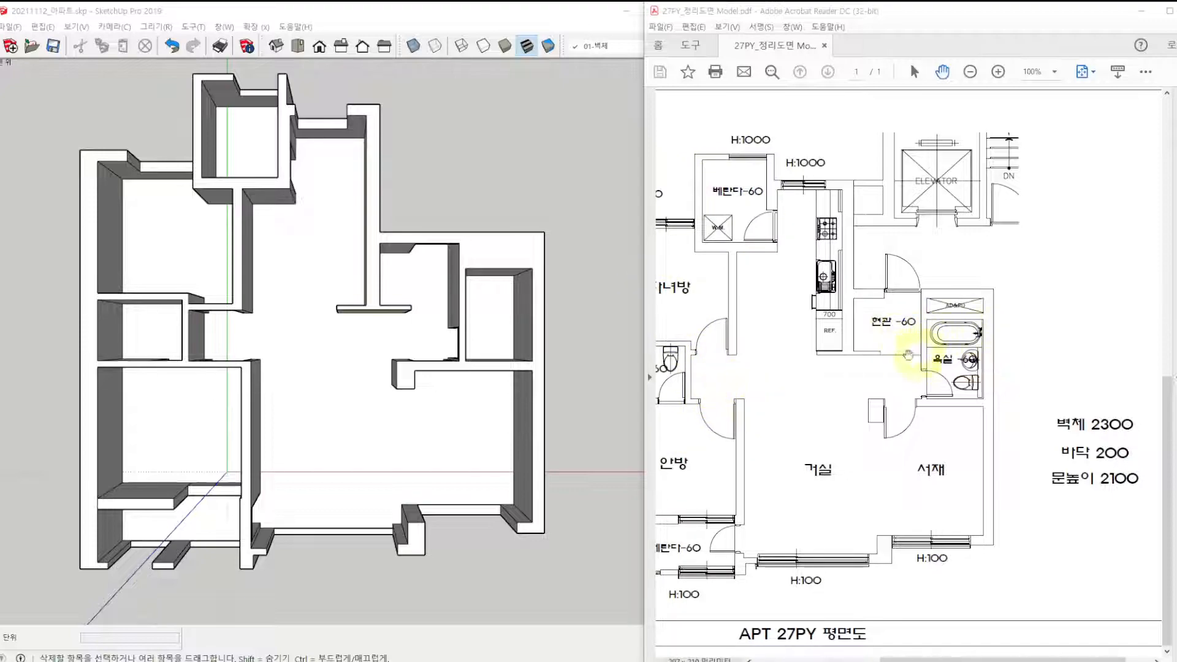
drag(746, 398, 863, 393)
ctrl+drag(730, 352, 817, 400)
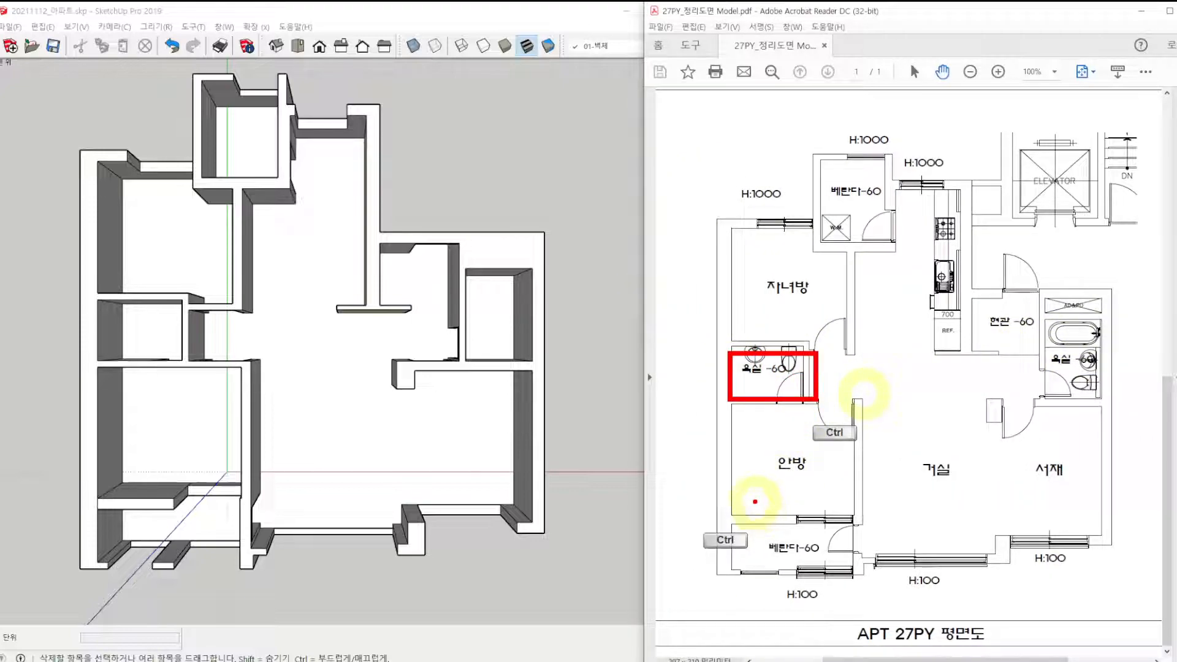
ctrl+drag(728, 514, 849, 566)
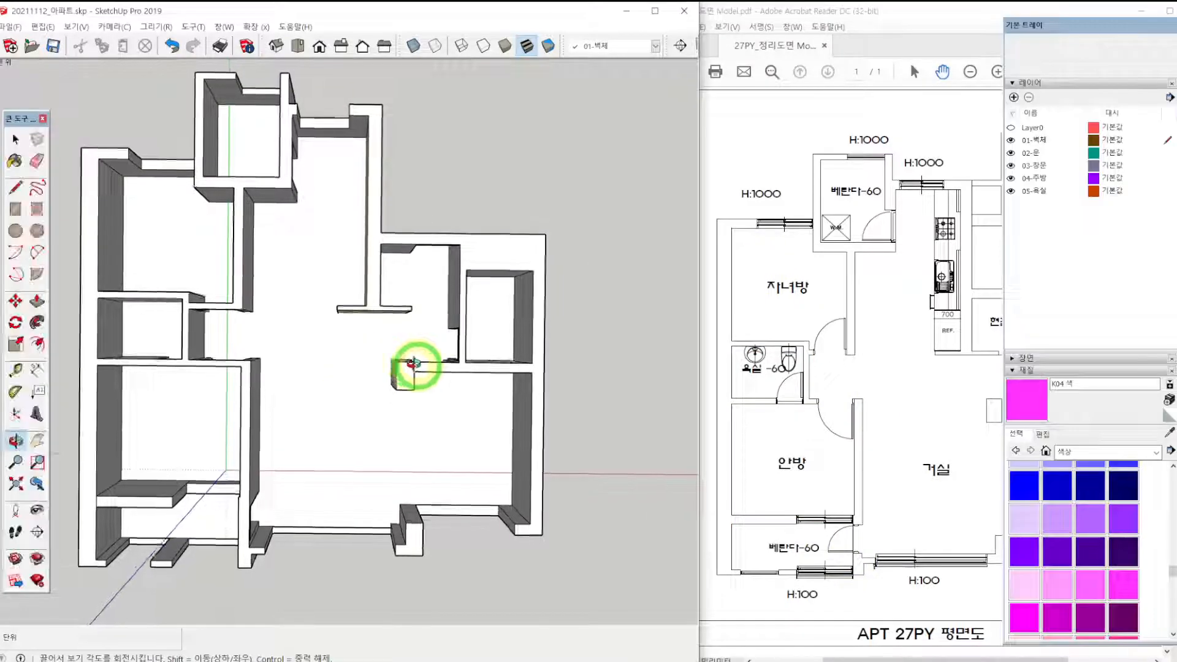
Select the floor face inside the apartment walls.
mouse_move(412, 368)
middle_down()
mouse_move(329, 321)
mouse_move(315, 231)
mouse_move(37, 312)
middle_up()
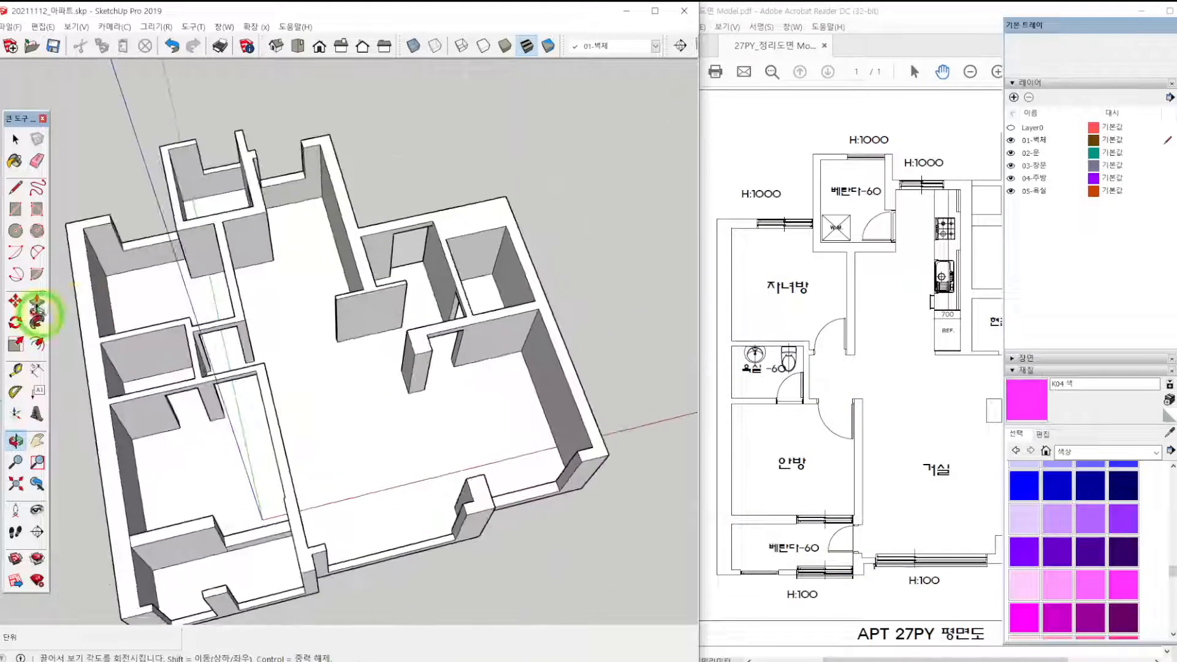
scroll(469, 284, up, 5)
middle_drag(501, 286, 410, 409)
scroll(474, 371, up, 2)
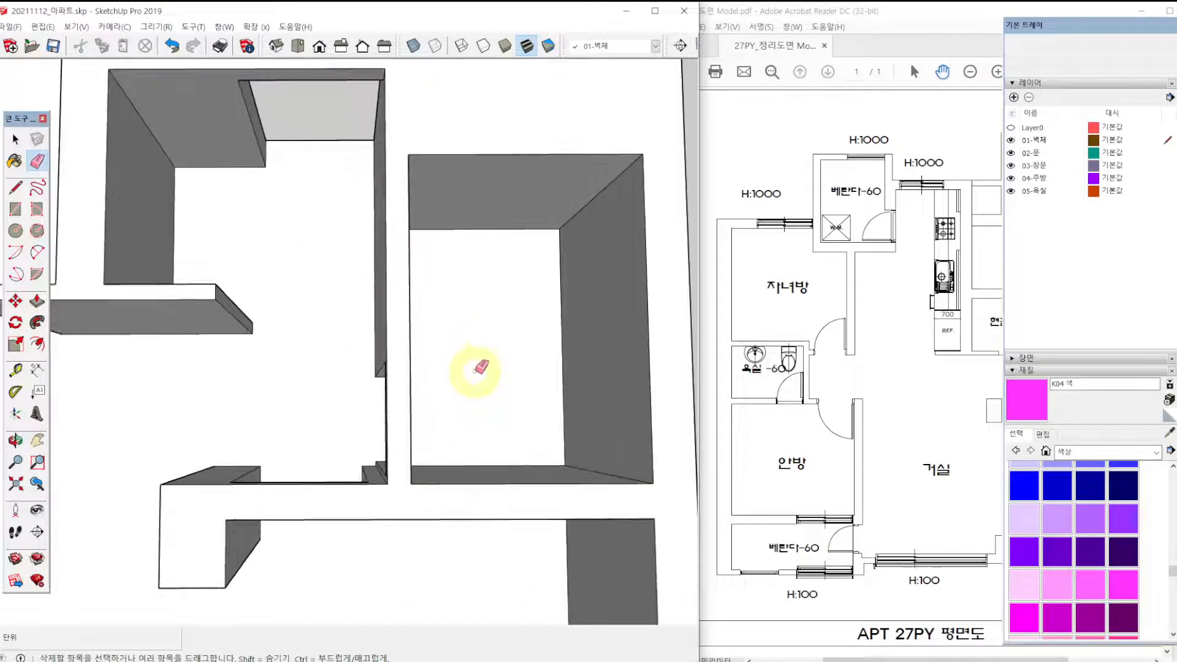
key(space)
scroll(473, 328, down, 3)
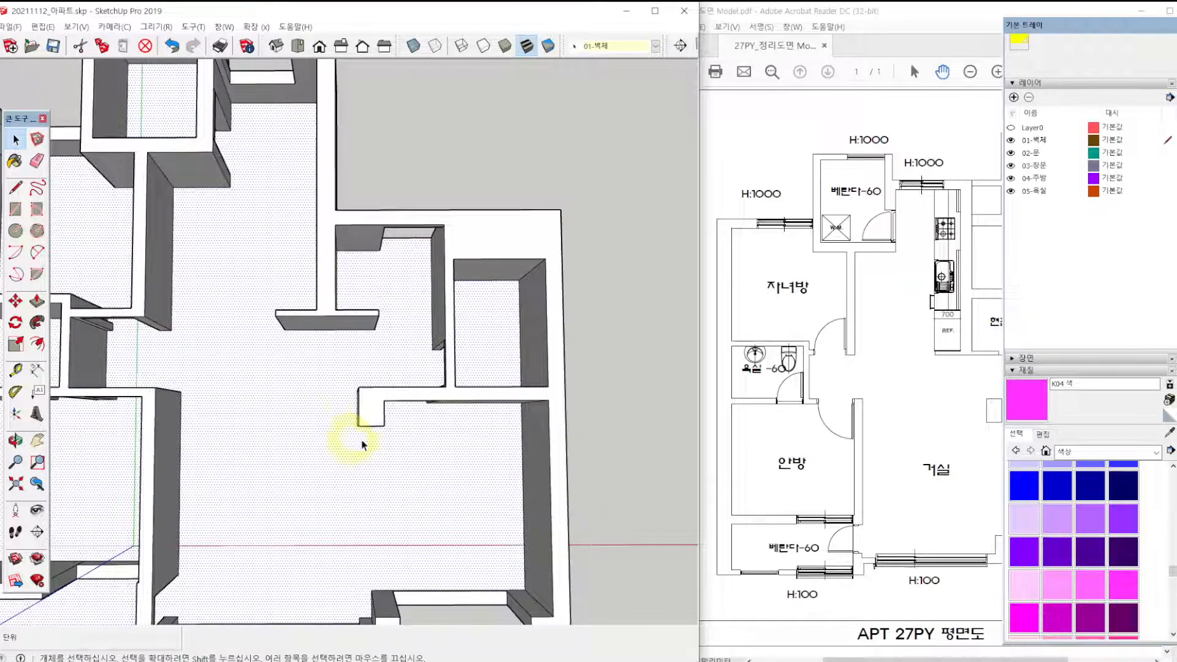
Draw a line along the floor across the doorway of the bathroom beside the entrance, from jamb to jamb.
mouse_move(361, 445)
middle_down()
mouse_move(557, 328)
mouse_move(286, 326)
mouse_move(420, 447)
mouse_move(408, 393)
mouse_move(218, 329)
mouse_move(258, 407)
mouse_move(202, 415)
middle_up()
scroll(343, 442, up, 3)
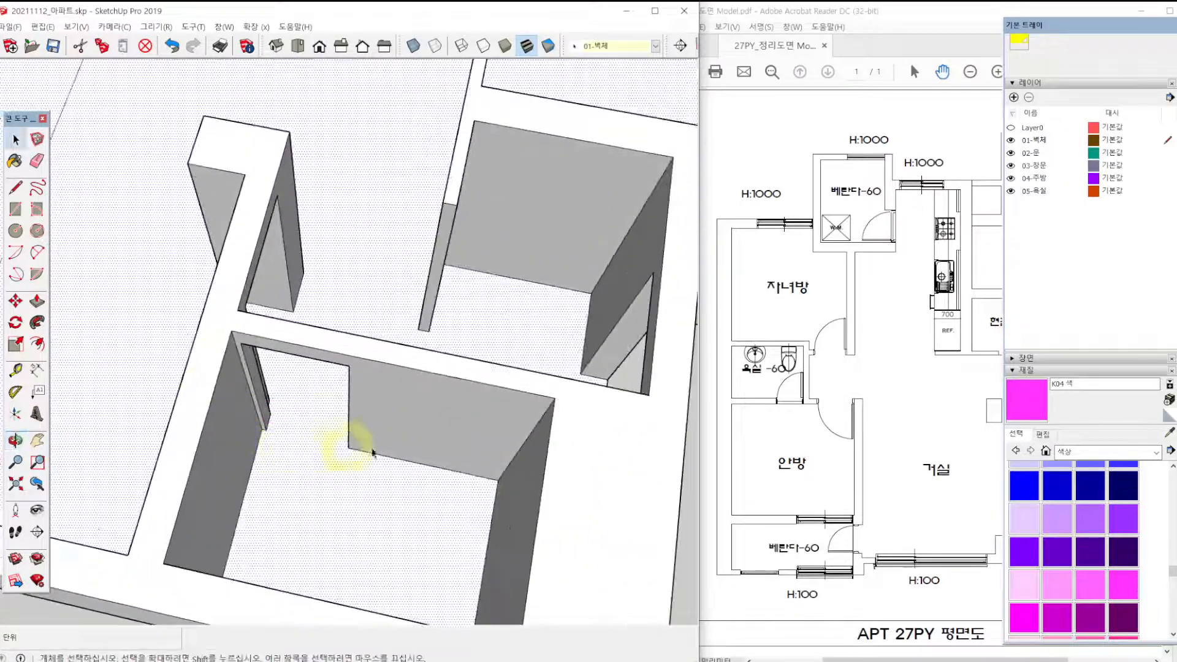
middle_drag(313, 453, 336, 481)
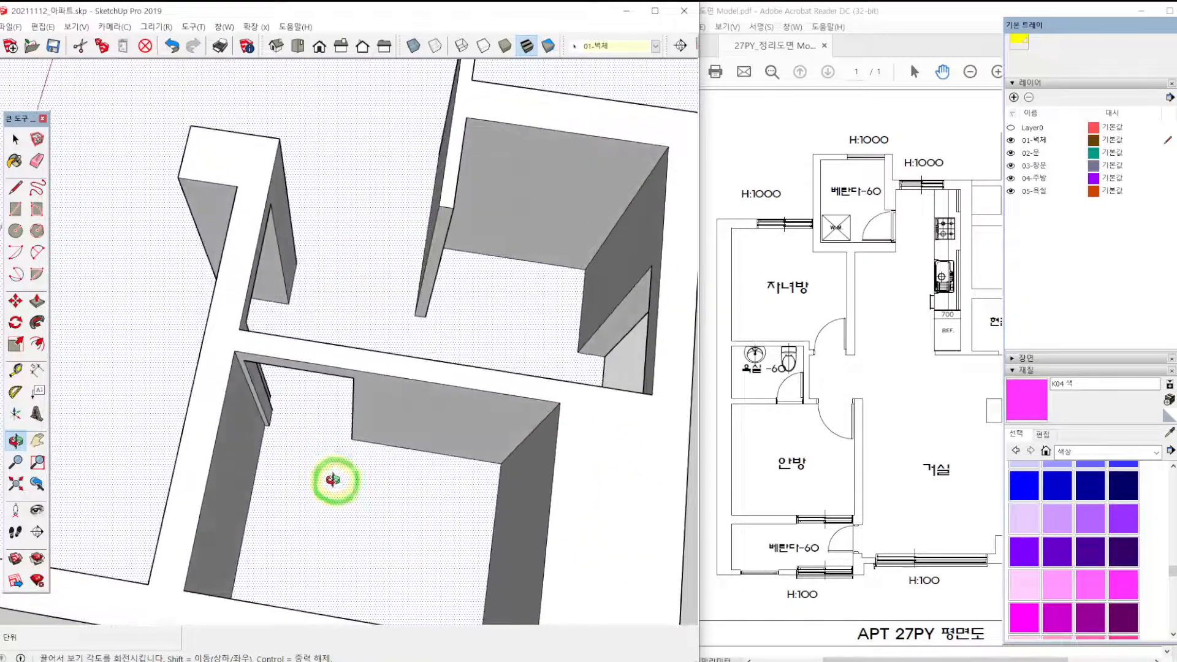
key(l)
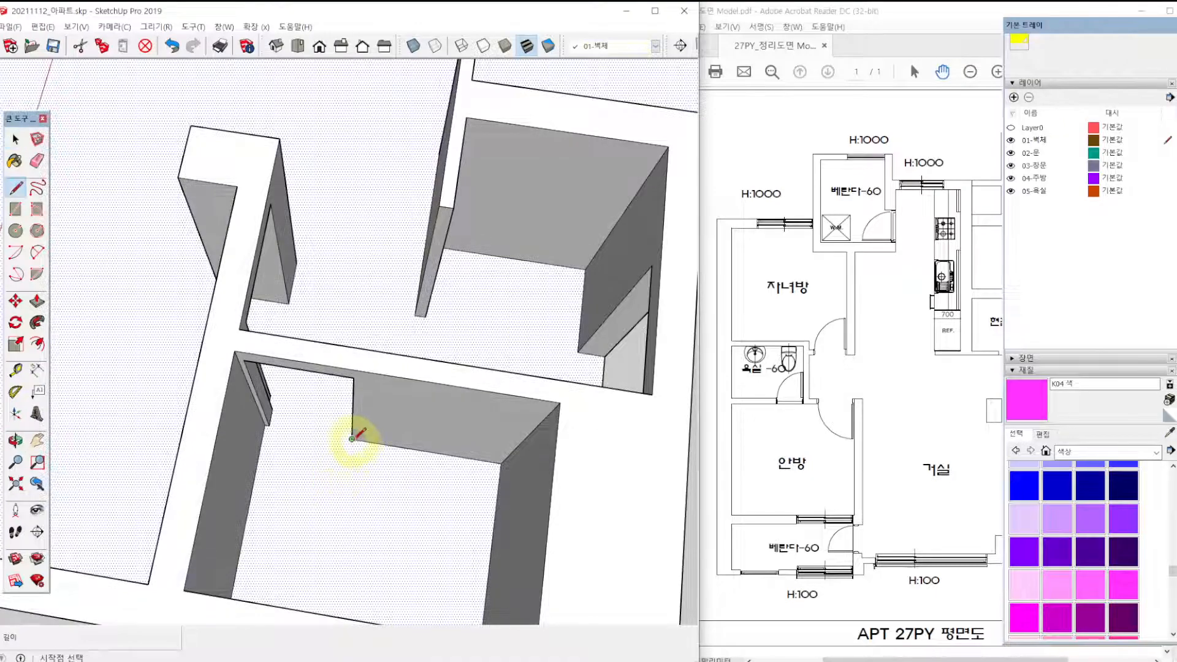
click(352, 439)
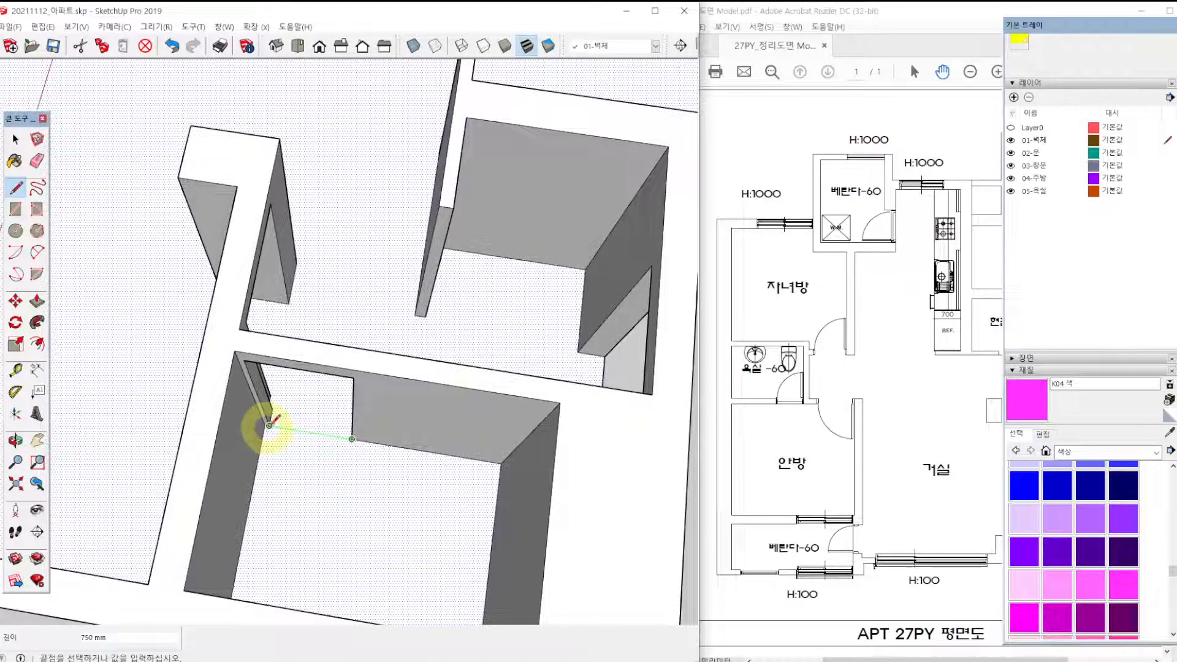
scroll(269, 424, up, 2)
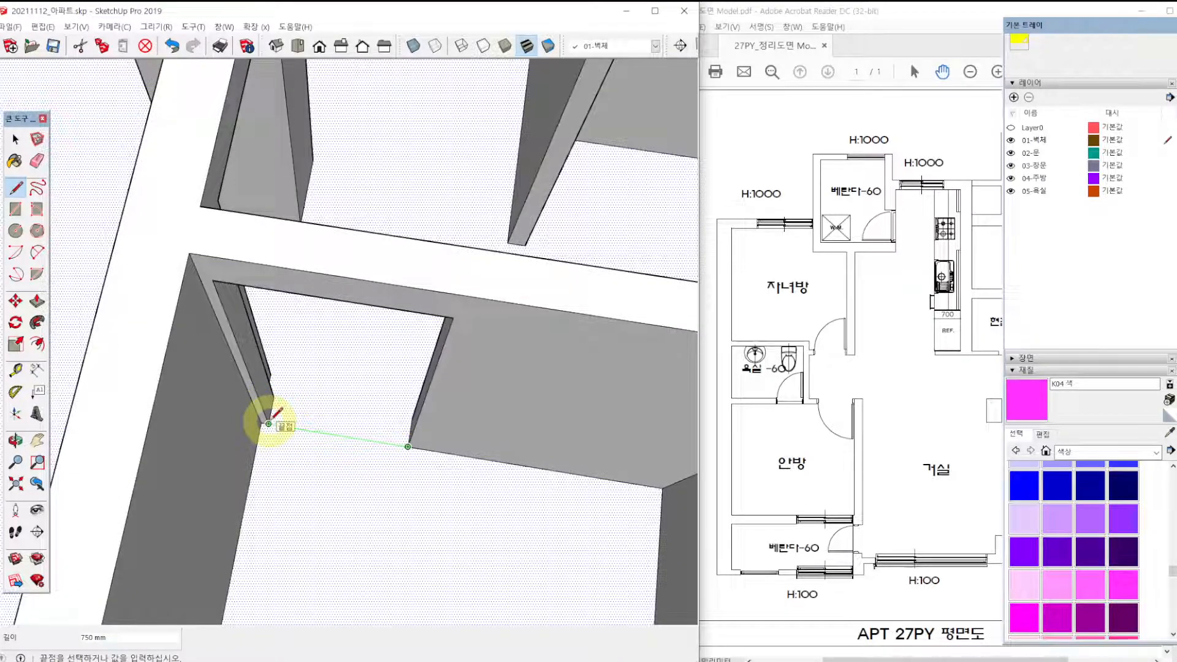
click(269, 424)
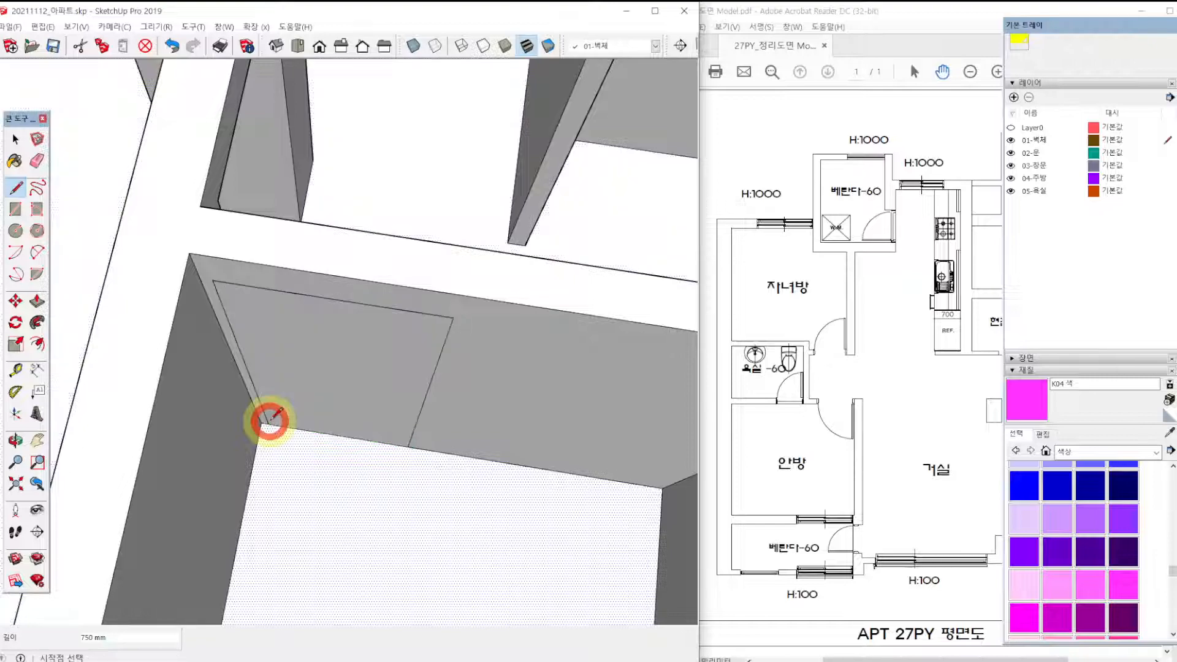
Delete the face filling the door opening of the bathroom beside the entrance.
scroll(269, 421, down, 3)
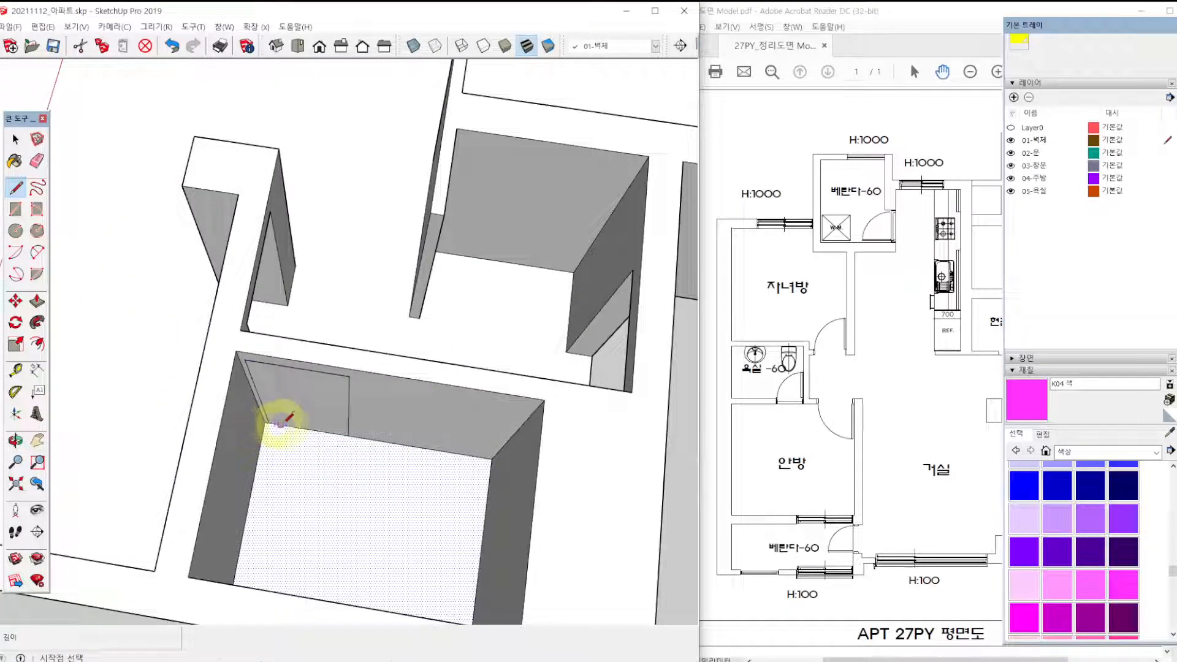
scroll(281, 423, up, 2)
key(space)
click(304, 414)
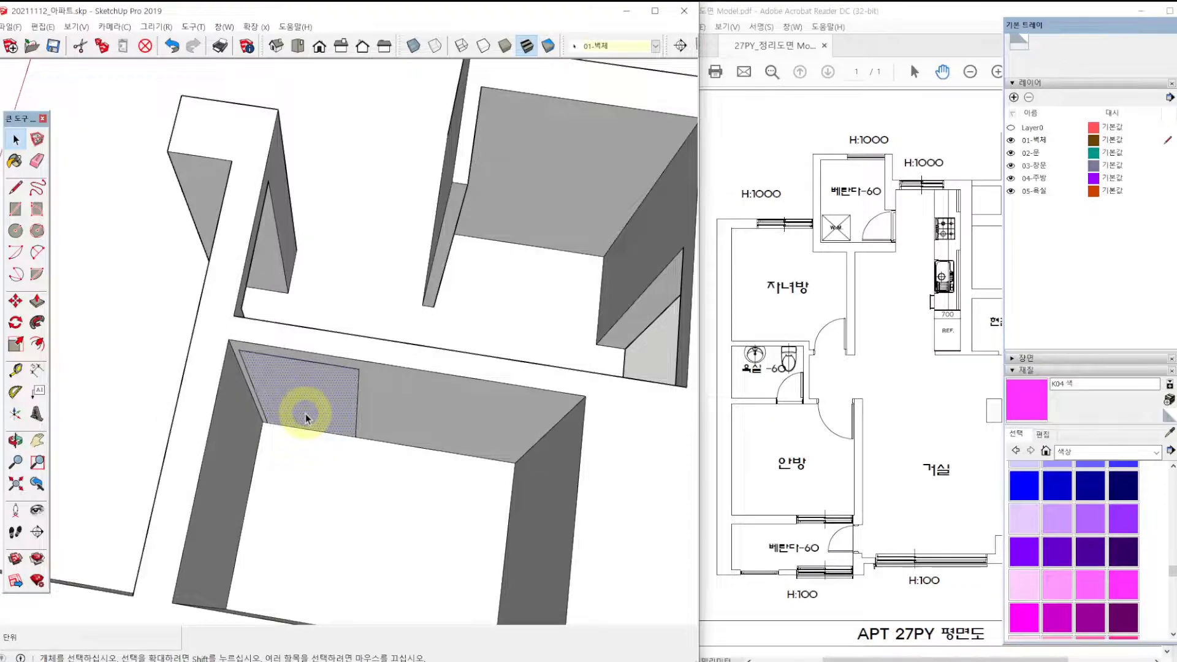
key(Delete)
Paint the floor of the bathroom beside the entrance with the pink colour K03.
click(366, 533)
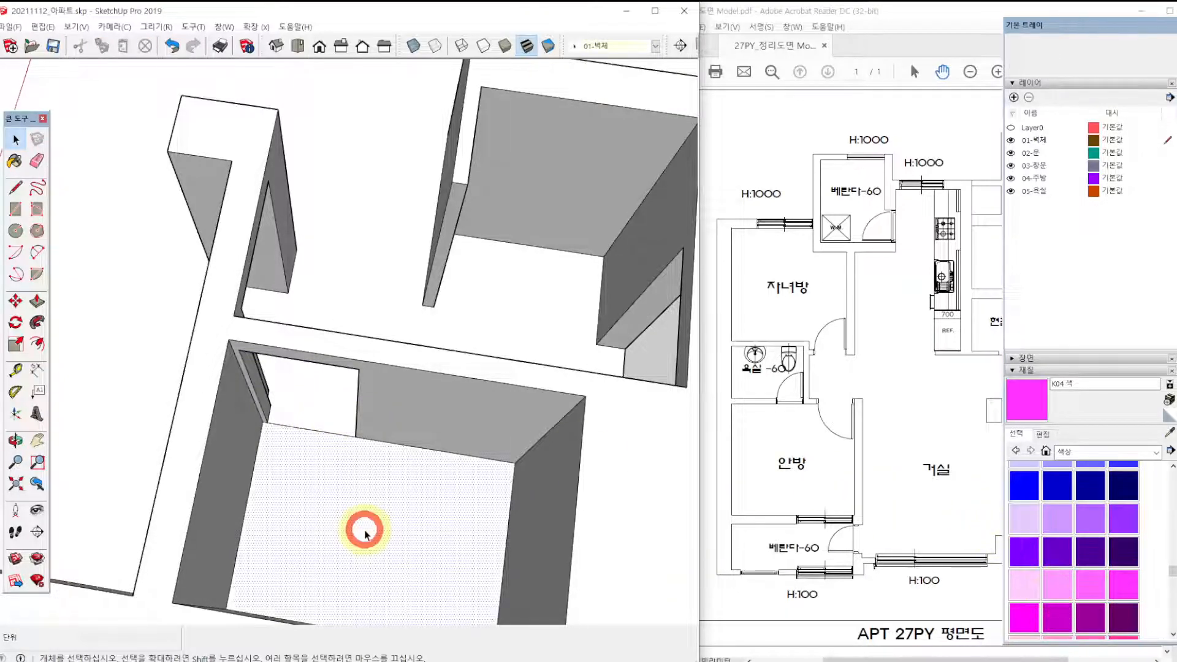
click(1090, 585)
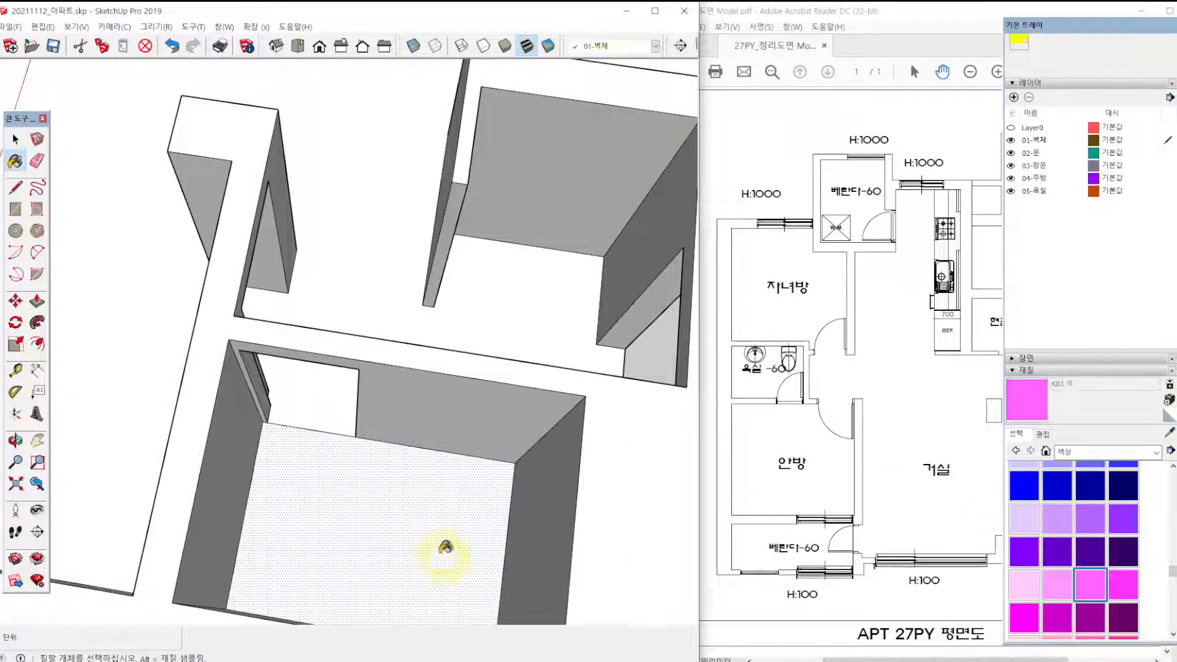
click(417, 542)
scroll(441, 511, down, 3)
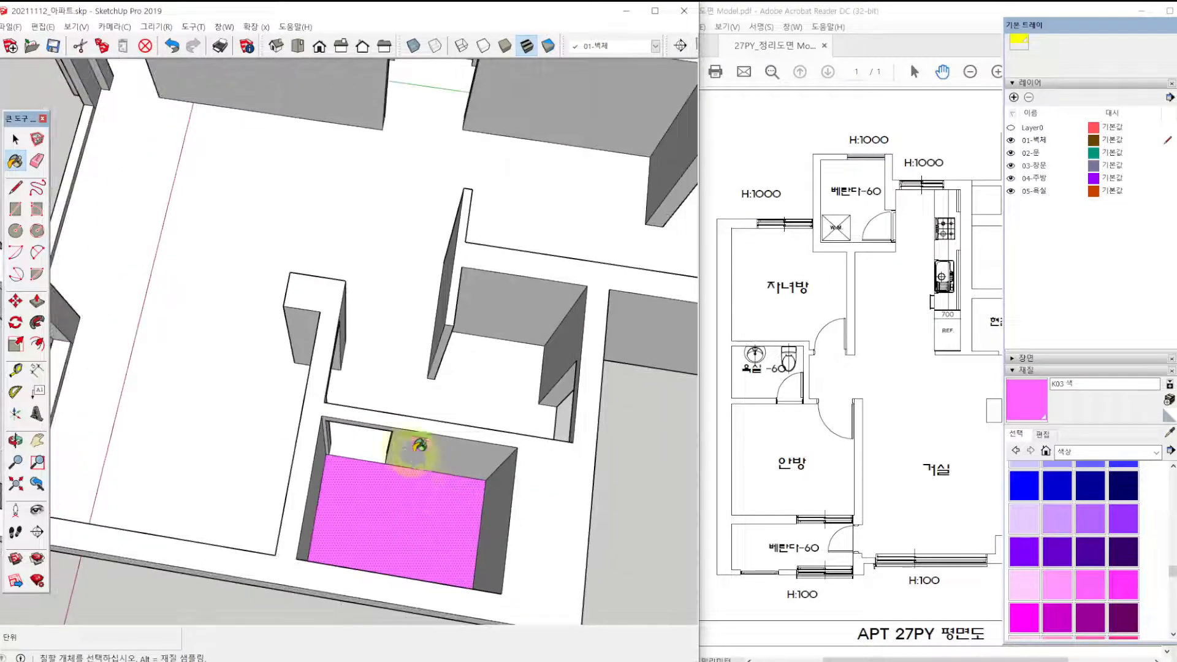
Draw a floor line across the entrance, from the corner of the partition wall straight to the opposite bathroom wall.
key(space)
mouse_move(401, 447)
middle_down()
mouse_move(388, 470)
mouse_move(423, 475)
middle_up()
scroll(437, 423, up, 1)
mouse_move(513, 420)
middle_down()
mouse_move(302, 367)
mouse_move(263, 407)
mouse_move(372, 464)
middle_up()
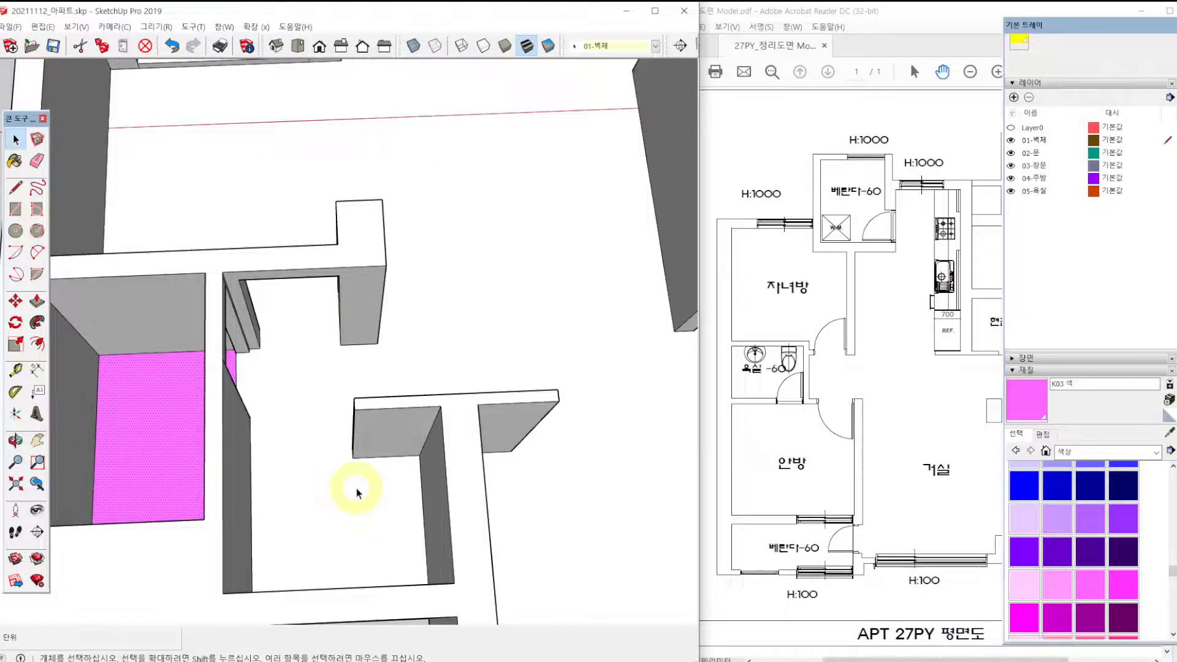
key(l)
scroll(359, 472, up, 2)
click(350, 455)
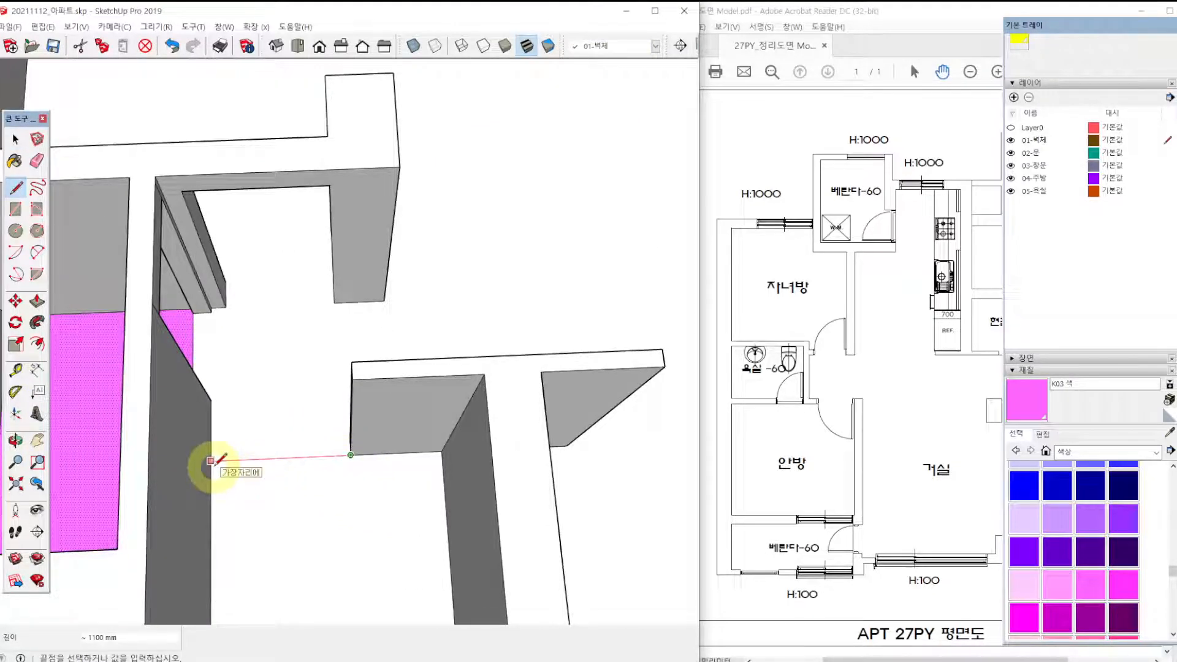
scroll(236, 497, down, 3)
Paint the separated entrance floor with the light pink colour K02.
key(space)
click(258, 494)
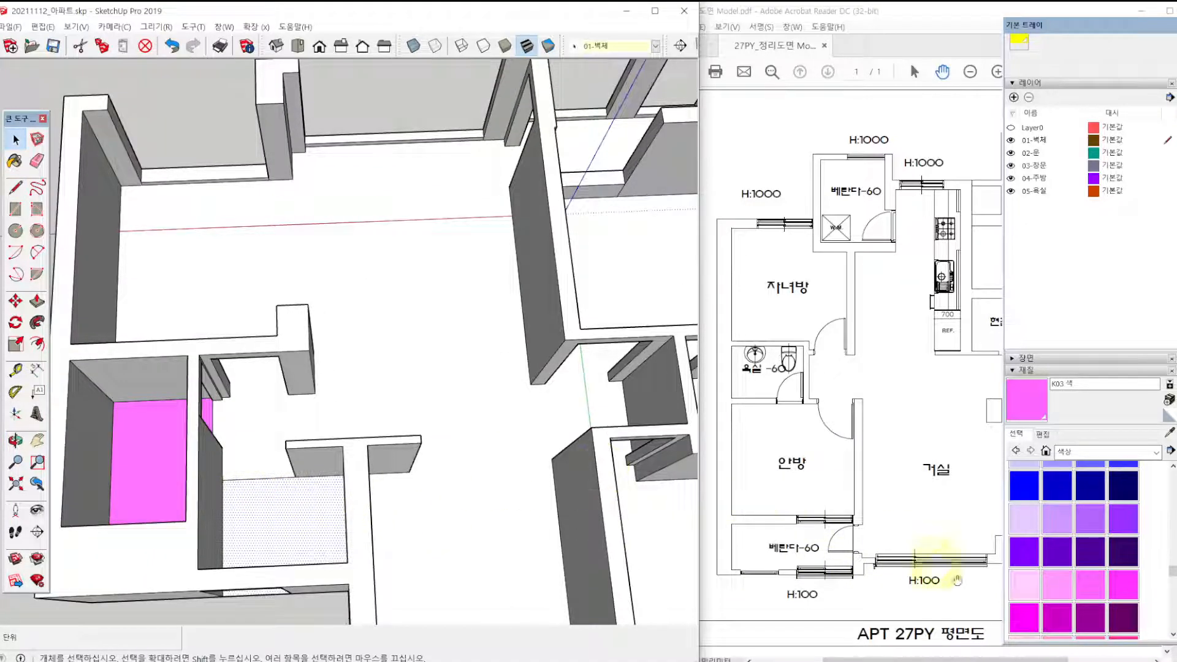
click(1063, 594)
click(299, 507)
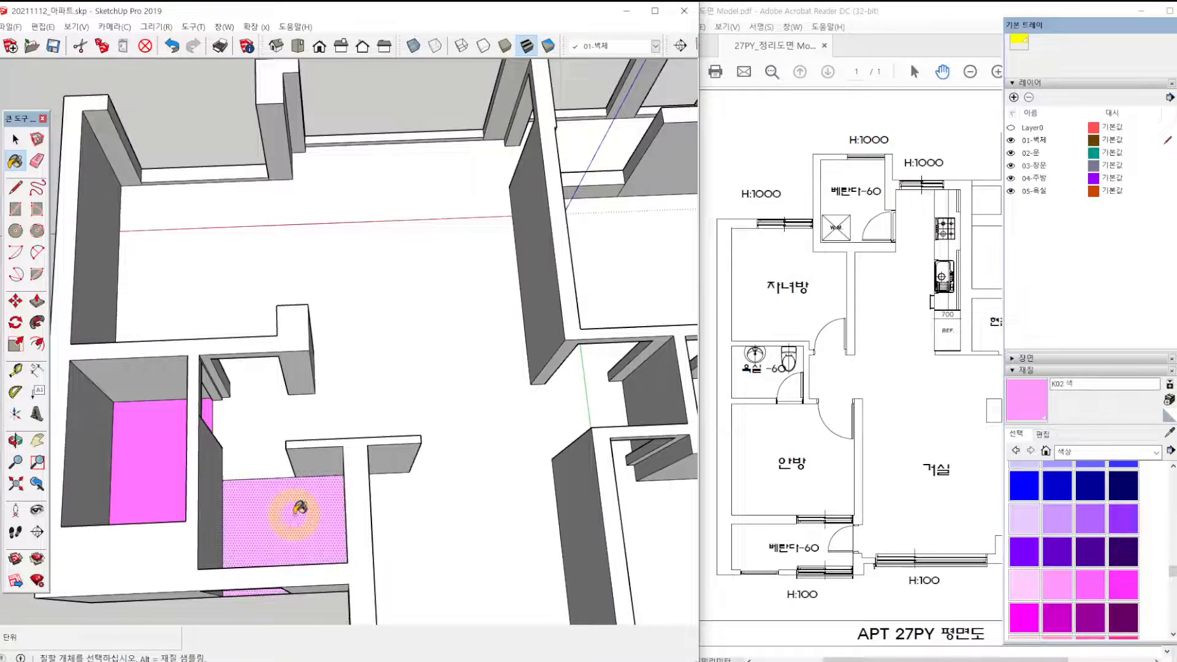
Draw a floor line across the doorway of the bathroom between the two bedrooms to separate its floor.
shift+middle_drag(310, 452, 391, 443)
key(F3)
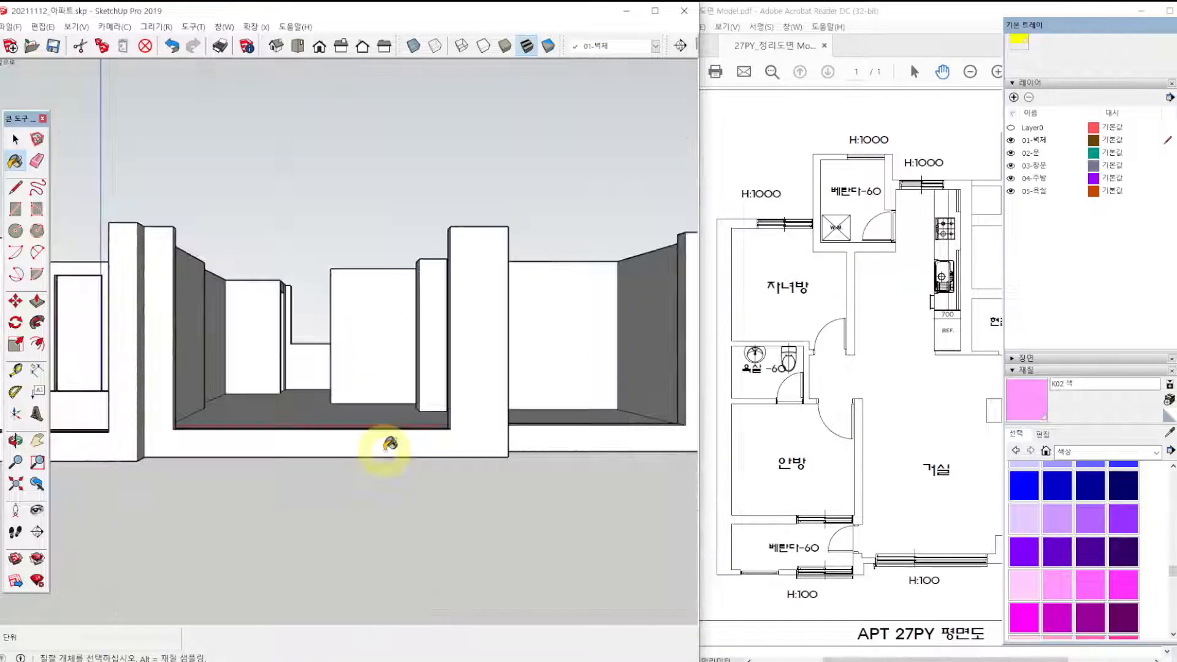
key(F2)
scroll(424, 400, down, 2)
shift+middle_drag(394, 392, 499, 386)
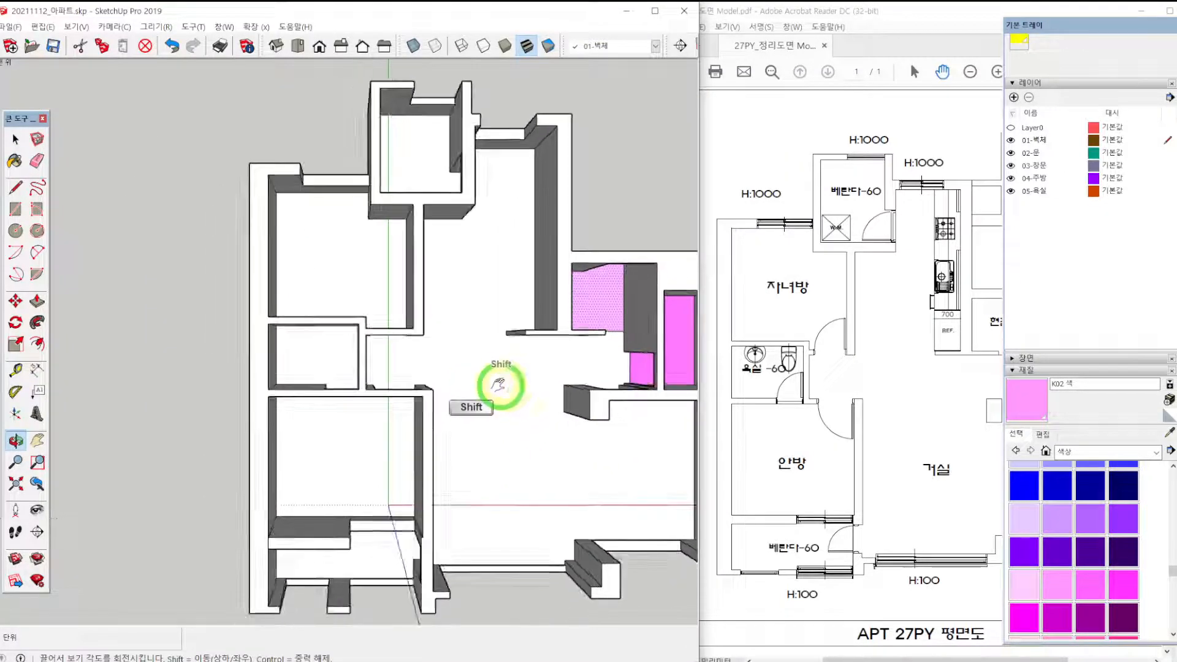
middle_drag(414, 483, 422, 382)
scroll(325, 372, up, 3)
mouse_move(325, 370)
middle_down()
mouse_move(589, 467)
mouse_move(481, 451)
middle_up()
scroll(364, 338, up, 4)
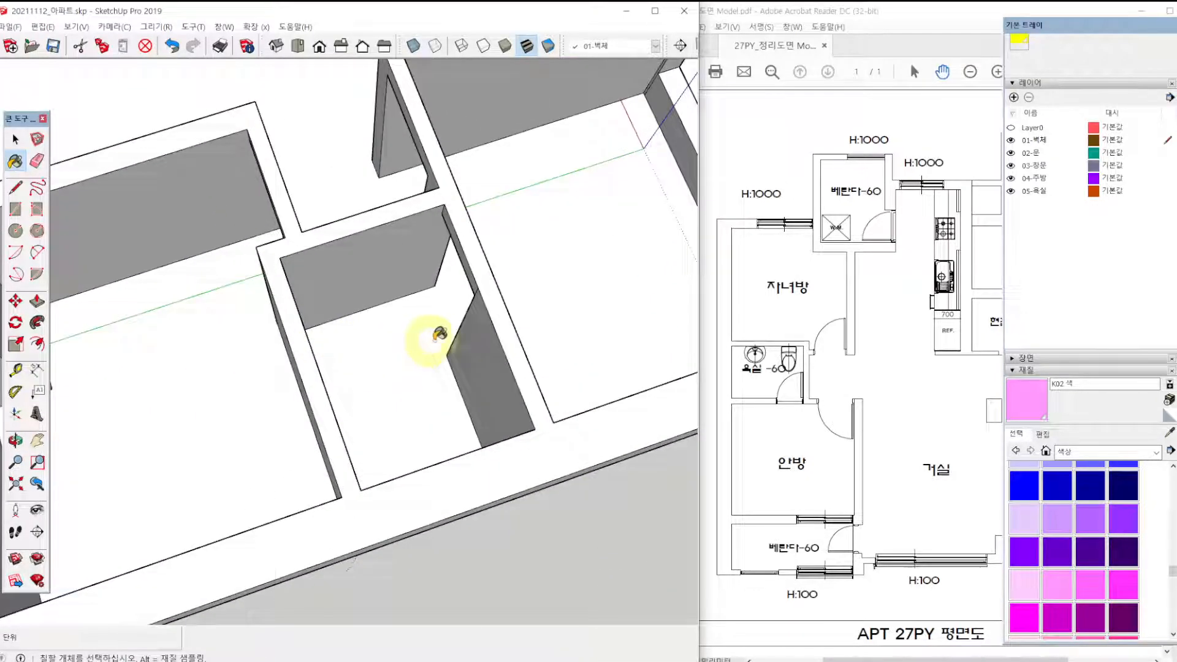
key(l)
click(447, 356)
click(421, 290)
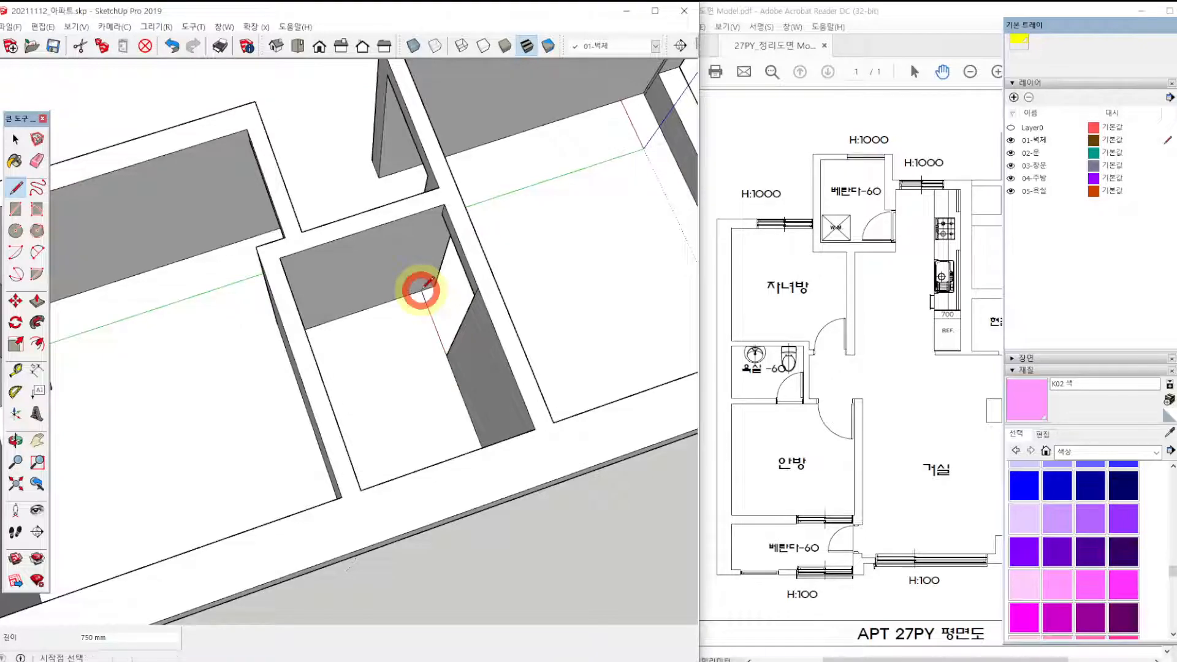
Paint the floor of the bathroom between the two bedrooms with colour K02.
click(1057, 586)
click(409, 396)
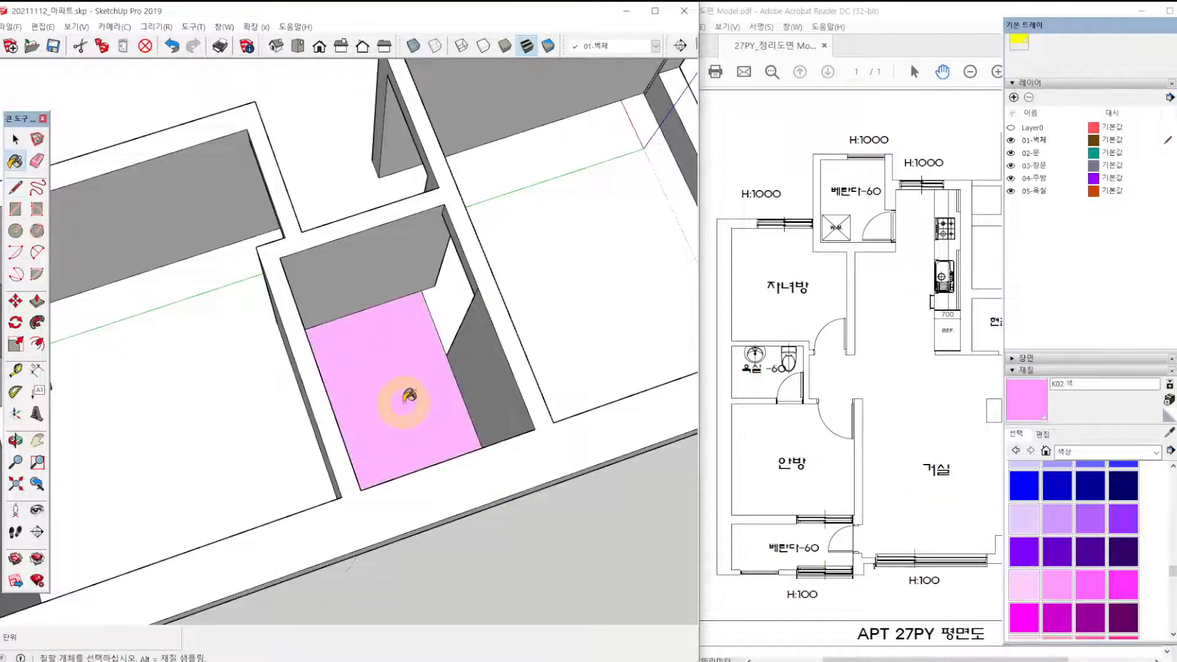
scroll(405, 370, down, 3)
Draw a floor line across the doorway of the veranda beside the kitchen and paint the veranda floor with colour K02.
scroll(263, 354, up, 5)
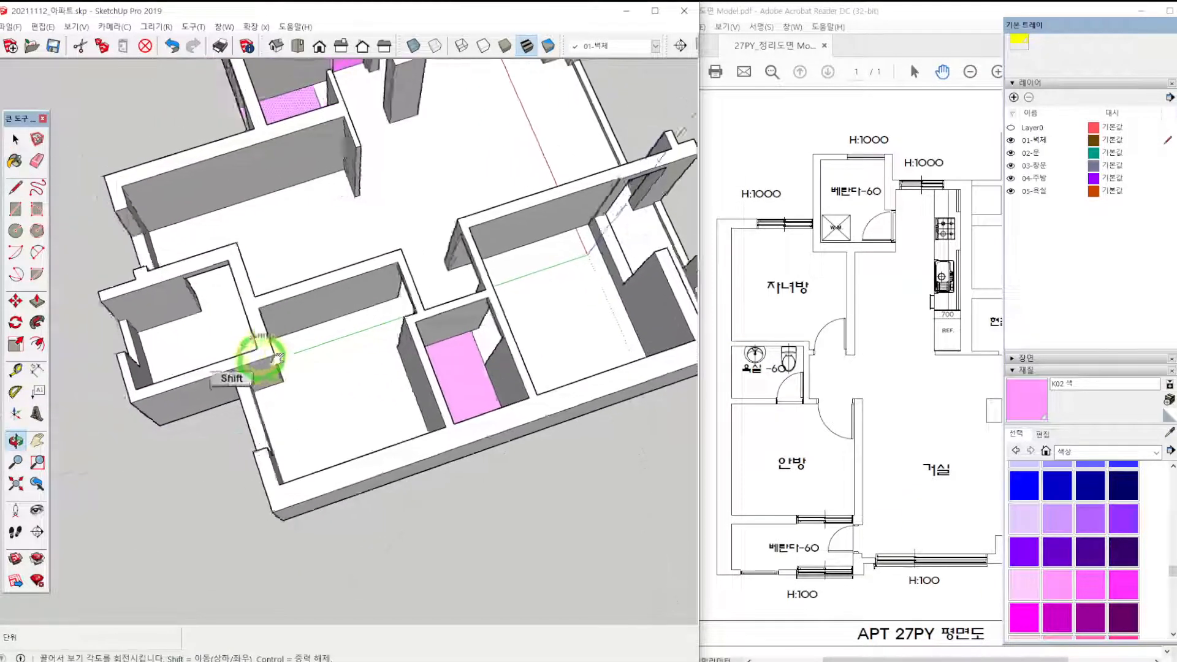
key(l)
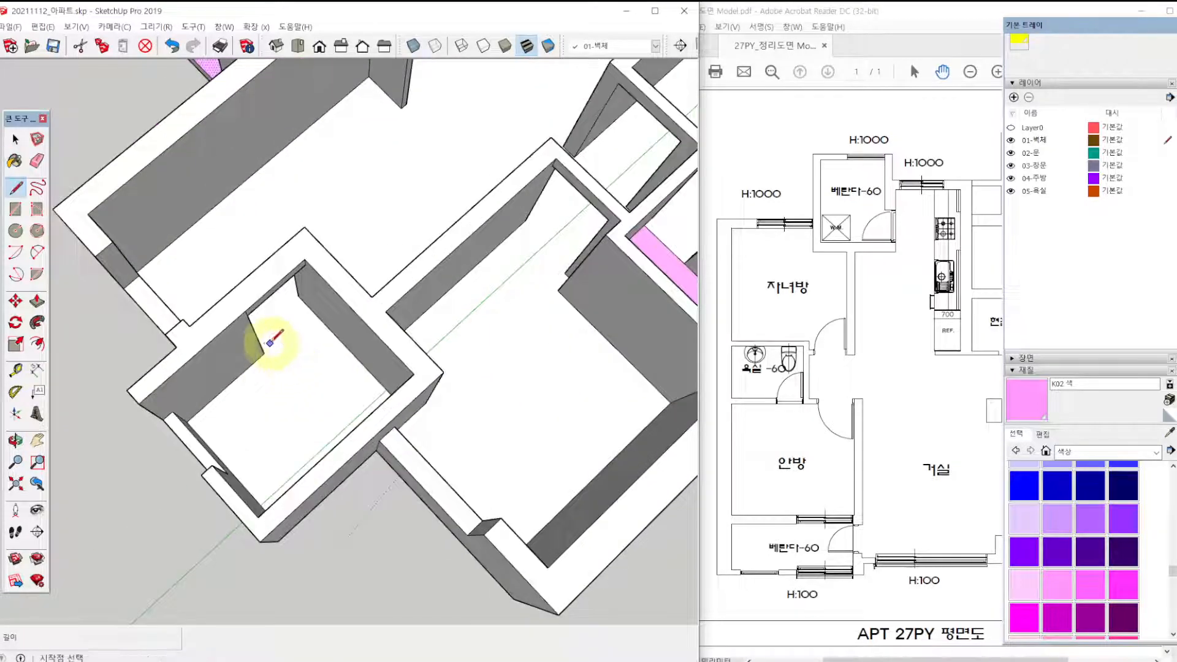
click(263, 353)
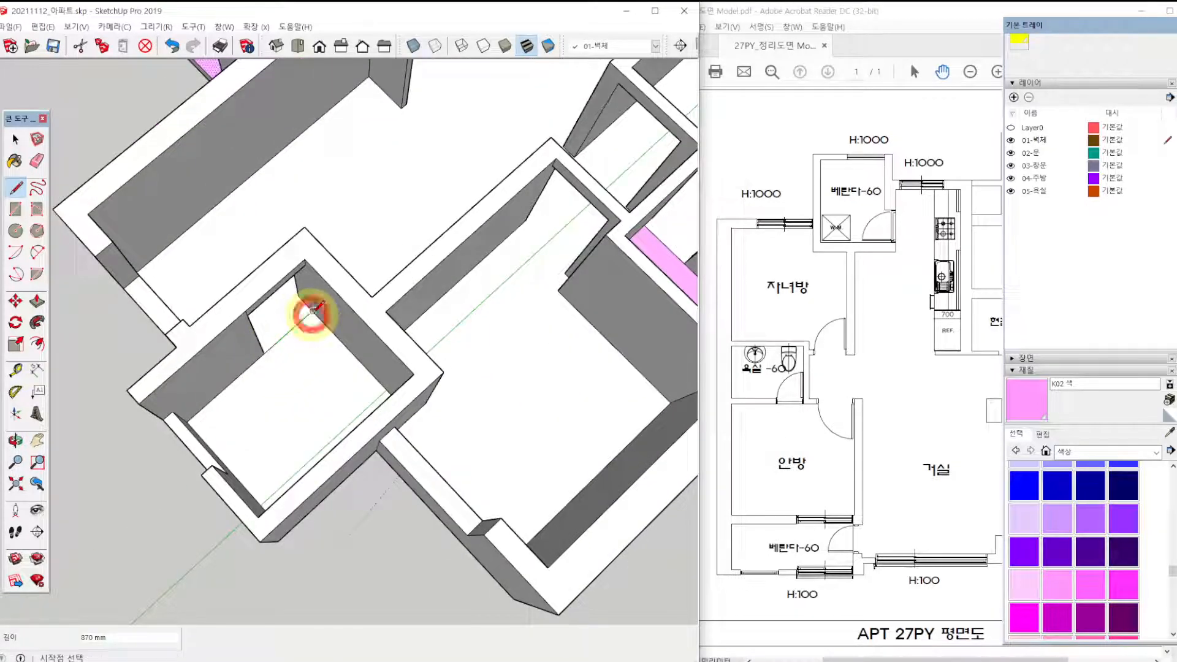
click(1065, 595)
click(277, 408)
scroll(345, 404, down, 3)
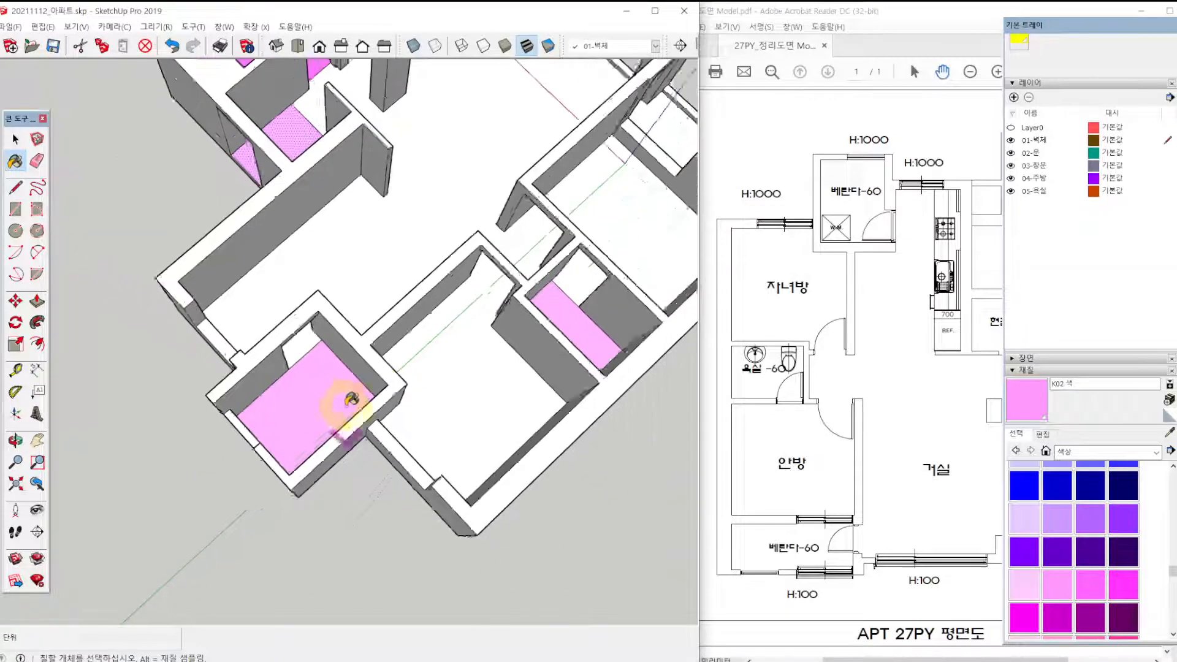
Draw a floor line across the door opening of the veranda off the main bedroom, from the jamb corner to the opposite wall.
scroll(444, 335, down, 2)
shift+middle_drag(555, 312, 28, 368)
scroll(437, 392, up, 5)
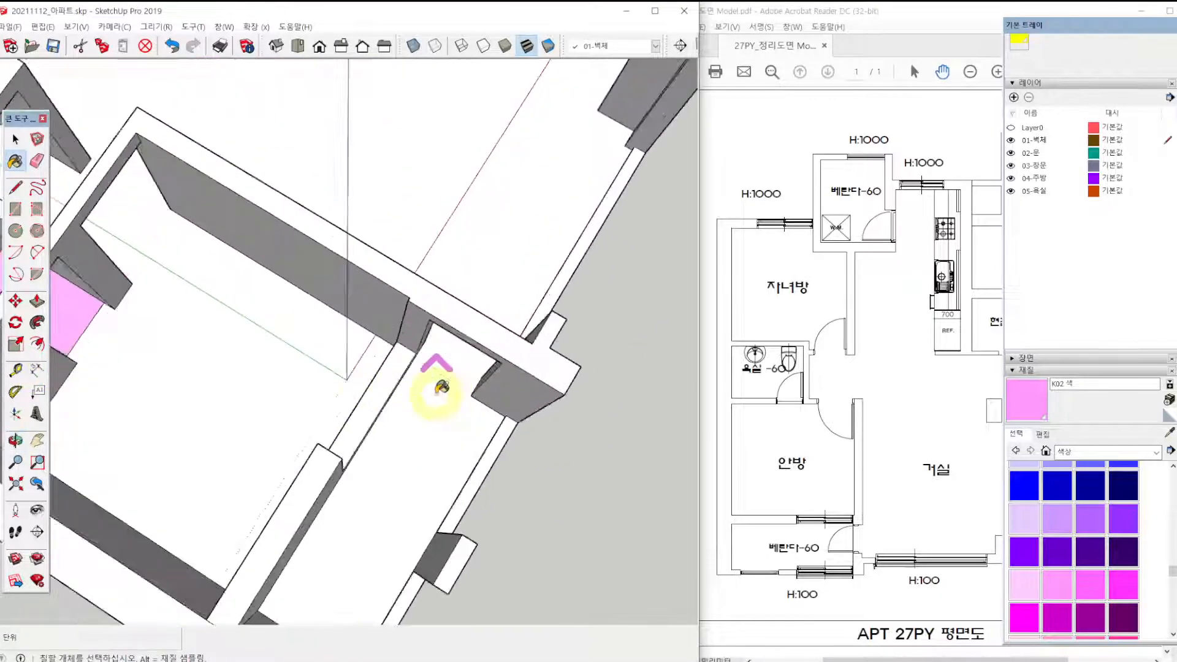
scroll(454, 397, up, 3)
middle_drag(491, 402, 399, 355)
key(space)
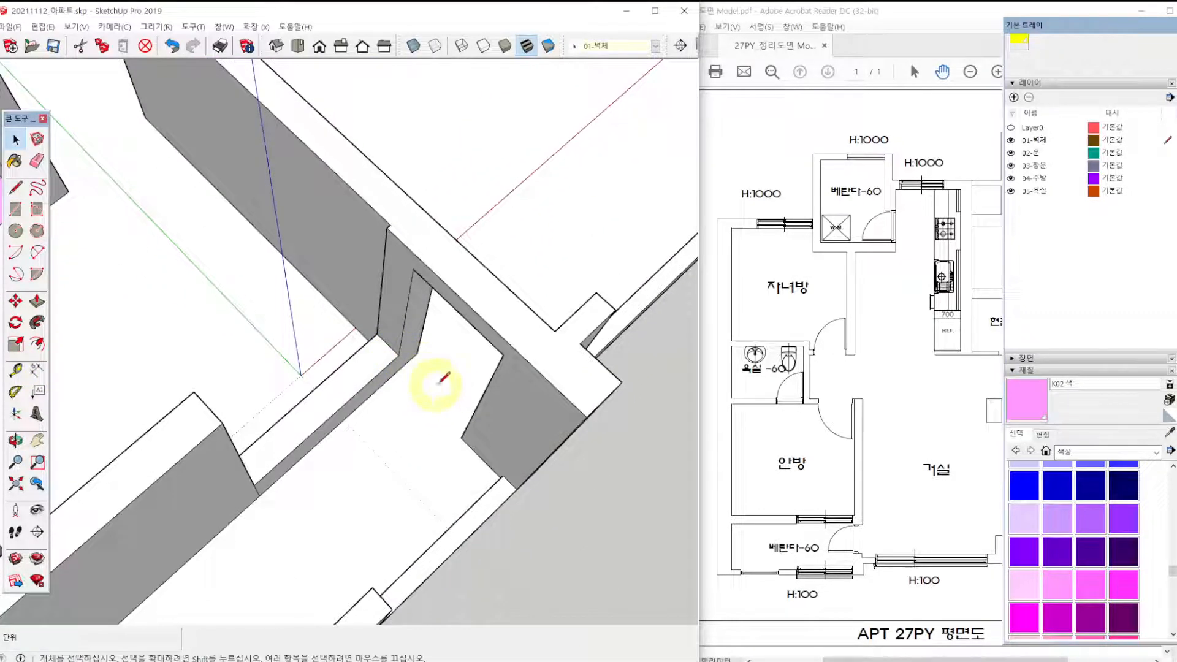
key(l)
click(461, 438)
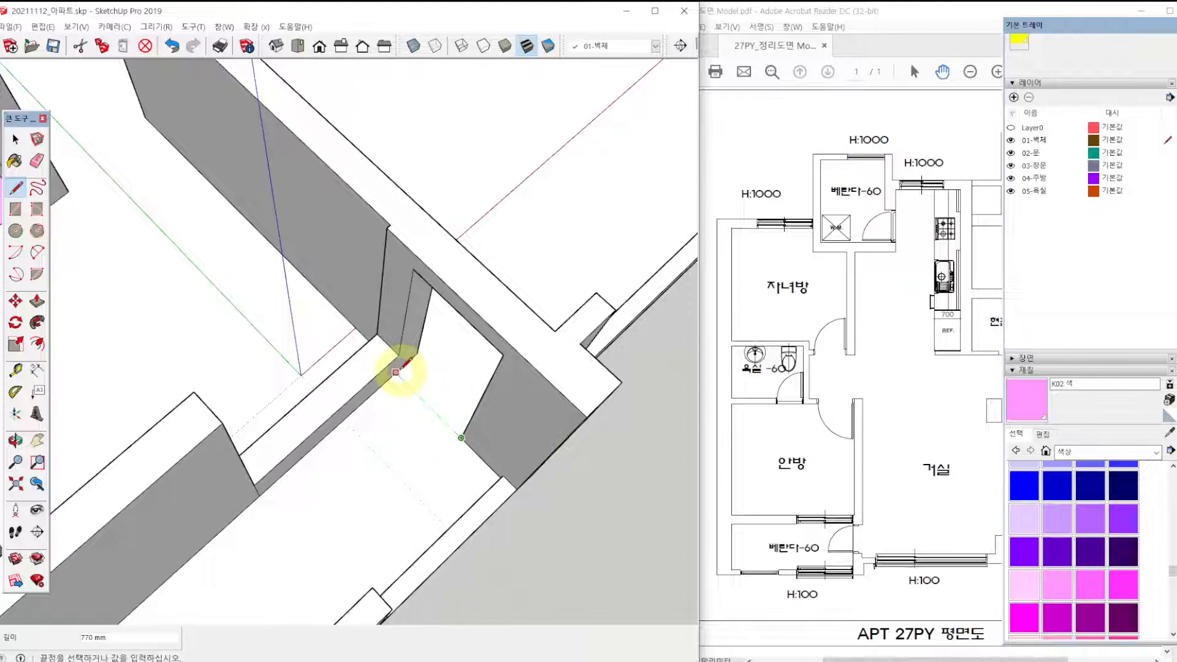
scroll(395, 372, up, 2)
click(392, 373)
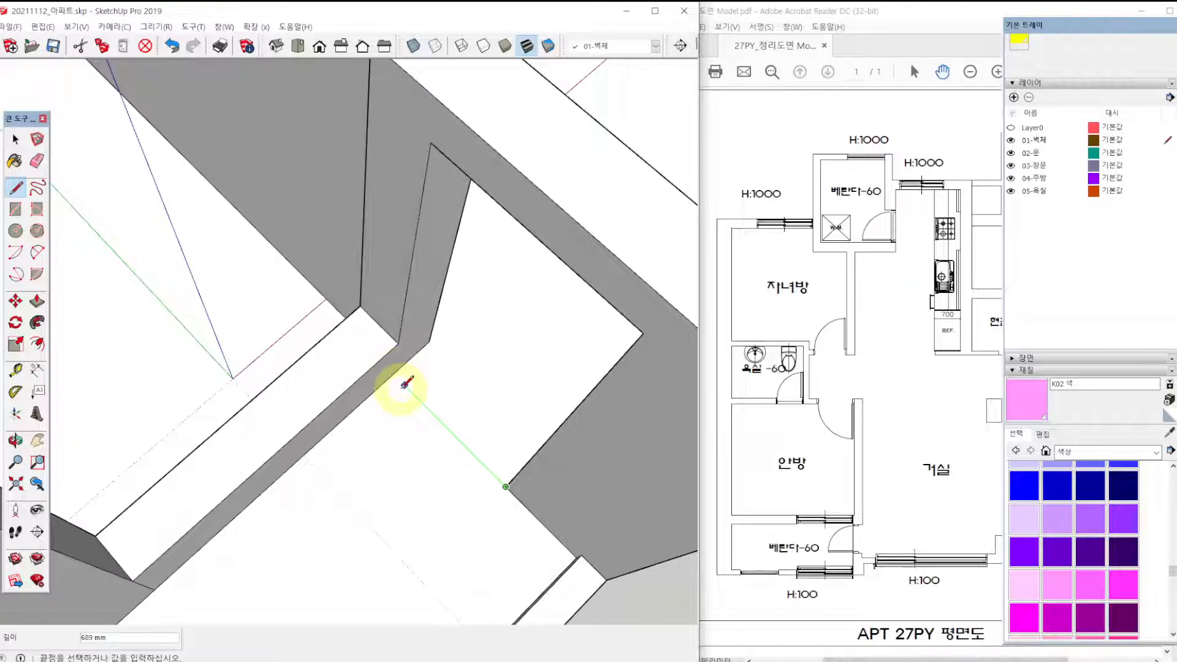
click(393, 374)
scroll(394, 375, down, 3)
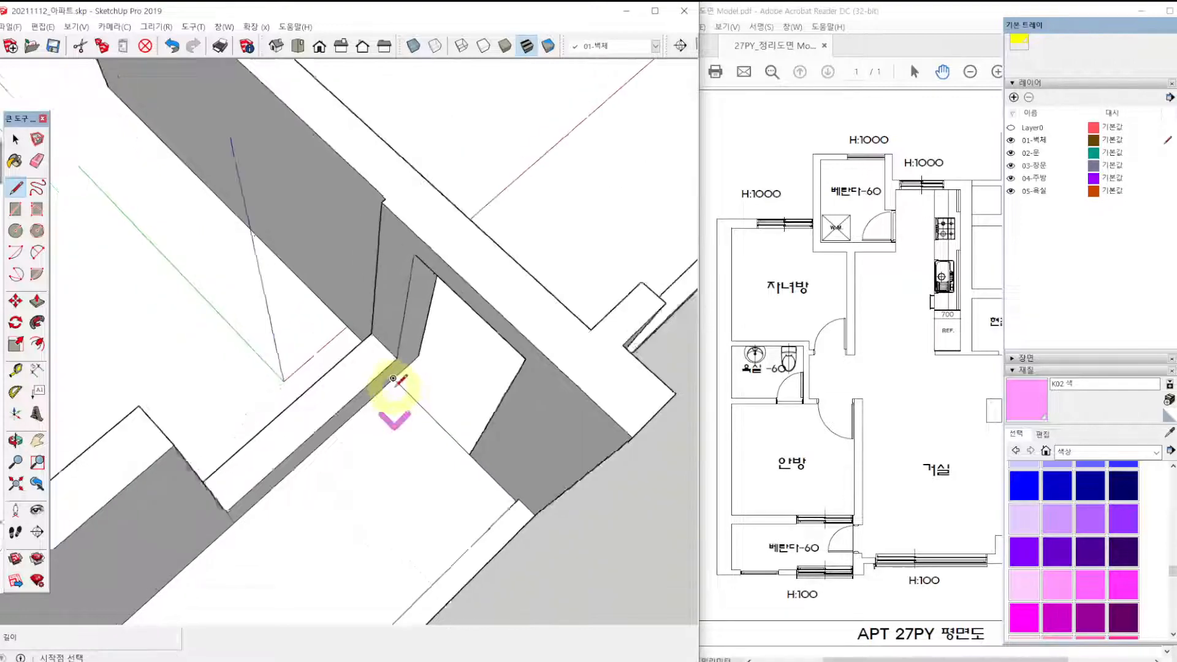
Paint the floor of the veranda off the main bedroom with colour K02.
key(space)
click(385, 439)
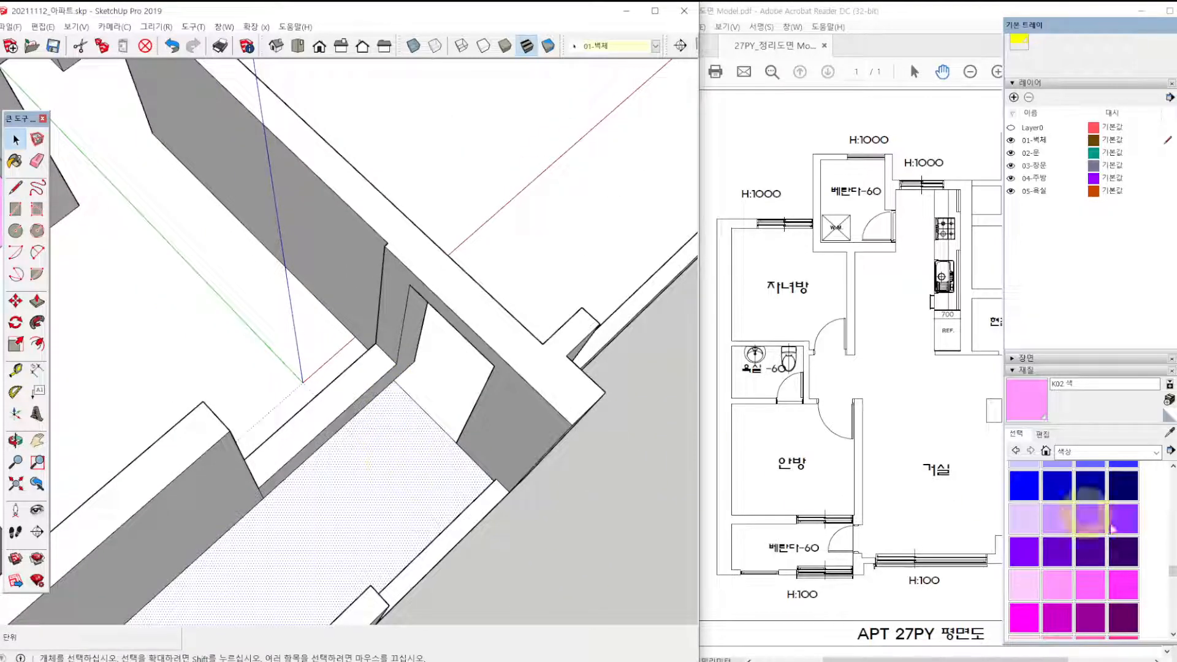
click(1055, 585)
click(432, 481)
scroll(409, 479, down, 3)
Repaint the floor of the bathroom beside the entrance with colour K02.
scroll(410, 463, down, 5)
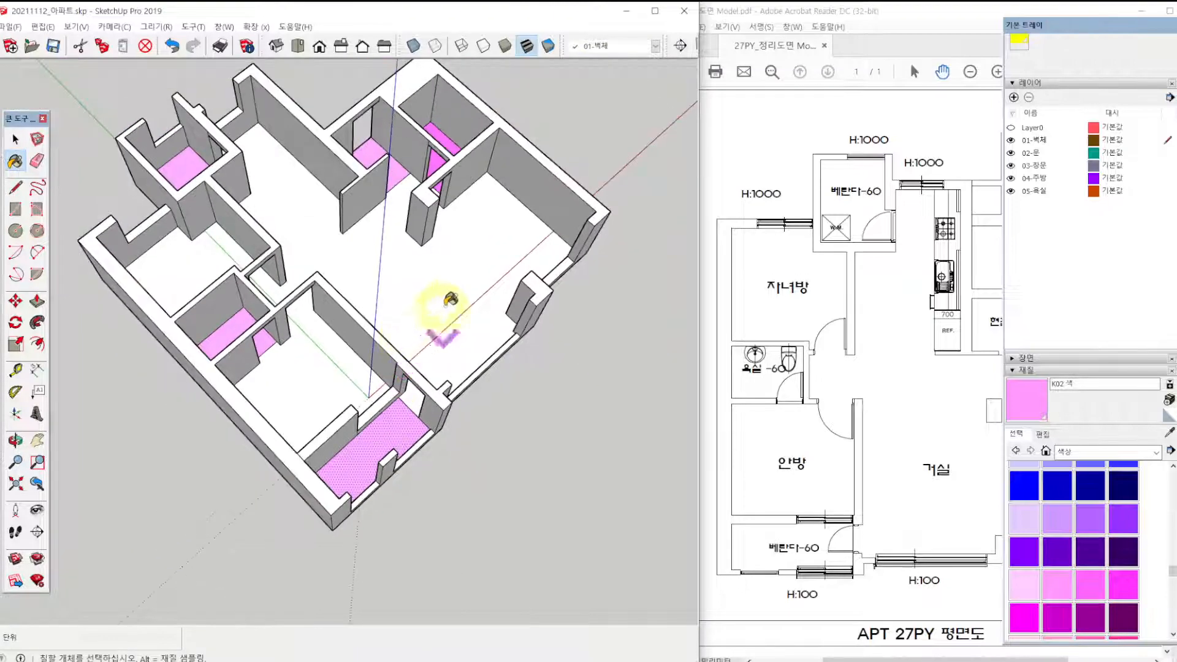
middle_drag(428, 297, 262, 388)
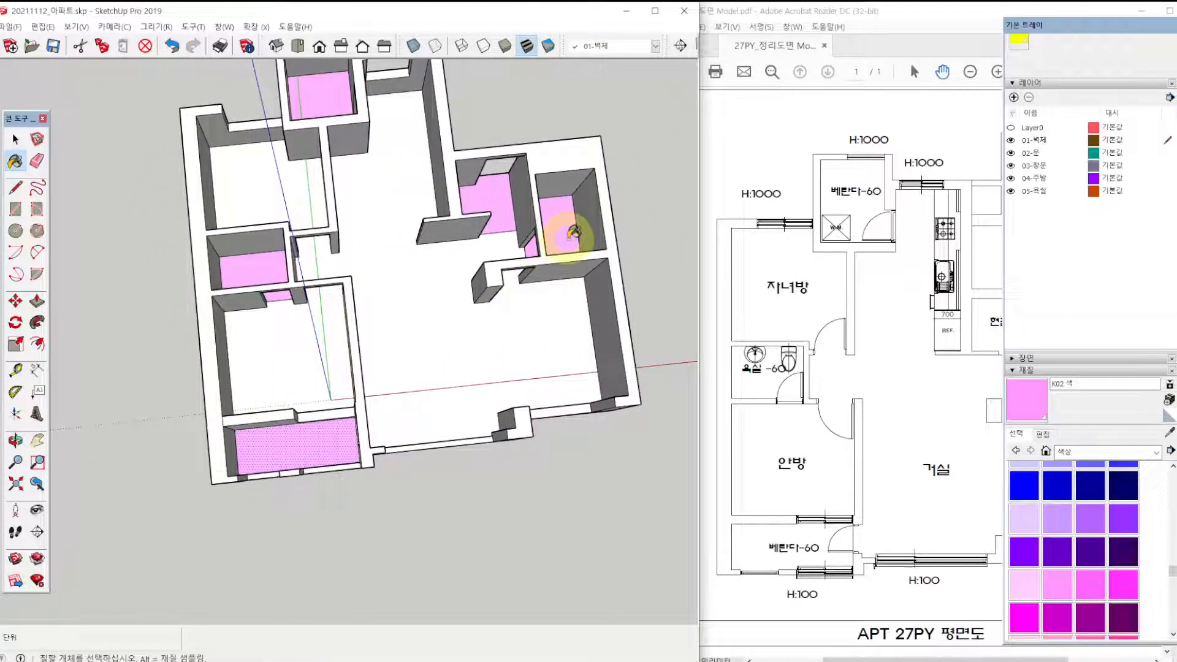
mouse_move(566, 232)
middle_down()
mouse_move(491, 262)
mouse_move(452, 410)
mouse_move(446, 398)
middle_up()
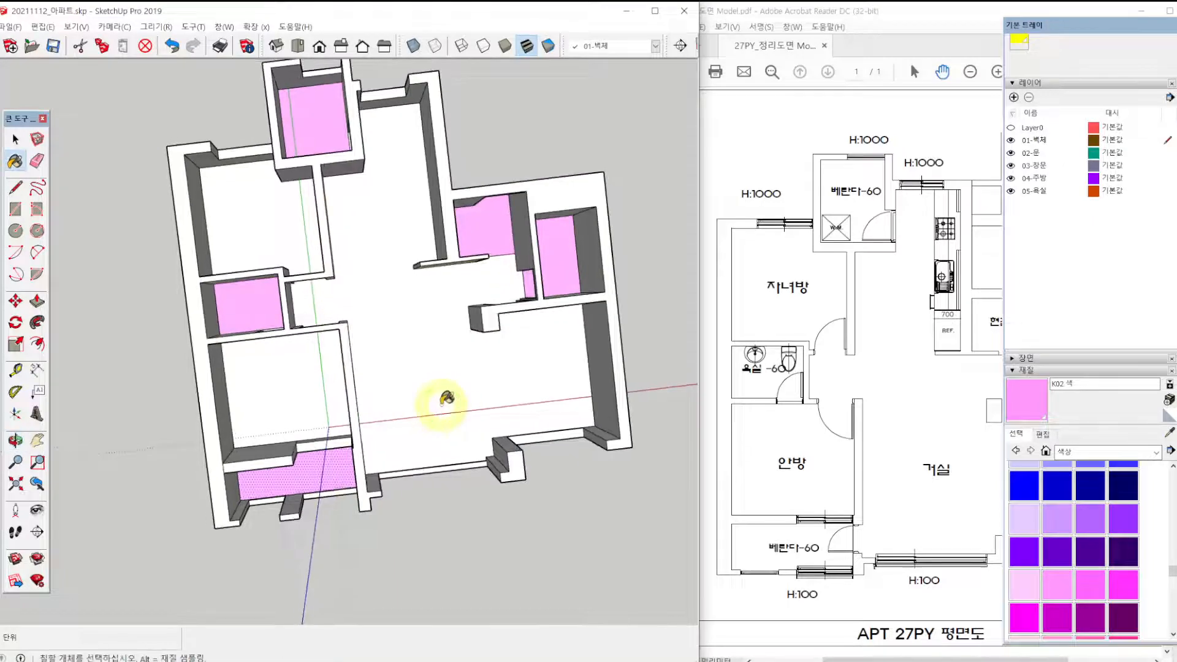
key(F2)
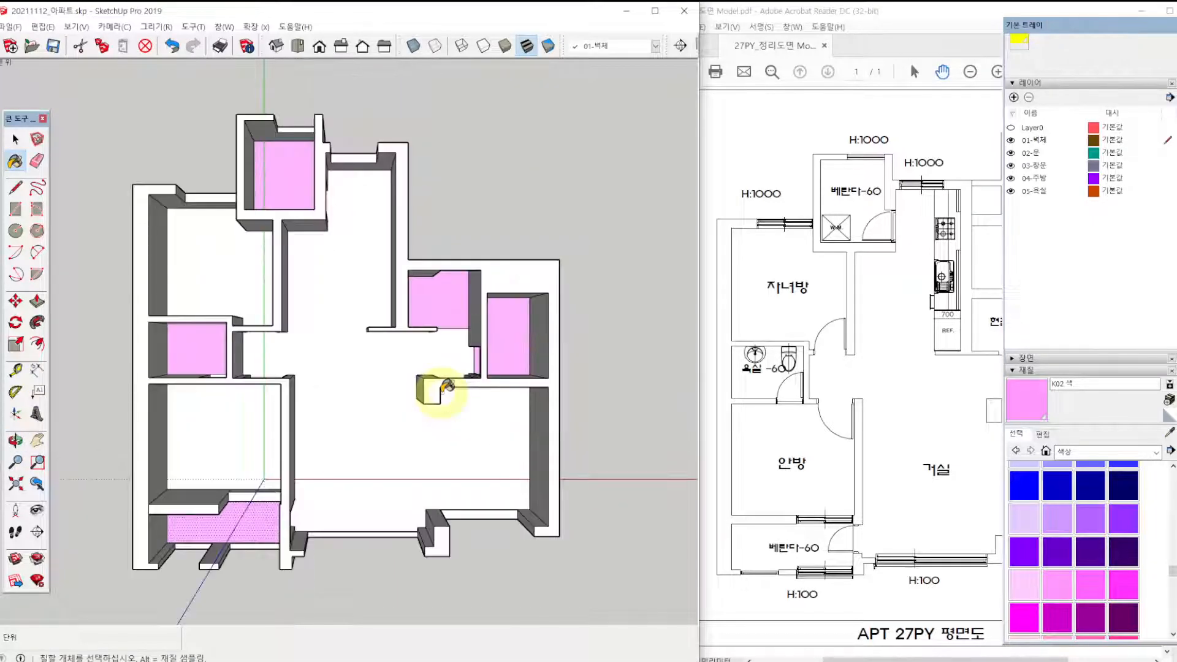
key(space)
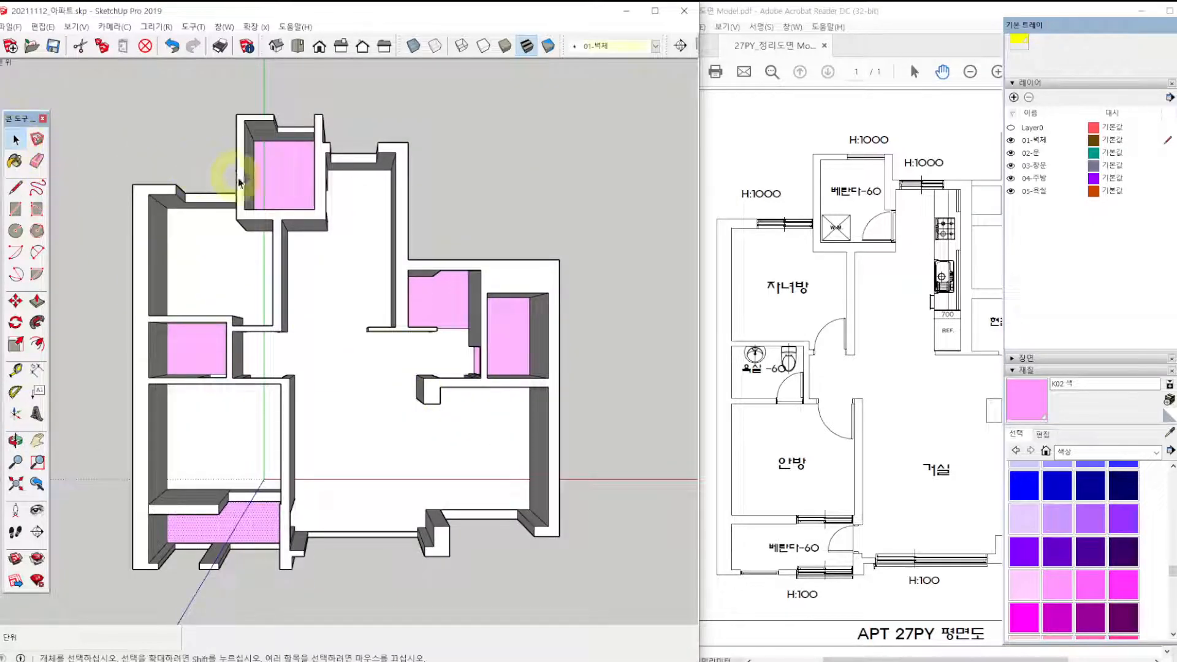
Use Push/Pull to lower the pink floor of the bathroom beside the entrance by 60 mm.
middle_drag(501, 371, 604, 171)
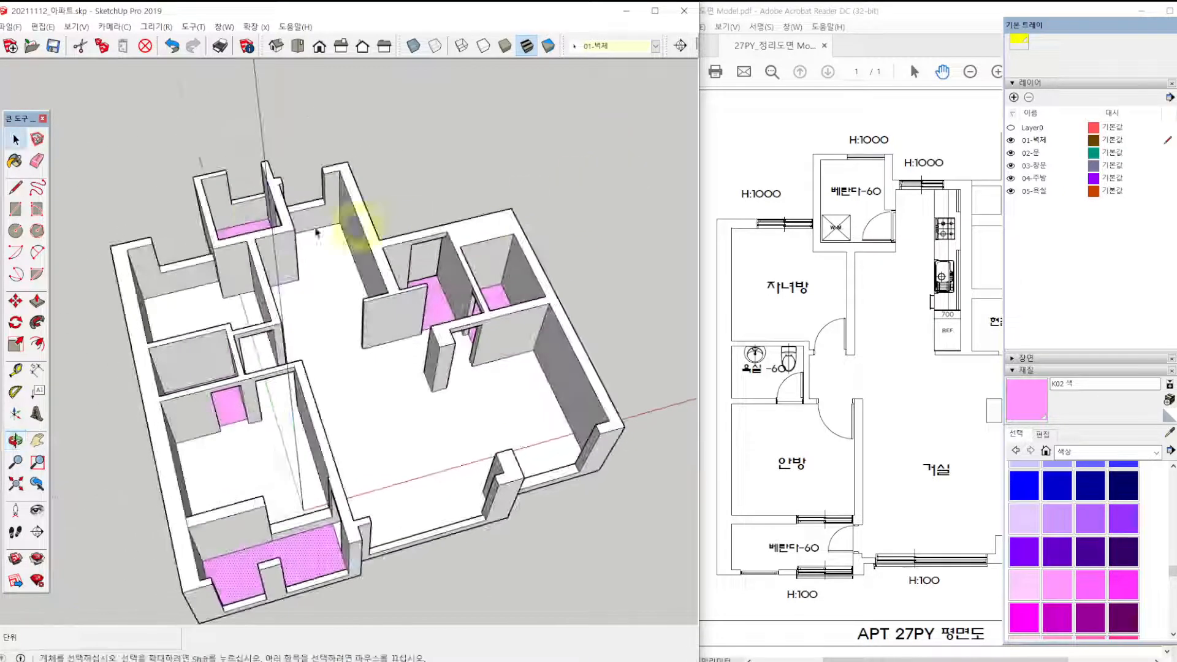
scroll(306, 228, up, 3)
scroll(601, 331, up, 4)
mouse_move(601, 323)
middle_down()
mouse_move(539, 316)
mouse_move(590, 341)
middle_up()
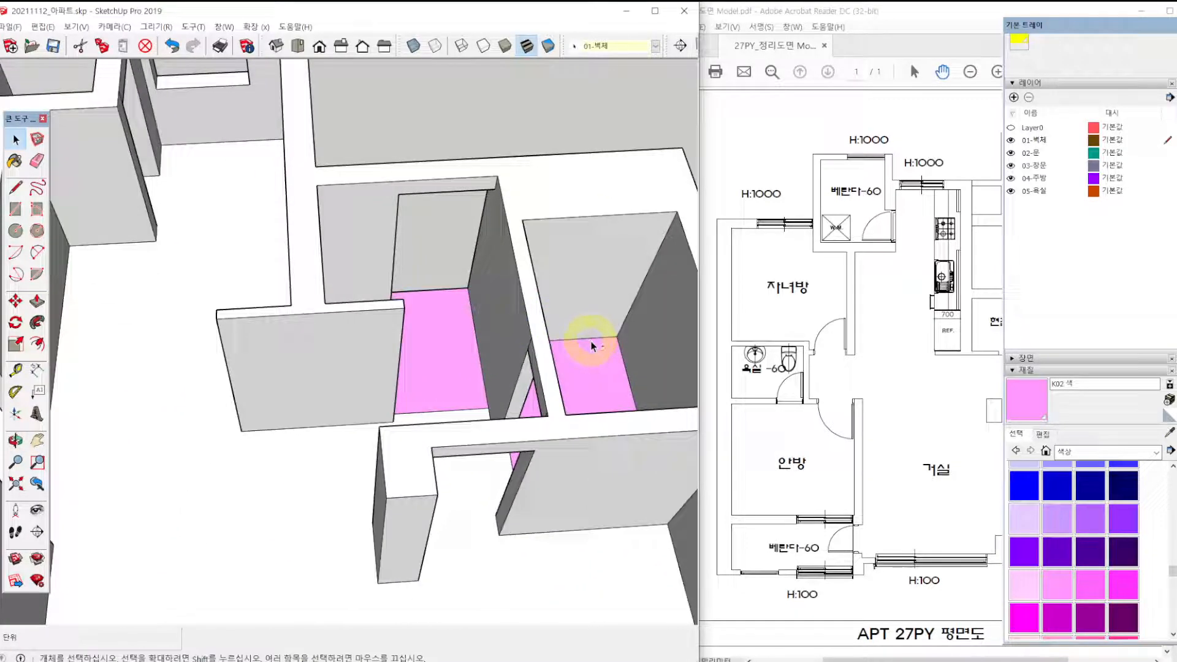
scroll(439, 348, up, 5)
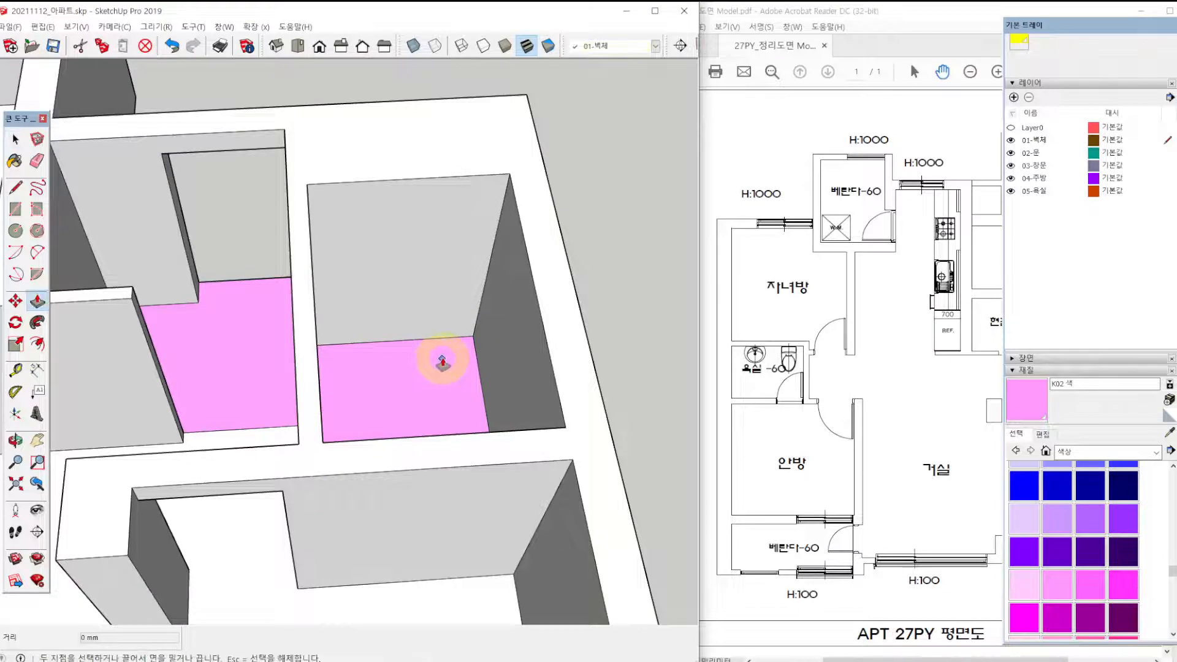
click(442, 375)
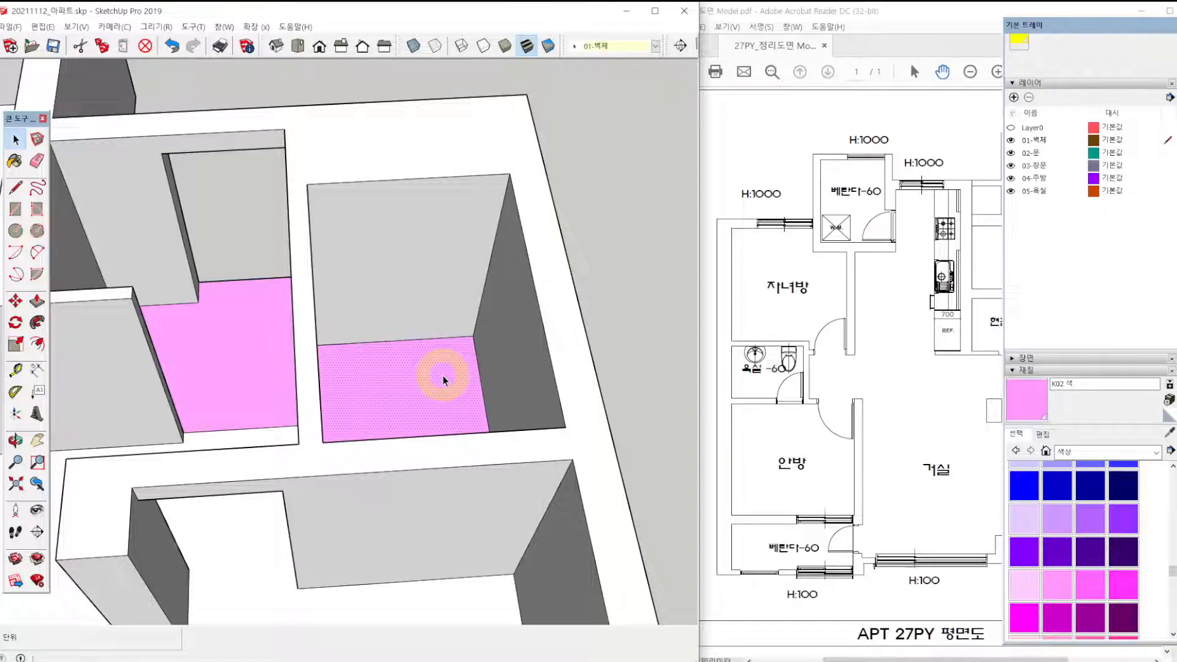
key(p)
click(442, 375)
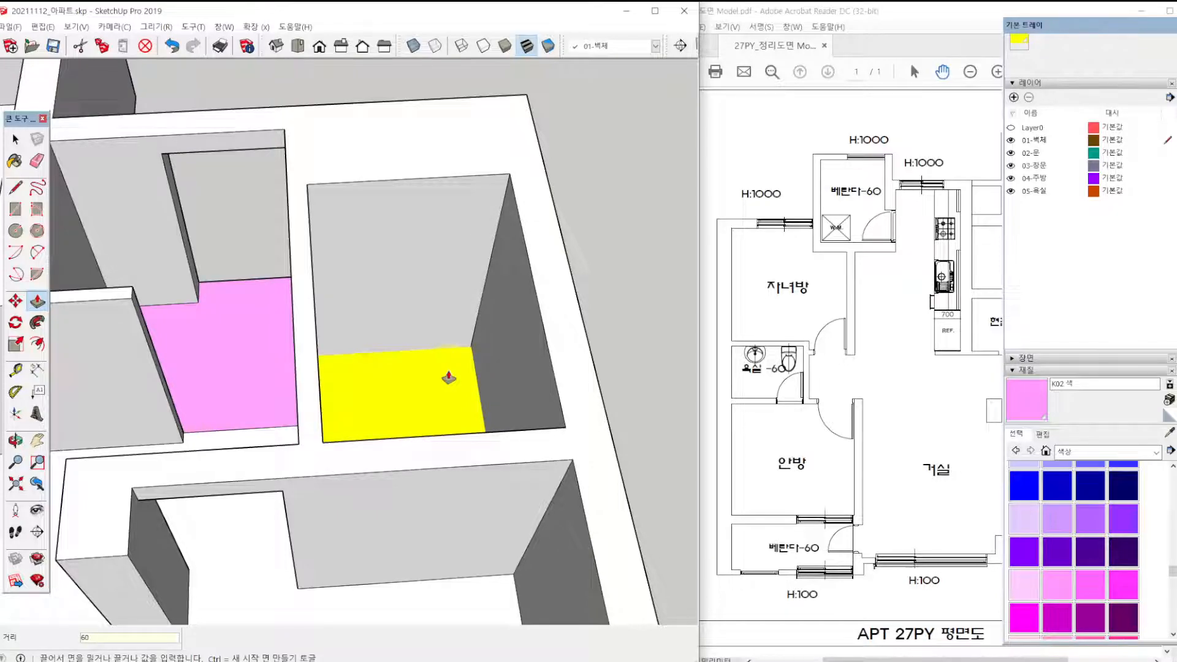
key(Return)
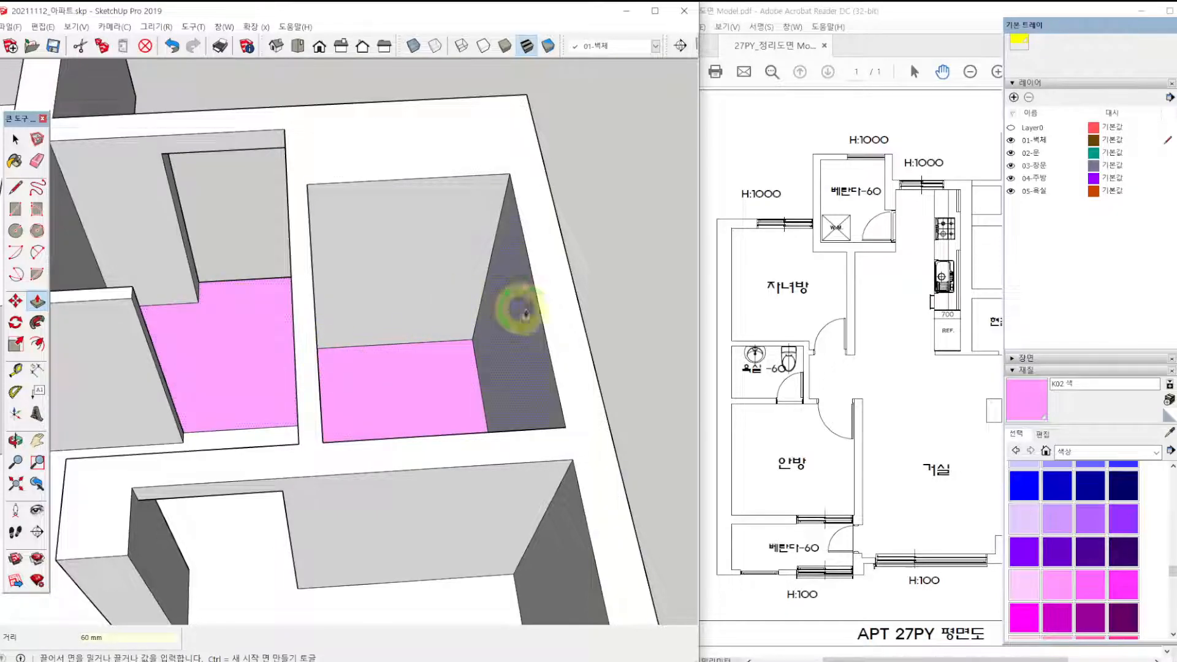
Lower the pink entrance floor by 60 mm with Push/Pull.
middle_drag(520, 309, 2, 303)
middle_drag(484, 294, 293, 286)
scroll(218, 329, up, 8)
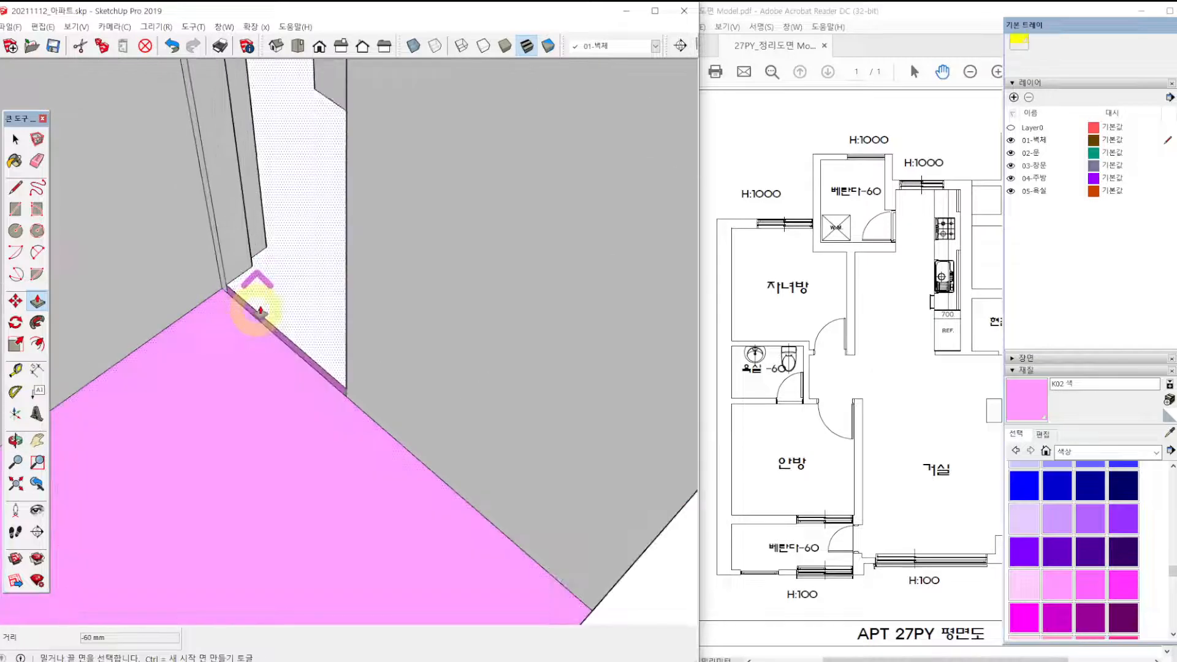
scroll(248, 321, down, 6)
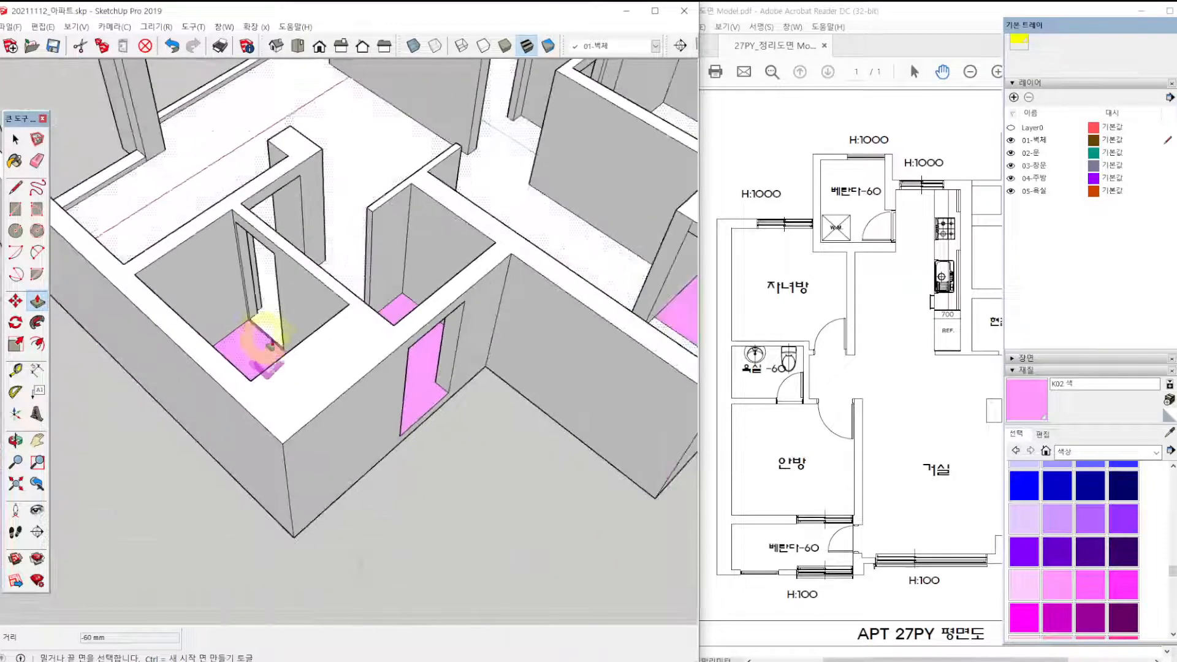
scroll(414, 387, up, 2)
scroll(285, 351, up, 4)
mouse_move(414, 386)
middle_down()
mouse_move(285, 350)
mouse_move(389, 536)
middle_up()
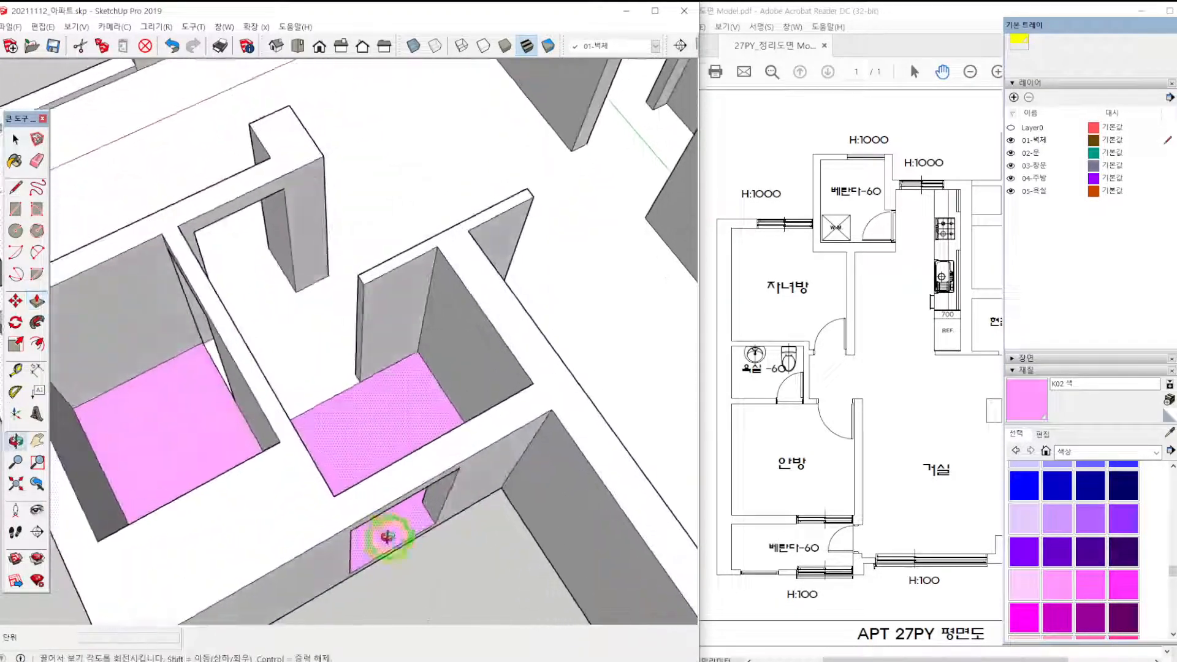
scroll(381, 416, up, 3)
click(381, 415)
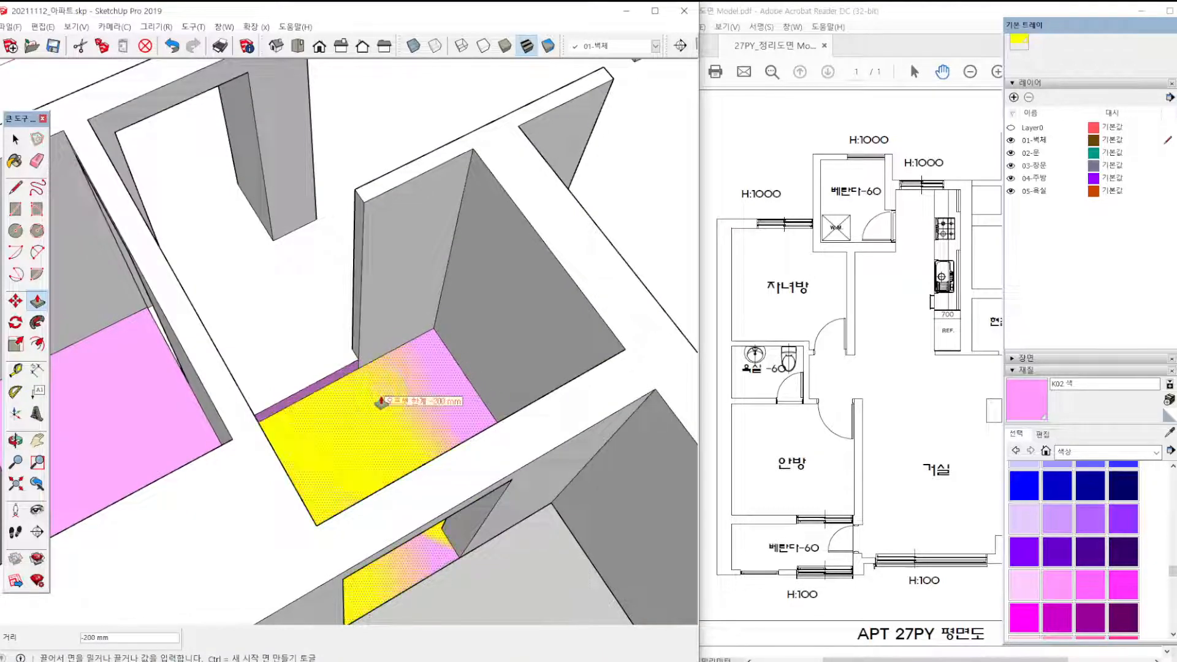
text(60)
key(Return)
Push the pink floor of the veranda beside the kitchen down by 60 mm.
scroll(372, 399, down, 3)
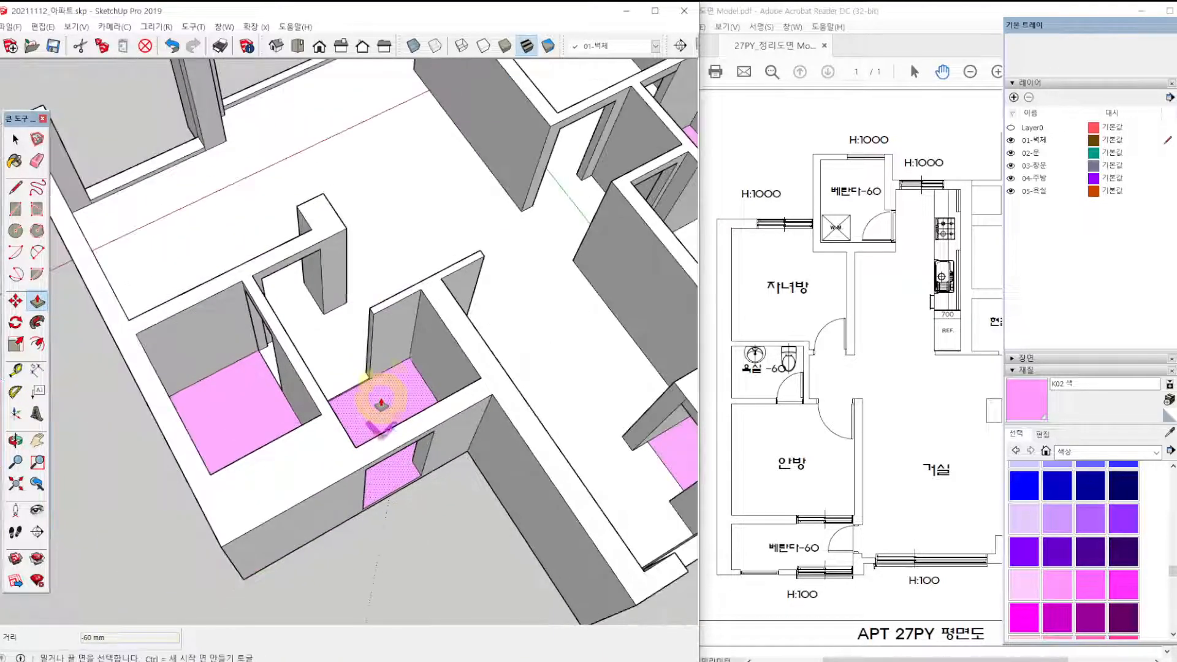
middle_drag(370, 399, 407, 334)
scroll(600, 423, up, 4)
shift+middle_drag(599, 423, 438, 399)
scroll(422, 412, up, 3)
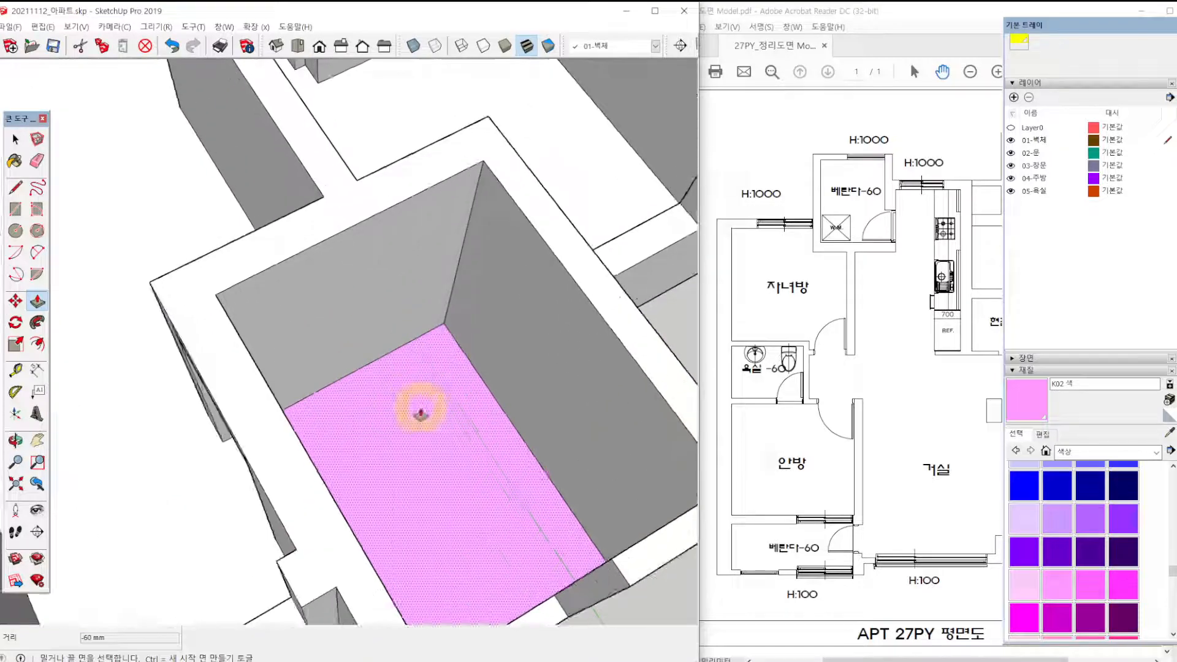
click(421, 413)
key(Return)
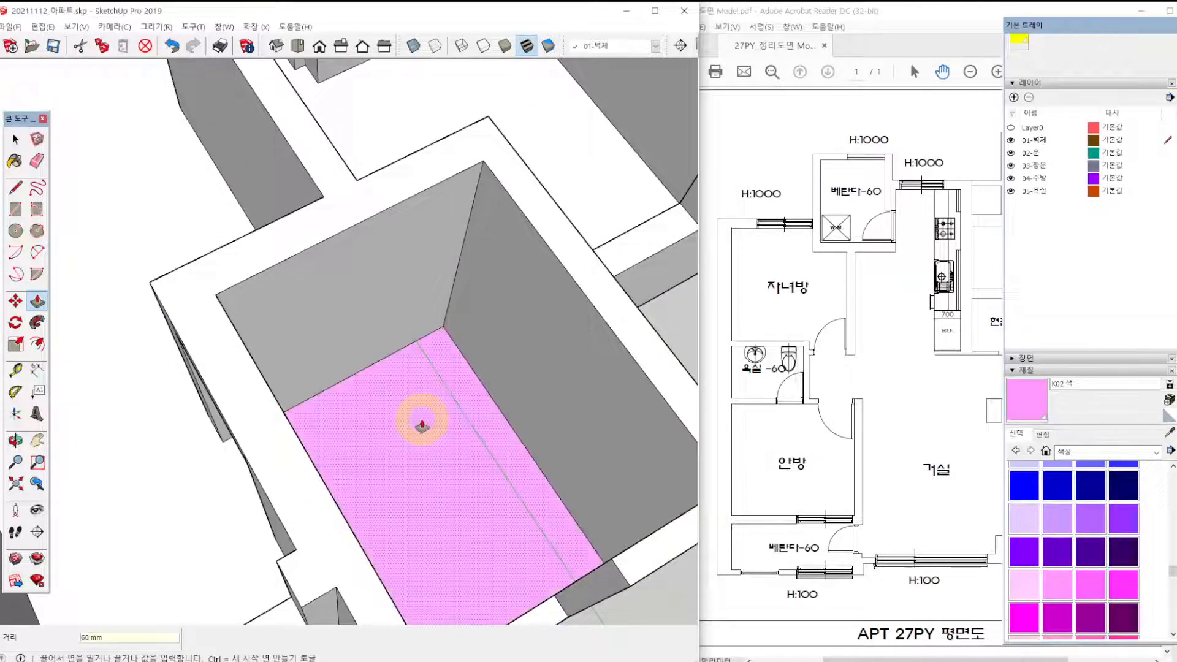
Push the pink floor of the bathroom between the two bedrooms down by 60 mm.
scroll(422, 423, down, 4)
shift+middle_drag(478, 317, 412, 337)
shift+middle_drag(406, 265, 442, 338)
scroll(441, 338, up, 2)
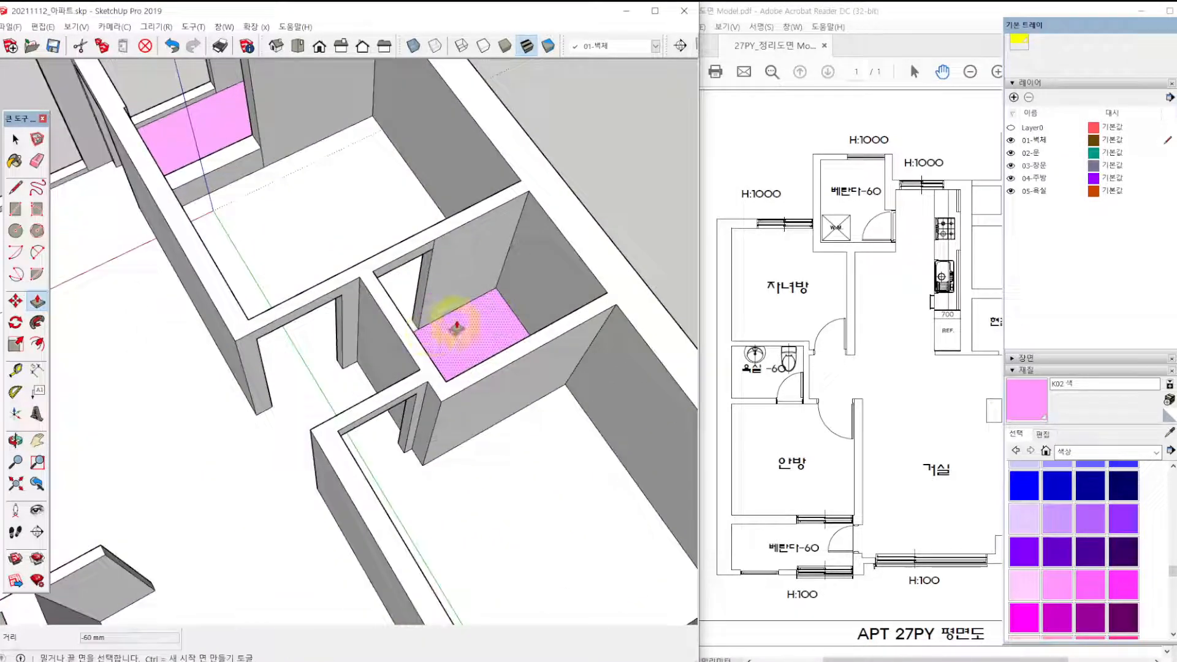
click(454, 329)
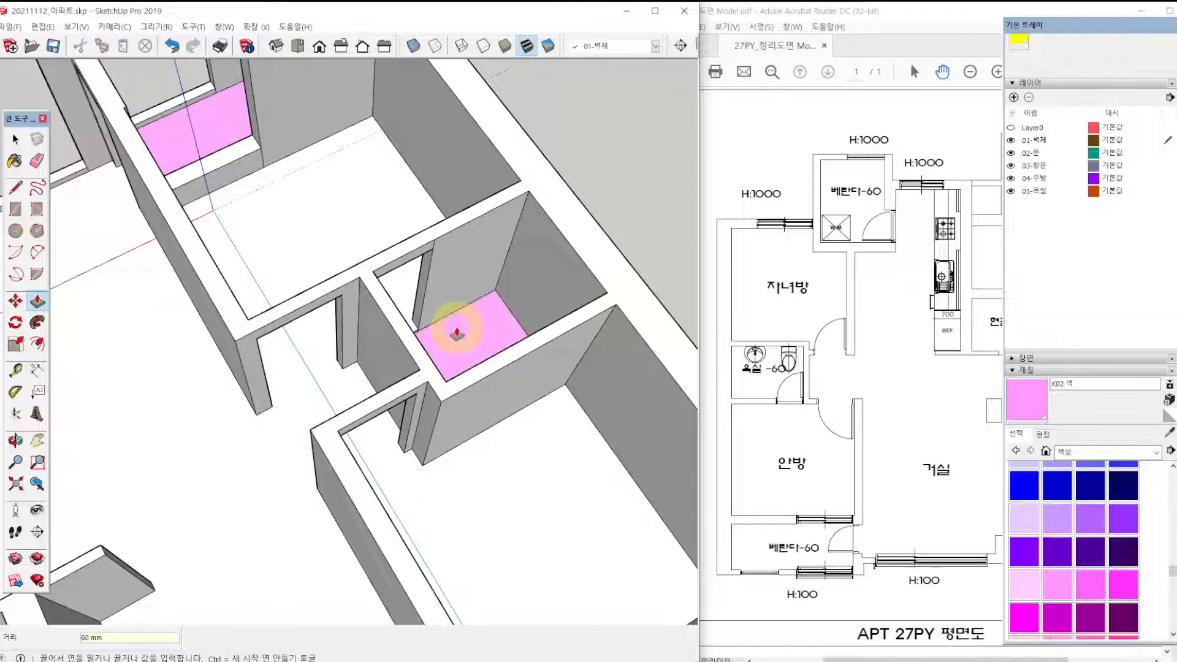
Push the pink floor of the veranda off the main bedroom down by 60 mm.
shift+middle_drag(310, 258, 452, 362)
scroll(376, 255, up, 2)
click(379, 223)
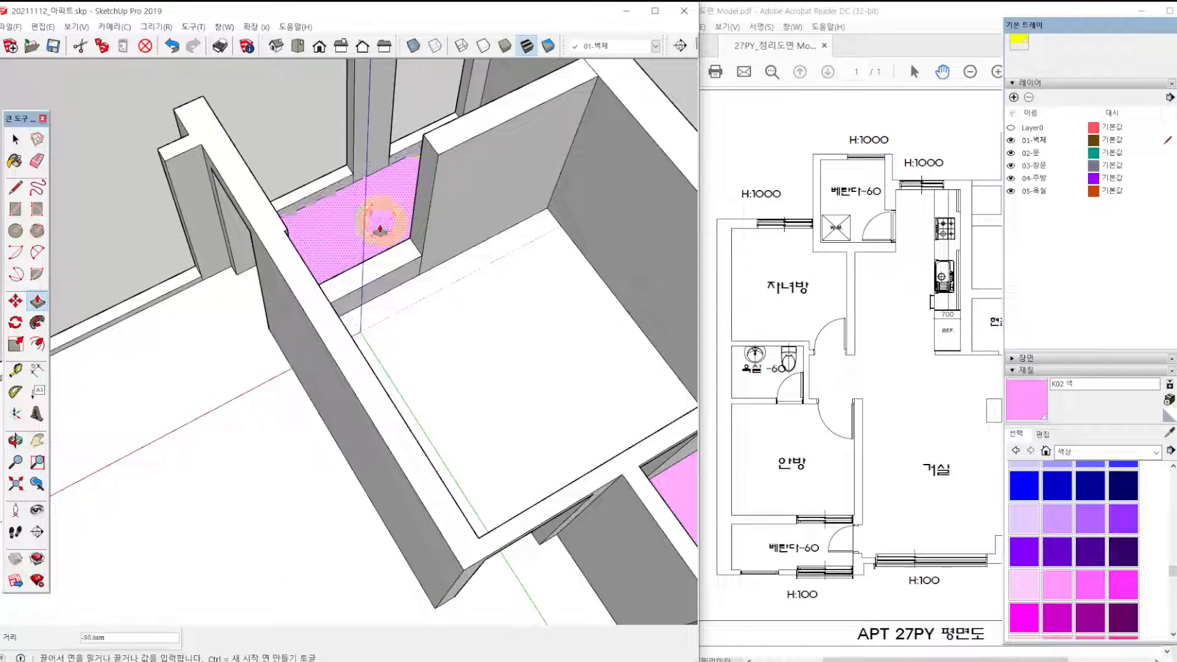
text(60)
key(Return)
Examine the whole apartment model from several angles, checking the floor level changes at the verandas, bathrooms and entrance.
scroll(392, 282, down, 4)
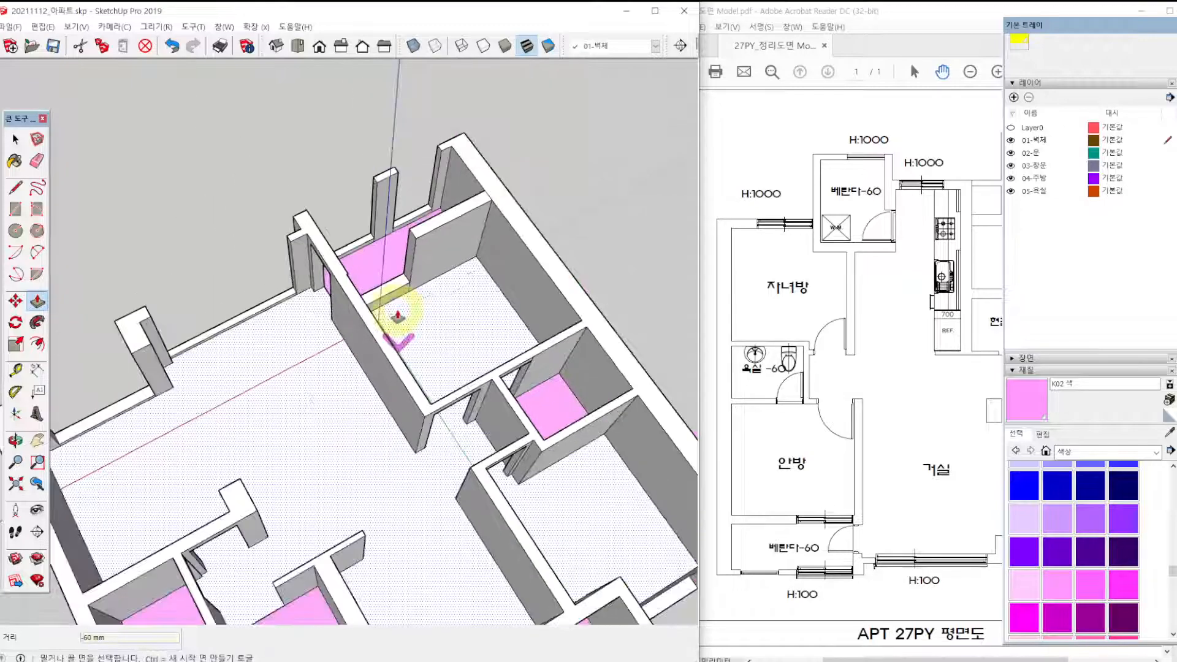
middle_drag(399, 310, 451, 365)
scroll(451, 365, down, 2)
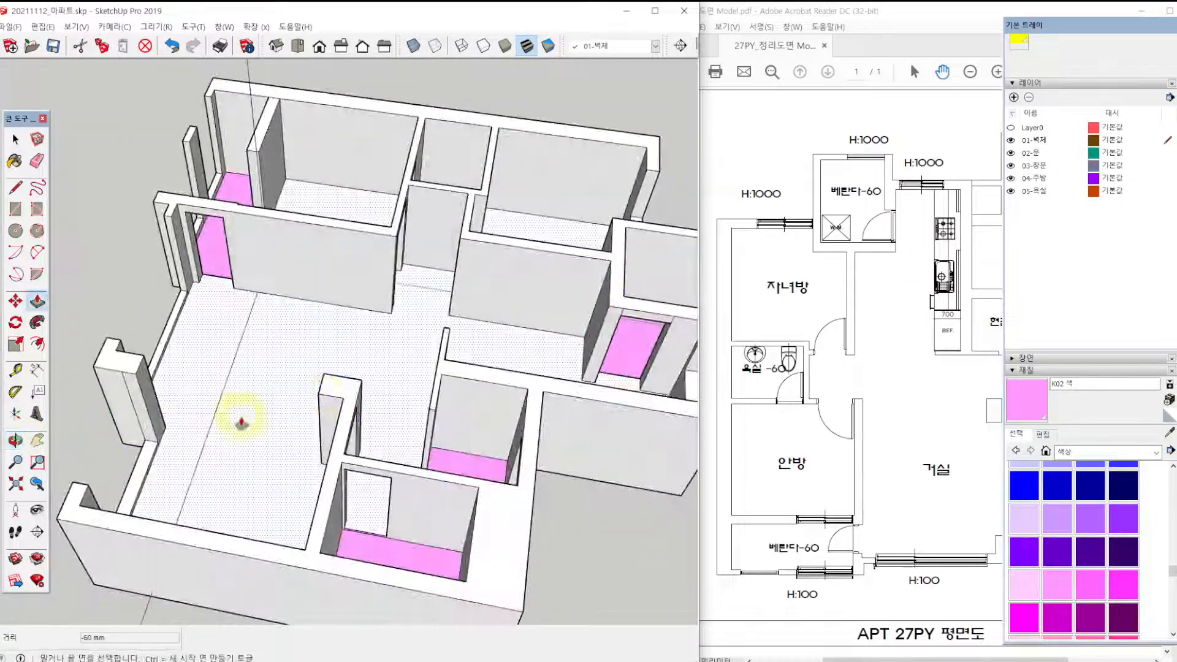
middle_drag(239, 420, 362, 448)
middle_drag(236, 457, 484, 380)
middle_drag(331, 436, 422, 426)
middle_drag(304, 457, 521, 451)
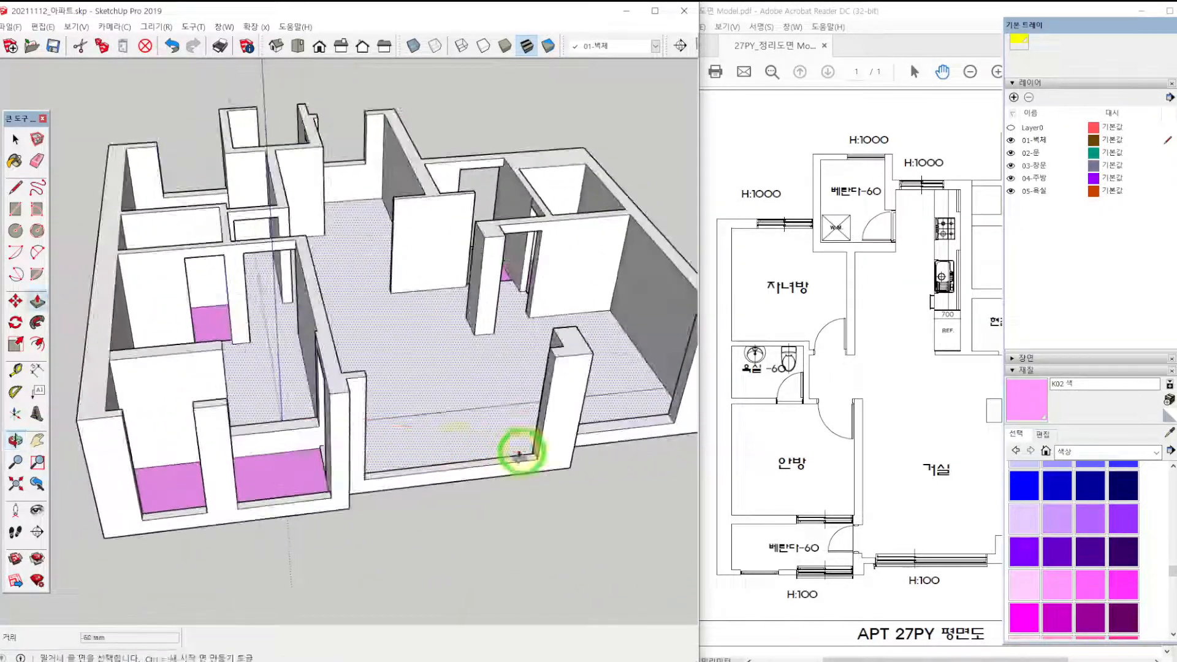
scroll(307, 431, up, 3)
shift+middle_drag(401, 361, 416, 364)
middle_drag(308, 424, 461, 527)
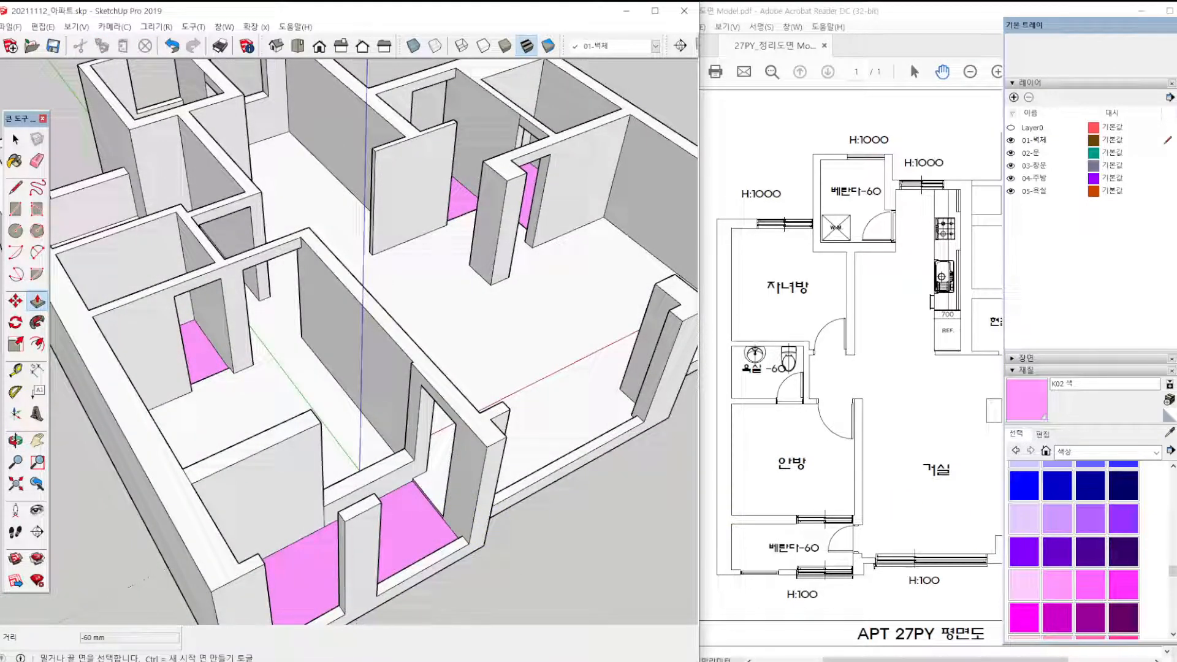